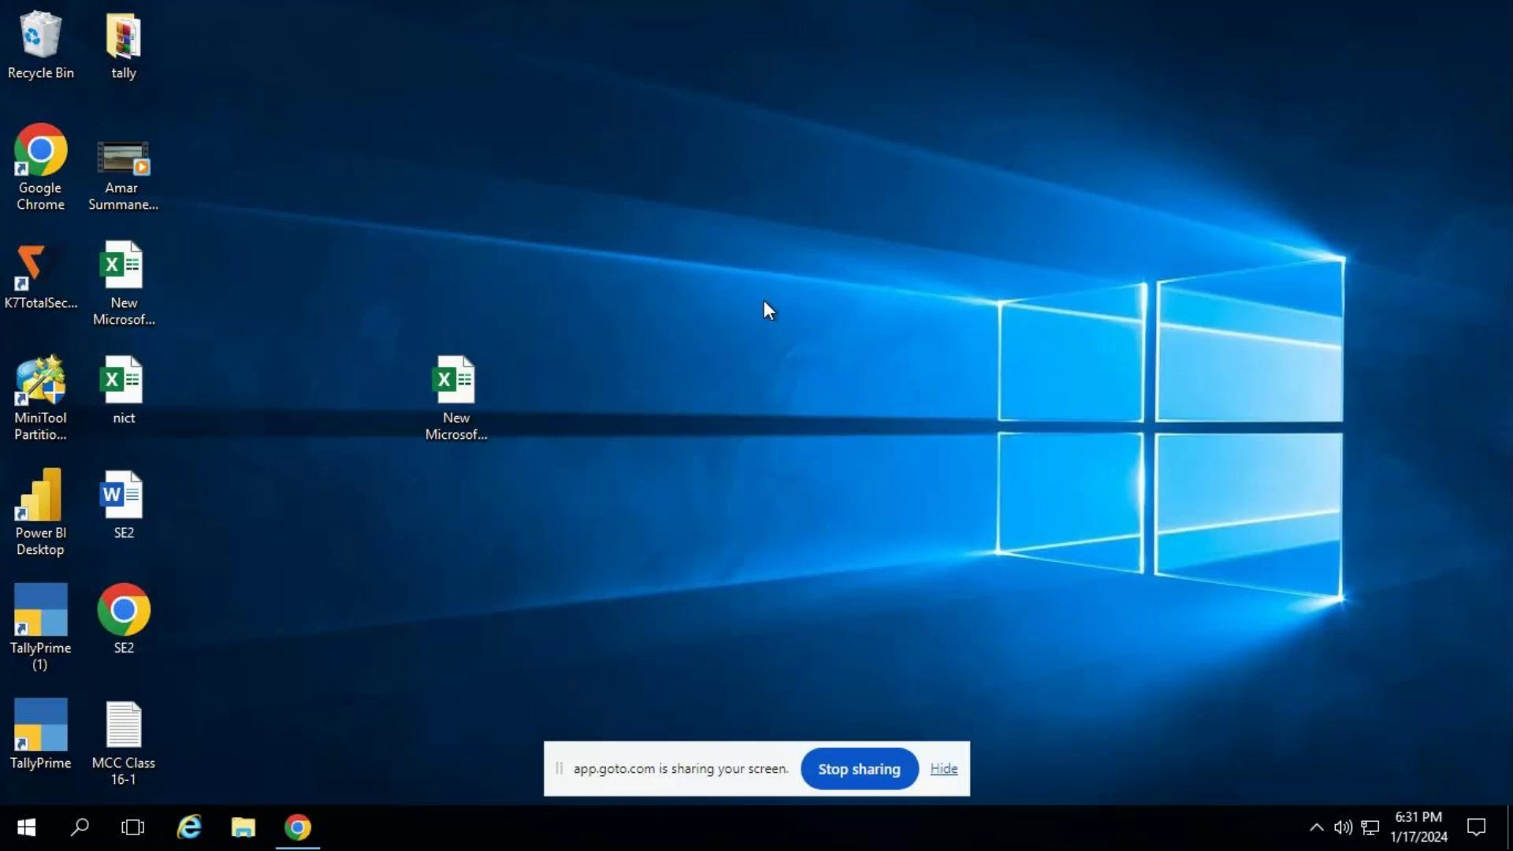
pyautogui.rightClick(764, 303)
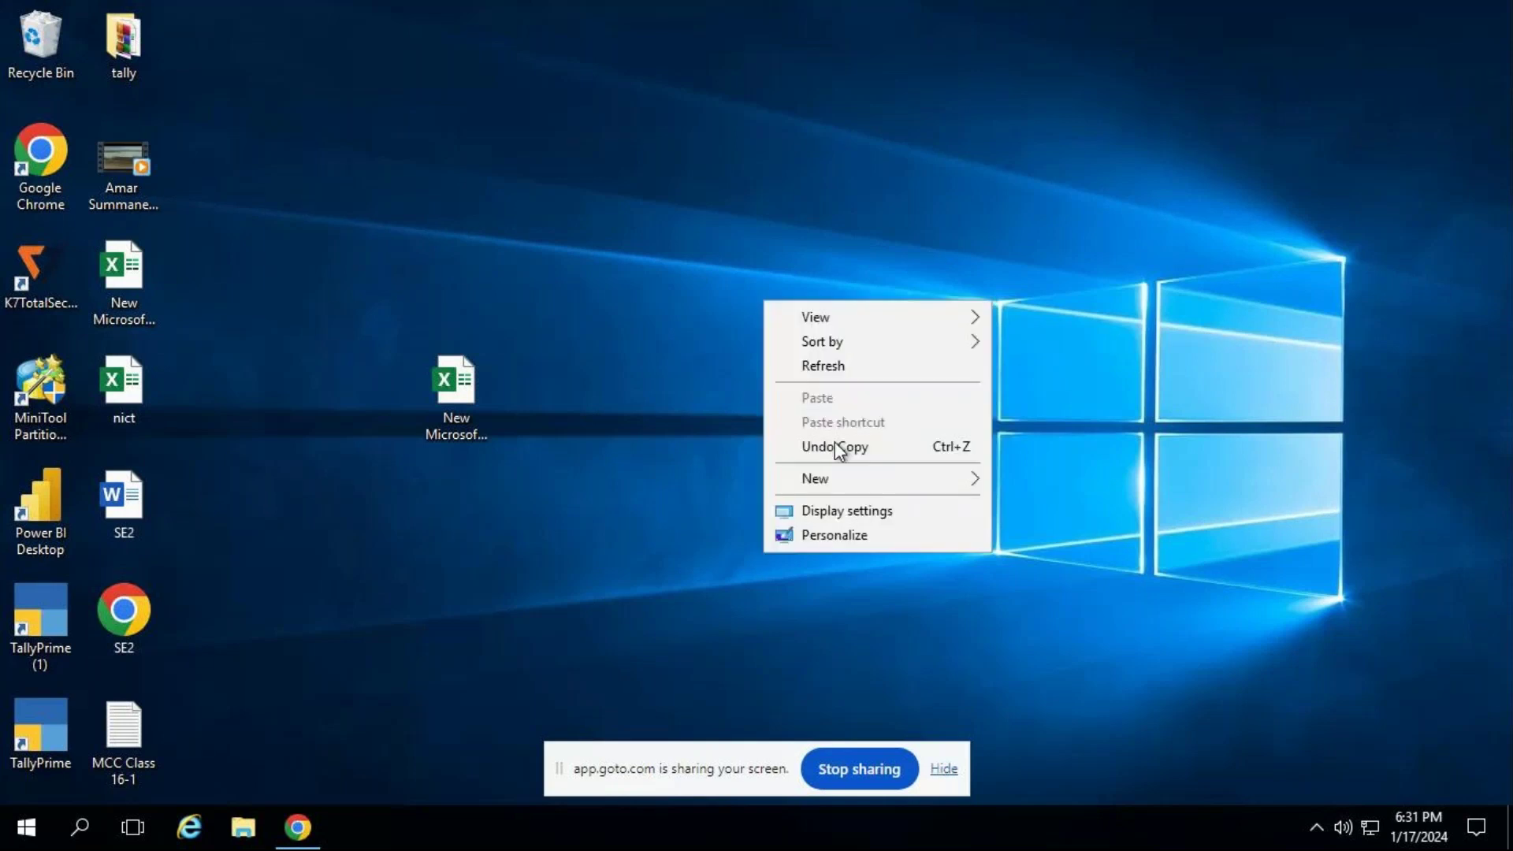
pyautogui.click(840, 367)
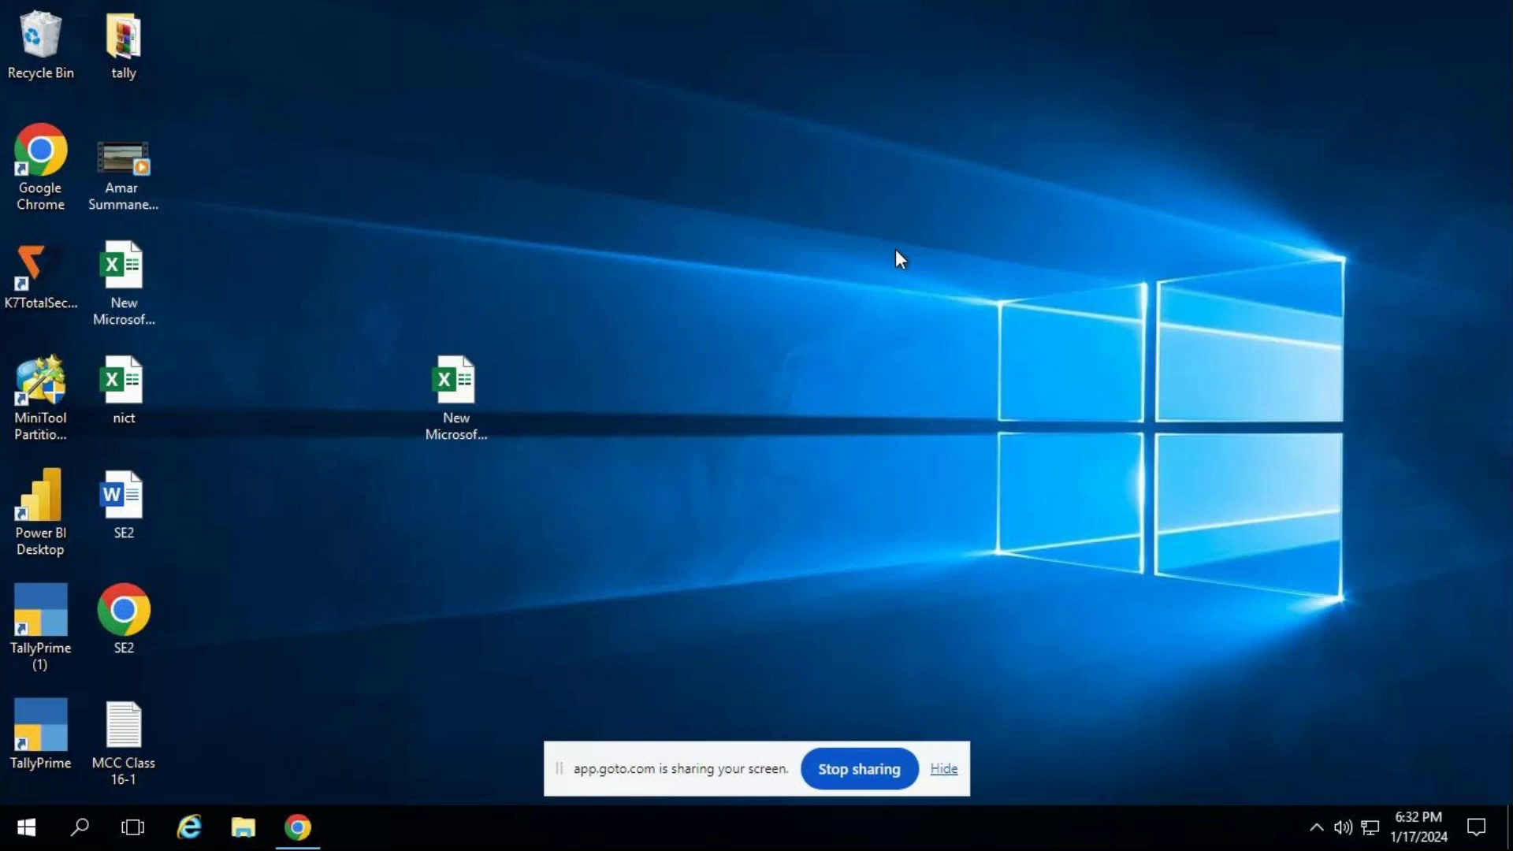
# Launch Excel with the Run command excel, create a blank workbook and hide the screen-sharing notice.
pyautogui.press('super+r')
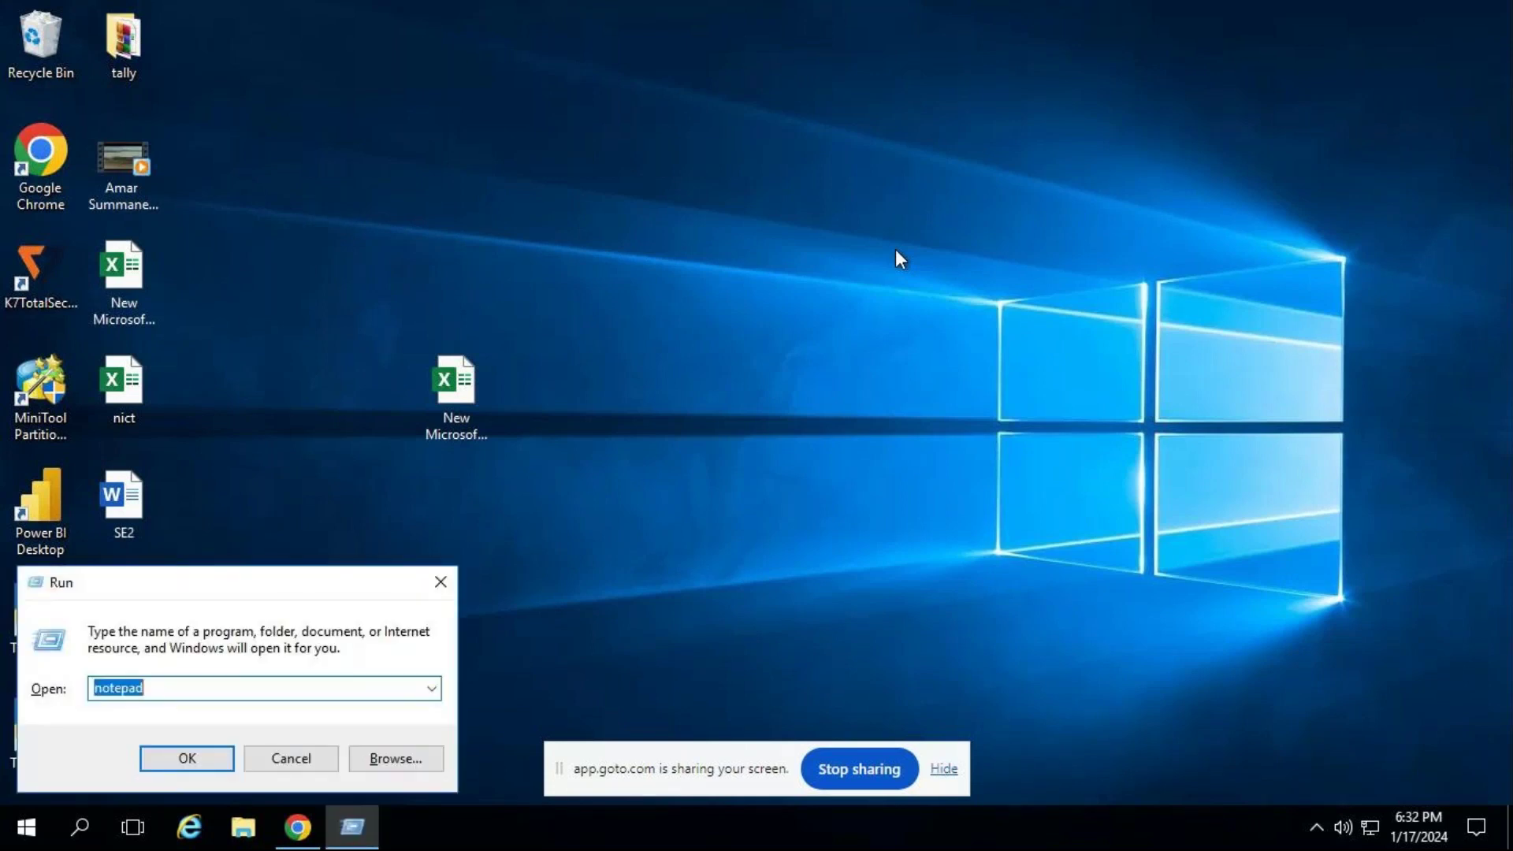
pyautogui.press('BackSpace')
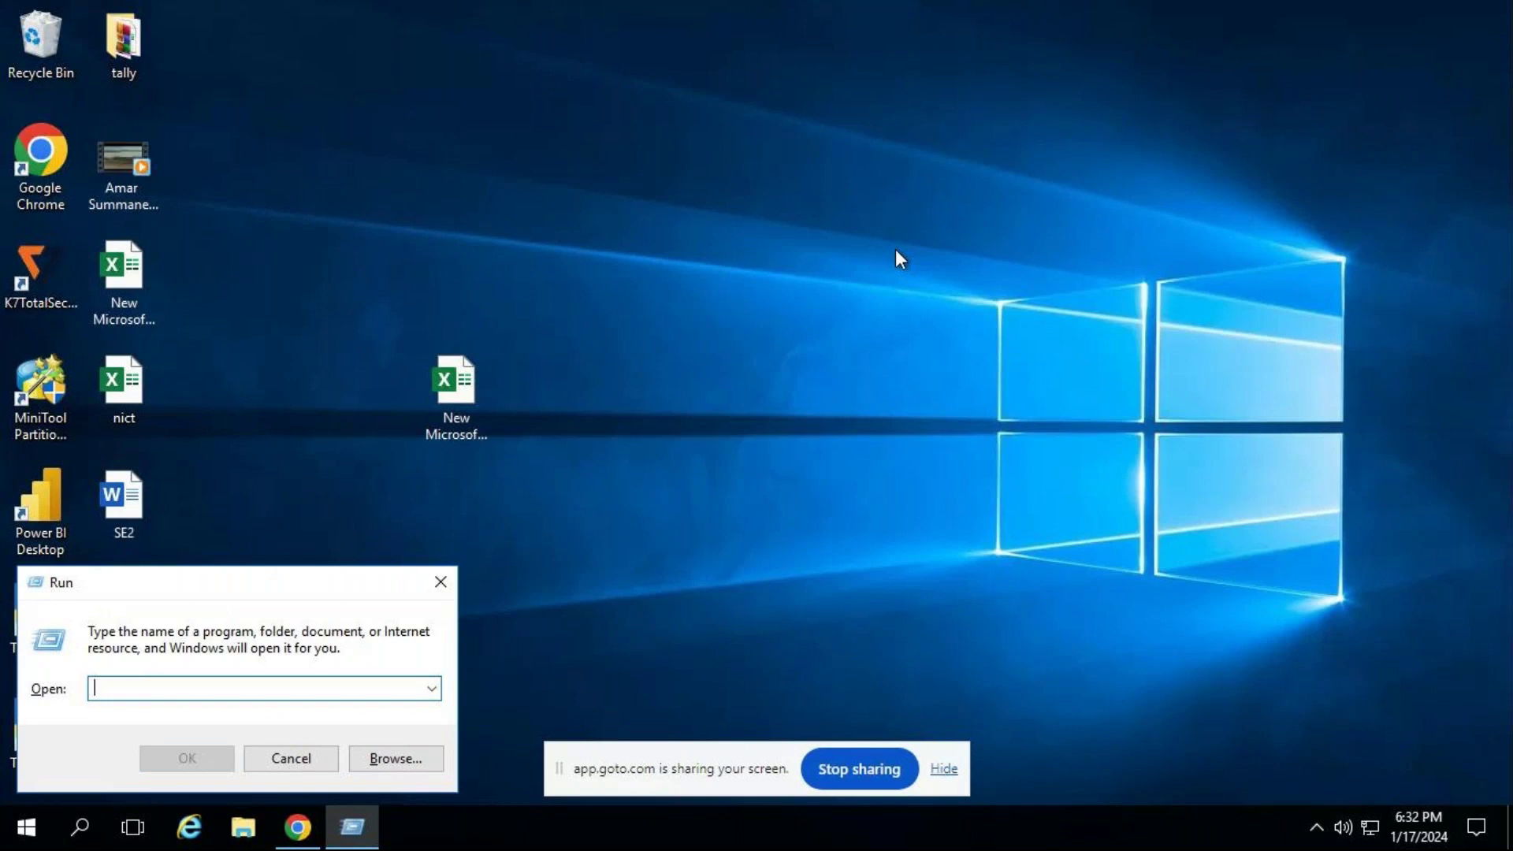
pyautogui.write('excel')
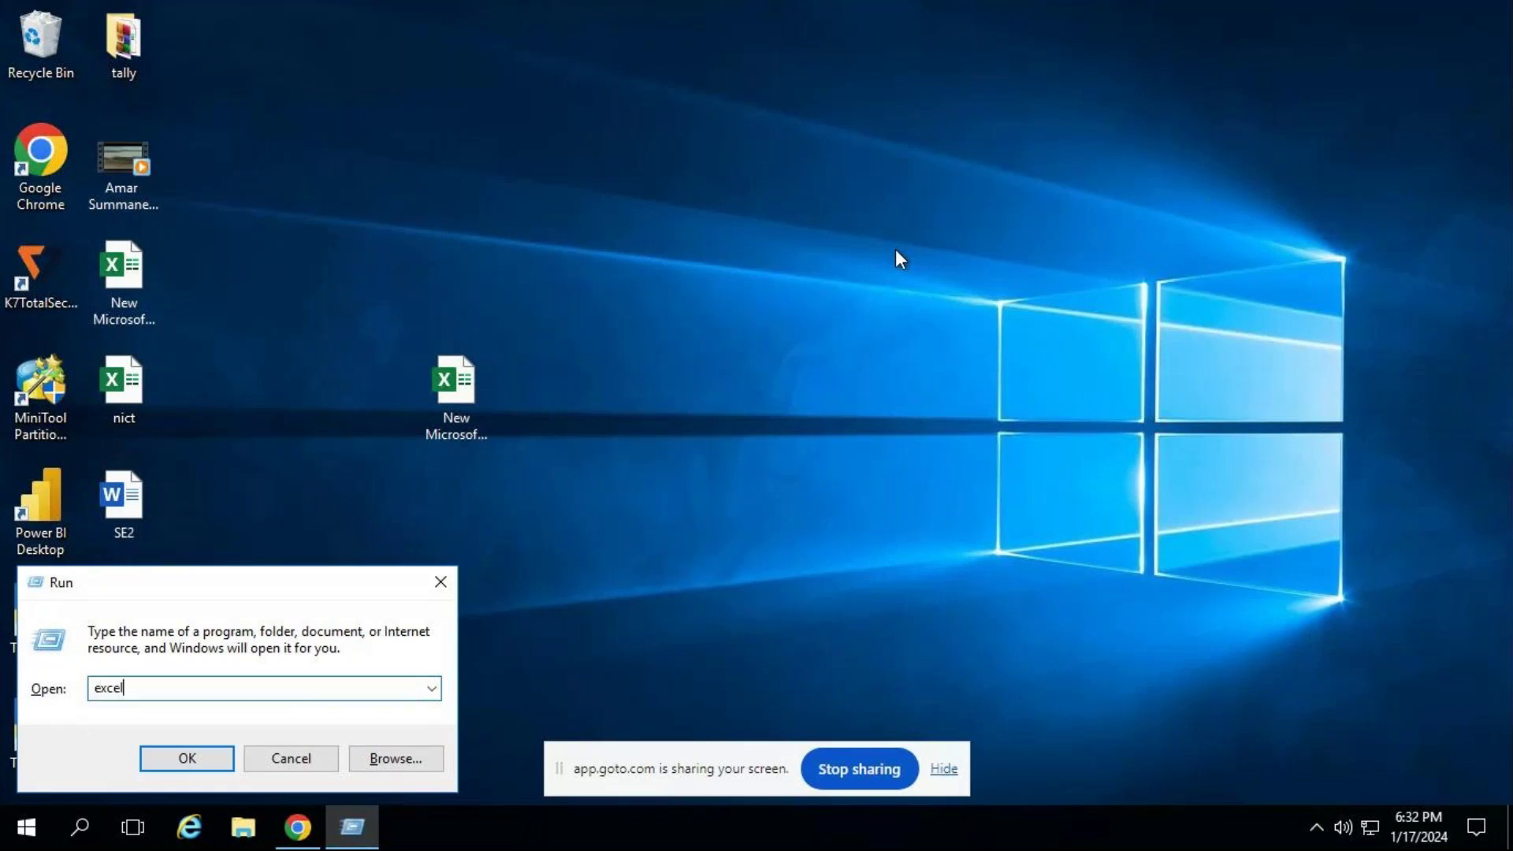
pyautogui.press('Return')
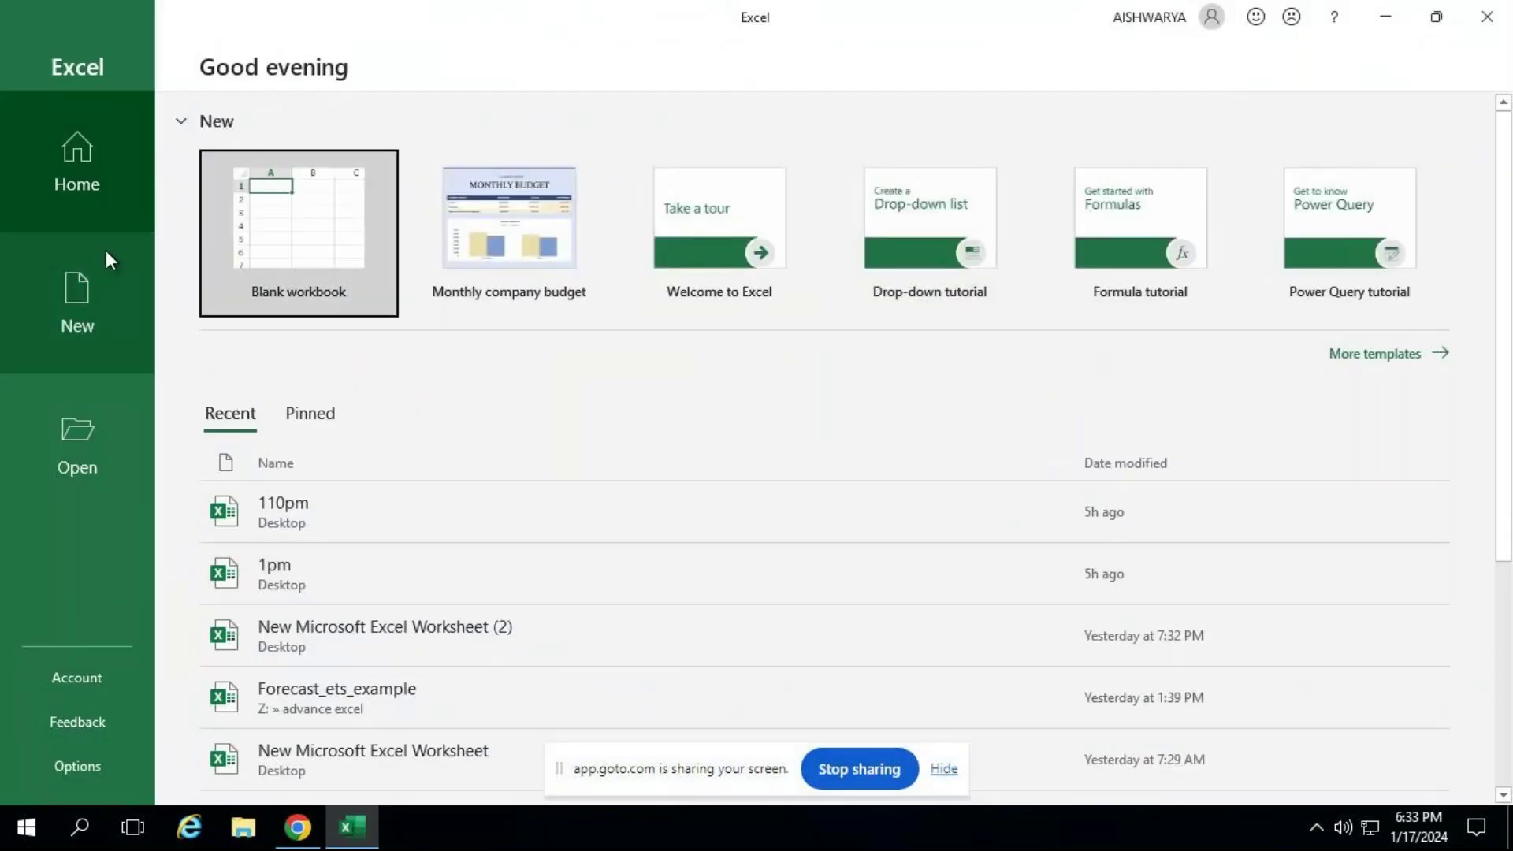
pyautogui.click(327, 222)
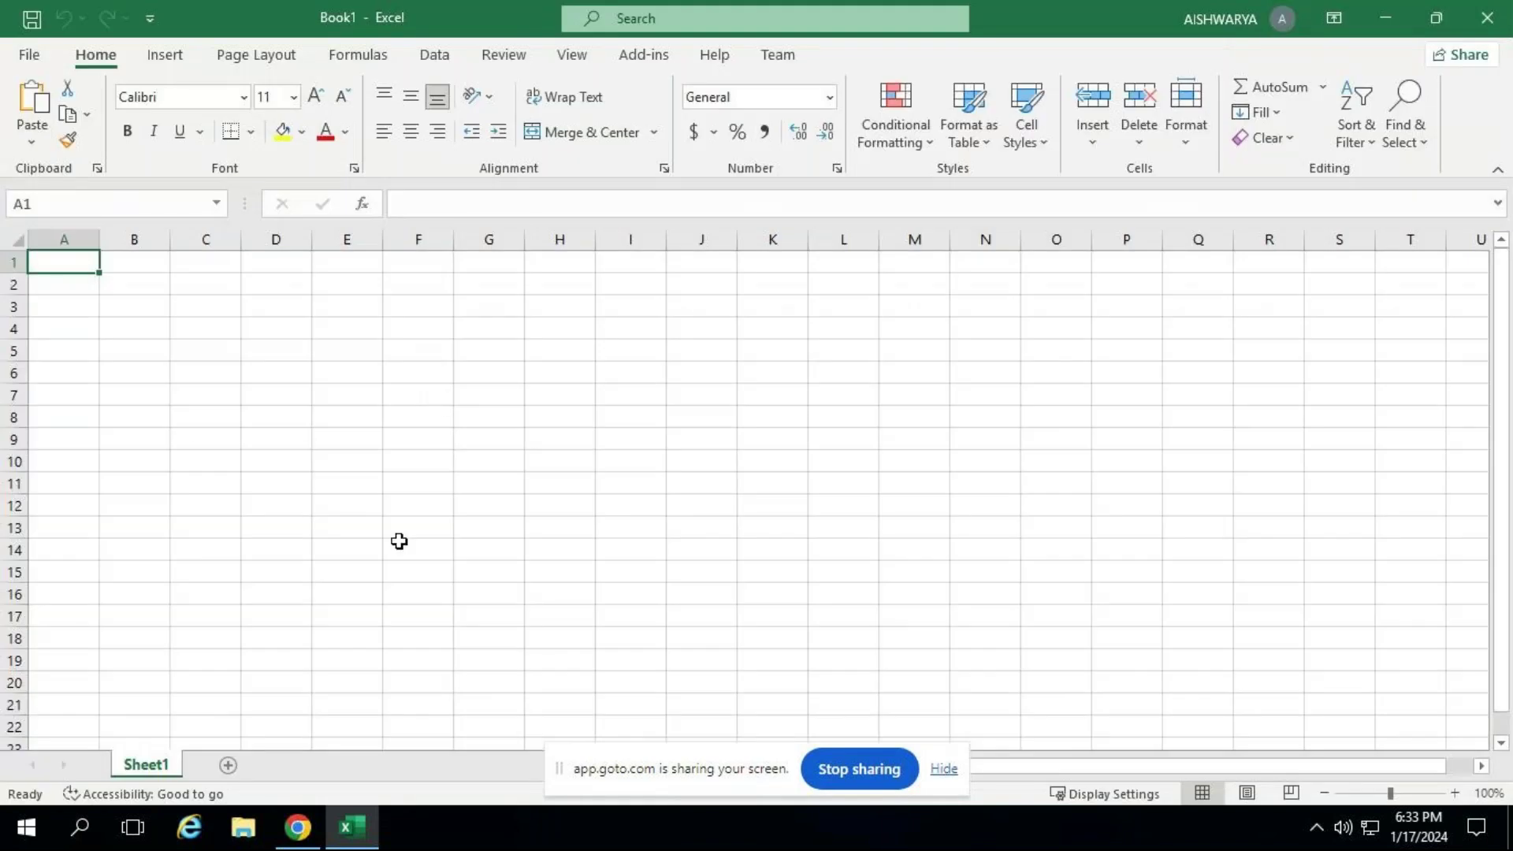
pyautogui.click(946, 770)
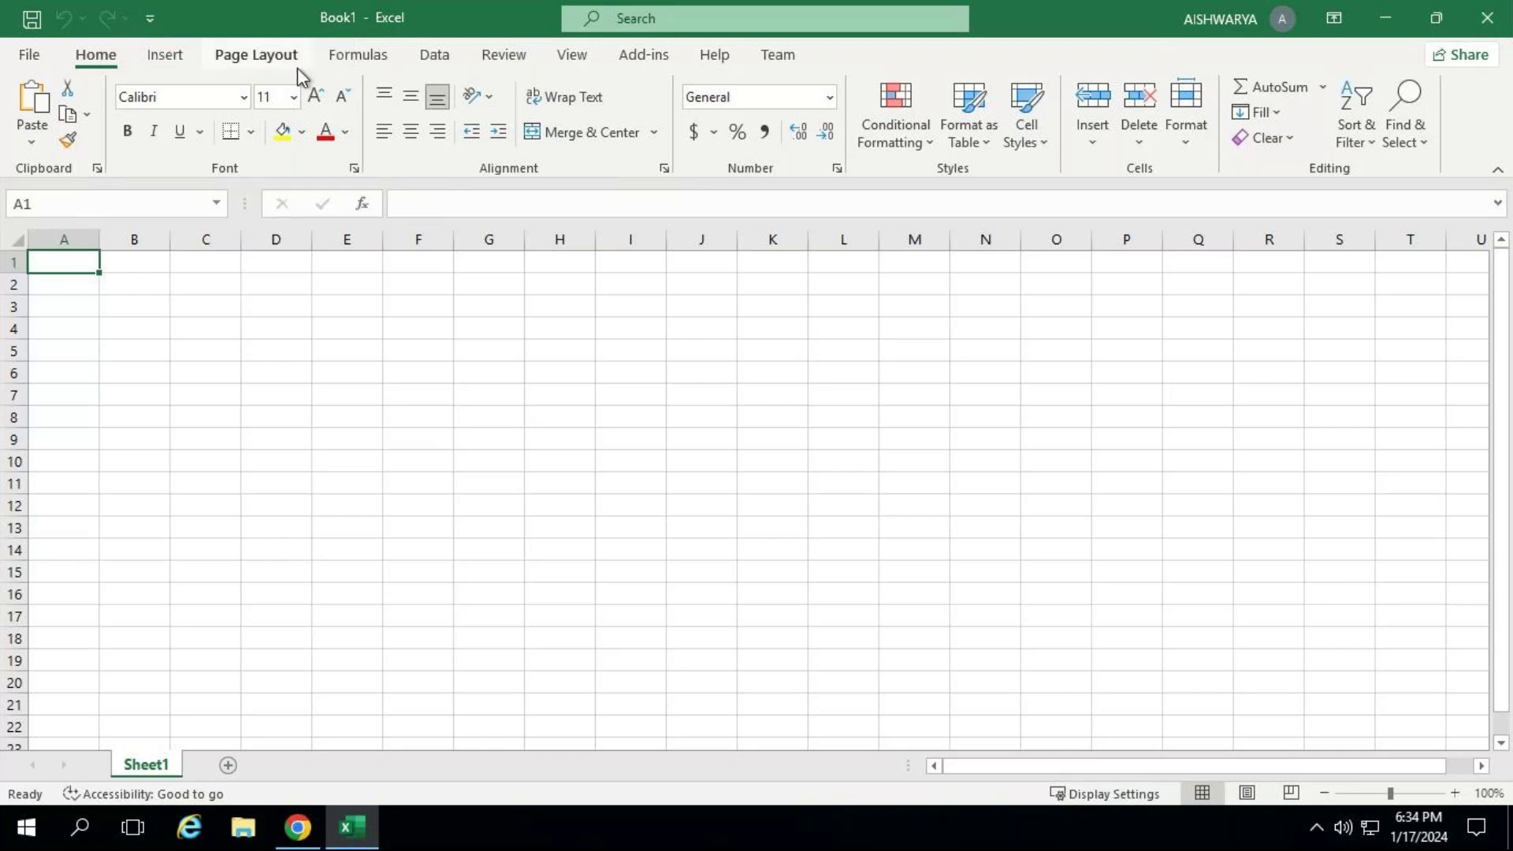
# Examine the available paper sizes in the page setup options and the blank workbook's file management commands.
pyautogui.click(287, 70)
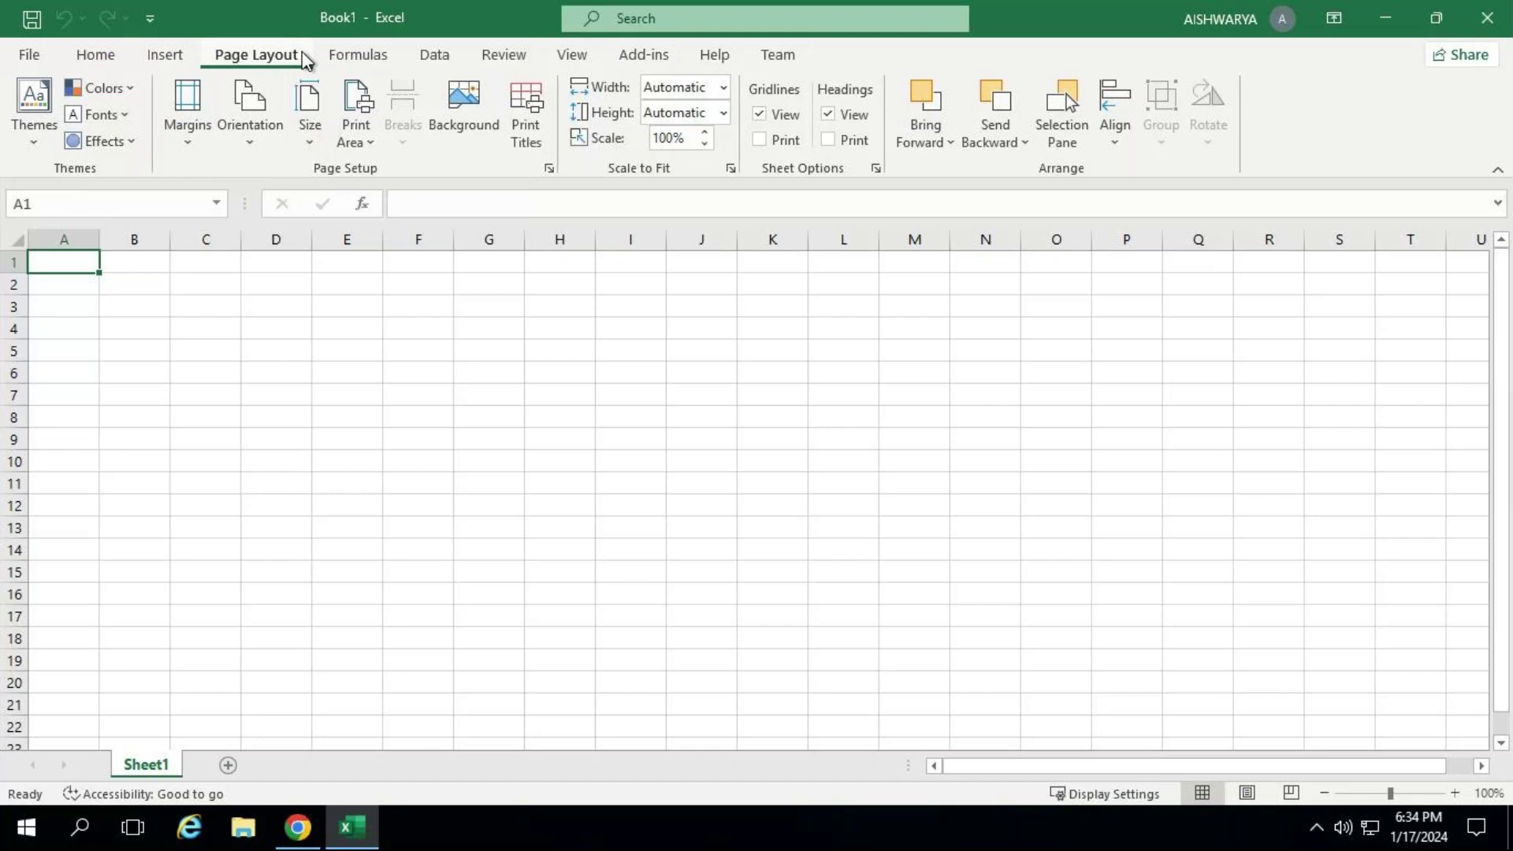
pyautogui.click(319, 134)
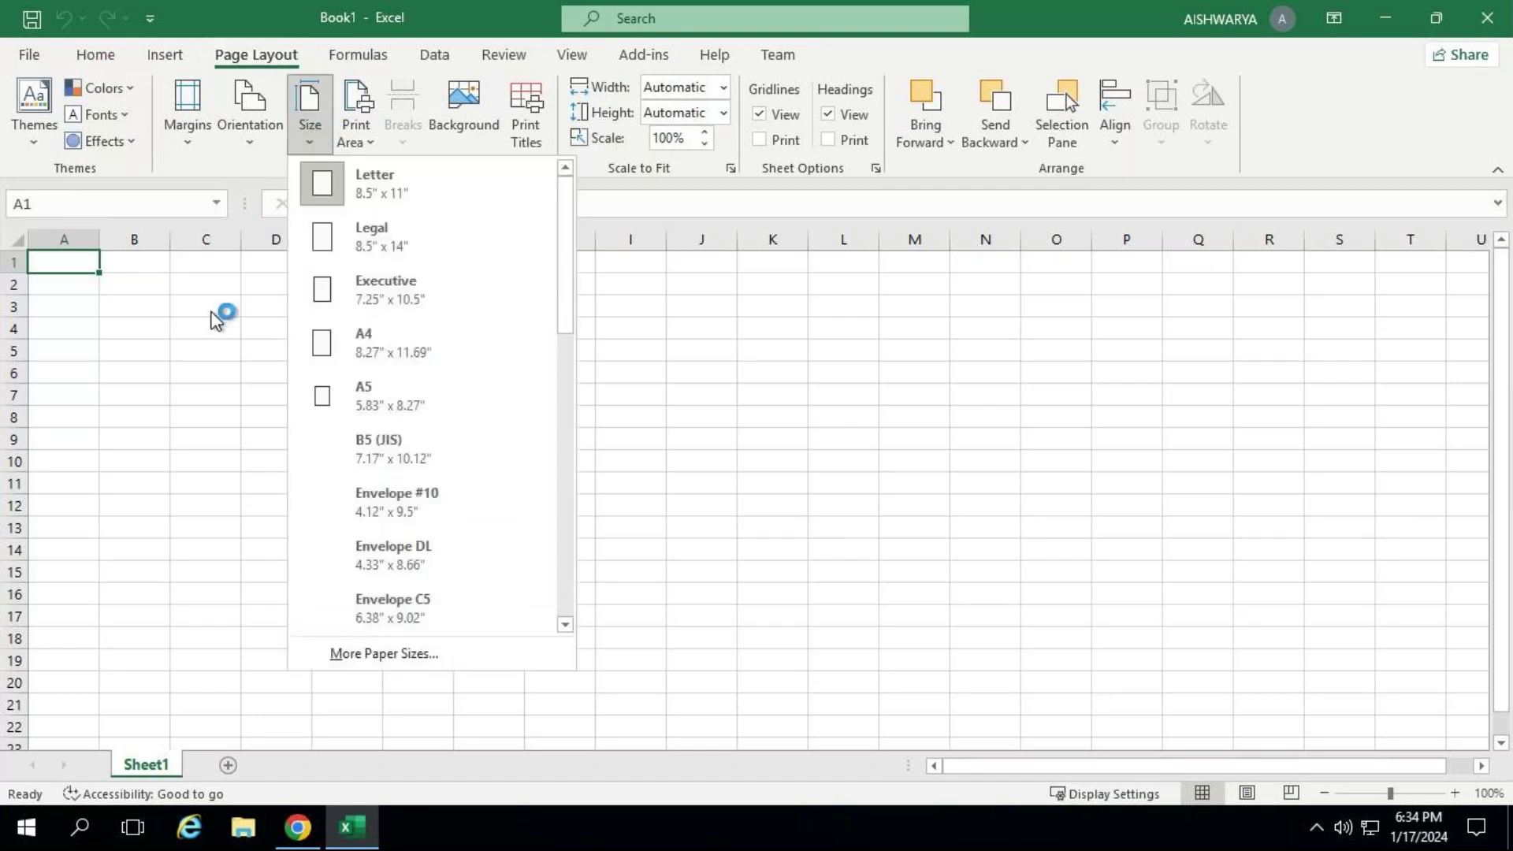
pyautogui.click(216, 319)
pyautogui.click(310, 138)
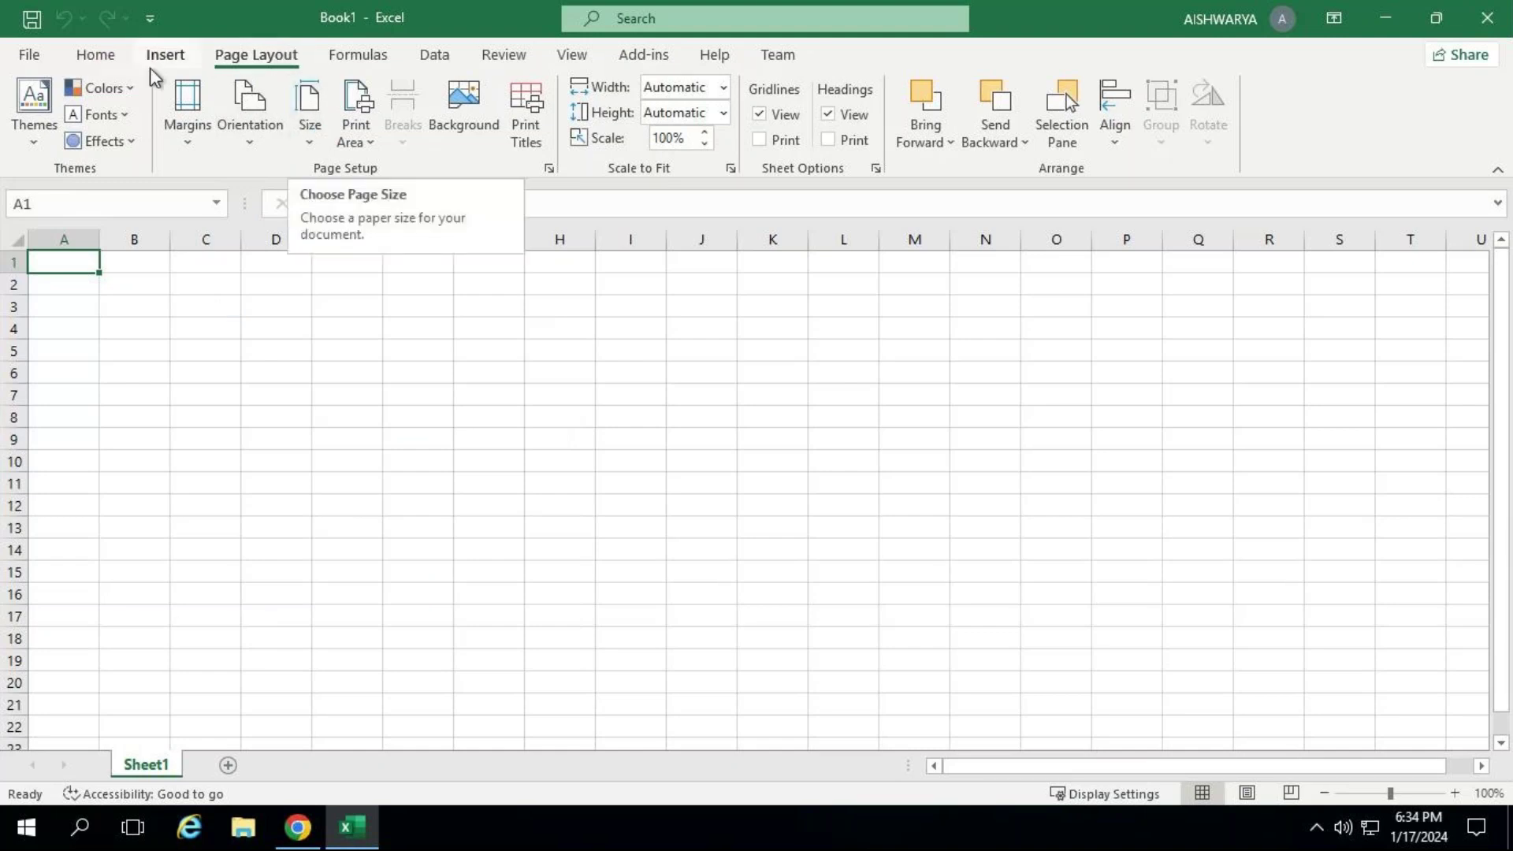
pyautogui.click(112, 60)
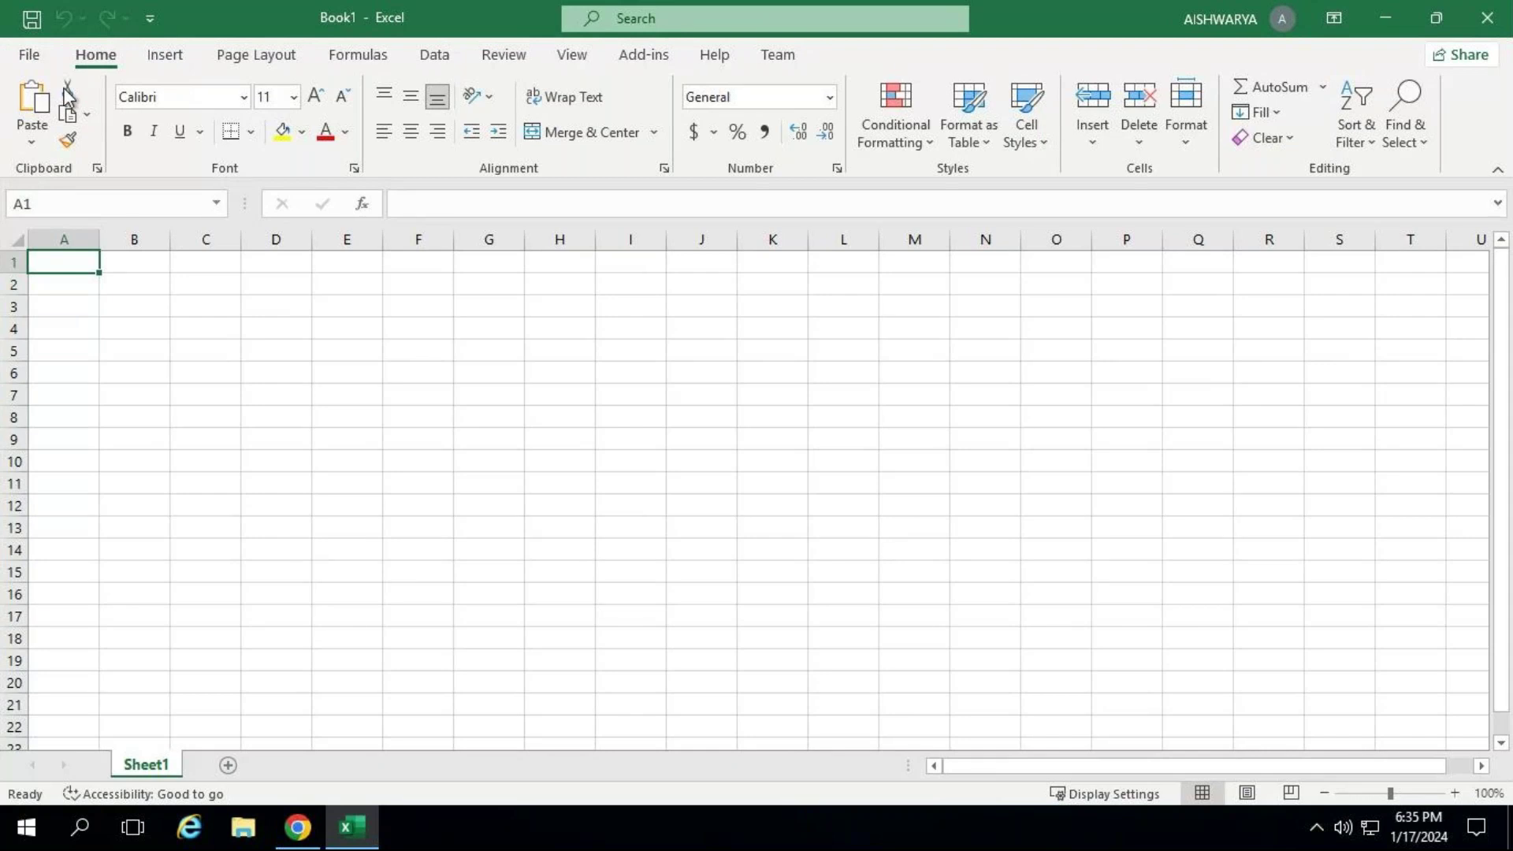
pyautogui.click(31, 55)
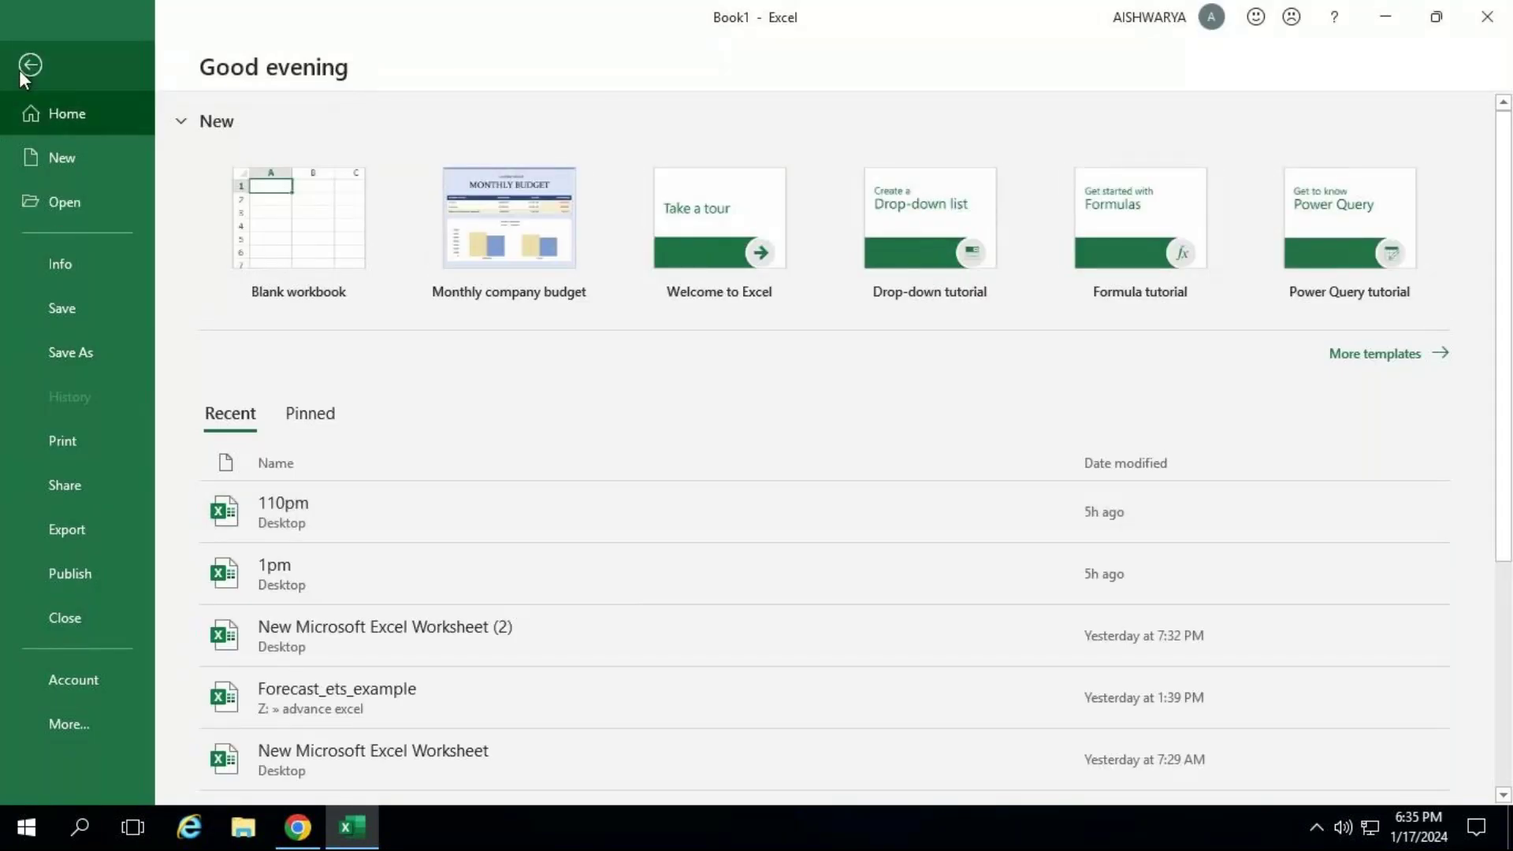
pyautogui.click(30, 65)
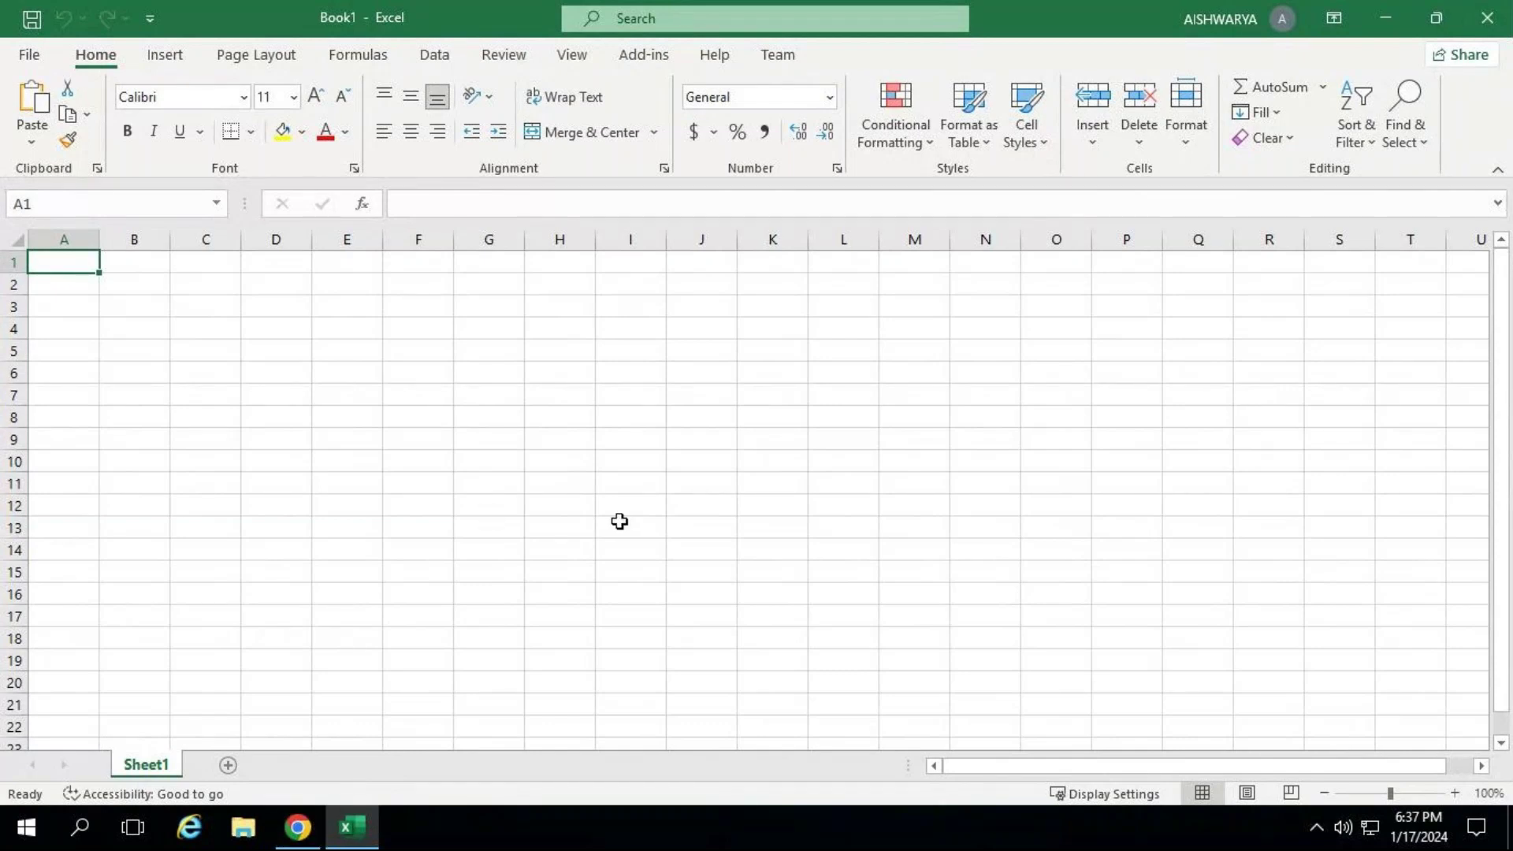
# Launch Notepad with the Run command notepad and maximize its empty document window.
pyautogui.press('super+r')
pyautogui.write('notepad')
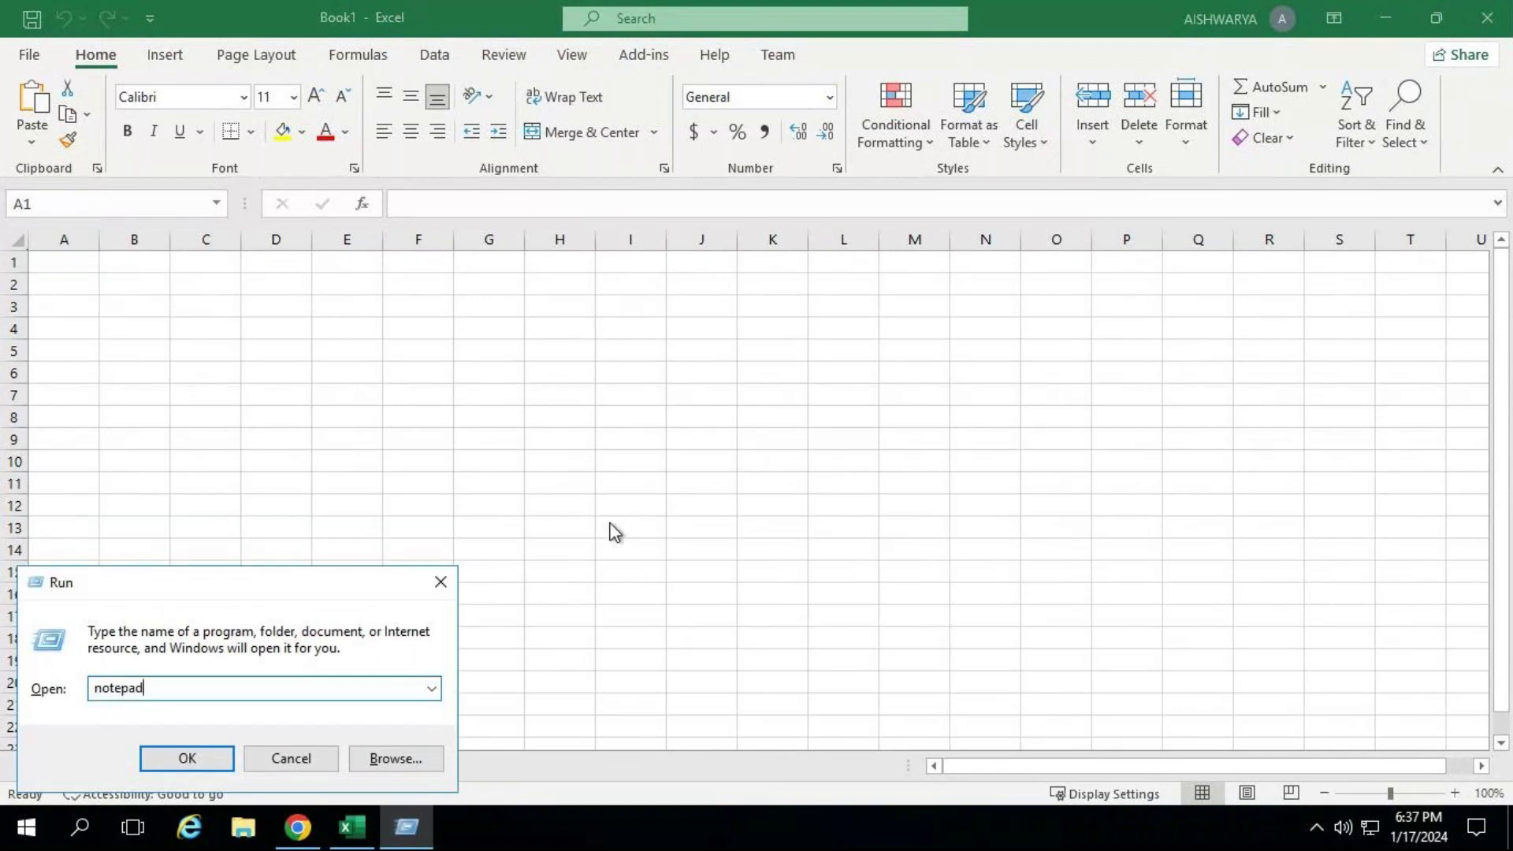
pyautogui.press('Return')
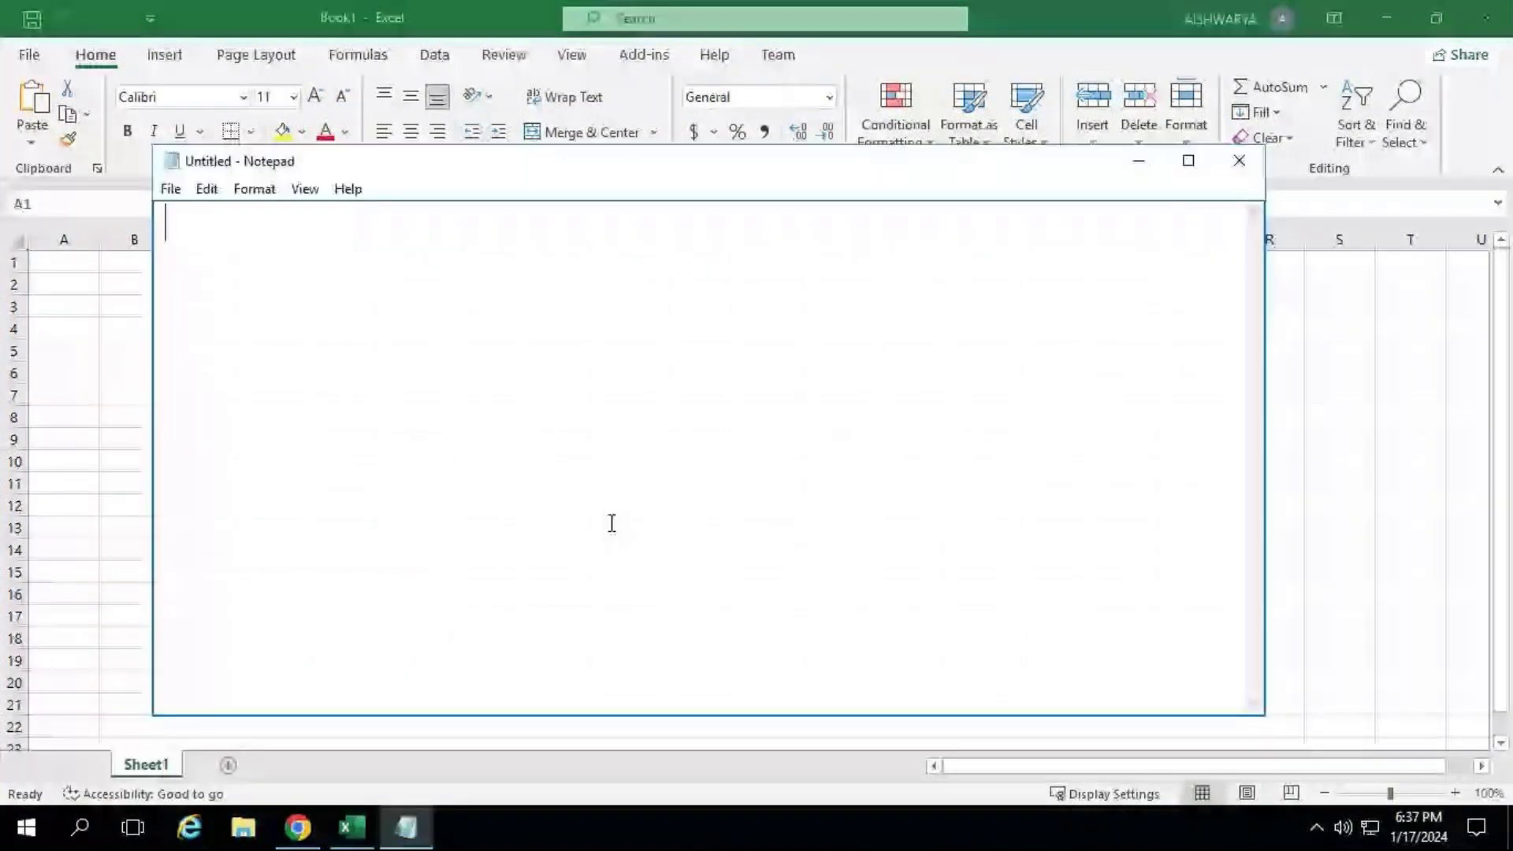
pyautogui.press('super+Up')
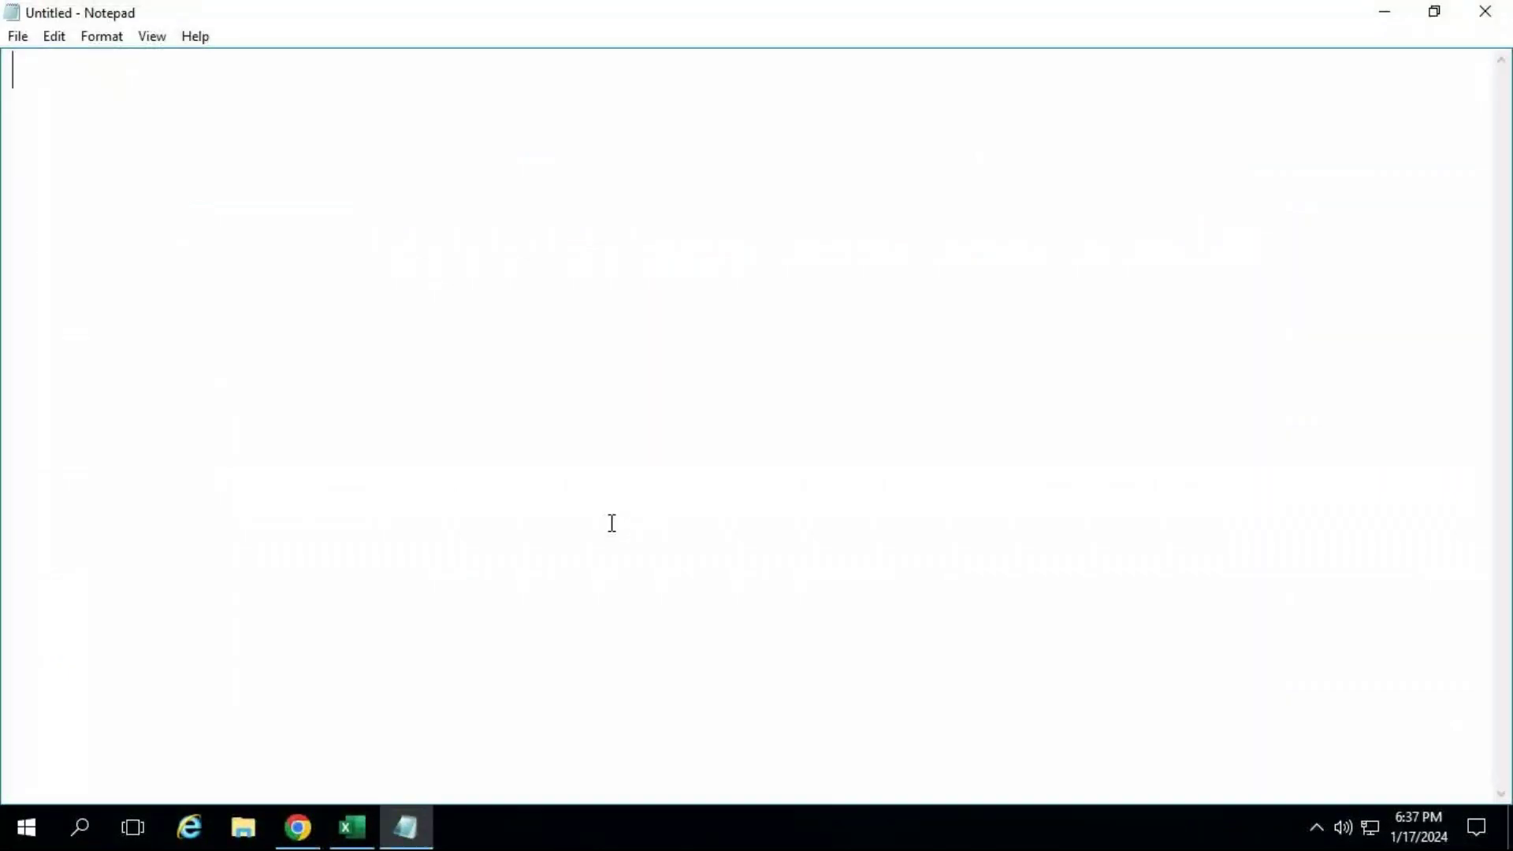
# Write the first line "The default number of sheets in excel workbook is 1." and start a new line.
pyautogui.write('the')
pyautogui.press('BackSpace')
pyautogui.press('BackSpace')
pyautogui.press('BackSpace')
pyautogui.press('BackSpace')
pyautogui.write('The default ')
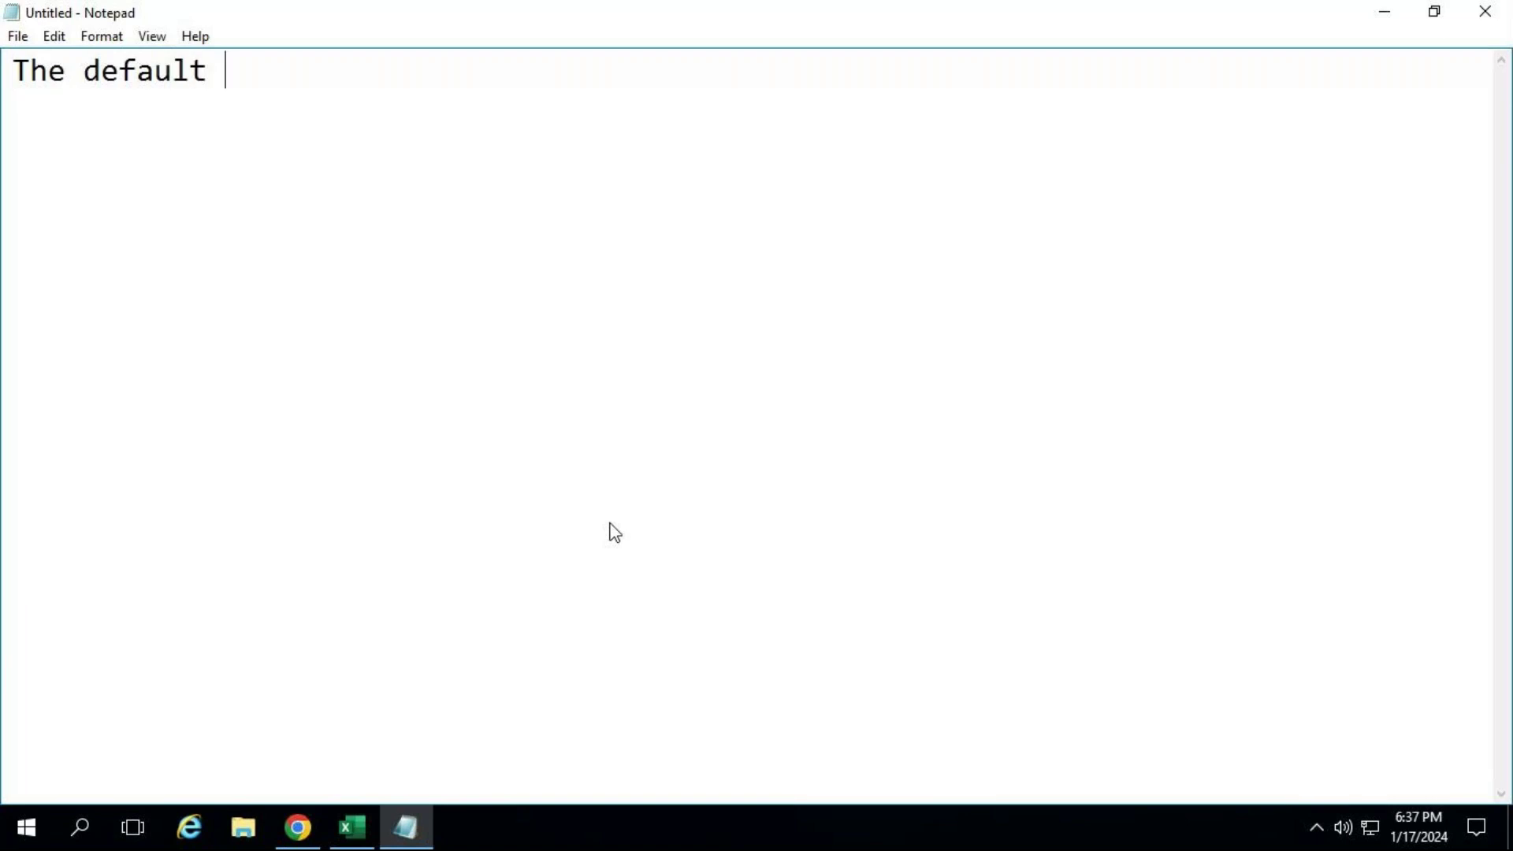
pyautogui.write('number o')
pyautogui.press('BackSpace')
pyautogui.write('f shee')
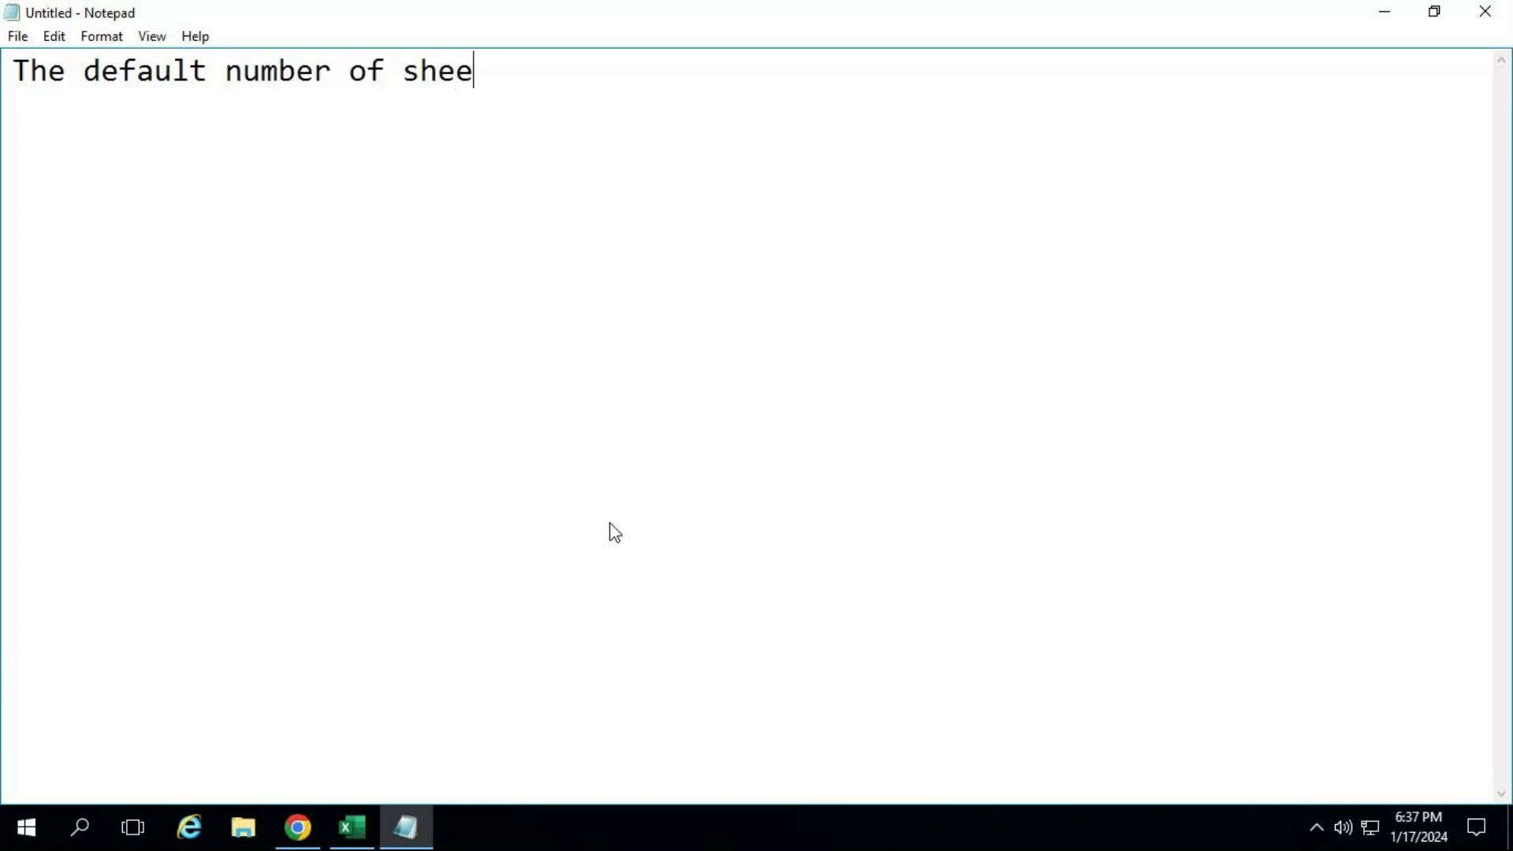
pyautogui.write('ts in excel wor')
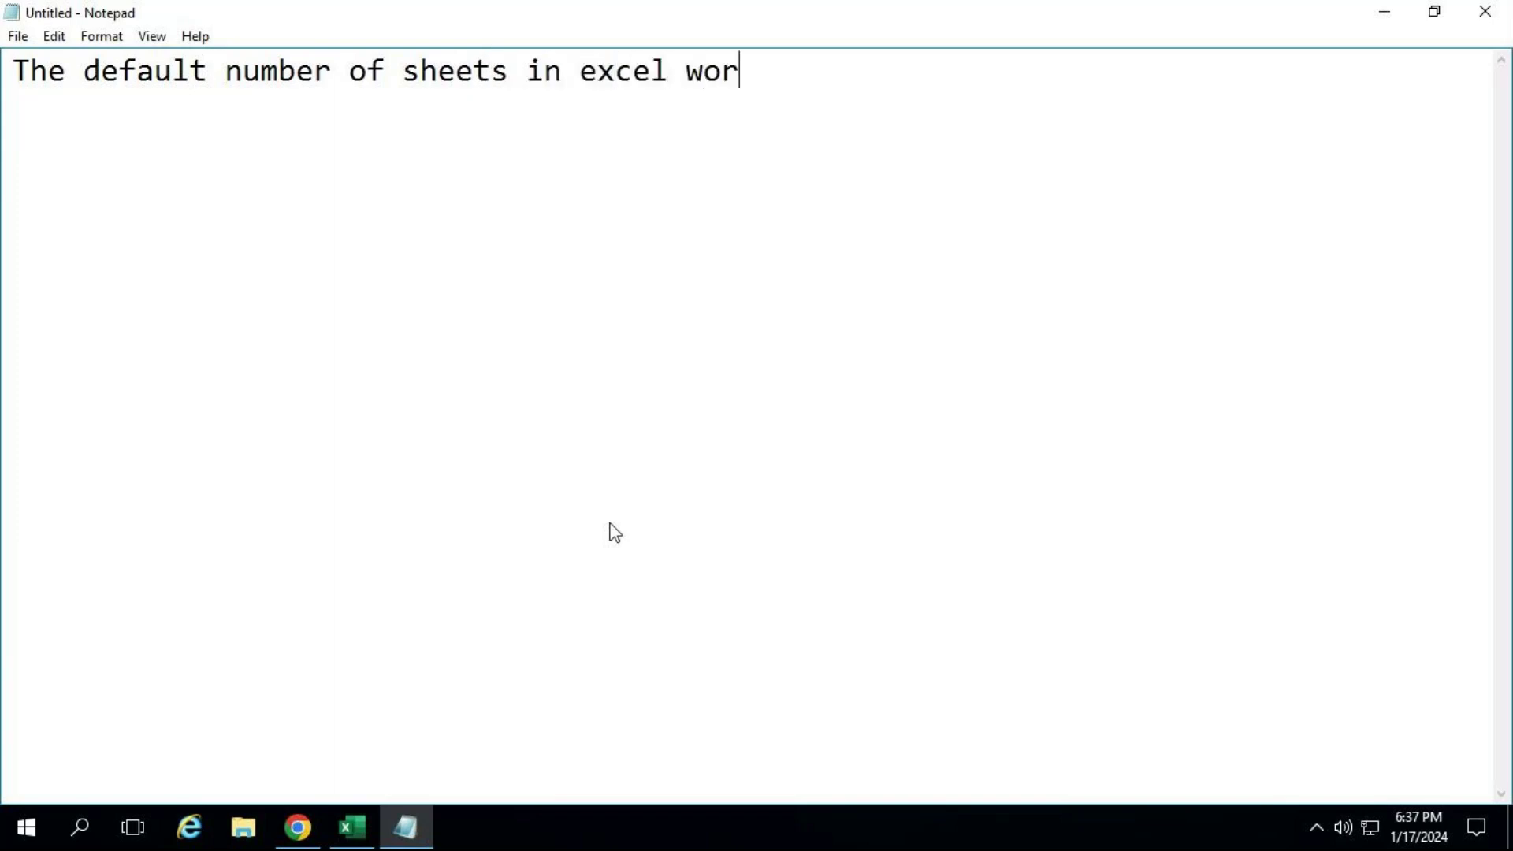
pyautogui.write('kbook i')
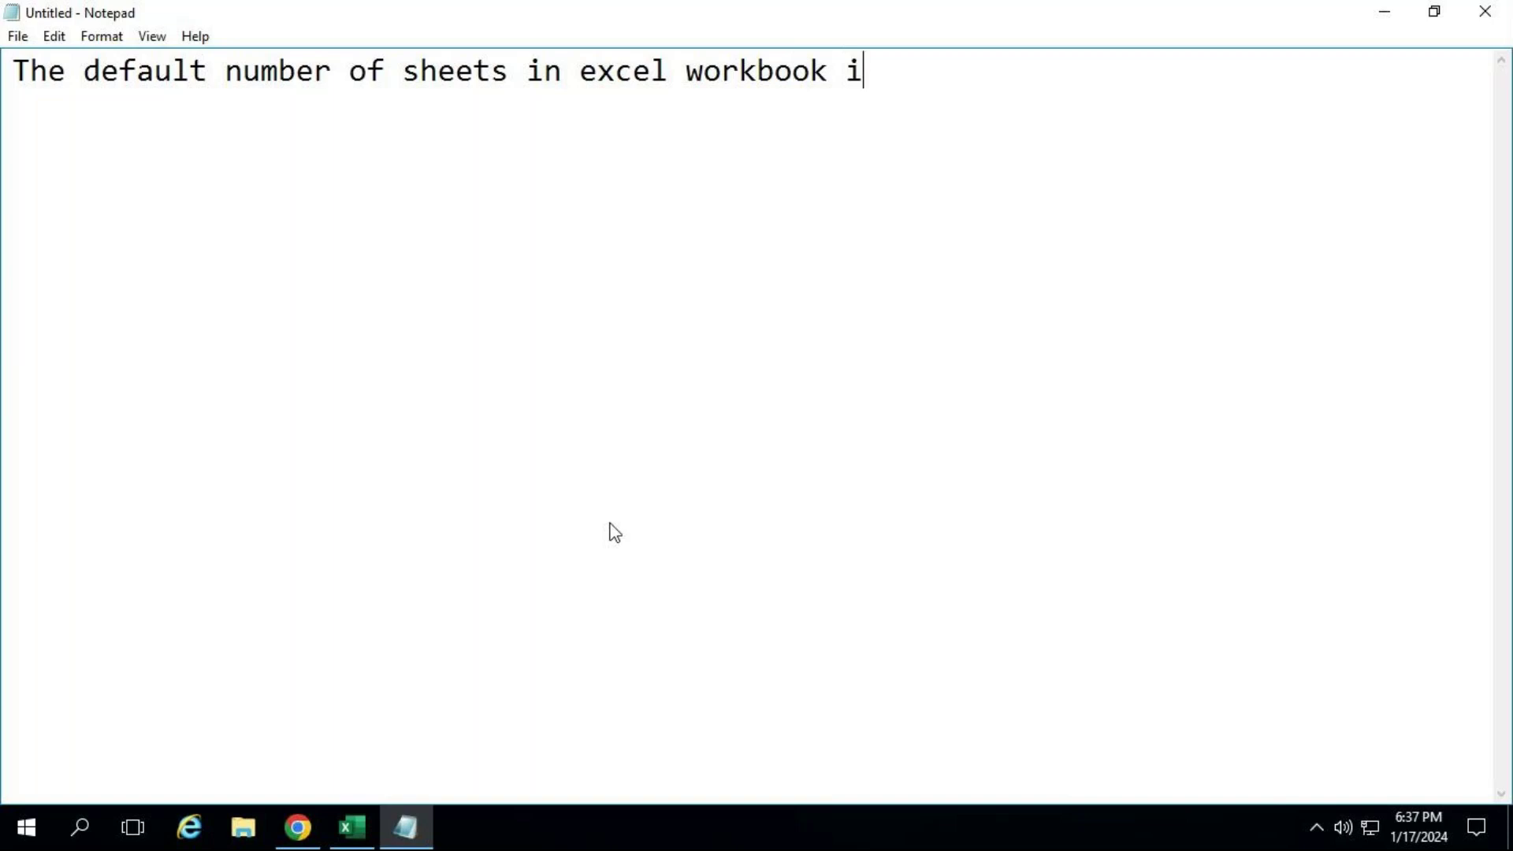
pyautogui.write('s 1.')
pyautogui.press('Return')
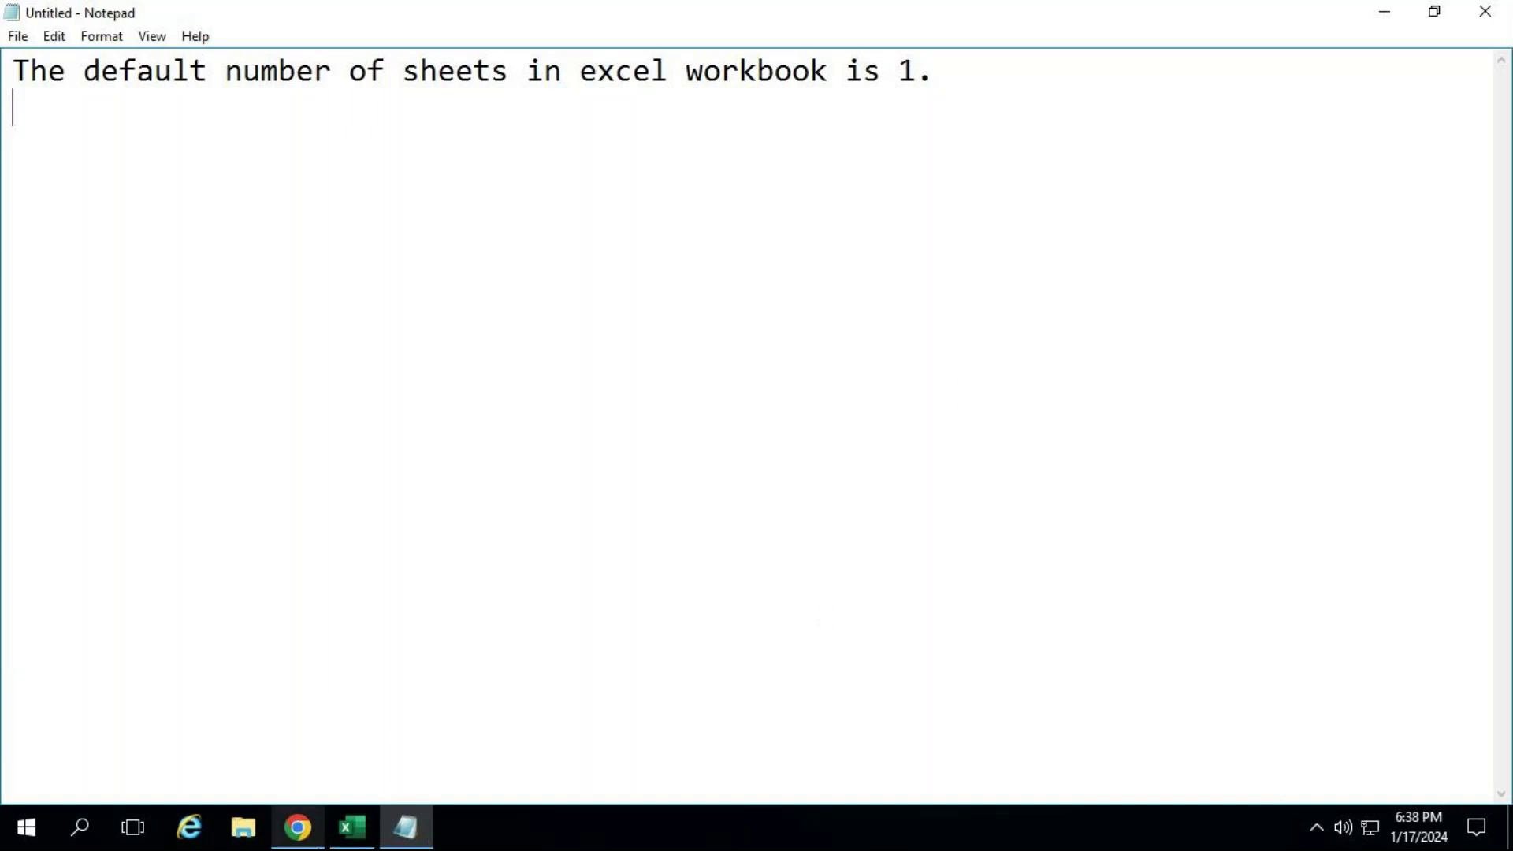
pyautogui.click(359, 836)
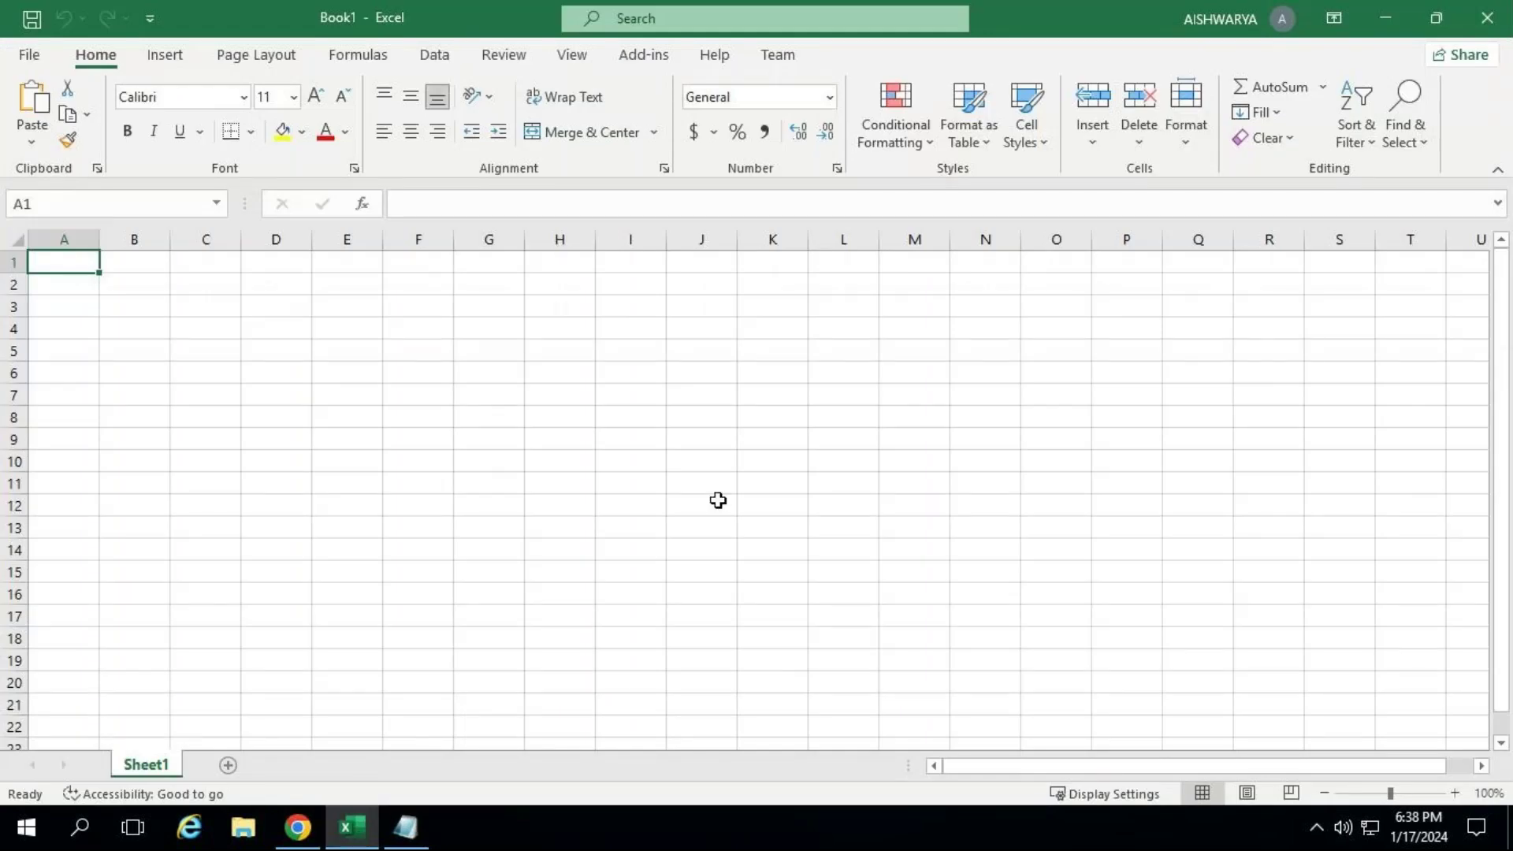
pyautogui.click(408, 836)
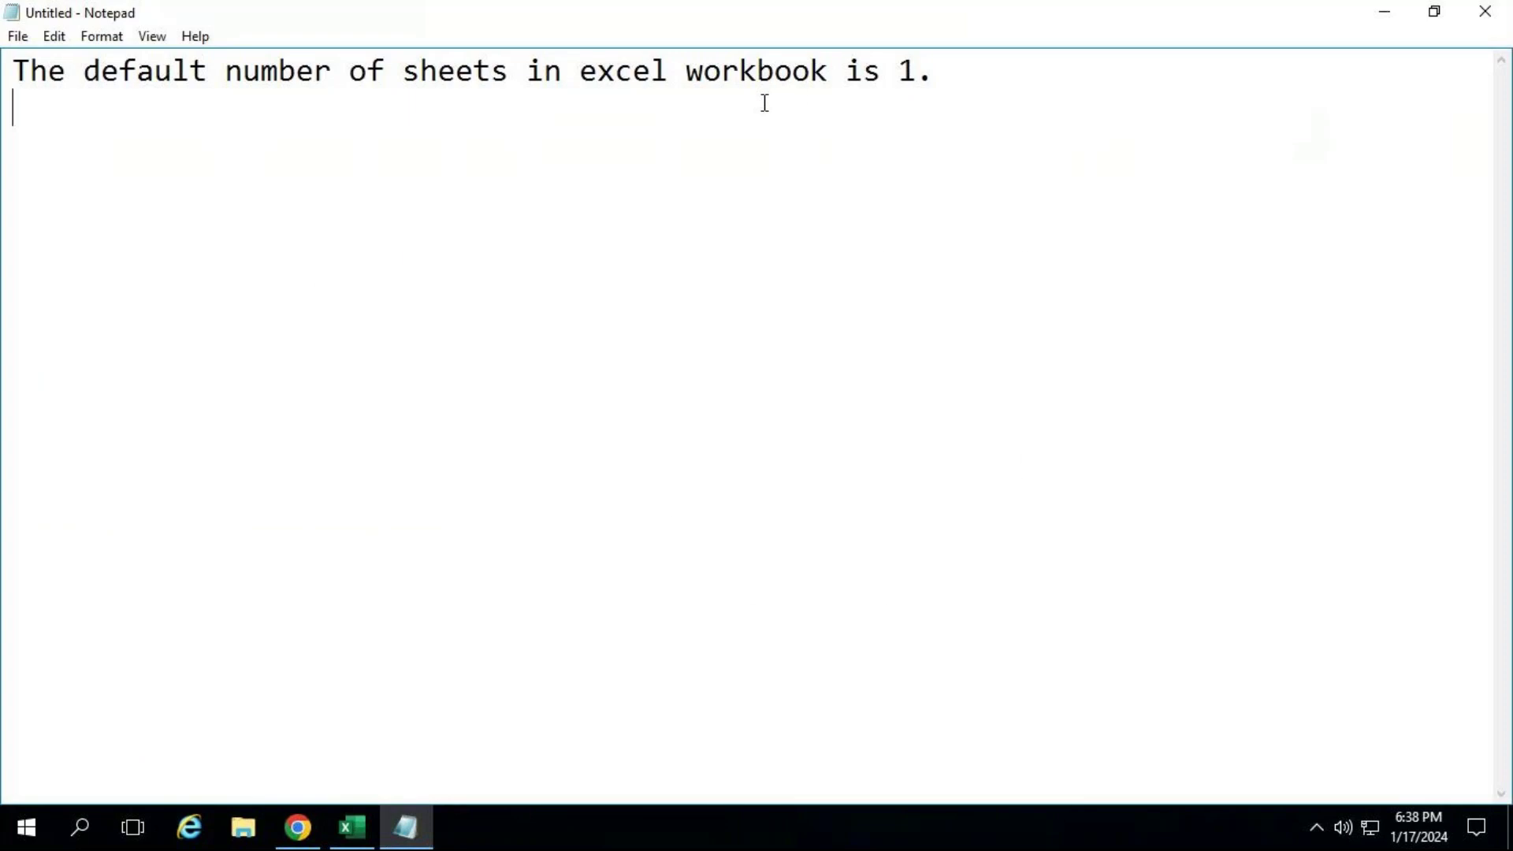
pyautogui.click(361, 843)
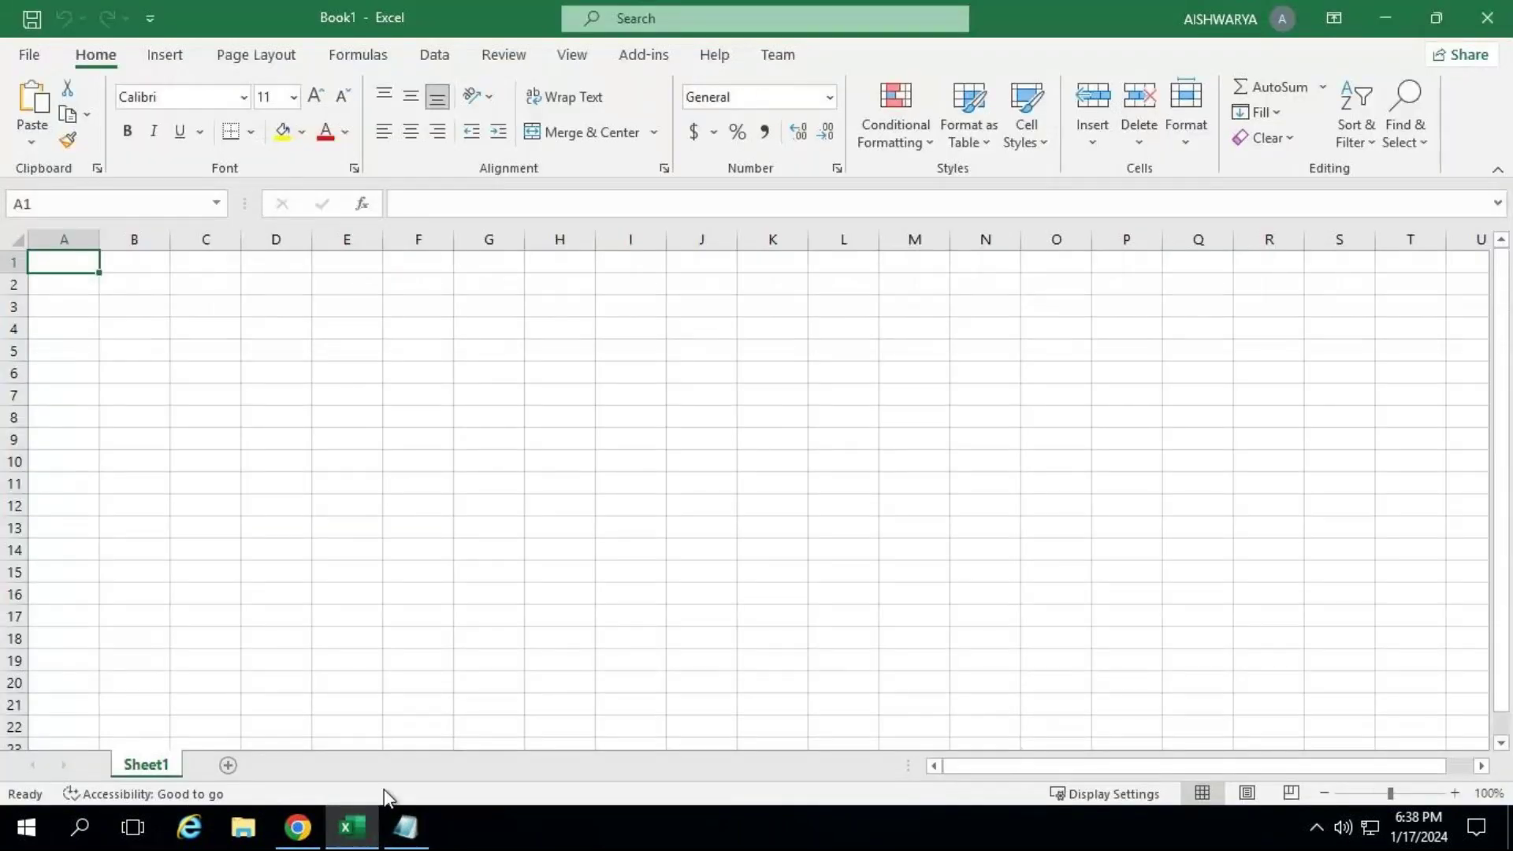
pyautogui.moveTo(357, 827)
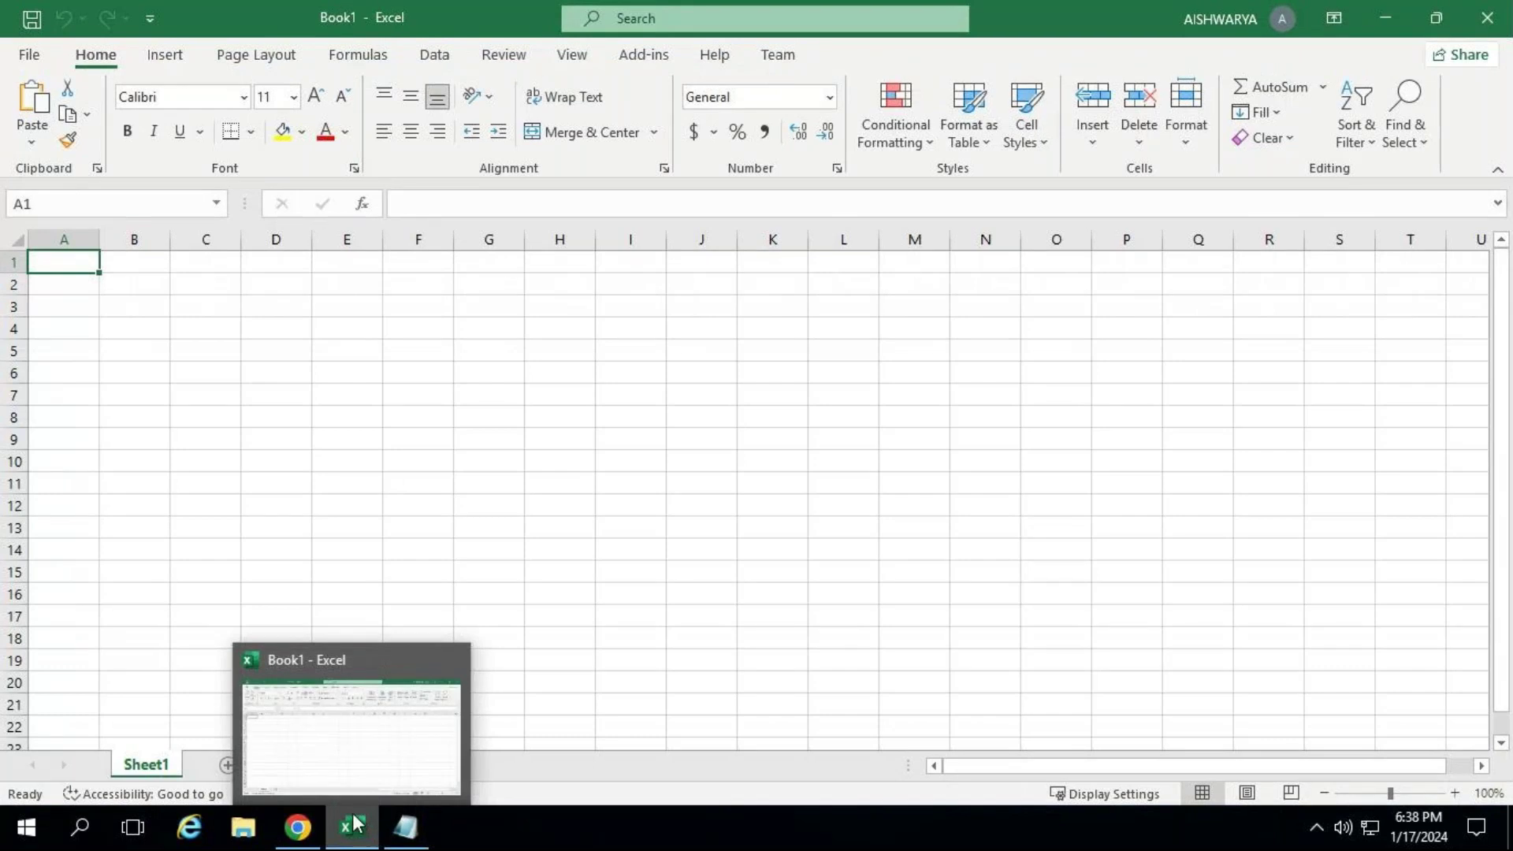
pyautogui.click(264, 486)
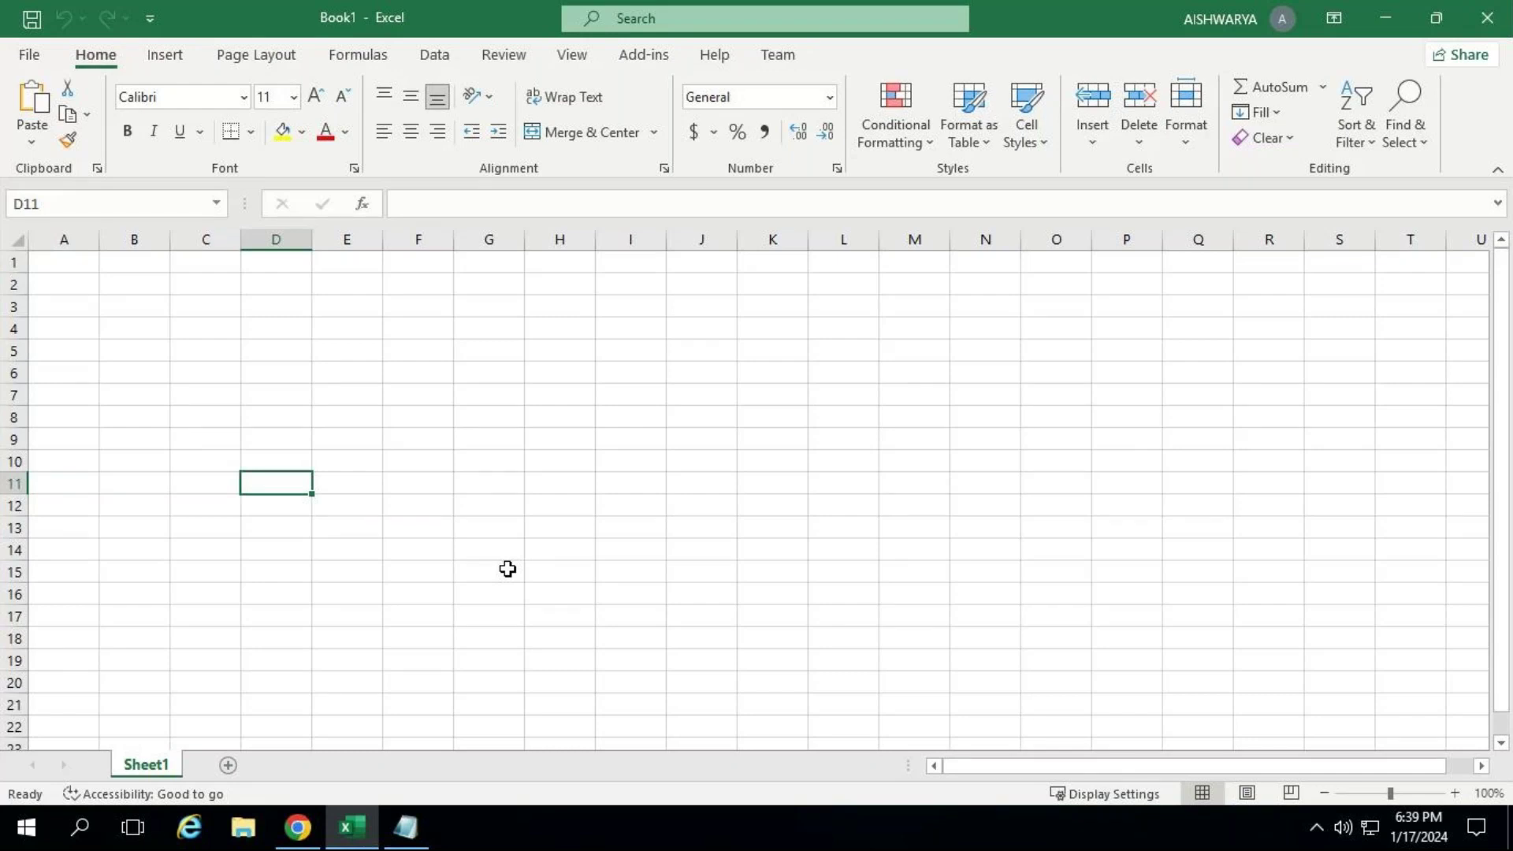
# Switch to the Notepad document and write the second line "The maximum number of sheets you can insert in workbook is 256".
pyautogui.hotkey('alt', 'Tab')
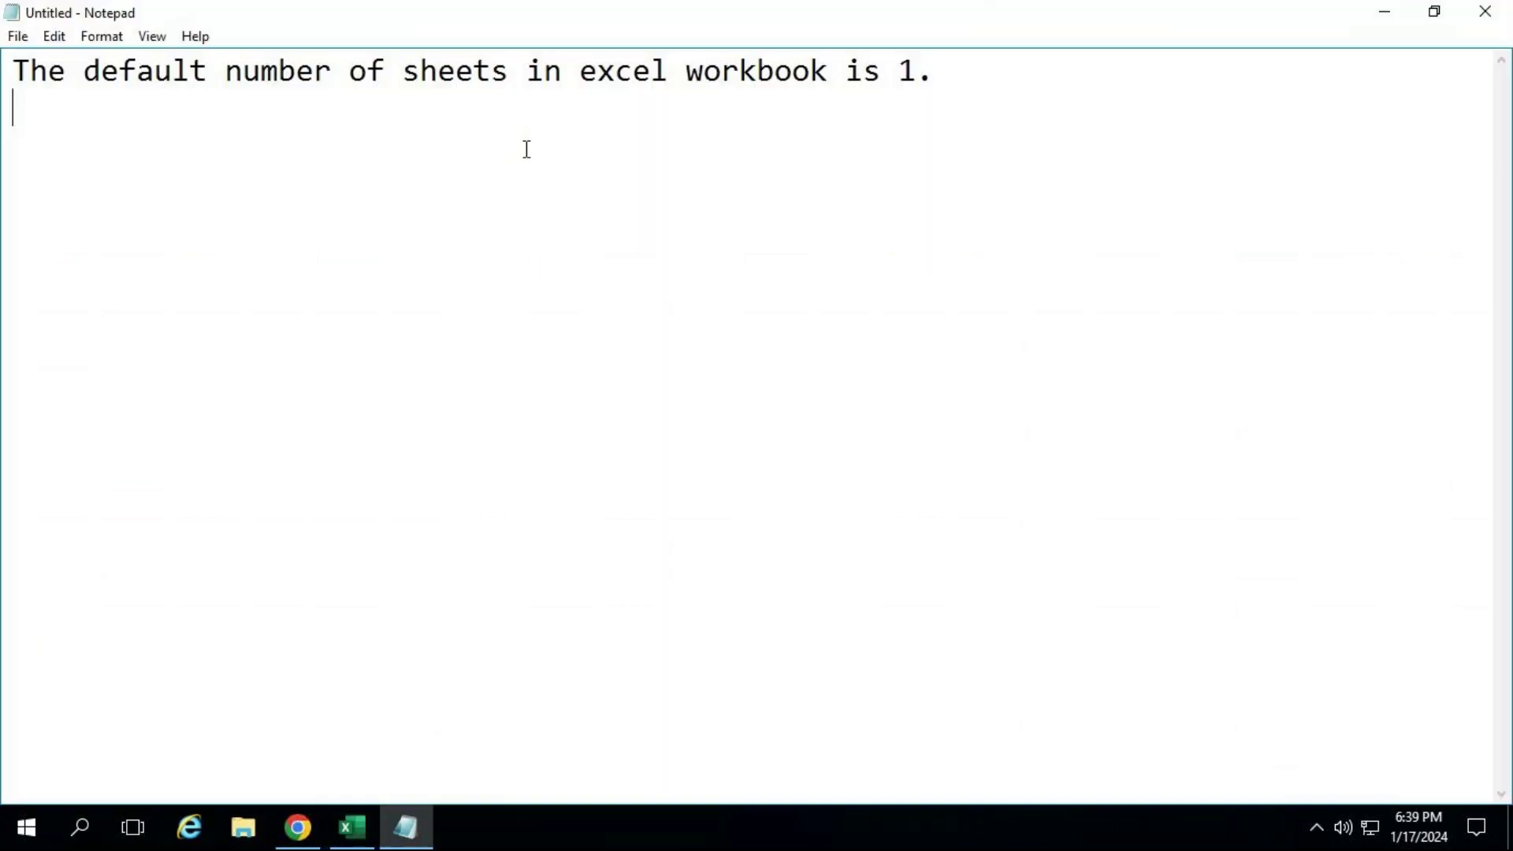
pyautogui.write('t')
pyautogui.press('BackSpace')
pyautogui.write('The maxim')
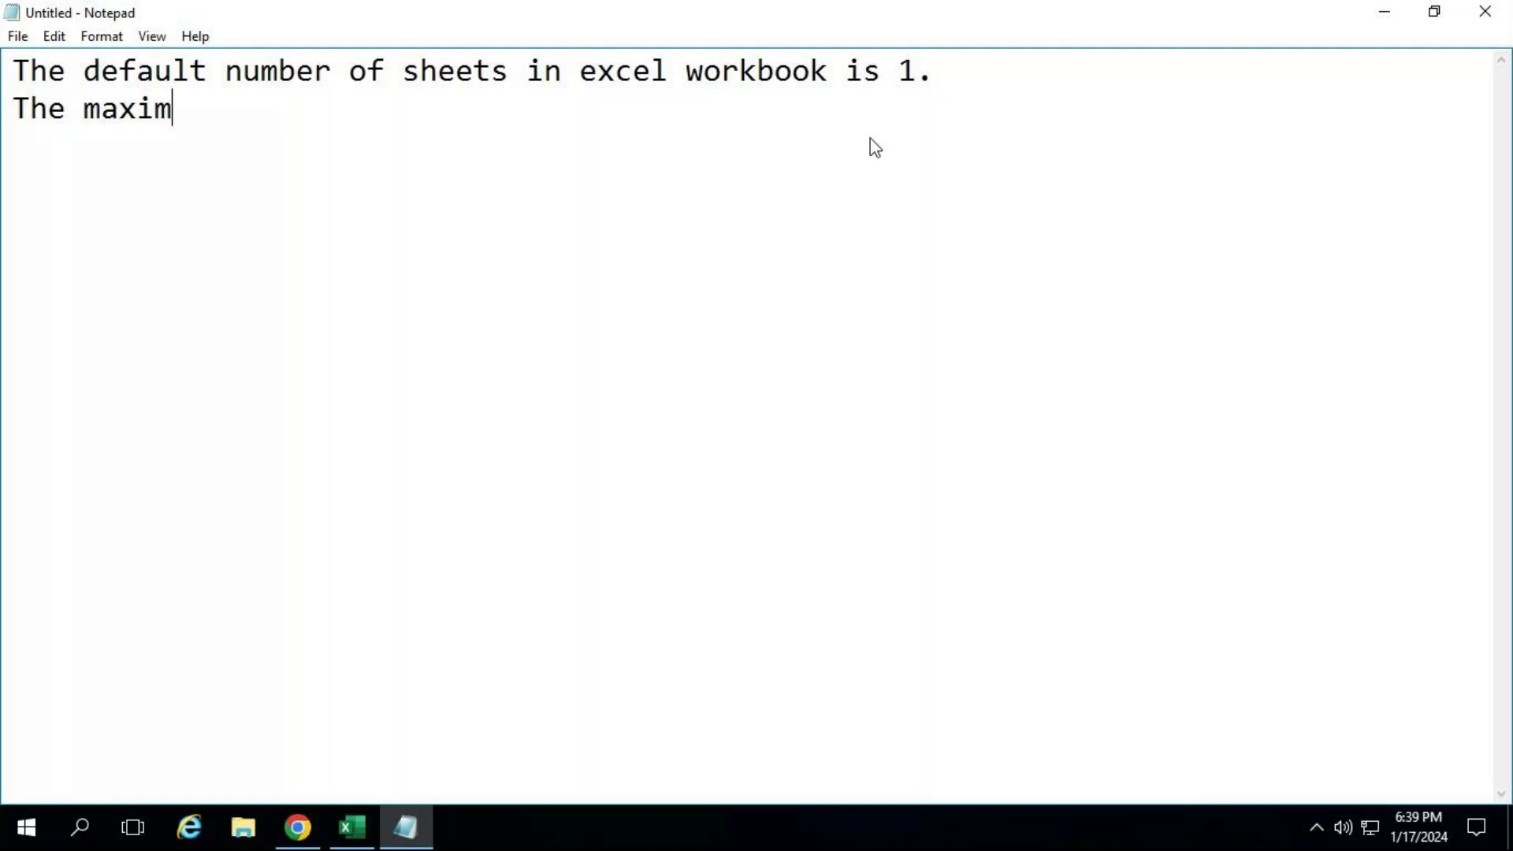
pyautogui.write('um numbe')
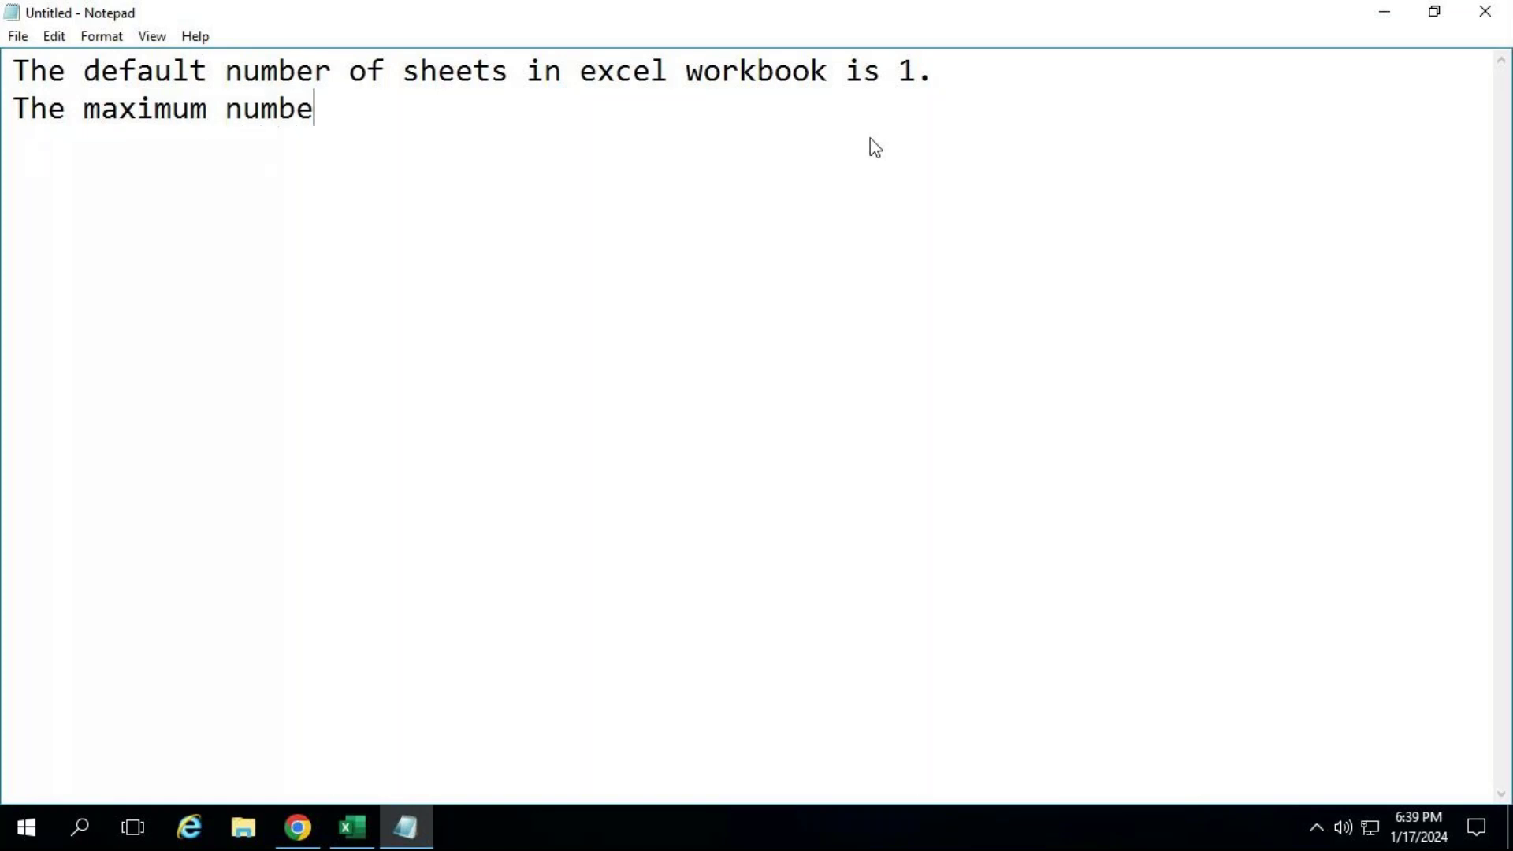
pyautogui.write('r of sheets')
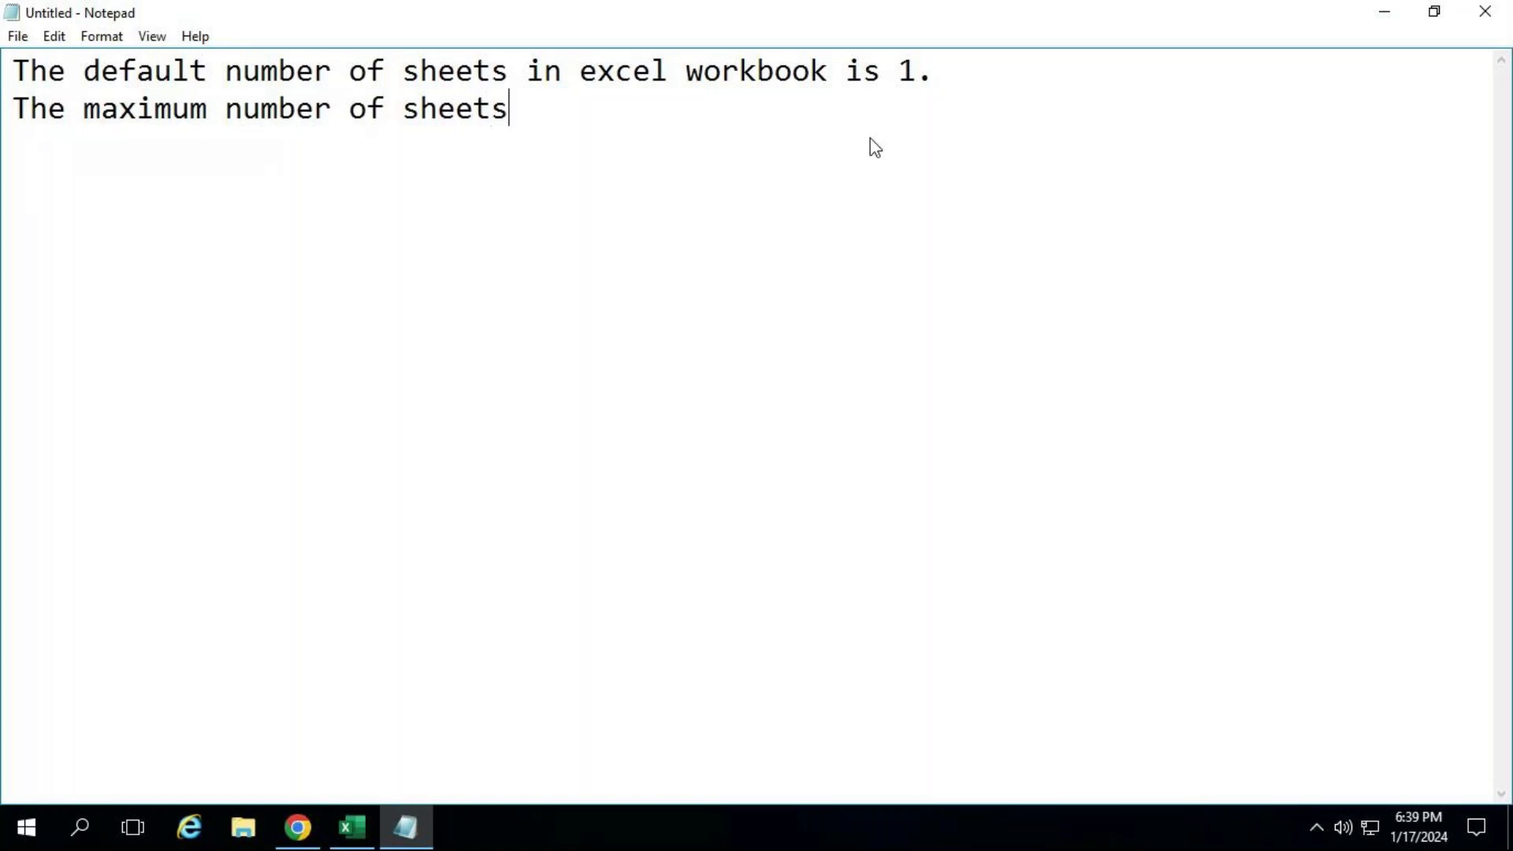
pyautogui.write(' you can insert in w')
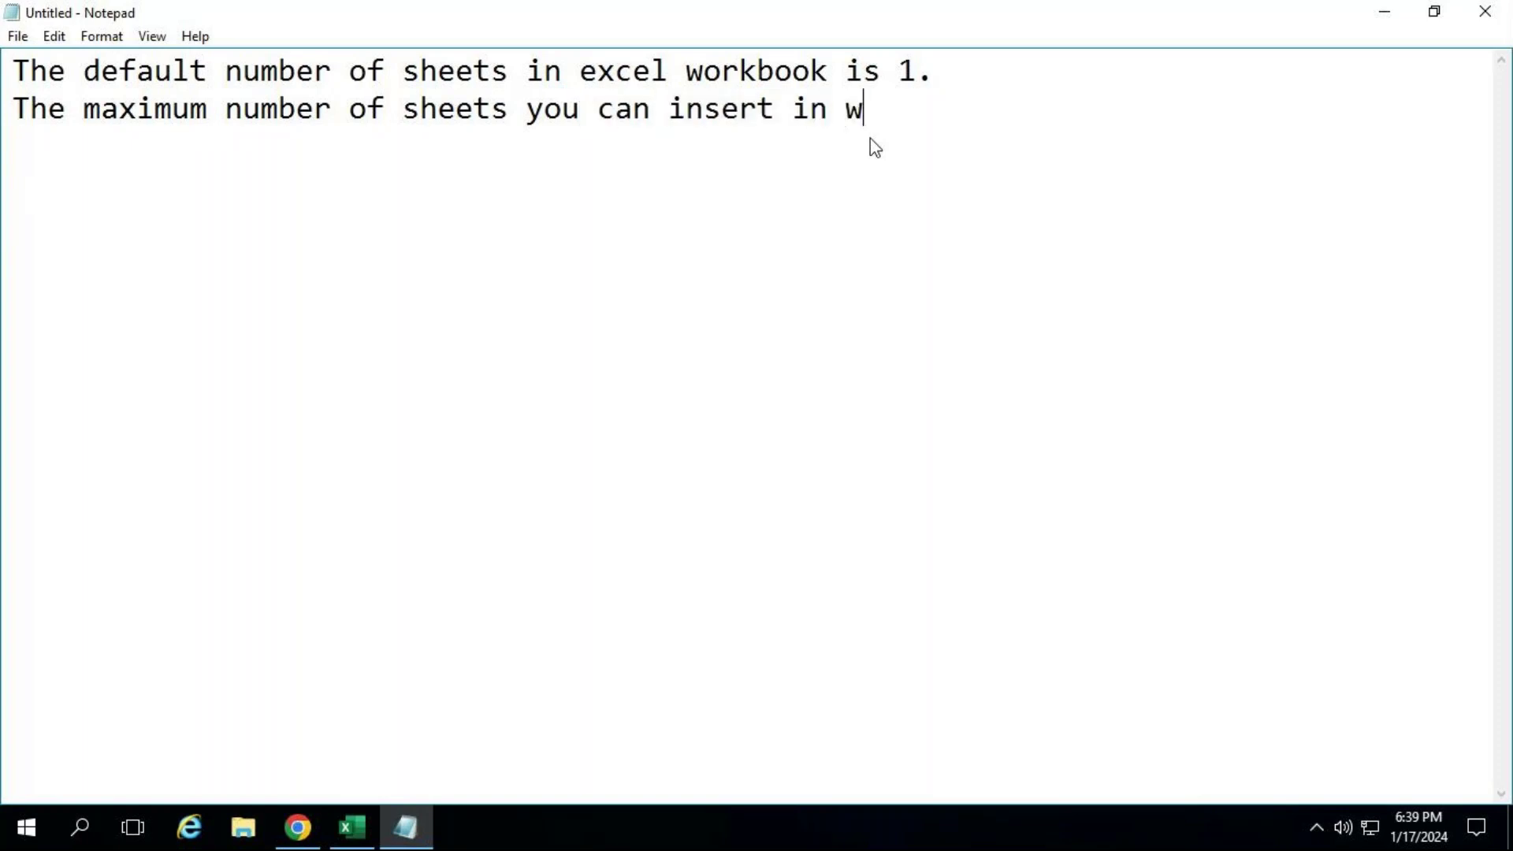
pyautogui.write('orkbook ')
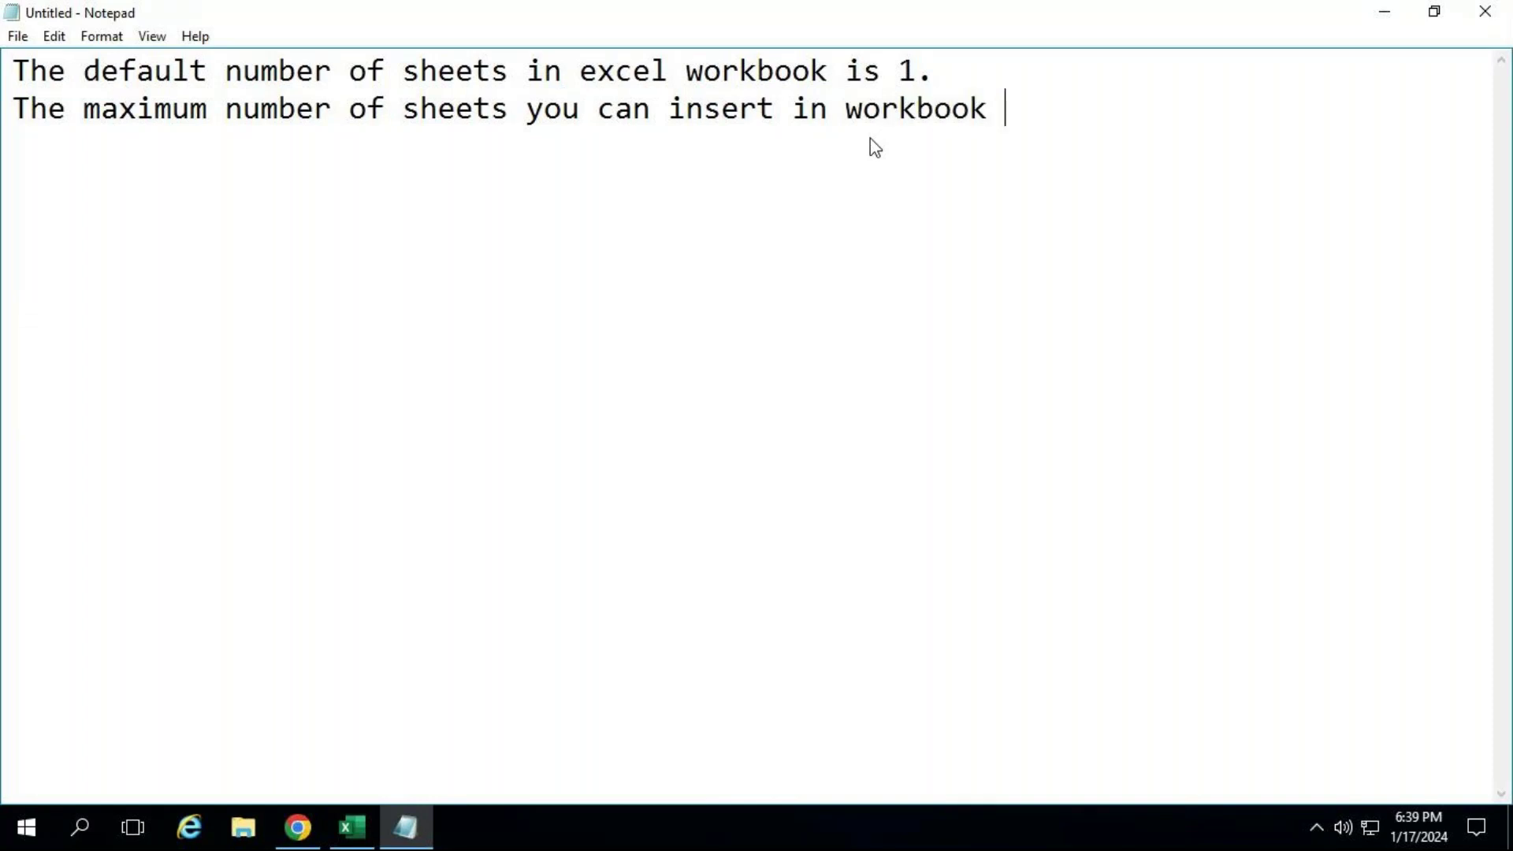
pyautogui.write('is 256')
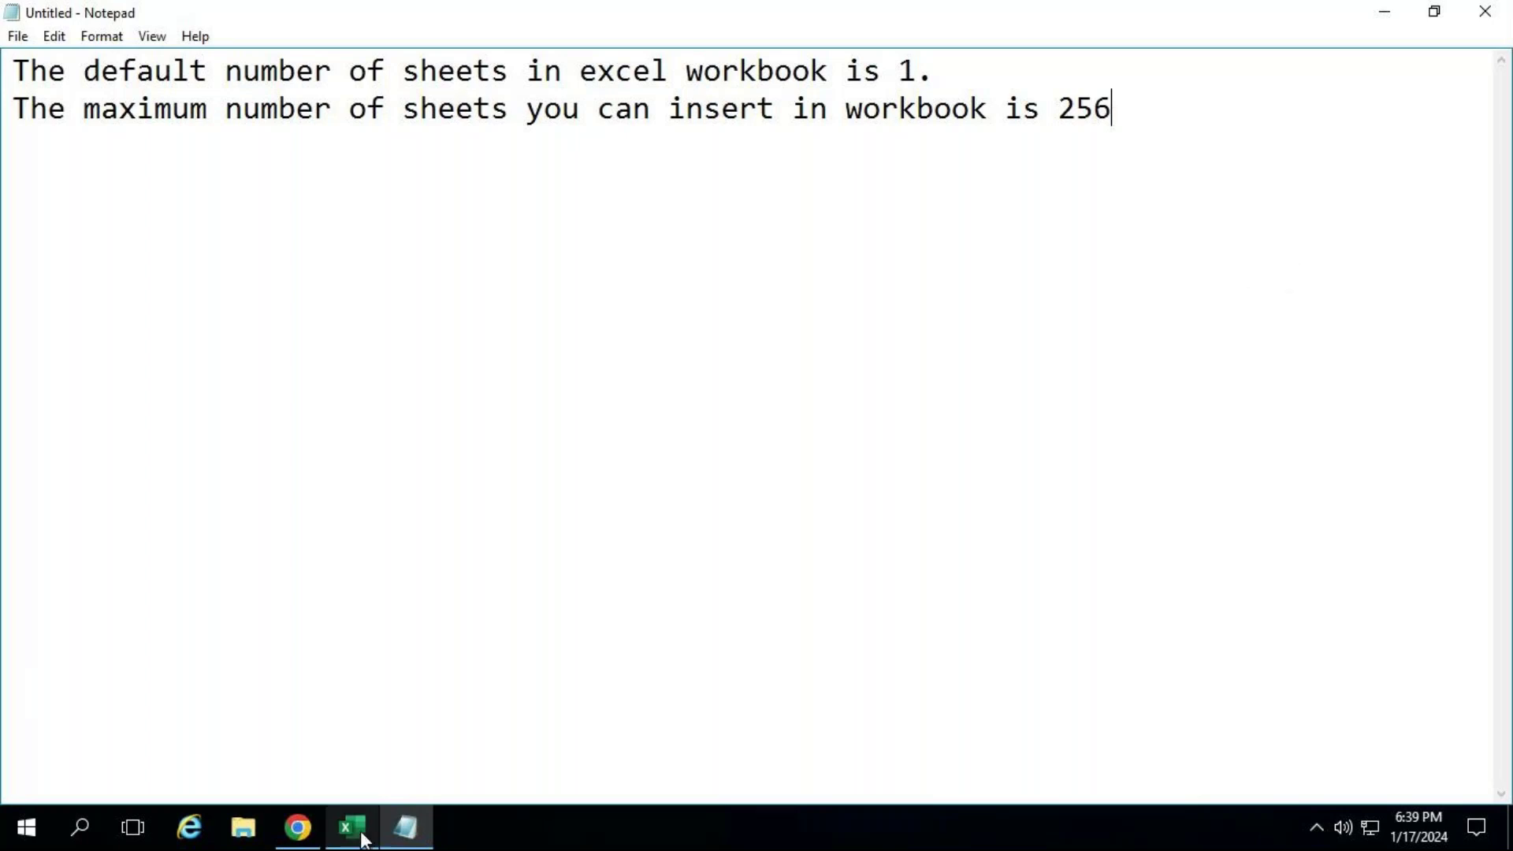
pyautogui.moveTo(361, 834)
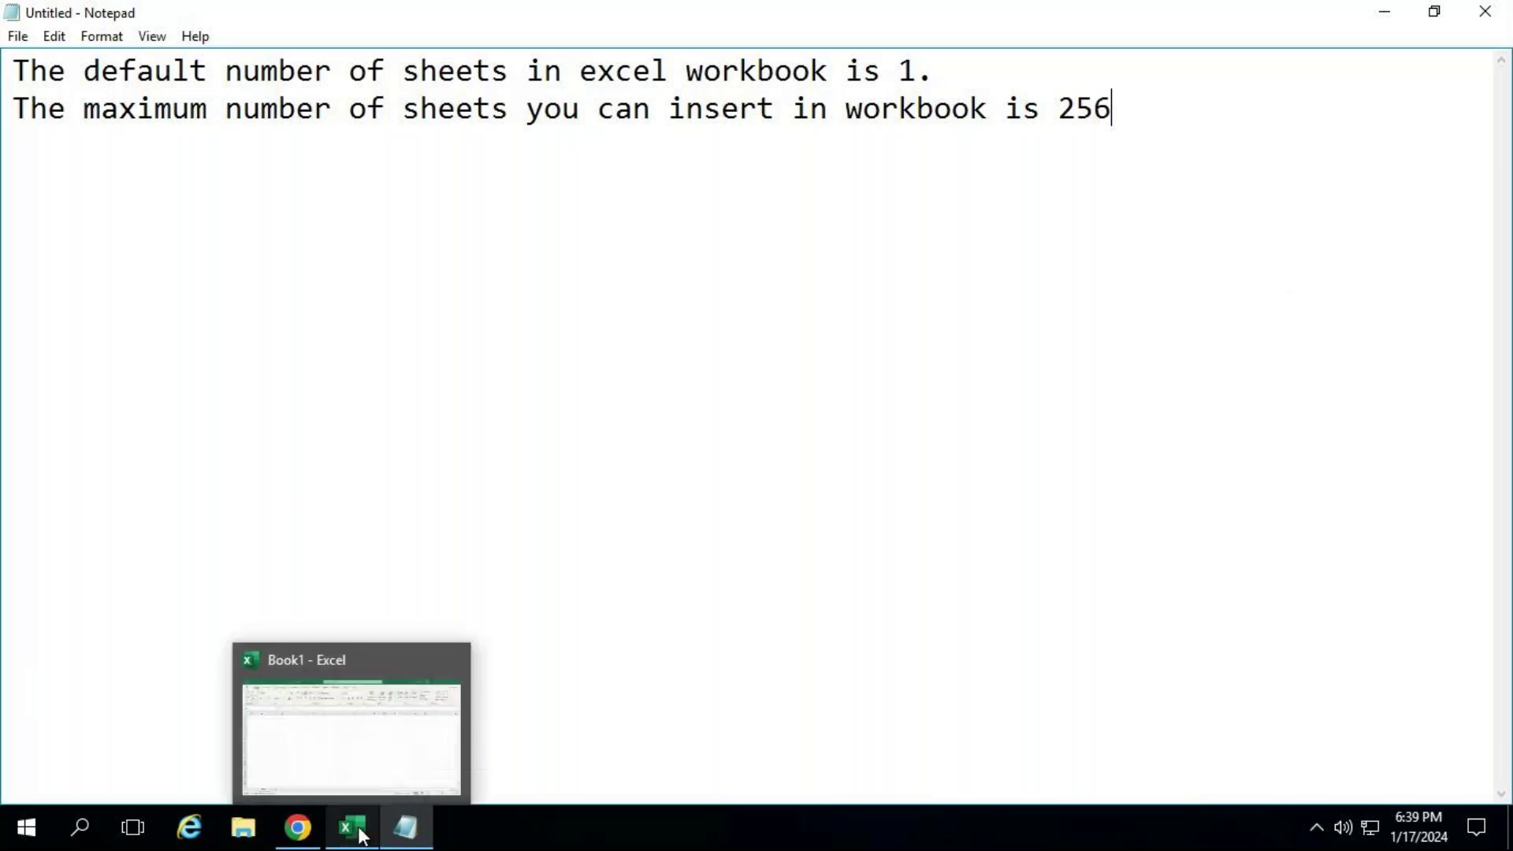
# Switch to the Excel workbook and add three new worksheets after Sheet1.
pyautogui.click(415, 694)
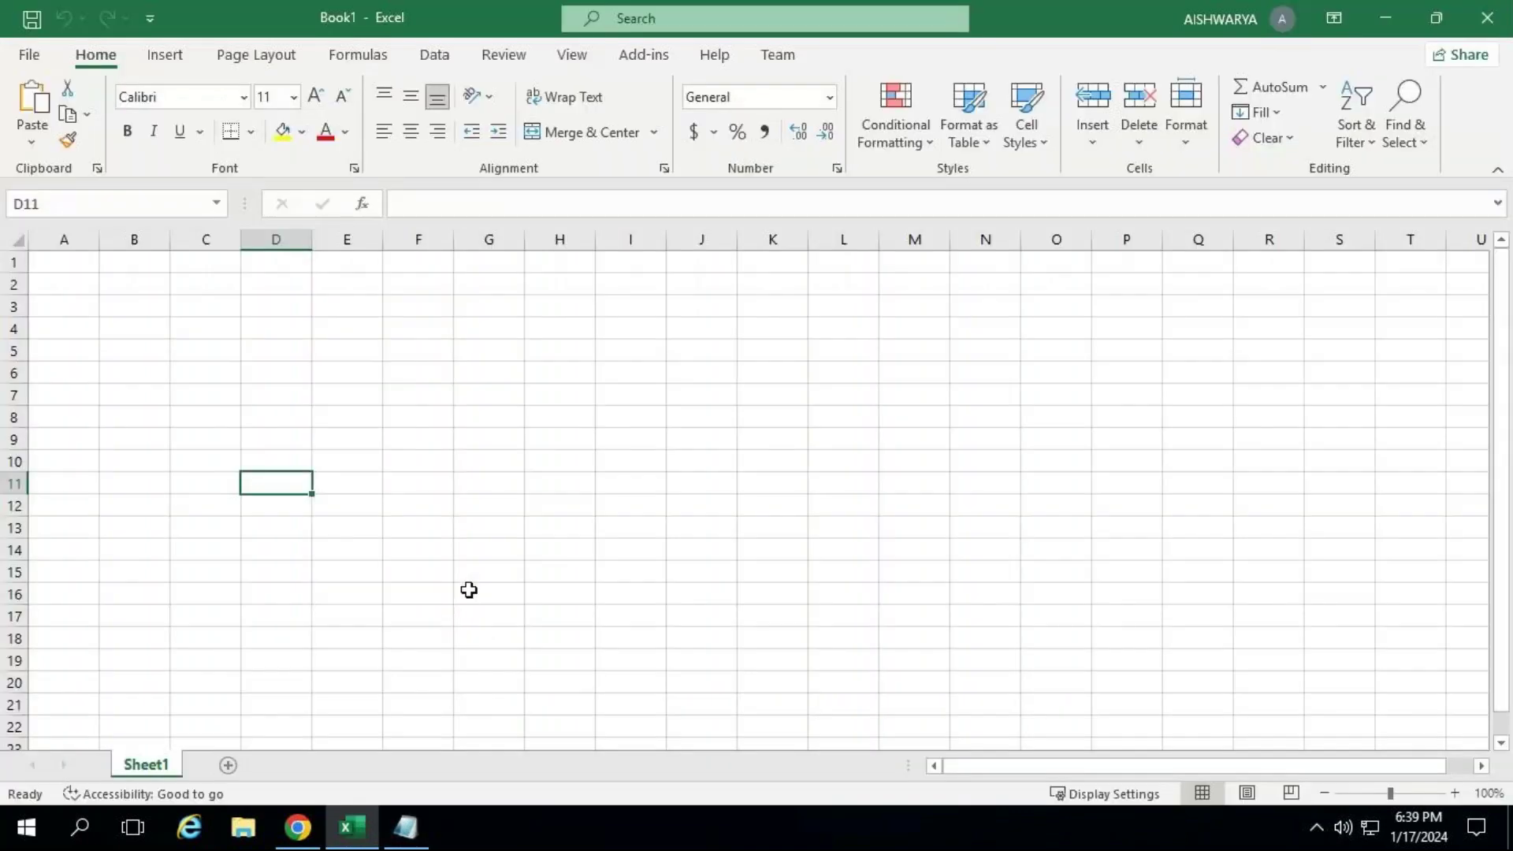
pyautogui.click(228, 765)
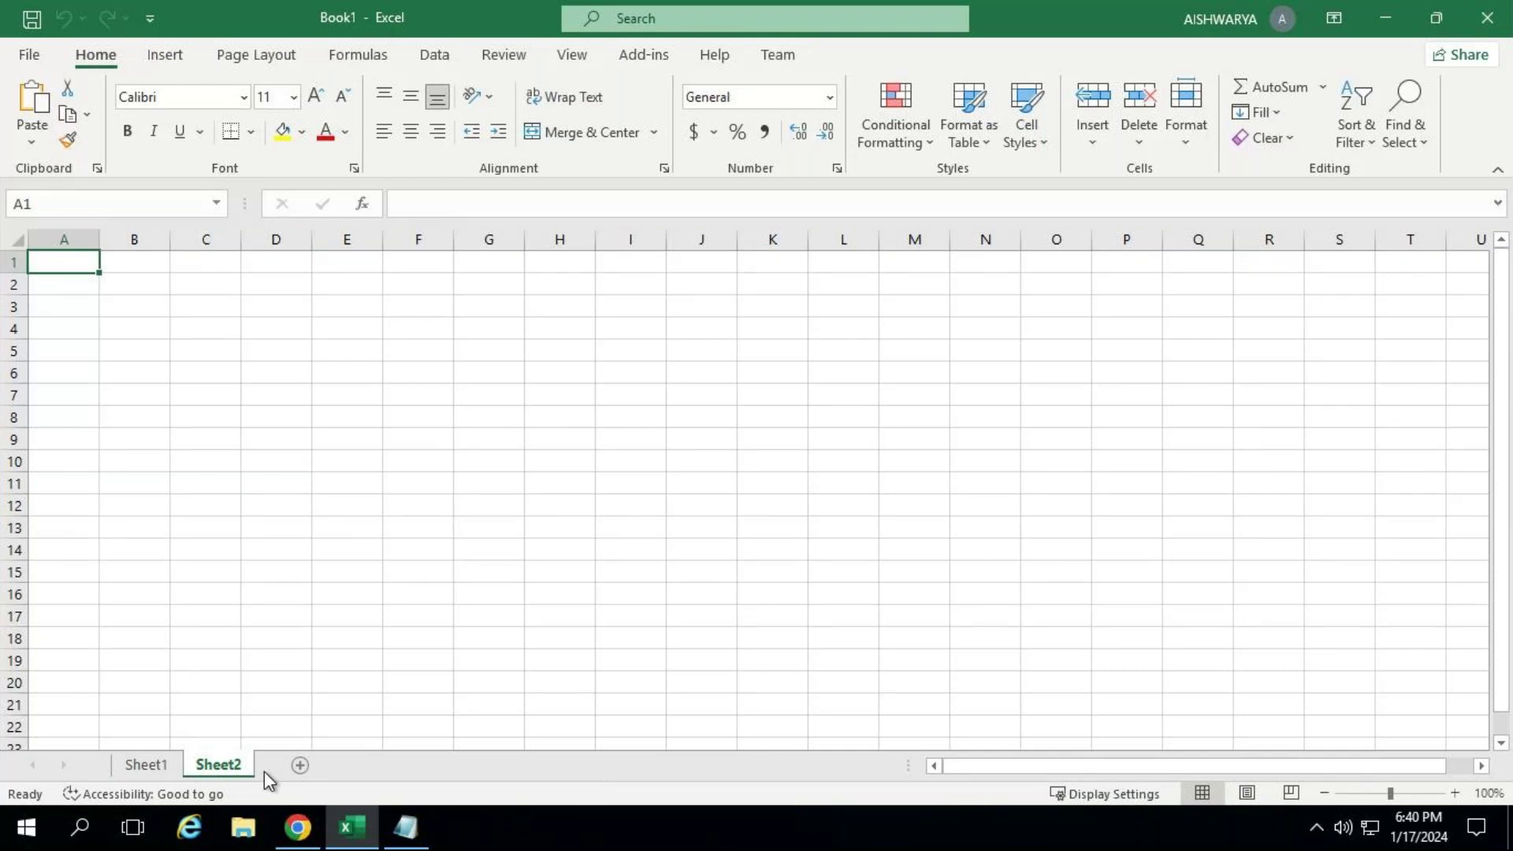
pyautogui.click(305, 764)
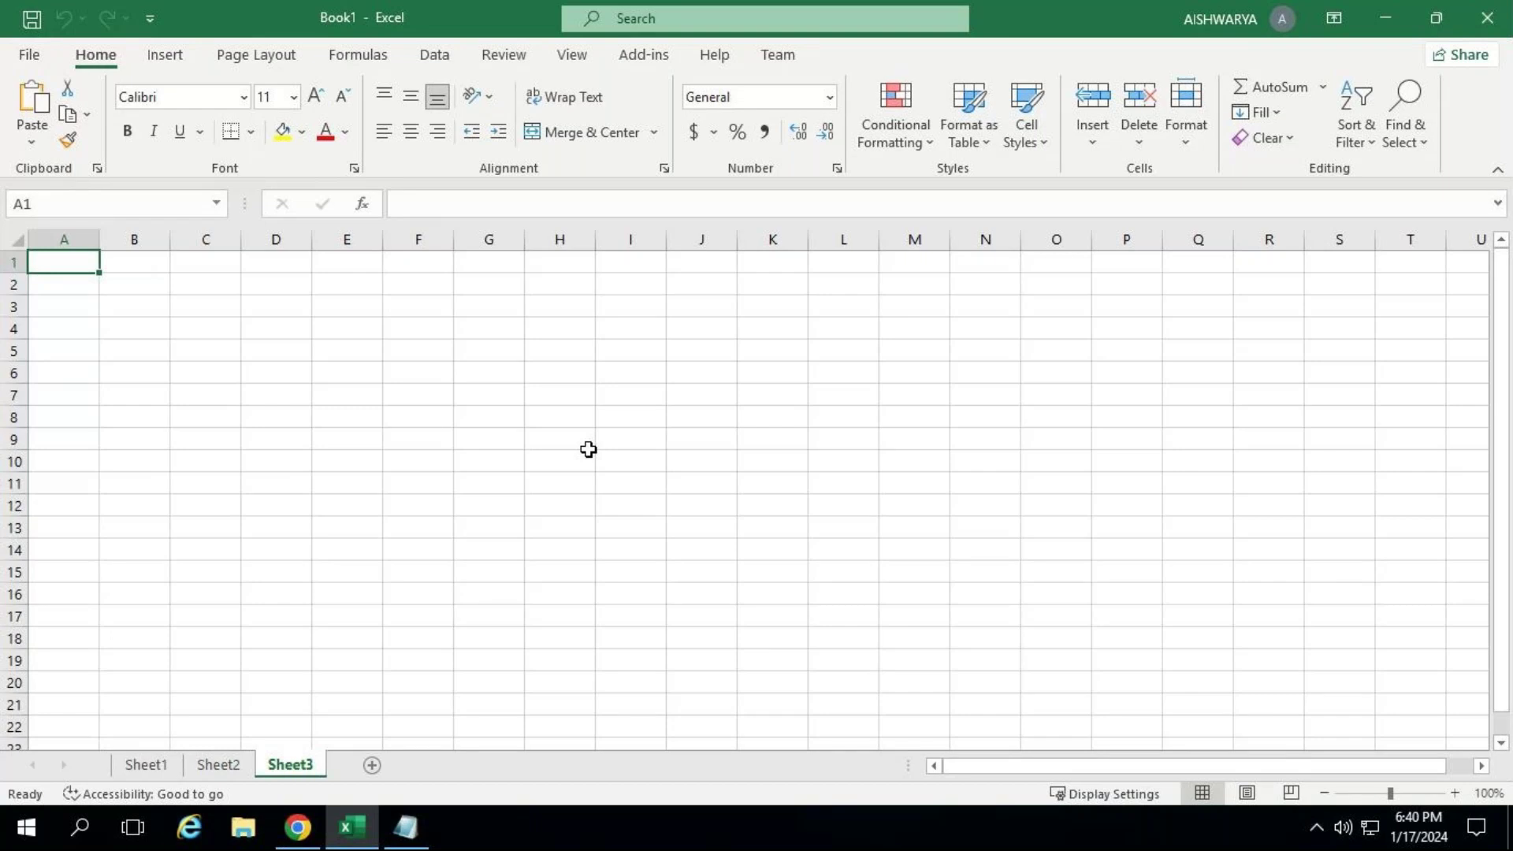
pyautogui.click(376, 765)
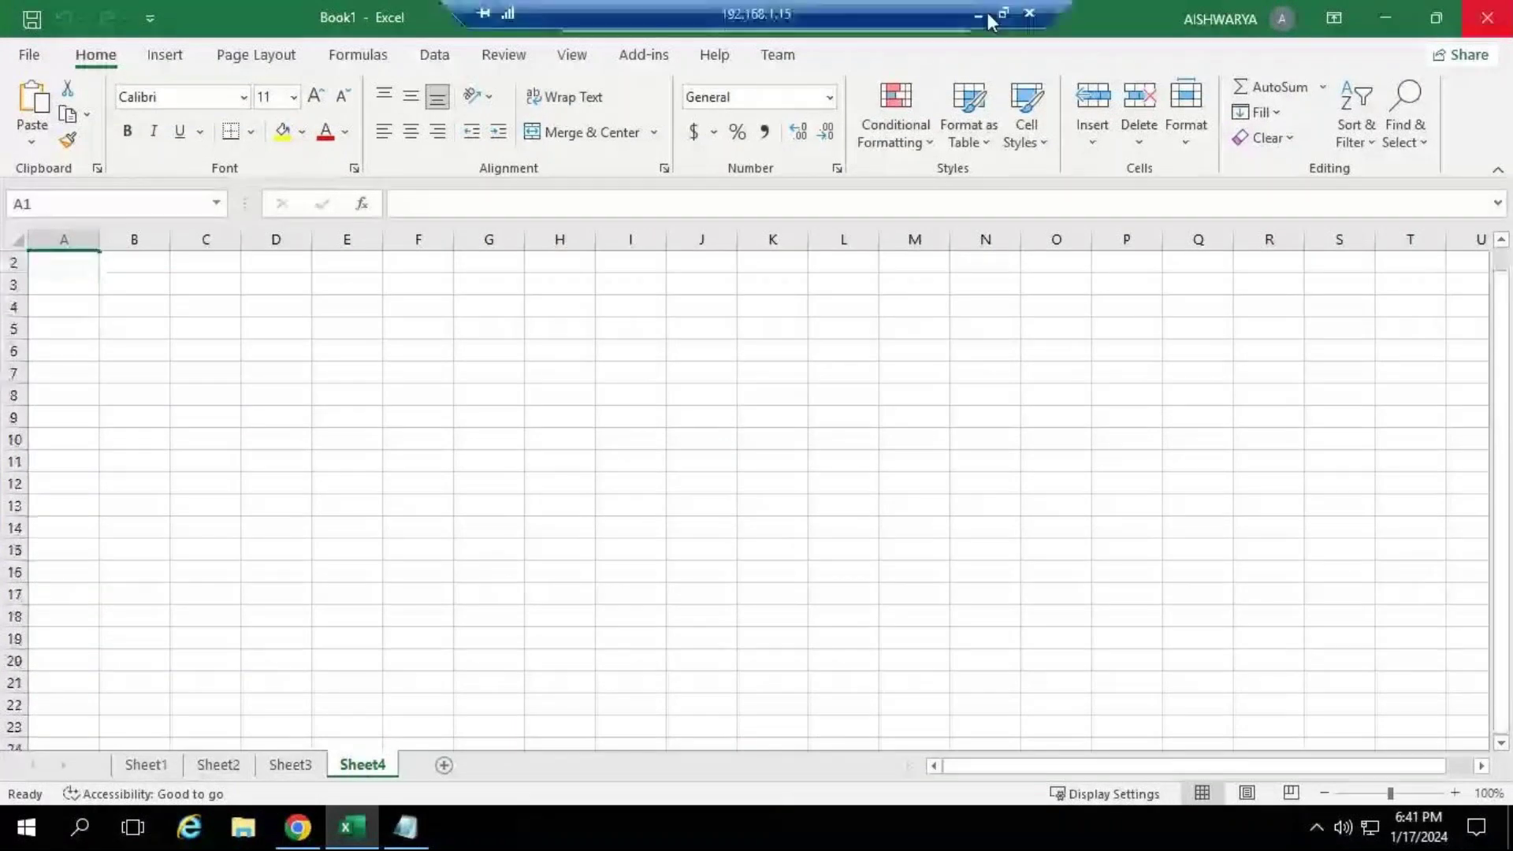
pyautogui.scroll(-1, 1379, 423)
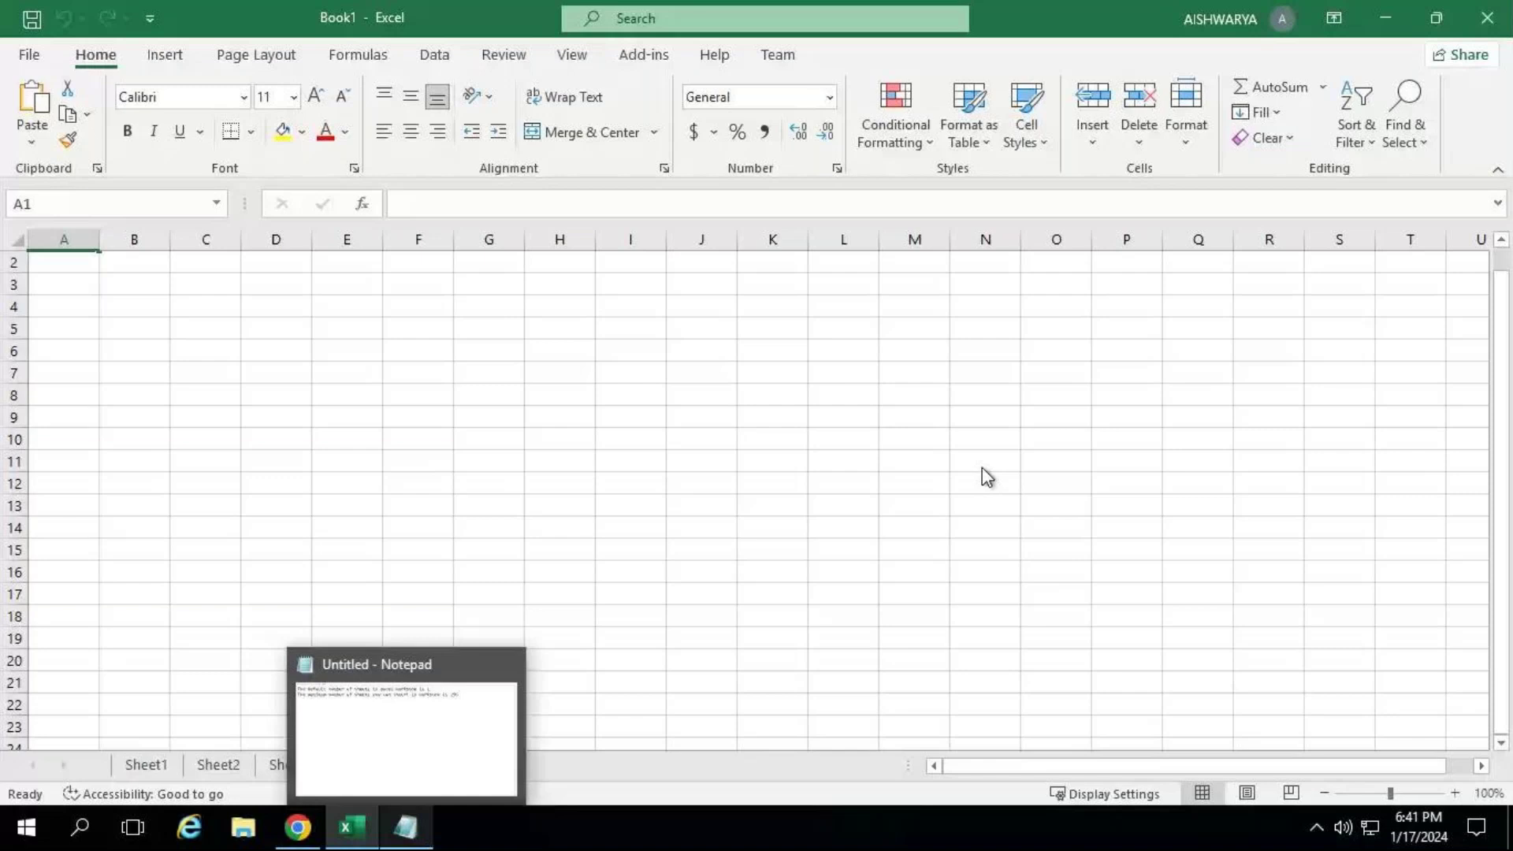
pyautogui.click(702, 373)
pyautogui.click(1411, 417)
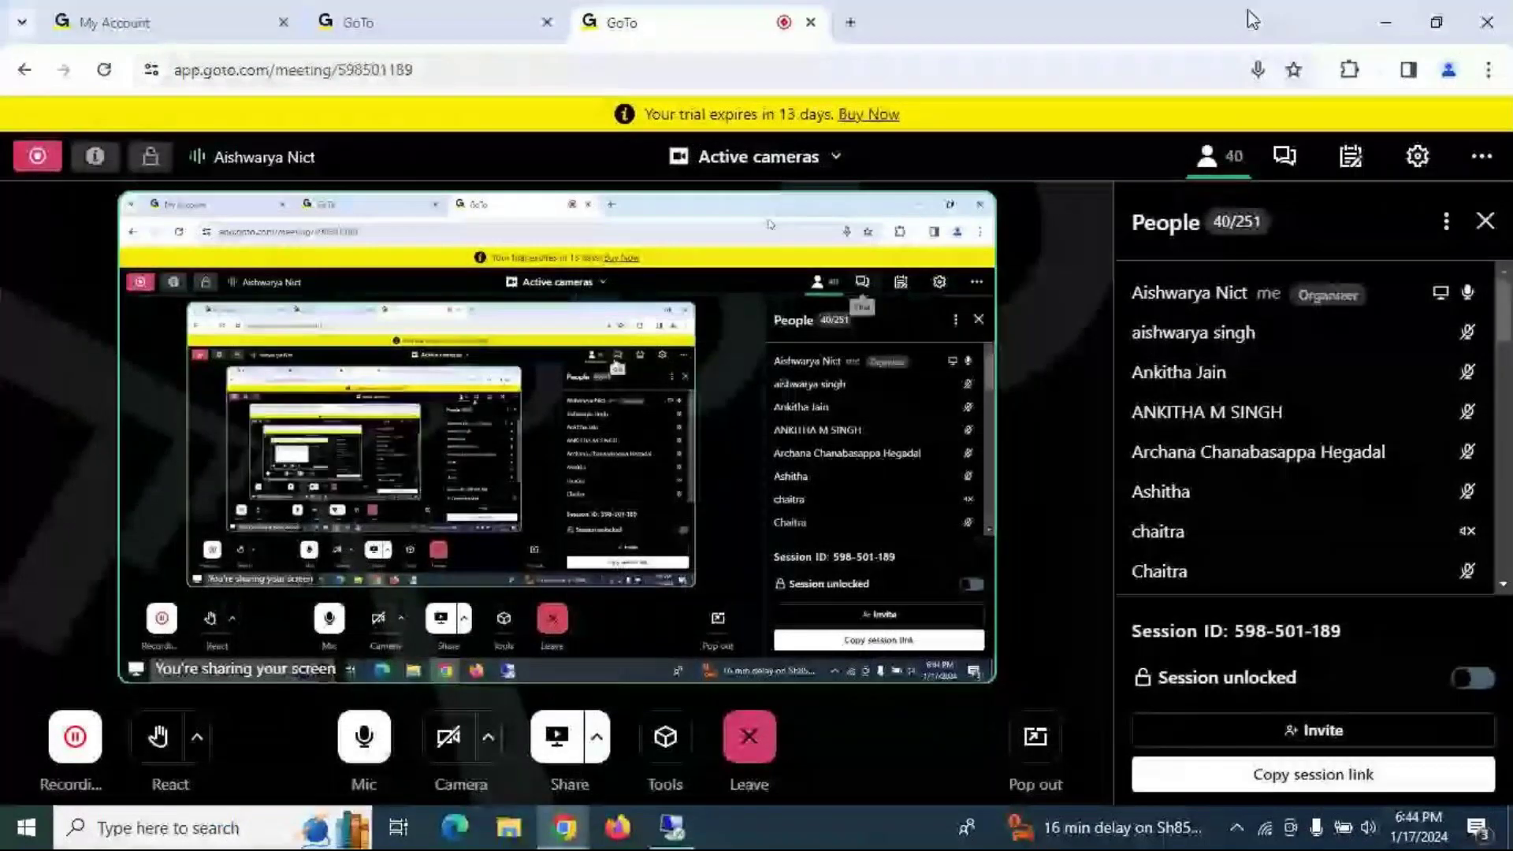
pyautogui.click(1387, 31)
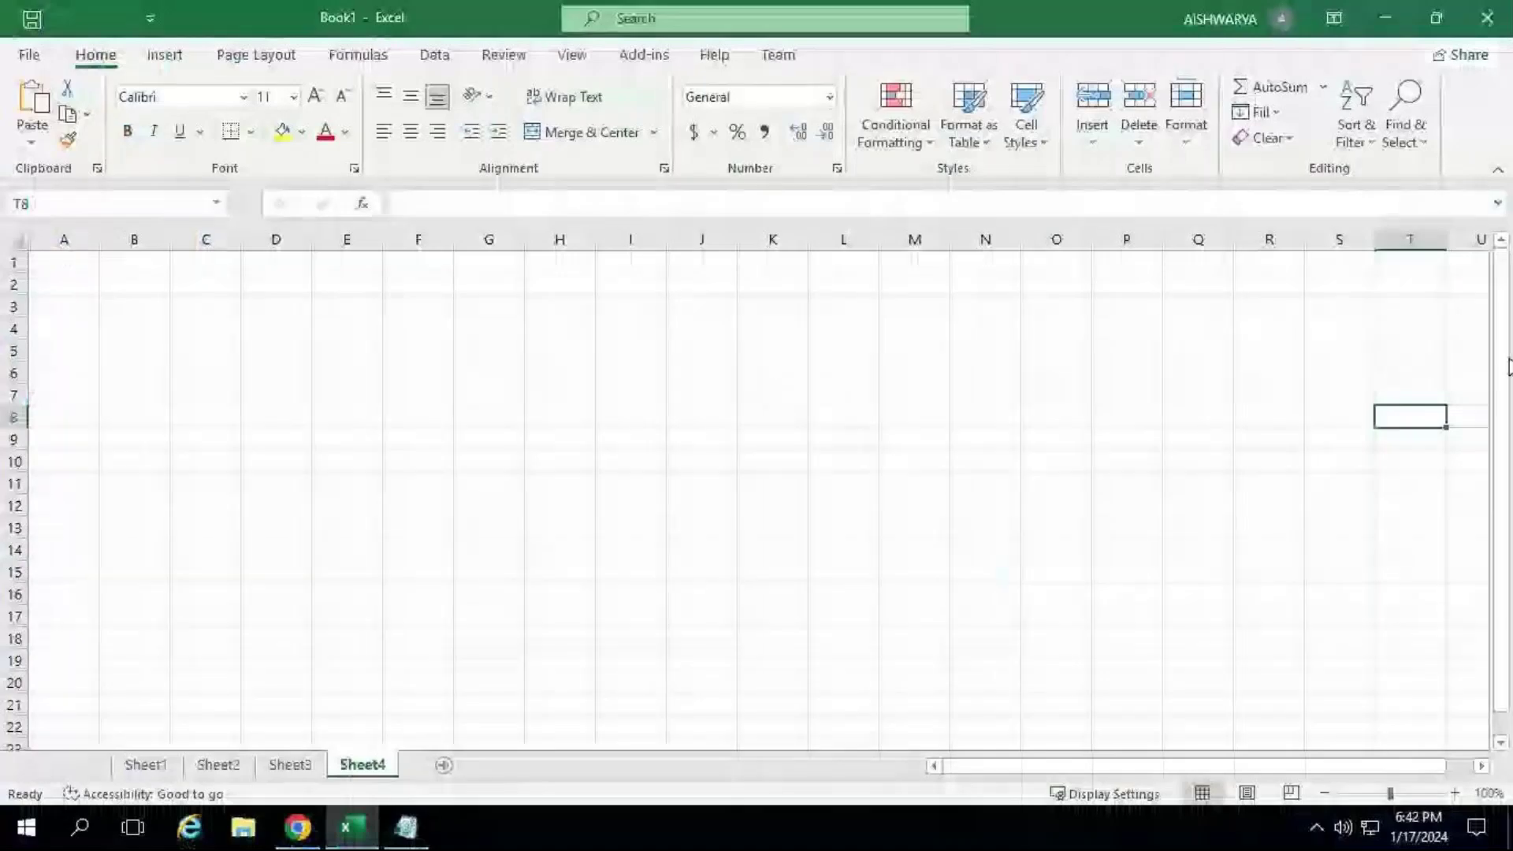
pyautogui.moveTo(1501, 366); pyautogui.dragTo(1500, 394)
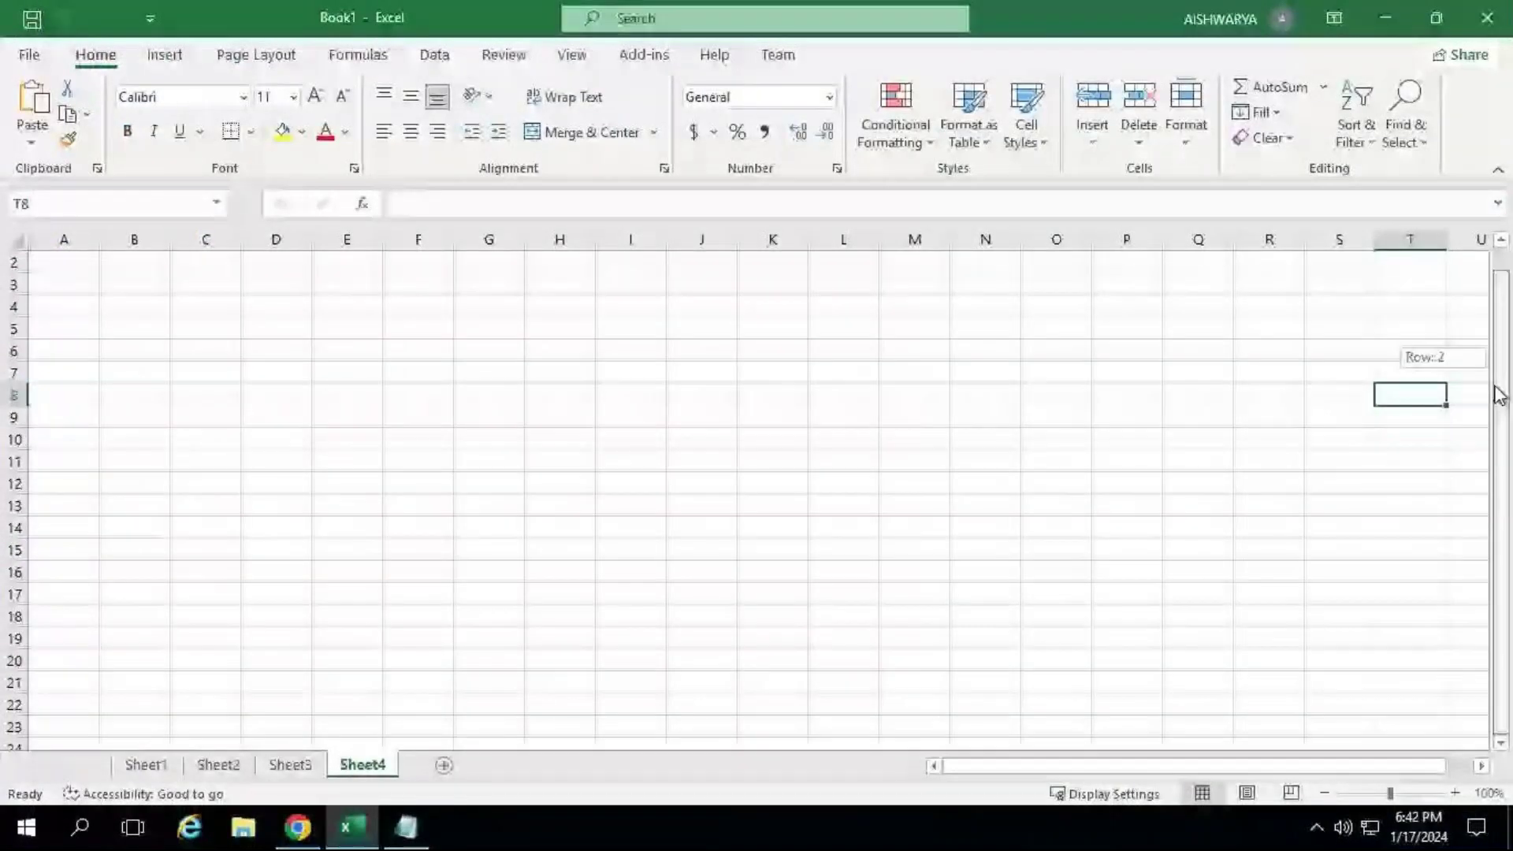
# Switch to the Notepad document, leave a blank line below the notes and write "9) scroll bar".
pyautogui.hotkey('alt', 'Tab')
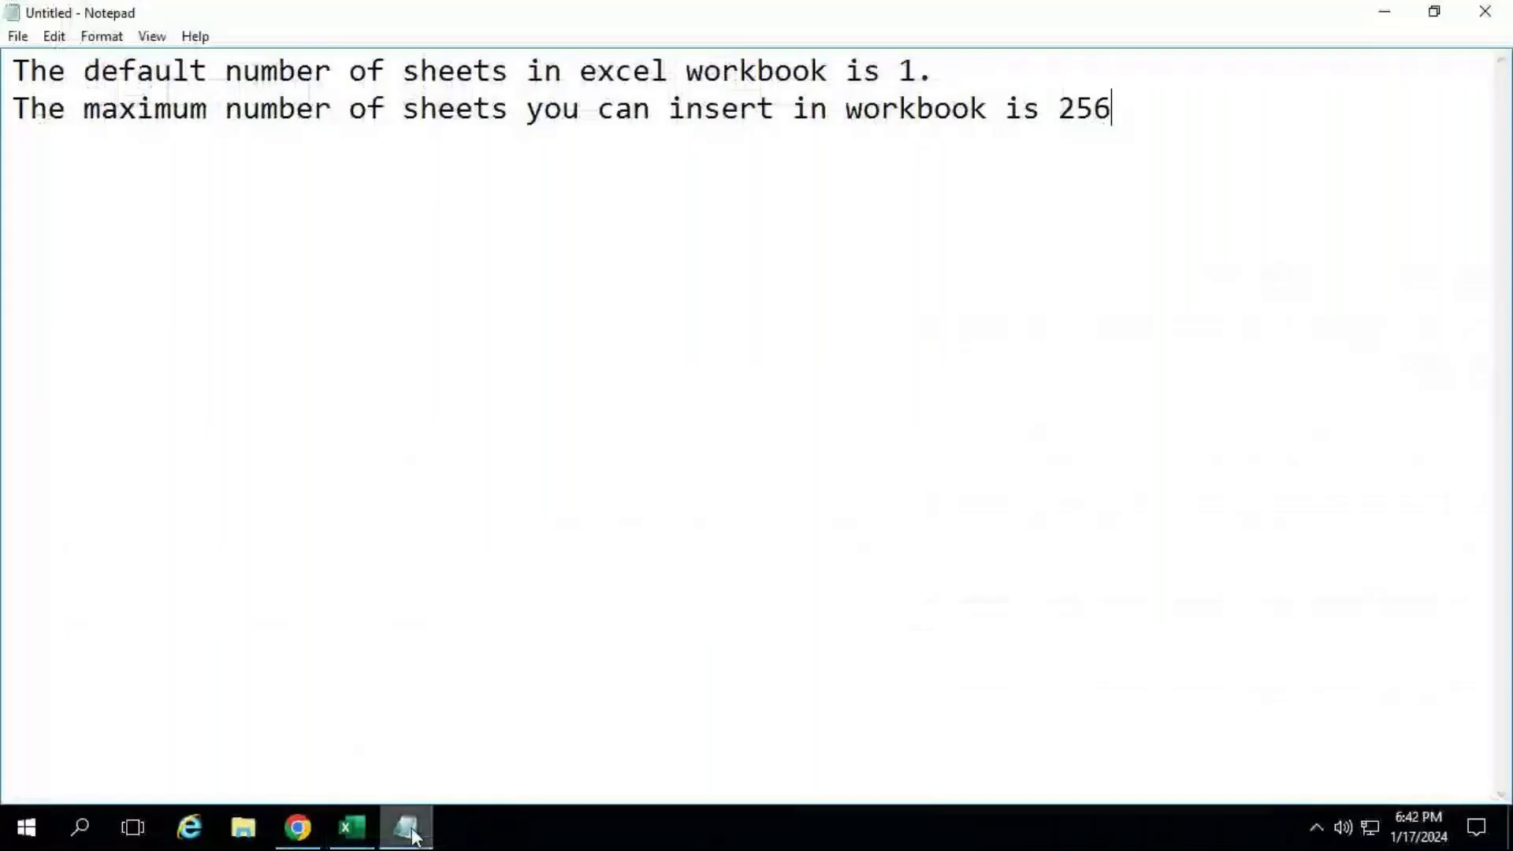
pyautogui.press('Return')
pyautogui.press('Return')
pyautogui.write('9)')
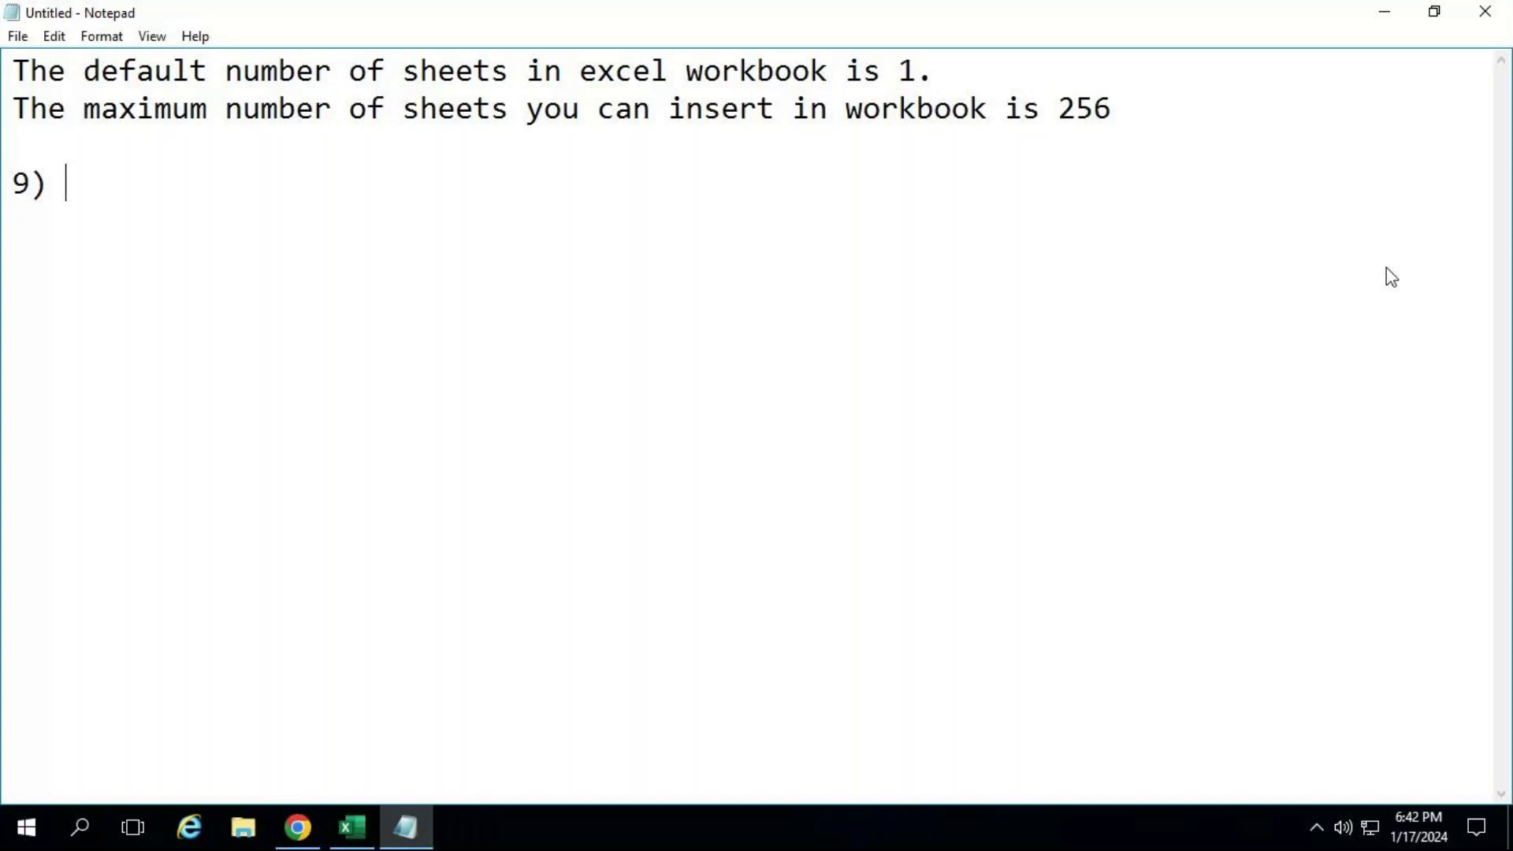
pyautogui.write('scroll bar')
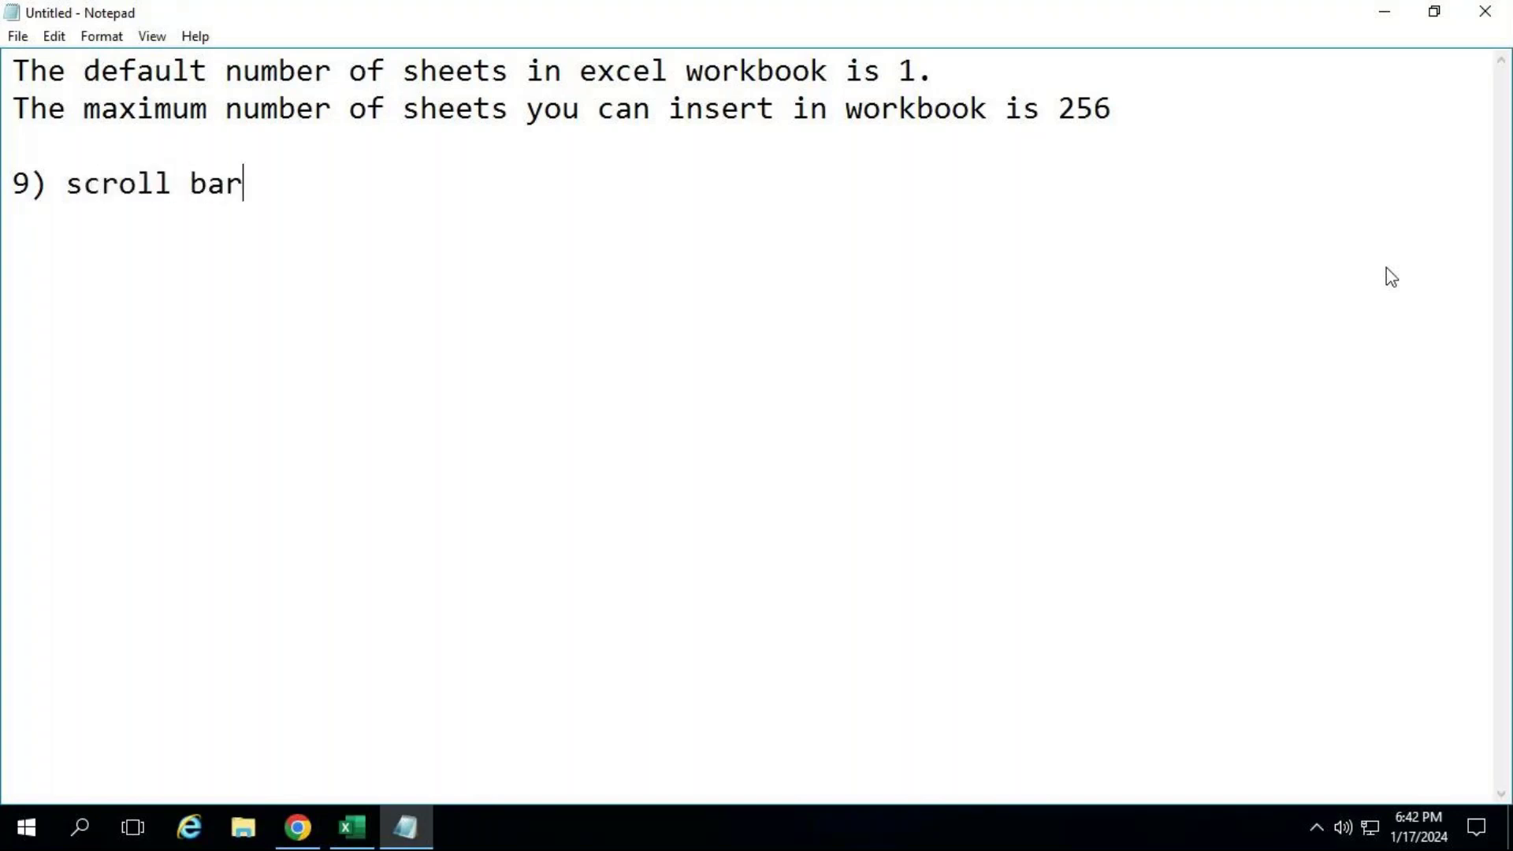
# Change the list number in front of "scroll bar" to 10.
pyautogui.press('Left')
pyautogui.press('Left')
pyautogui.press('Left')
pyautogui.press('Left')
pyautogui.press('Left')
pyautogui.press('Left')
pyautogui.press('Left')
pyautogui.press('Left')
pyautogui.press('Left')
pyautogui.press('Left')
pyautogui.press('Left')
pyautogui.press('Left')
pyautogui.press('BackSpace')
pyautogui.write('10')
# Extend the scroll bar line with "= horizontal and vertical".
pyautogui.click(355, 189)
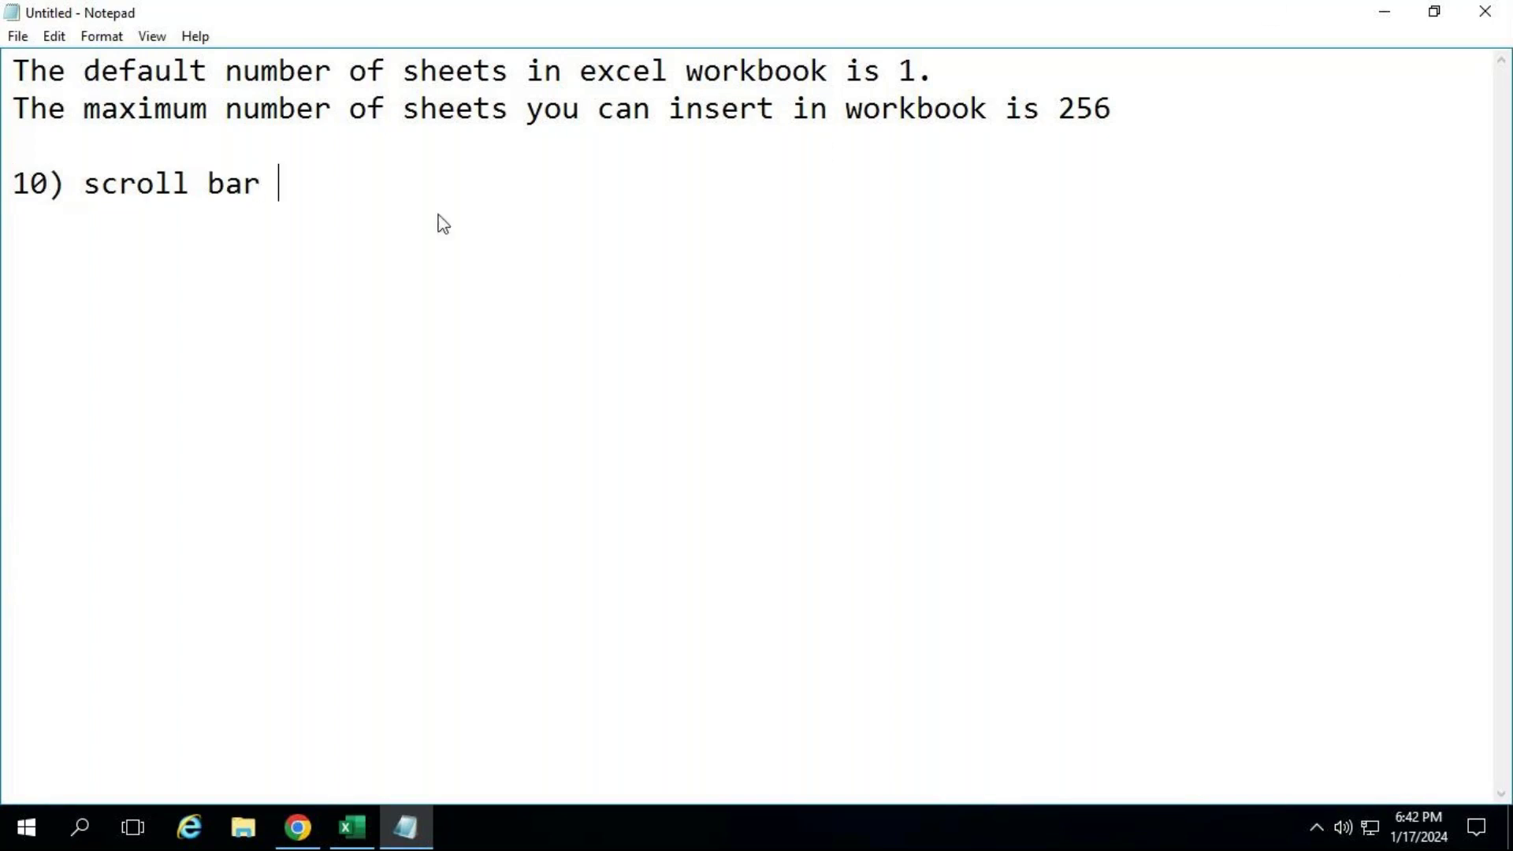
pyautogui.write('= horizon')
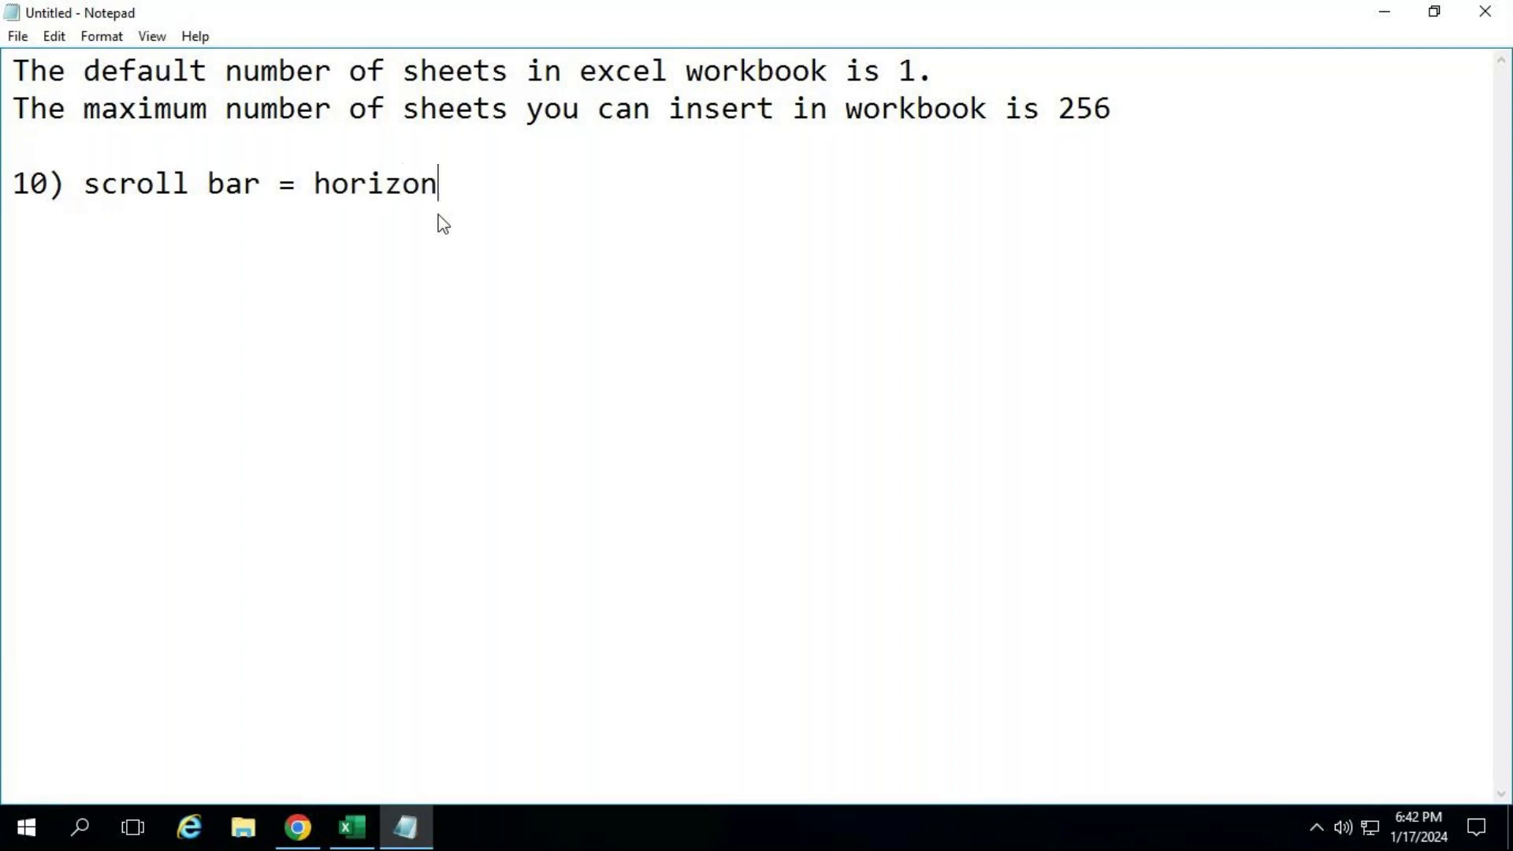
pyautogui.write('tal and ')
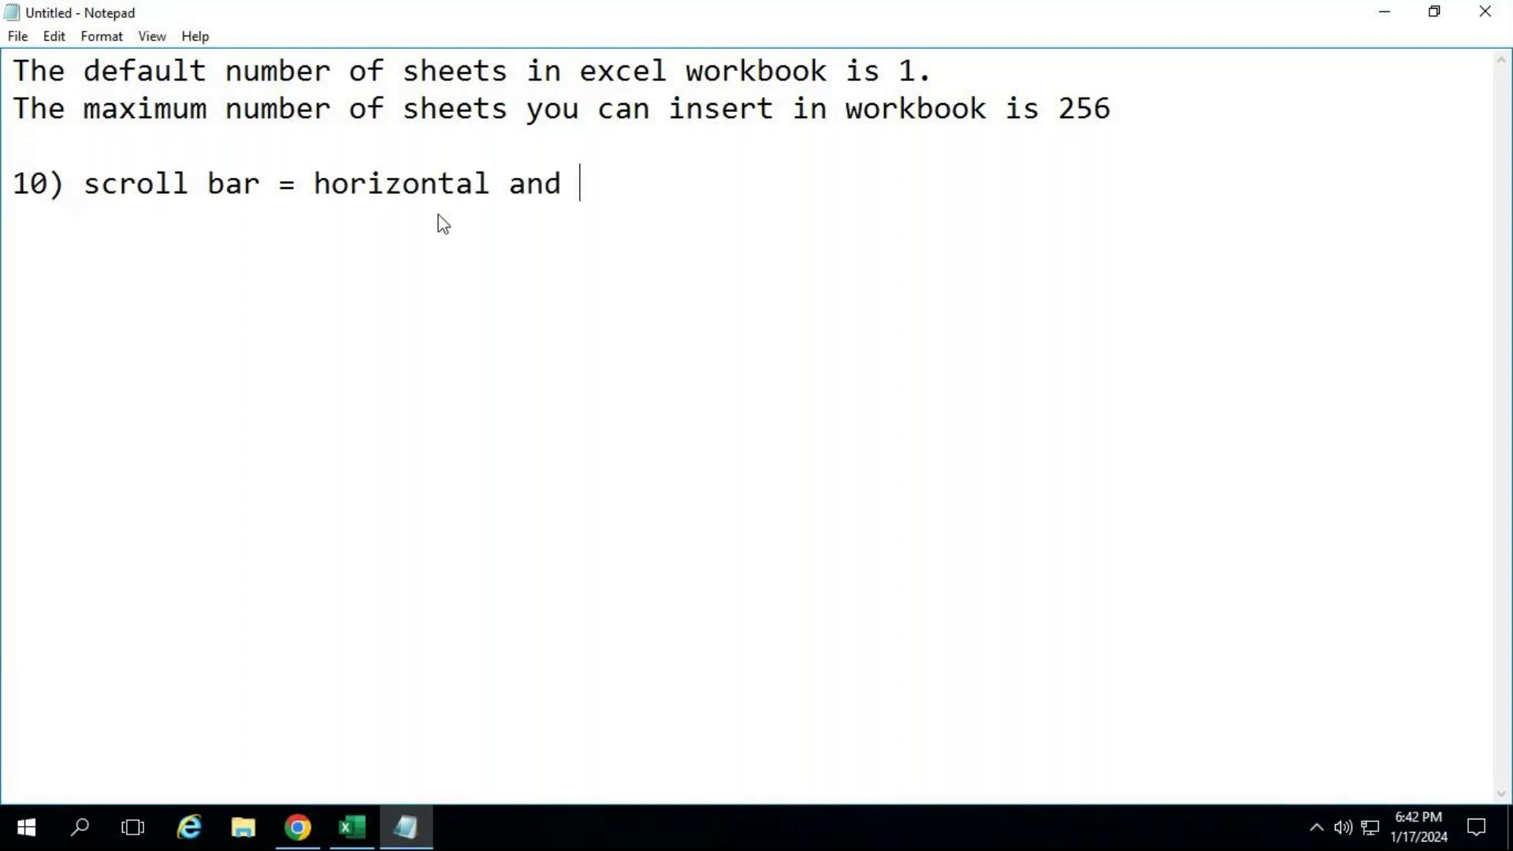
pyautogui.write('vertical')
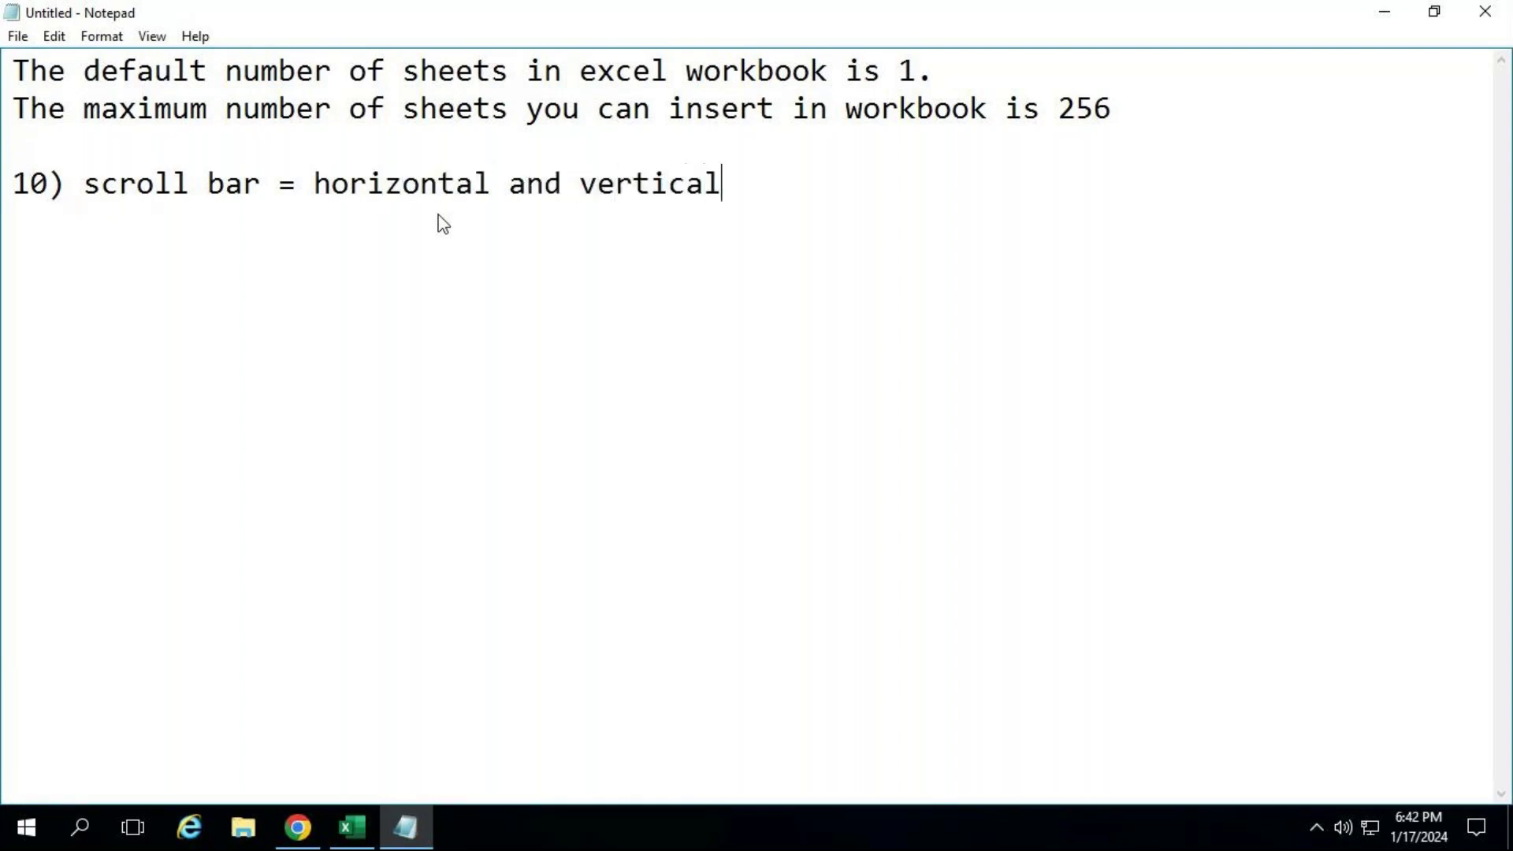
# Insert the words "left and right" after "horizontal" in the scroll bar line.
pyautogui.press('Left')
pyautogui.press('Left')
pyautogui.press('Left')
pyautogui.press('Left')
pyautogui.press('Left')
pyautogui.press('Left')
pyautogui.press('Left')
pyautogui.press('Left')
pyautogui.press('Left')
pyautogui.press('Left')
pyautogui.press('Left')
pyautogui.press('Left')
pyautogui.press('Left')
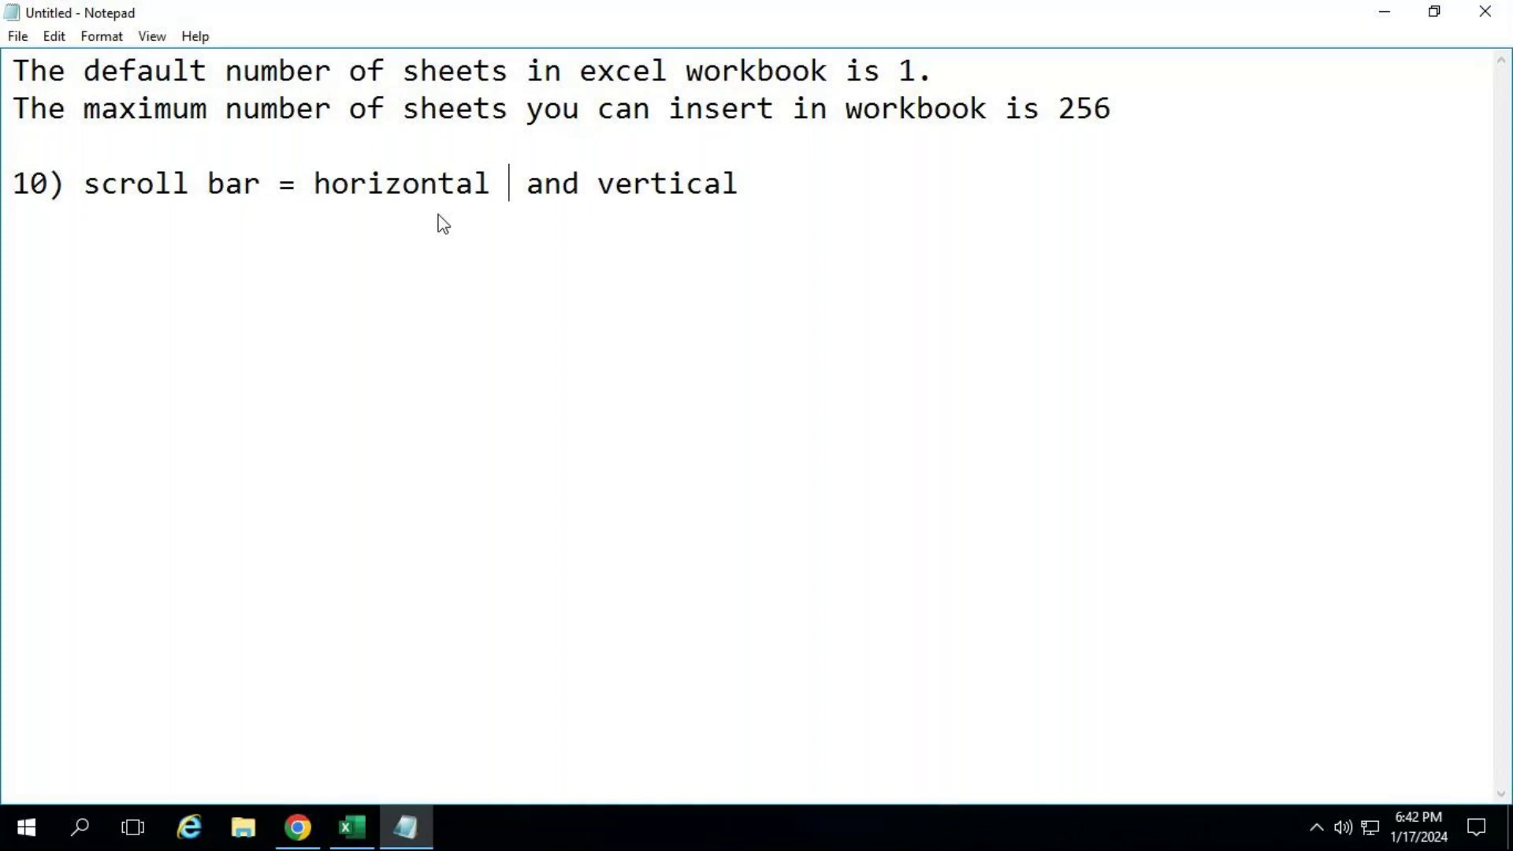
pyautogui.write('left and ')
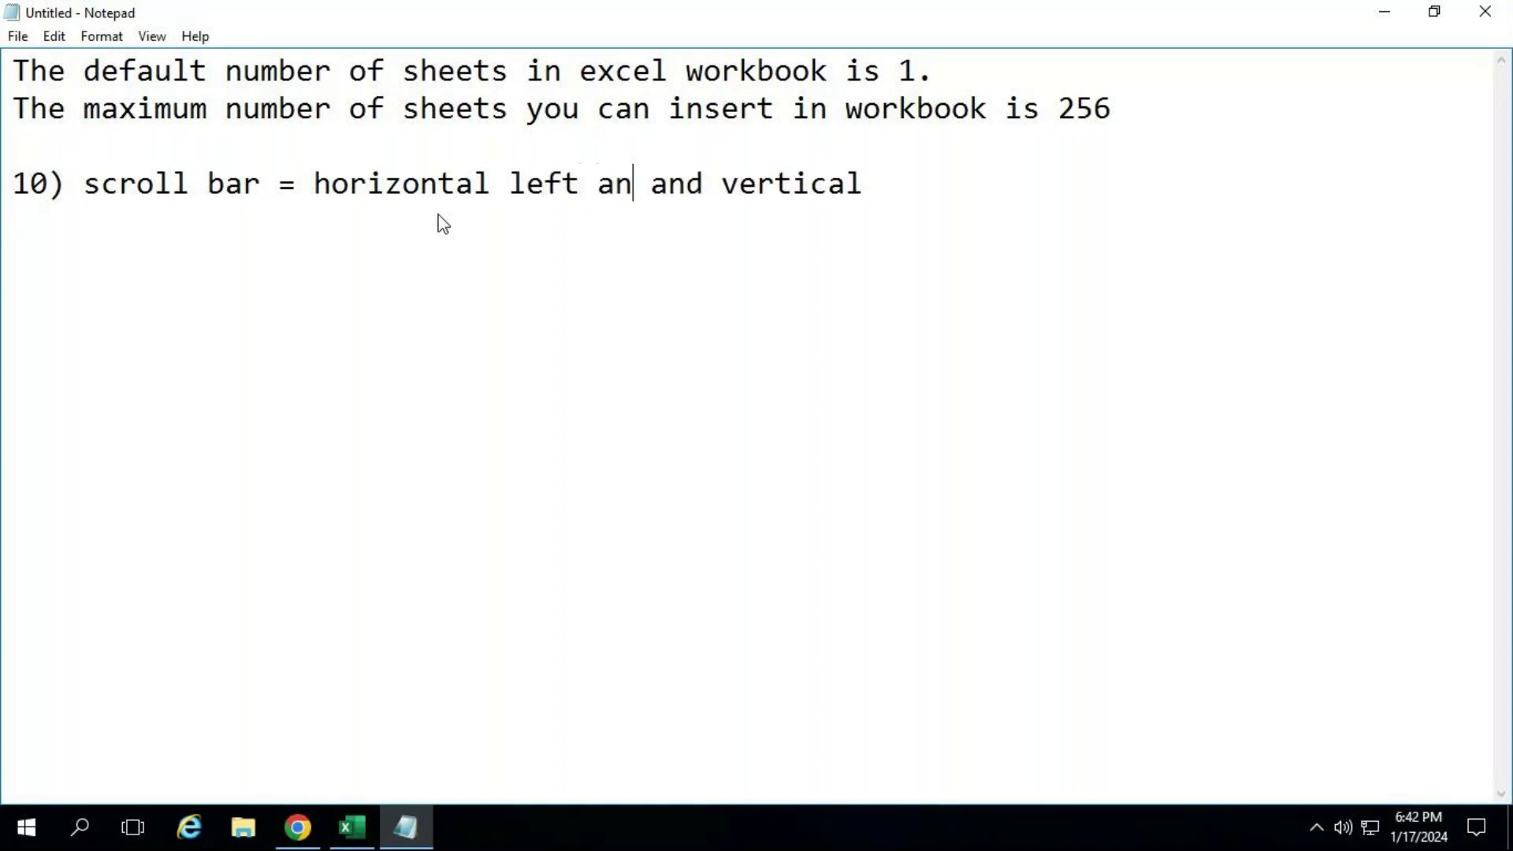
pyautogui.write('right')
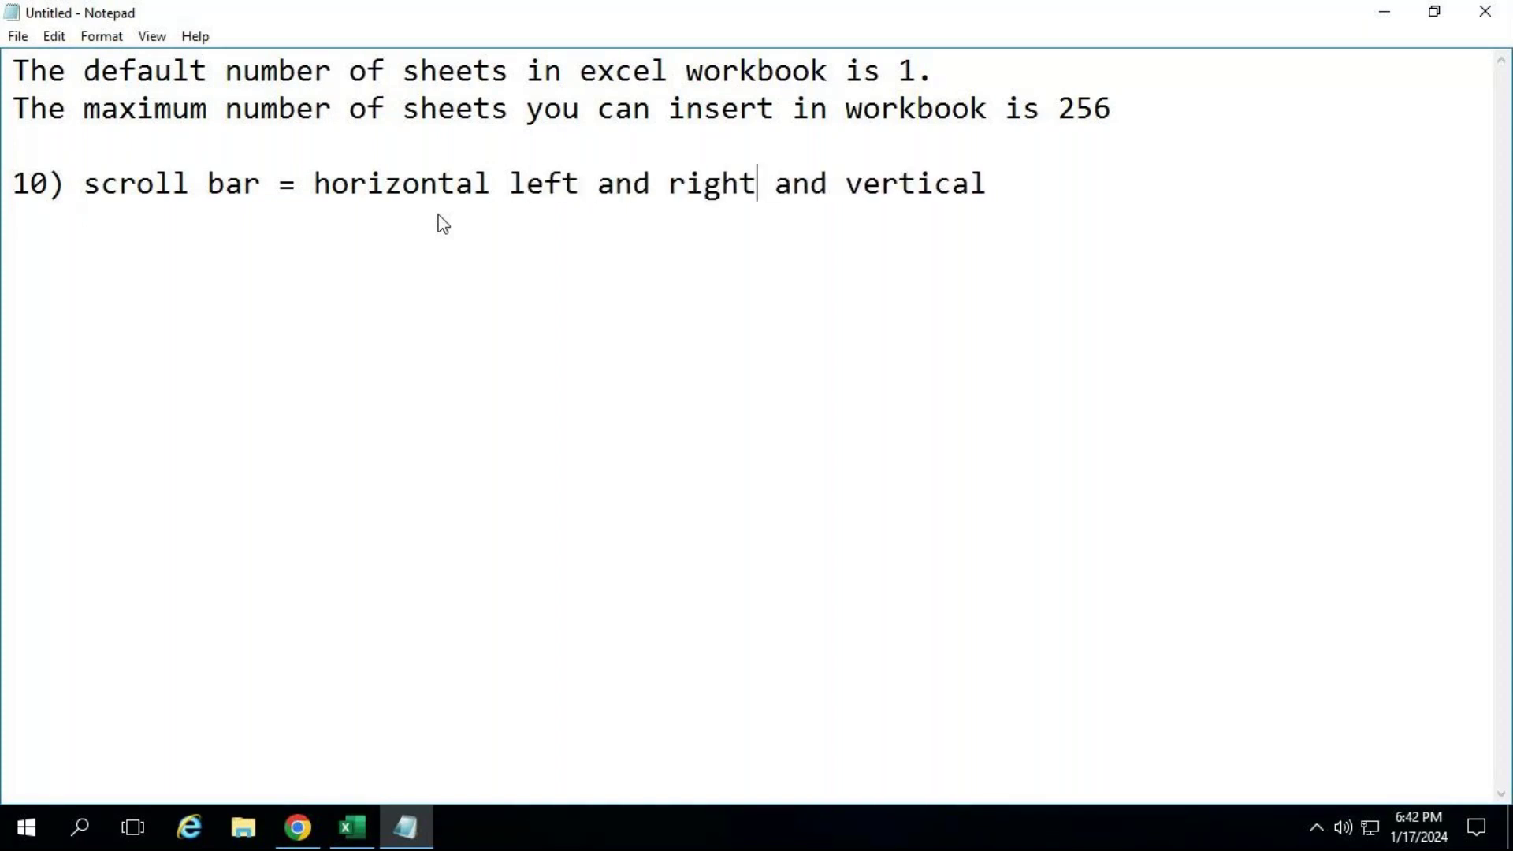
# Enclose the words "left and right" in parentheses.
pyautogui.write(')')
pyautogui.press('Left')
pyautogui.press('Left')
pyautogui.press('Left')
pyautogui.press('Left')
pyautogui.press('Left')
pyautogui.press('Left')
pyautogui.press('Left')
pyautogui.press('Left')
pyautogui.press('Left')
pyautogui.press('Left')
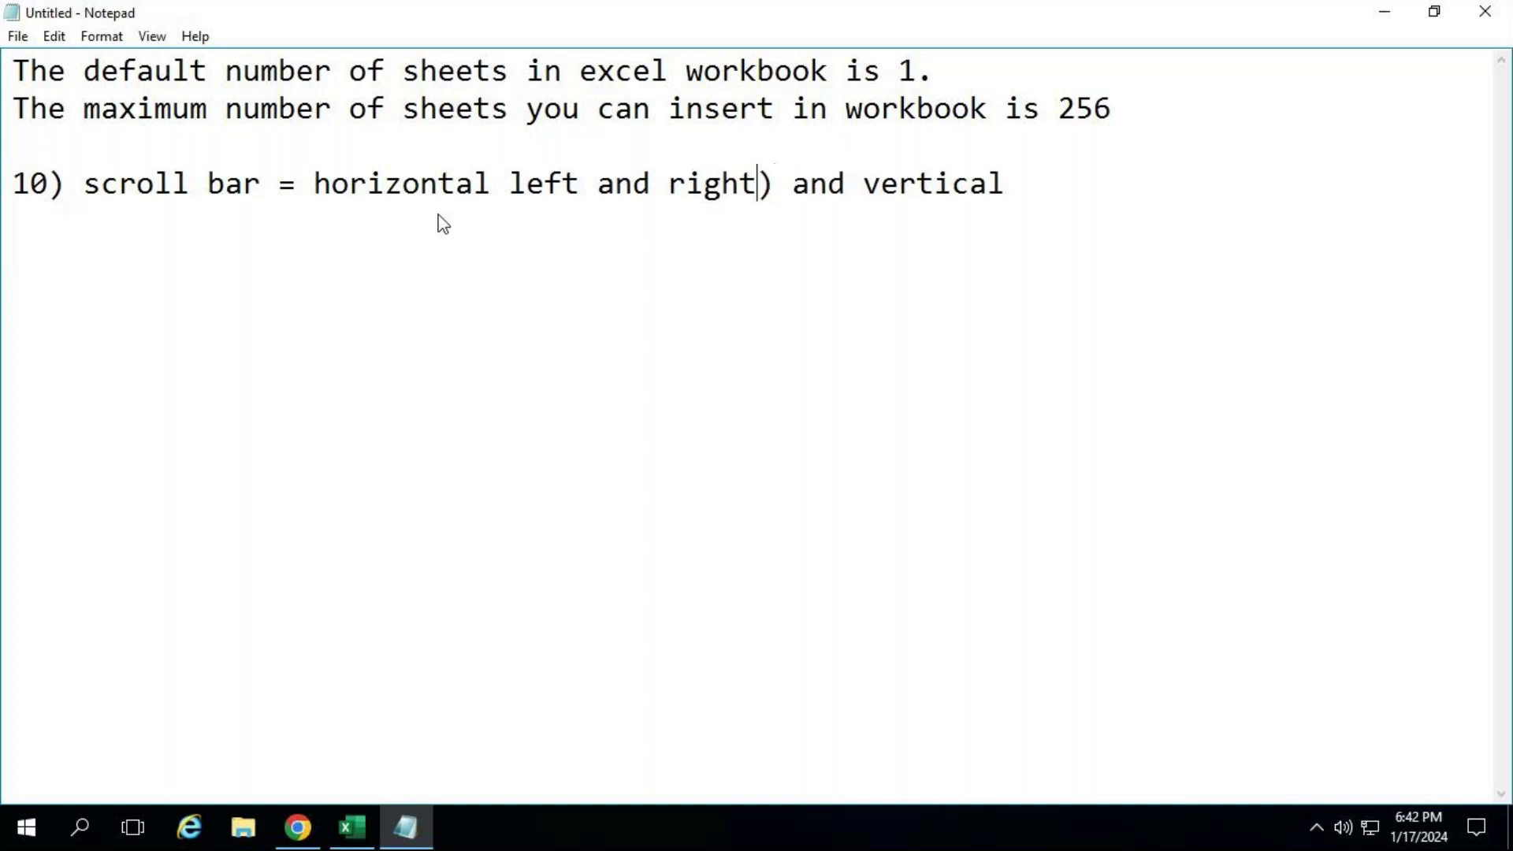
pyautogui.press('Left')
pyautogui.press('Left')
pyautogui.press('Left')
pyautogui.press('Left')
pyautogui.press('Left')
pyautogui.write('(')
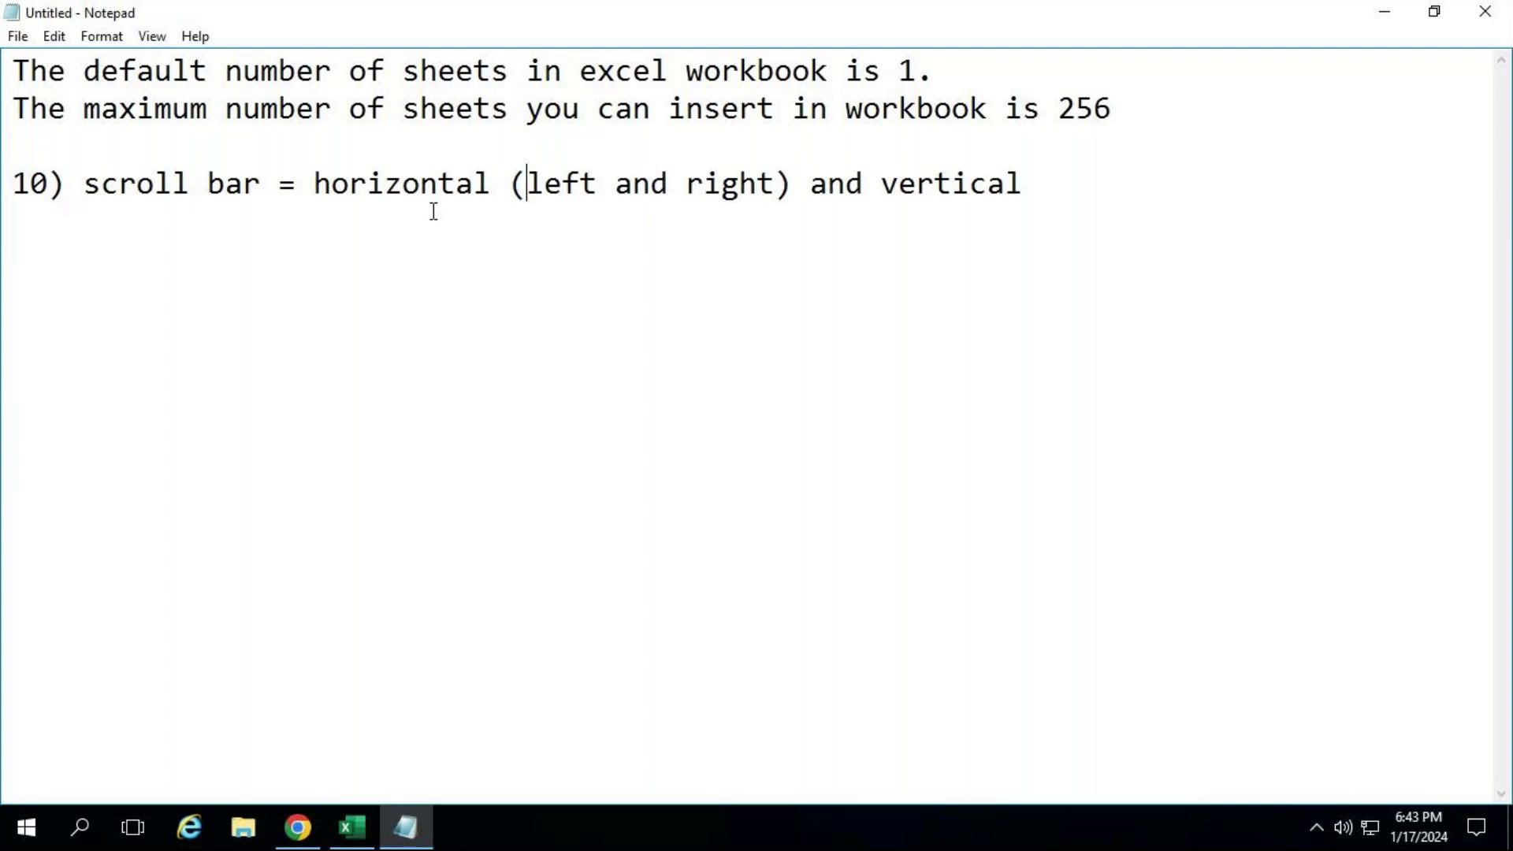
# Add "(up and down)" after "vertical" and start a new line numbered "11)".
pyautogui.click(1026, 199)
pyautogui.write('u')
pyautogui.press('BackSpace')
pyautogui.write('(up and down)')
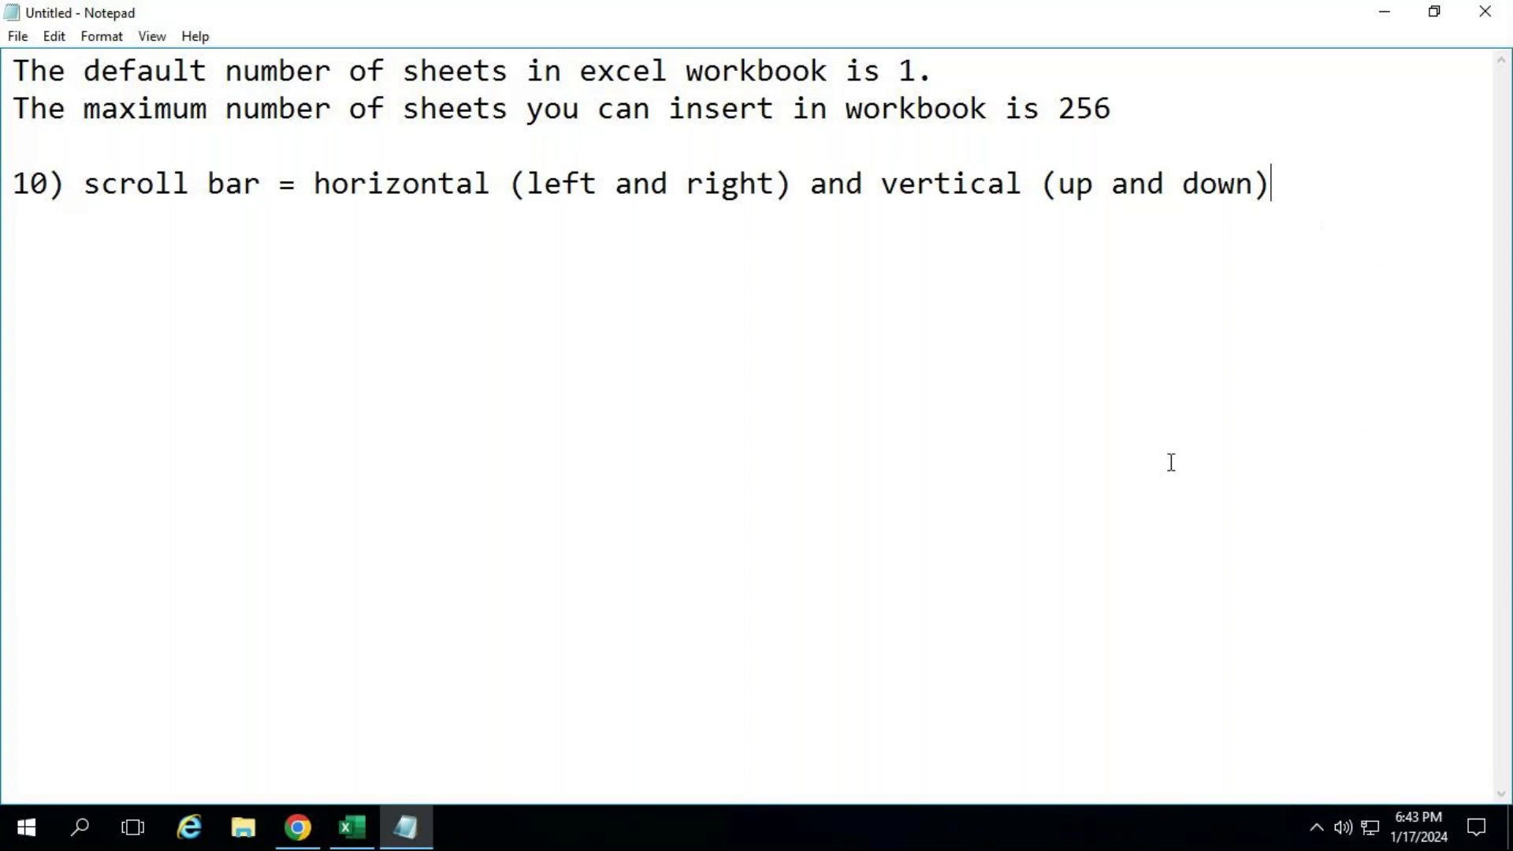
pyautogui.press('Return')
pyautogui.write('11)')
# Switch to the Excel workbook, select cell I6 on Sheet4 and zoom the sheet to 160%.
pyautogui.moveTo(360, 833)
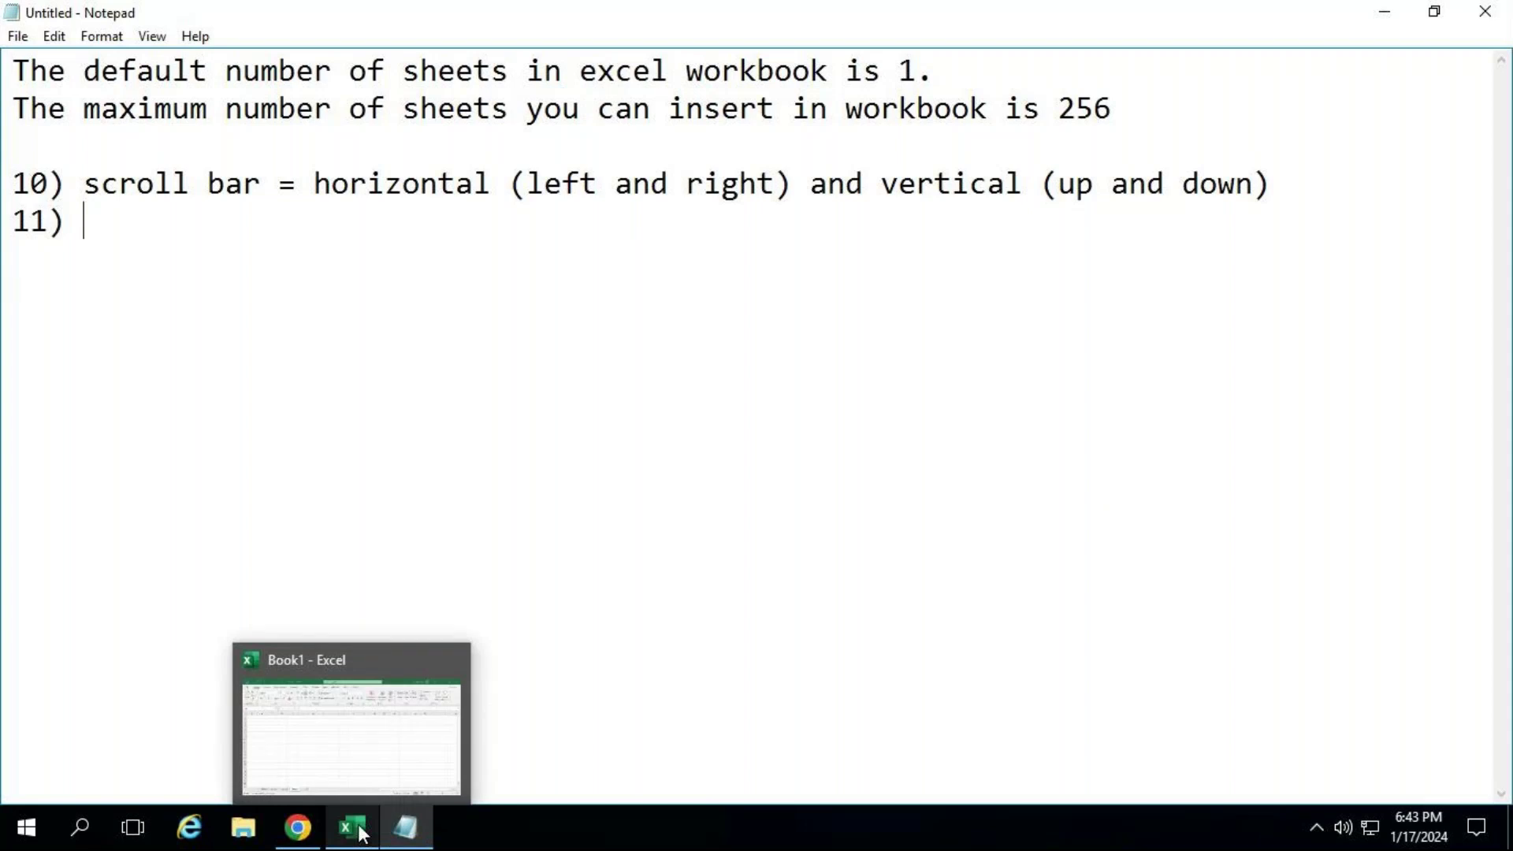
pyautogui.click(360, 833)
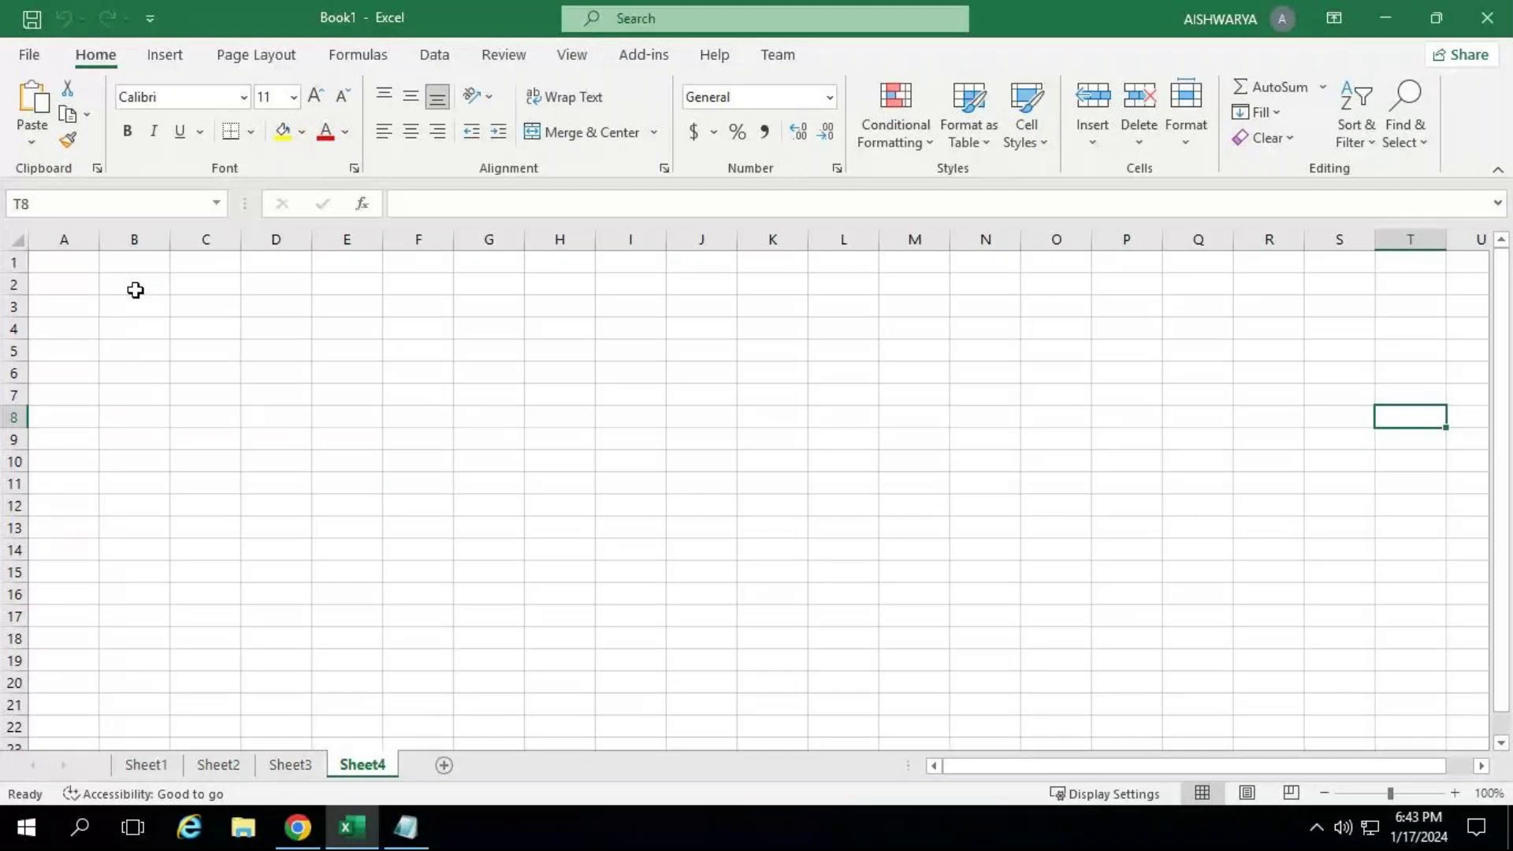
pyautogui.click(196, 324)
pyautogui.click(419, 351)
pyautogui.click(660, 379)
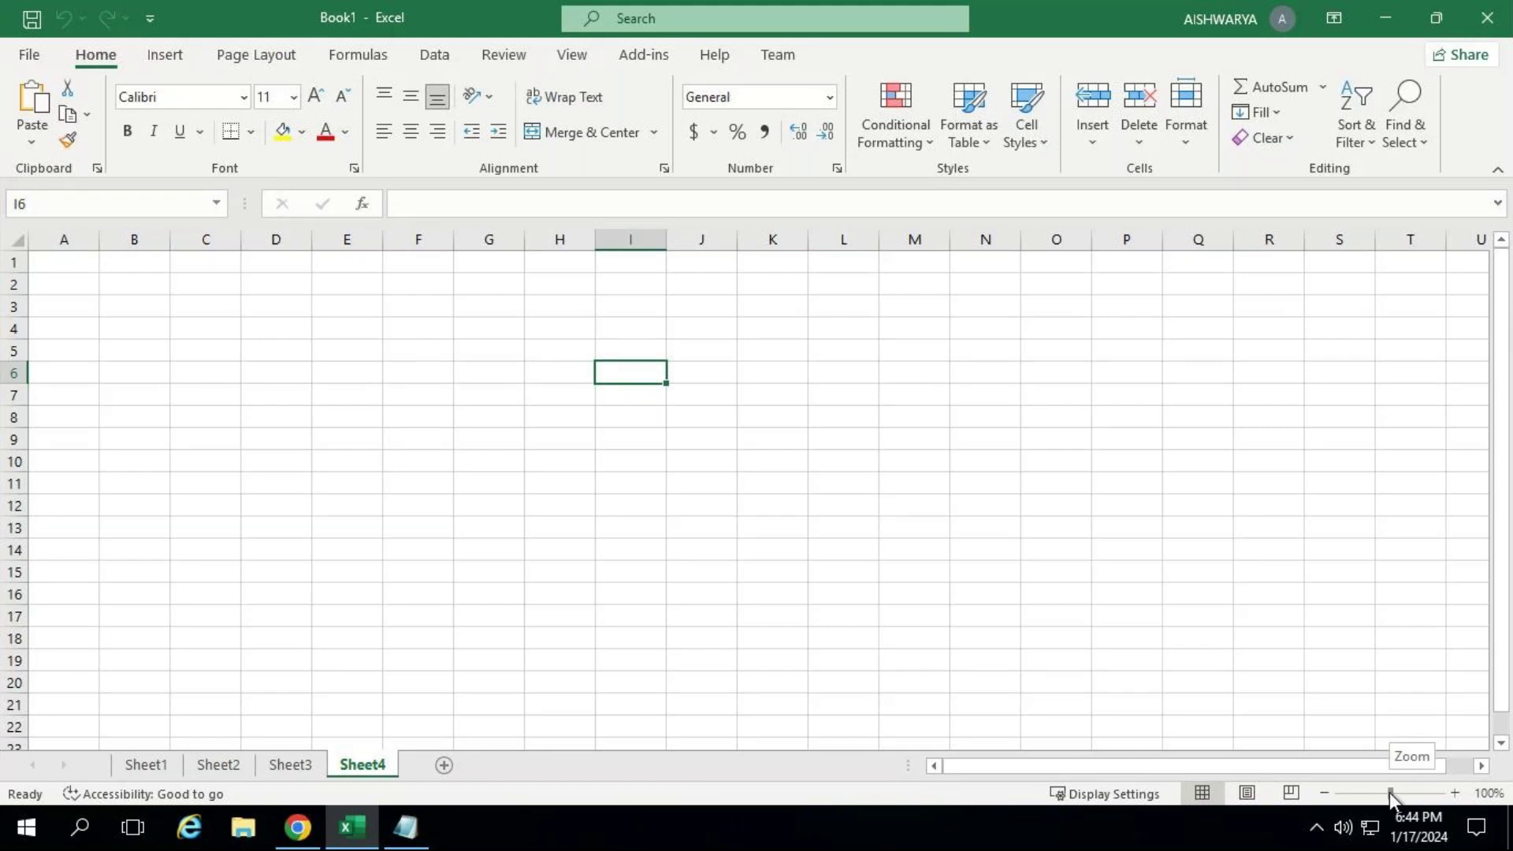
pyautogui.moveTo(1389, 792)
pyautogui.mouseDown()
pyautogui.moveTo(1416, 792)
pyautogui.moveTo(1359, 792)
pyautogui.moveTo(1401, 792)
pyautogui.mouseUp()
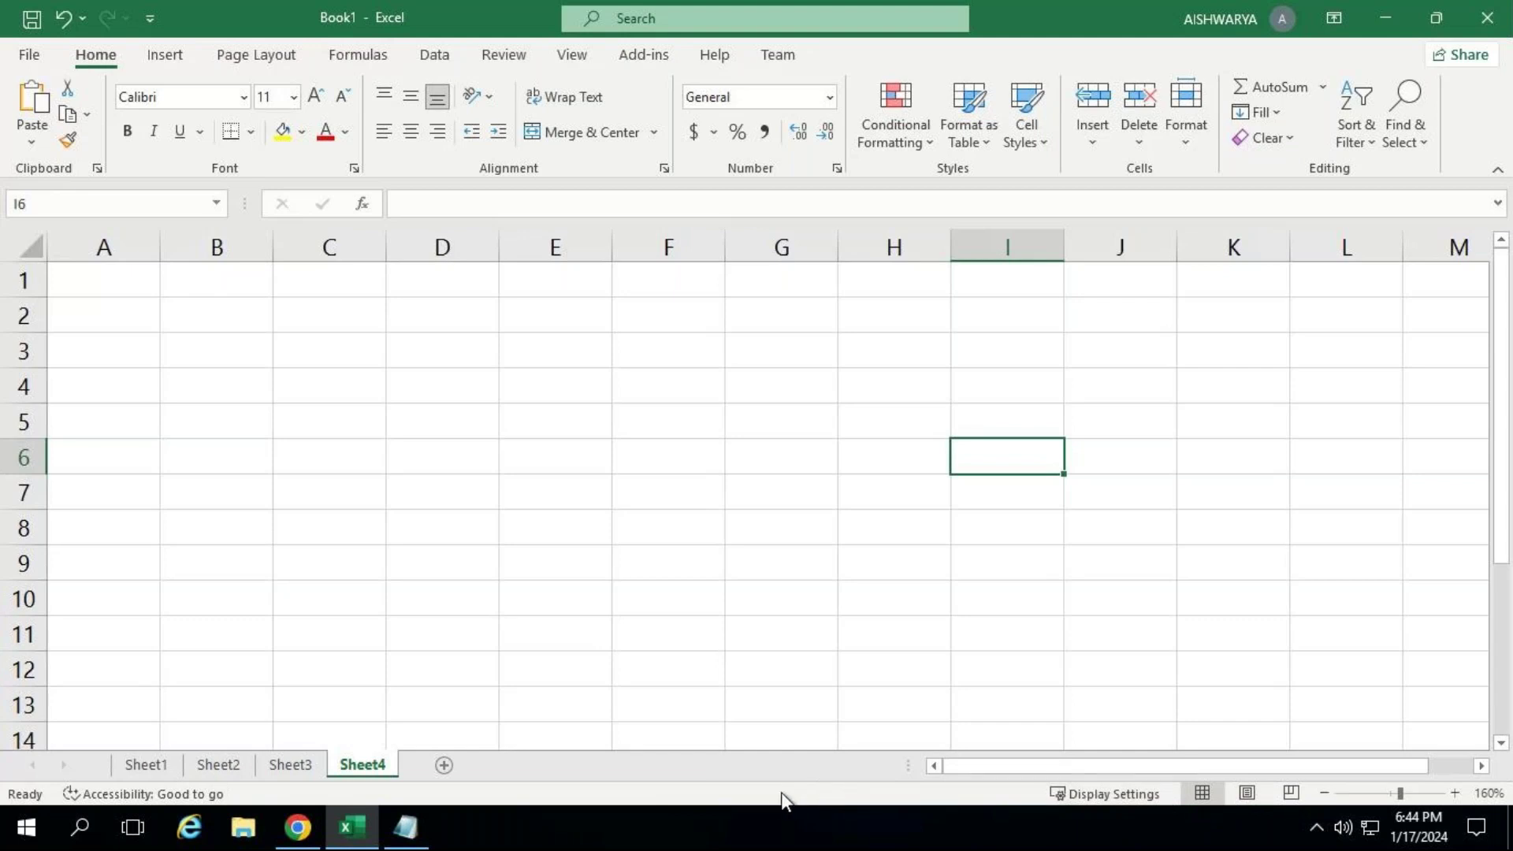
# Switch to the Notepad document and write "status bar" as item 11.
pyautogui.click(406, 828)
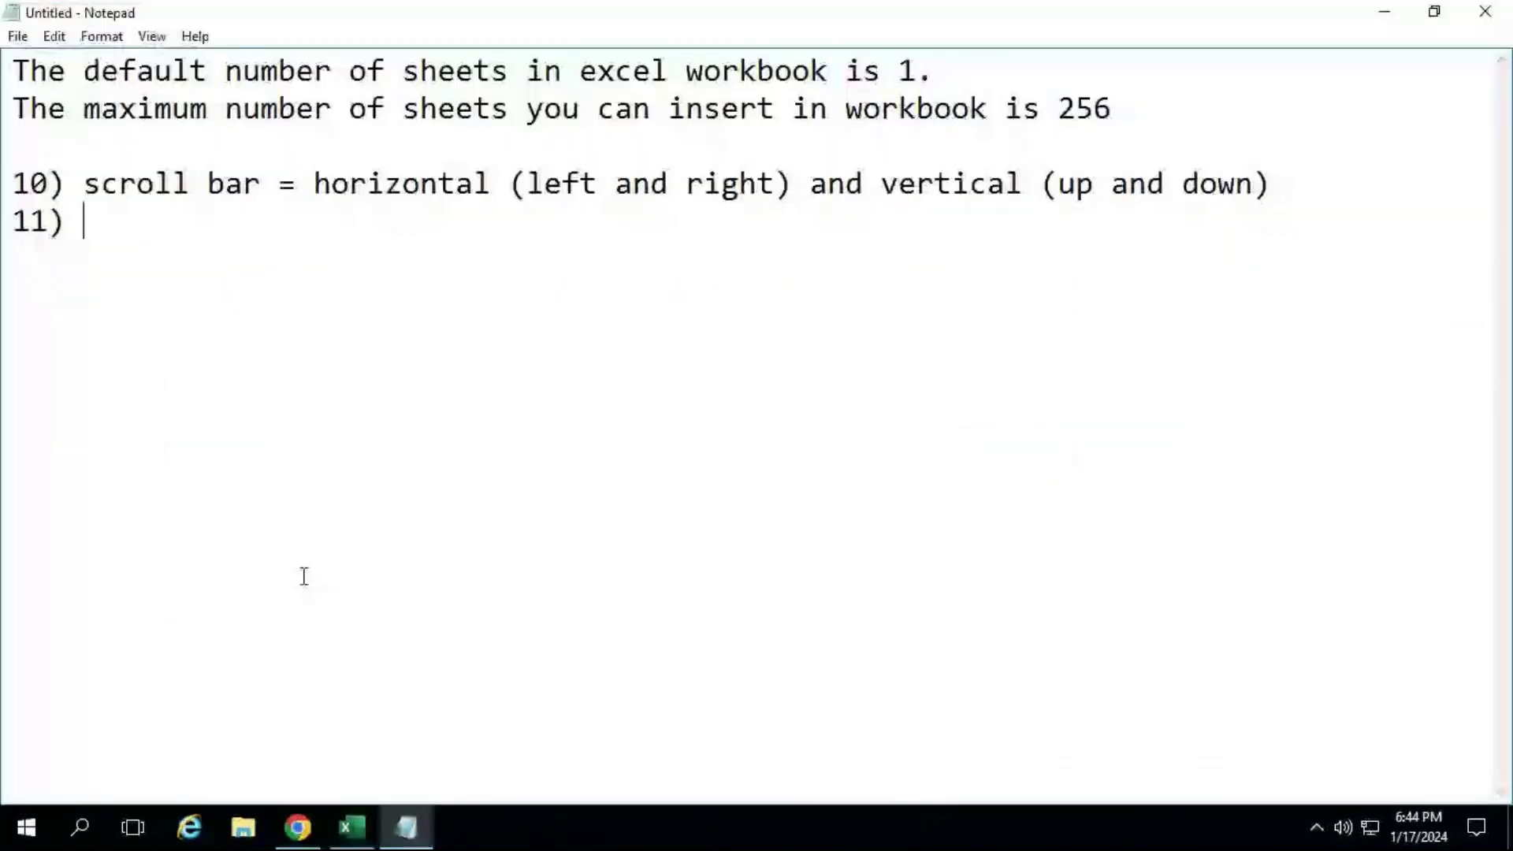
pyautogui.write('status bar')
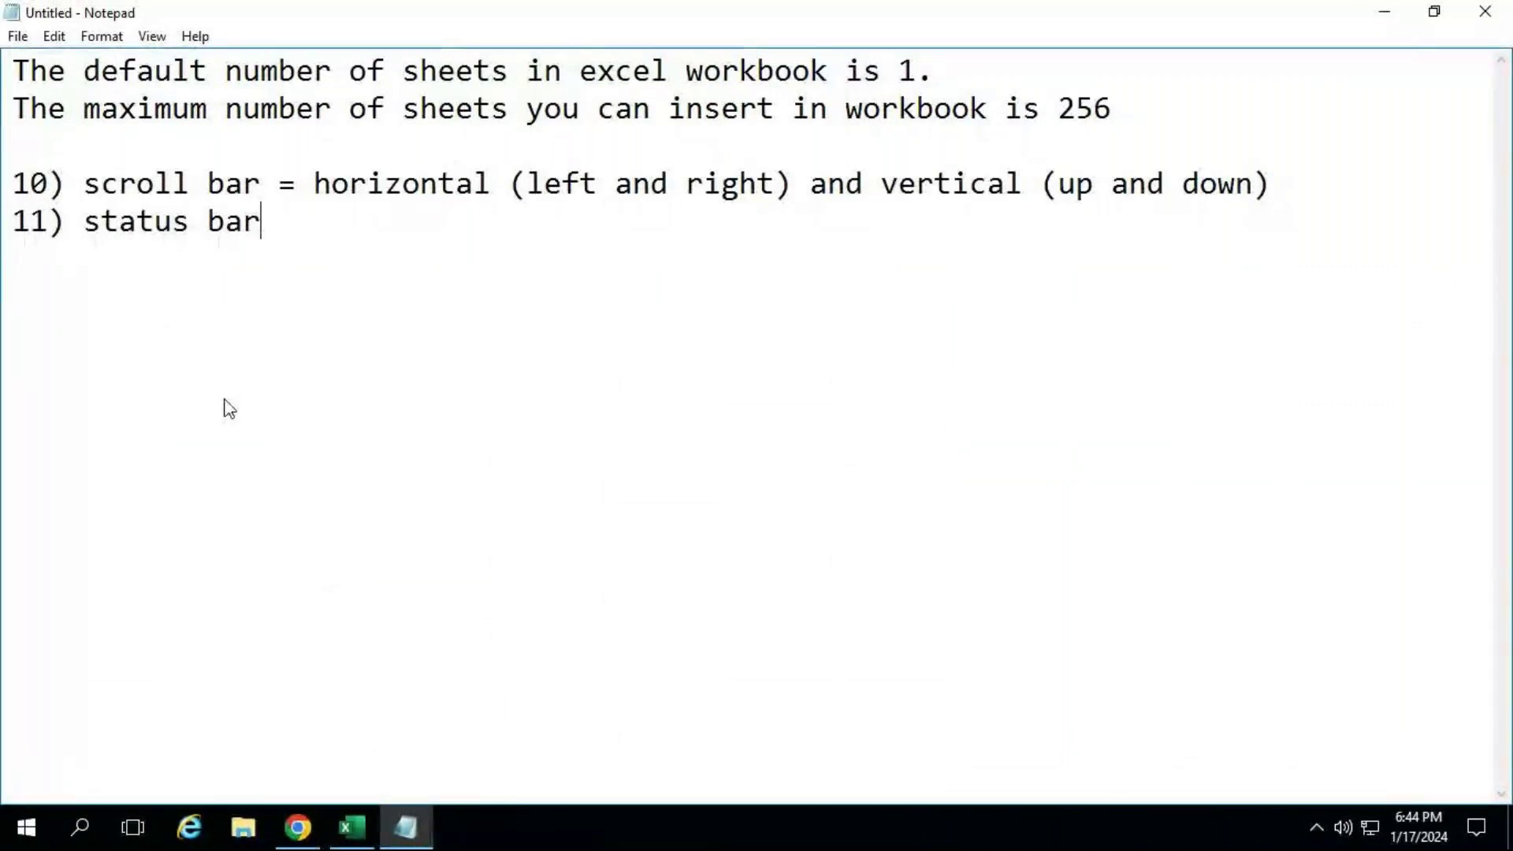
# Switch to the Excel workbook and select cell B2 followed by cell A1 on Sheet4.
pyautogui.click(346, 834)
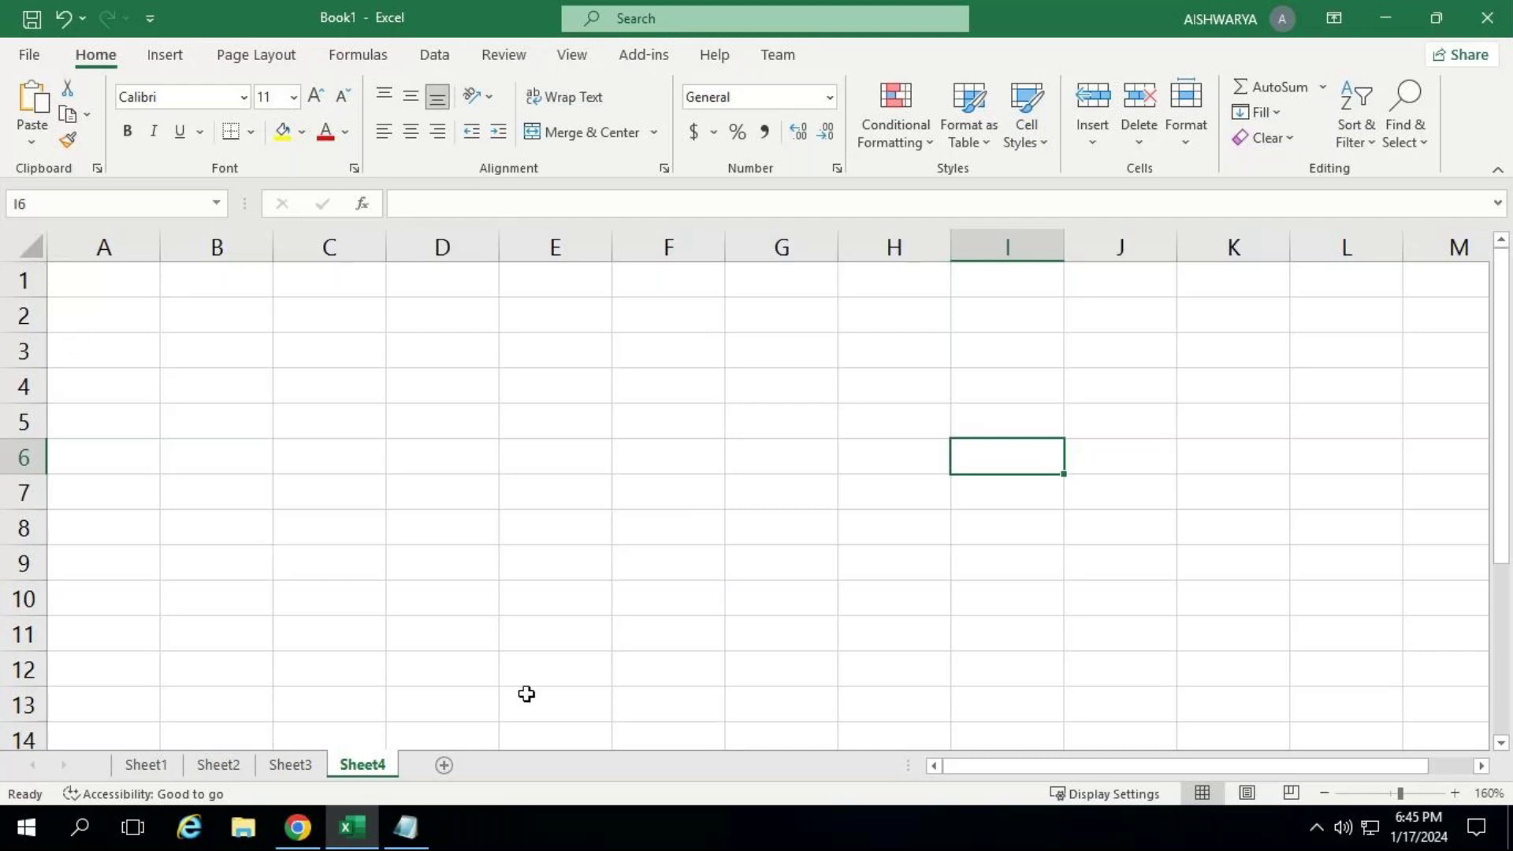
pyautogui.click(221, 305)
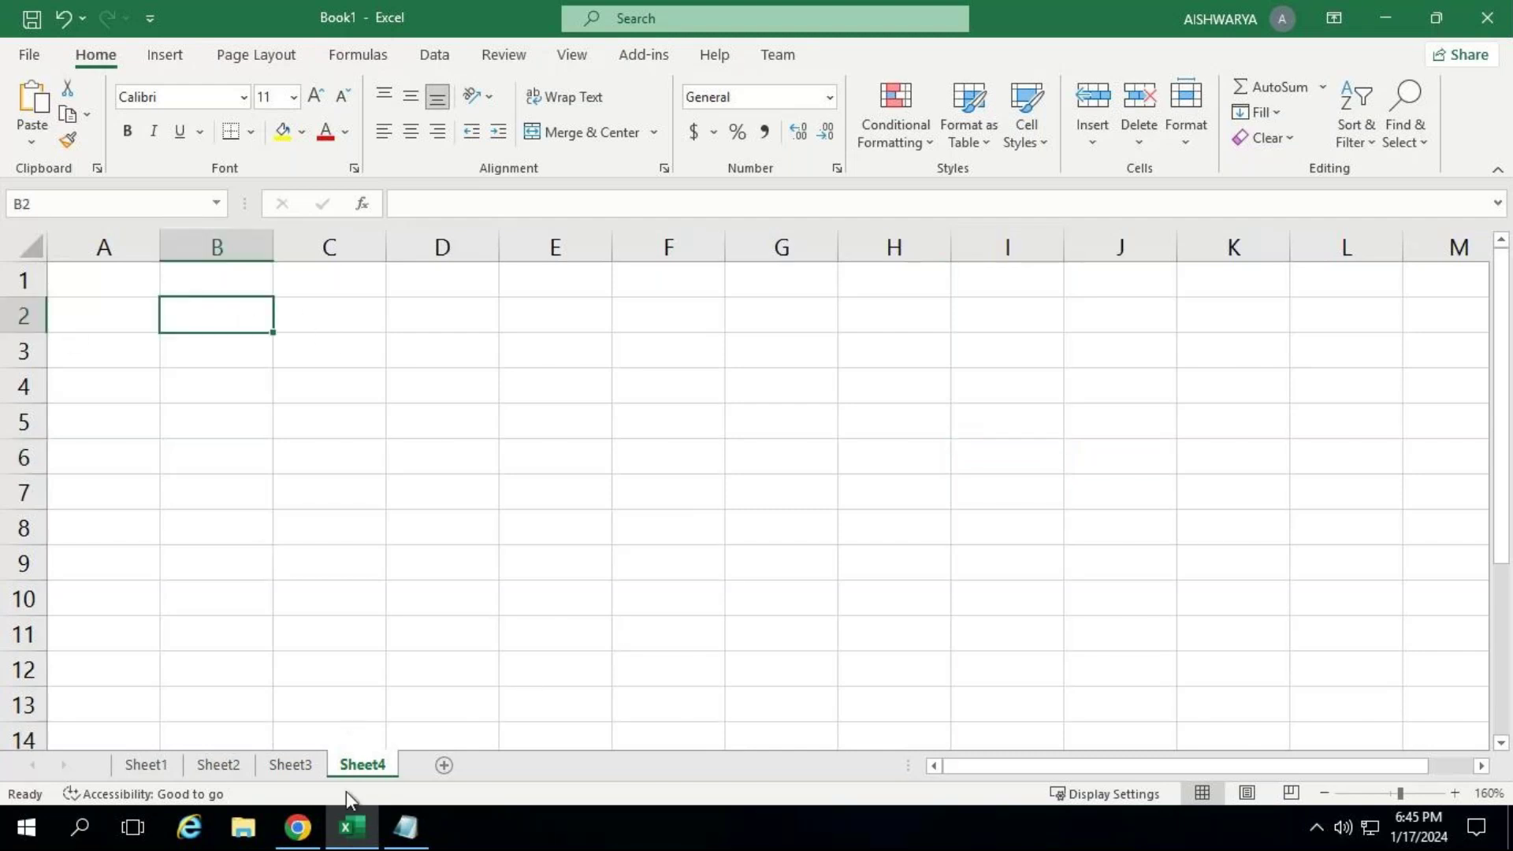
pyautogui.moveTo(315, 847)
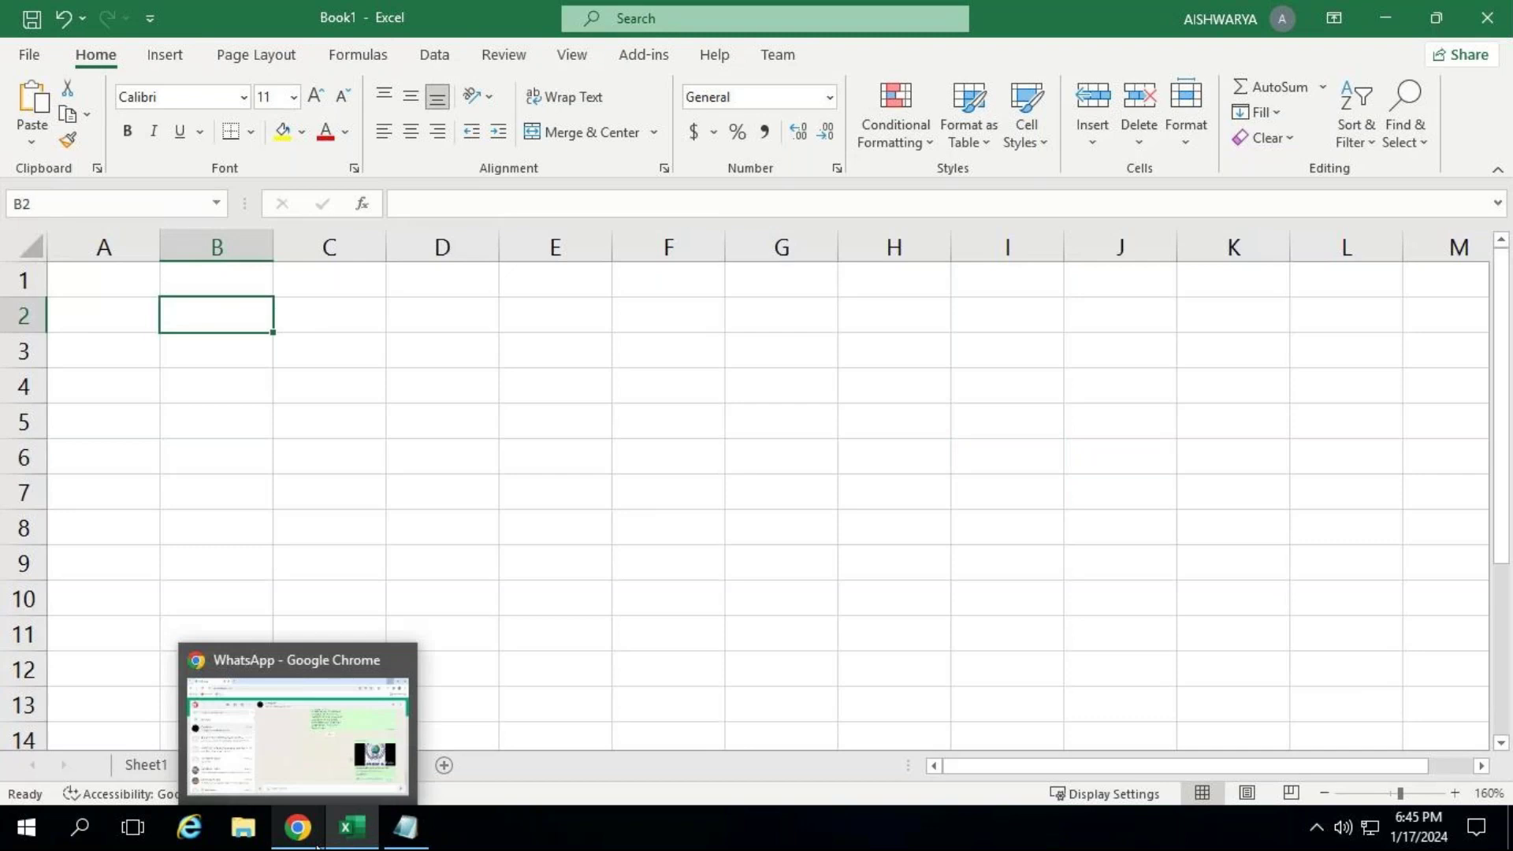
pyautogui.moveTo(411, 837)
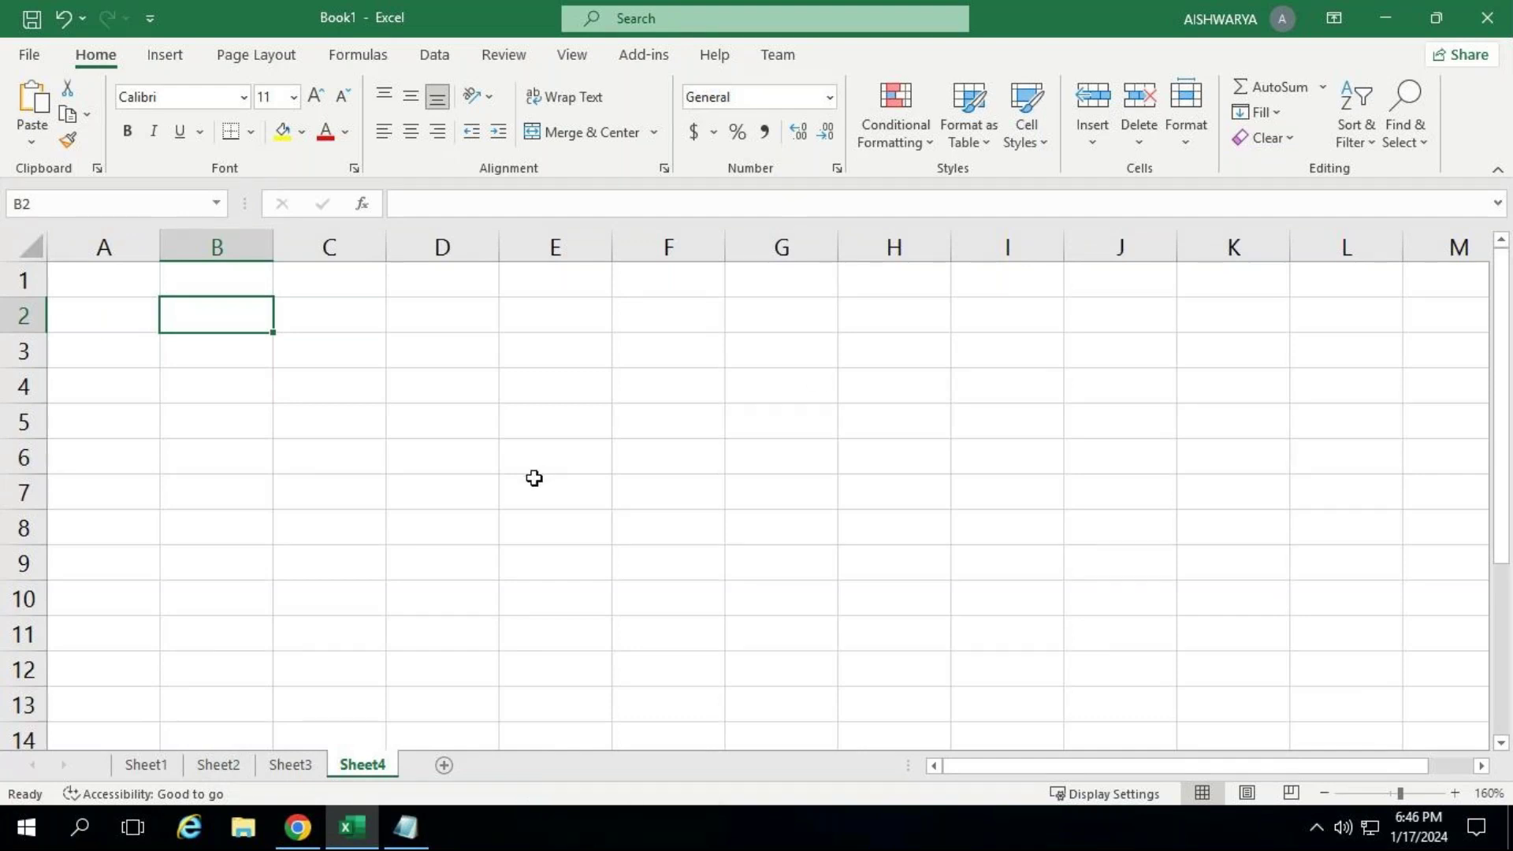
pyautogui.click(135, 290)
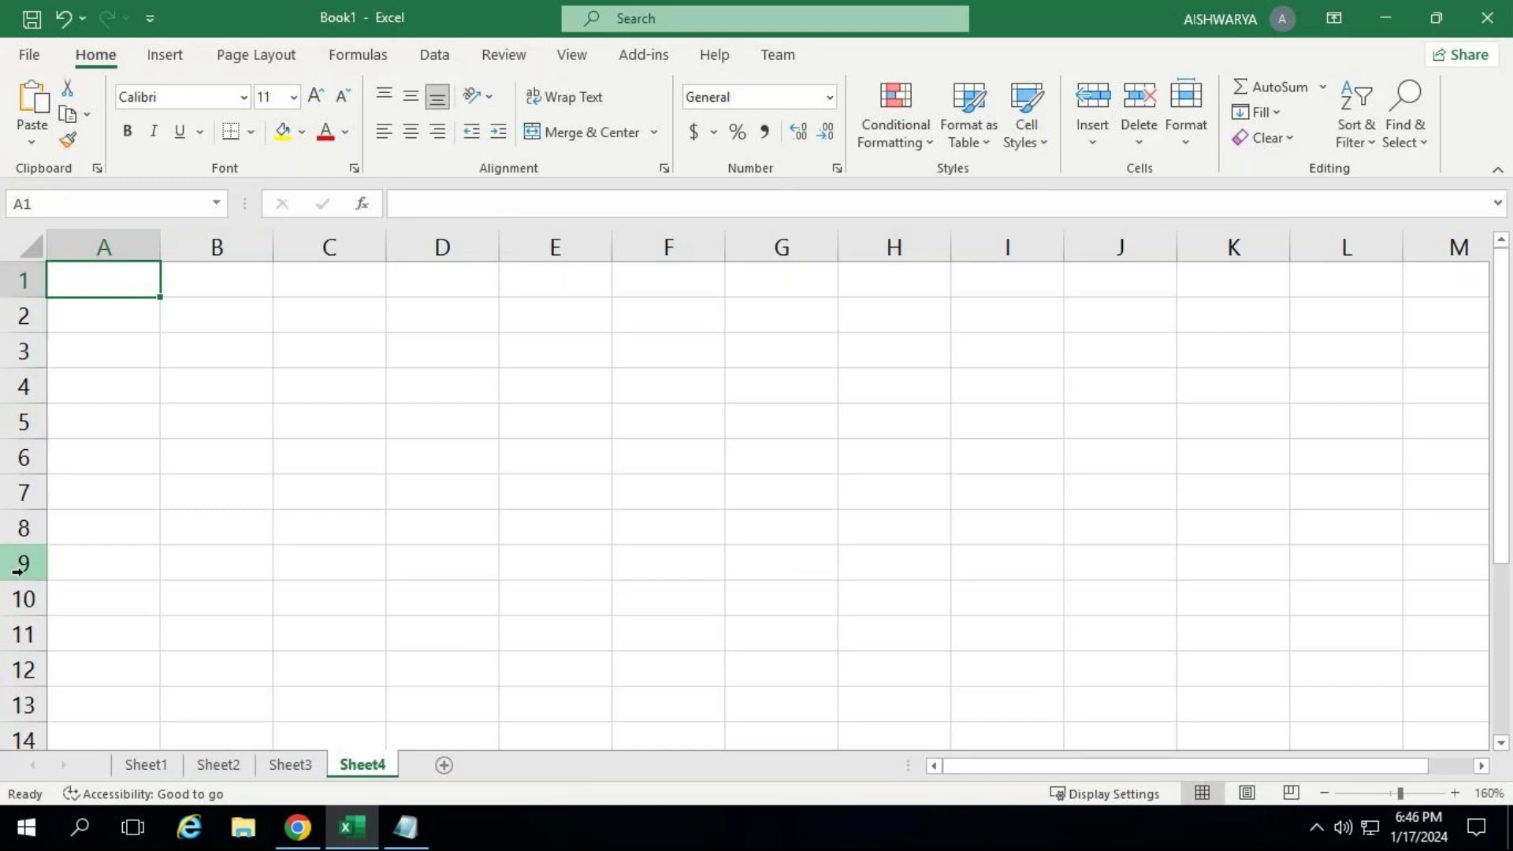
# Switch to the Notepad document and write "columns are represented by the alphabets" below item 11, separated by a blank line.
pyautogui.click(401, 847)
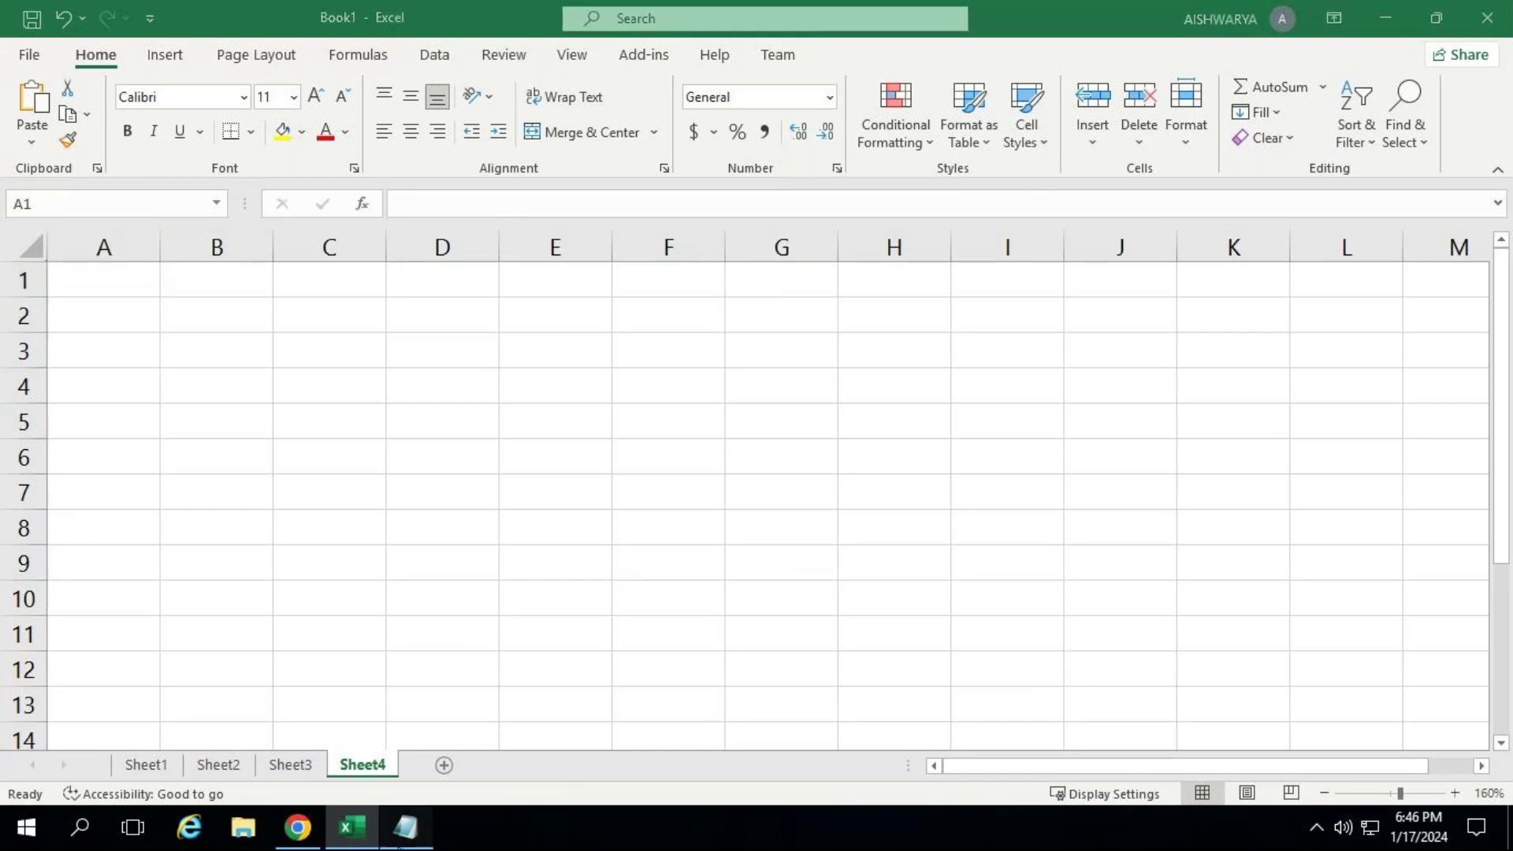
pyautogui.press('Return')
pyautogui.press('Return')
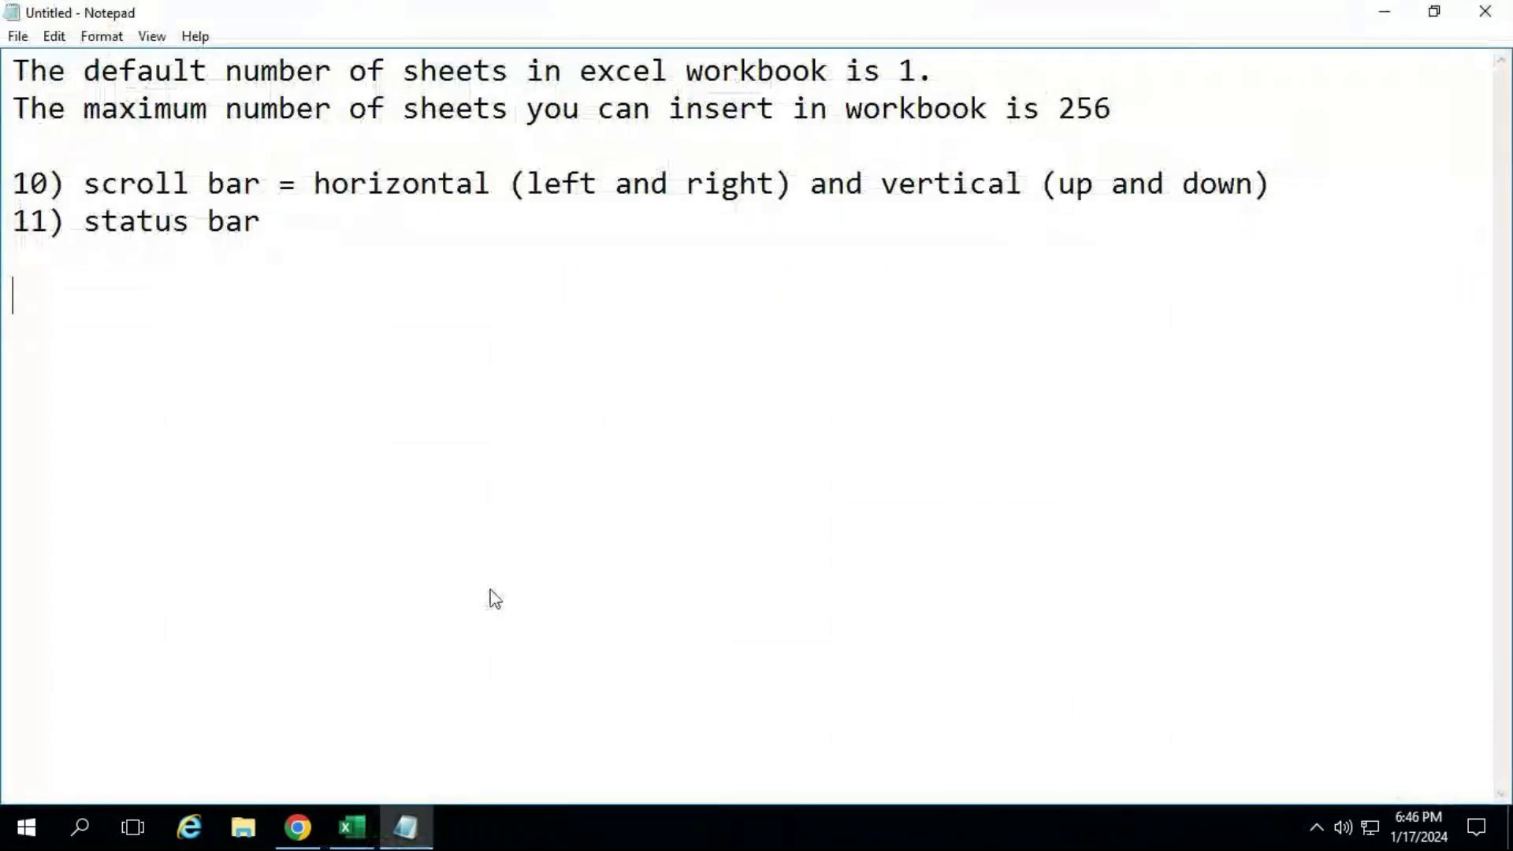
pyautogui.write('columns ar')
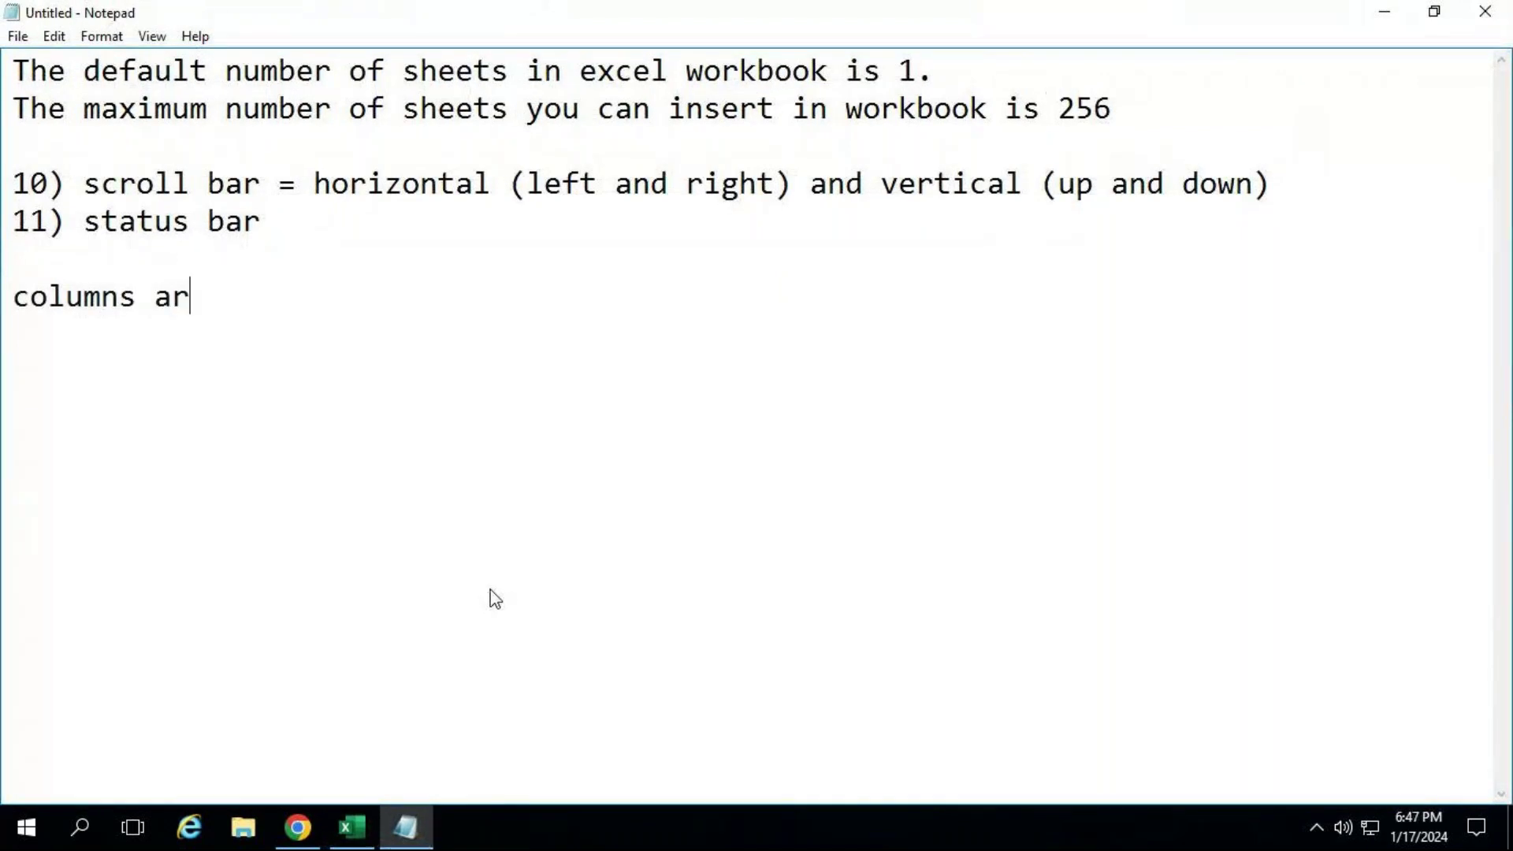
pyautogui.write('e represente')
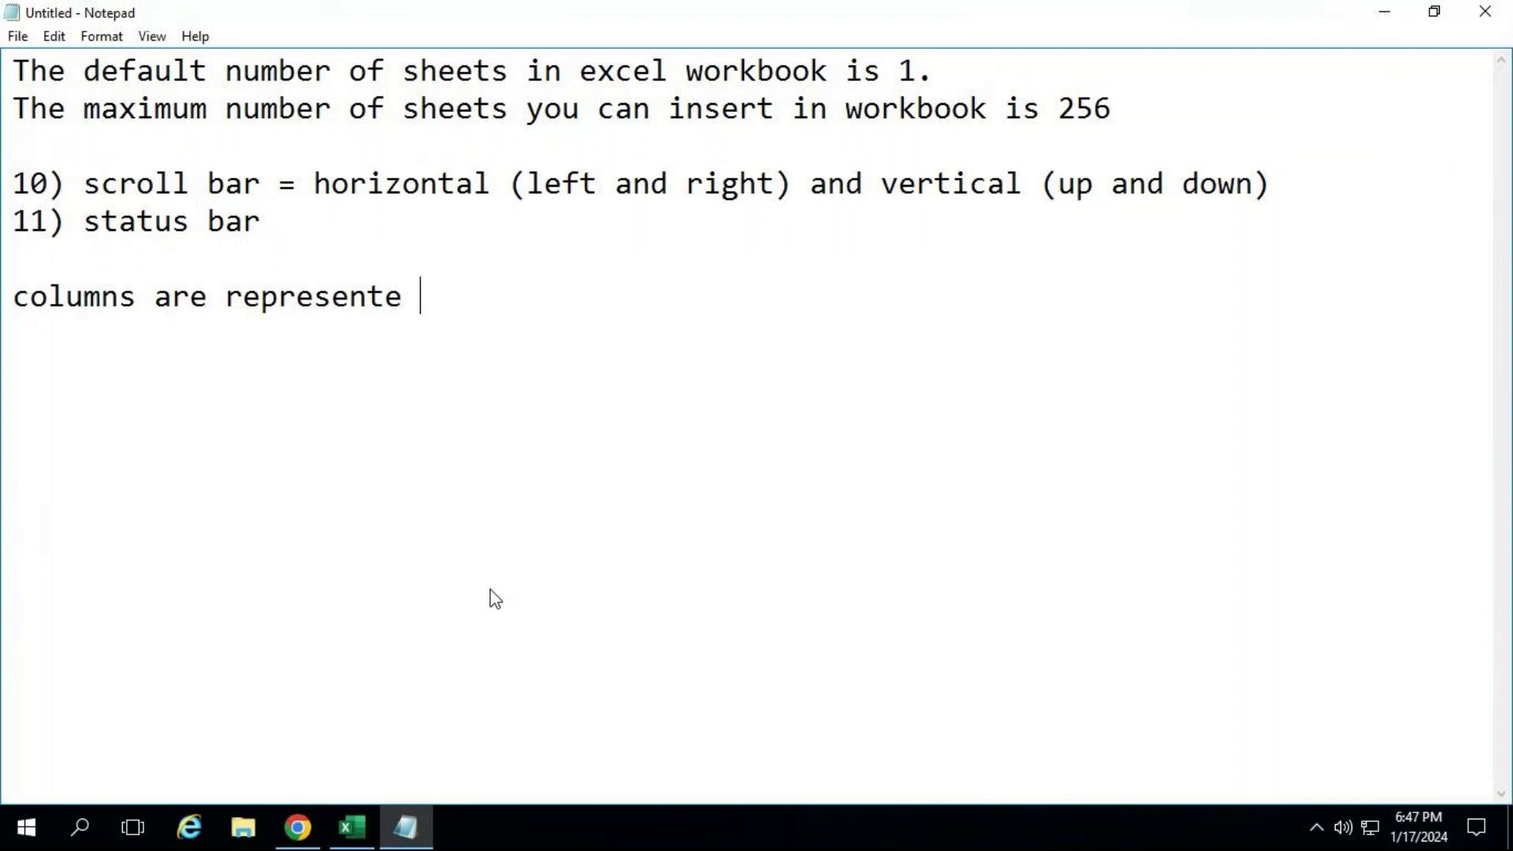
pyautogui.press('BackSpace')
pyautogui.write('d by the alp')
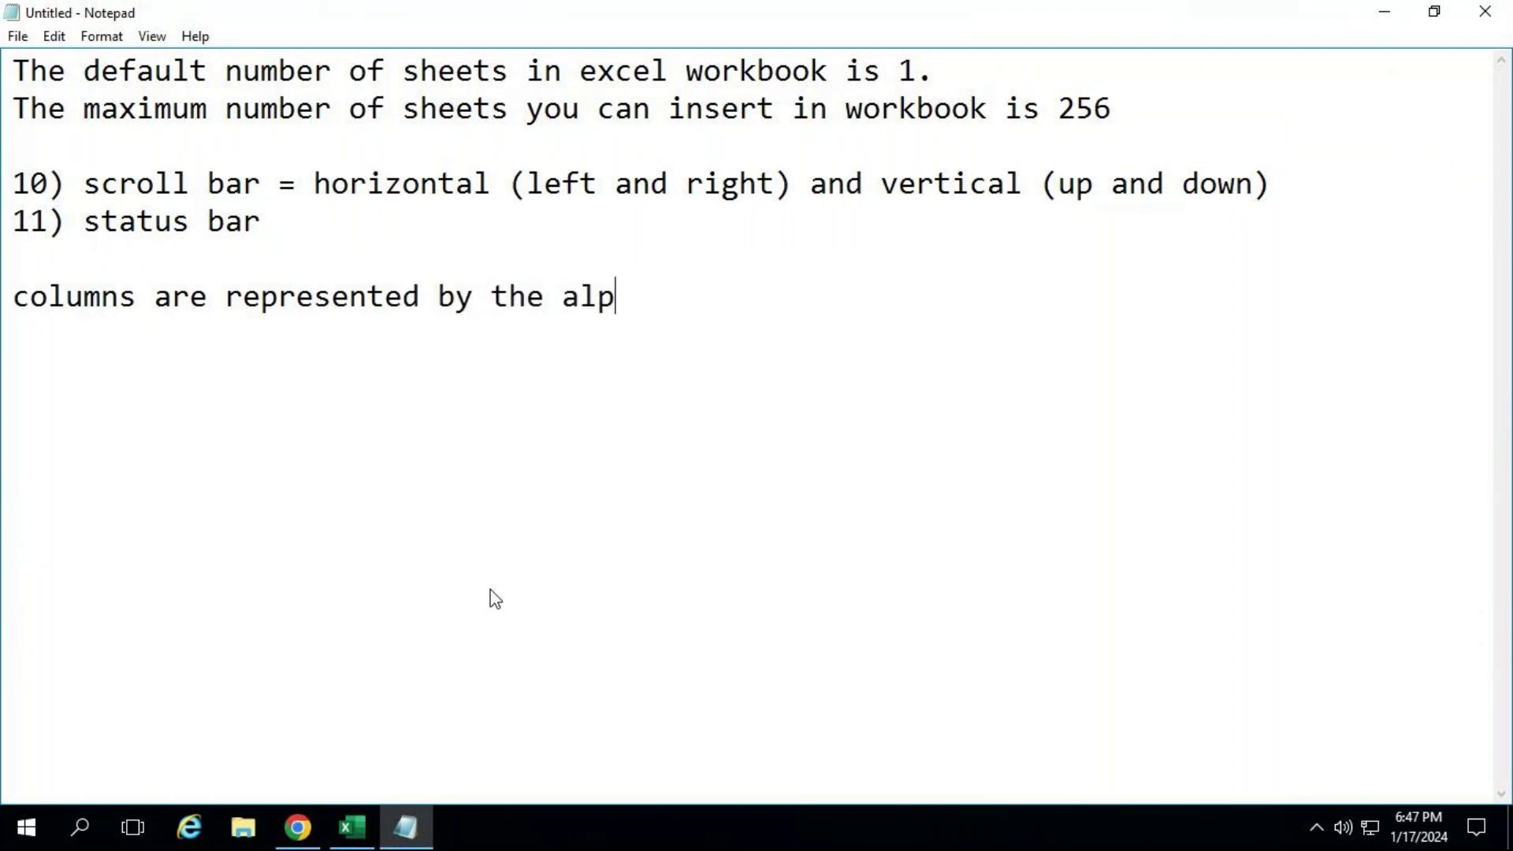
pyautogui.write('habets')
pyautogui.press('Return')
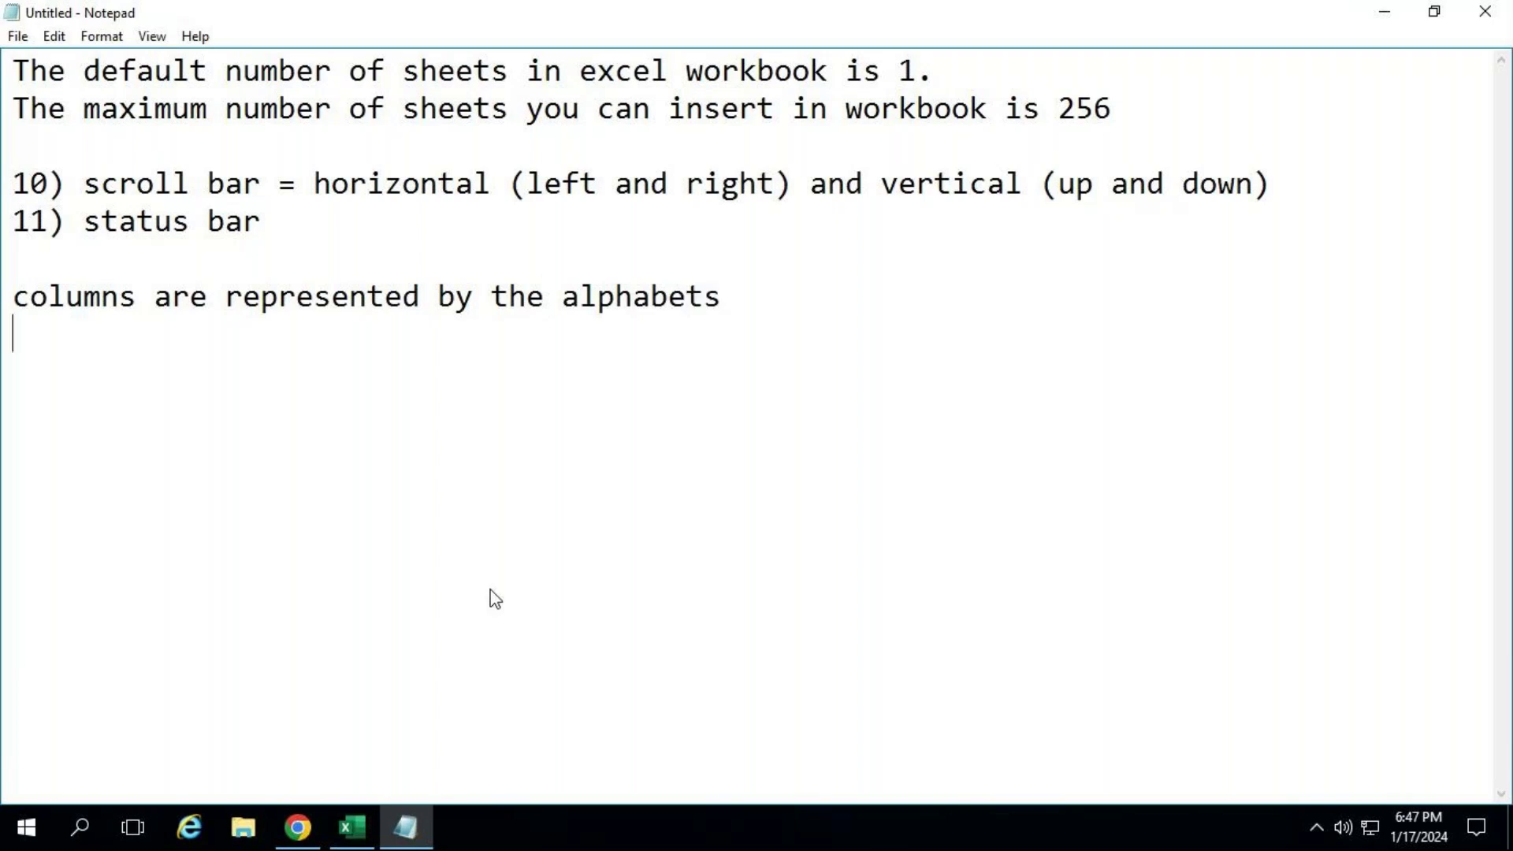
# Write "rows are represented by the numbers" on the line below the columns note.
pyautogui.write('rows are represent')
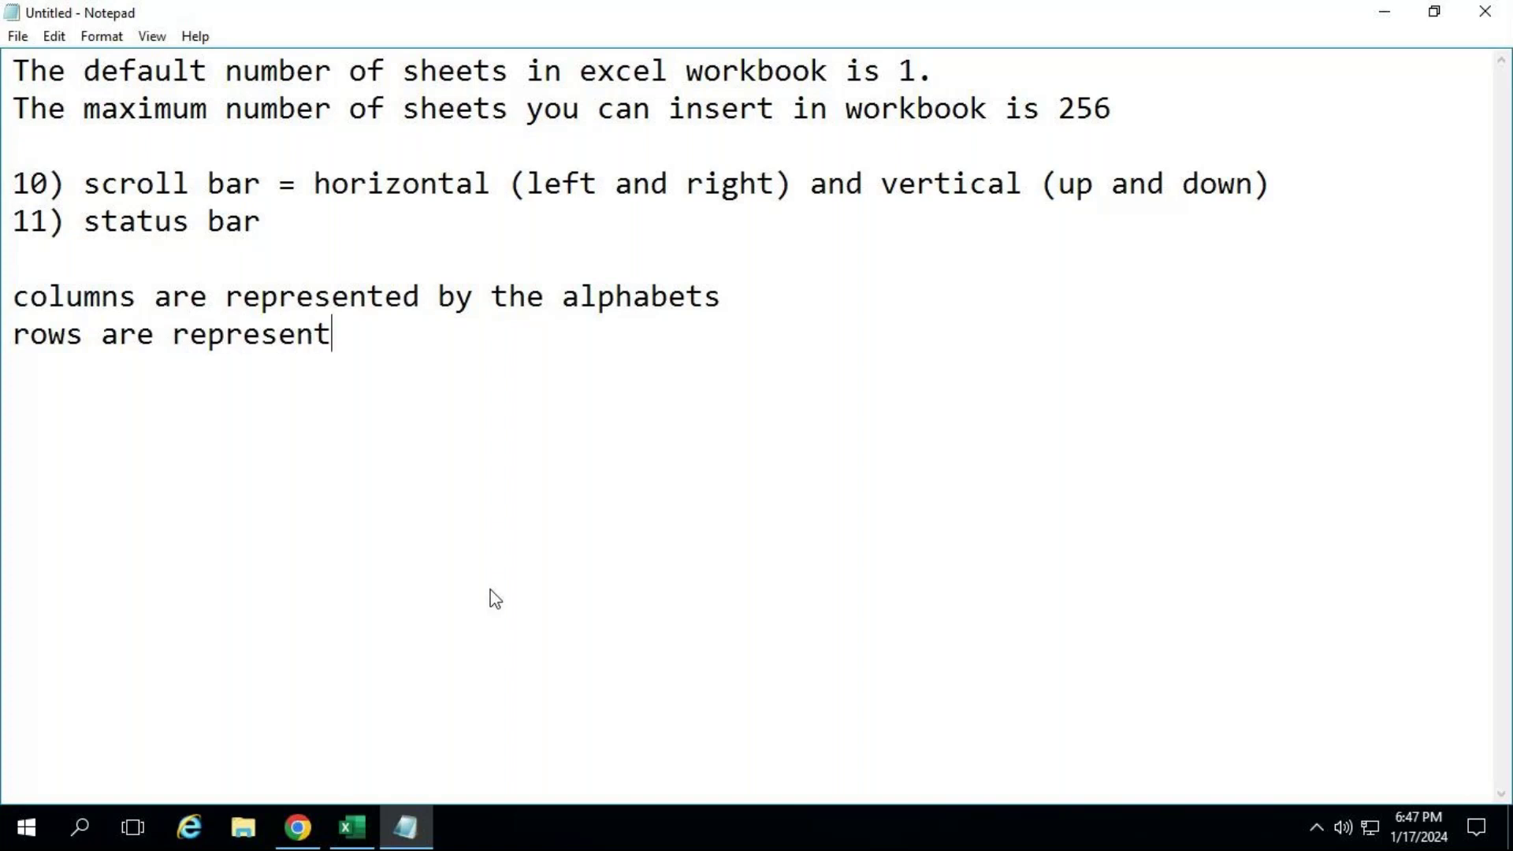
pyautogui.write('es')
pyautogui.press('BackSpace')
pyautogui.press('BackSpace')
pyautogui.write('d by the')
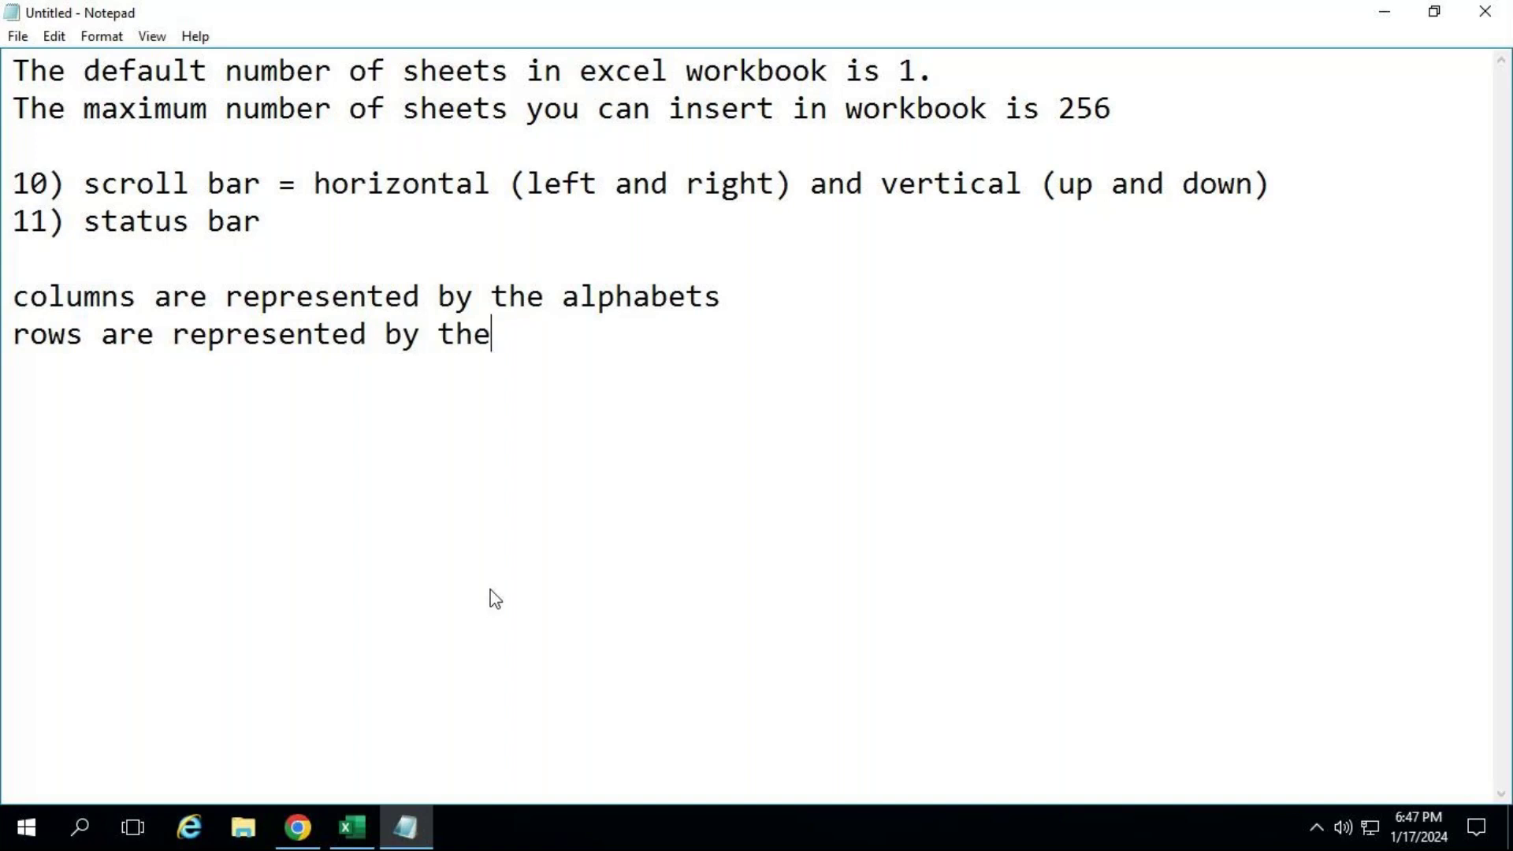
pyautogui.write(' numbers')
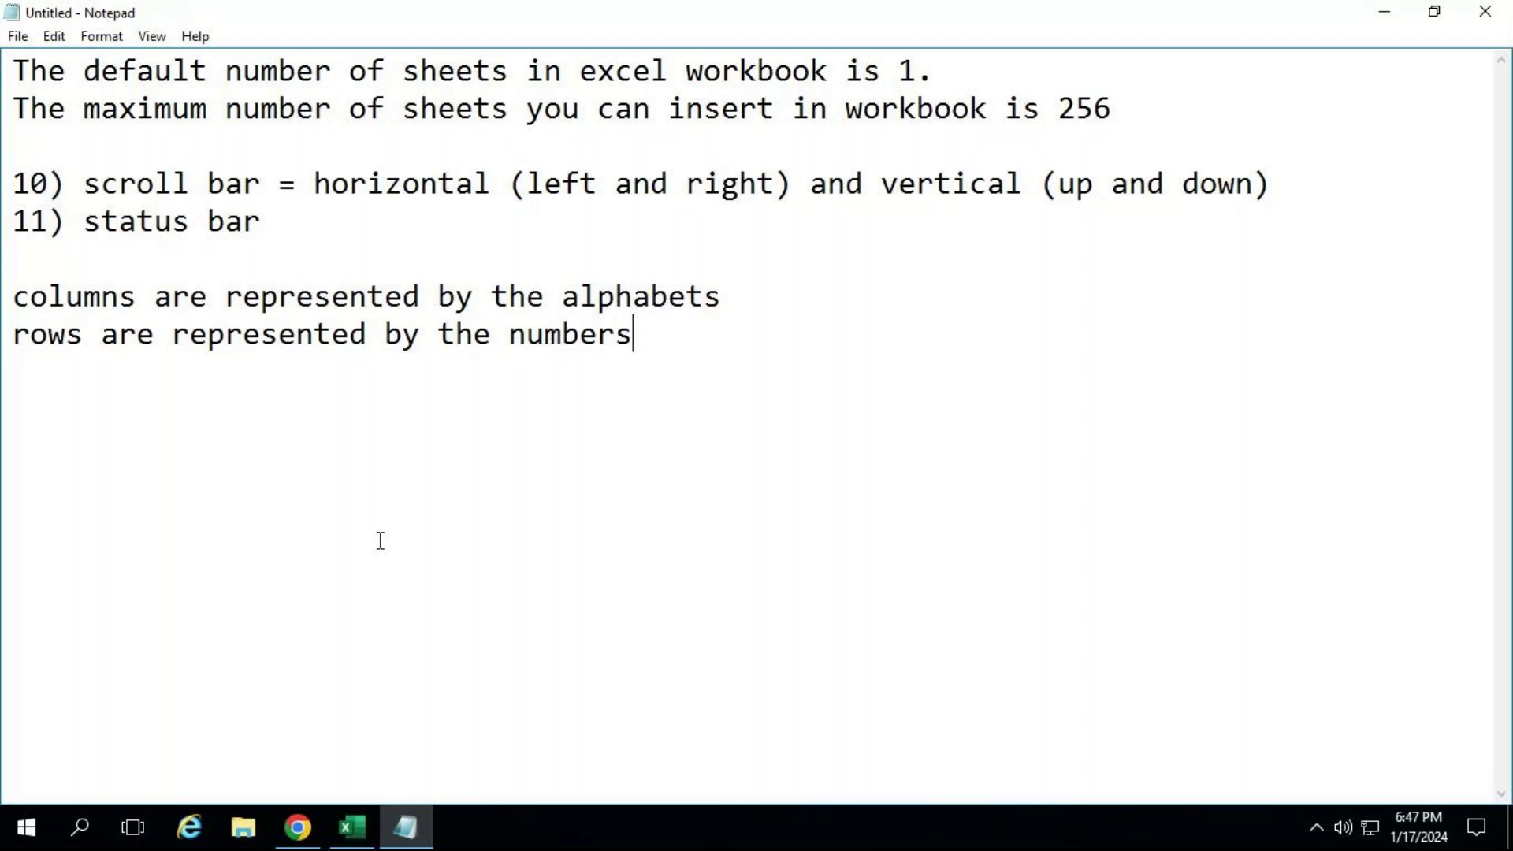
# Switch to the Excel workbook and move the selection across row 1 of Sheet4 through BJ1 to the last column's cell, XFD1.
pyautogui.click(357, 842)
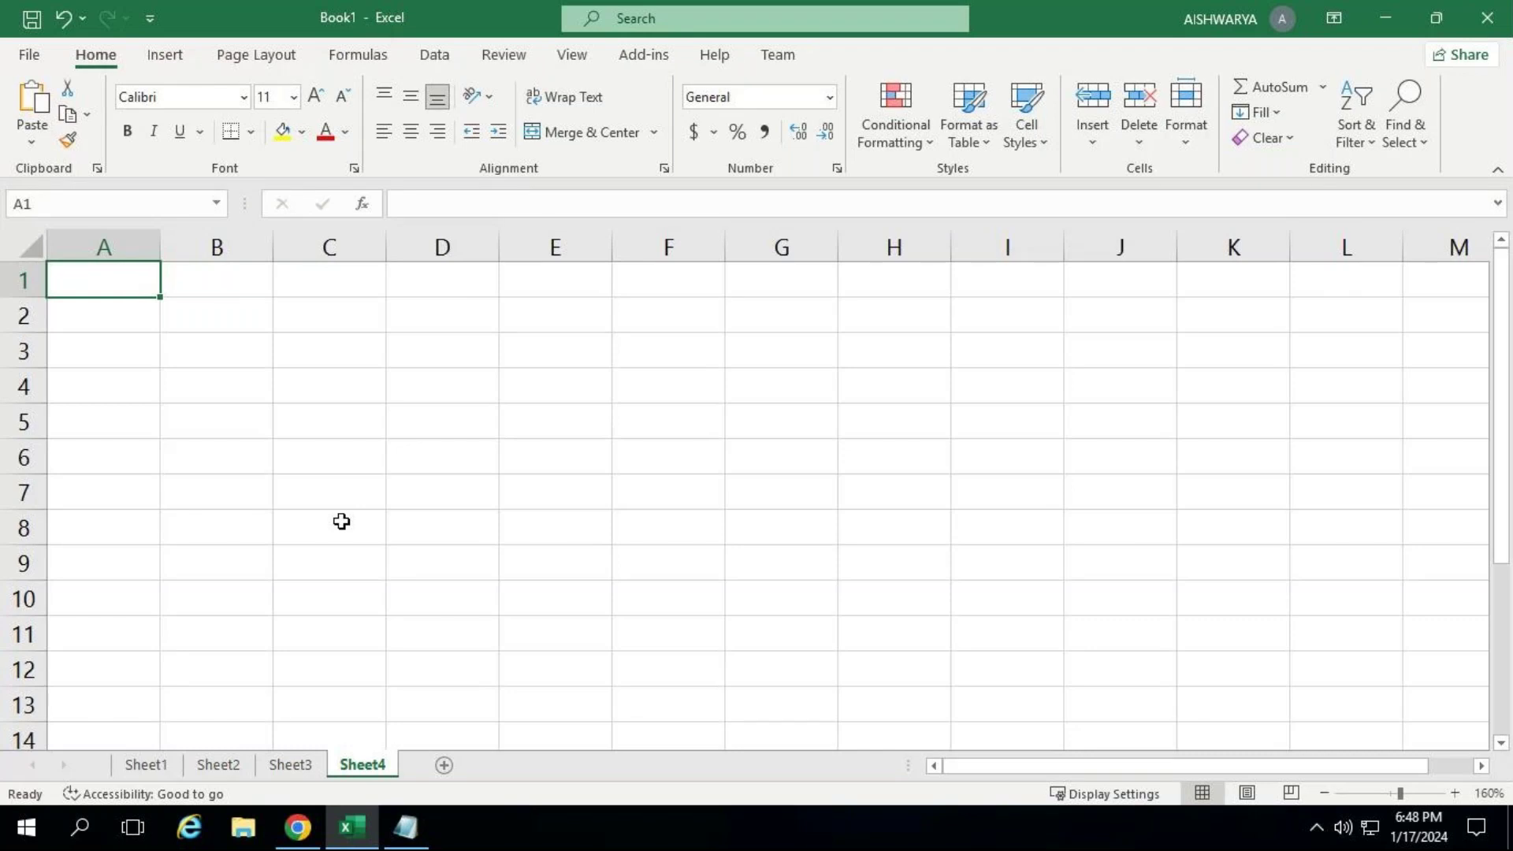
pyautogui.press('Right')
pyautogui.press('Right')
pyautogui.press('Right')
pyautogui.press('Right')
pyautogui.press('Right')
pyautogui.press('Right')
pyautogui.press('Right')
pyautogui.press('Right')
pyautogui.press('Right')
pyautogui.press('Right')
pyautogui.press('Right')
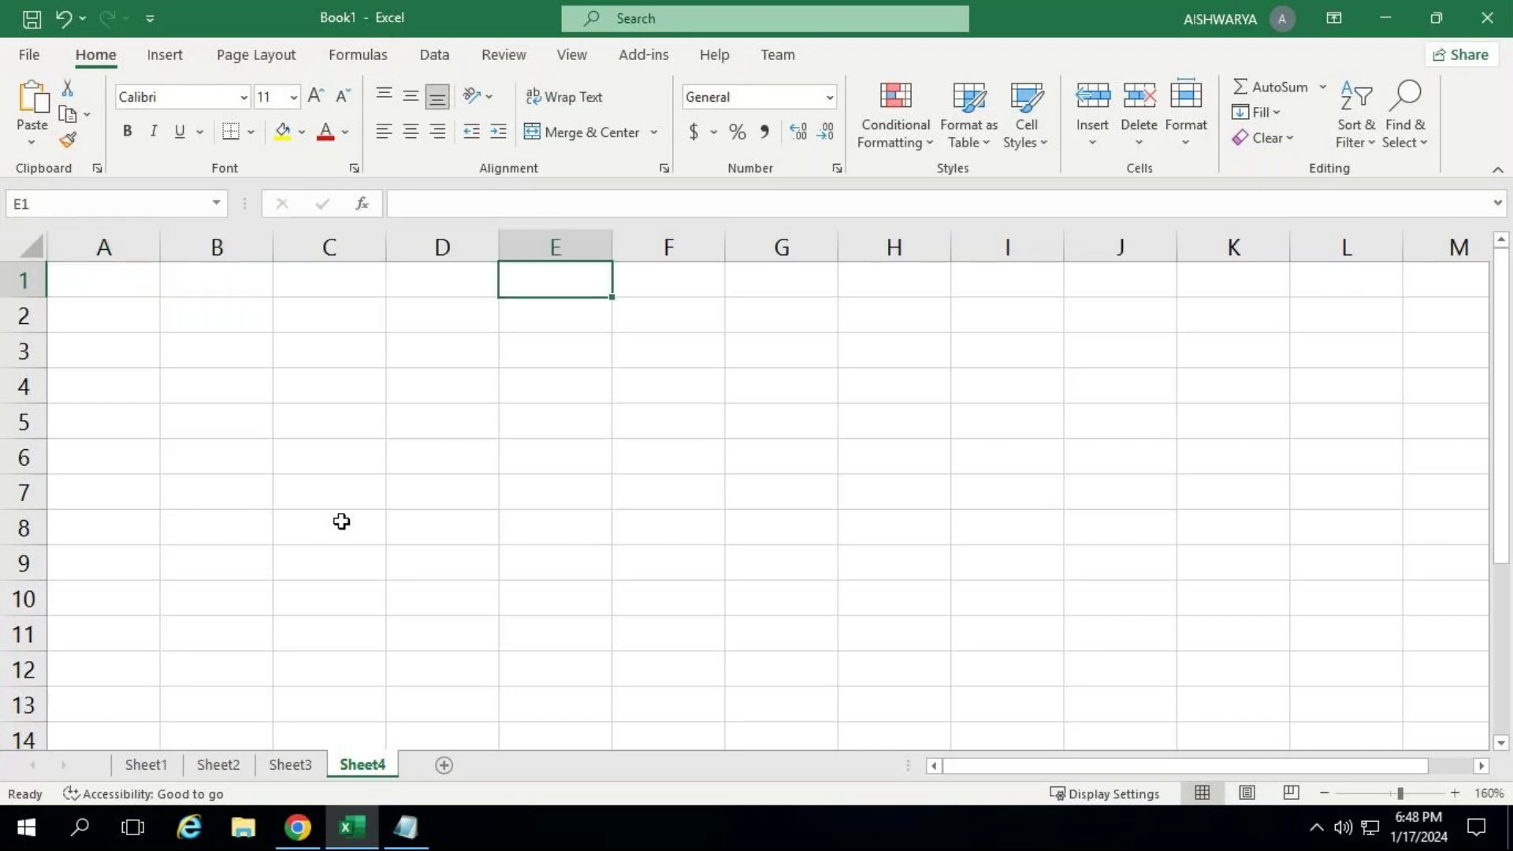
pyautogui.press('Right')
pyautogui.press('Right')
pyautogui.press('Right')
pyautogui.press('Right')
pyautogui.press('Right')
pyautogui.press('Right')
pyautogui.press('Right')
pyautogui.press('Right')
pyautogui.press('Right')
pyautogui.press('Right')
pyautogui.press('Right')
pyautogui.press('Right')
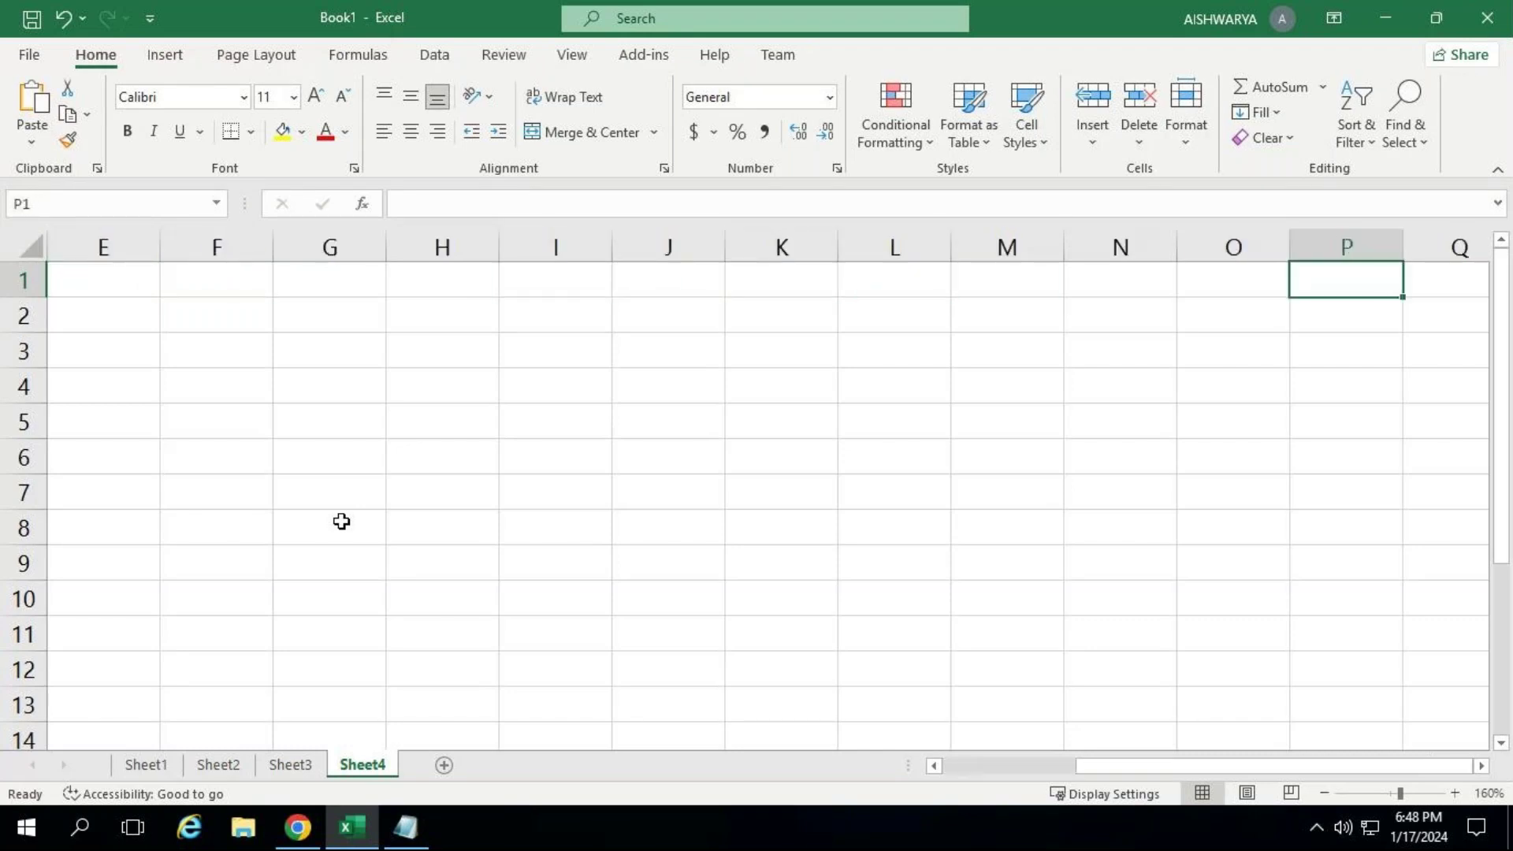
pyautogui.press('Right')
pyautogui.press('Right')
pyautogui.press('Right')
pyautogui.press('Right')
pyautogui.press('Right')
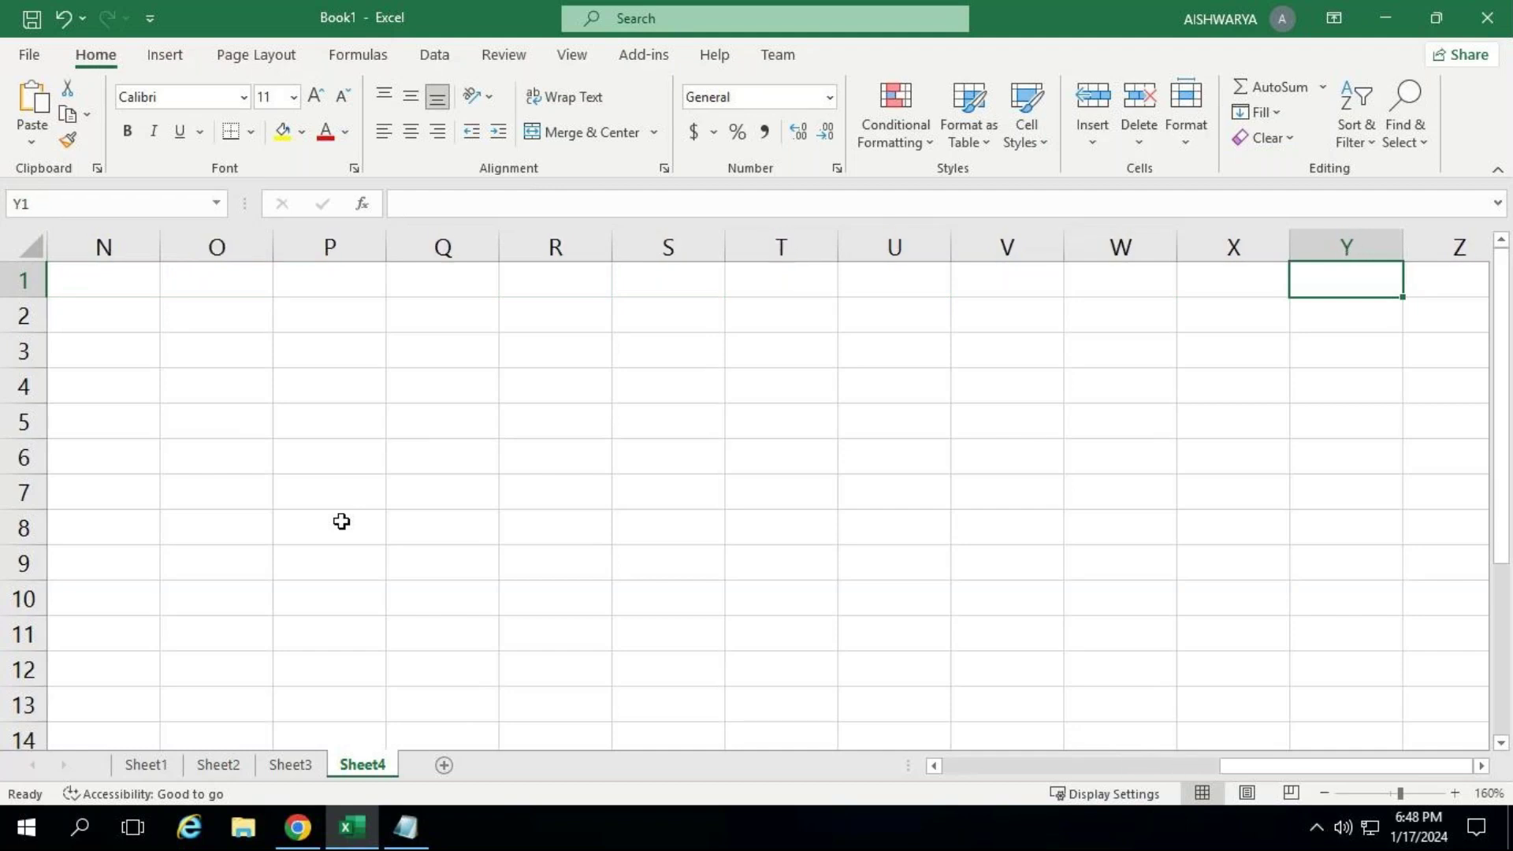
pyautogui.press('Right')
pyautogui.press('Right')
pyautogui.press('Right')
pyautogui.press('Right')
pyautogui.press('Right')
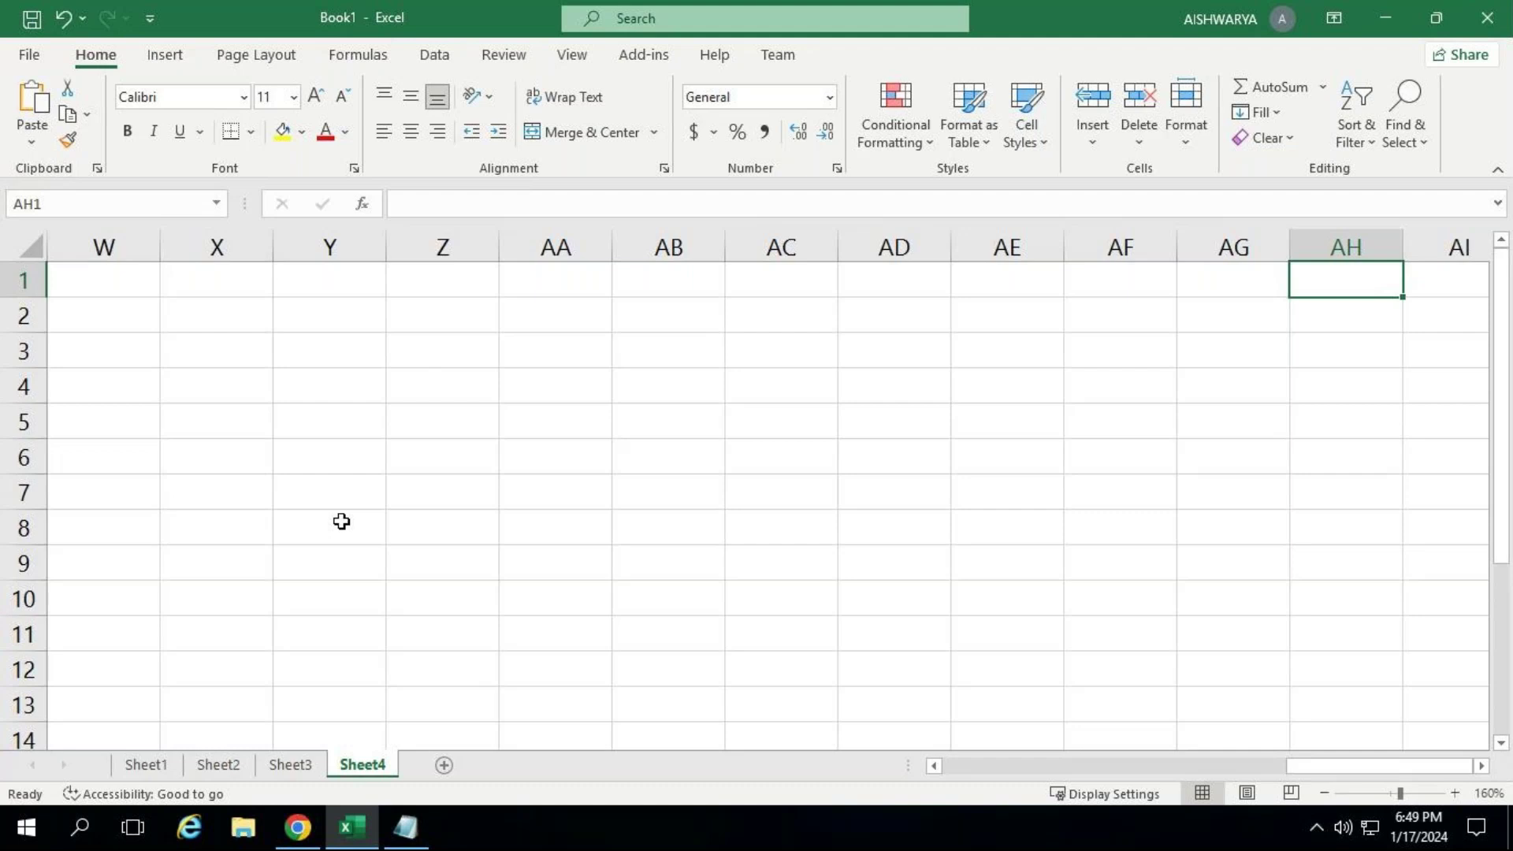
pyautogui.press('Right')
pyautogui.press('Right')
pyautogui.press('Right')
pyautogui.press('Right')
pyautogui.press('Right')
pyautogui.press('Right')
pyautogui.press('Right')
pyautogui.press('Right')
pyautogui.press('Right')
pyautogui.press('Right')
pyautogui.press('Right')
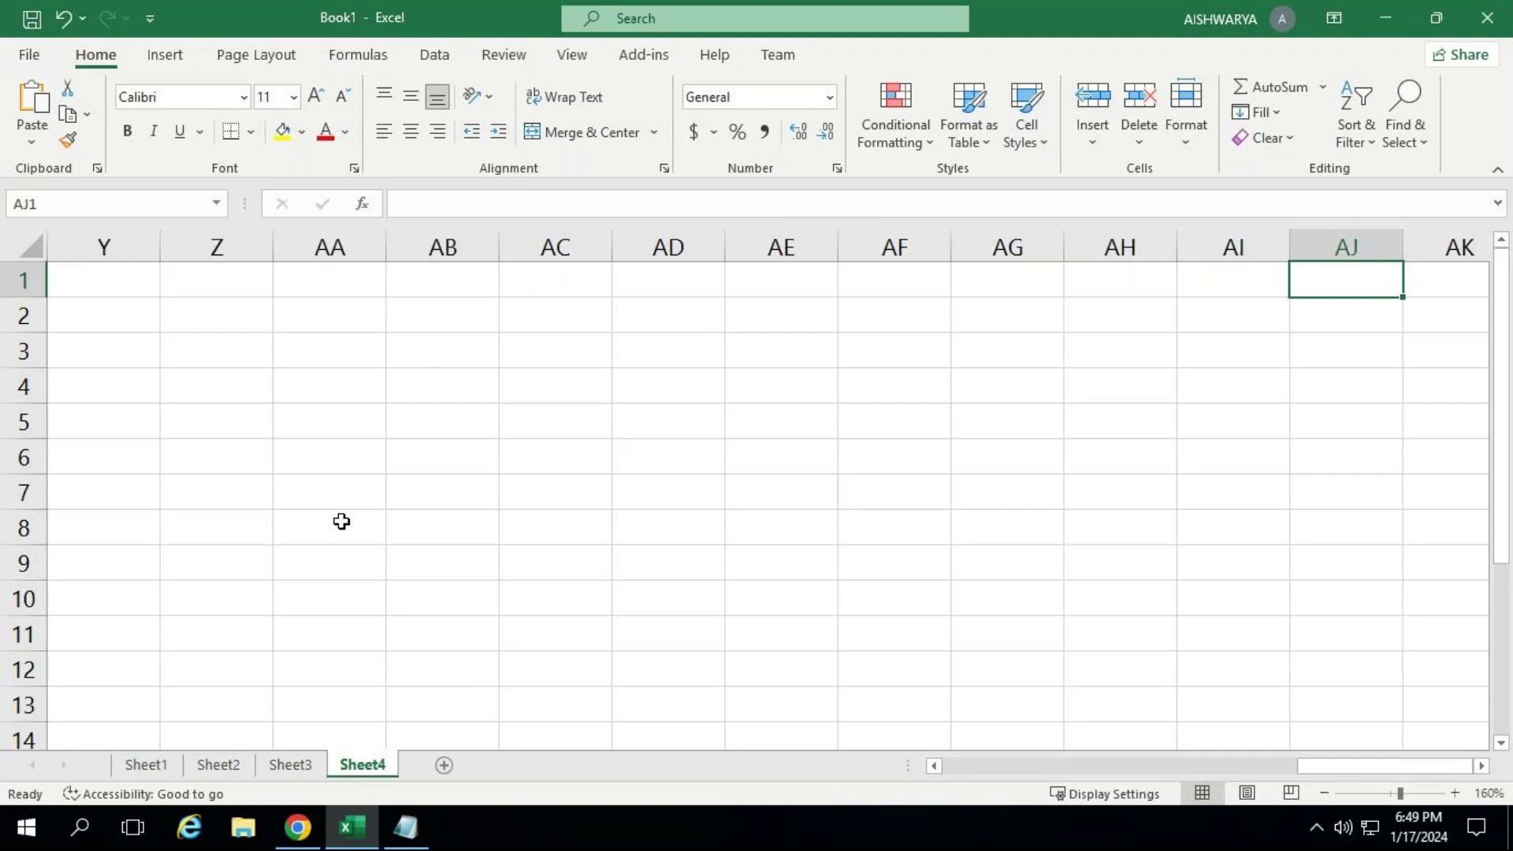
pyautogui.press('Right')
pyautogui.press('Right')
pyautogui.press('Right')
pyautogui.press('Right')
pyautogui.press('Right')
pyautogui.press('Right')
pyautogui.press('Right')
pyautogui.press('Right')
pyautogui.press('Right')
pyautogui.press('Right')
pyautogui.press('Right')
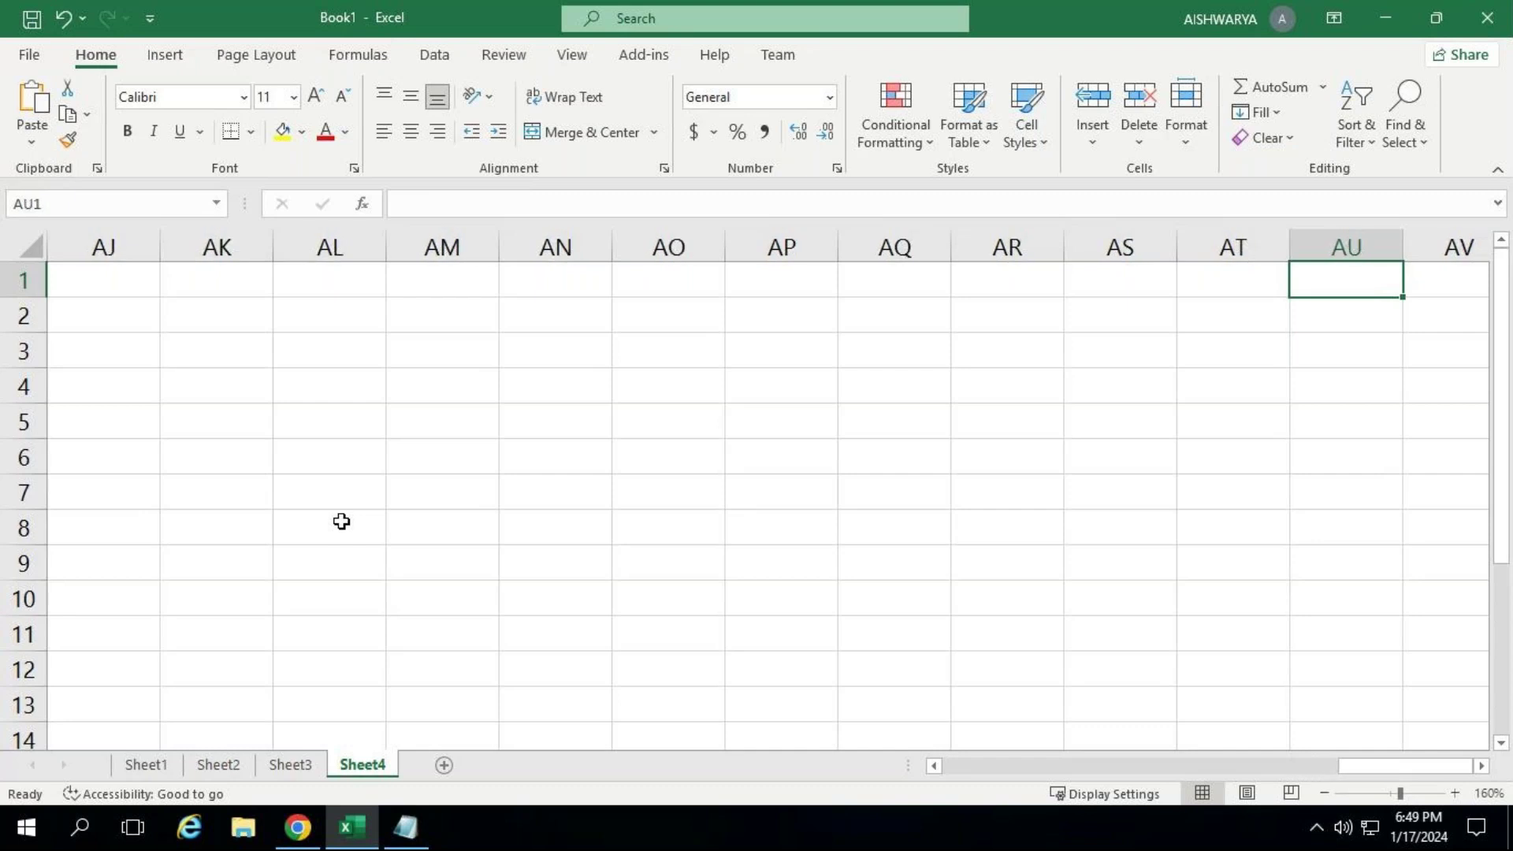
pyautogui.press('Right')
pyautogui.press('Right')
pyautogui.press('Right')
pyautogui.press('Right')
pyautogui.press('Right')
pyautogui.press('Right')
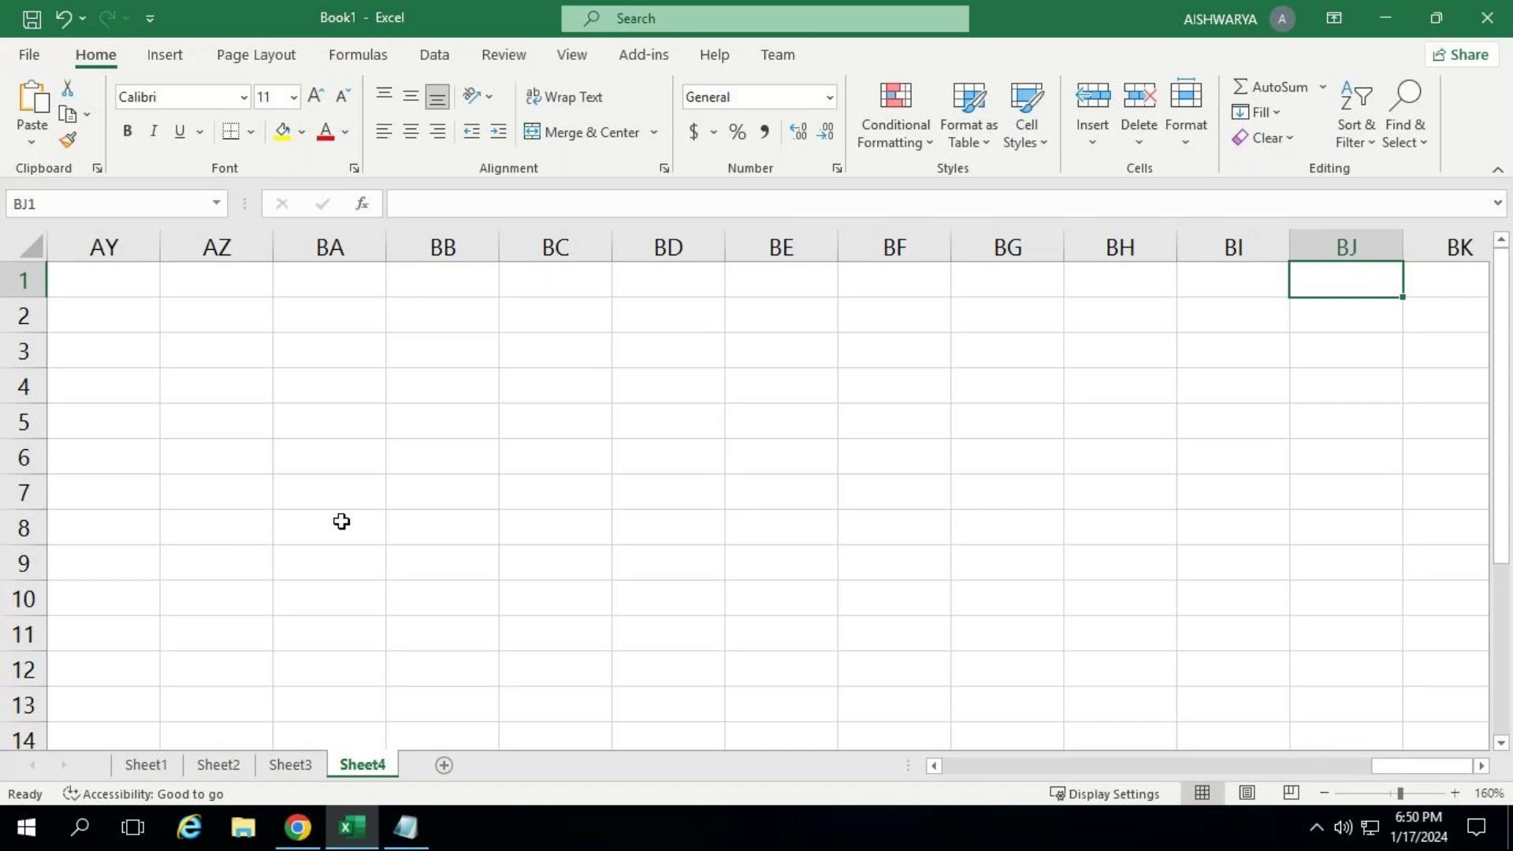
pyautogui.hotkey('ctrl', 'Right')
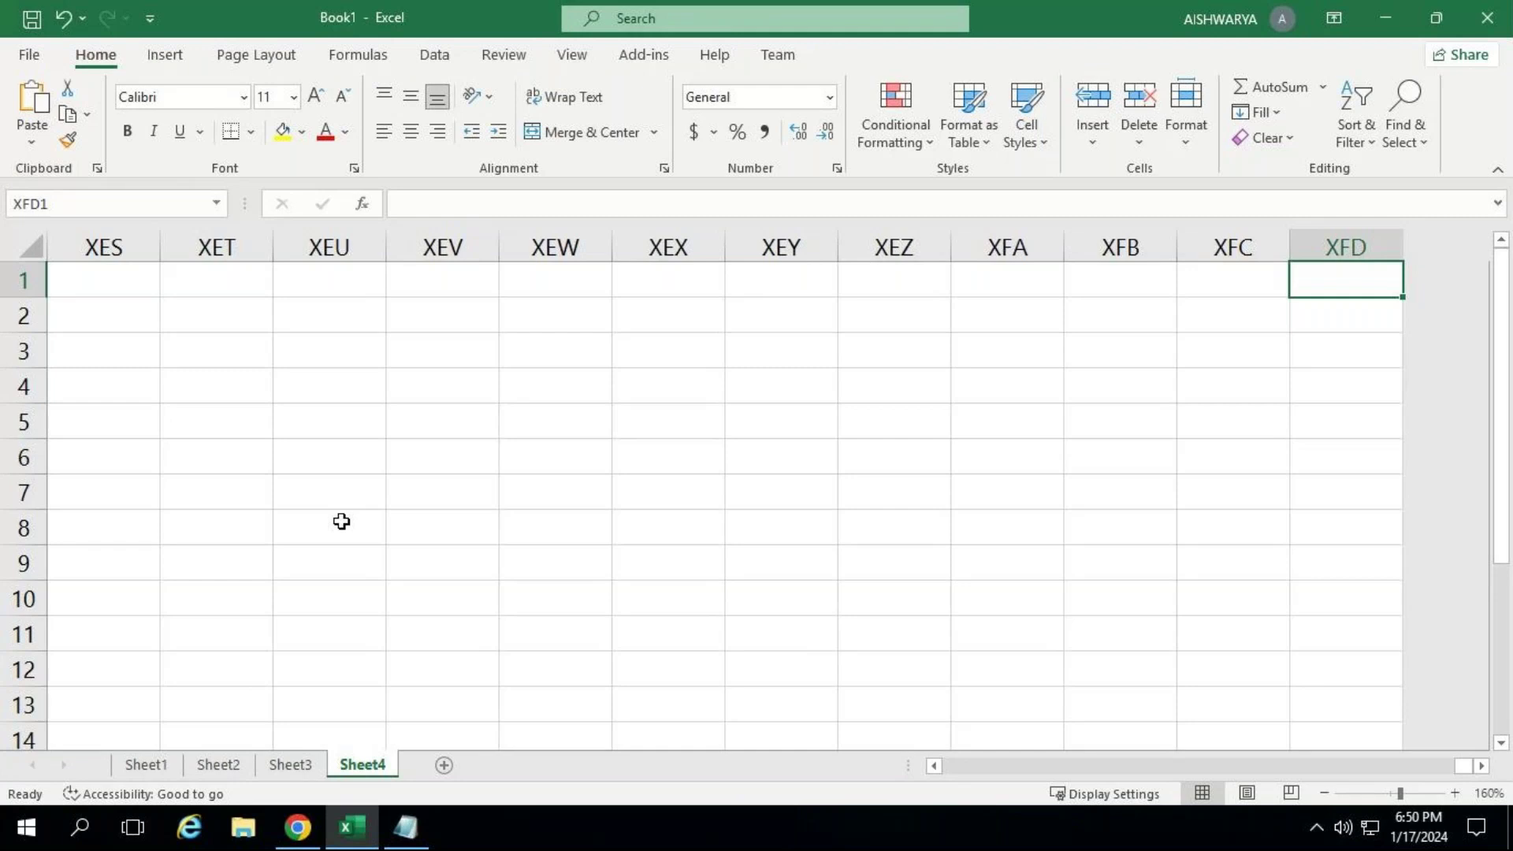
# Switch to the Notepad document and add a "columns" heading with the lines first column = "A" and Last column = "XFD".
pyautogui.click(405, 826)
pyautogui.press('Return')
pyautogui.write('colu')
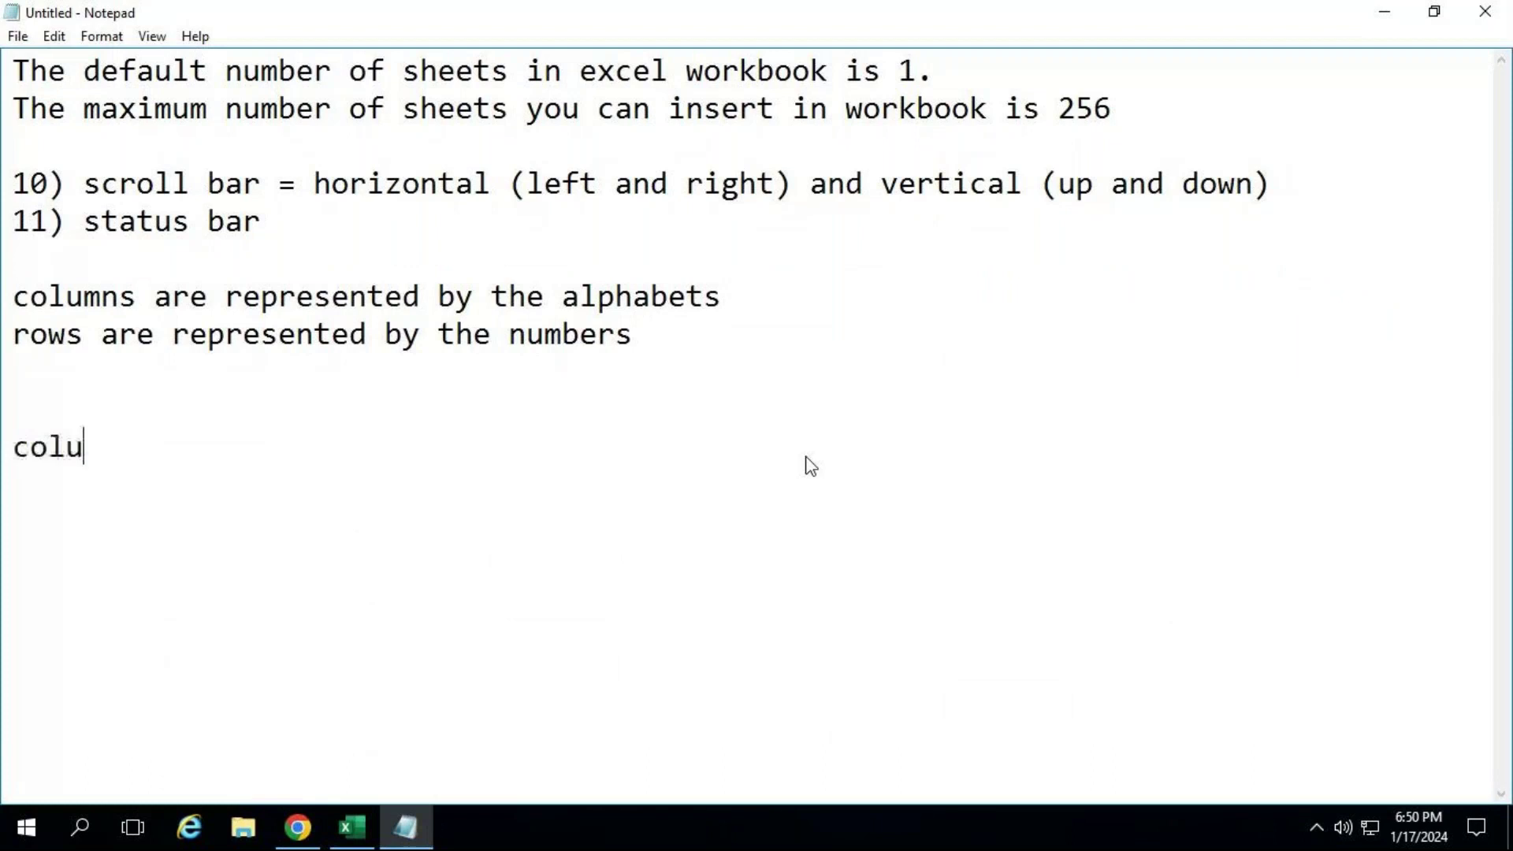
pyautogui.write('mns')
pyautogui.press('Return')
pyautogui.write('first ')
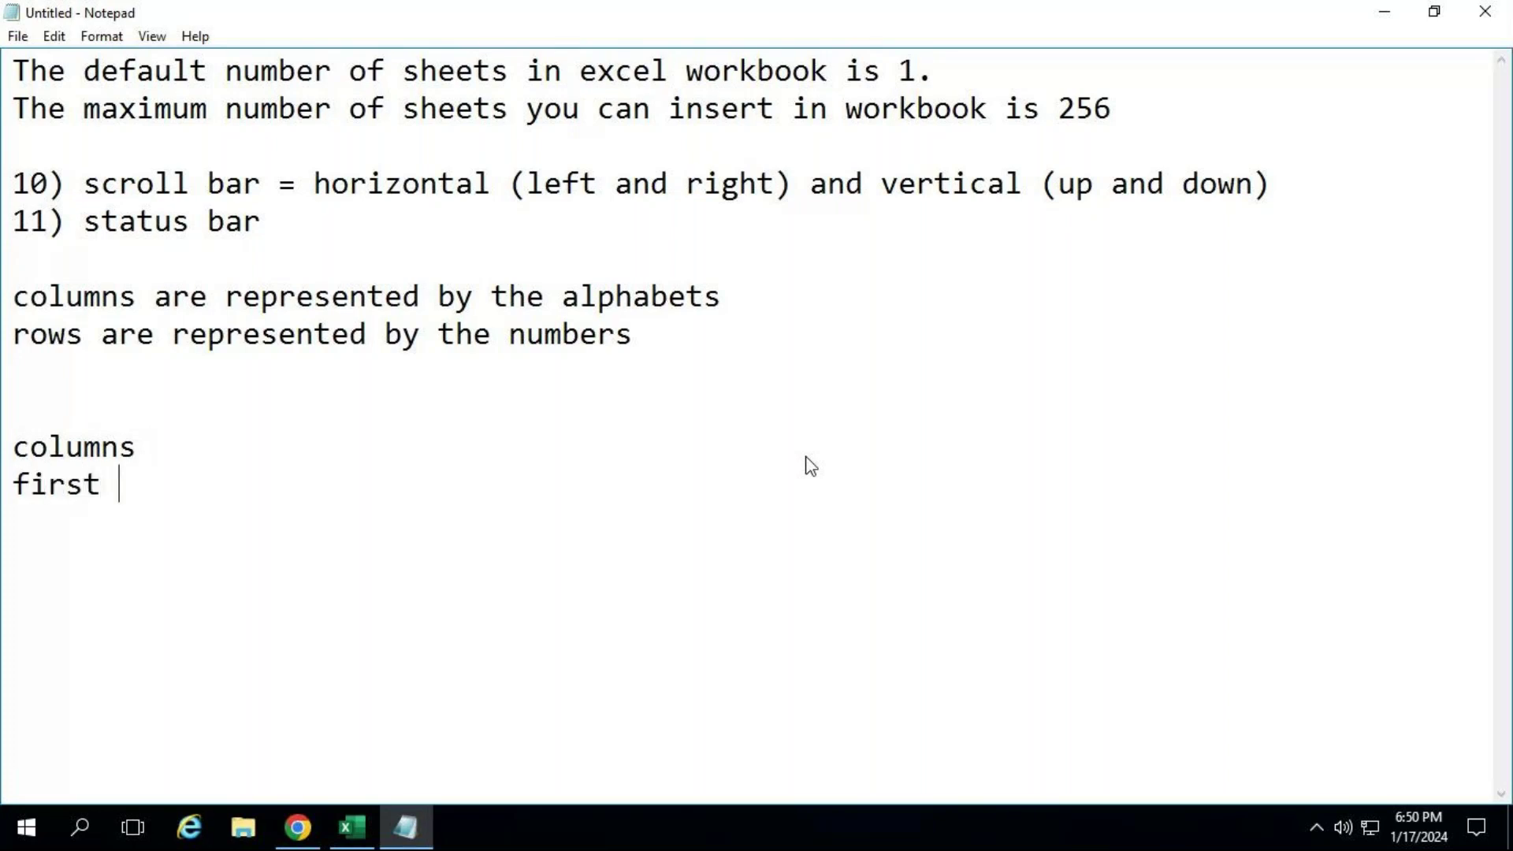
pyautogui.write('column ')
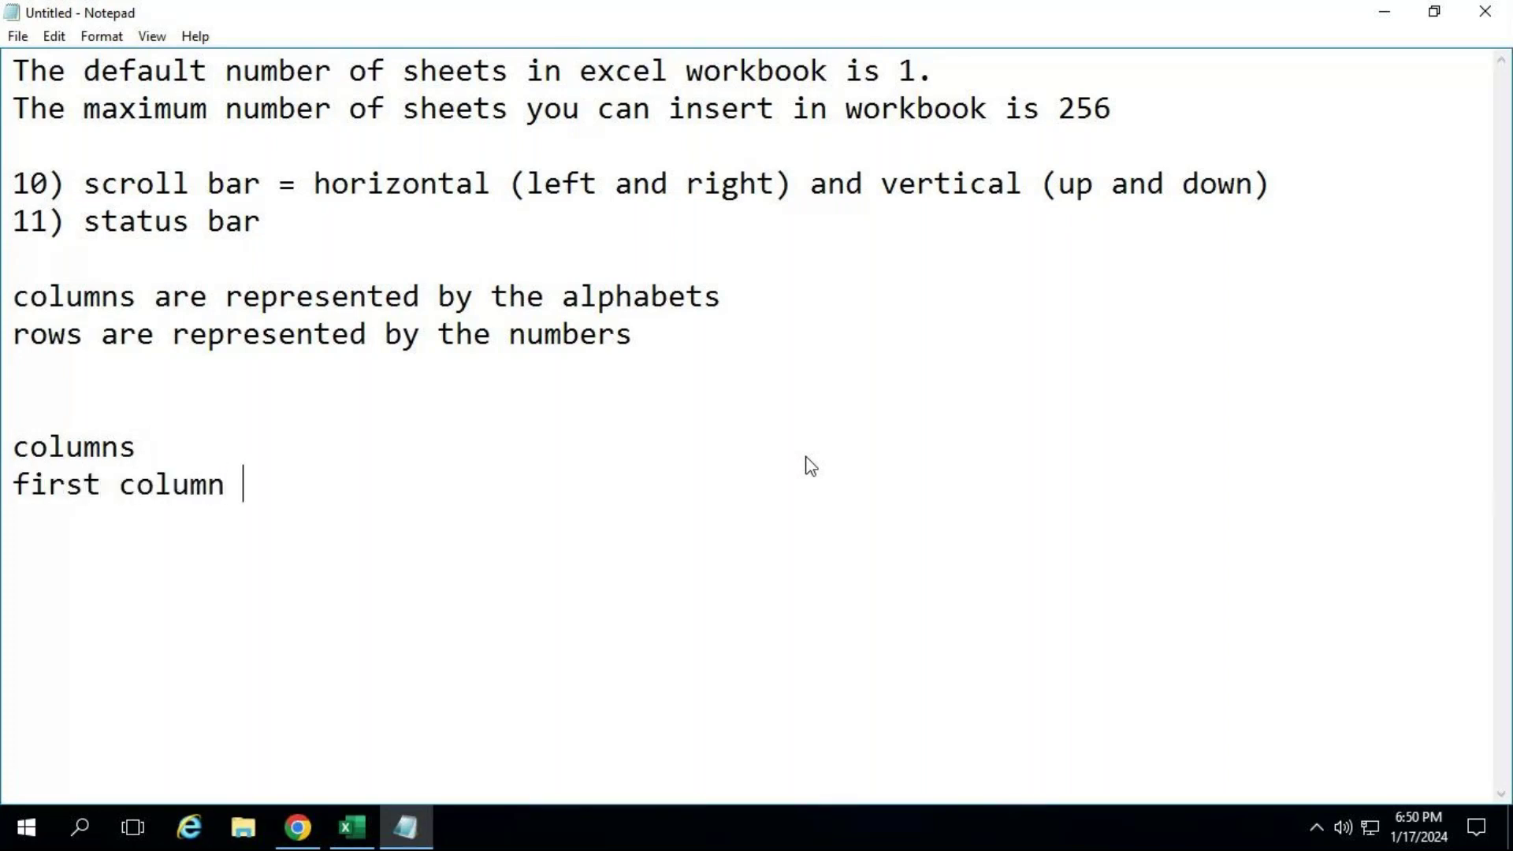
pyautogui.write('= "A"')
pyautogui.press('Return')
pyautogui.write('La')
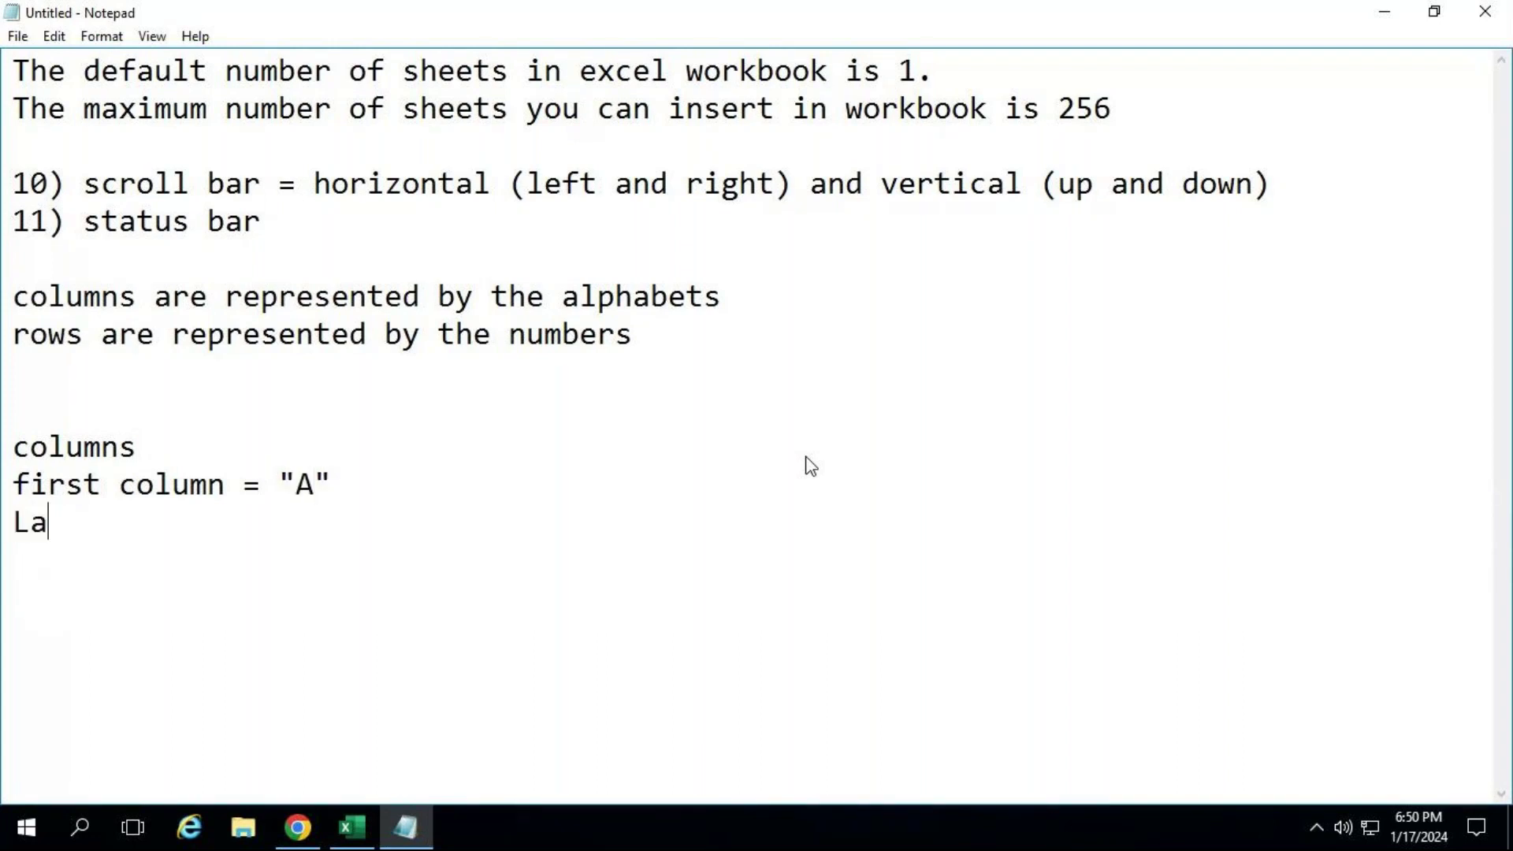
pyautogui.write('st colu')
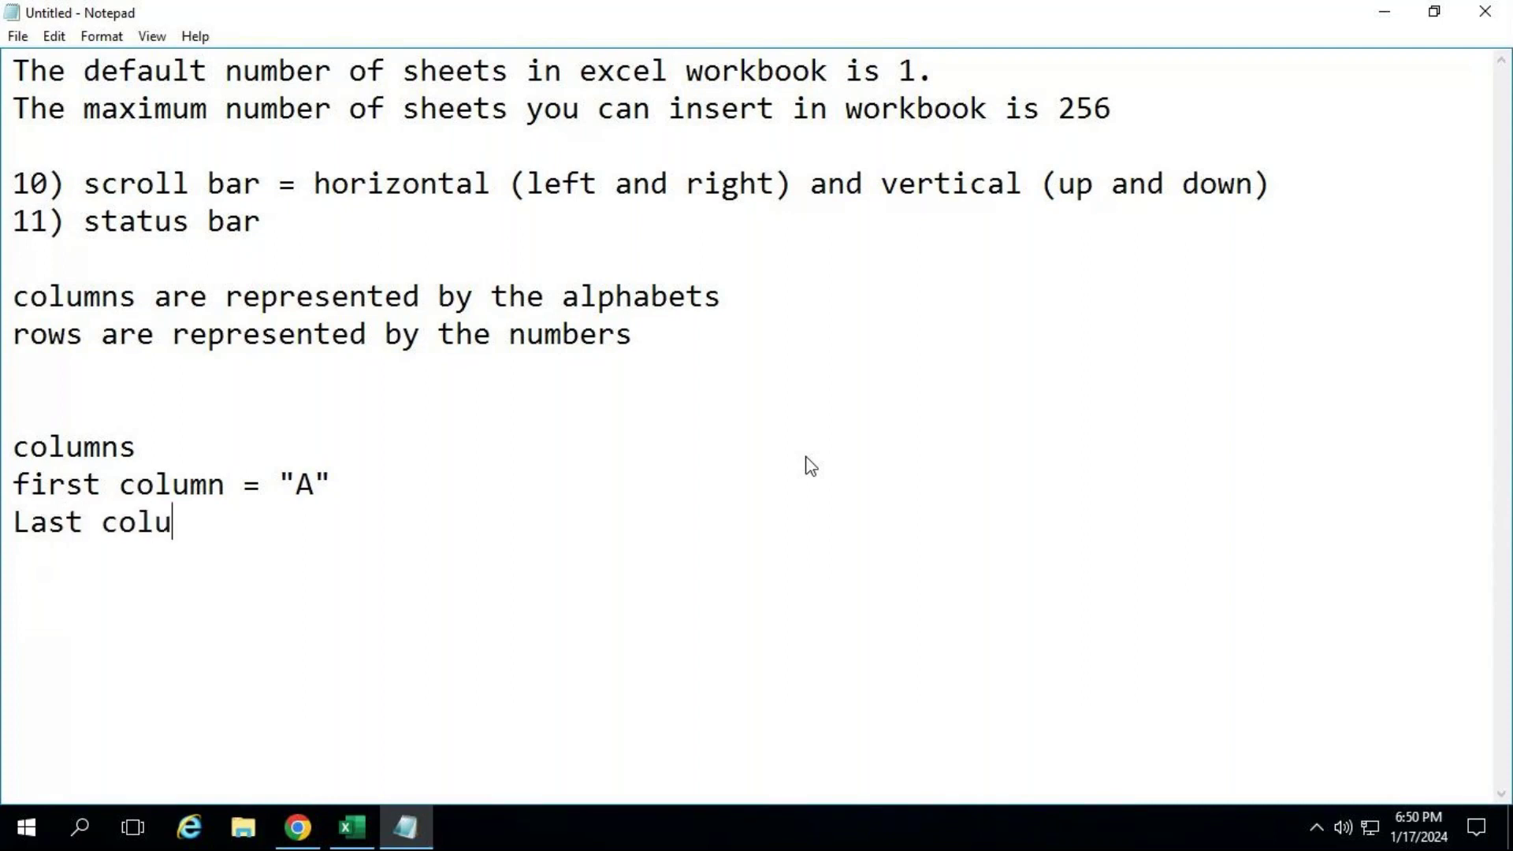
pyautogui.write('mn = "XFD"')
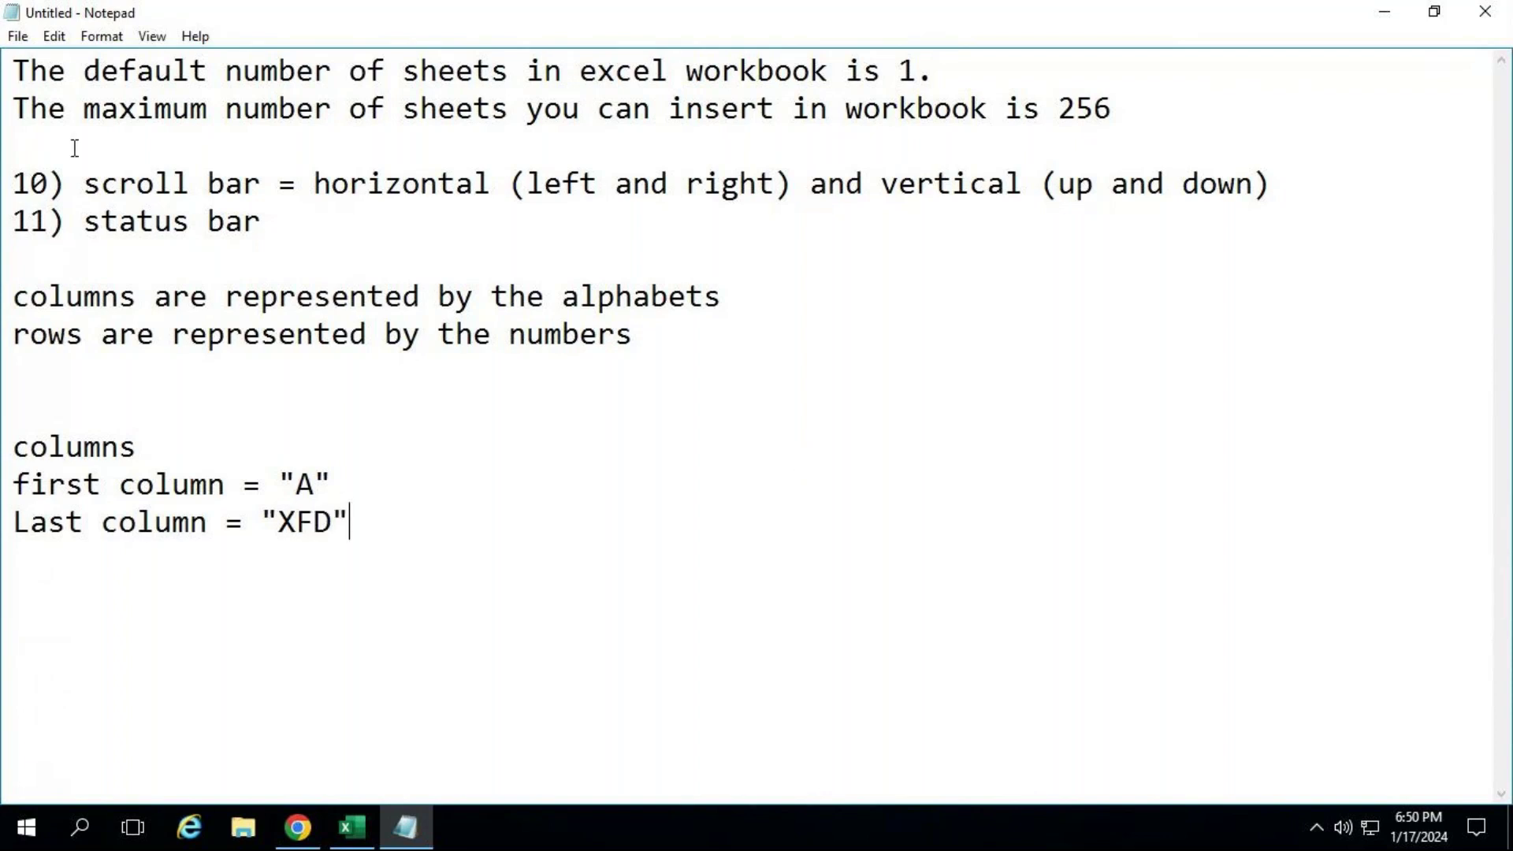
# Capitalize the first letters of the "columns" heading and of the "first column" line beneath it.
pyautogui.click(32, 443)
pyautogui.press('BackSpace')
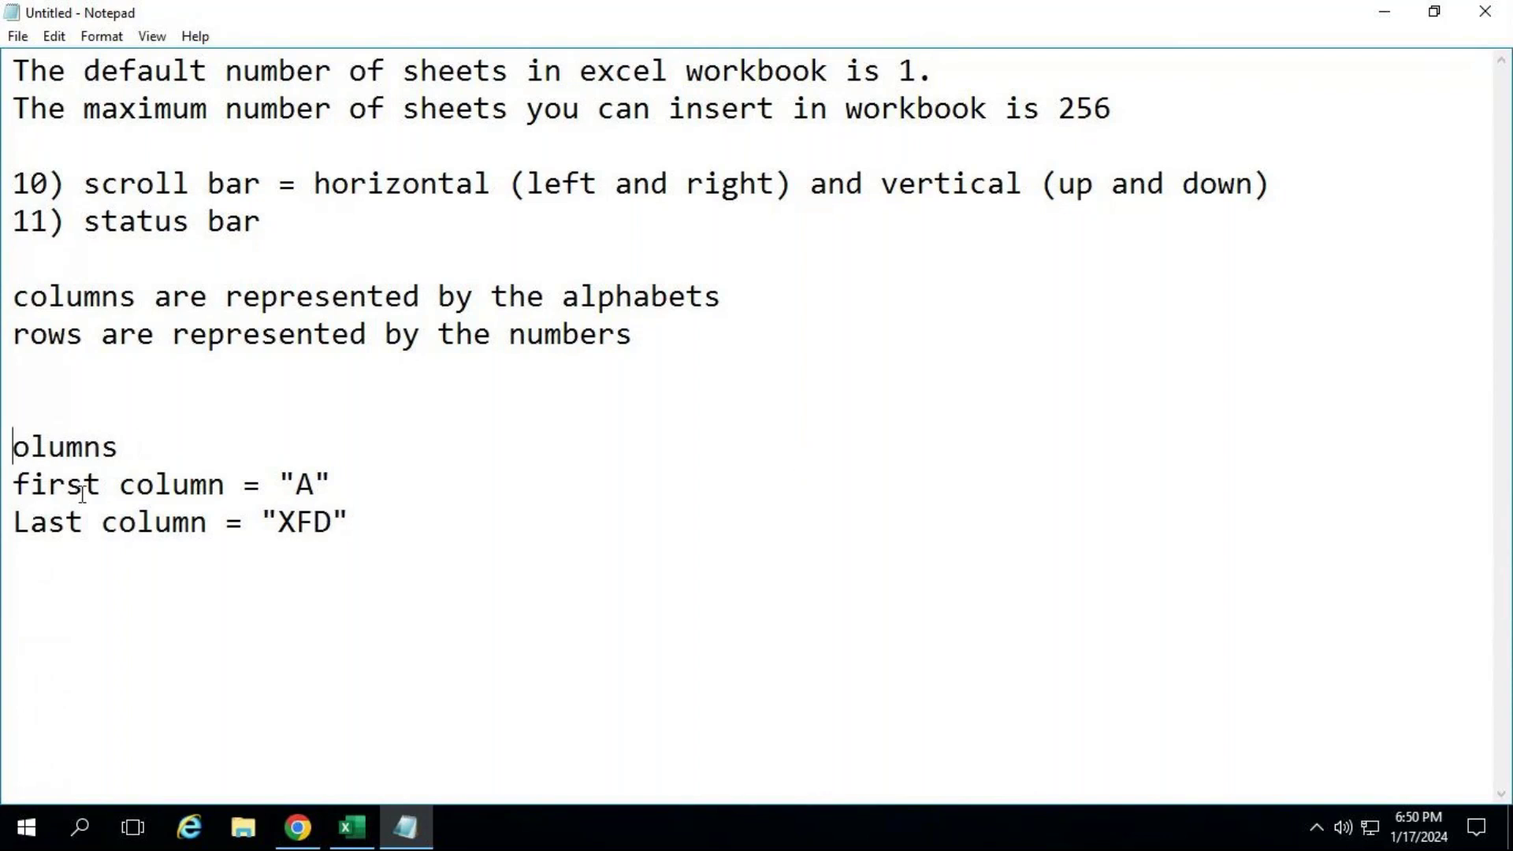
pyautogui.write('C')
pyautogui.press('Down')
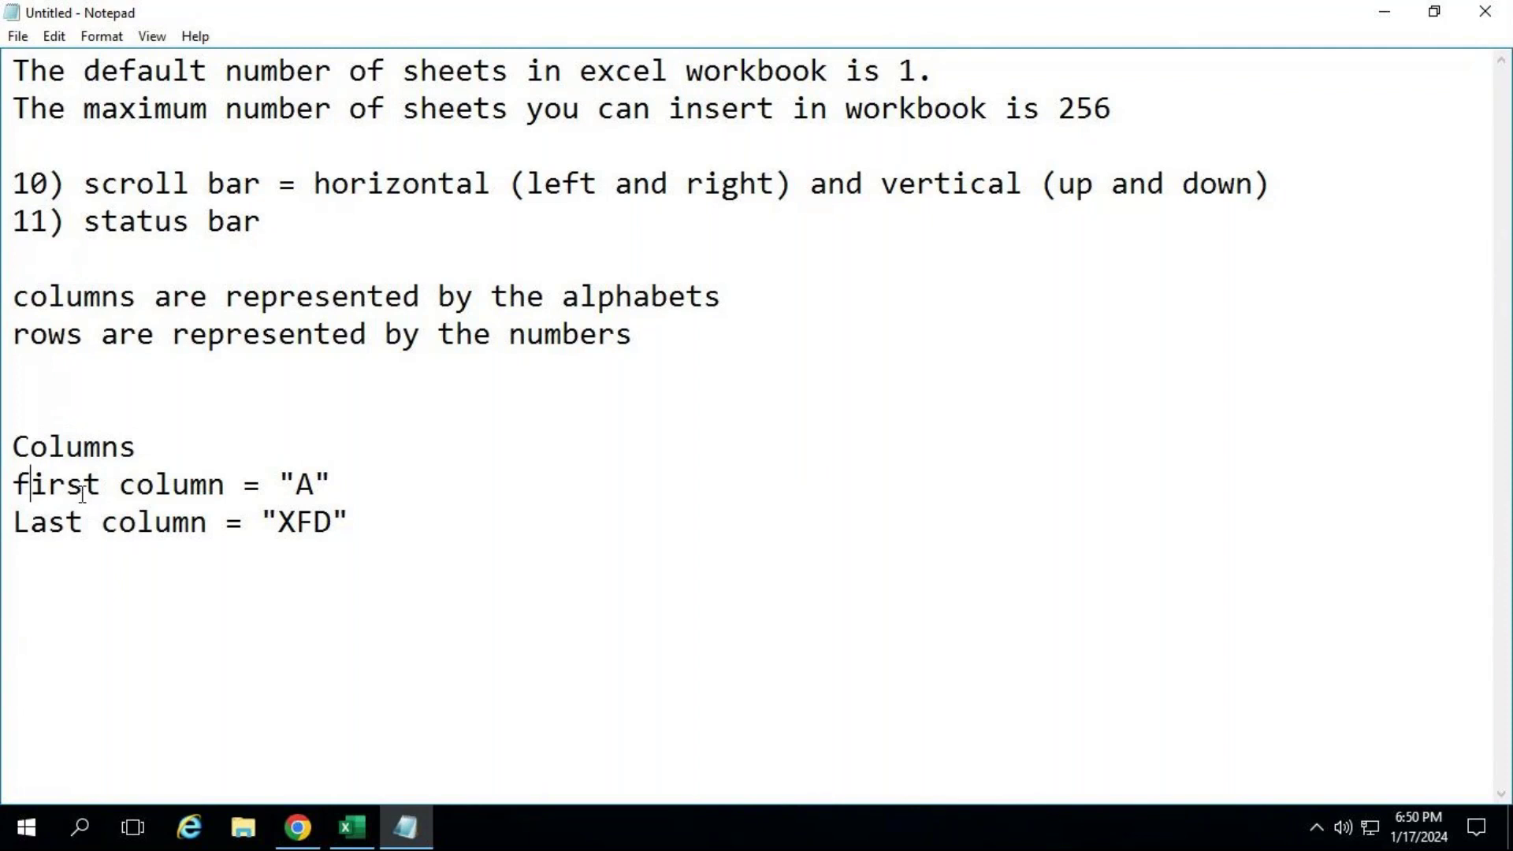
pyautogui.press('BackSpace')
pyautogui.write('F')
# Add a "Rows" heading below the "Last column" line, separated by a blank line, and start a new line under it.
pyautogui.click(414, 529)
pyautogui.press('Return')
pyautogui.press('Return')
pyautogui.write('Rows')
pyautogui.press('Return')
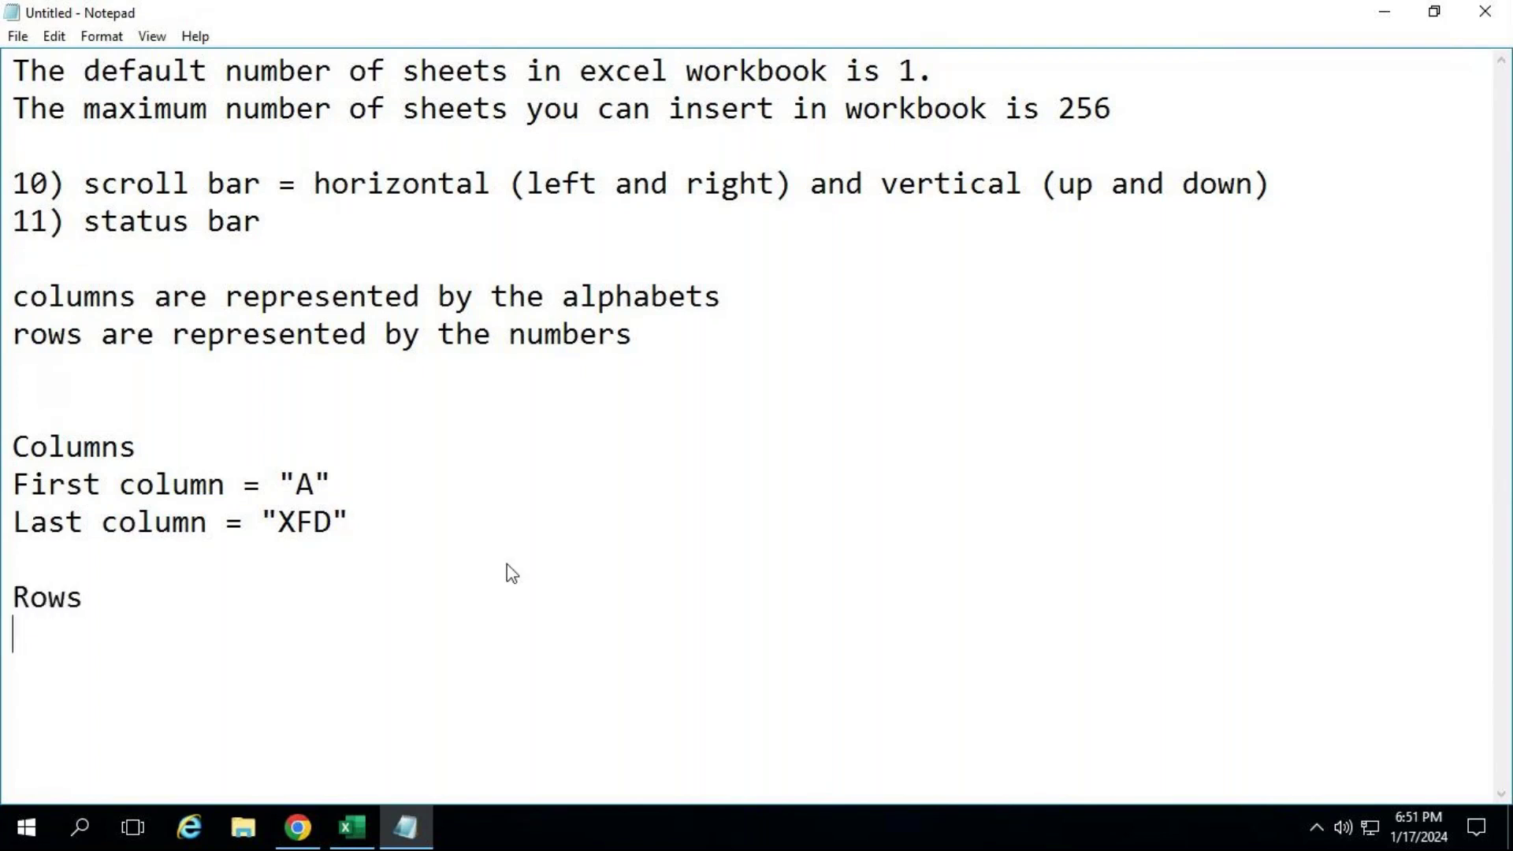
# Switch to the Excel workbook and jump down column XFD of Sheet4 to the last row's cell, XFD1048576.
pyautogui.click(385, 829)
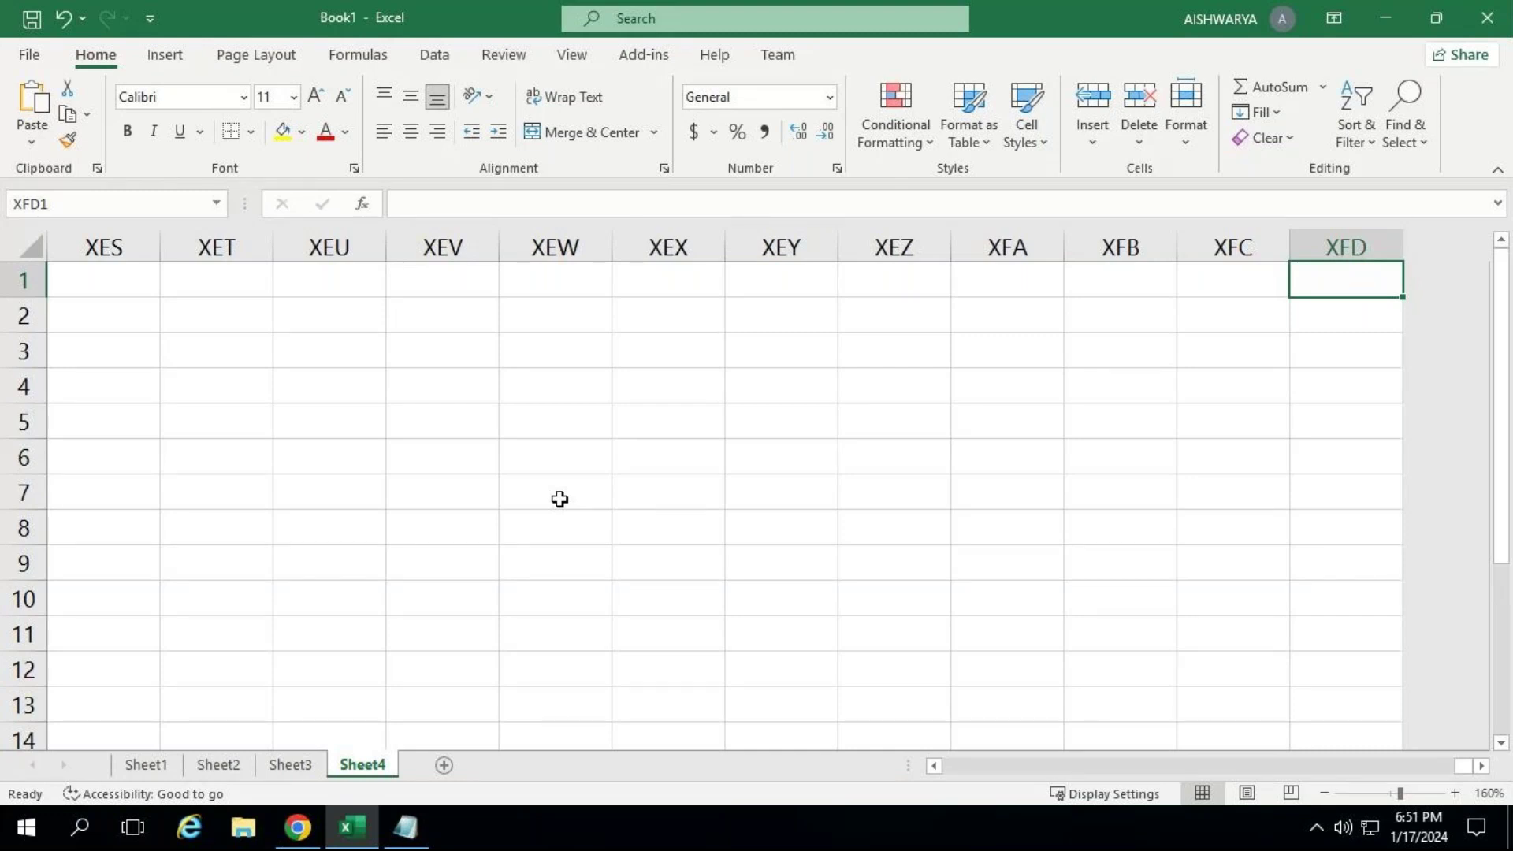
pyautogui.hotkey('ctrl', 'Down')
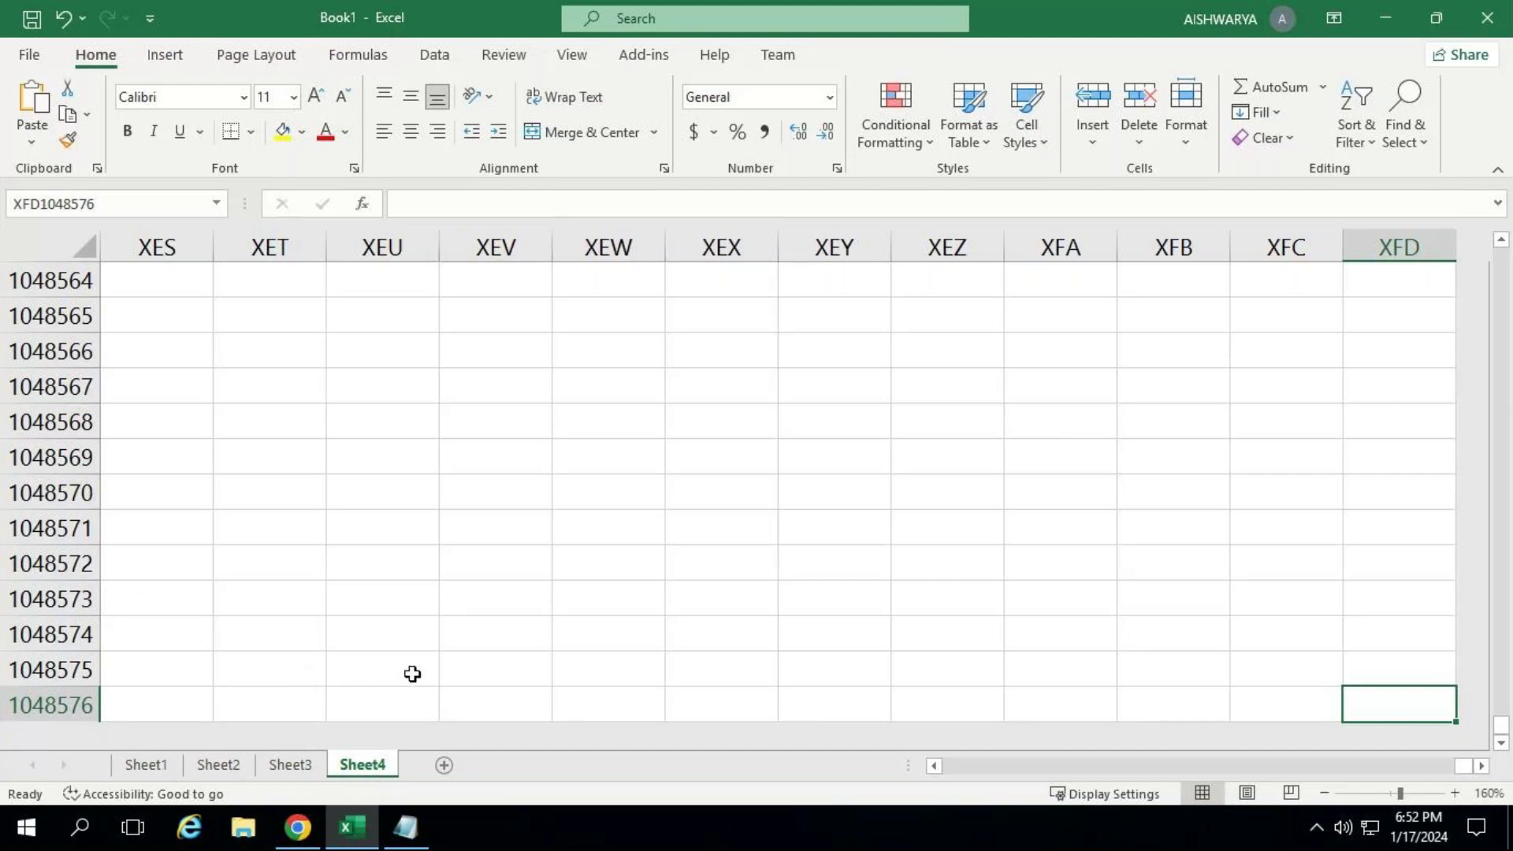
# Switch to the Notepad document and write First row = "1" and Last row = "10,48,576" under the "Rows" heading.
pyautogui.click(406, 835)
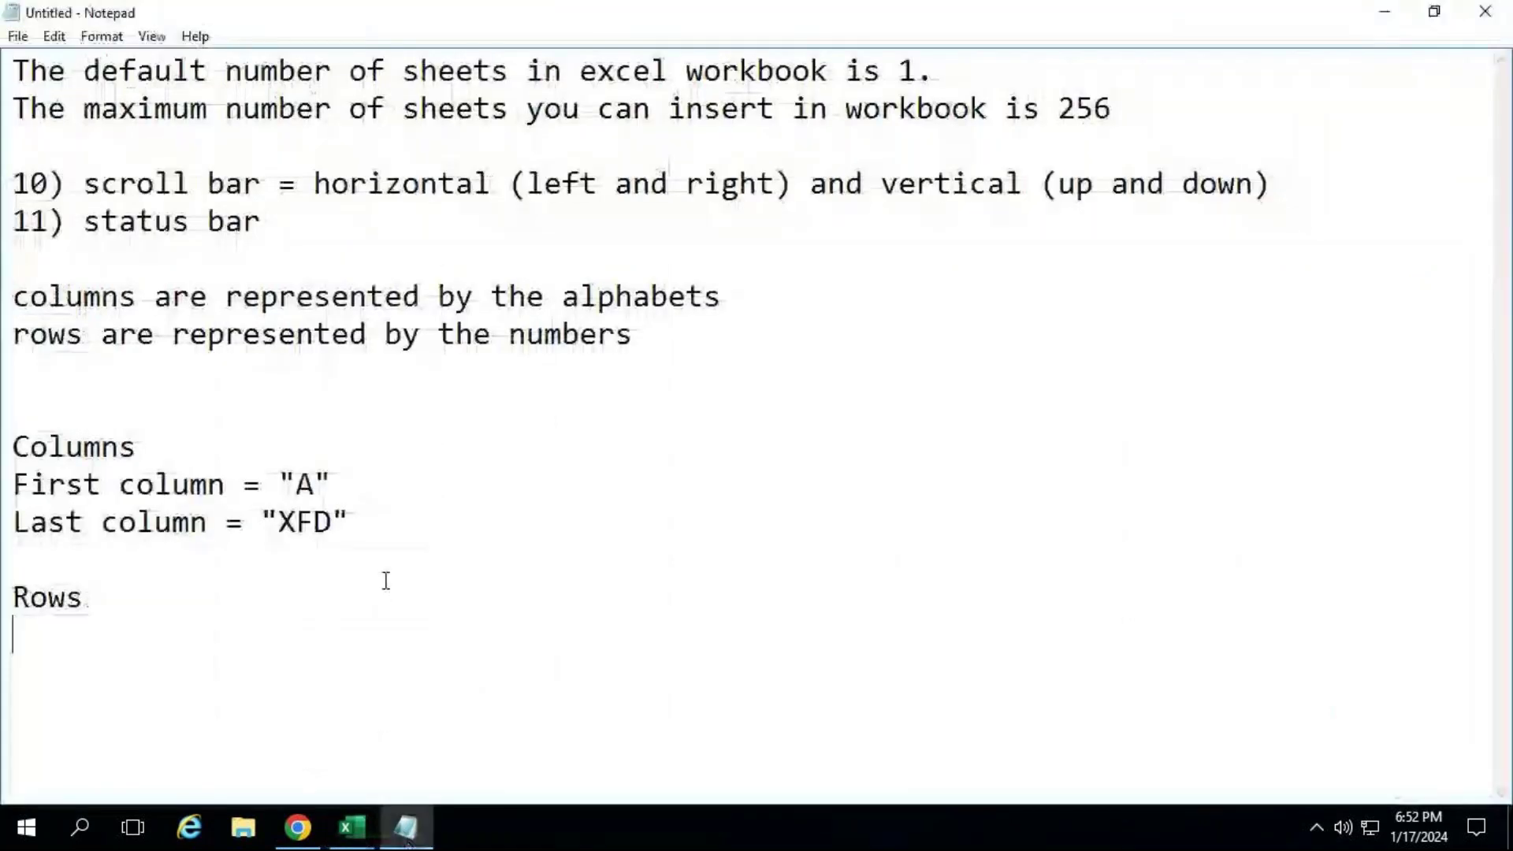
pyautogui.write('First ')
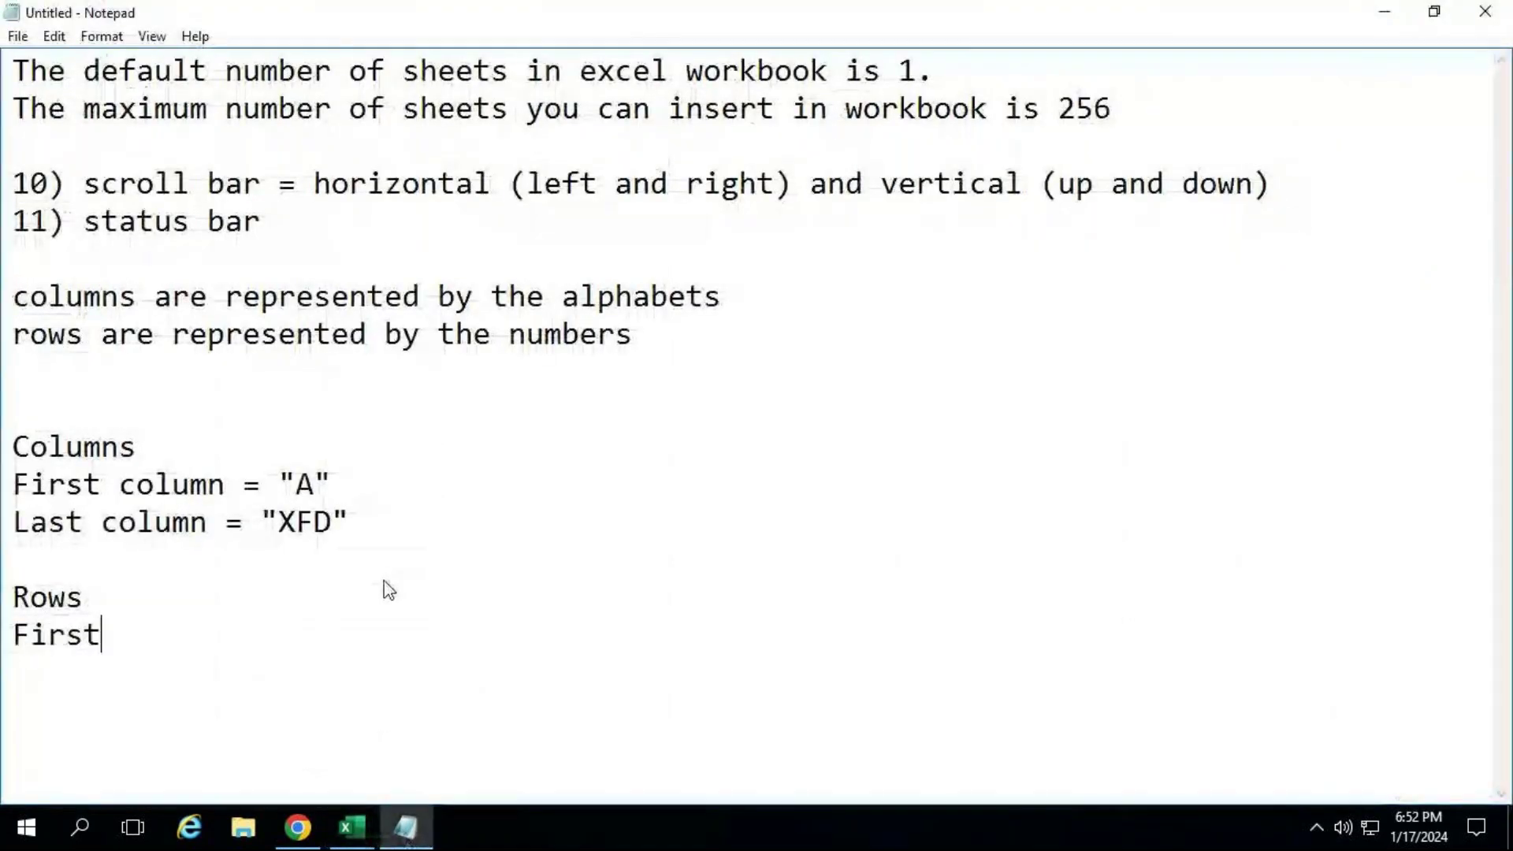
pyautogui.write('row')
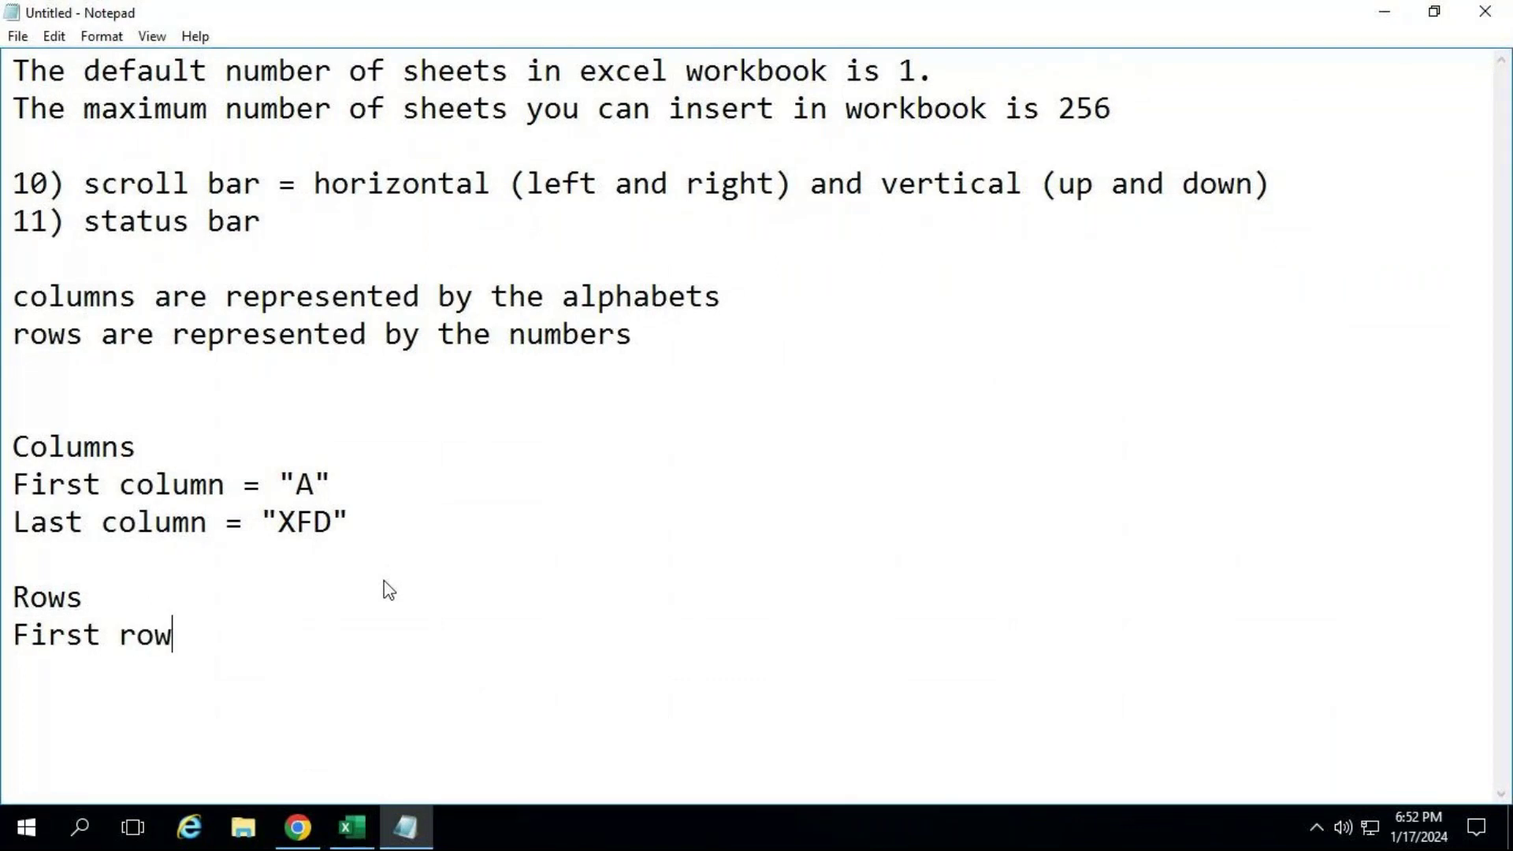
pyautogui.write(' = "1"')
pyautogui.press('Return')
pyautogui.write('\\')
pyautogui.press('BackSpace')
pyautogui.write('Last row ')
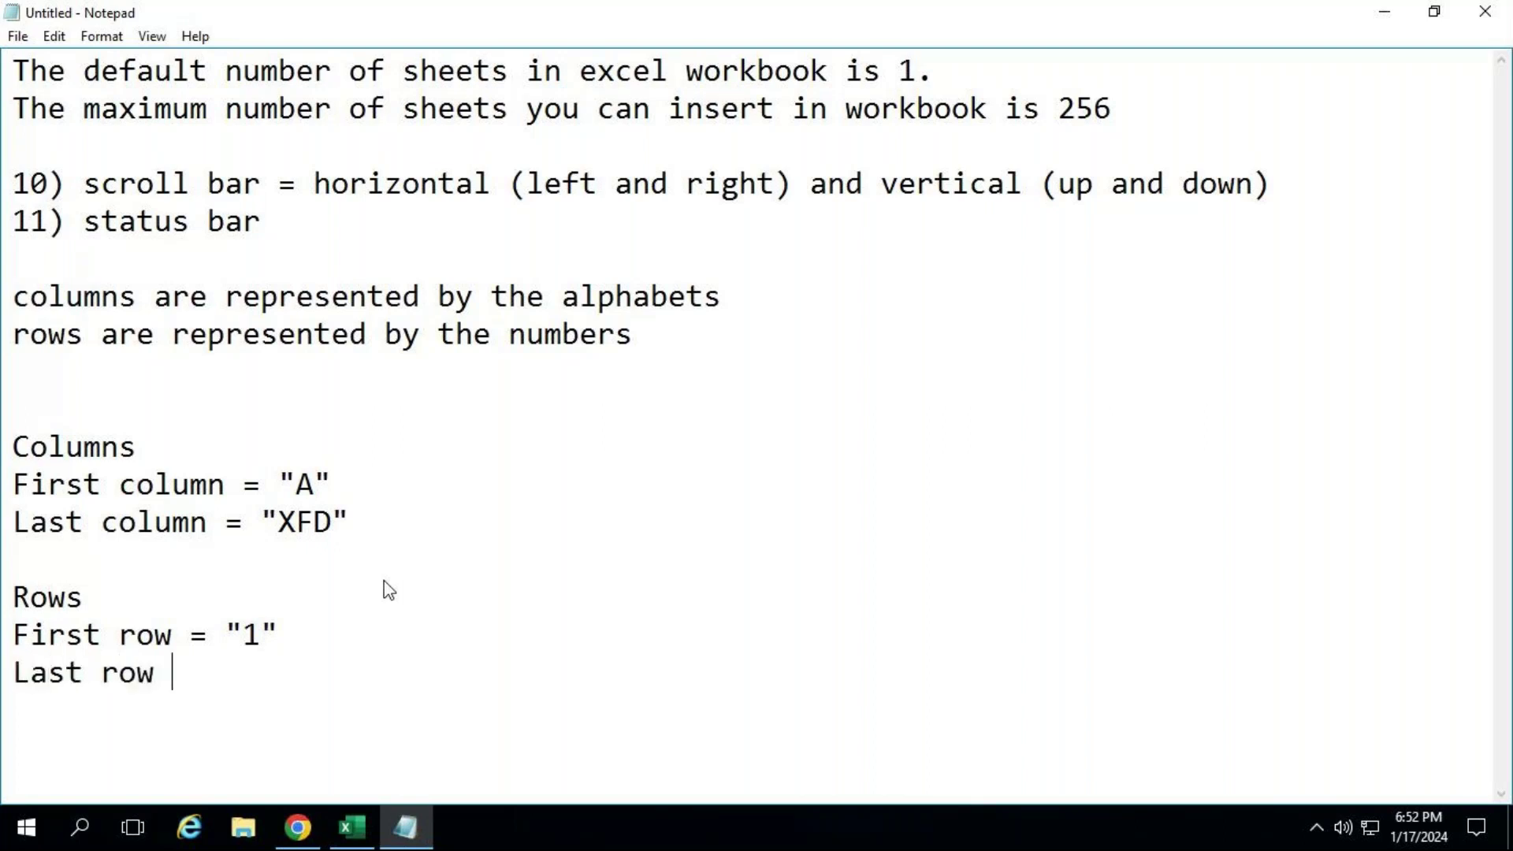
pyautogui.write('= "10,48,5')
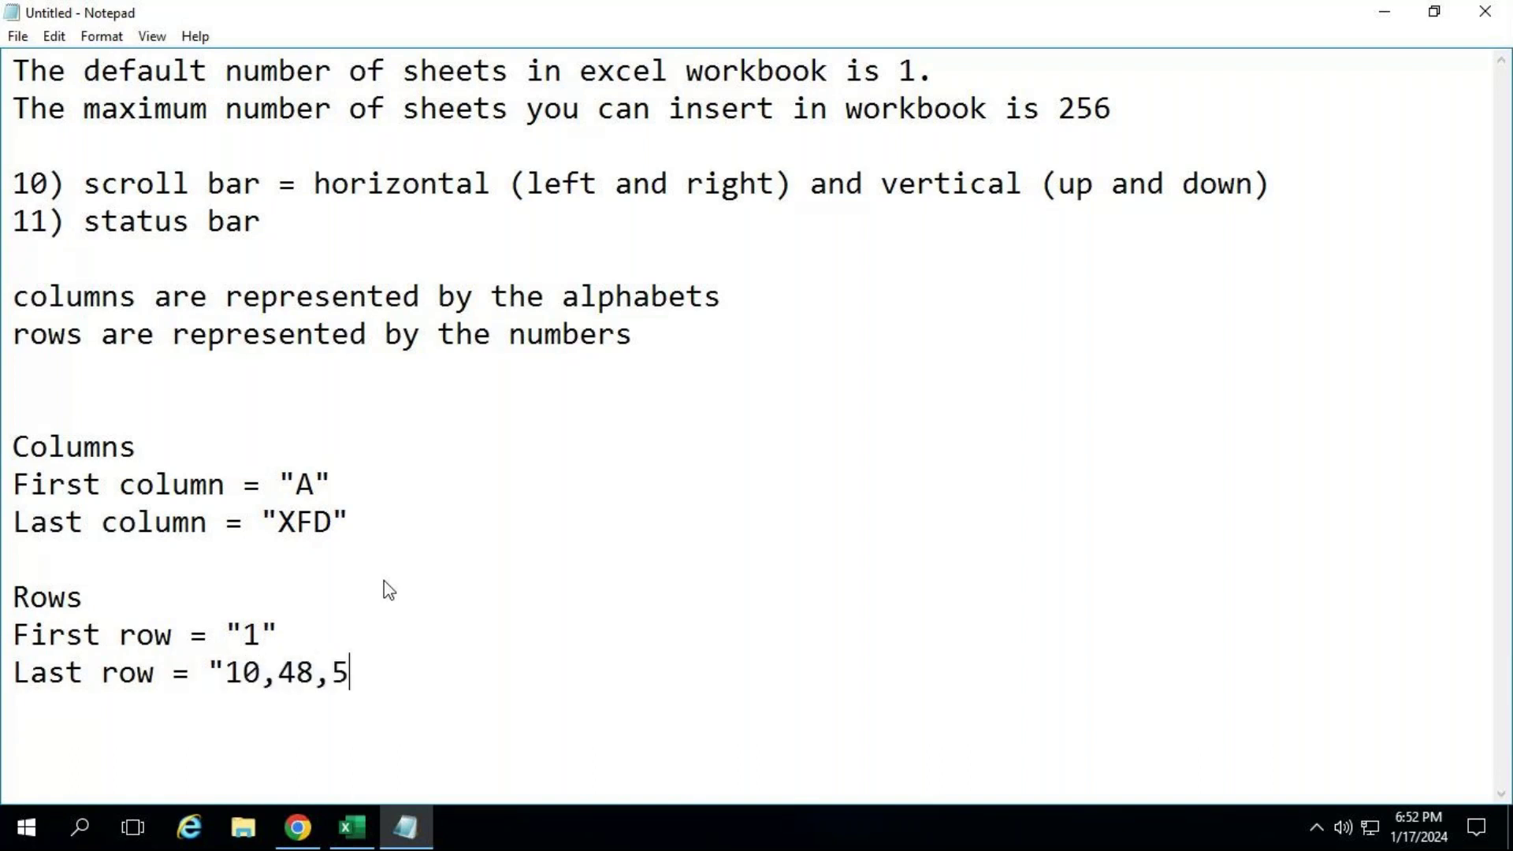
pyautogui.write('76"')
pyautogui.press('Return')
# Append "(CTRL + Right arrow)" to the end of the "Last column" line.
pyautogui.click(398, 511)
pyautogui.write('(CTRL +')
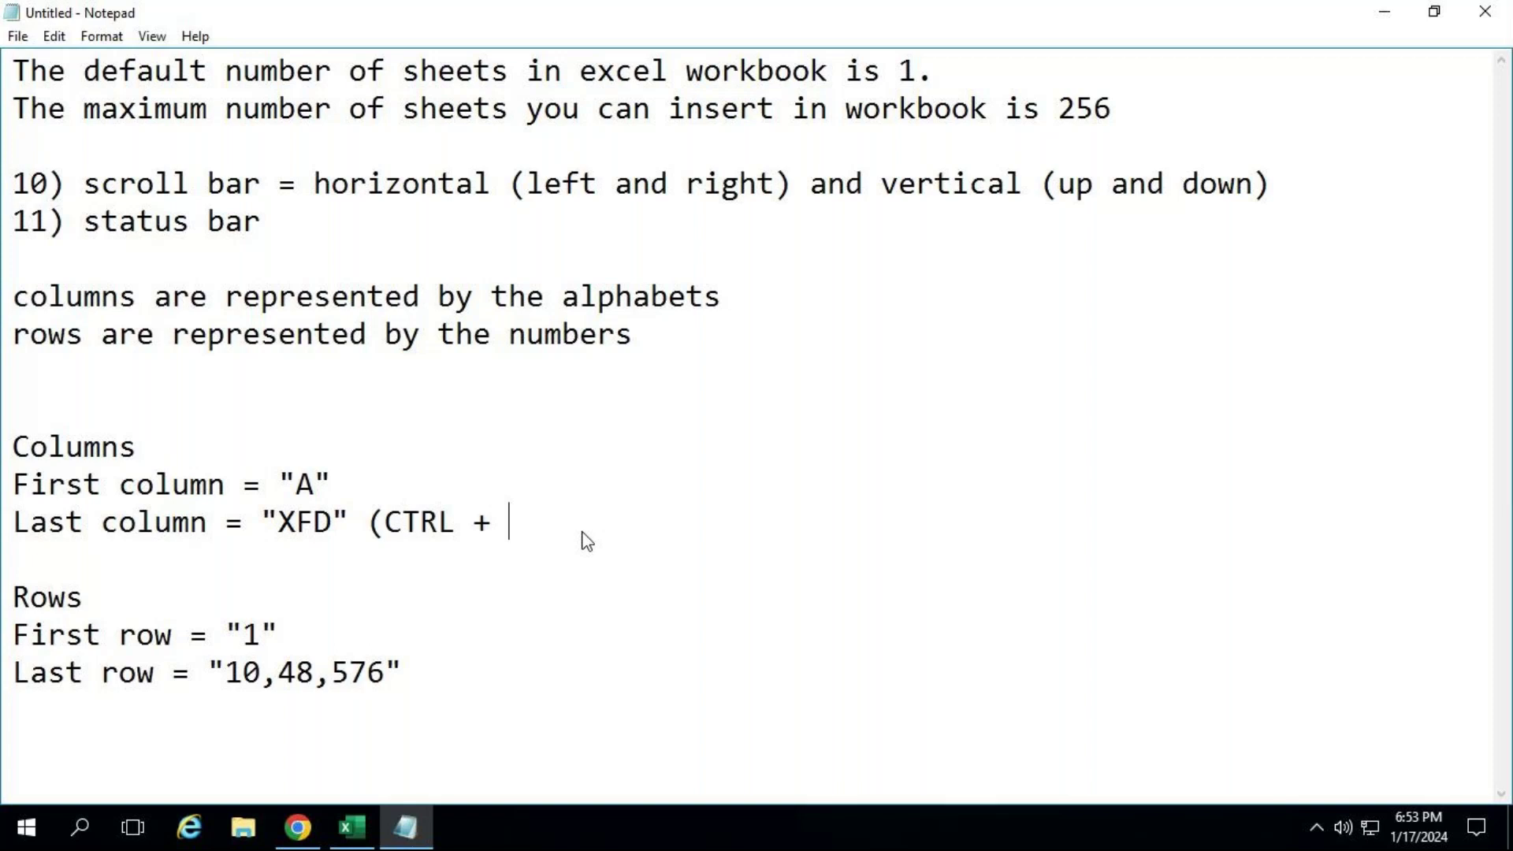
pyautogui.write(' Right a')
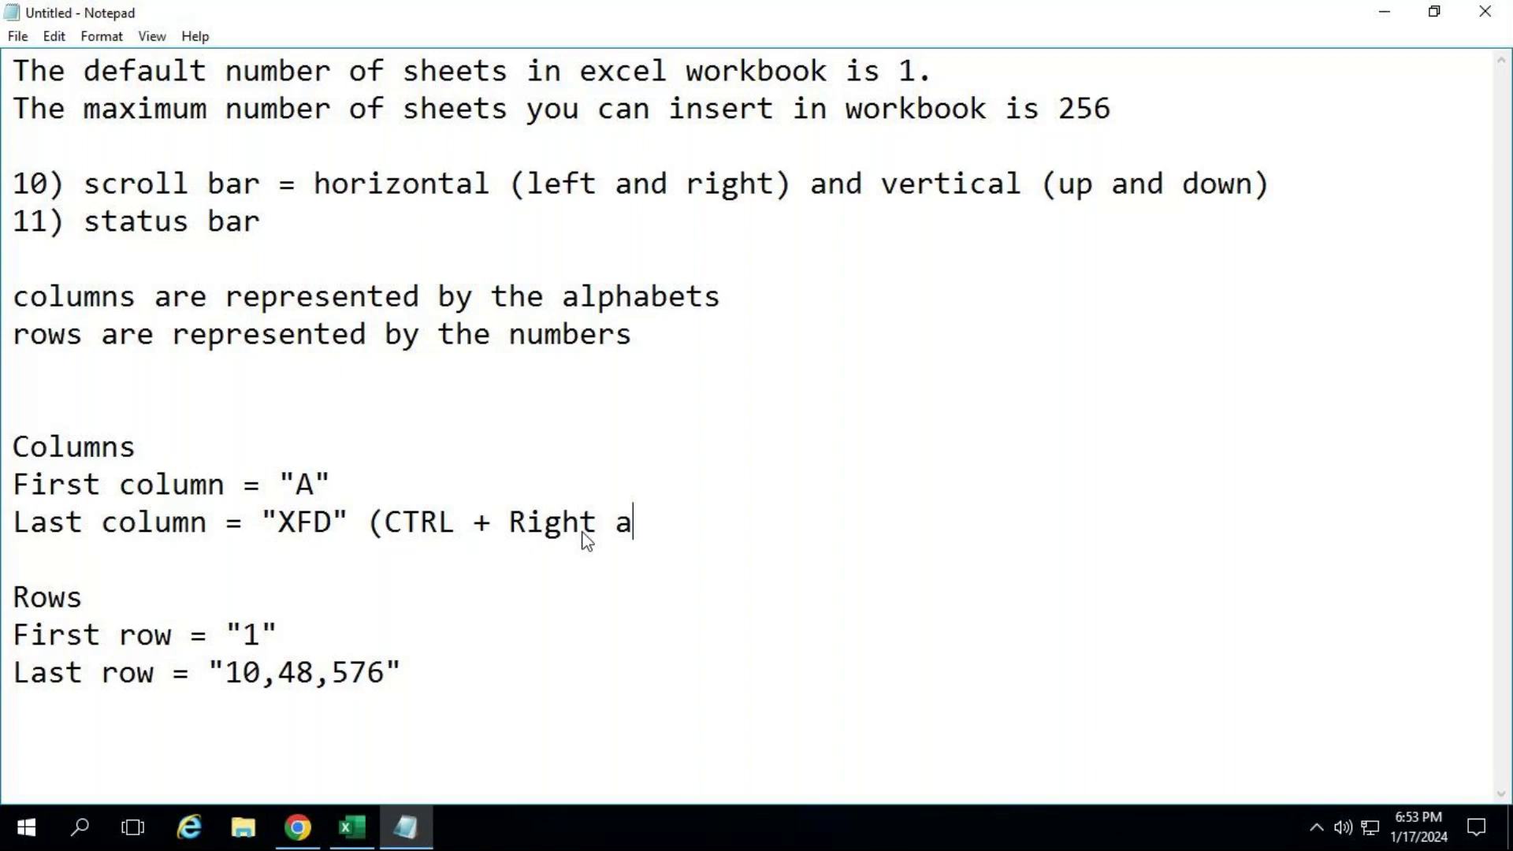
pyautogui.write('rrow)')
# Append "(CTRL + Down arrow)" to the end of the "Last row" line.
pyautogui.click(448, 665)
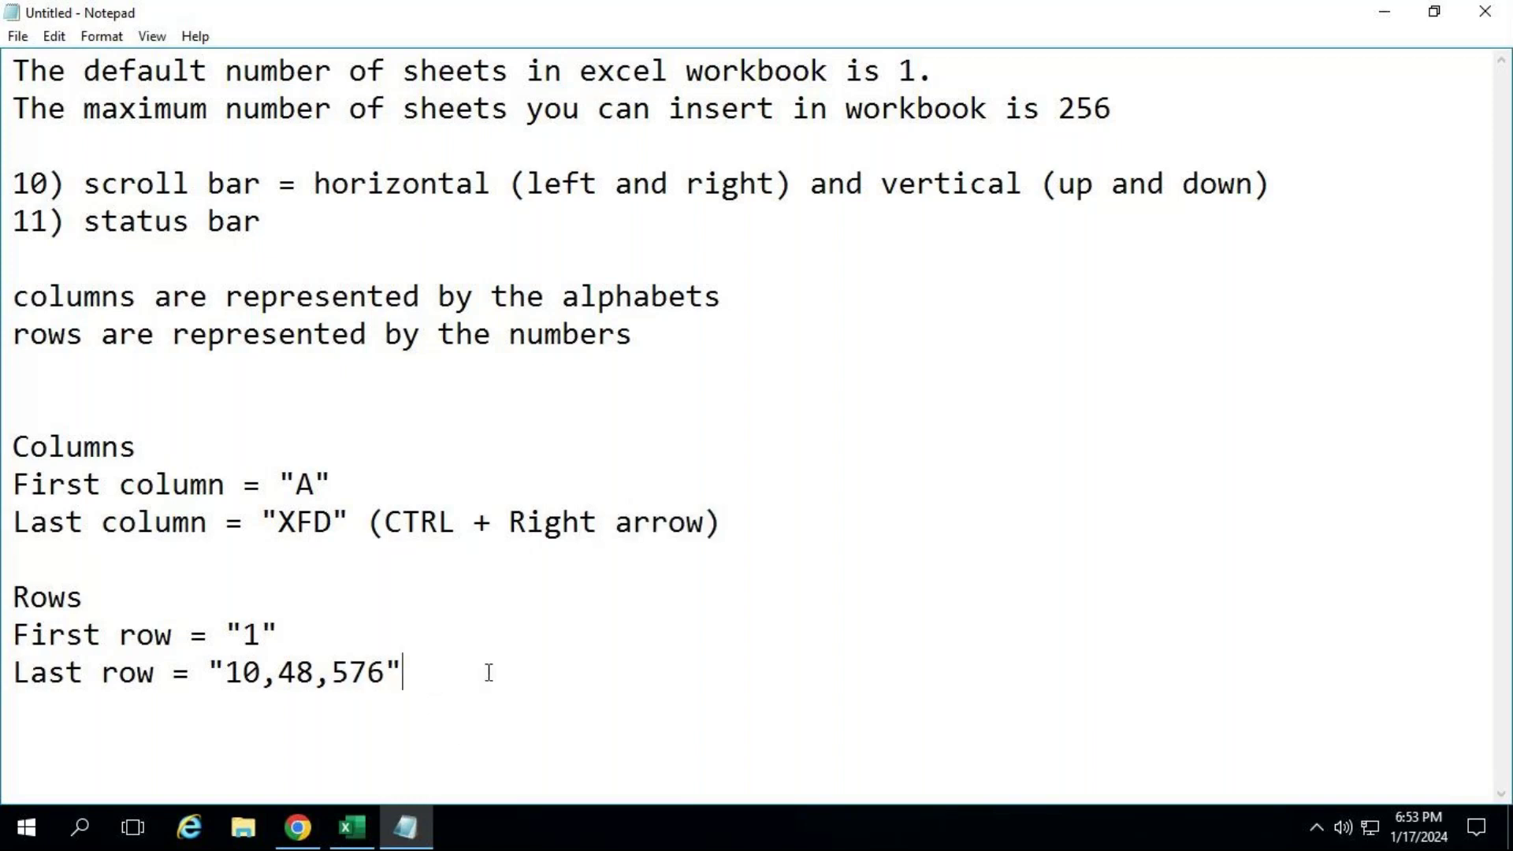
pyautogui.write('(CTRL + D')
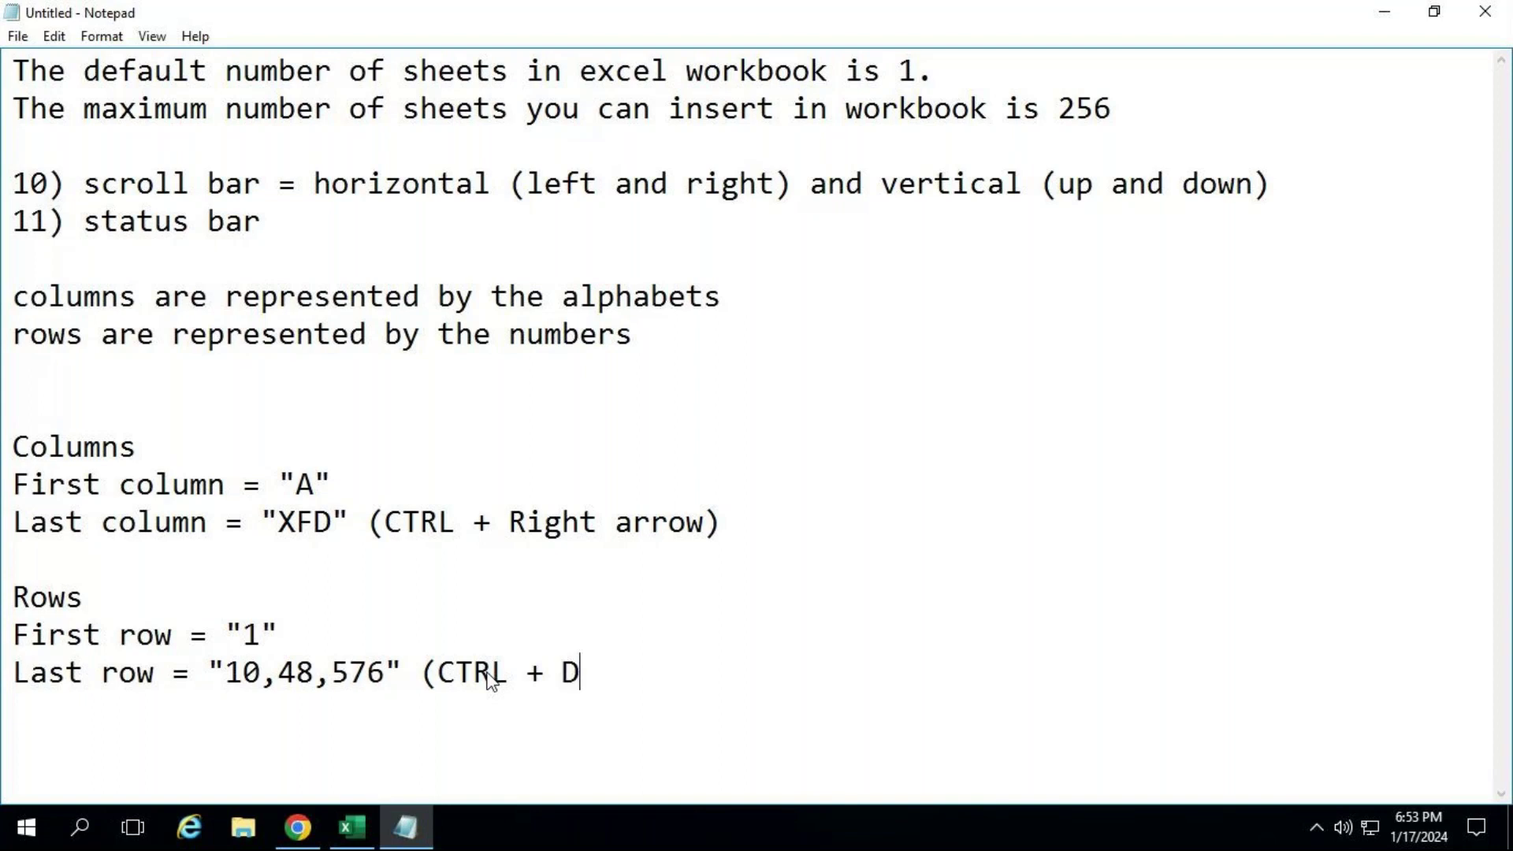
pyautogui.write('own arrow')
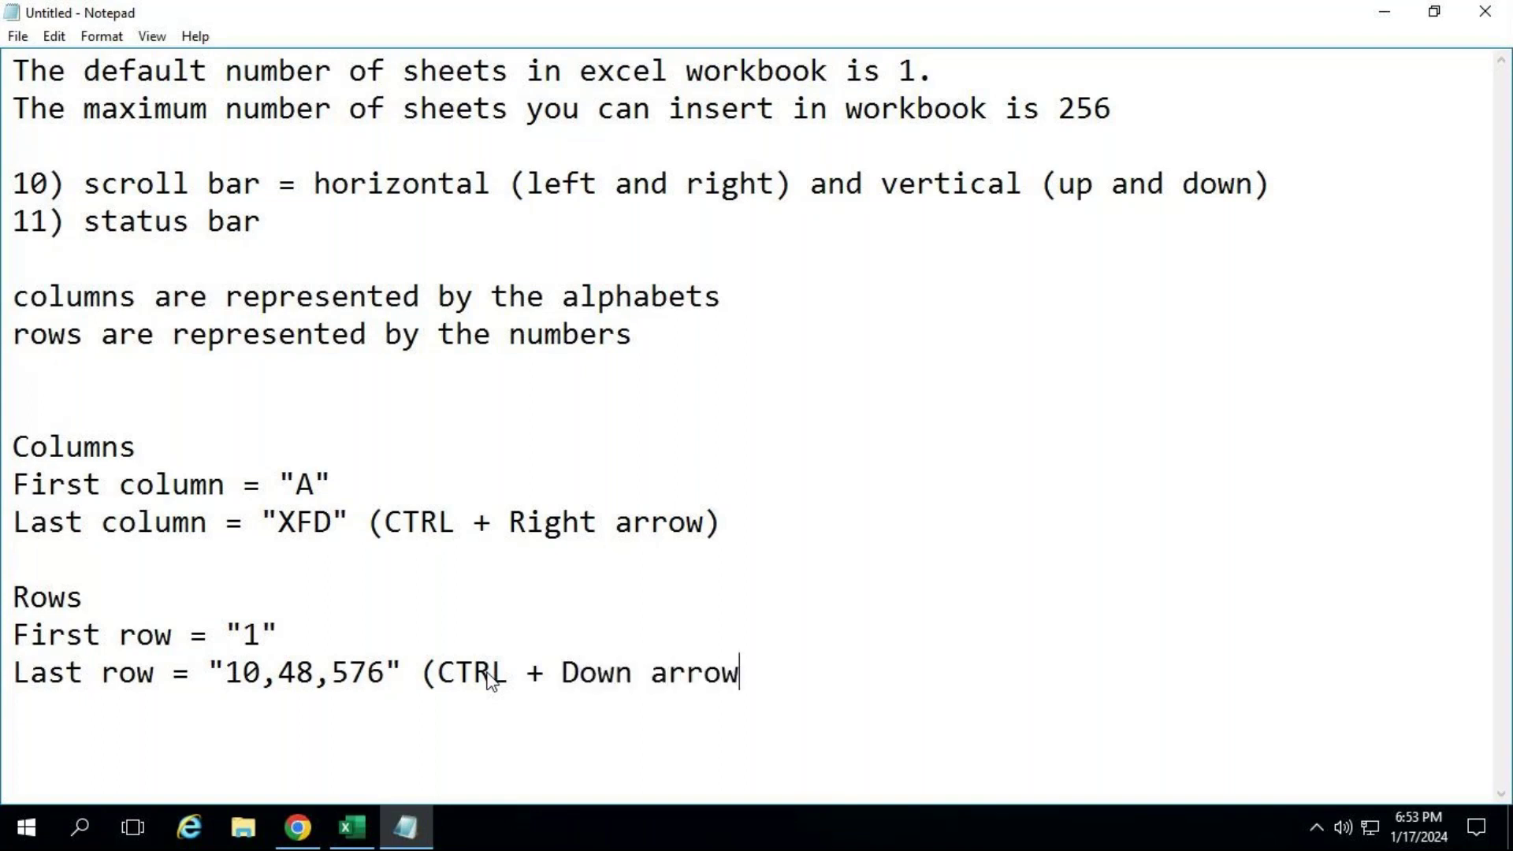
pyautogui.write(')')
# Switch to the Excel workbook and jump along the last row to column A, and up to cell A1 of Sheet4.
pyautogui.click(358, 835)
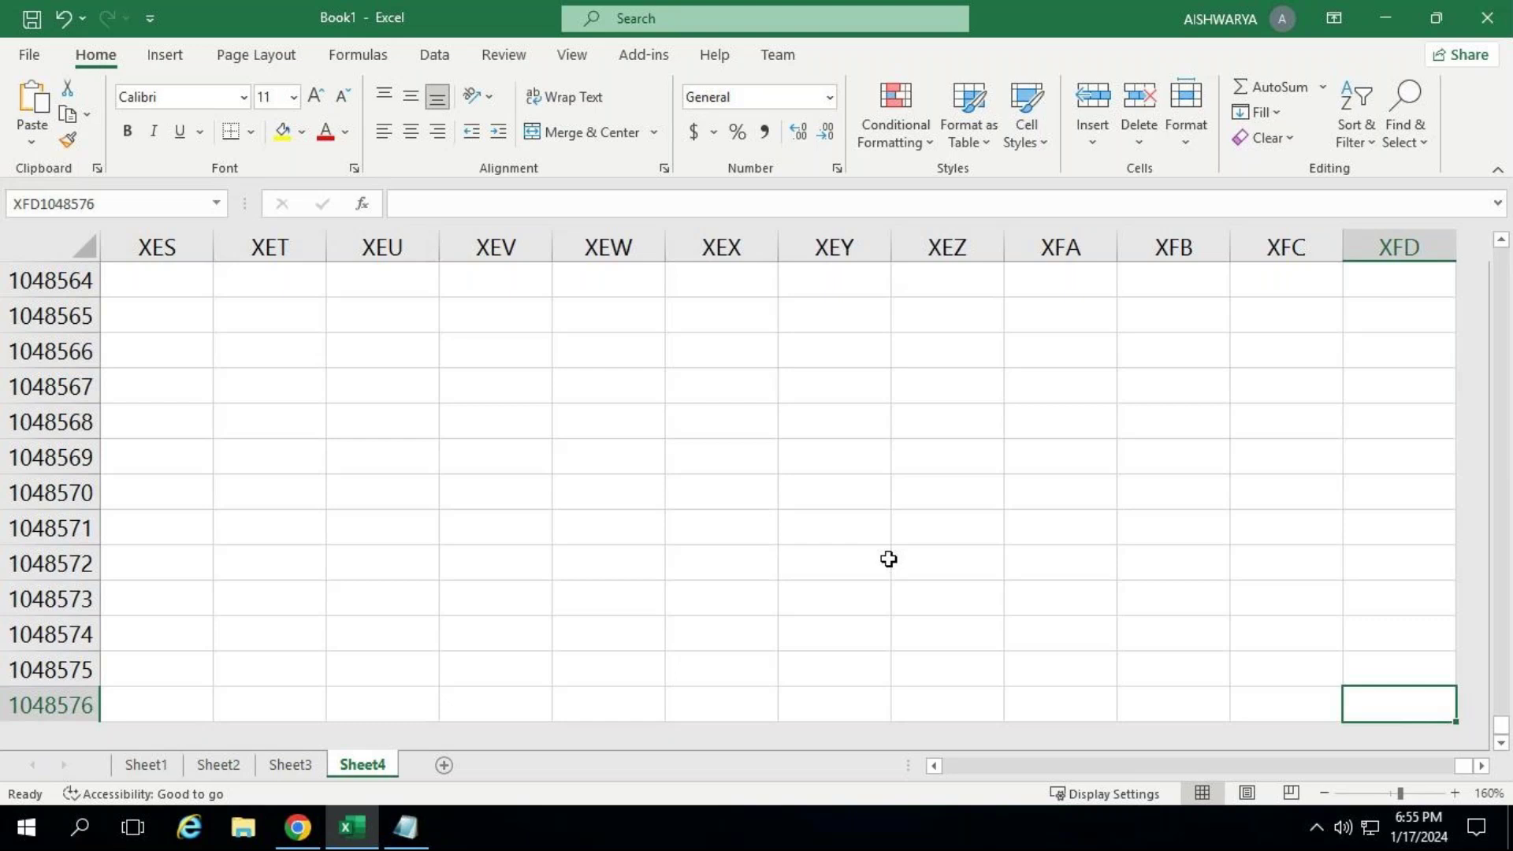
pyautogui.hotkey('ctrl', 'Left')
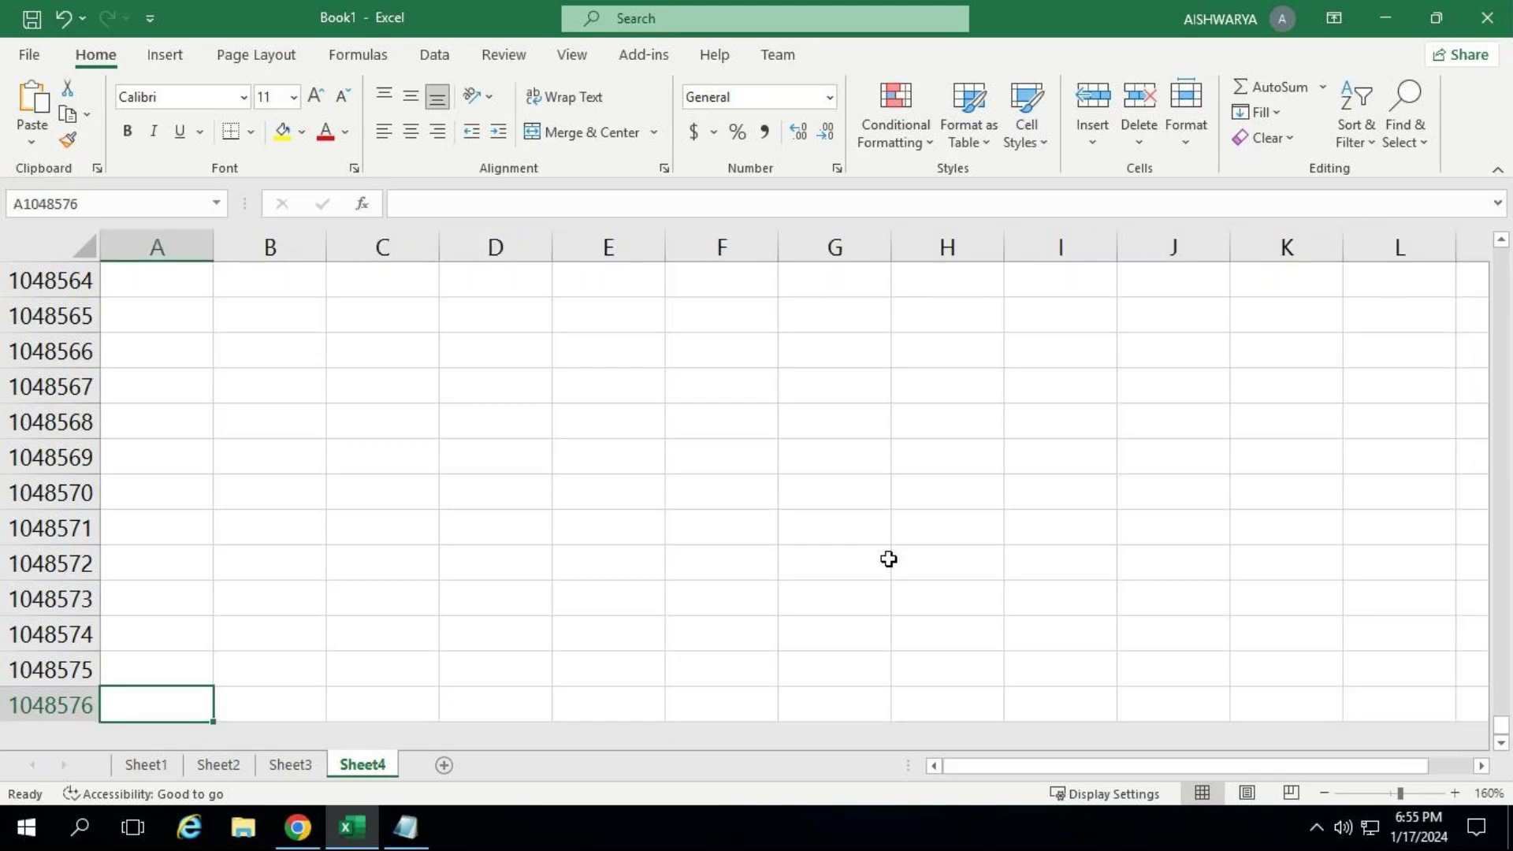
pyautogui.hotkey('ctrl', 'Up')
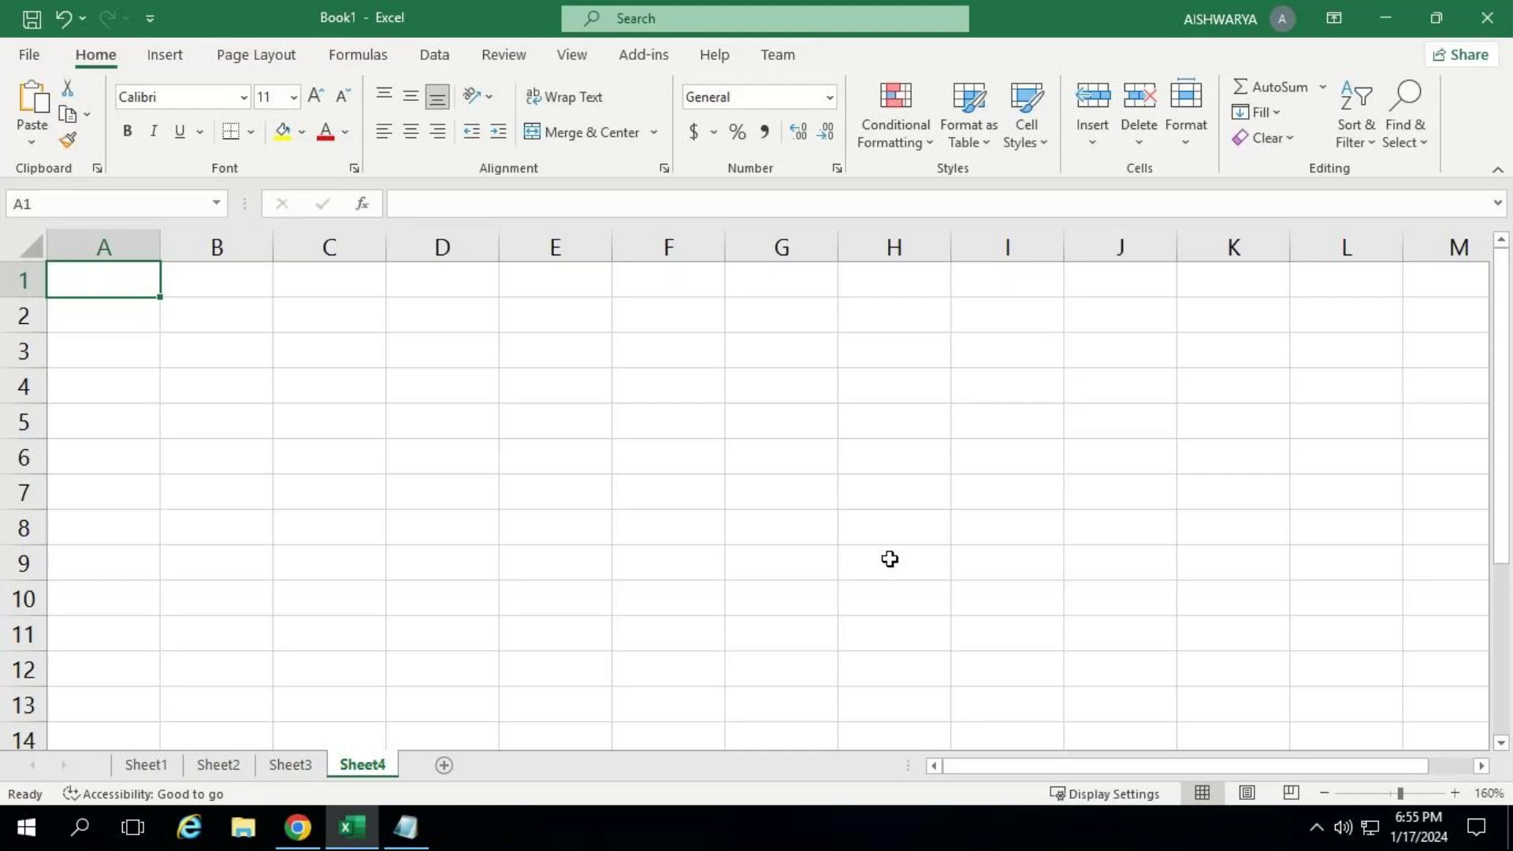
# Select cells B2, D2 and D3 one after another to demonstrate individual cells.
pyautogui.click(263, 317)
pyautogui.click(410, 320)
pyautogui.click(425, 355)
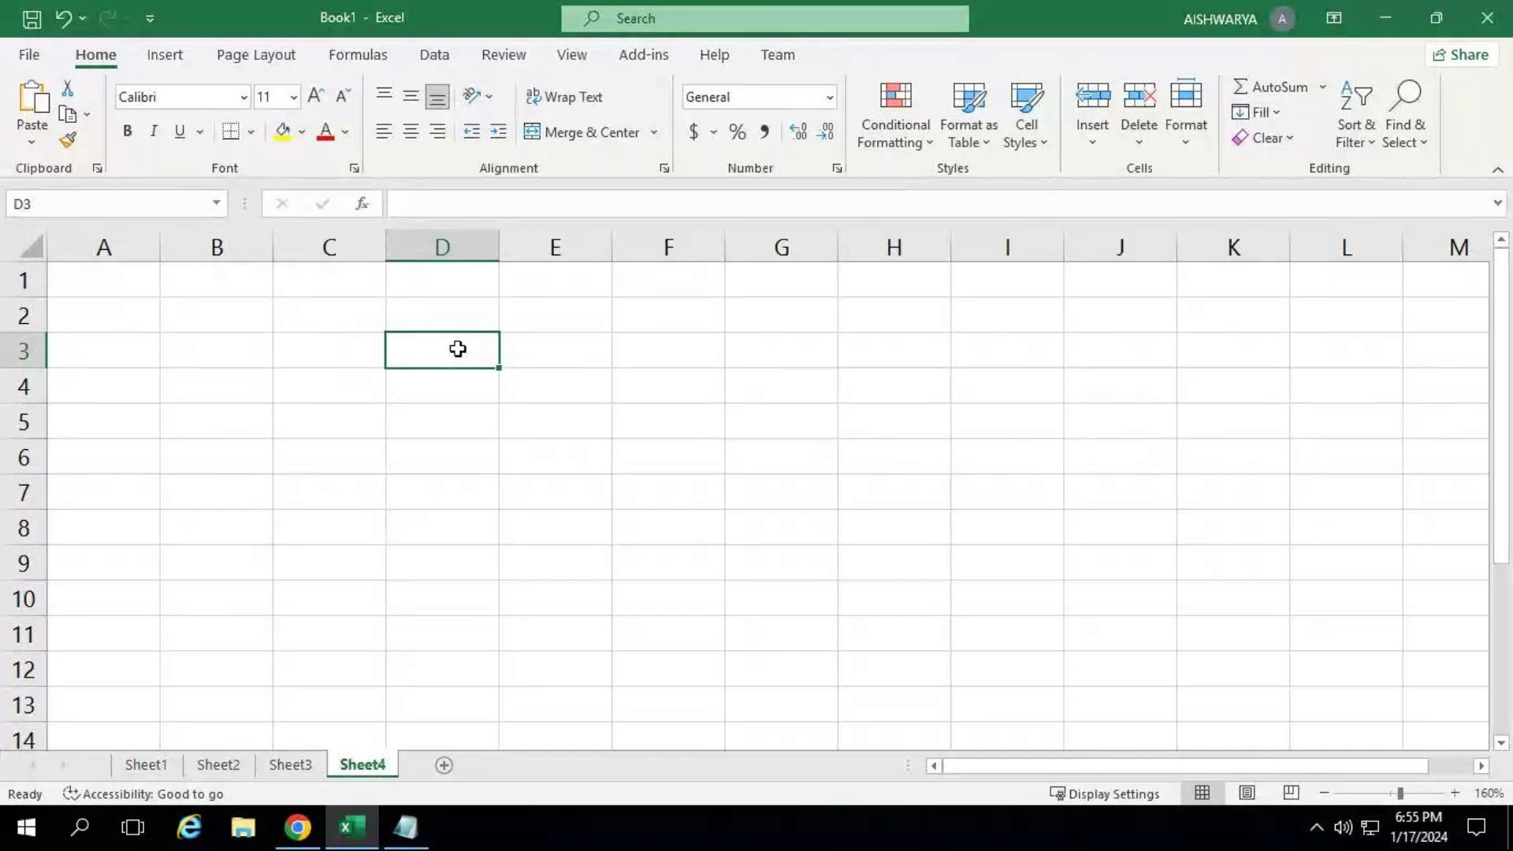
# Switch to the Notepad document and add, after a blank line, 'The intersection of both row and column is called as a "cell"'.
pyautogui.hotkey('alt', 'Tab')
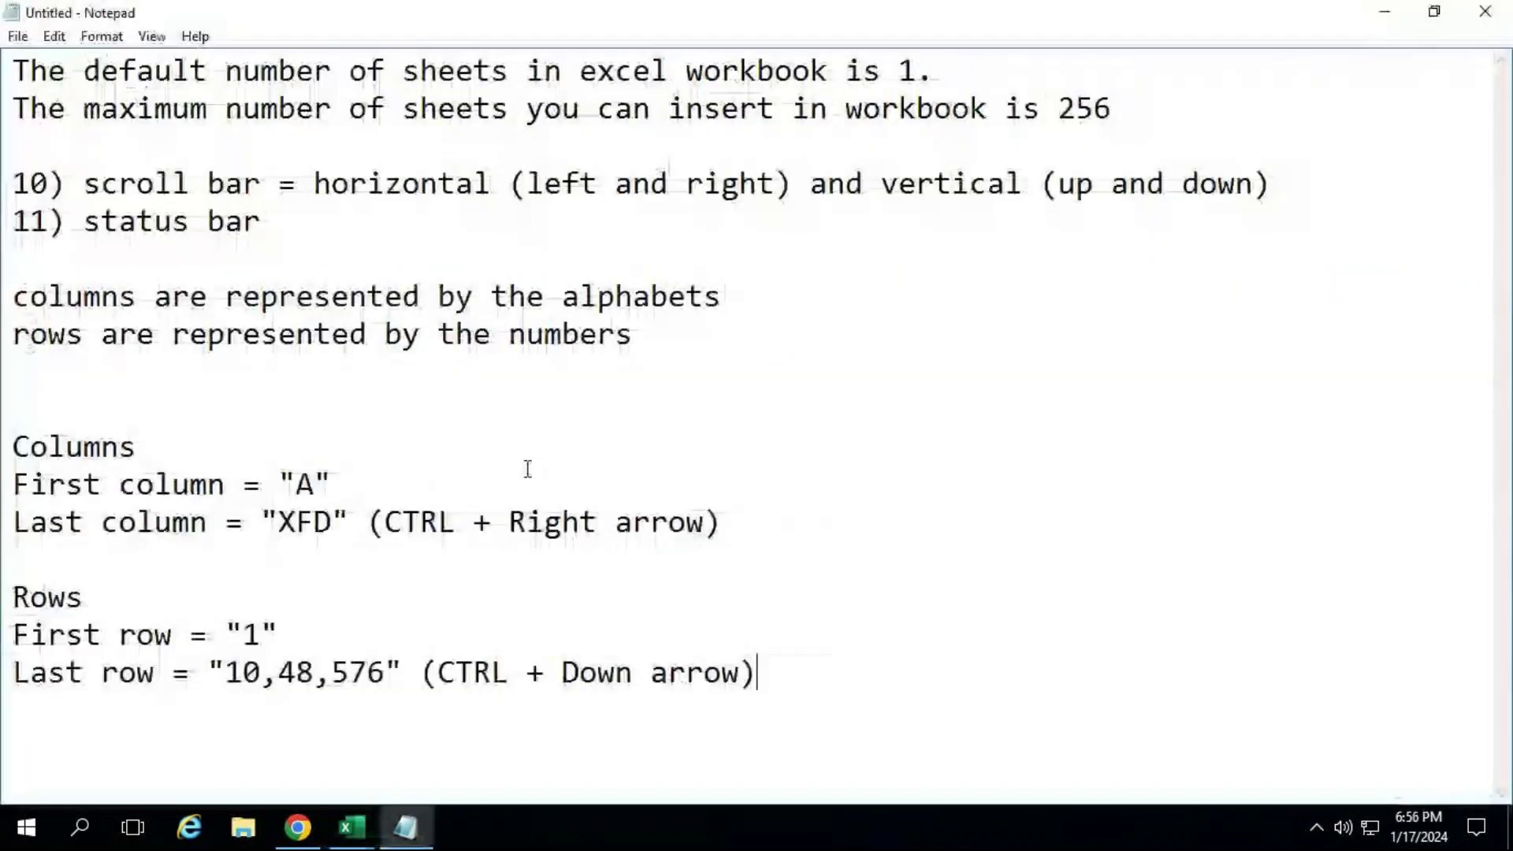
pyautogui.press('Return')
pyautogui.press('Return')
pyautogui.write('The ')
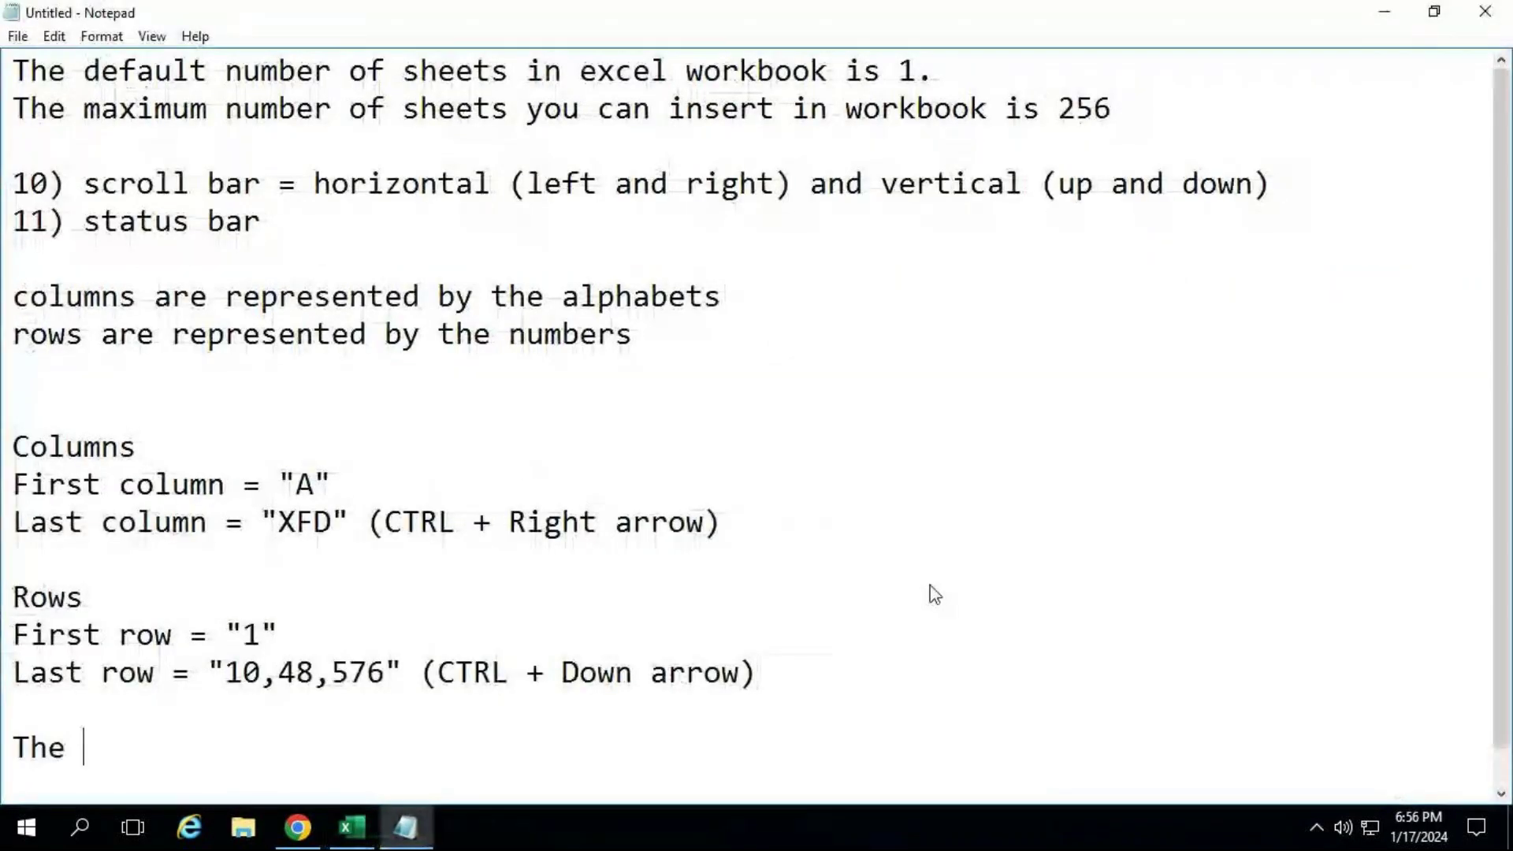
pyautogui.write('intersec')
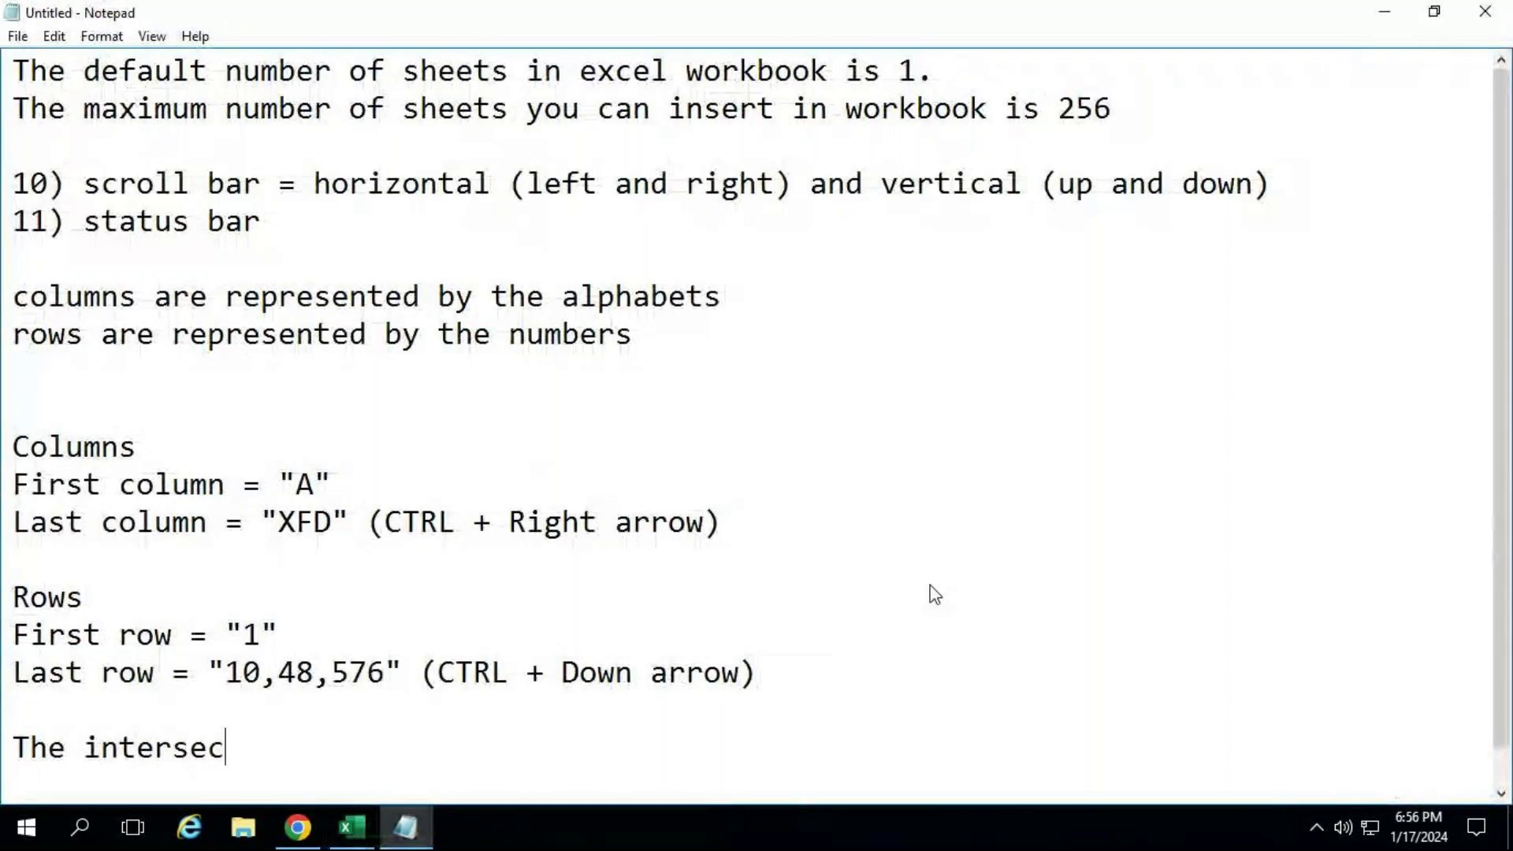
pyautogui.write('tion of both ')
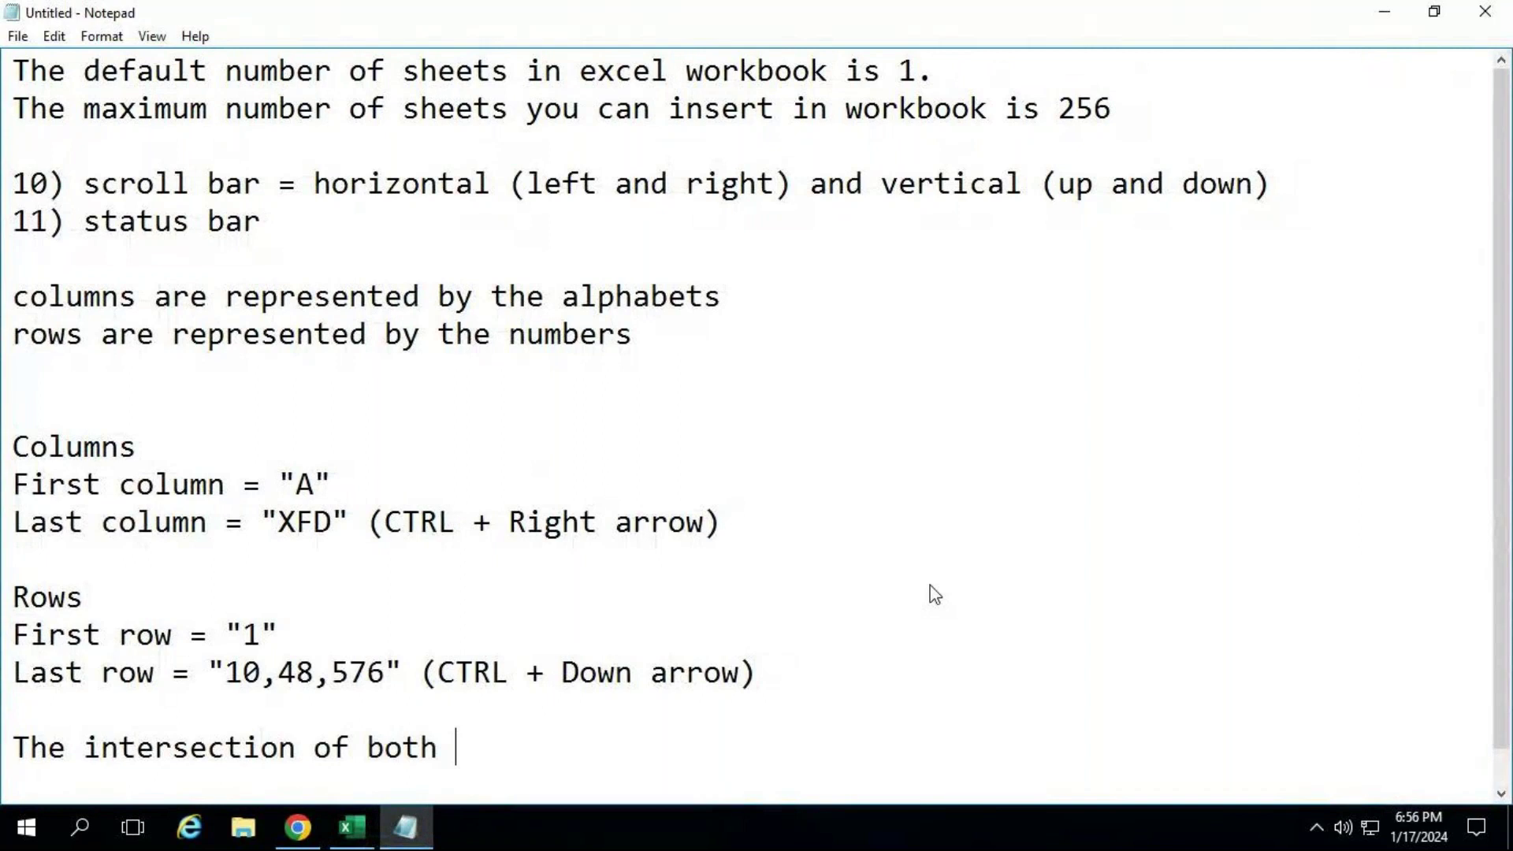
pyautogui.write('row and ')
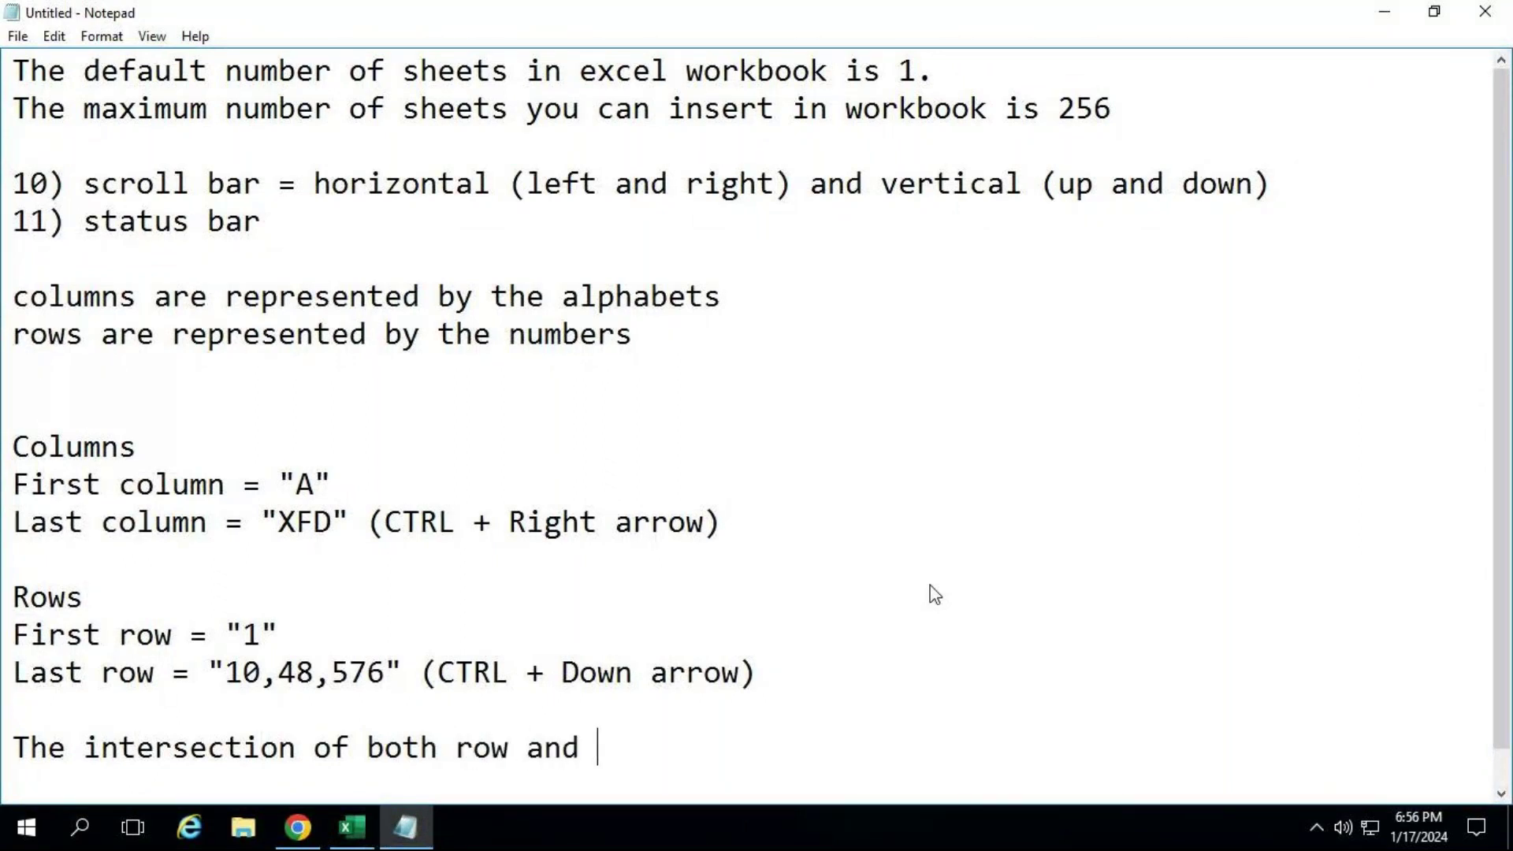
pyautogui.write('column is a')
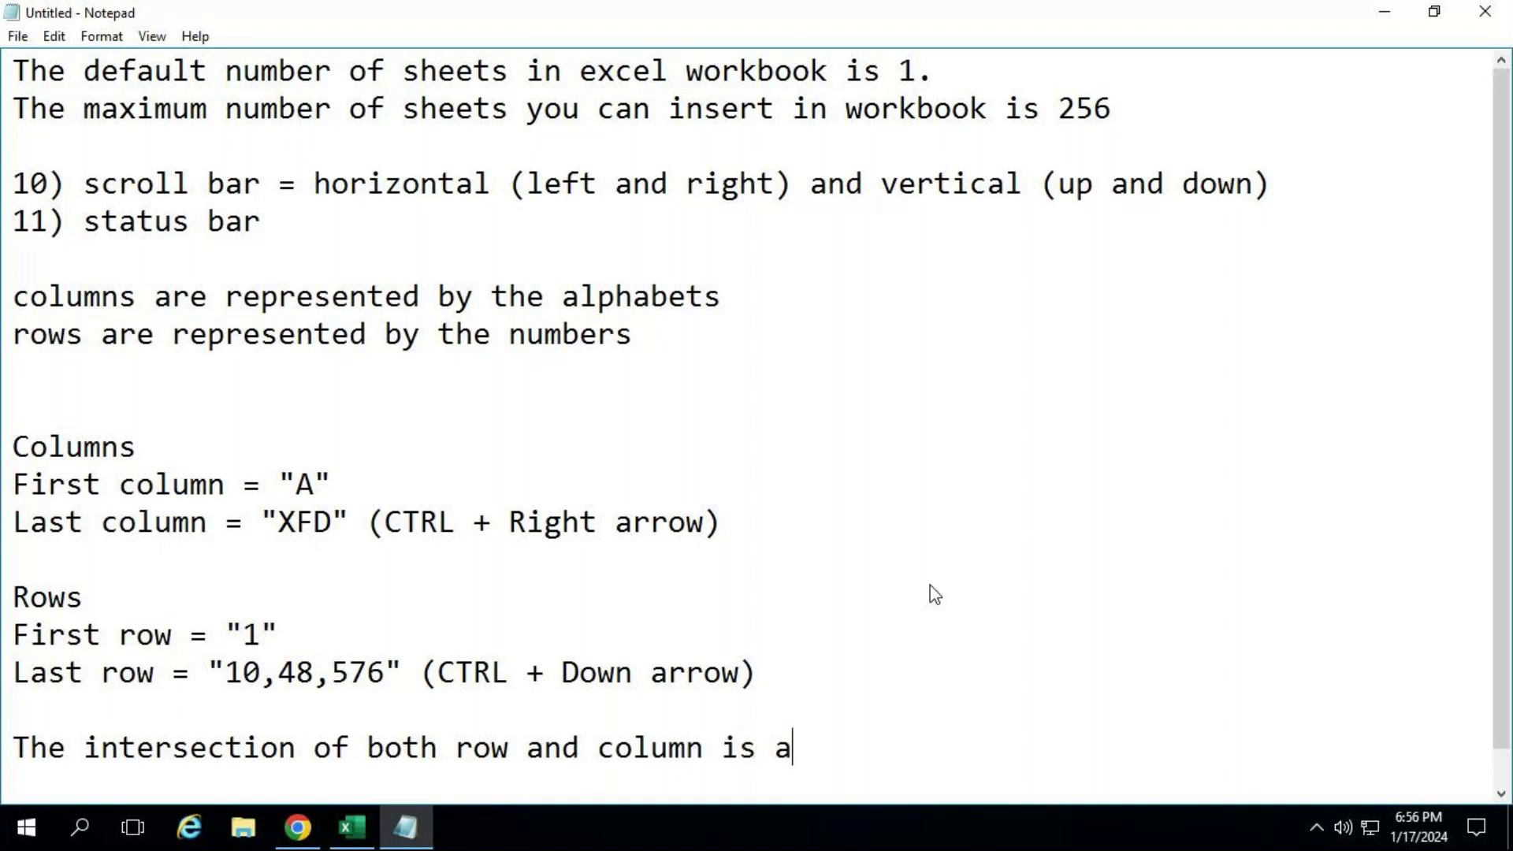
pyautogui.press('BackSpace')
pyautogui.write('called as a')
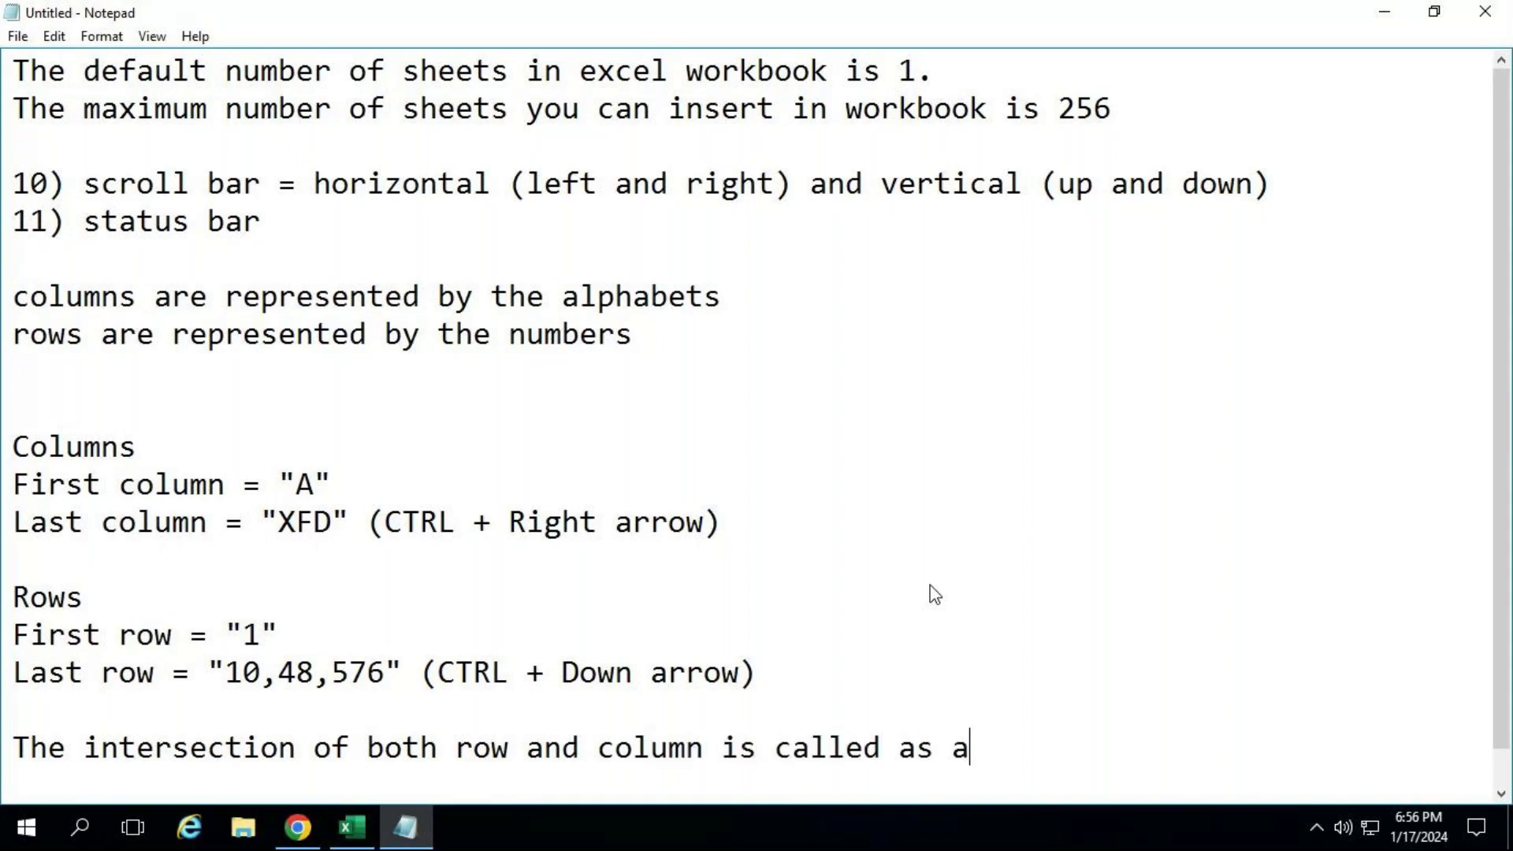
pyautogui.write(' cell"')
pyautogui.press('Left')
pyautogui.press('Left')
pyautogui.press('Left')
pyautogui.press('Left')
pyautogui.press('Left')
pyautogui.write('"')
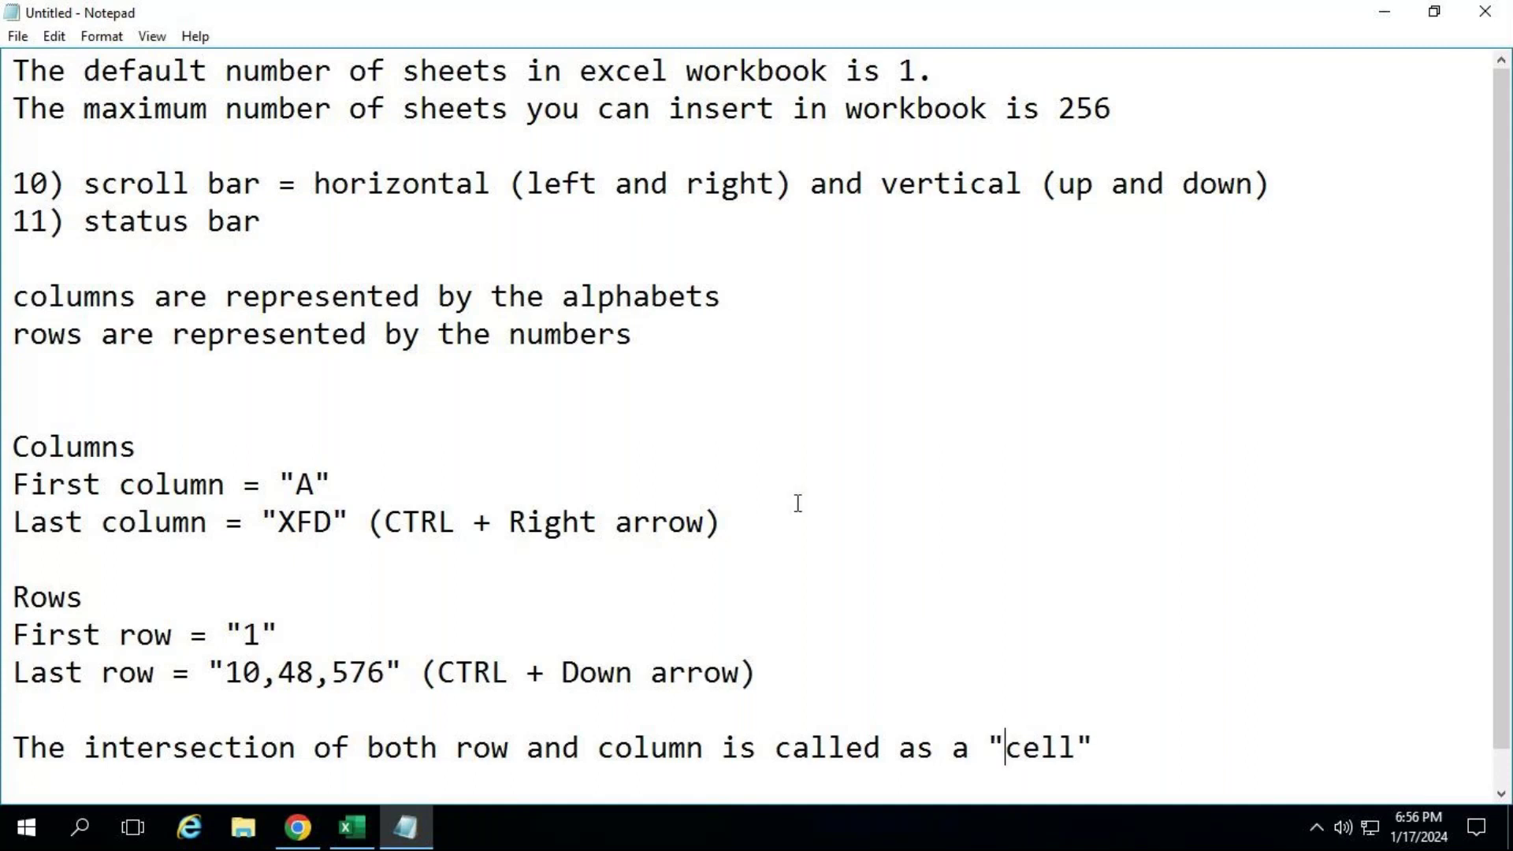
# Write "cell is represented by cell address" on a new line below the cell definition, and start another line.
pyautogui.press('Up')
pyautogui.click(1110, 752)
pyautogui.press('Return')
pyautogui.write('cell ')
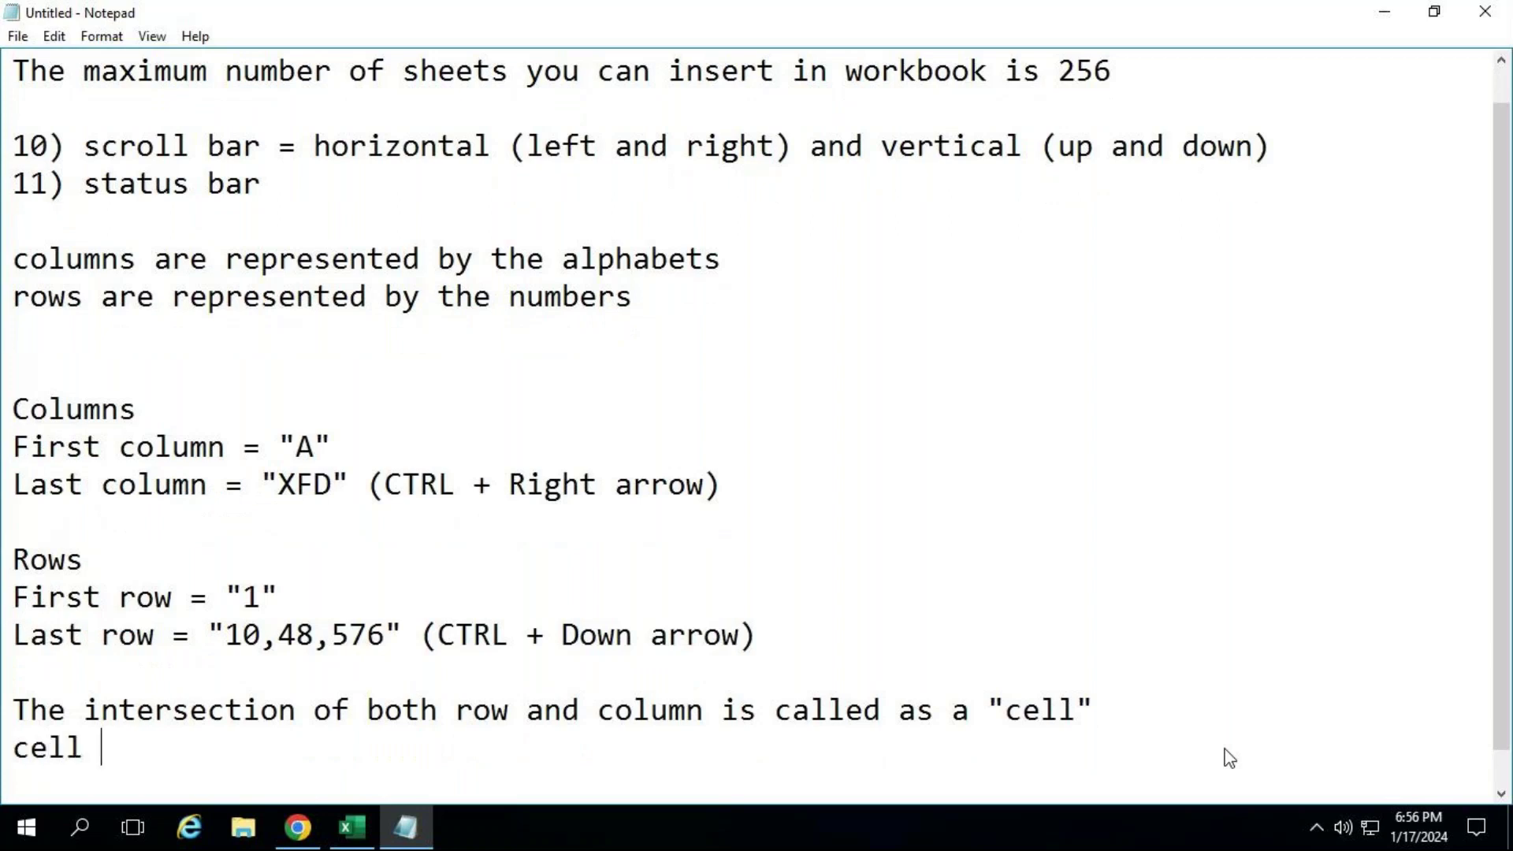
pyautogui.write('is repr')
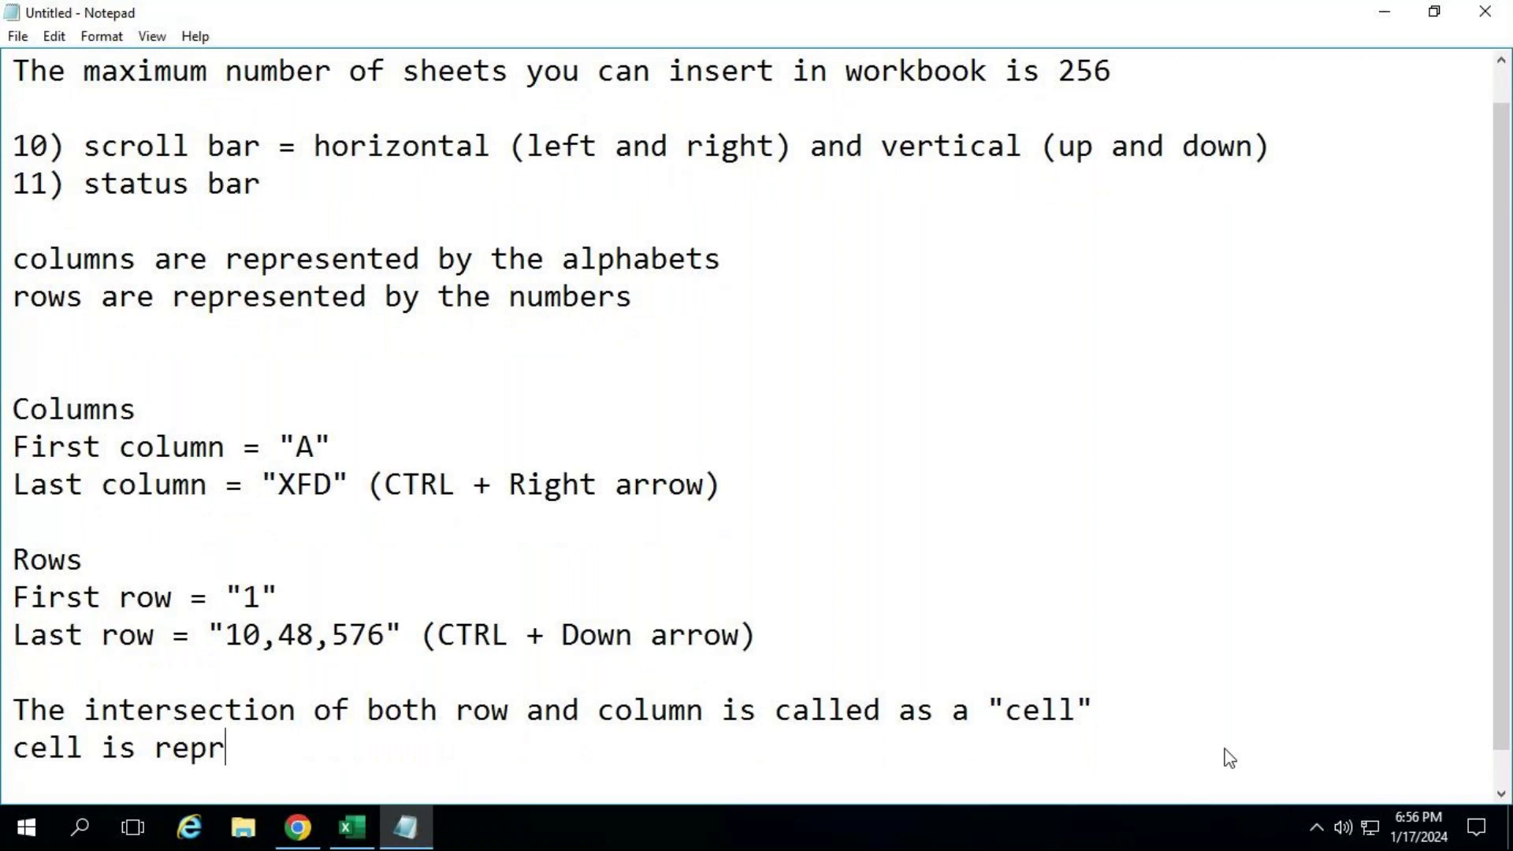
pyautogui.write('esented by cell address')
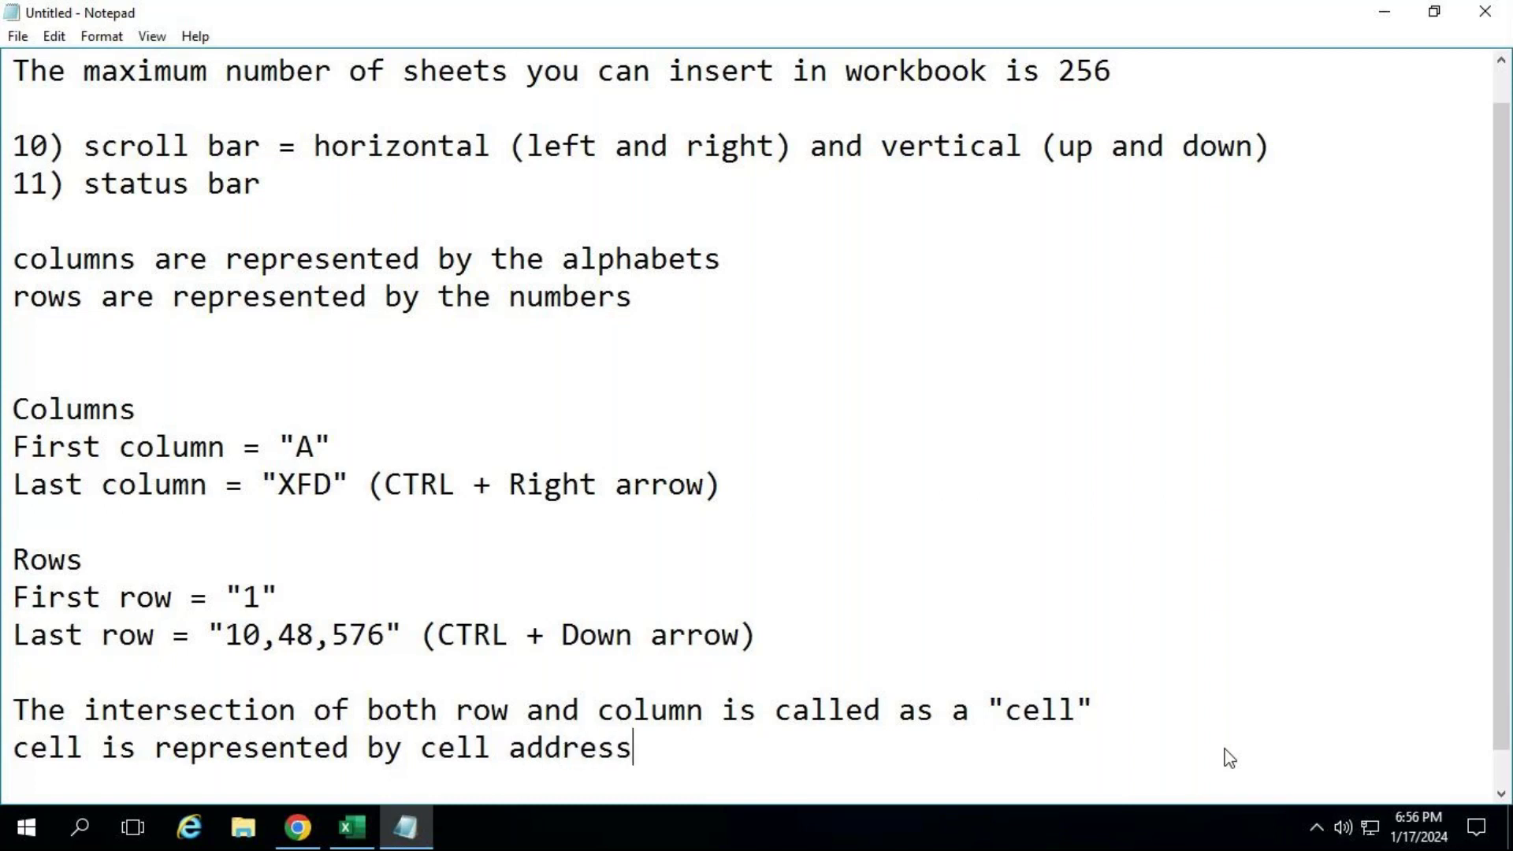
pyautogui.press('Return')
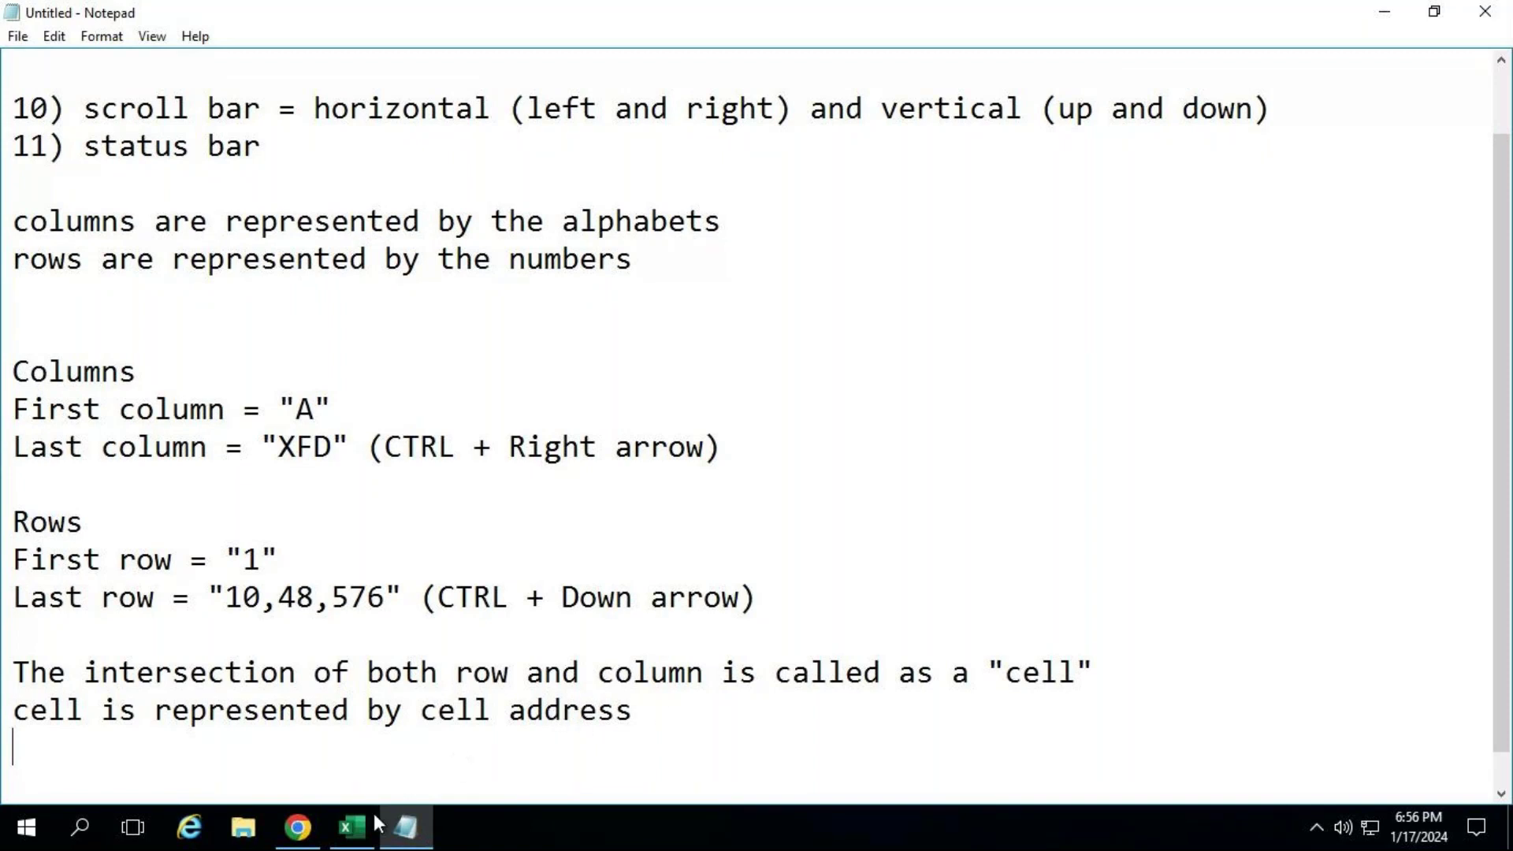
# Switch to the Excel workbook and select cell D4 on Sheet4.
pyautogui.moveTo(351, 828)
pyautogui.click(429, 713)
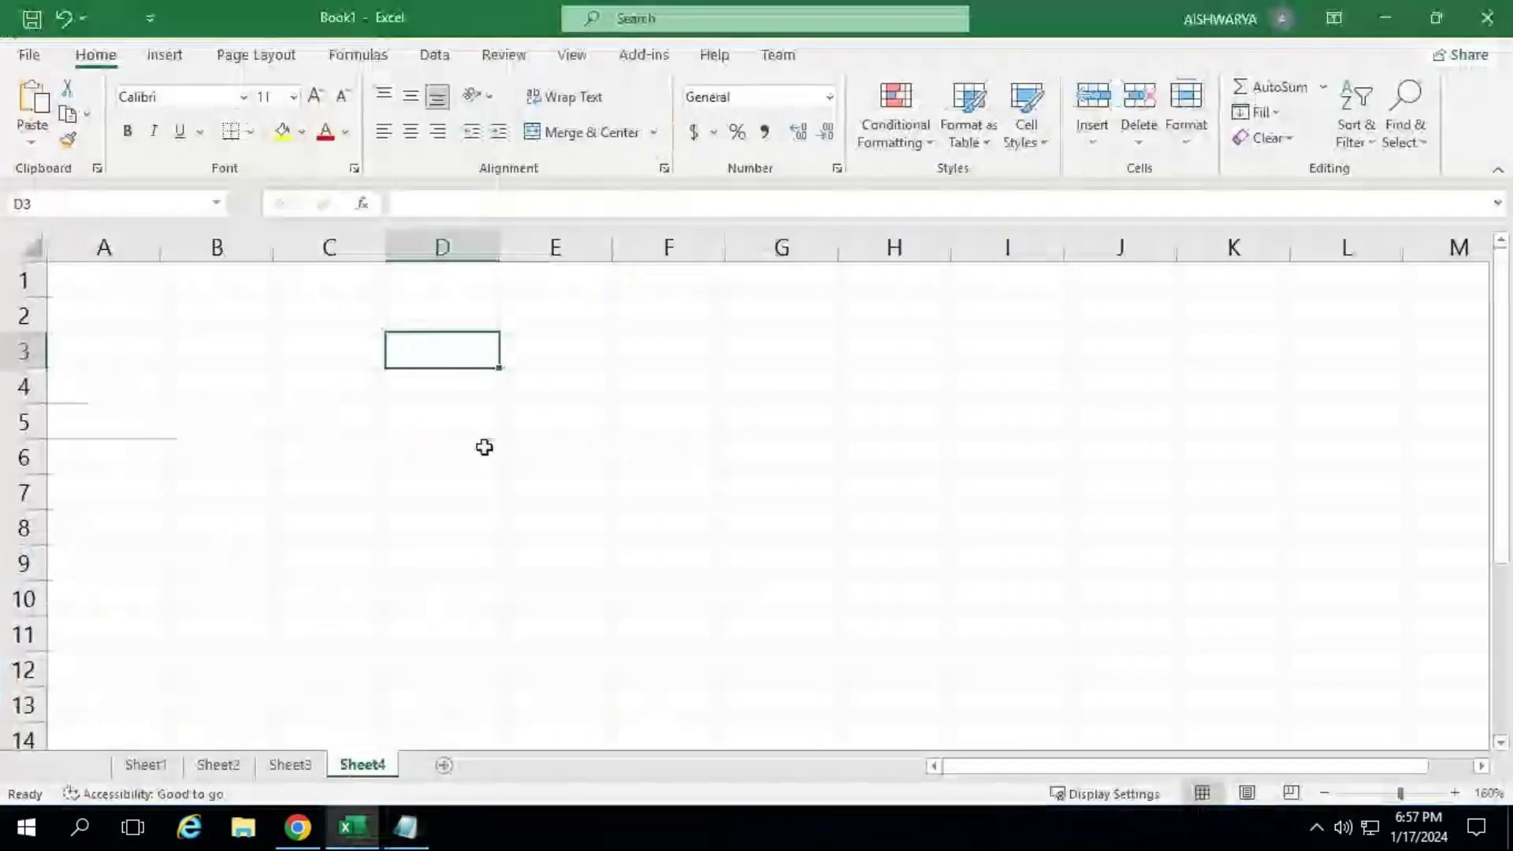
pyautogui.click(439, 382)
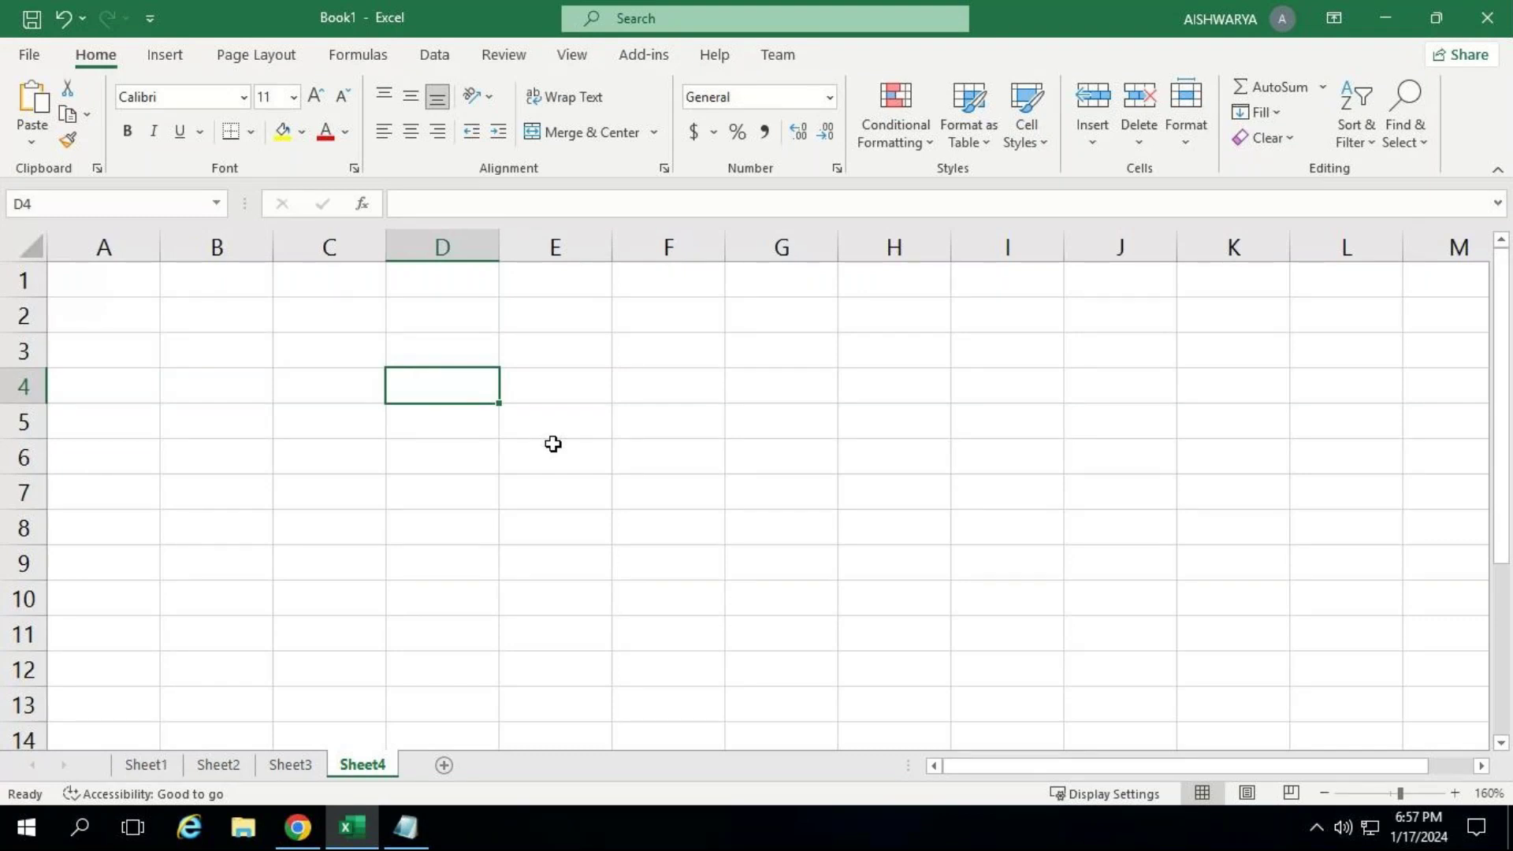
# Review the cell notes in Notepad, return to Excel and select sample ranges on Sheet4, including A3:I8, C2:I7 and D2:I8.
pyautogui.click(407, 827)
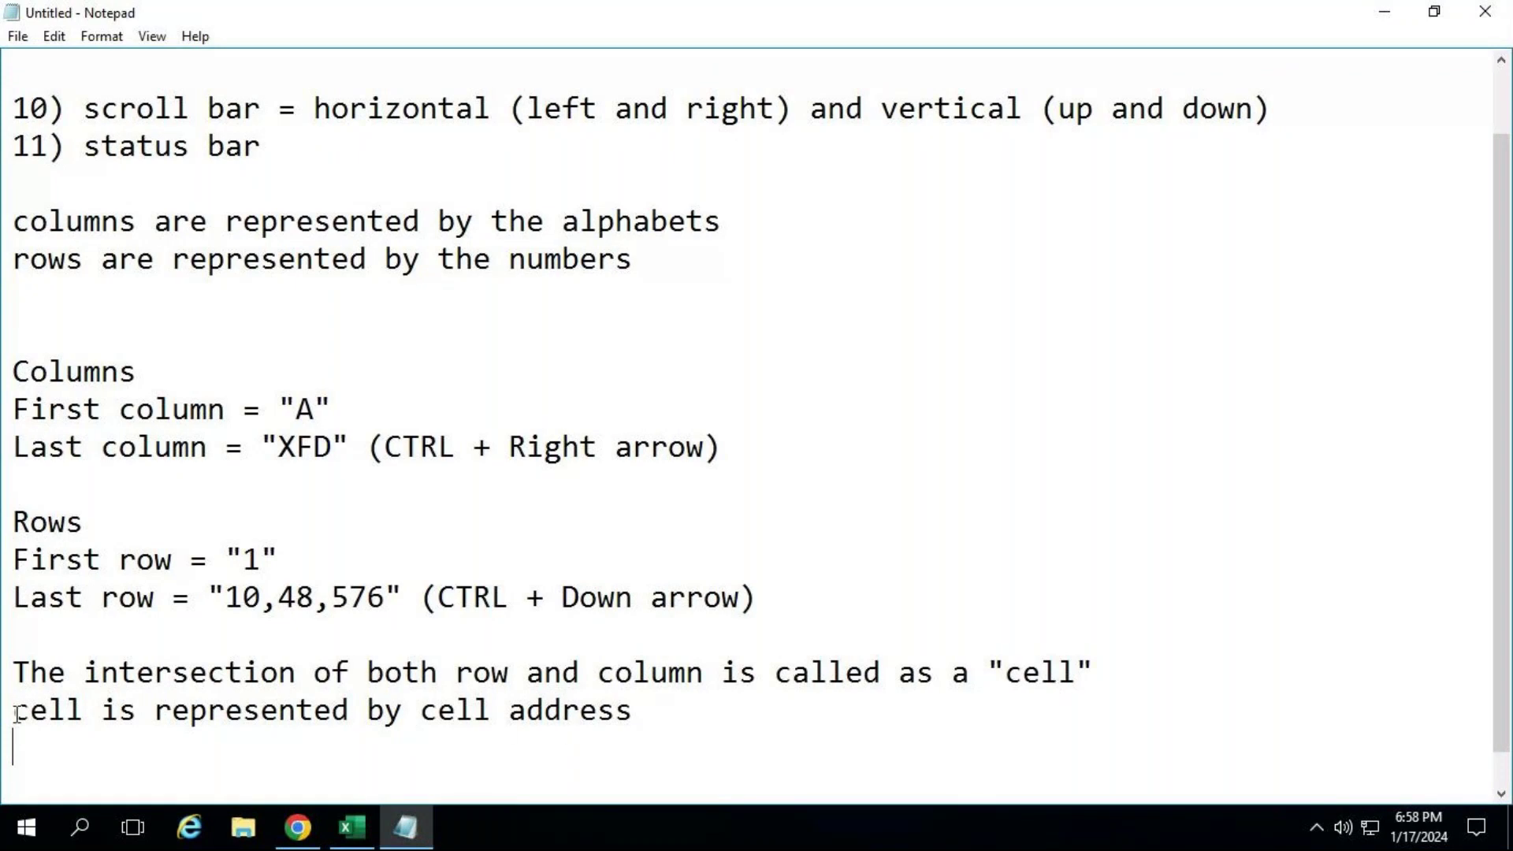
pyautogui.click(341, 840)
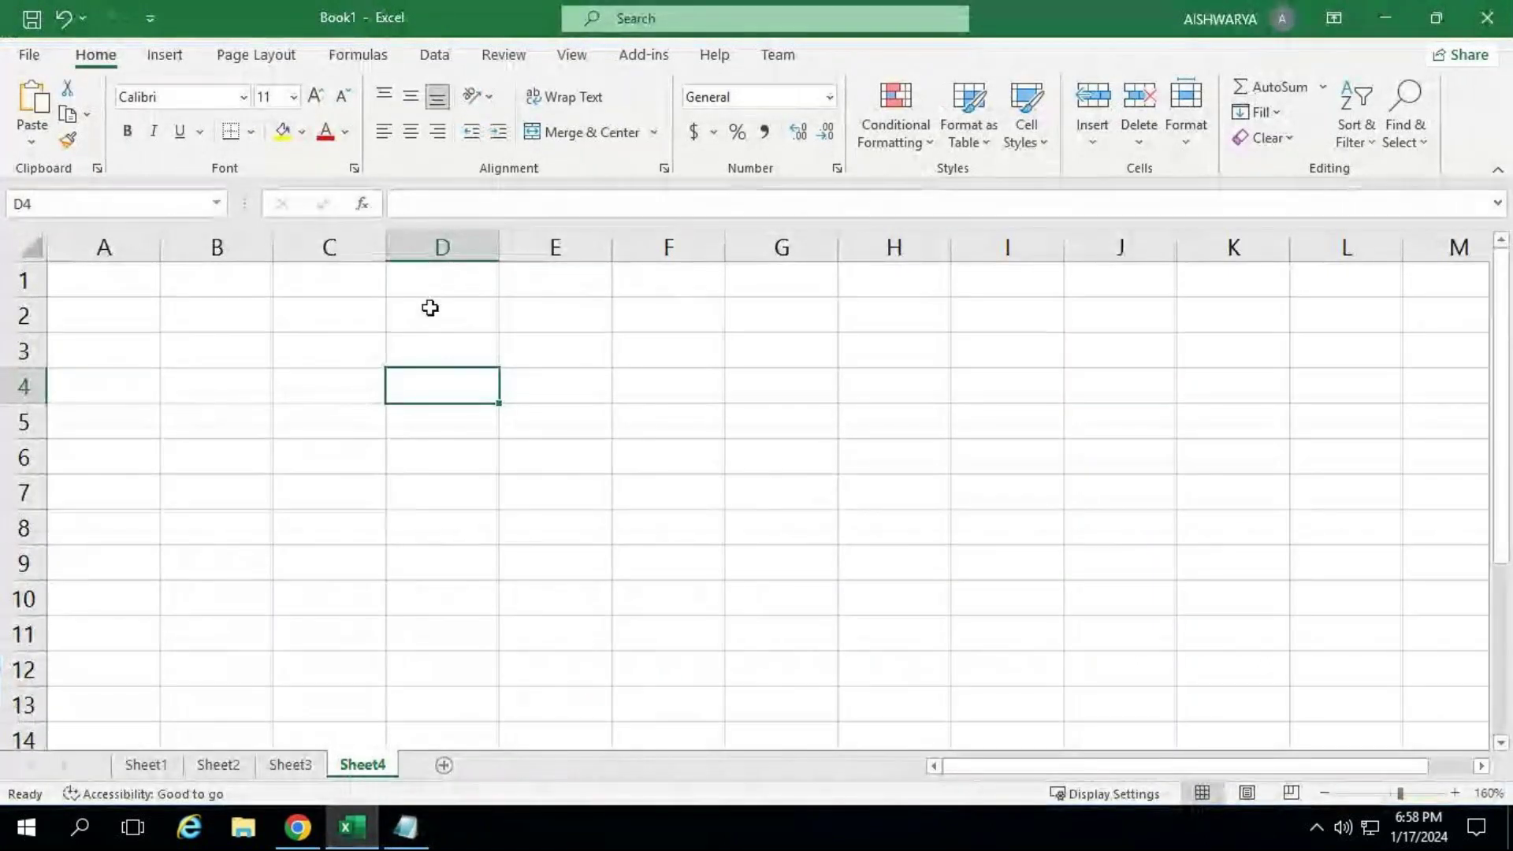
pyautogui.moveTo(120, 340); pyautogui.dragTo(990, 534)
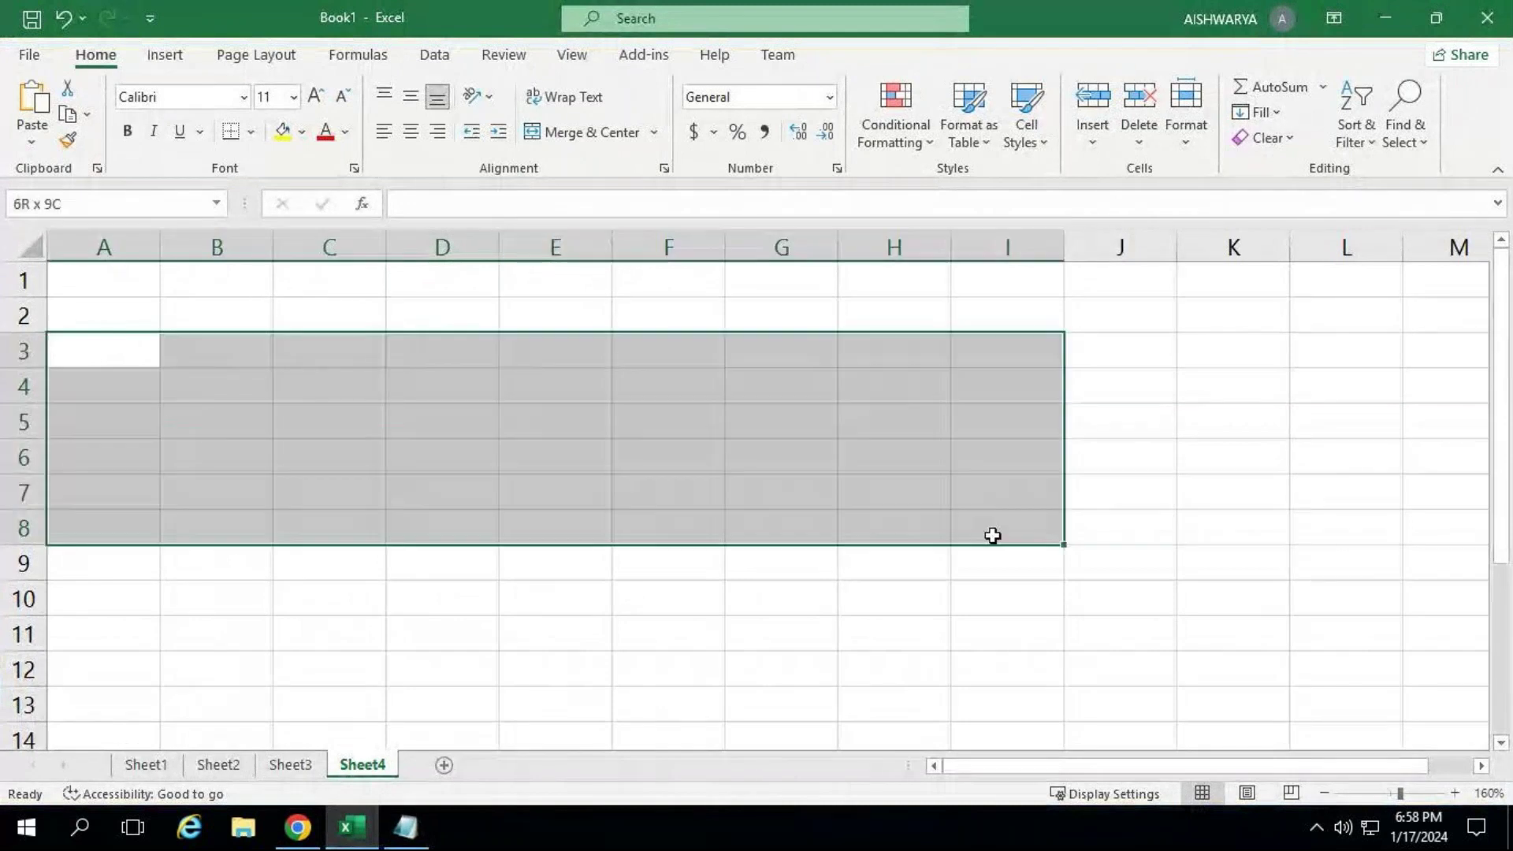
pyautogui.moveTo(432, 341); pyautogui.dragTo(931, 532)
pyautogui.moveTo(328, 318); pyautogui.dragTo(976, 490)
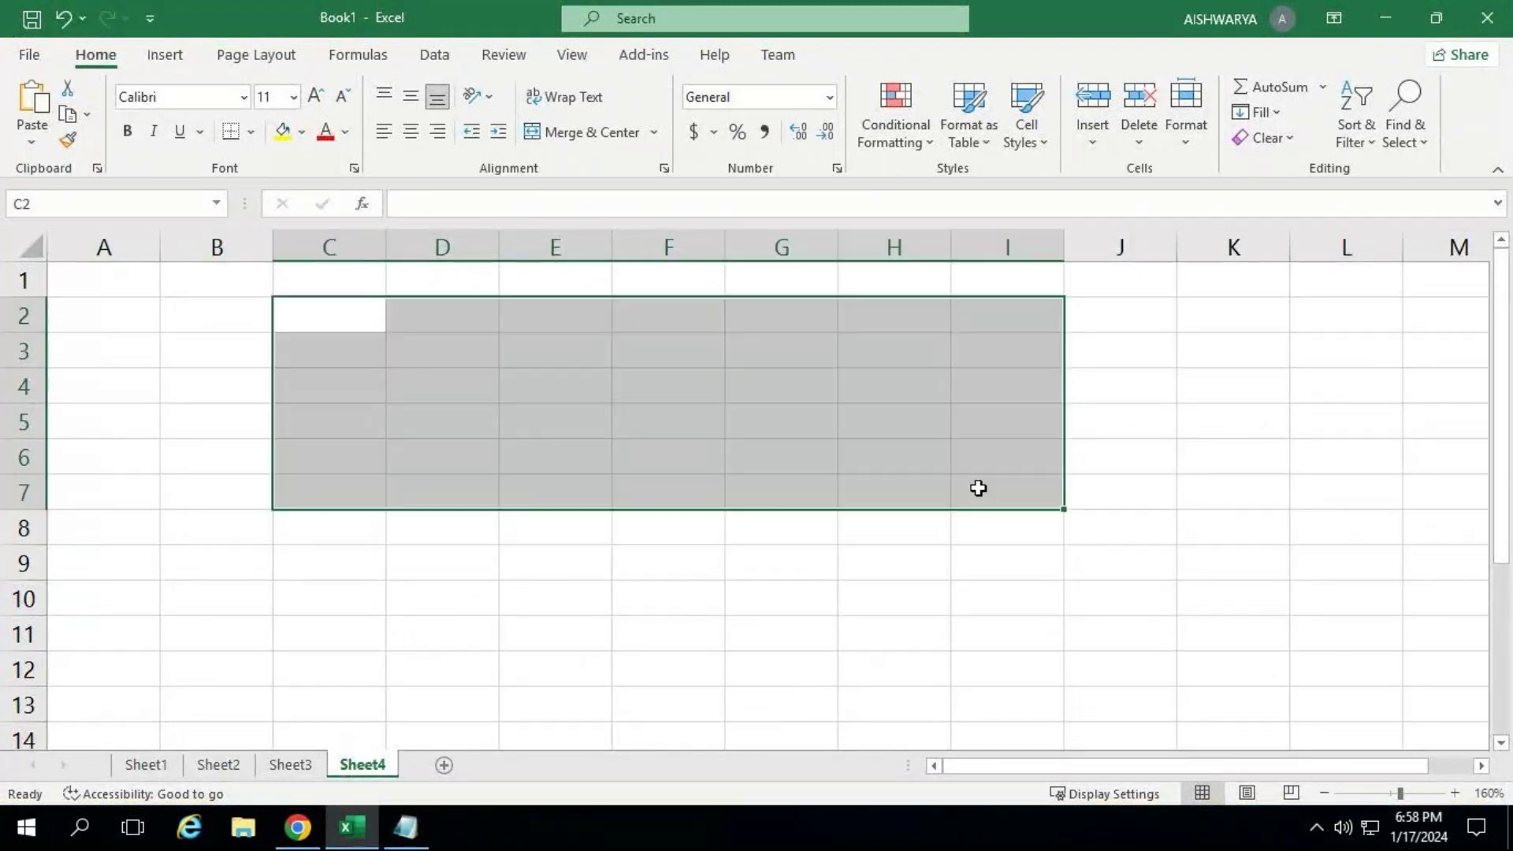
pyautogui.moveTo(426, 331); pyautogui.dragTo(953, 510)
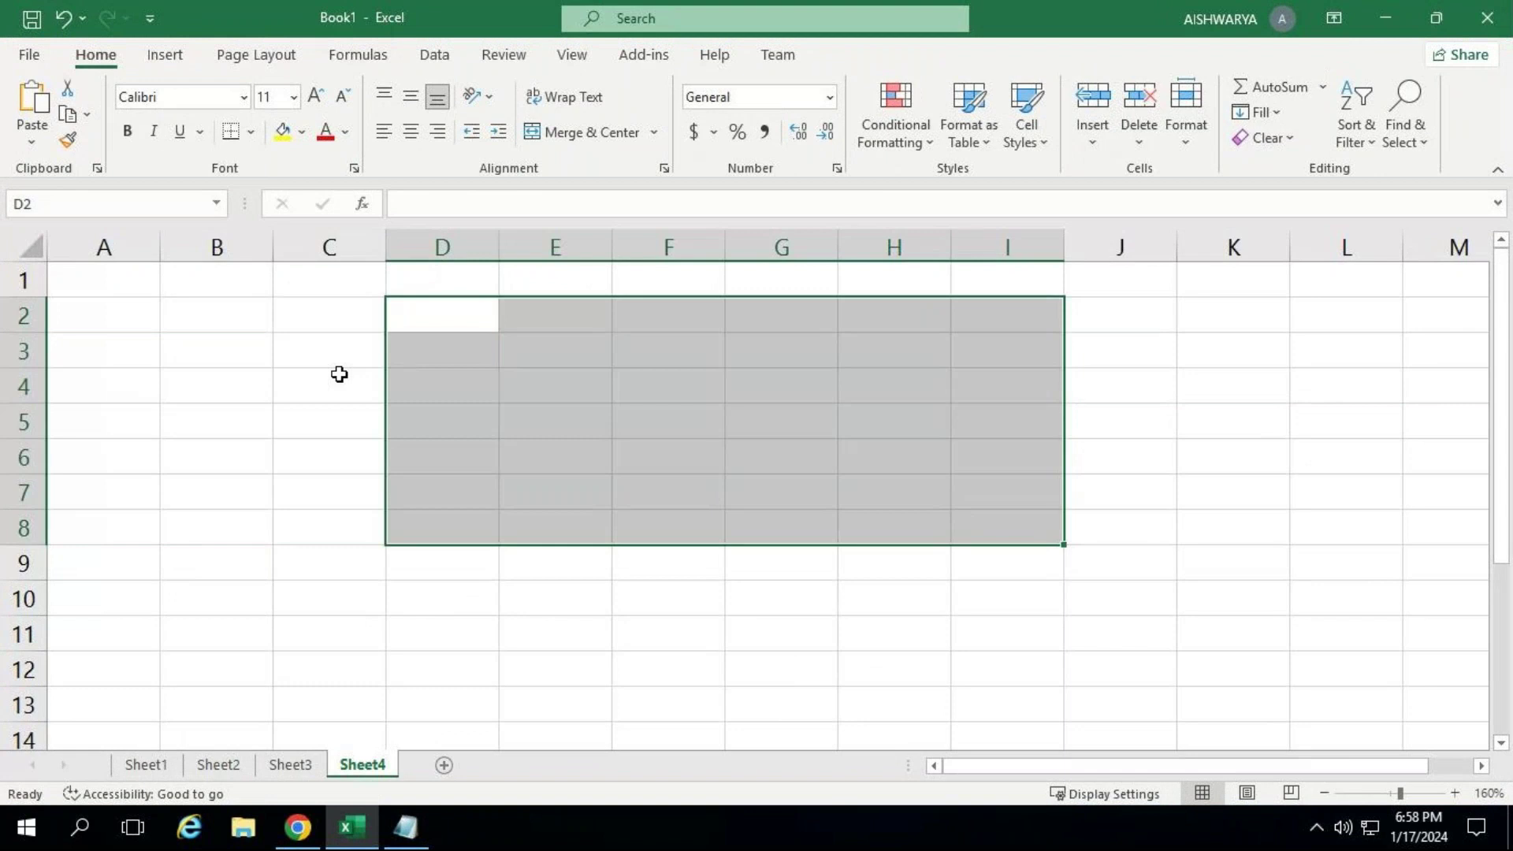
pyautogui.moveTo(311, 351); pyautogui.dragTo(712, 520)
# Select cell D4, followed by cell G6, and place the cursor after its address in the Name Box.
pyautogui.click(409, 383)
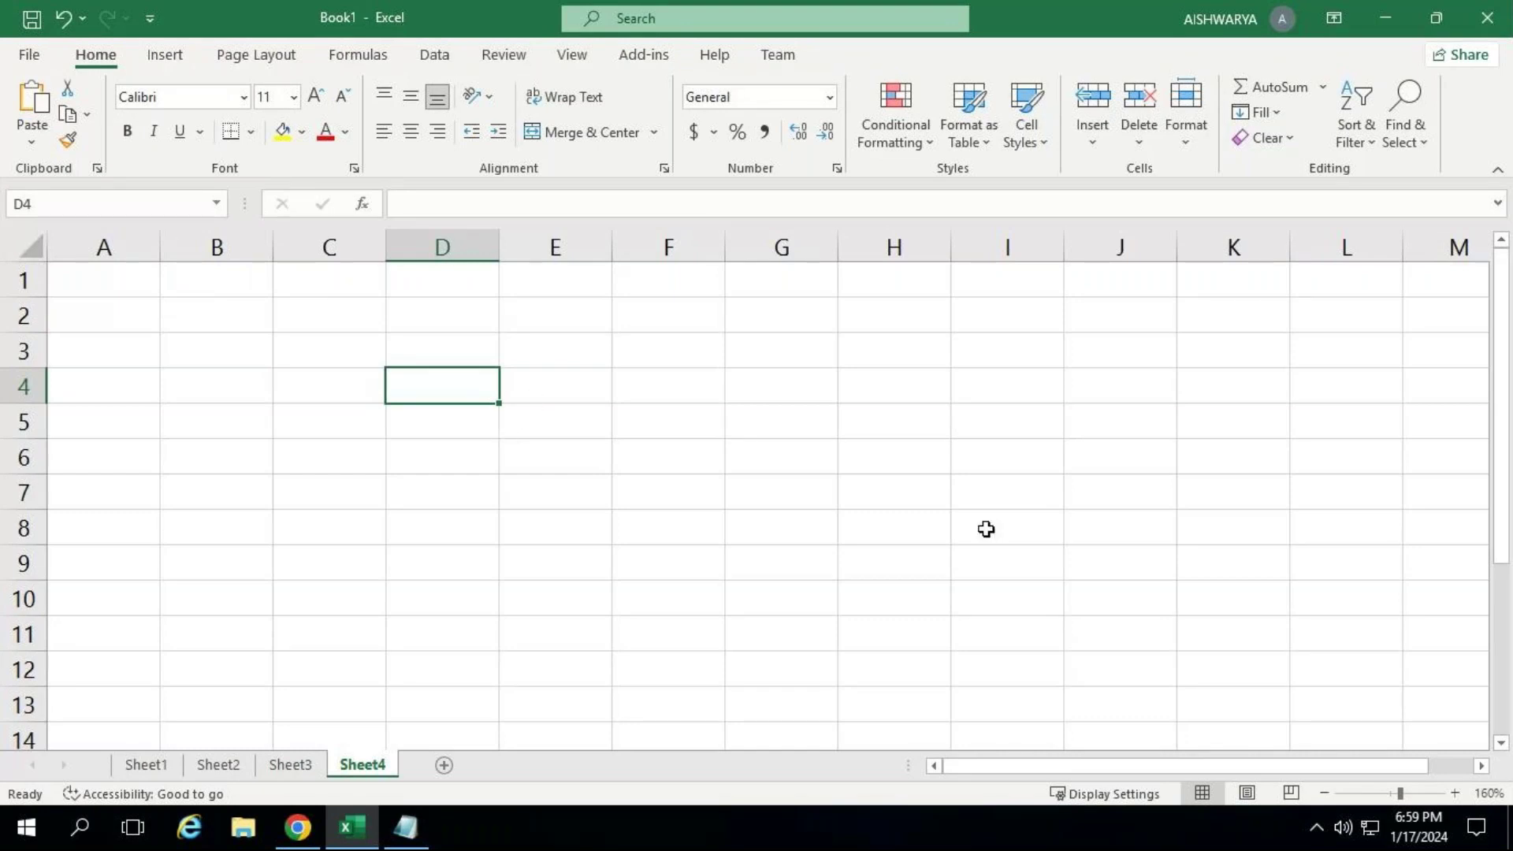
pyautogui.click(820, 466)
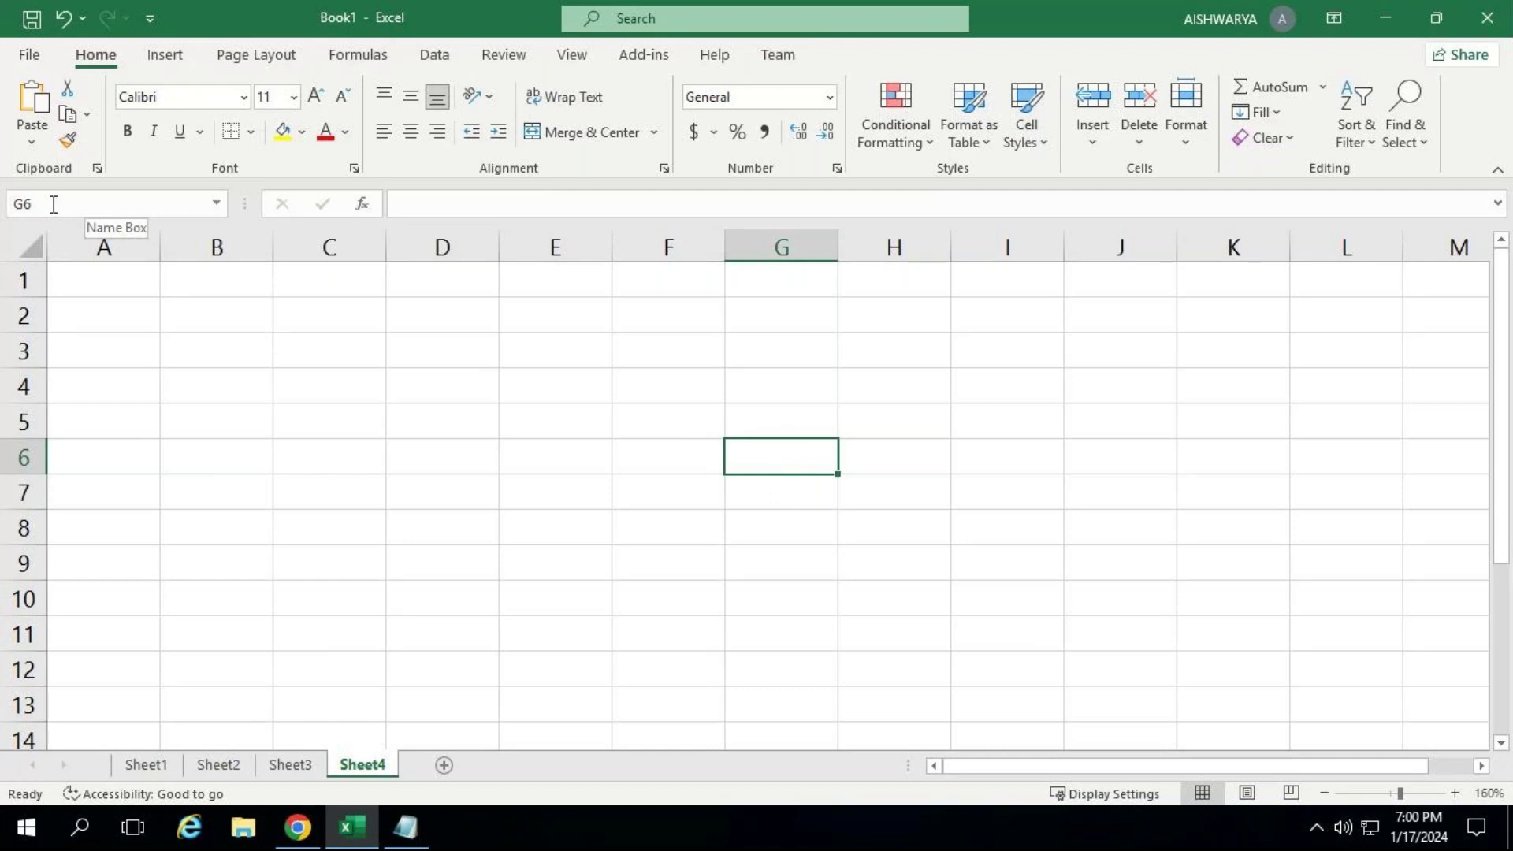
pyautogui.click(123, 205)
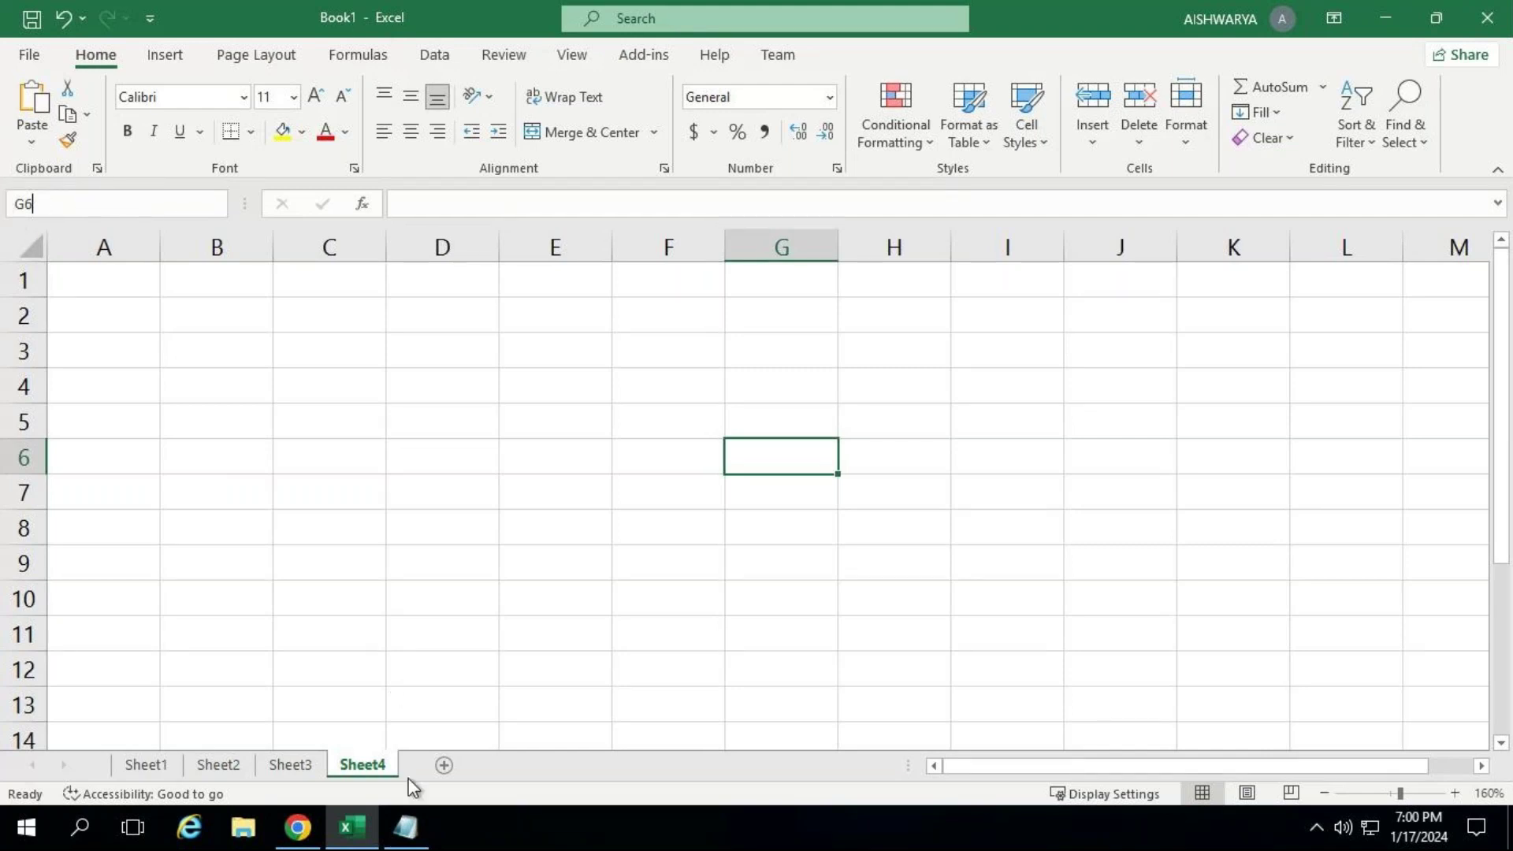
# Switch to Notepad and add blank lines below the line about the cell address, placing the cursor two lines under it.
pyautogui.moveTo(406, 833)
pyautogui.click(442, 763)
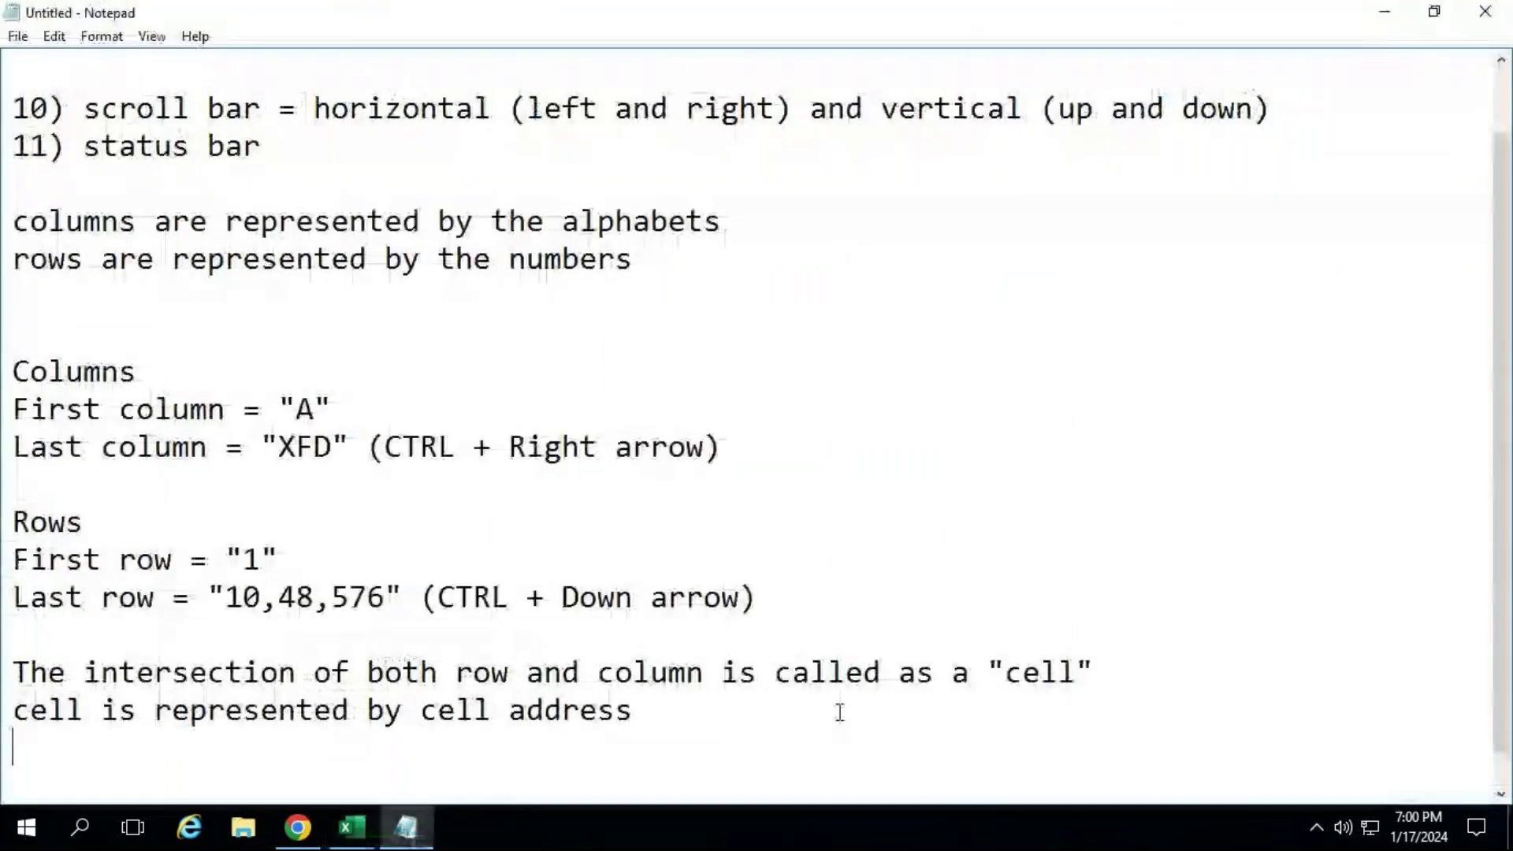
pyautogui.press('Return')
pyautogui.press('Return')
pyautogui.press('Return')
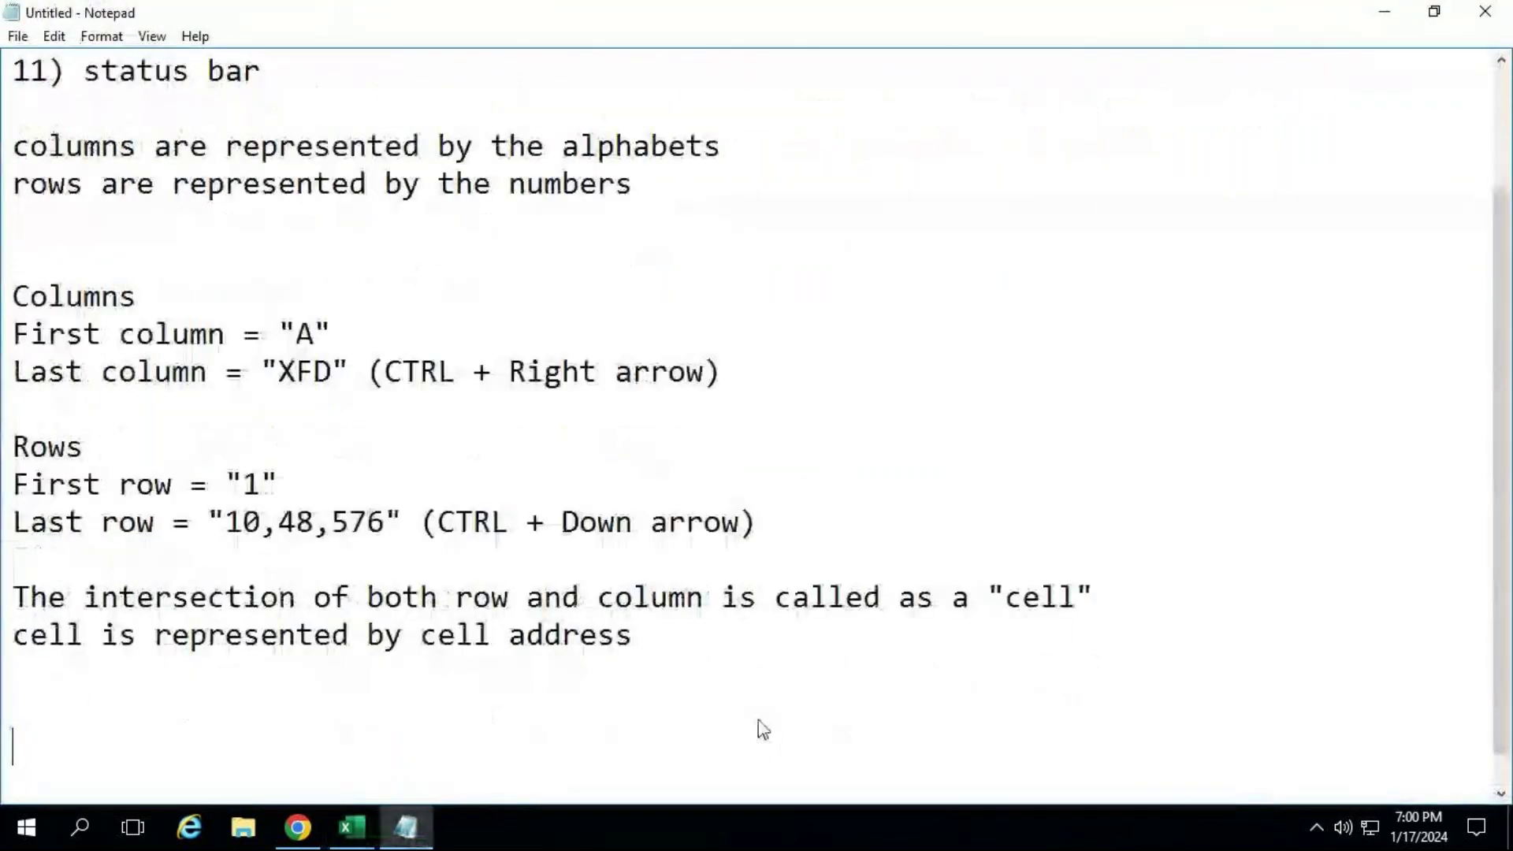
pyautogui.press('Up')
pyautogui.press('Up')
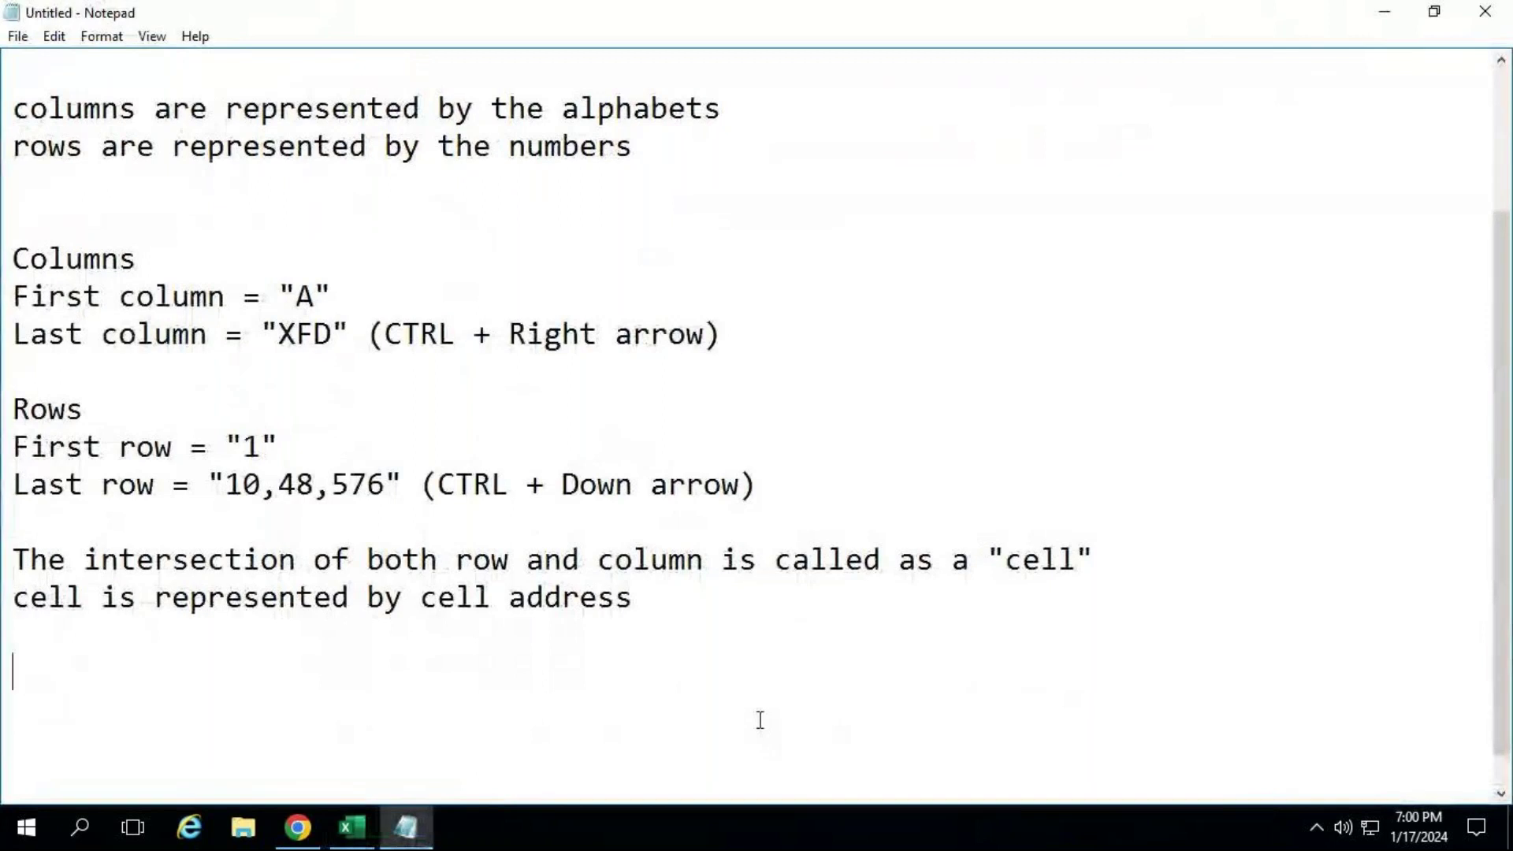
# Write the note "Name Box = It will be showing you the current cell address" below the cell address line.
pyautogui.write('Nma')
pyautogui.press('BackSpace')
pyautogui.press('BackSpace')
pyautogui.write('ame')
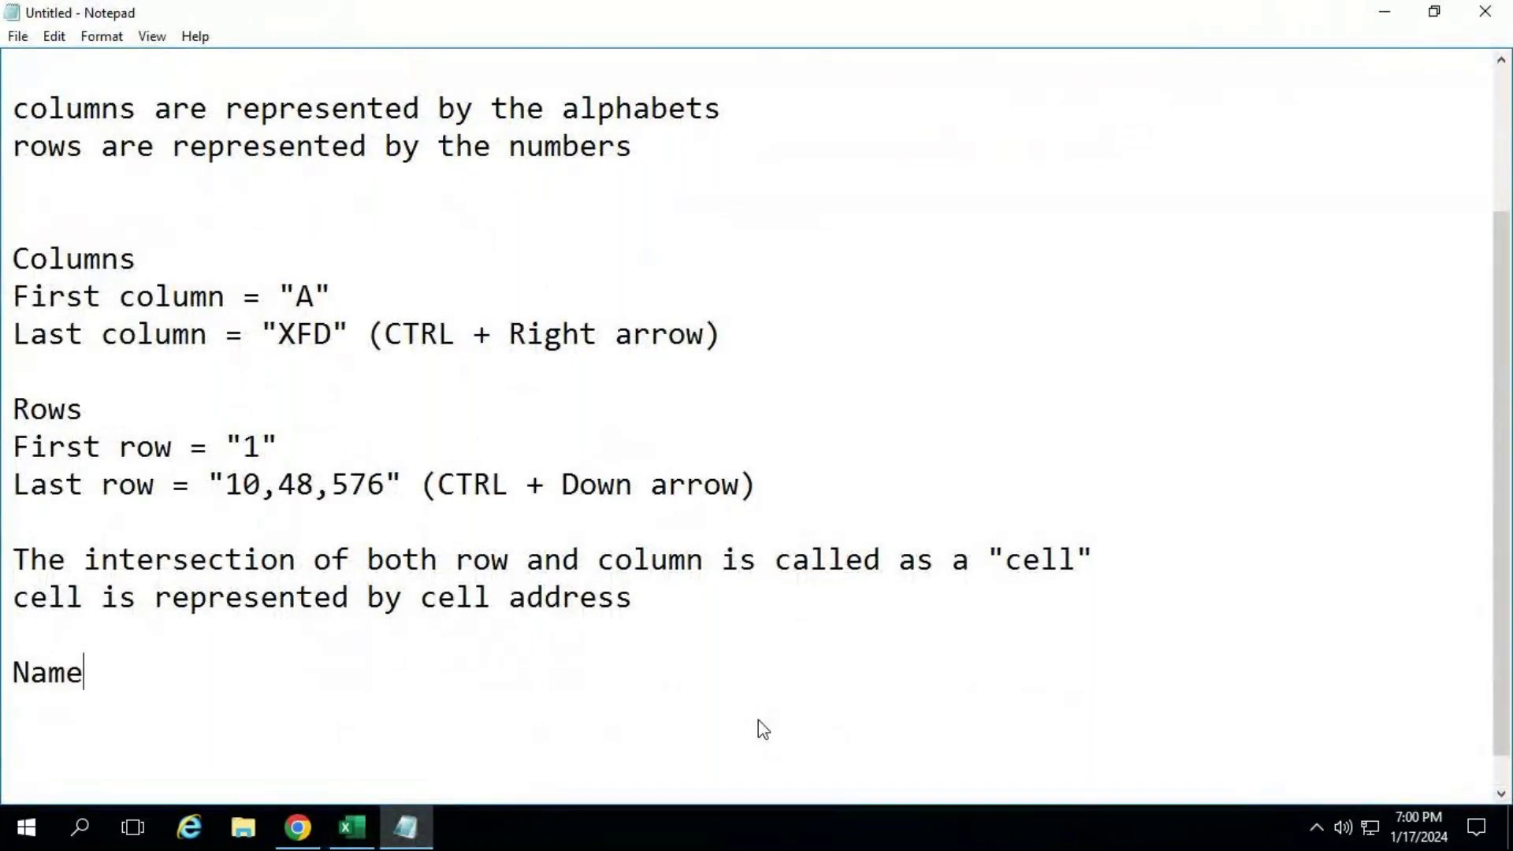
pyautogui.write(' Box = It w')
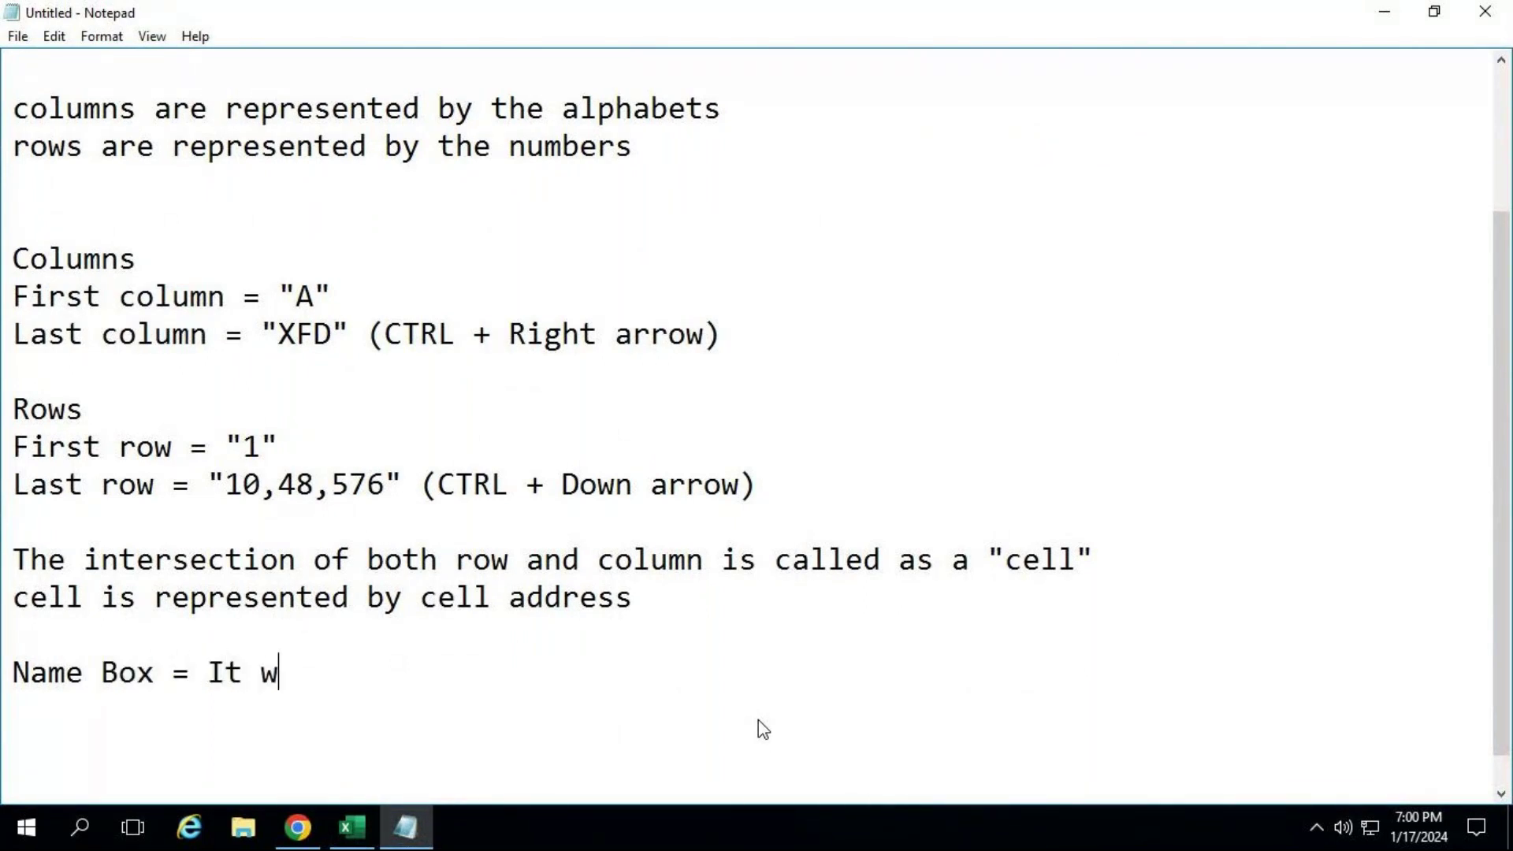
pyautogui.write('ill be s')
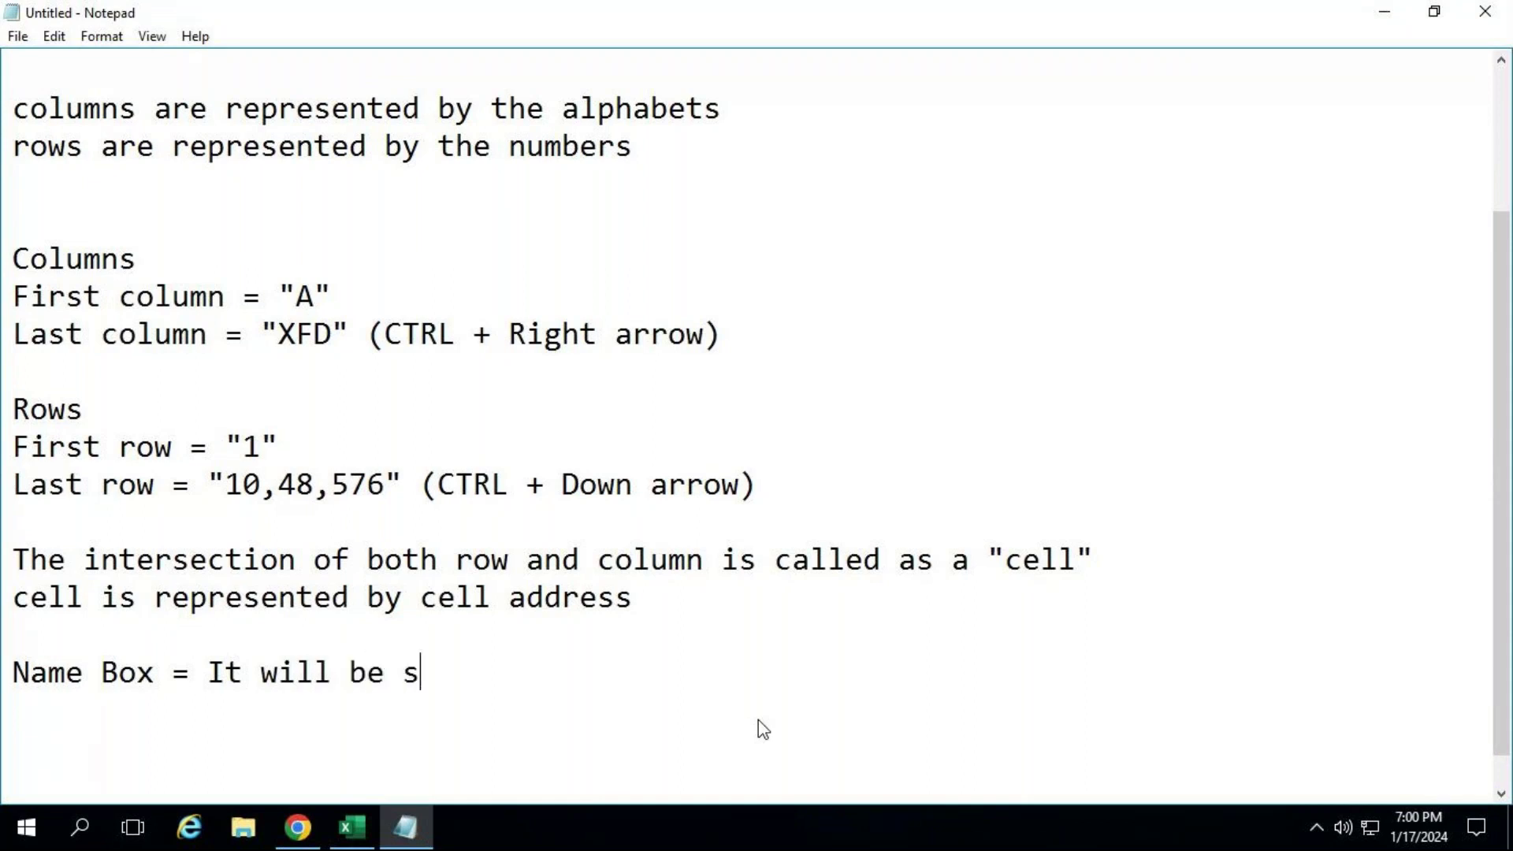
pyautogui.write('howing t')
pyautogui.press('BackSpace')
pyautogui.write('you the ')
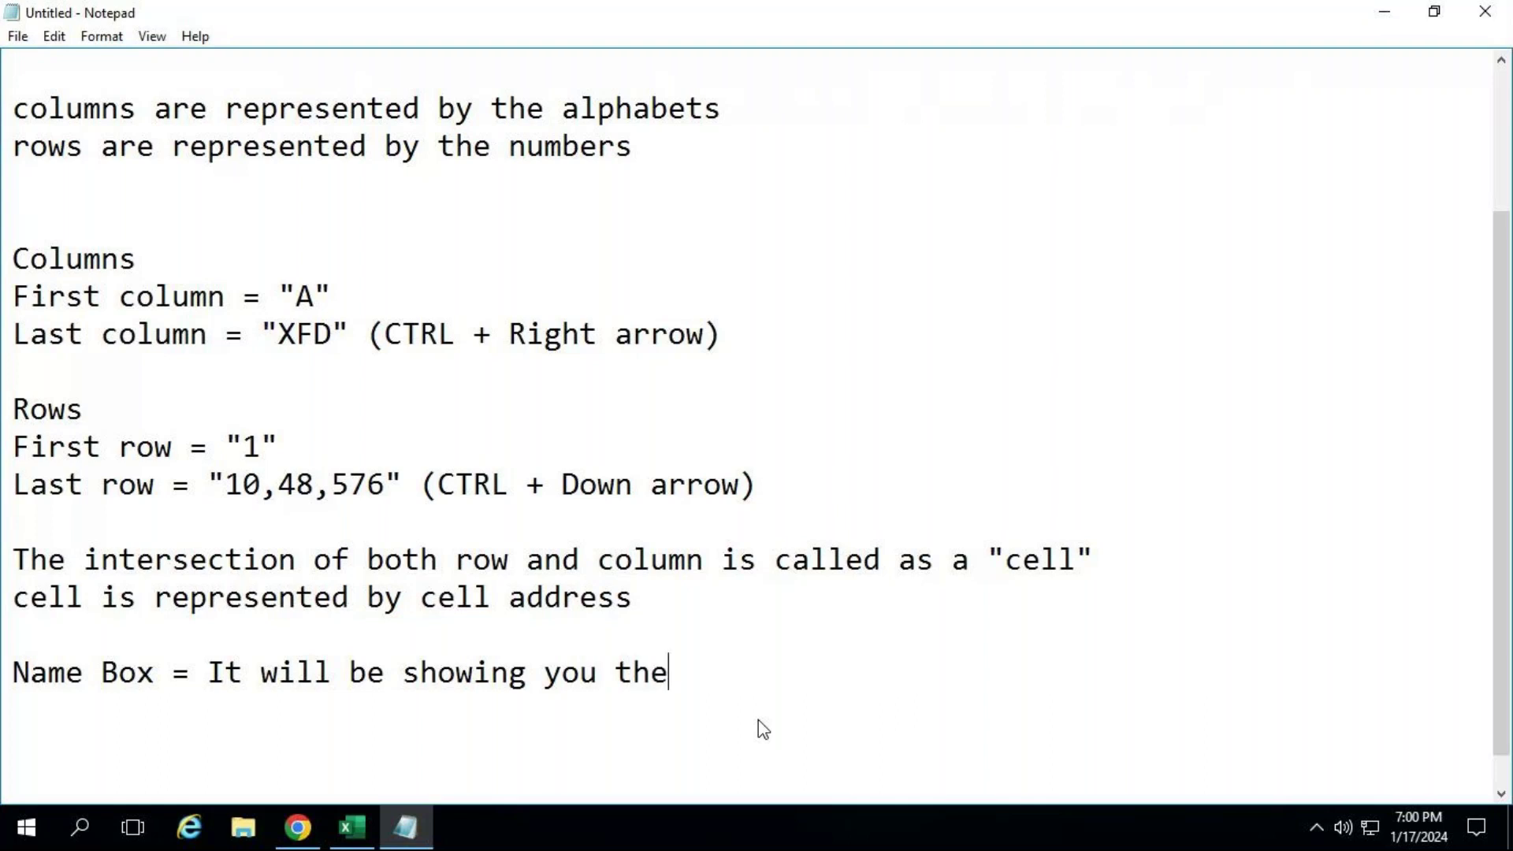
pyautogui.write('current cell a')
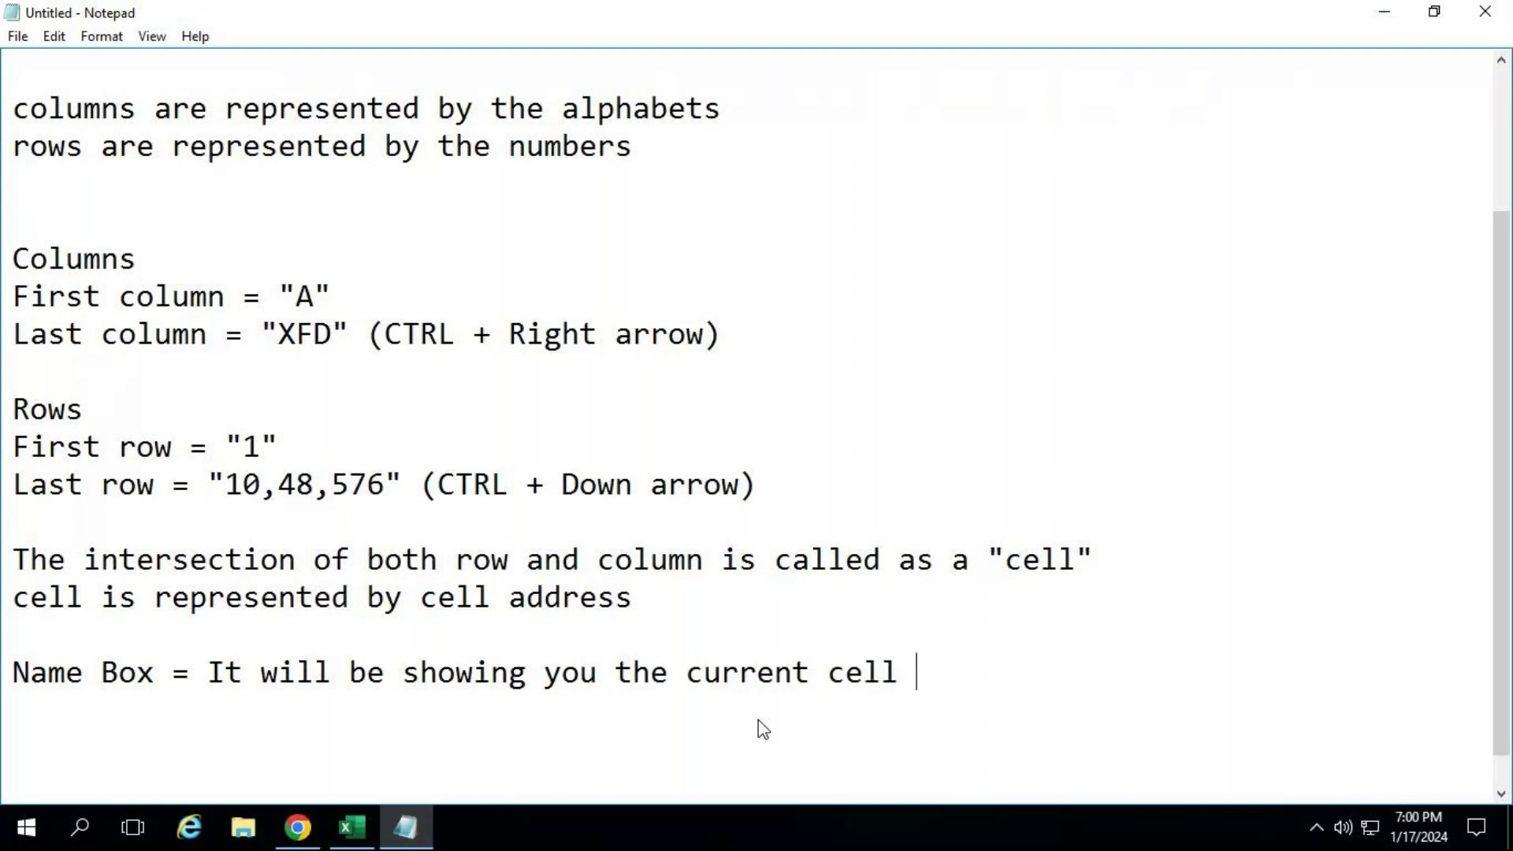
pyautogui.write('ddress')
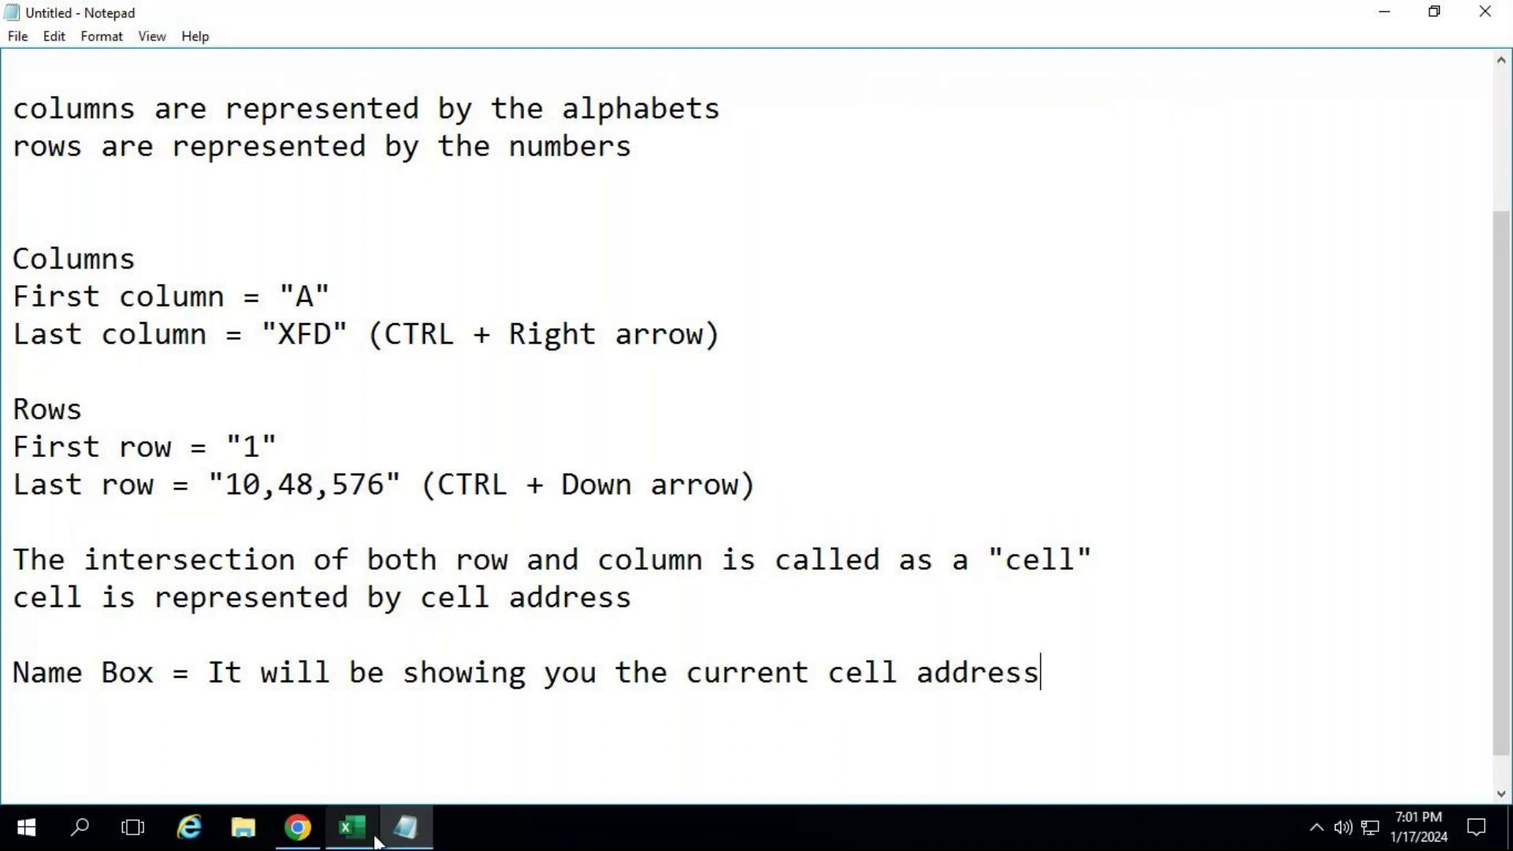
# In Excel, select cells I6, K8 and B2 on Sheet4 to compare their addresses in the Name Box, and return to the Notepad notes.
pyautogui.click(371, 842)
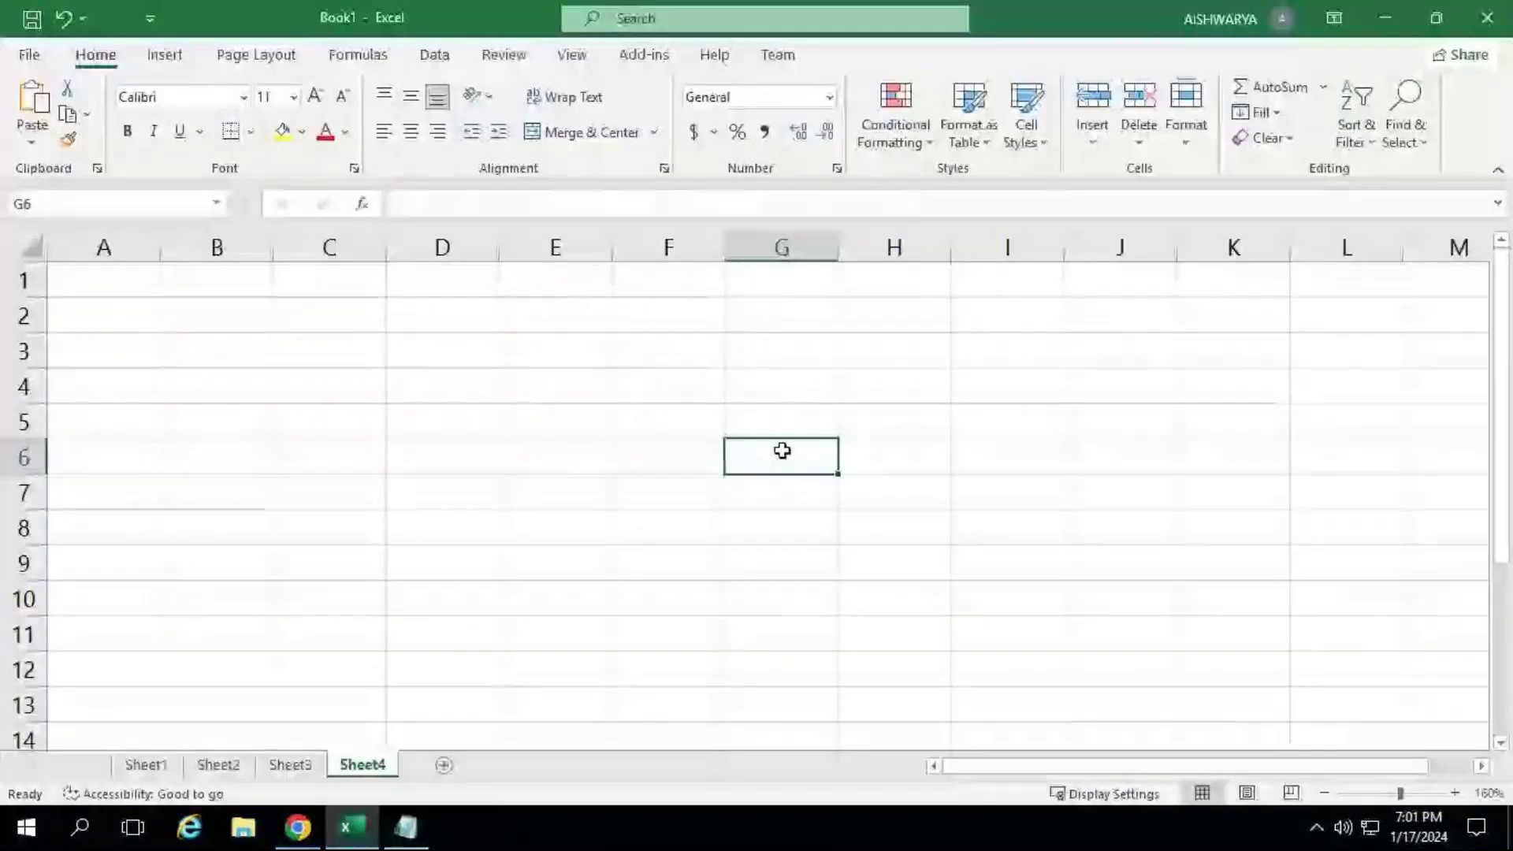
pyautogui.click(1029, 457)
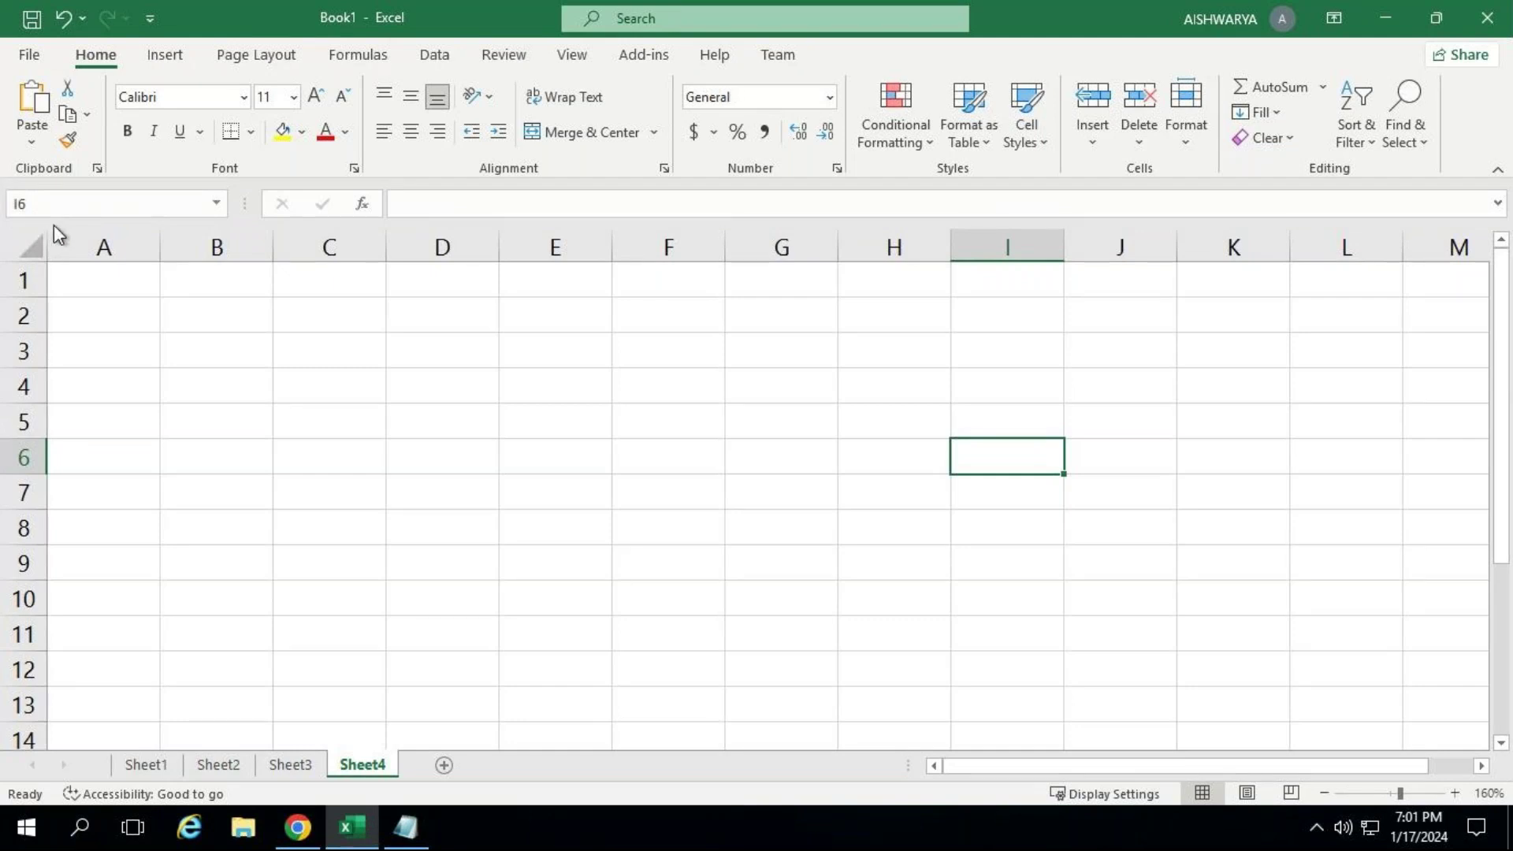
pyautogui.click(1246, 531)
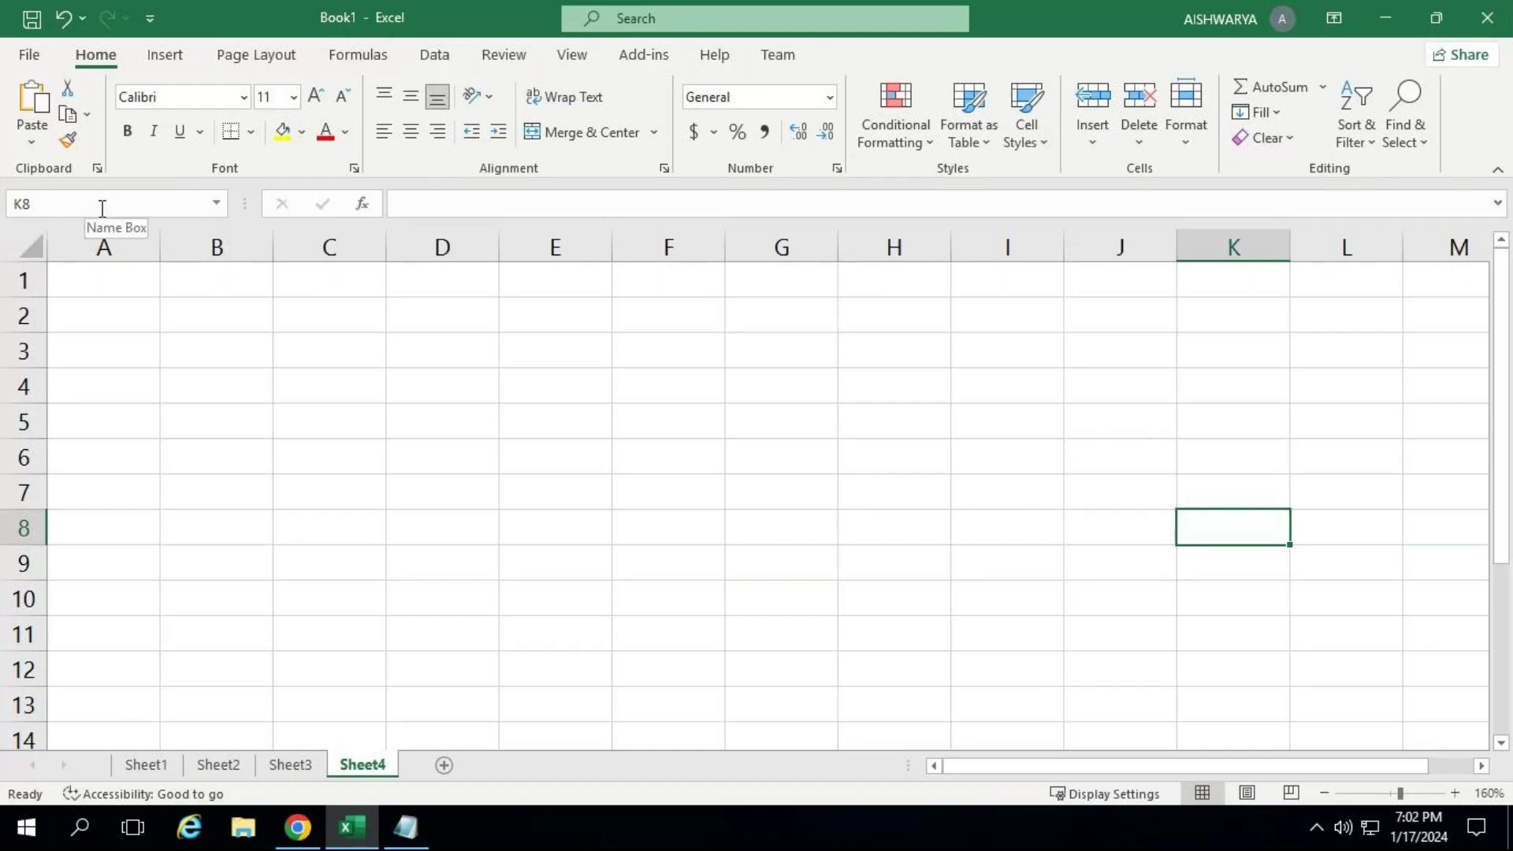
pyautogui.click(246, 313)
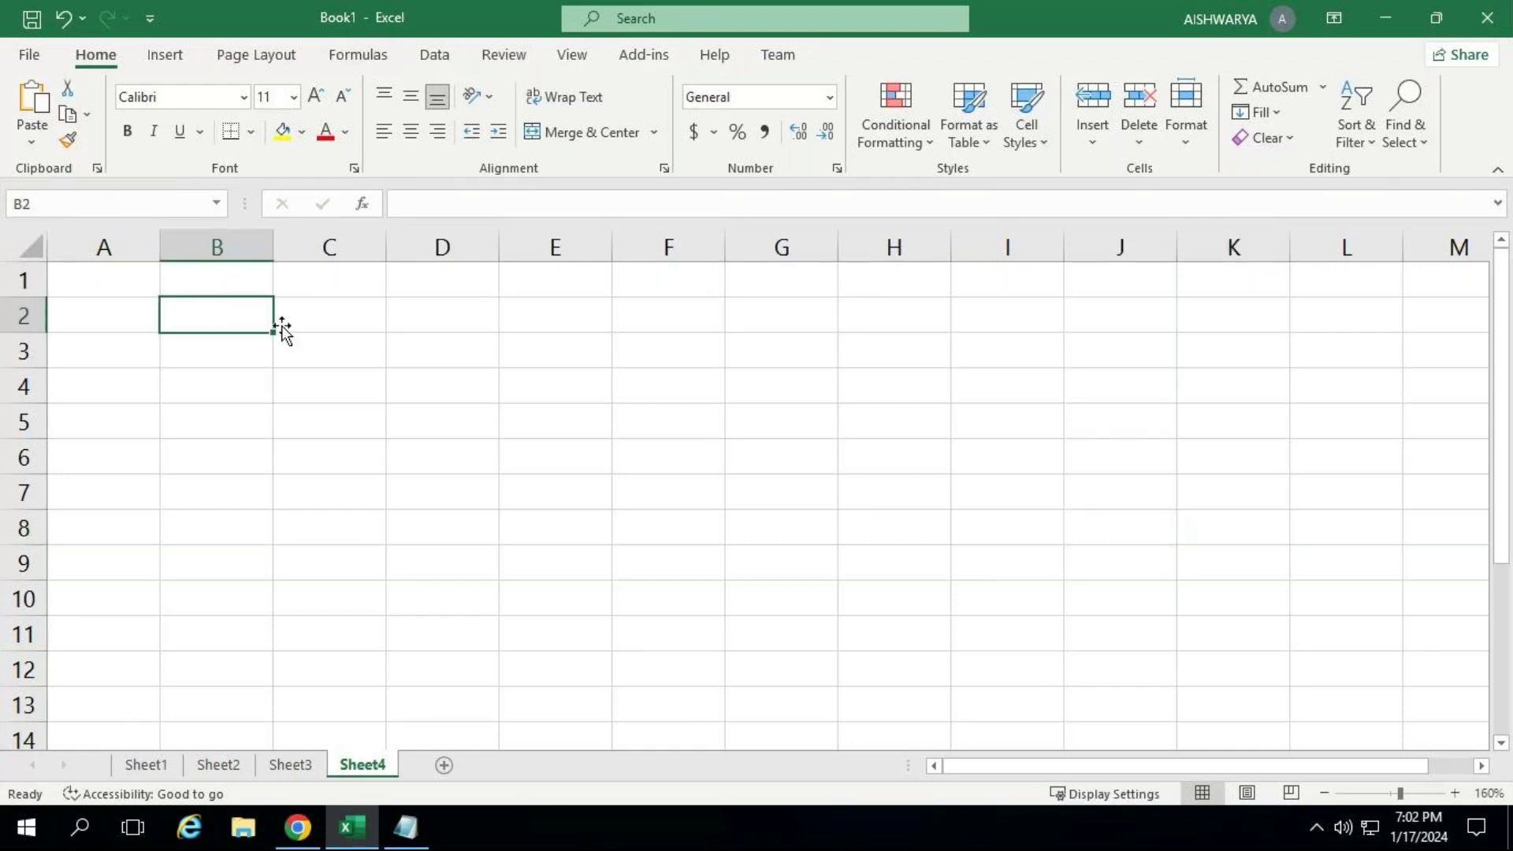
pyautogui.click(407, 827)
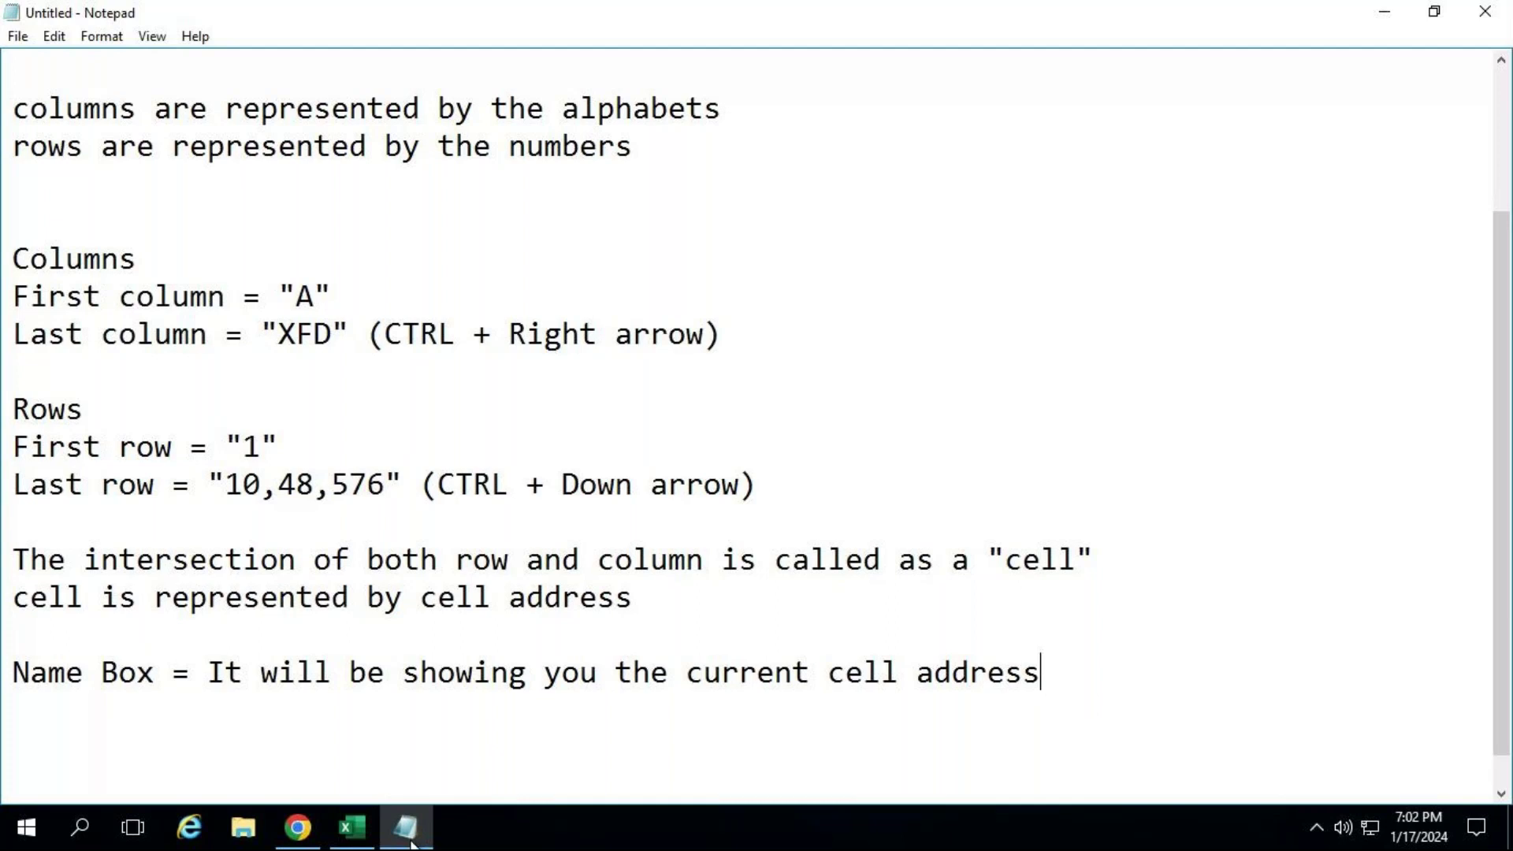
# Switch to Excel, enter "nict computer education" in cell B2 of Sheet4 and reselect that cell.
pyautogui.click(350, 829)
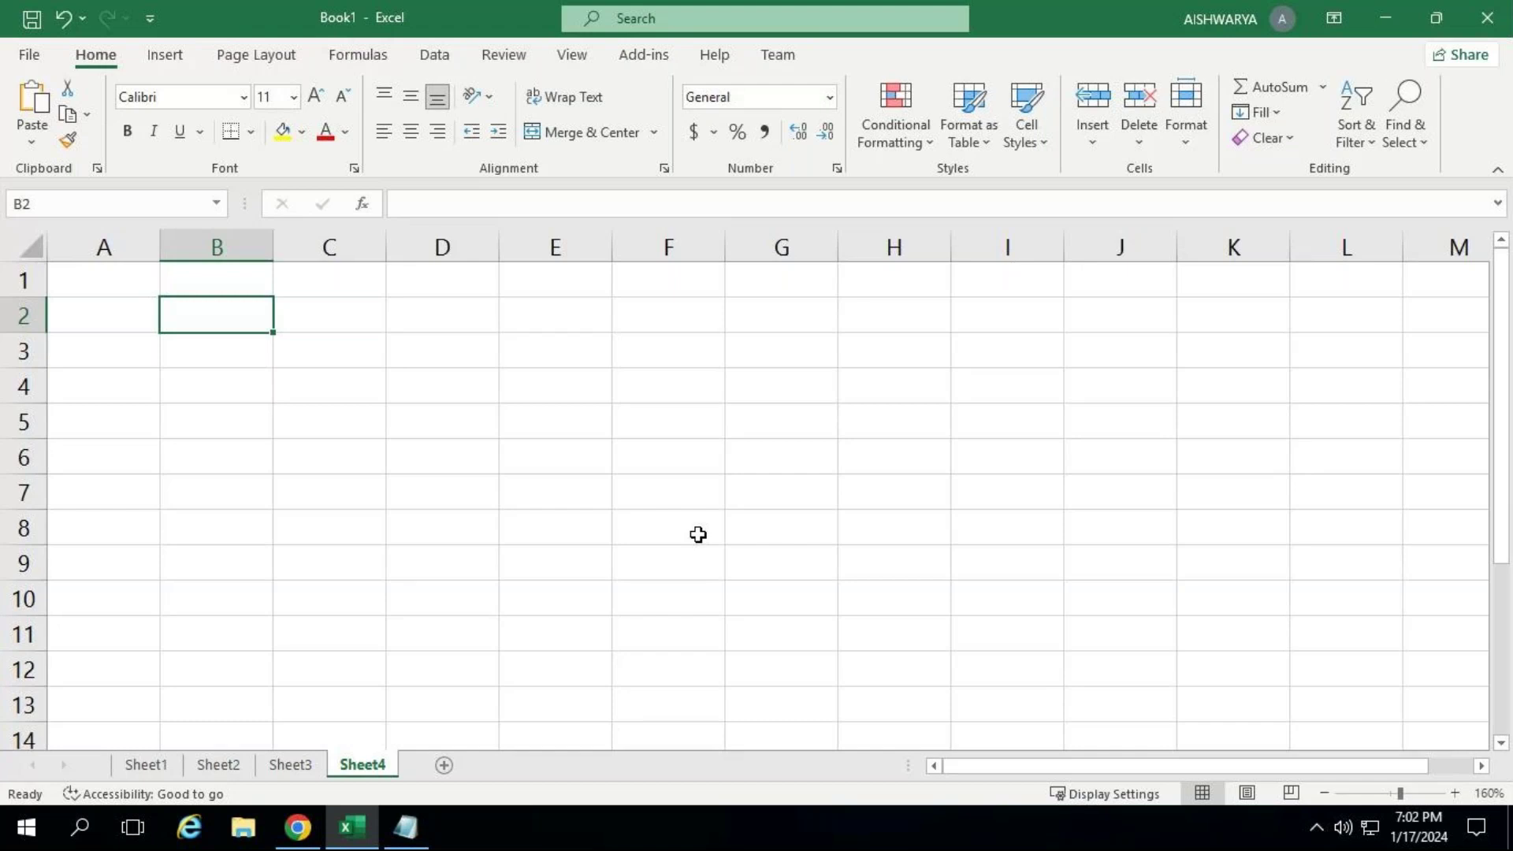
pyautogui.write('nic')
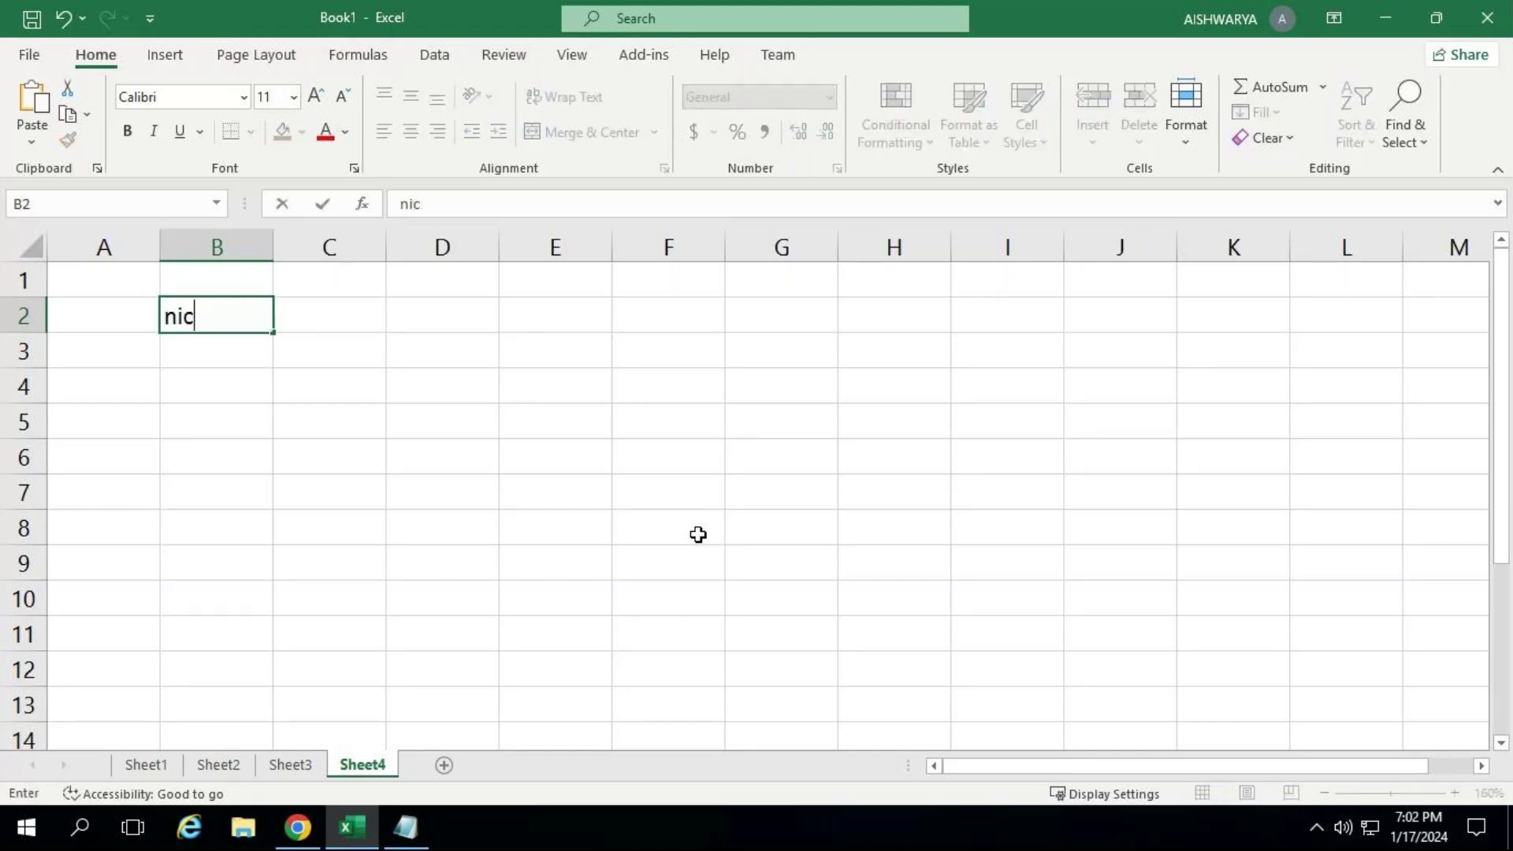
pyautogui.press('BackSpace')
pyautogui.press('BackSpace')
pyautogui.press('BackSpace')
pyautogui.write('nict computer education')
pyautogui.press('Return')
pyautogui.press('Up')
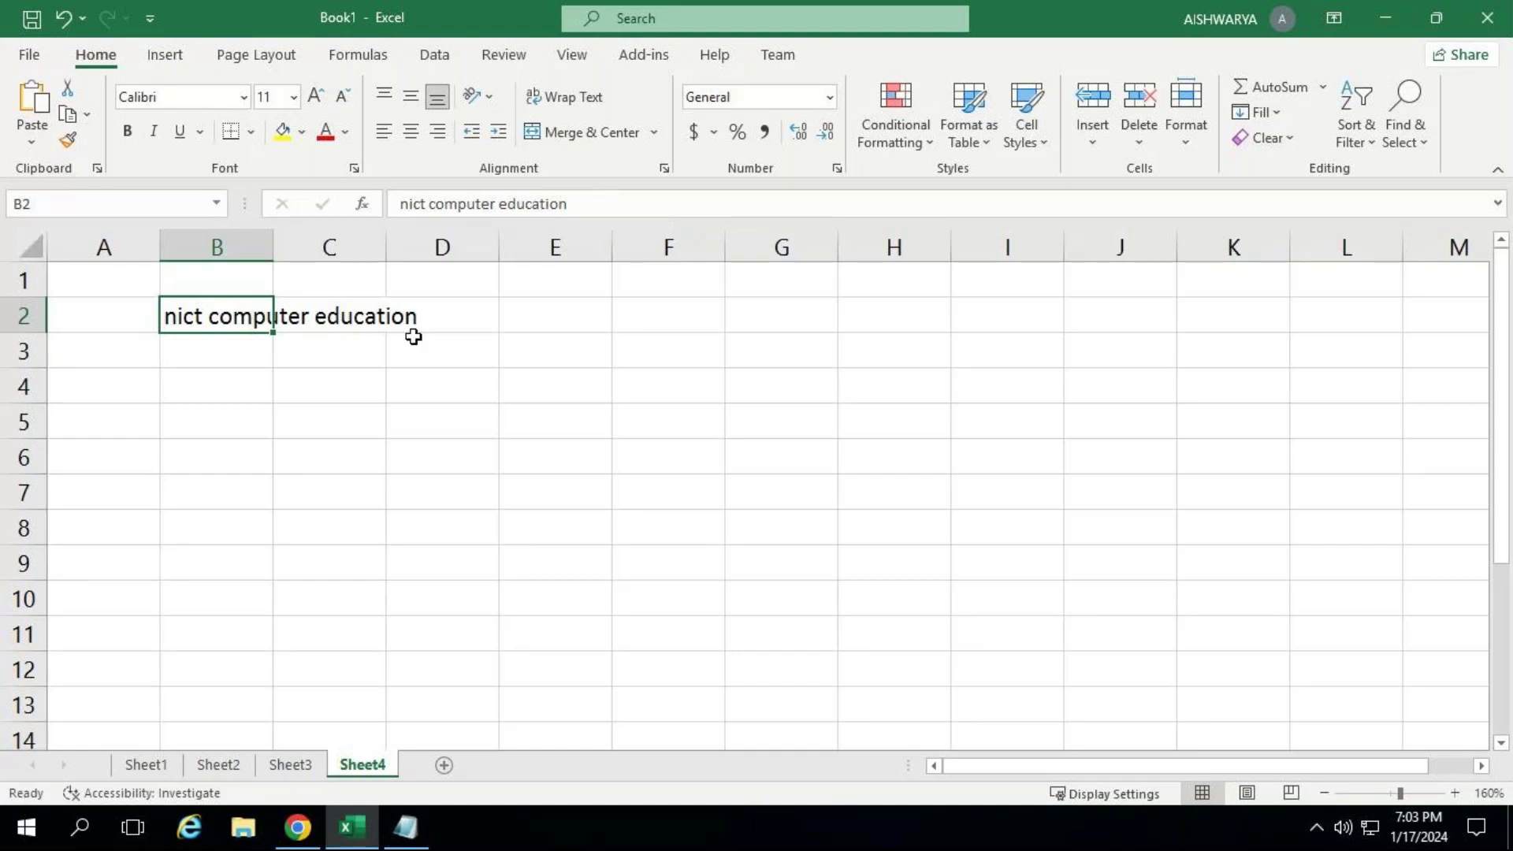
# Switch to Notepad and write "Formula Bar = The content of the existing cell will be shown" on a new line below the Name Box note.
pyautogui.click(409, 819)
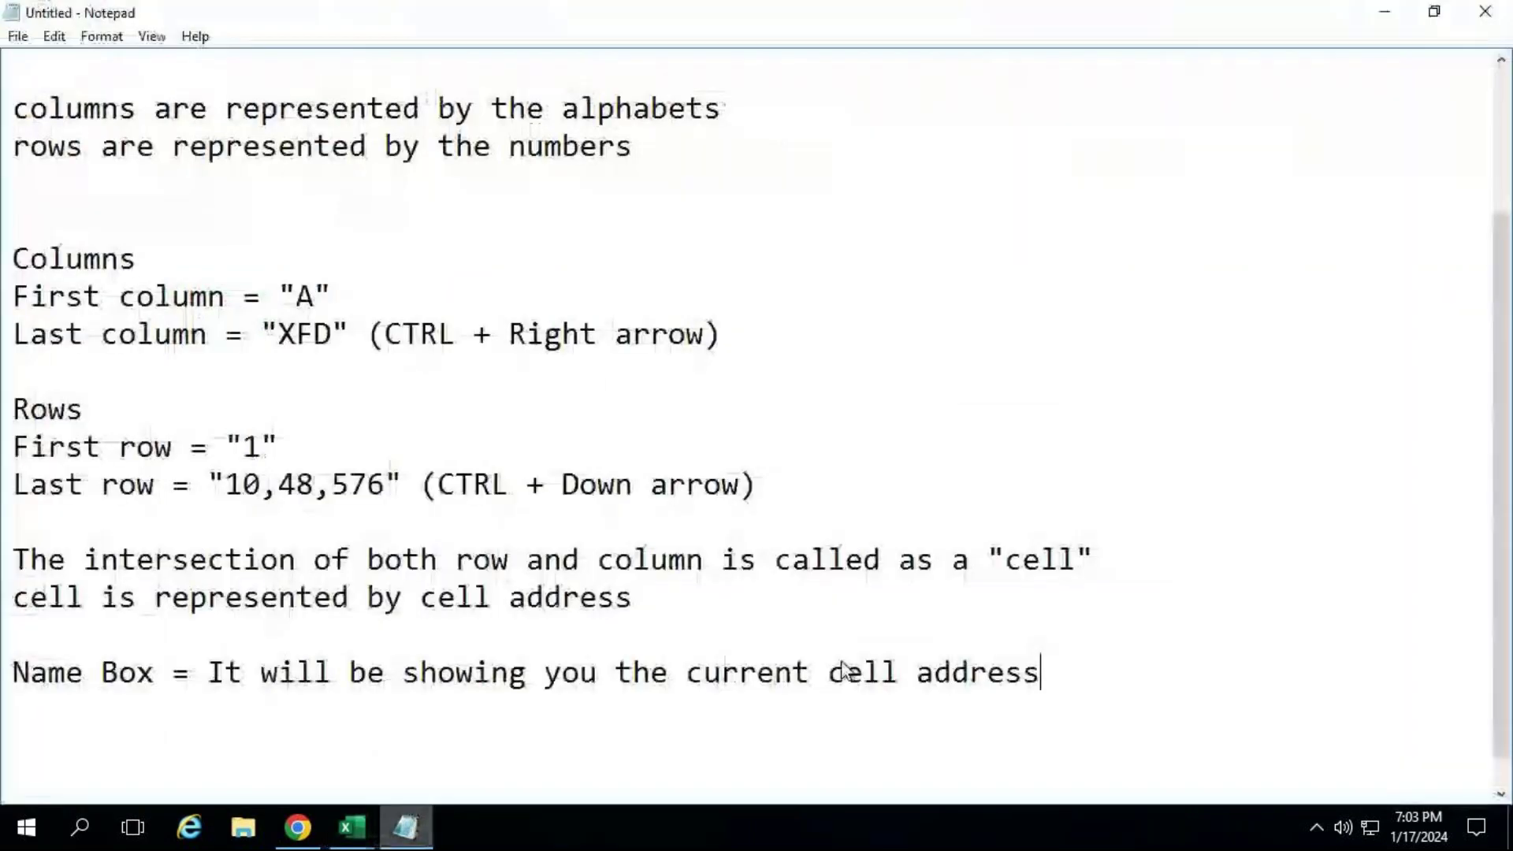
pyautogui.press('Return')
pyautogui.write('Formula ')
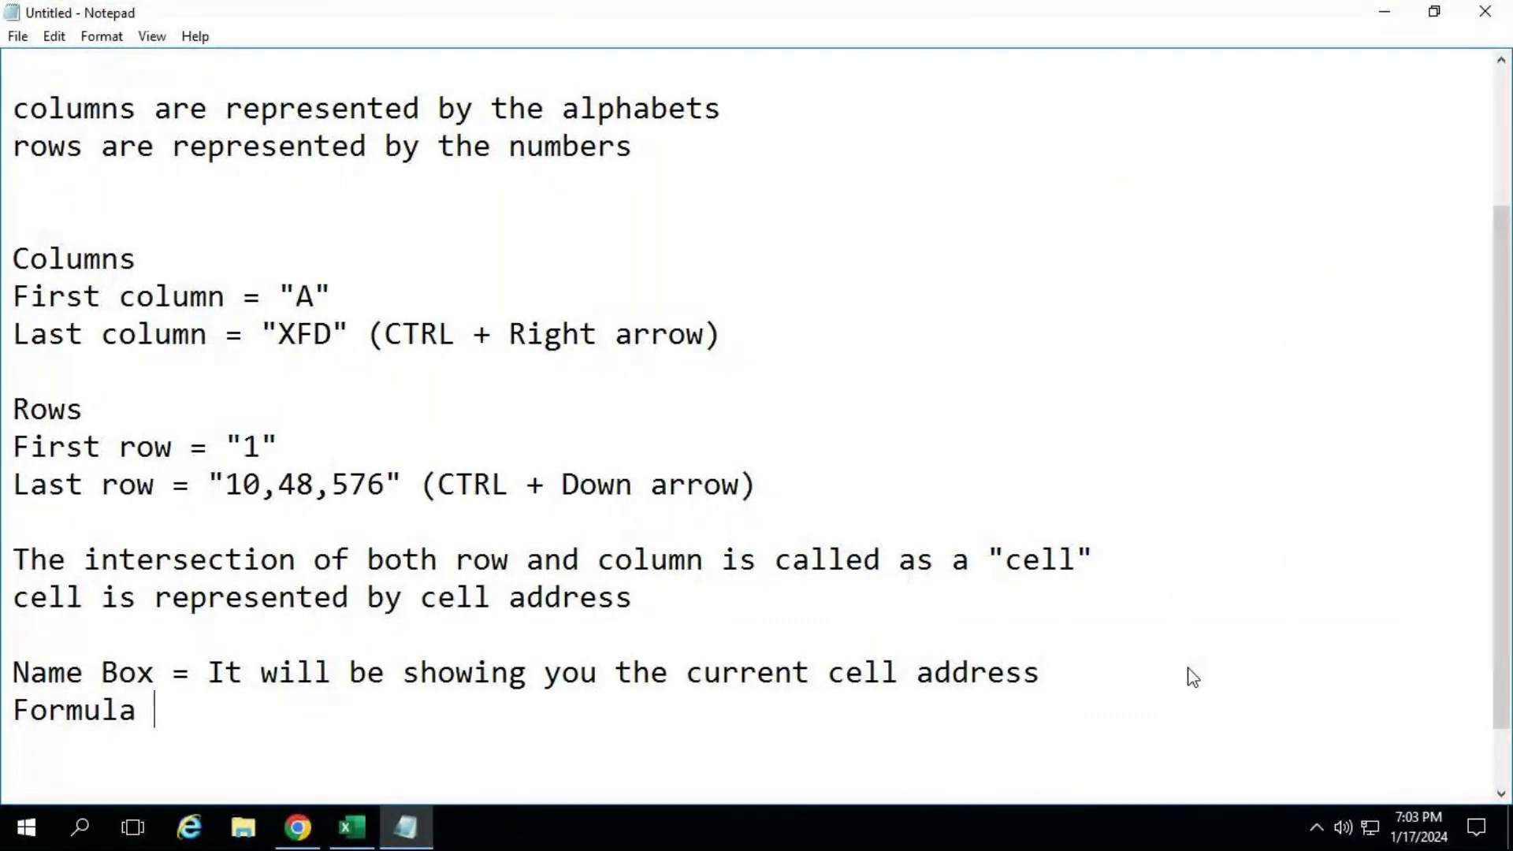
pyautogui.write('Bar =')
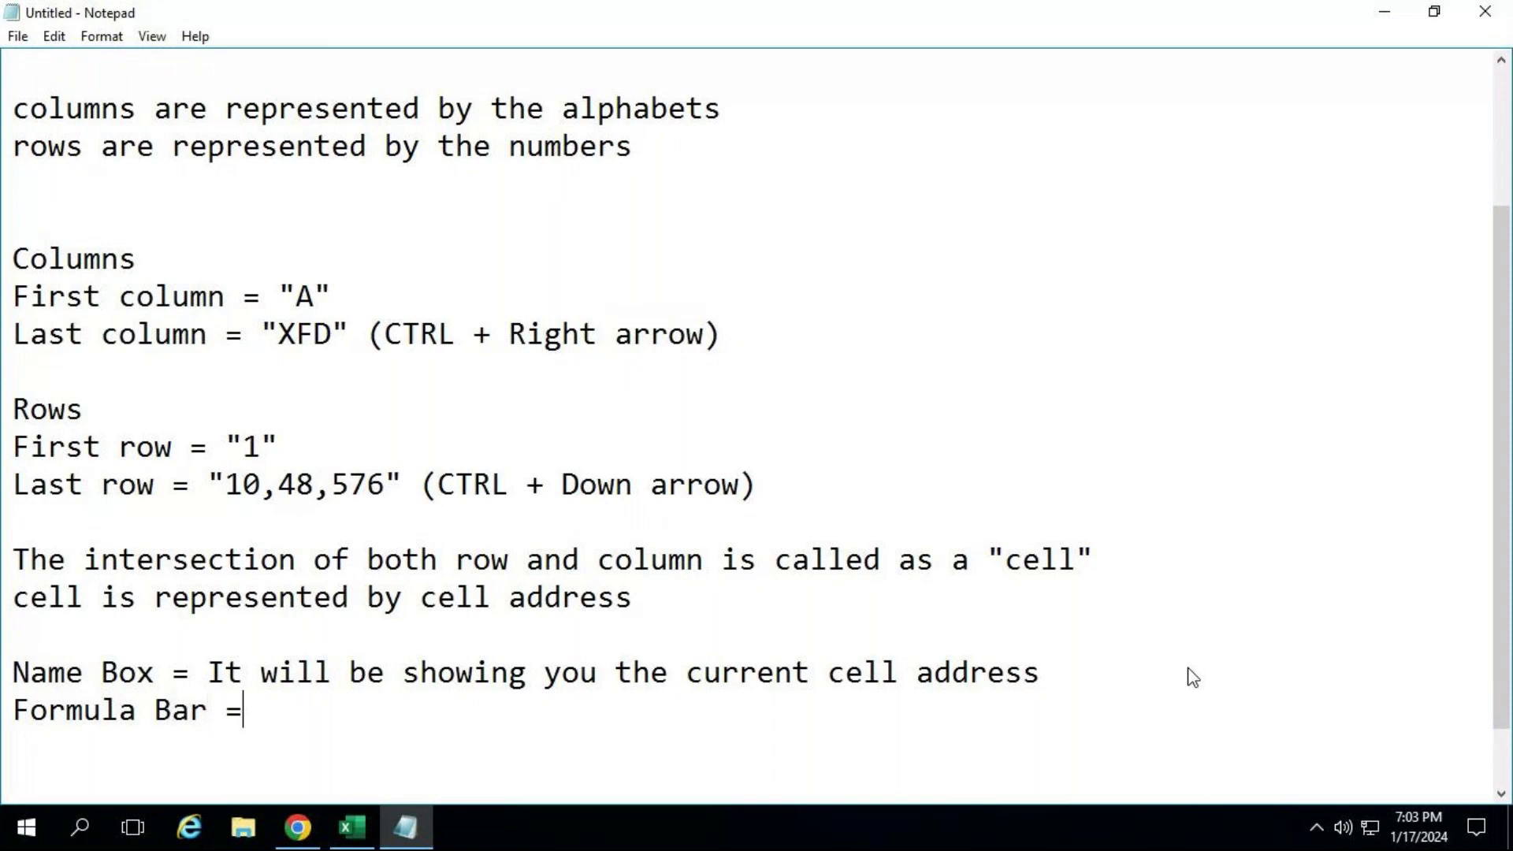
pyautogui.press('BackSpace')
pyautogui.write('t')
pyautogui.press('BackSpace')
pyautogui.write('The c')
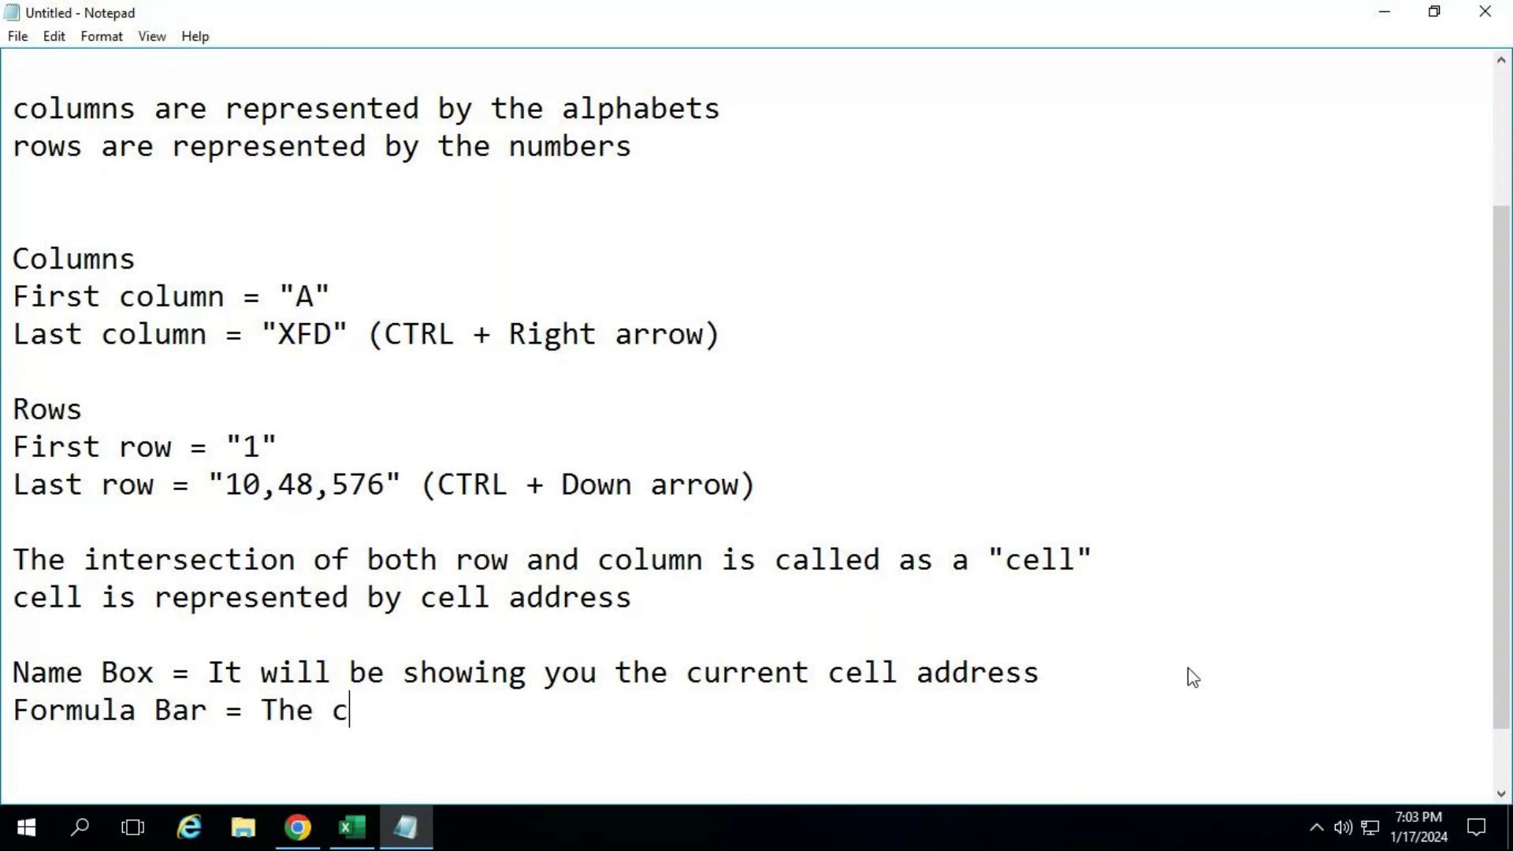
pyautogui.write('ontent of th')
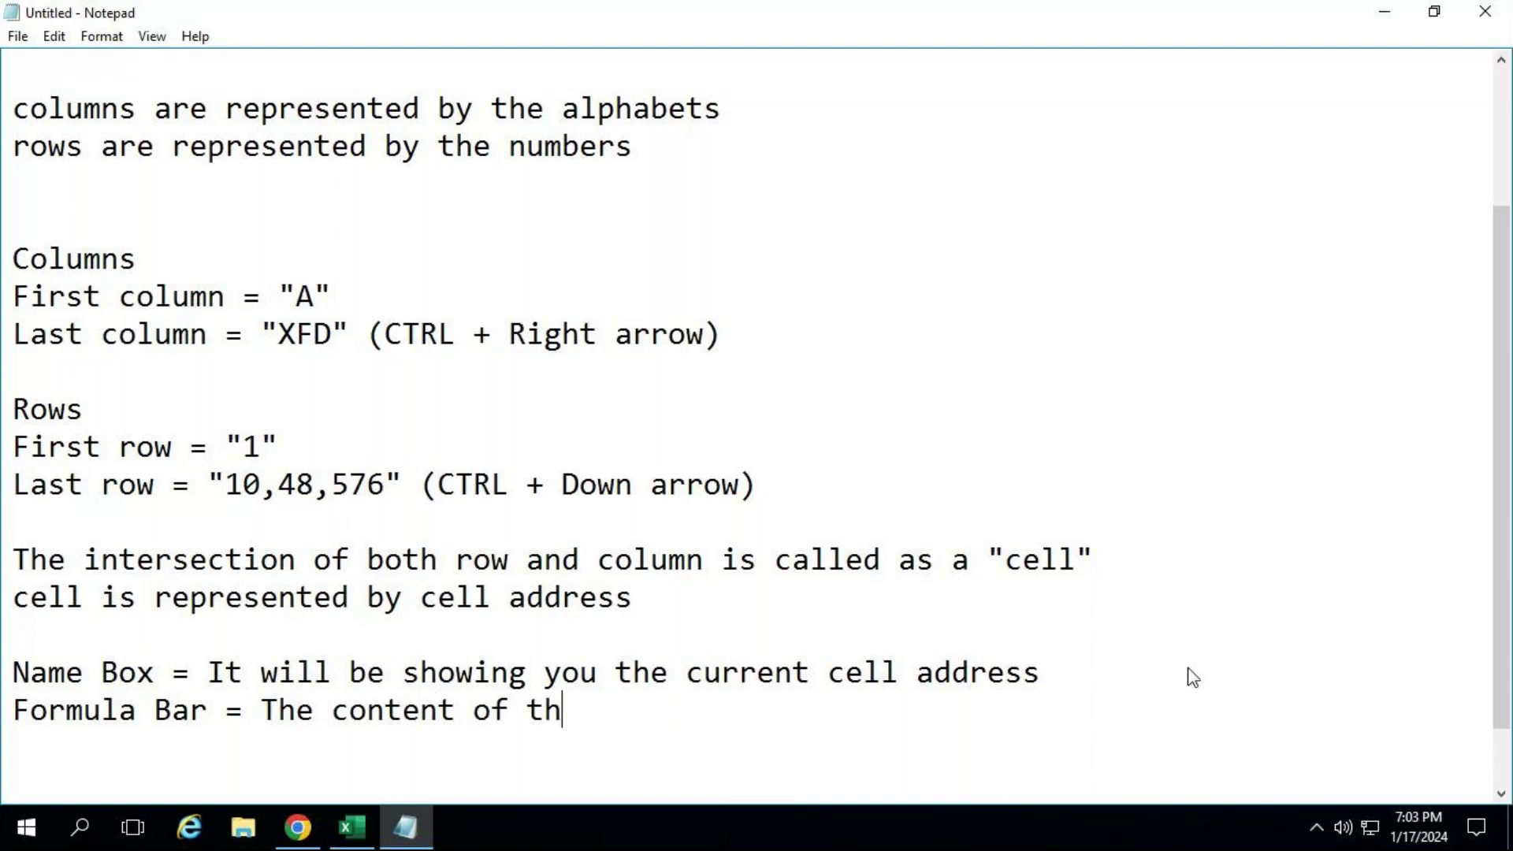
pyautogui.write('e existing')
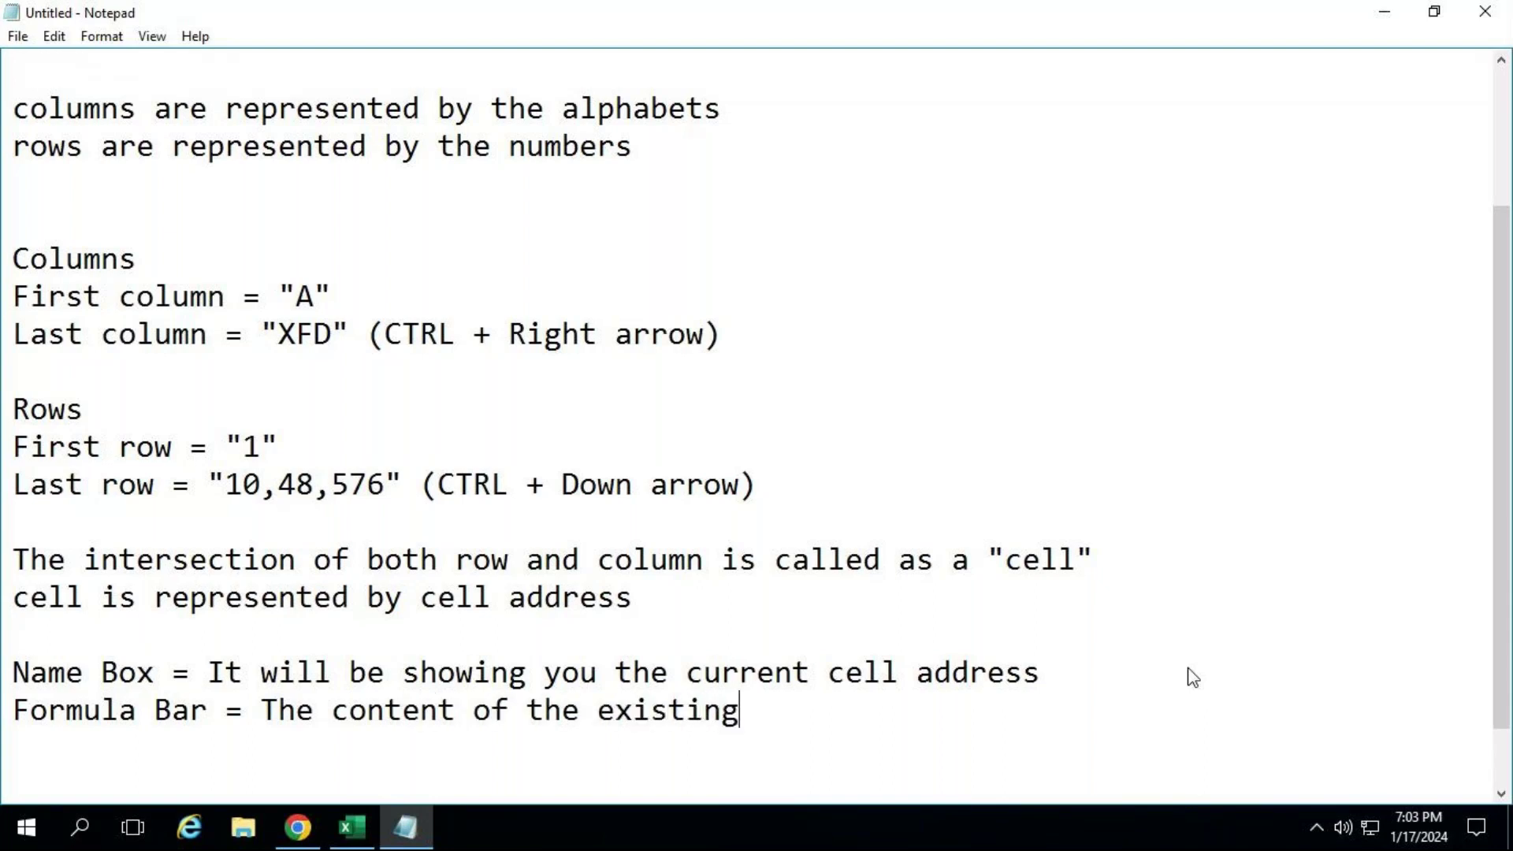
pyautogui.write(' cell will ')
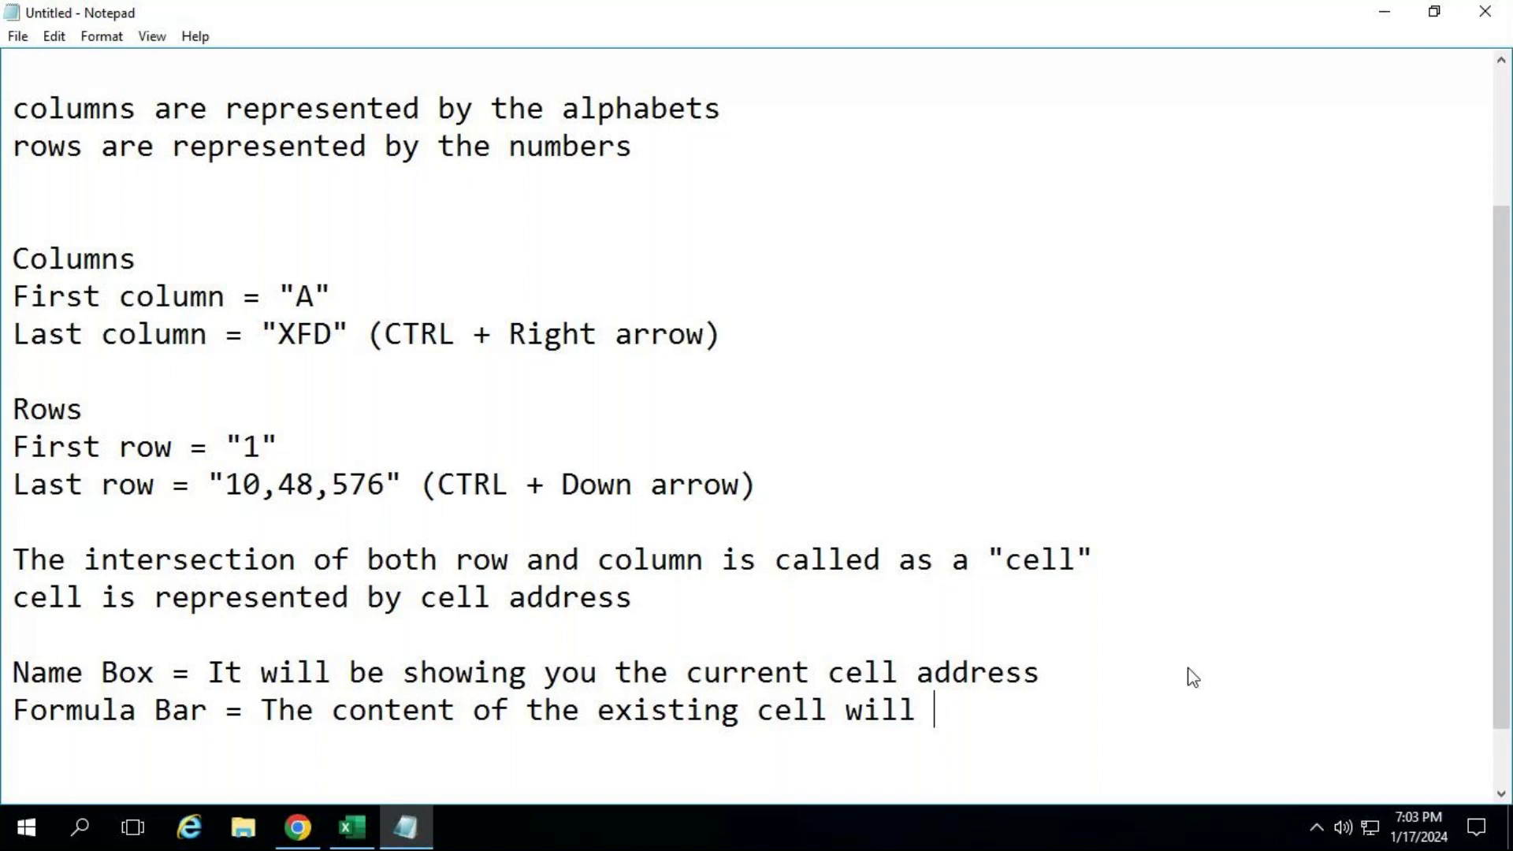
pyautogui.write('be shown')
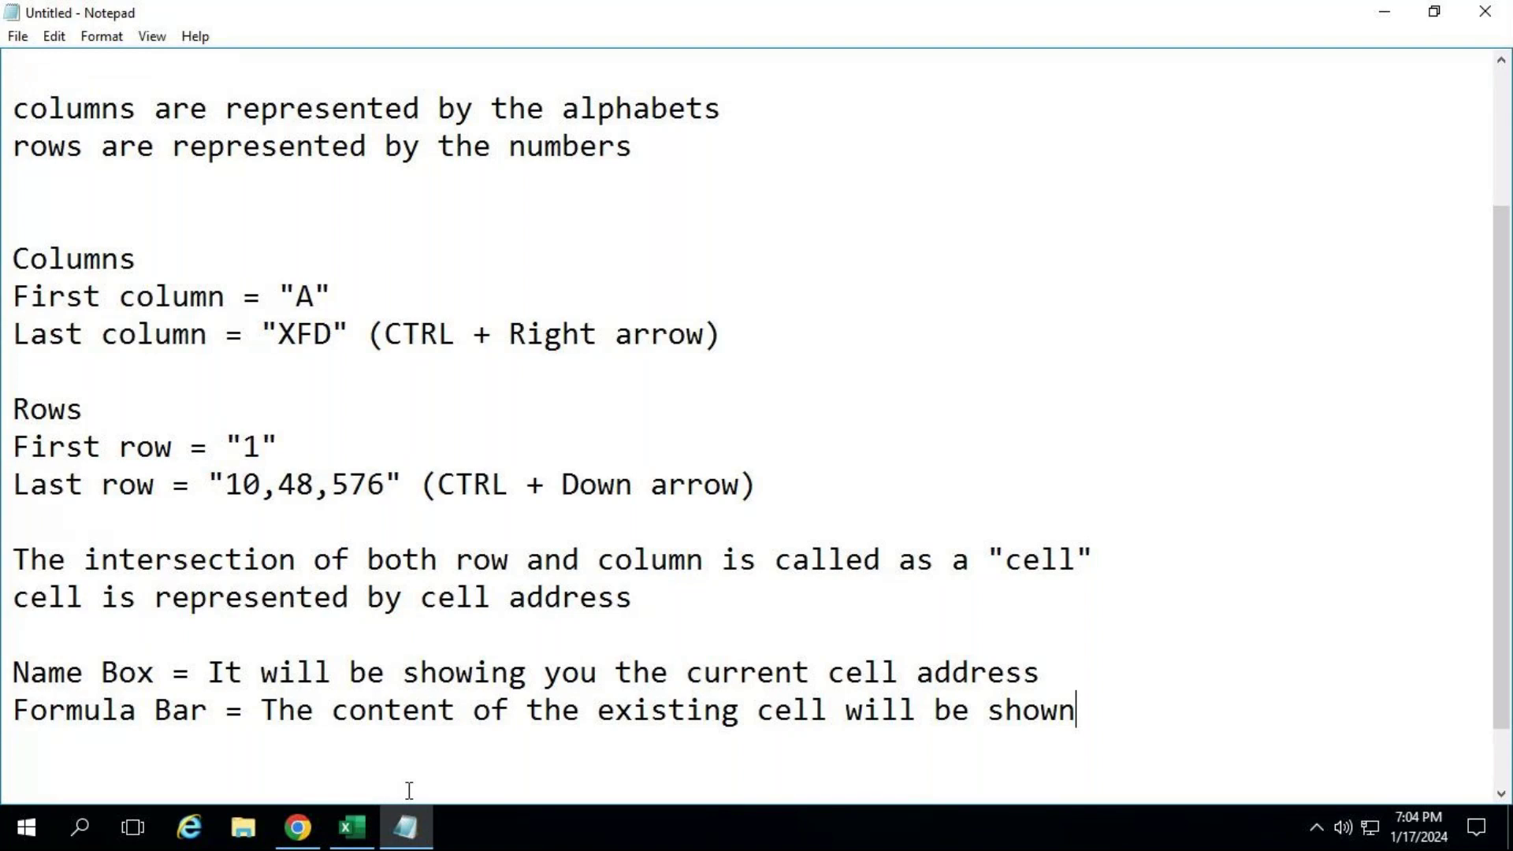
# Switch to Excel and enter the value 5 in cell F2 and the formula =2+3 in cell F3.
pyautogui.click(361, 825)
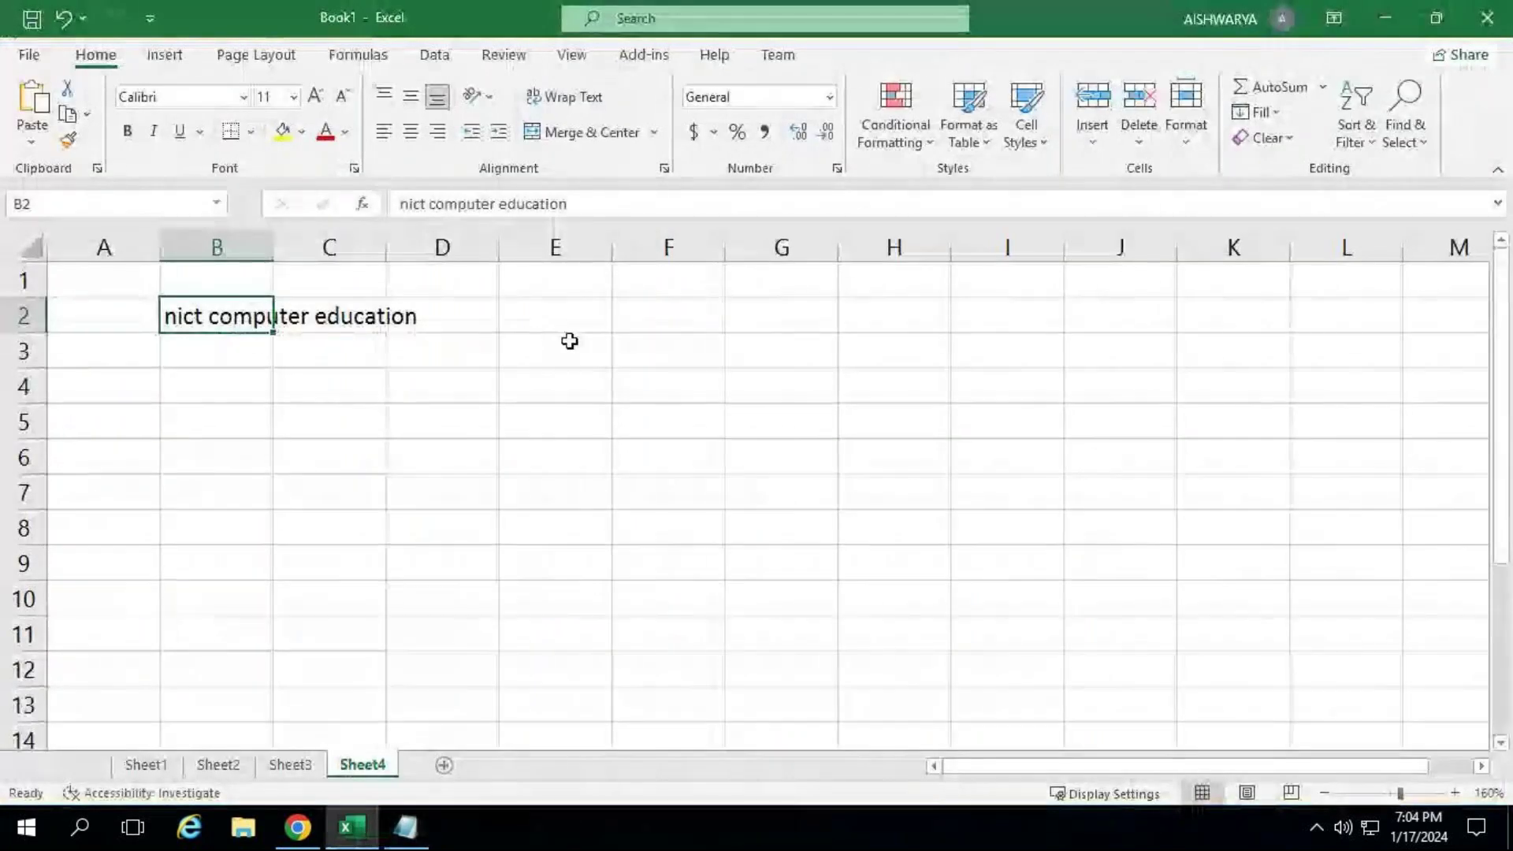
pyautogui.click(669, 324)
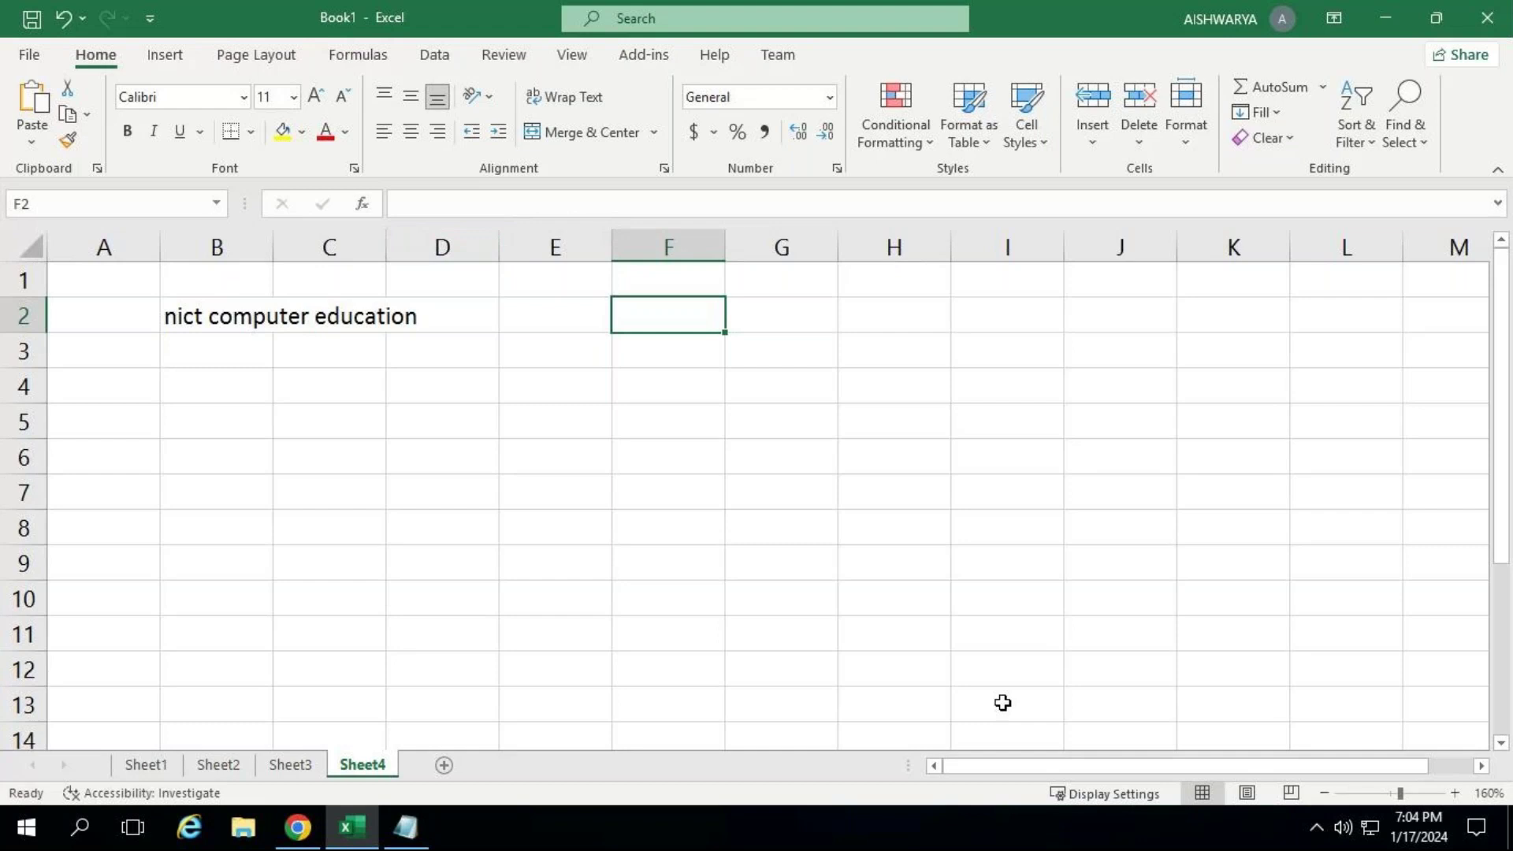
pyautogui.write('5')
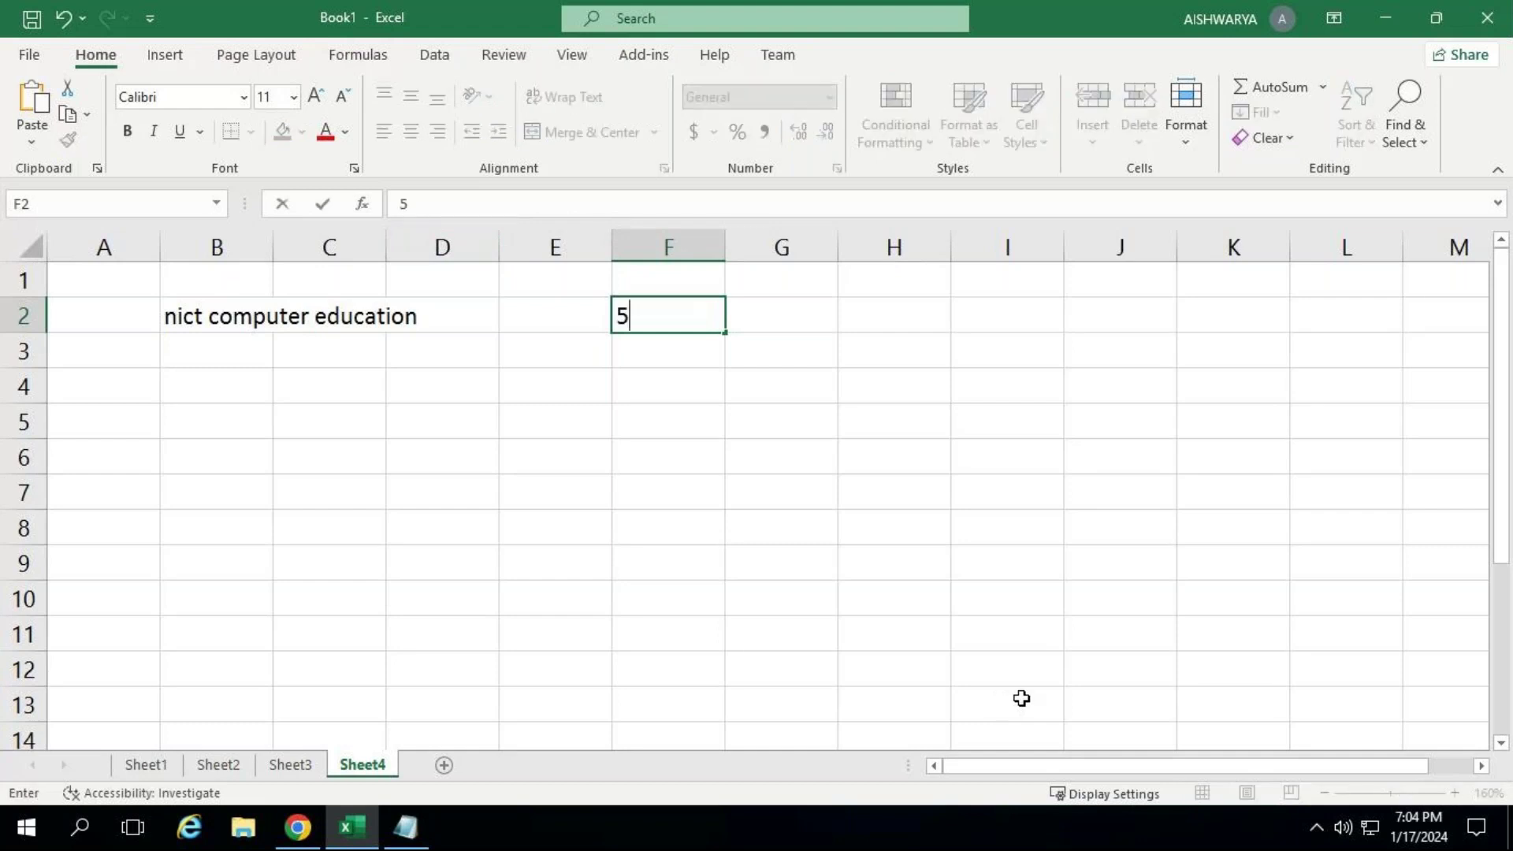
pyautogui.press('Return')
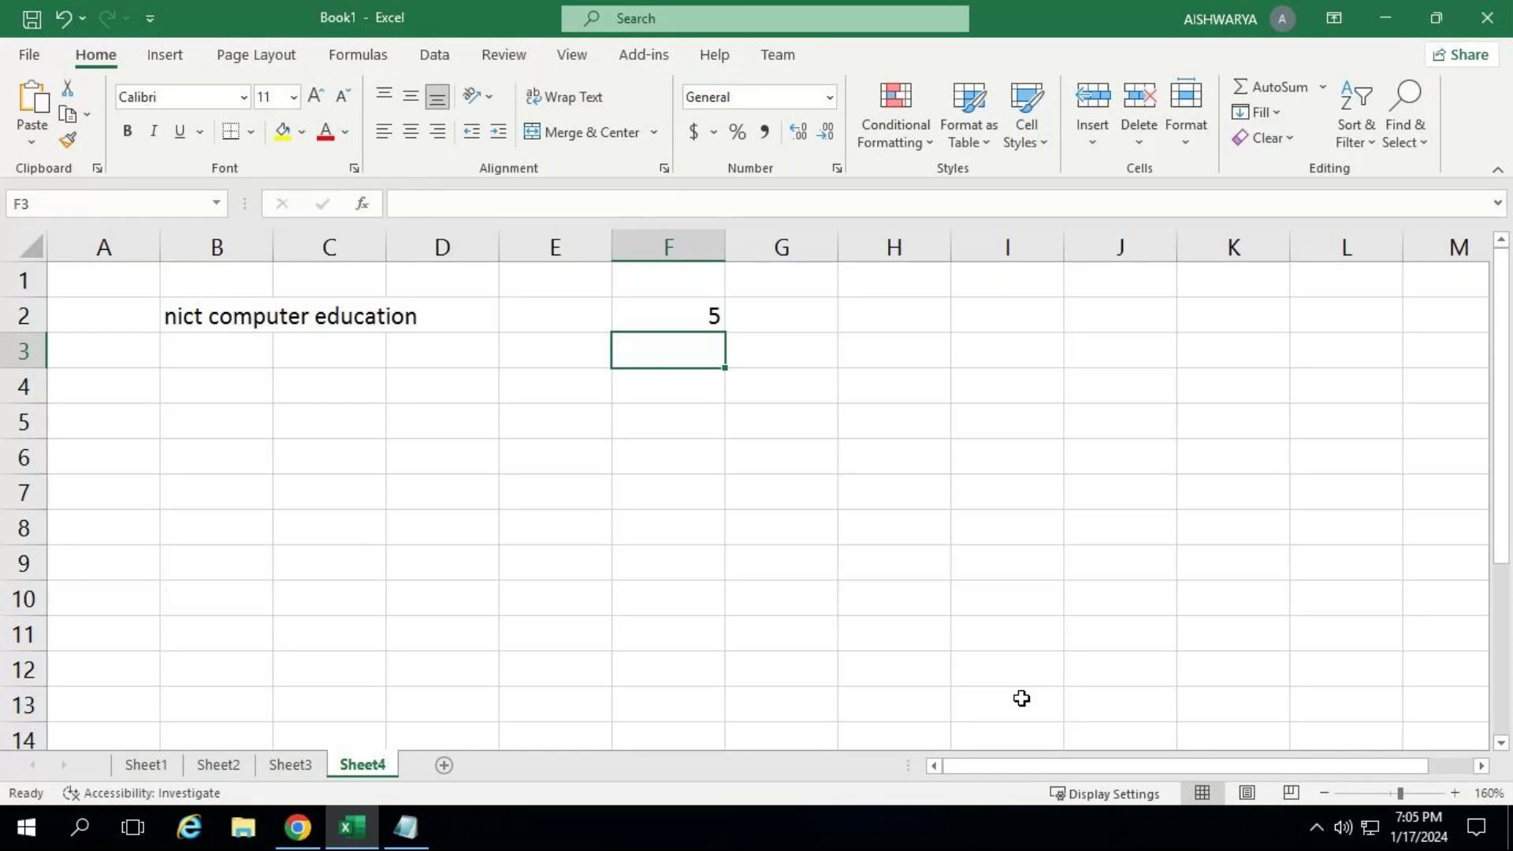
pyautogui.write('=')
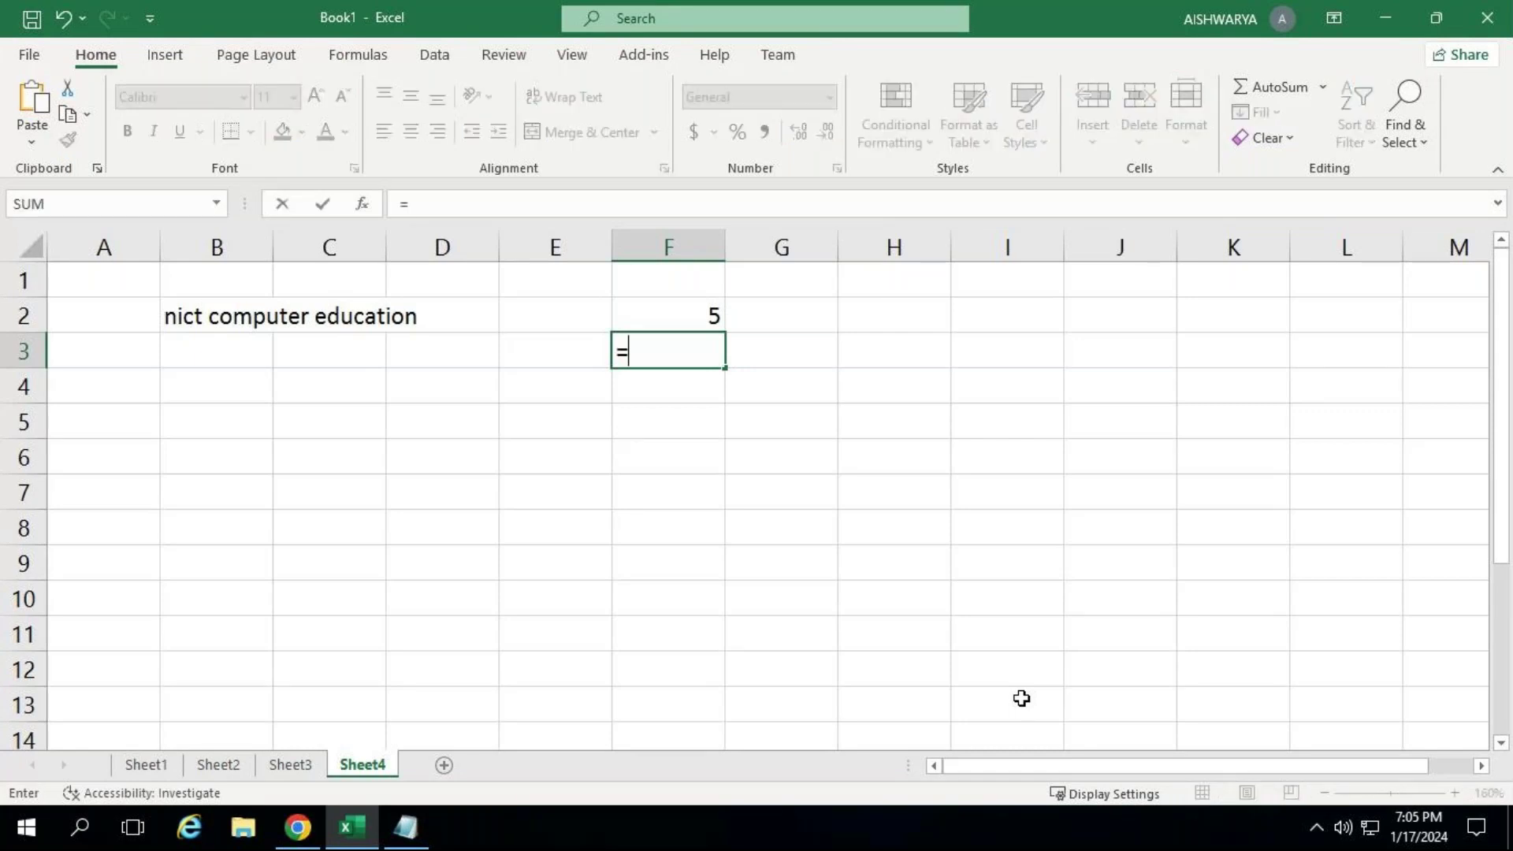
pyautogui.write('2+3')
pyautogui.press('Return')
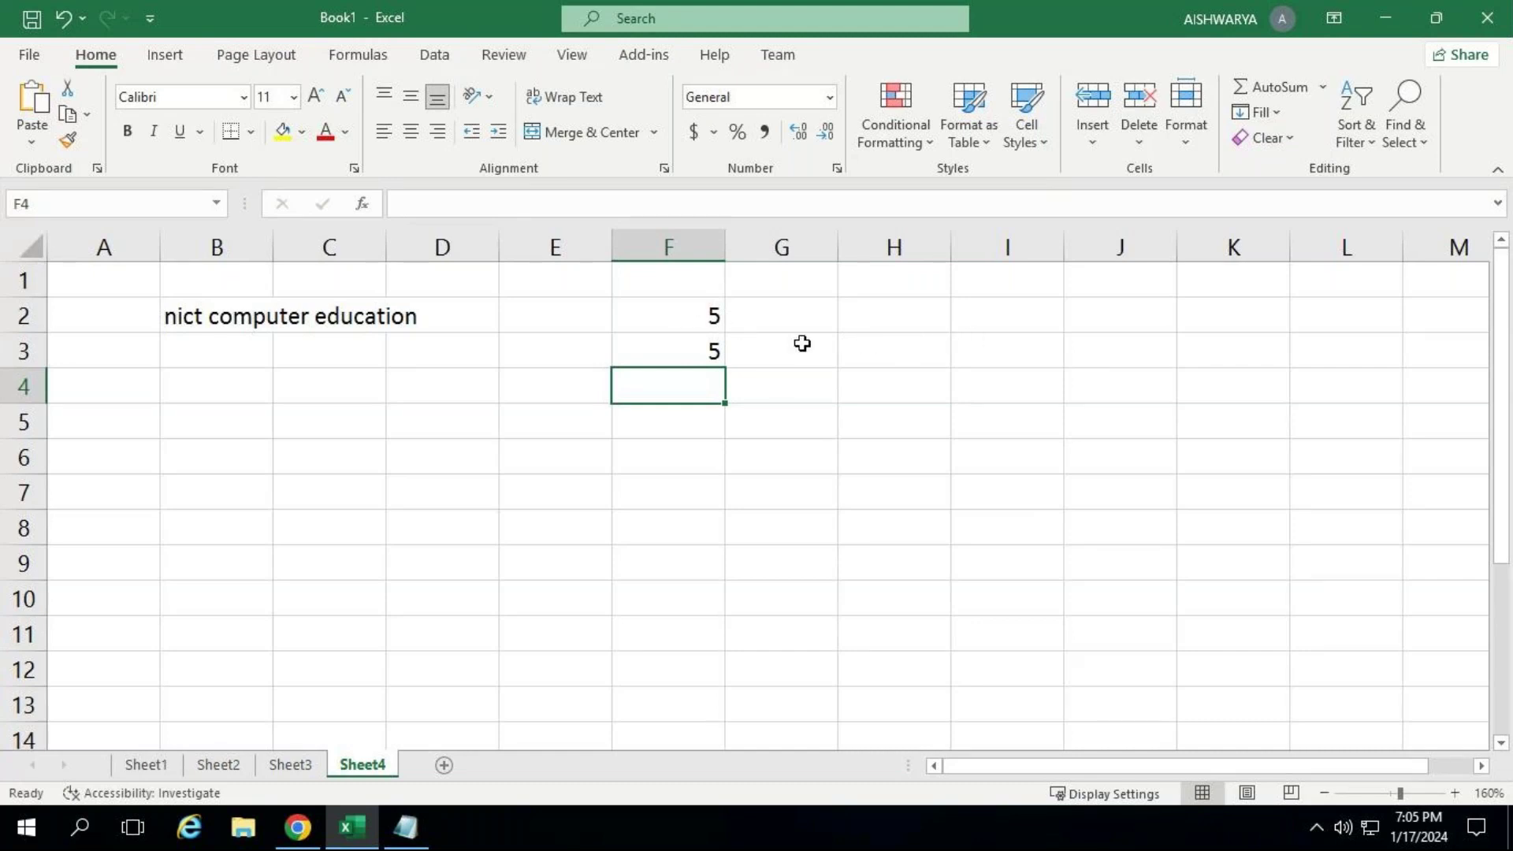
# Select cells F2 and F3 to compare their contents in the Formula Bar, then the empty cell D8 and F2 again.
pyautogui.click(678, 313)
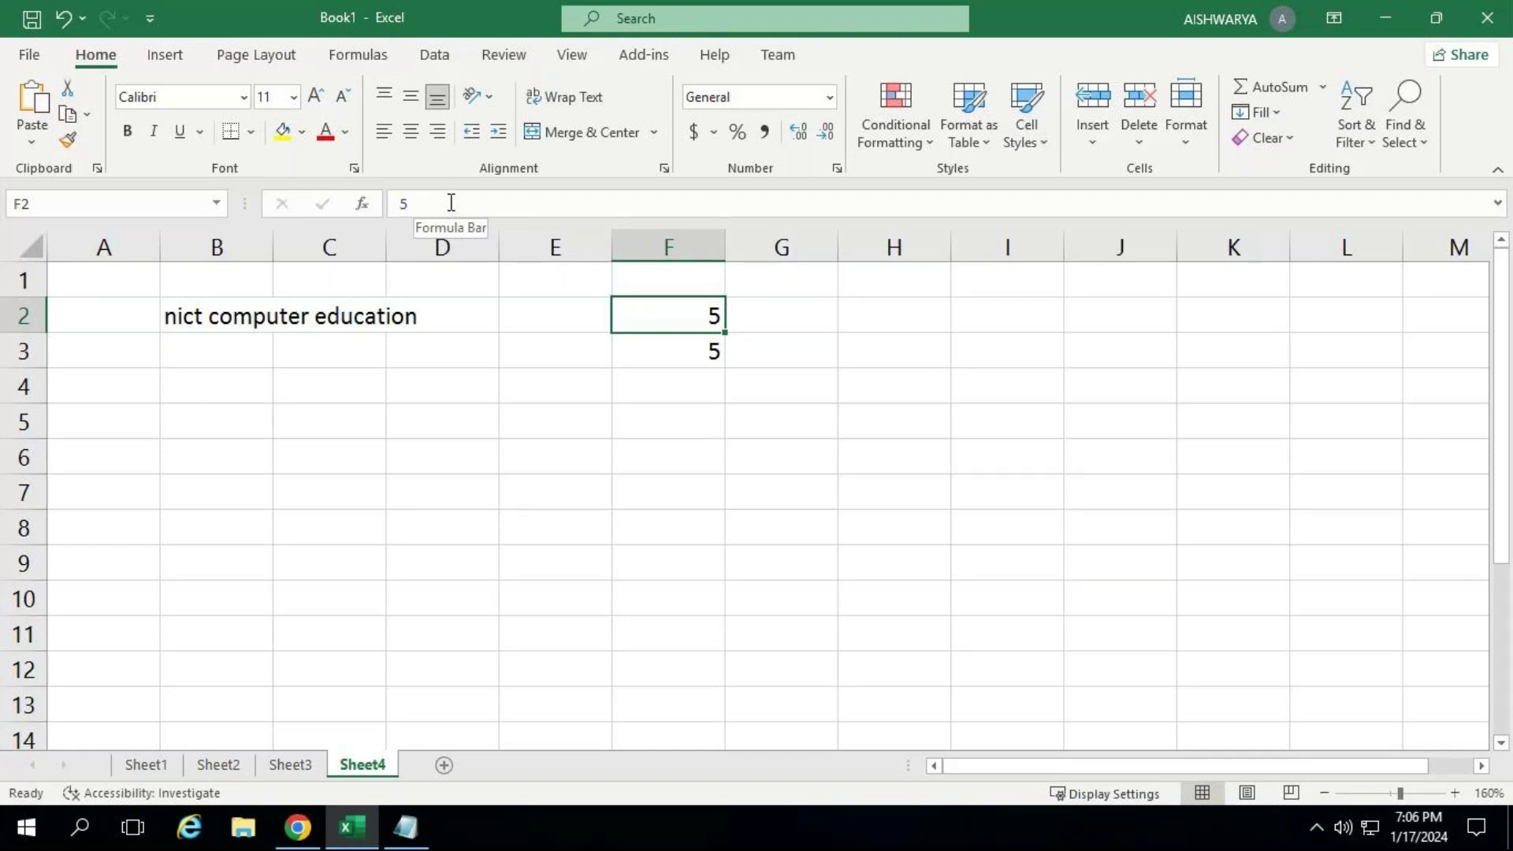
pyautogui.click(680, 353)
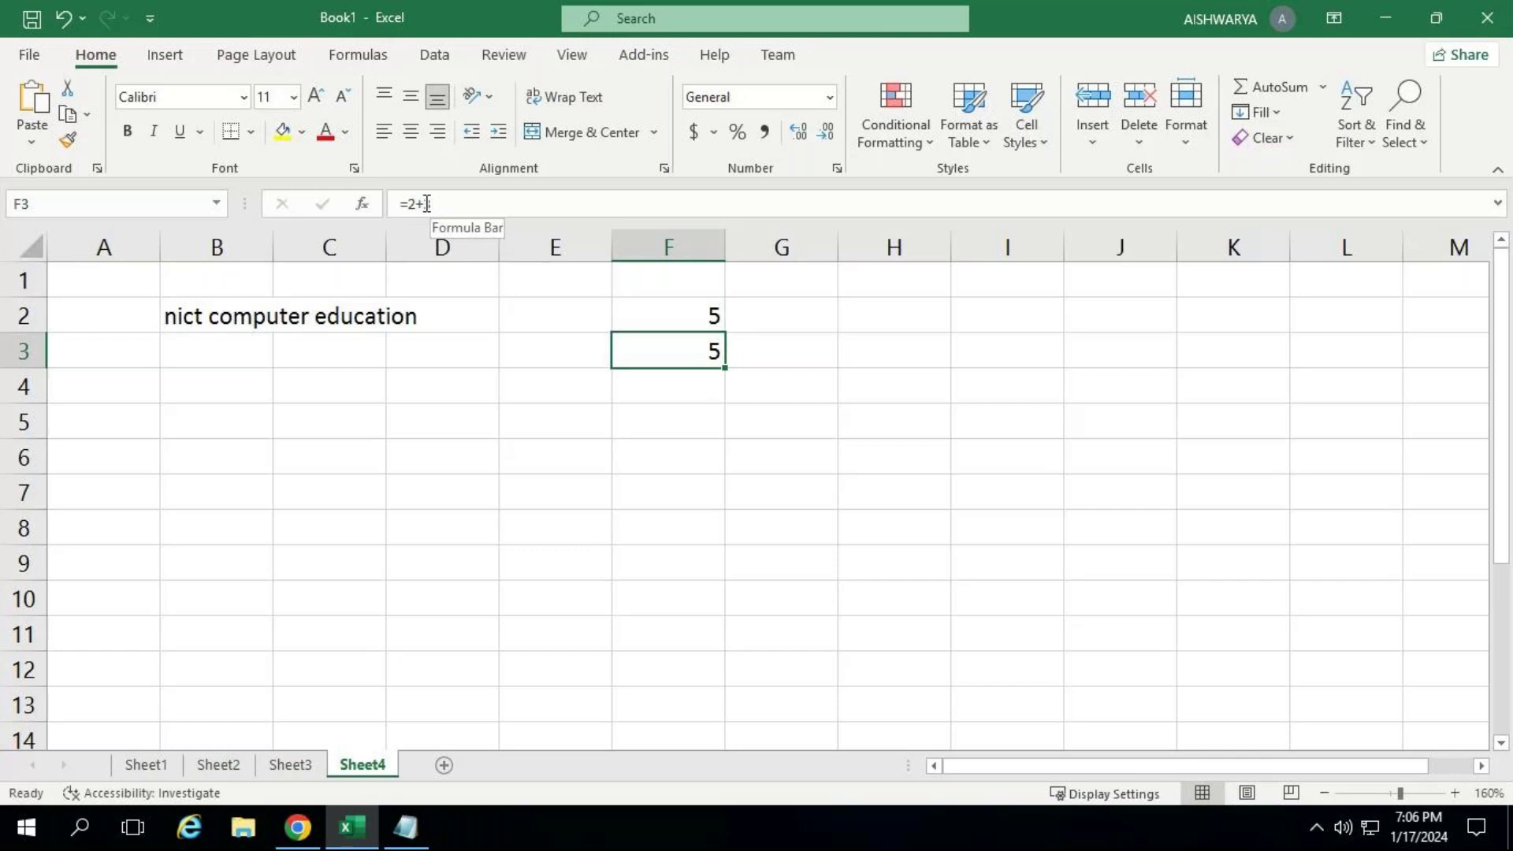
pyautogui.click(473, 526)
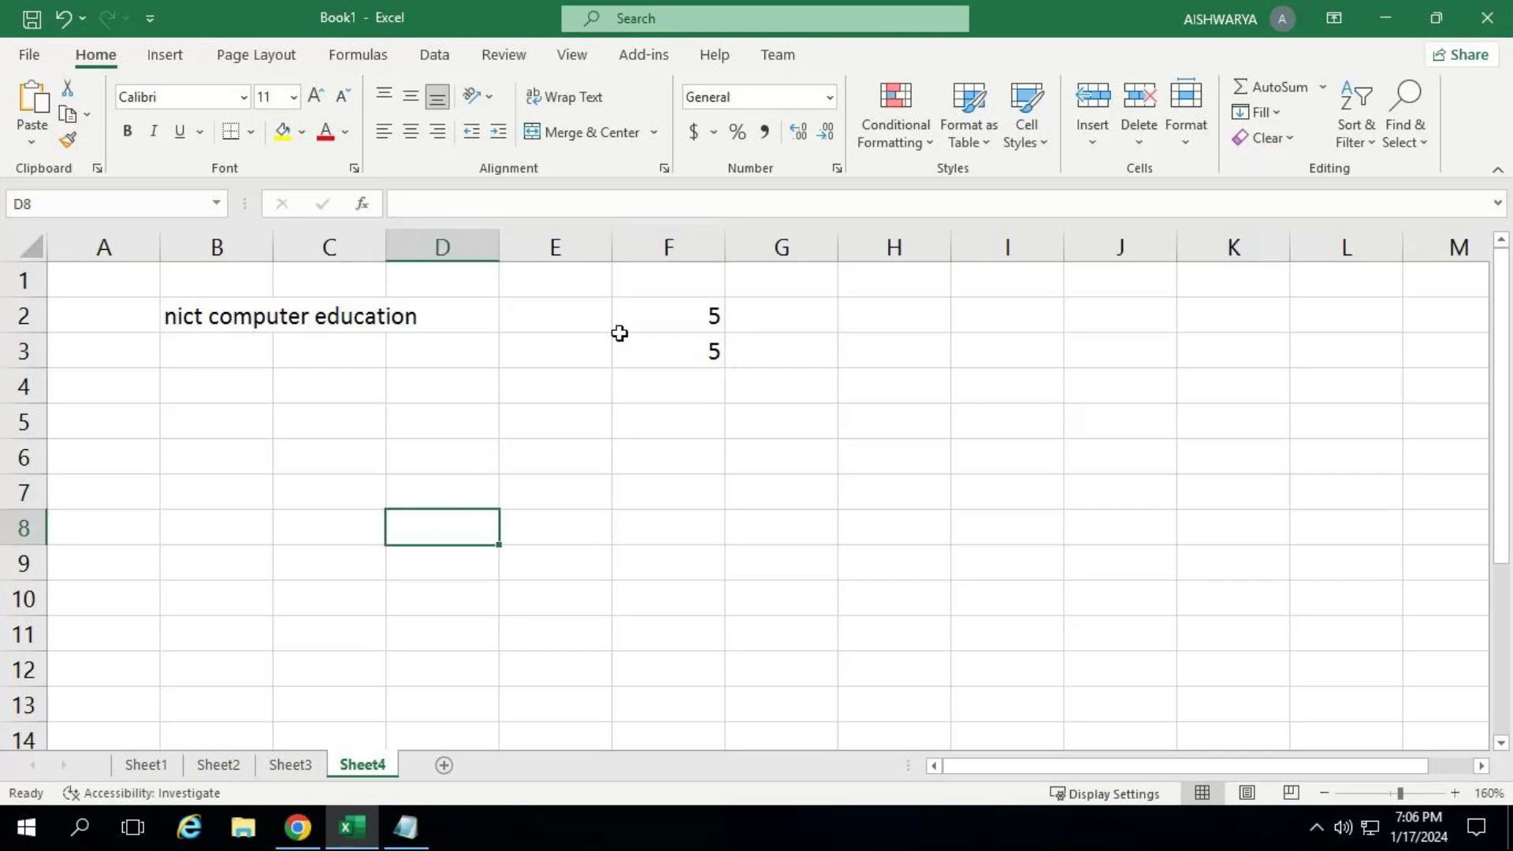
pyautogui.click(658, 319)
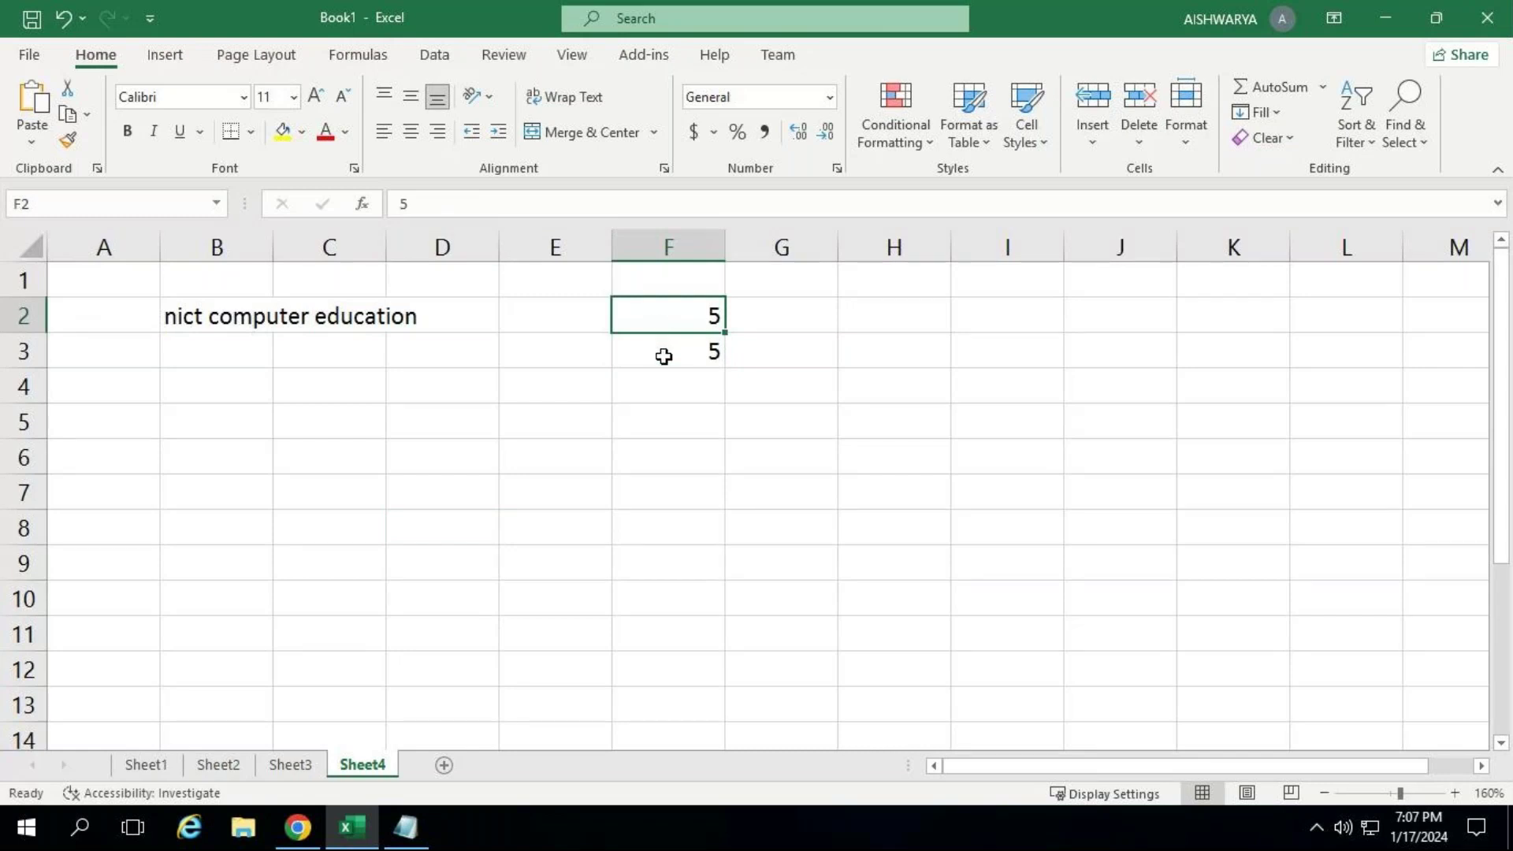
# Clear the contents of cell F3 and enter the formula =2+3 there again.
pyautogui.click(663, 356)
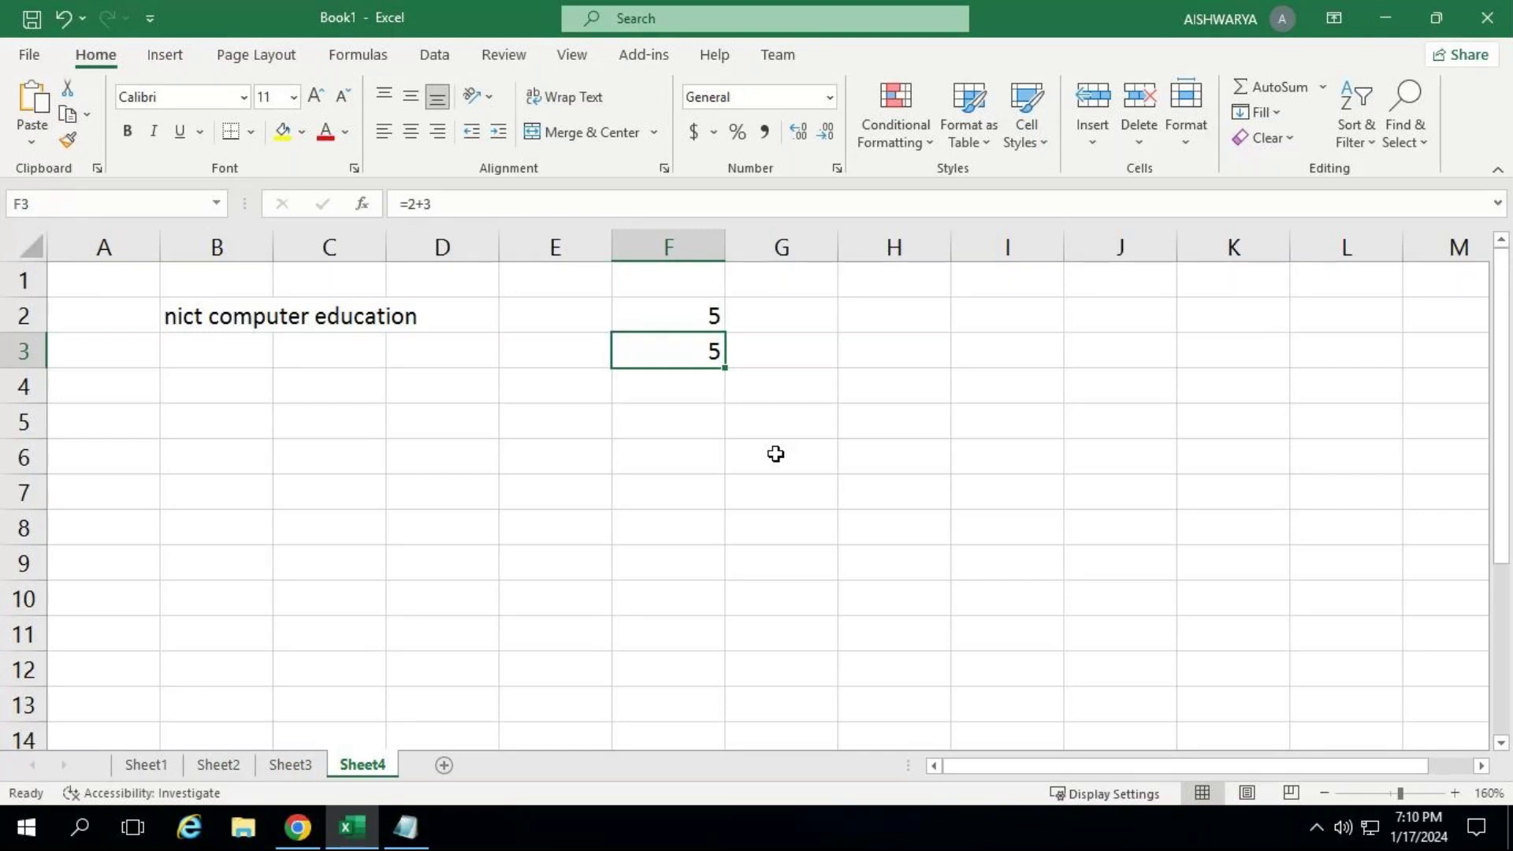
pyautogui.press('Down')
pyautogui.press('Up')
pyautogui.press('Delete')
pyautogui.write('=')
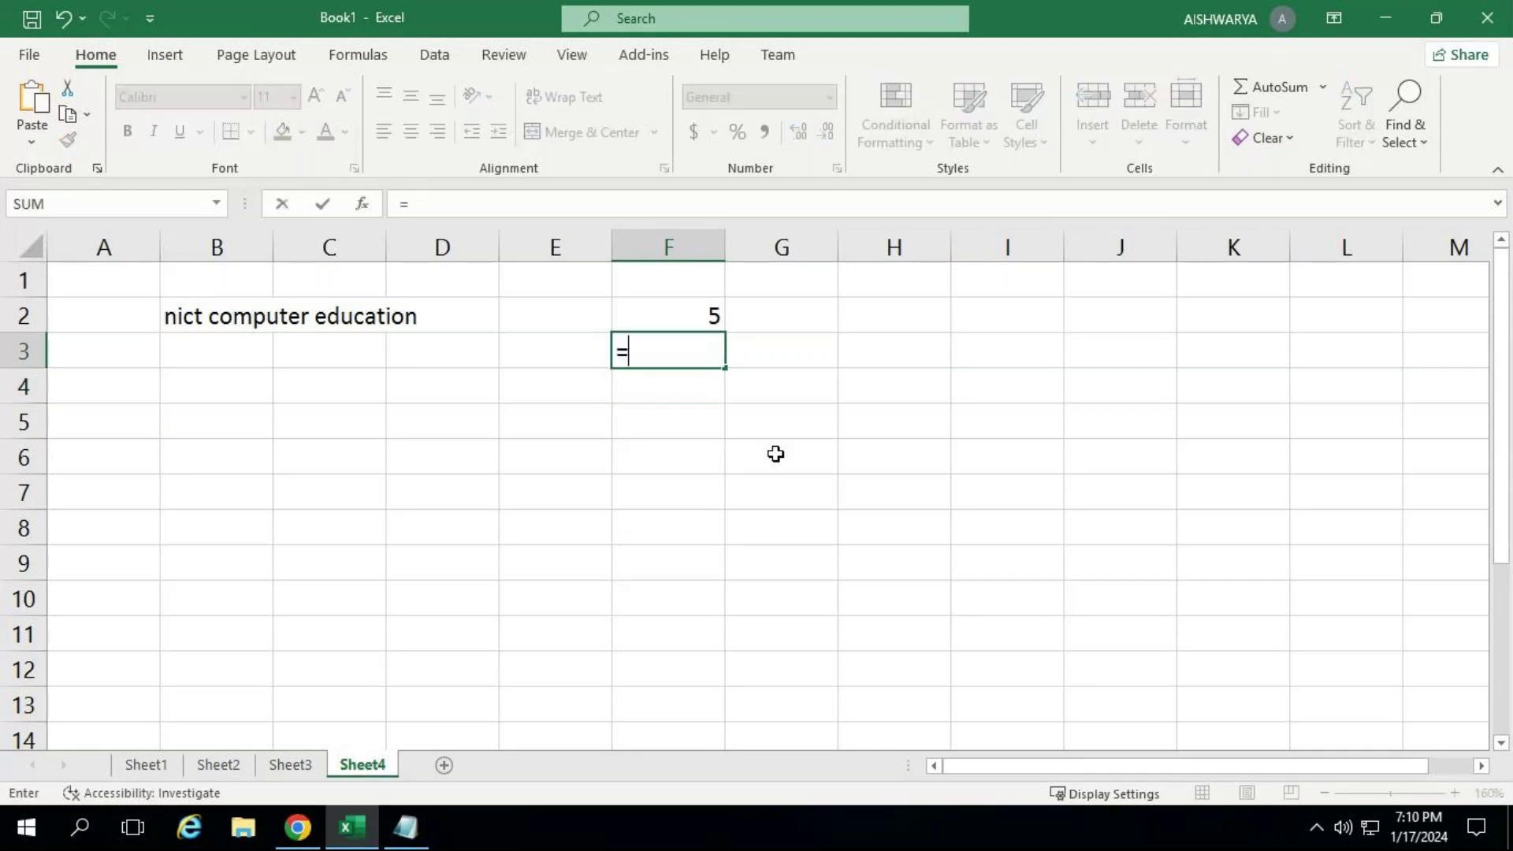
pyautogui.write('2+3')
pyautogui.press('Return')
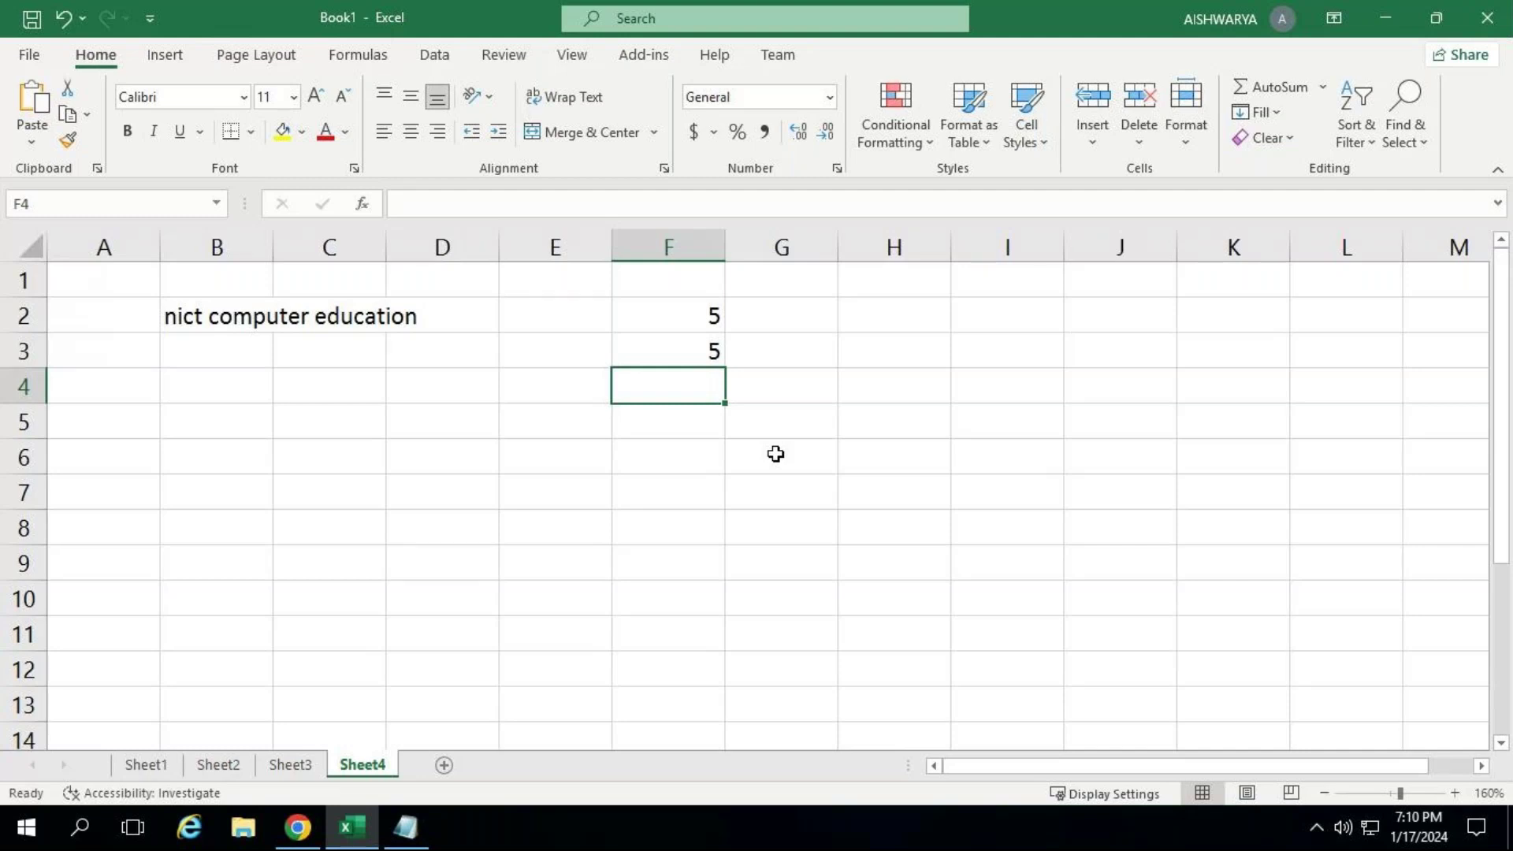
# Enter the formula =2-3 in cell F4.
pyautogui.write('=')
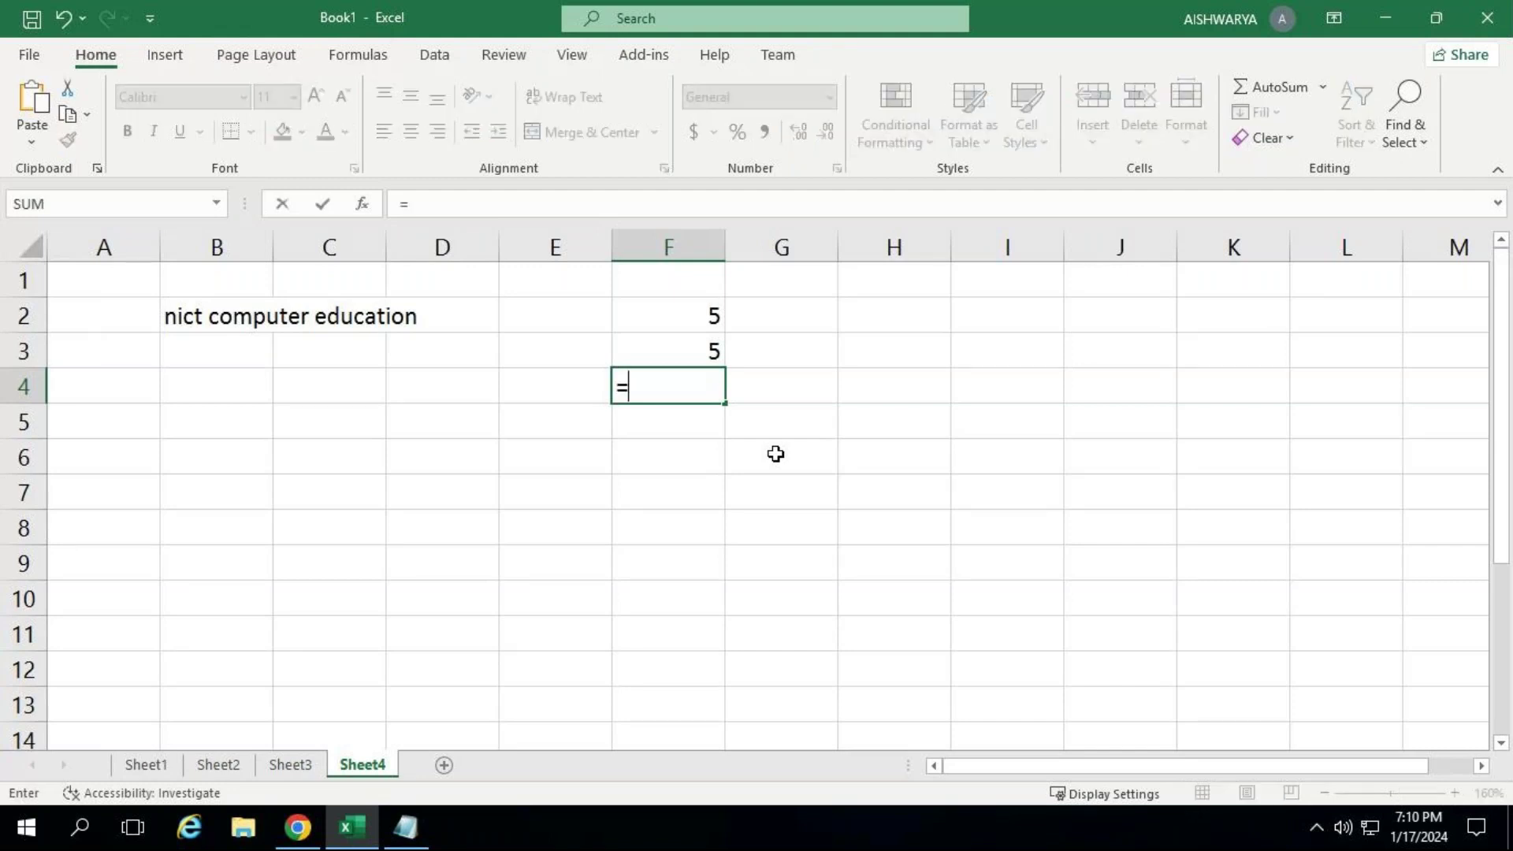
pyautogui.write('2-3')
pyautogui.press('Return')
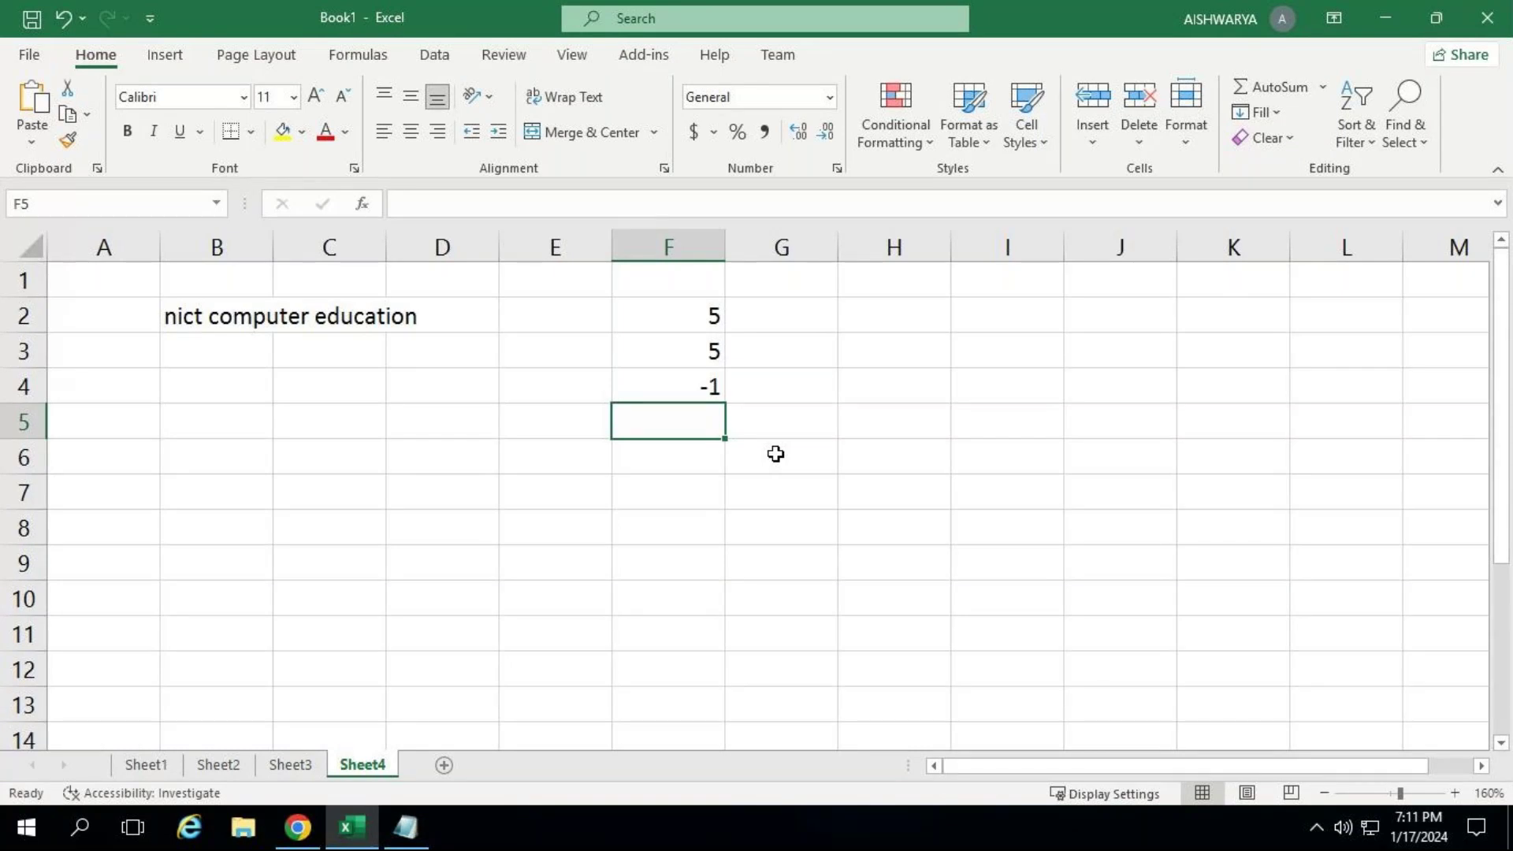
# Go from cell A1 to the sheet's last column and last row, and highlight that cell's address in the Name Box.
pyautogui.click(121, 288)
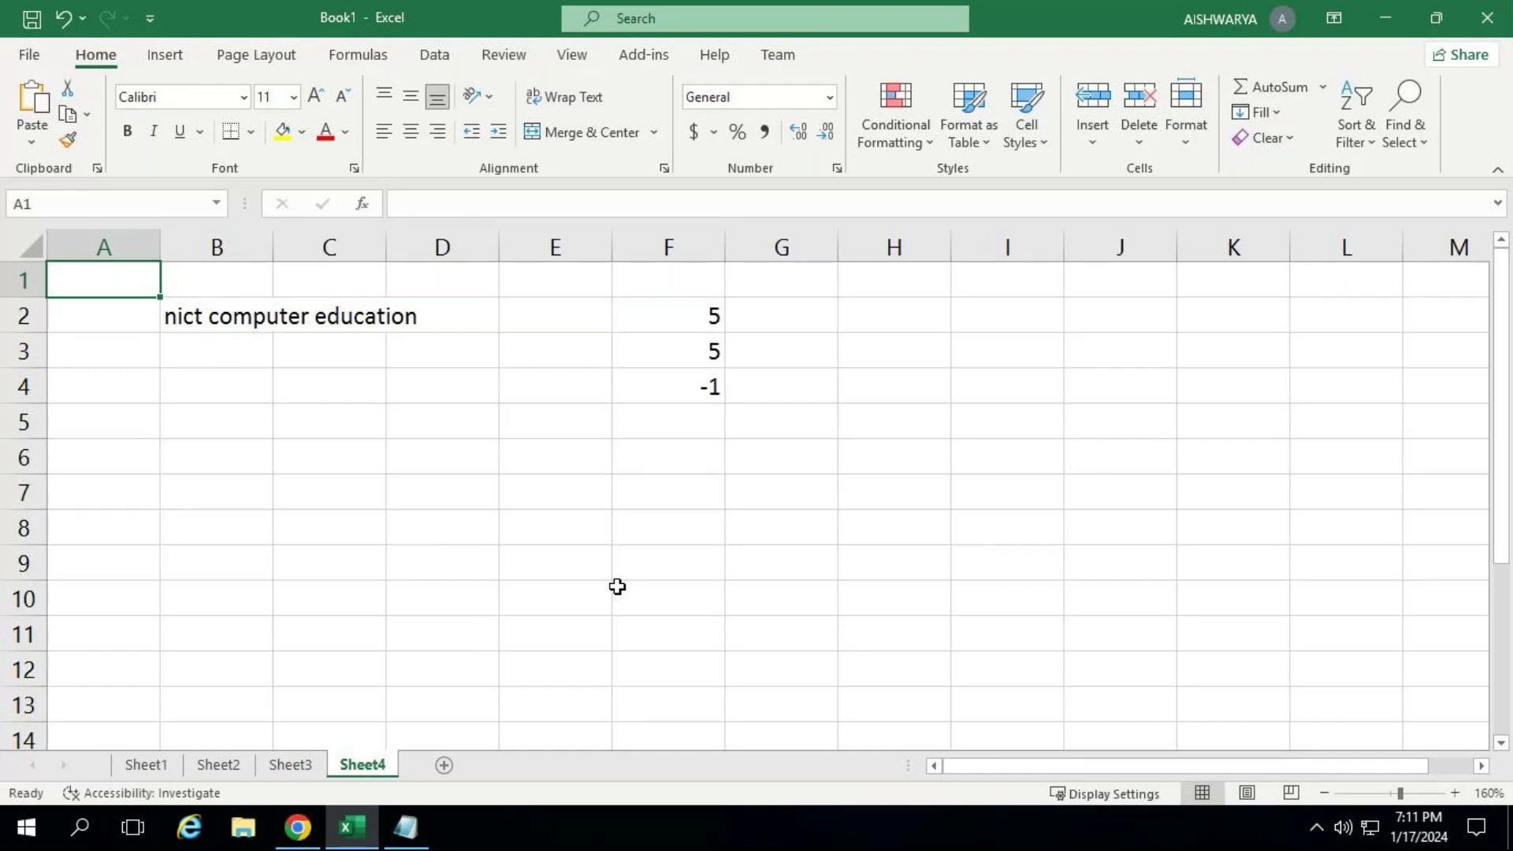
pyautogui.hotkey('ctrl', 'Right')
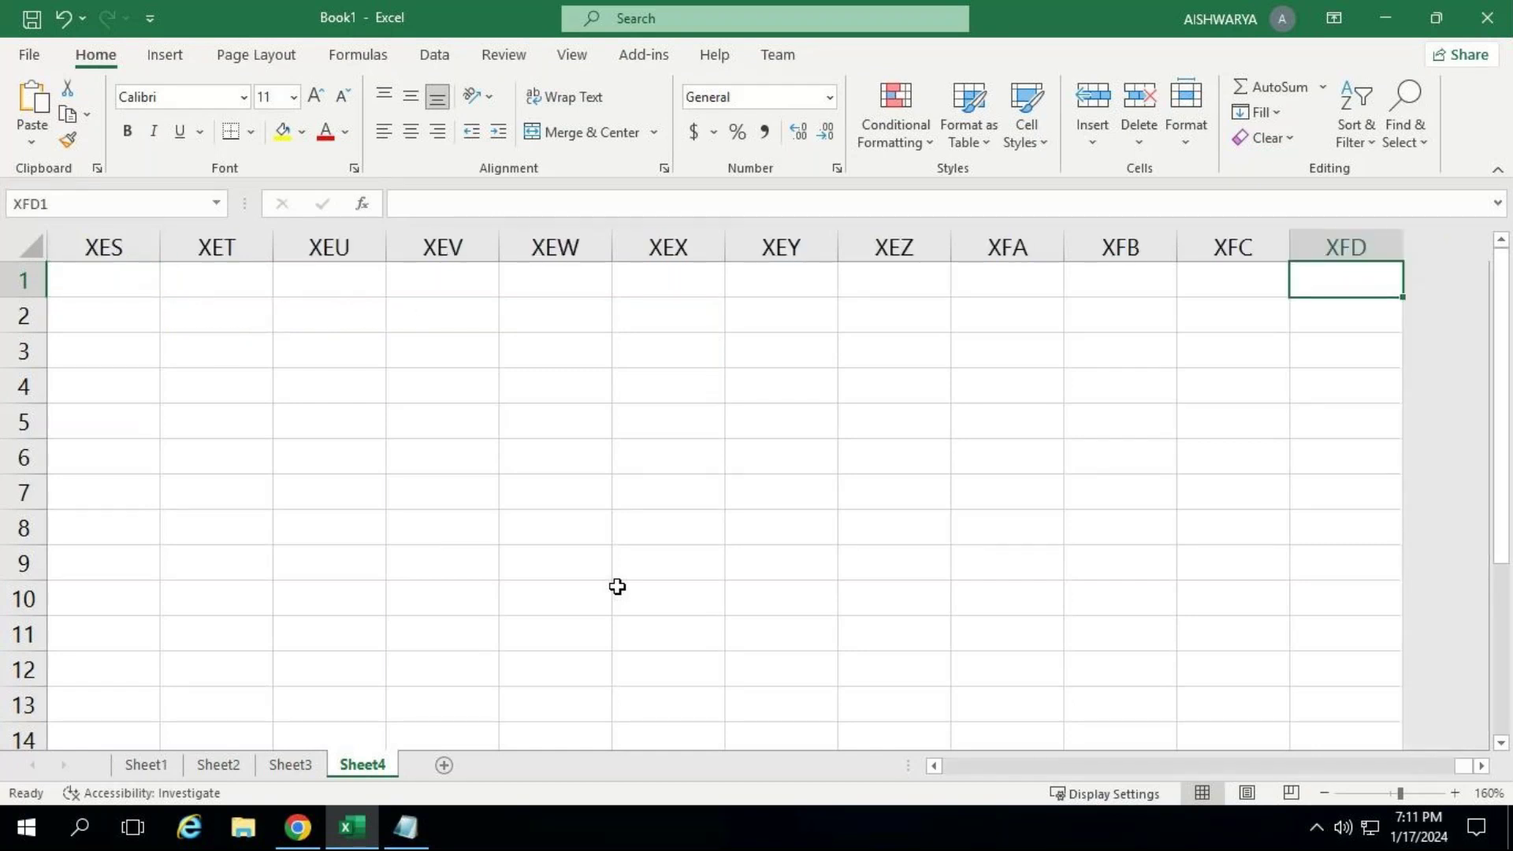
pyautogui.hotkey('ctrl', 'Down')
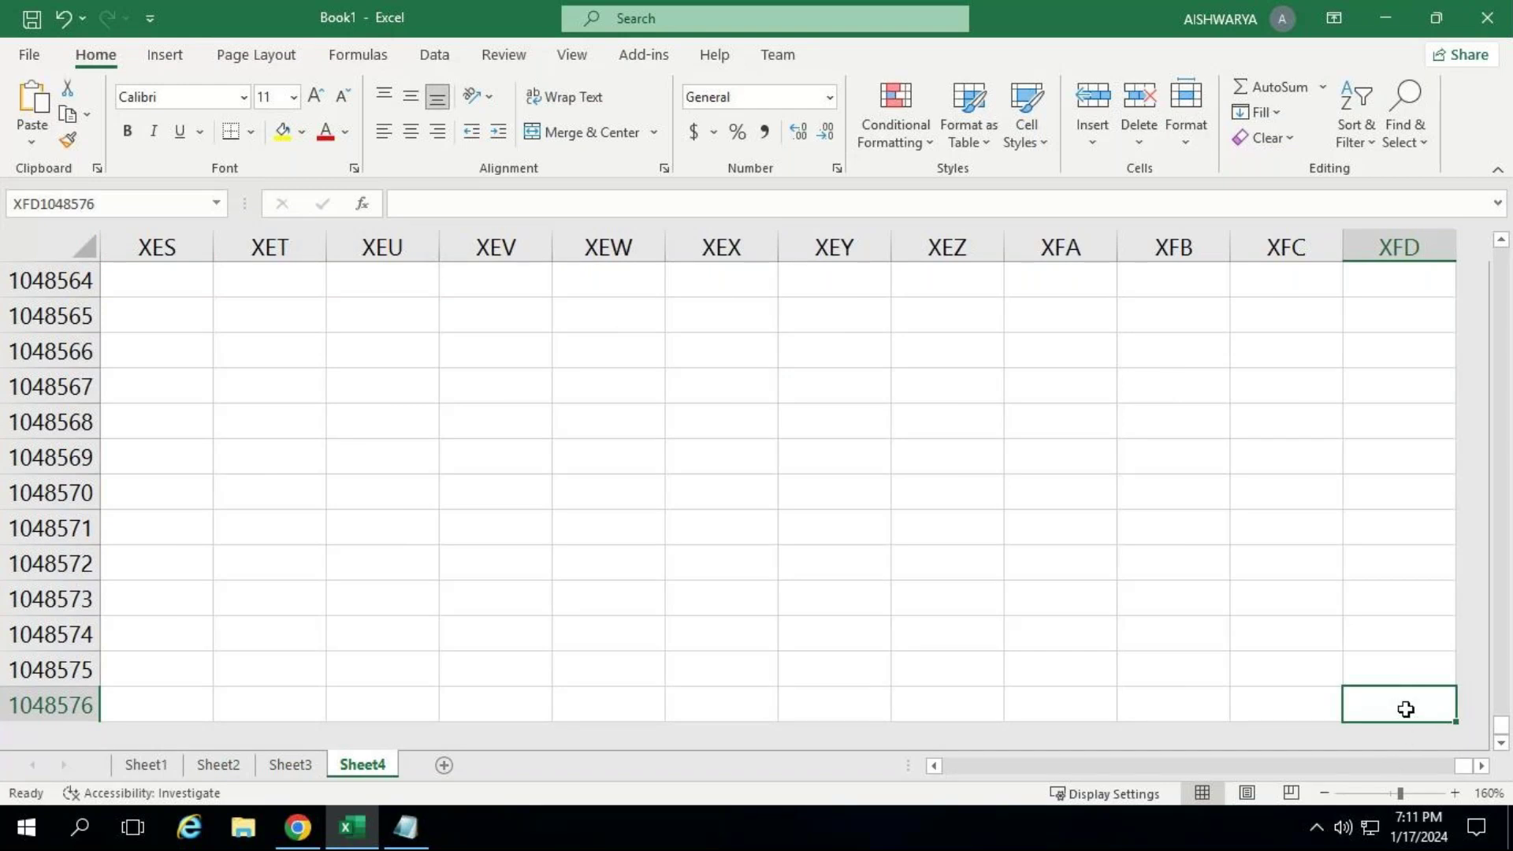
pyautogui.click(123, 204)
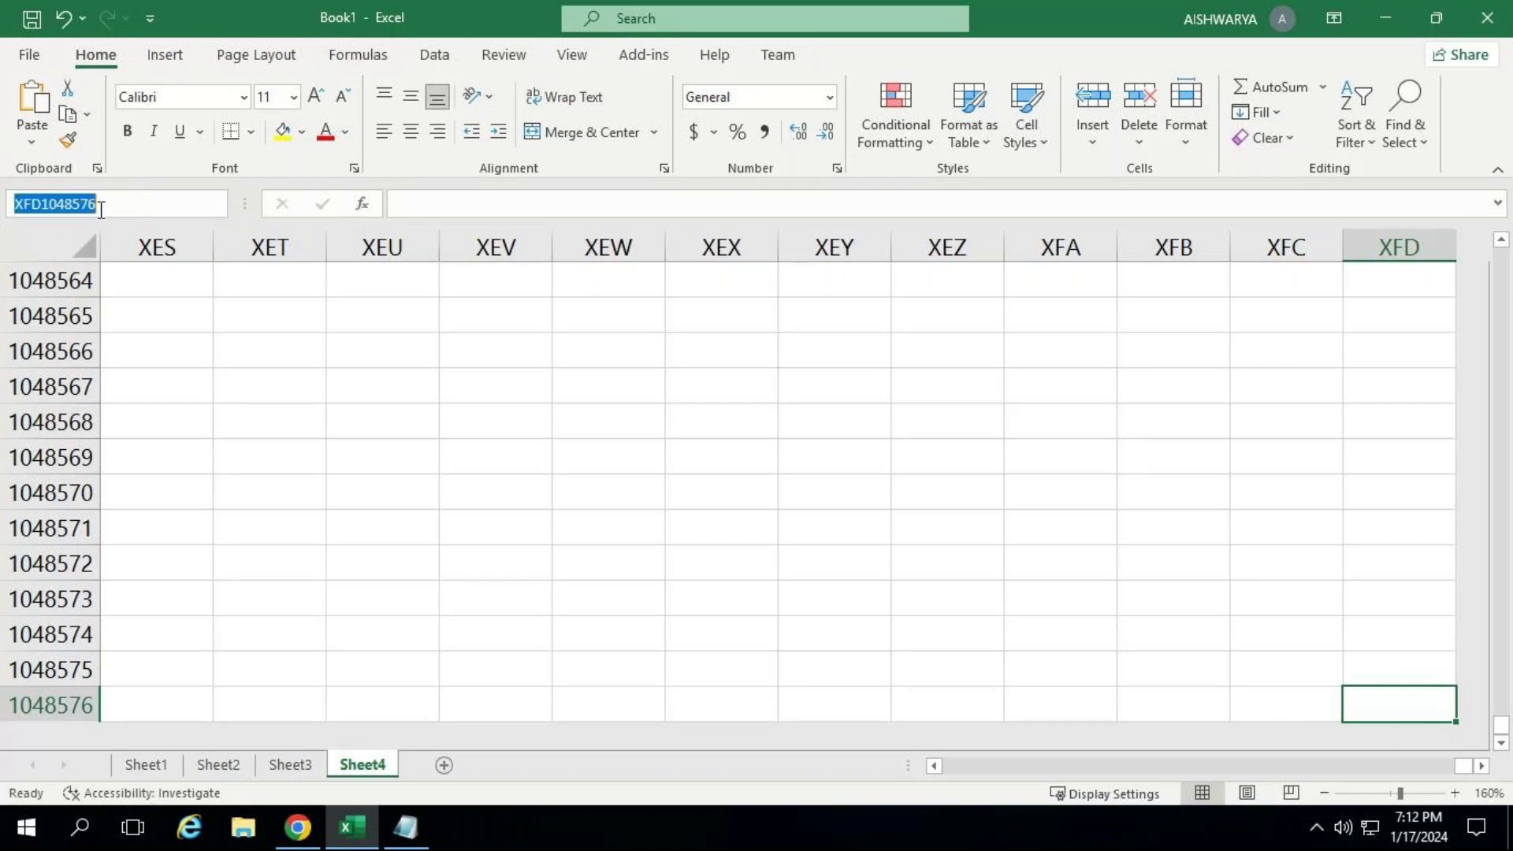
pyautogui.click(140, 206)
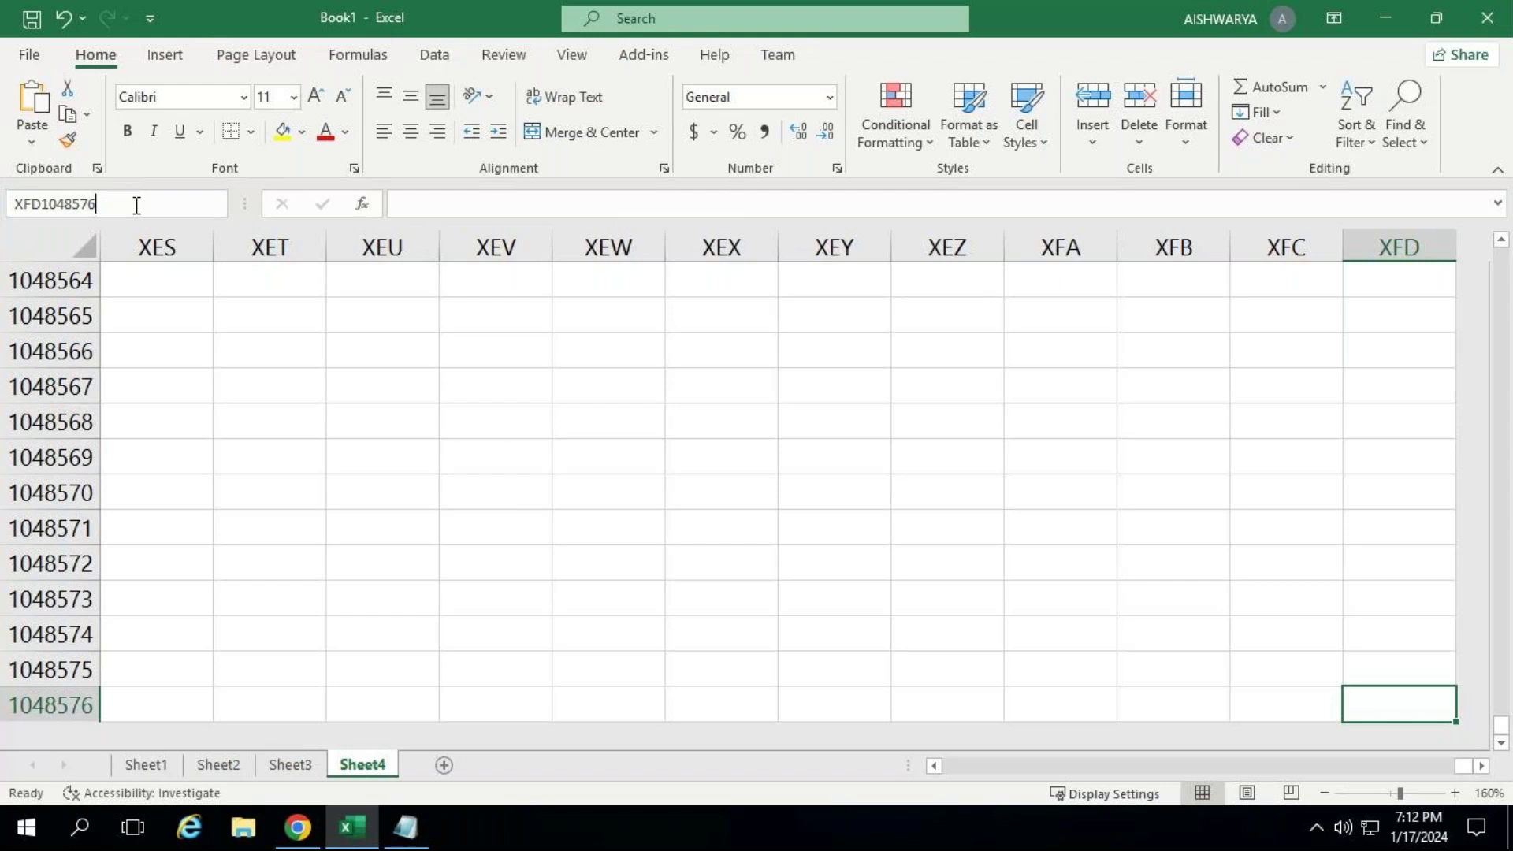
pyautogui.moveTo(124, 203); pyautogui.dragTo(5, 206)
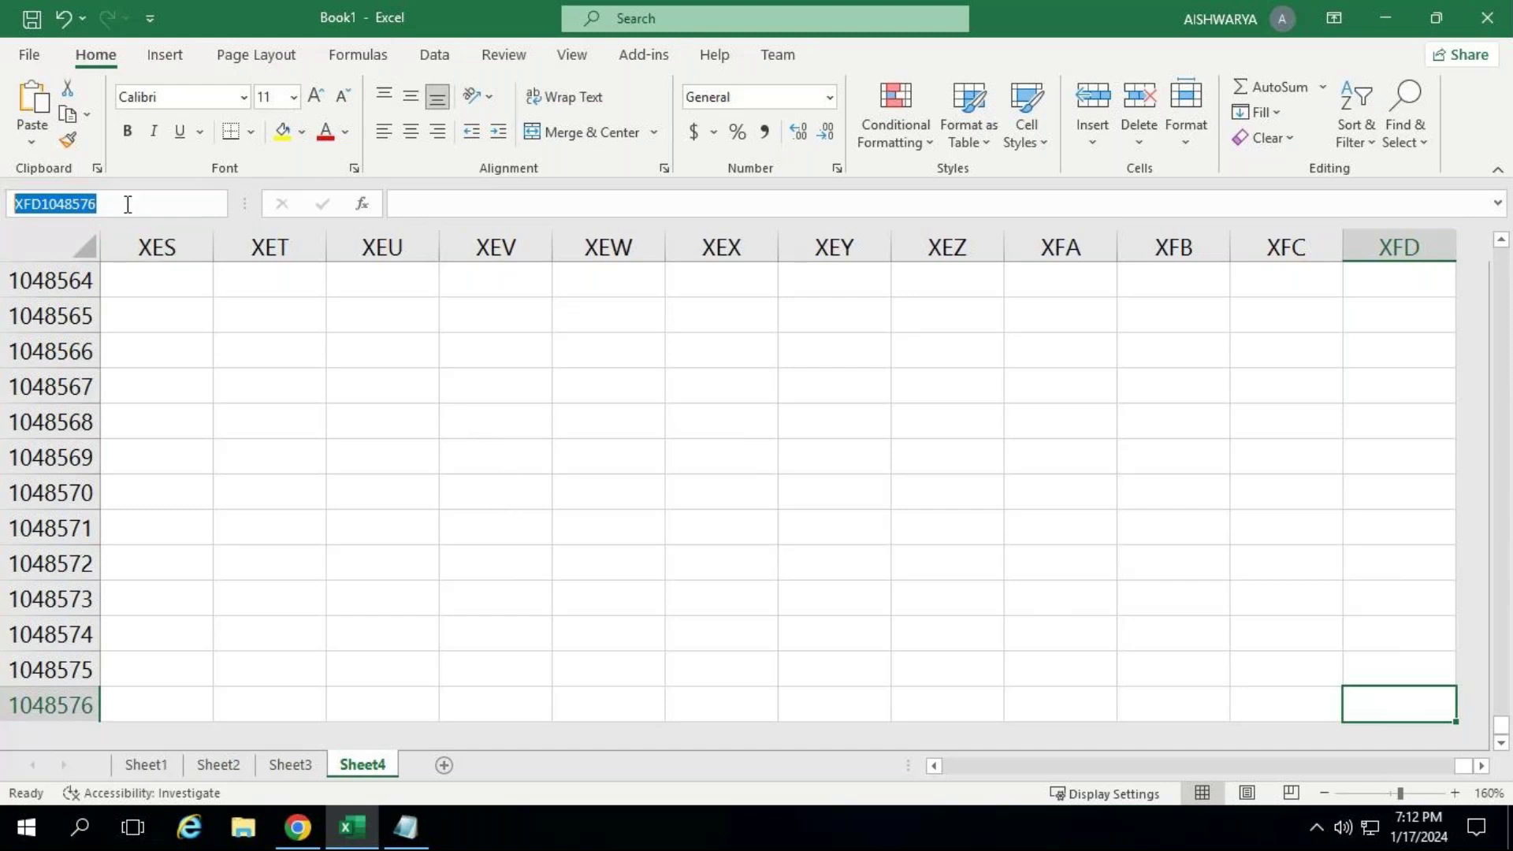
pyautogui.click(128, 203)
# Switch to Notepad, add blank lines below the Formula Bar note and write first cell = "A1".
pyautogui.click(418, 828)
pyautogui.press('Return')
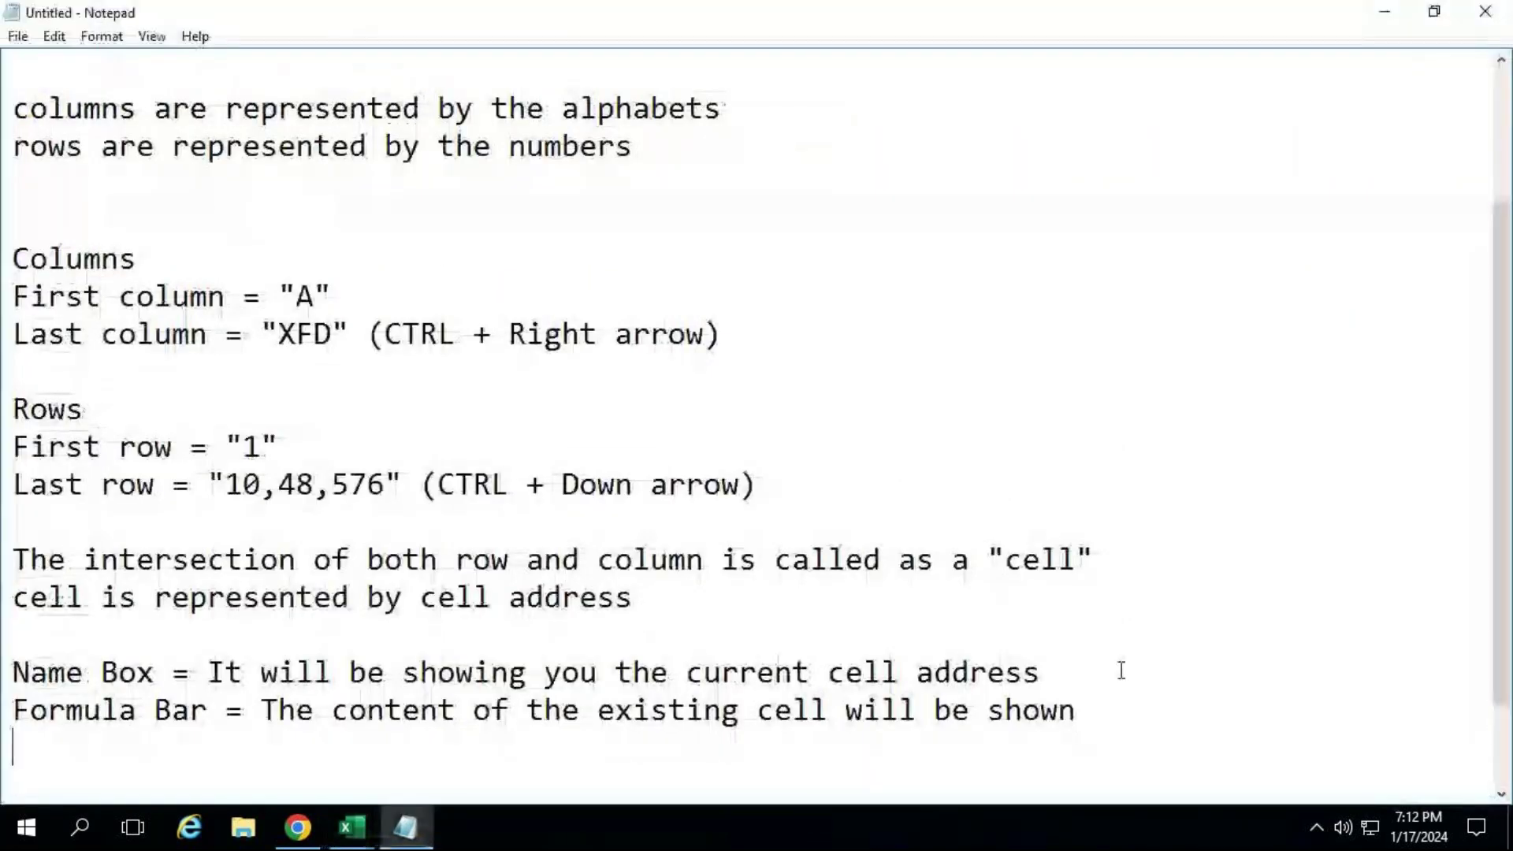
pyautogui.press('Return')
pyautogui.press('Return')
pyautogui.press('Return')
pyautogui.press('Return')
pyautogui.press('Return')
pyautogui.press('Return')
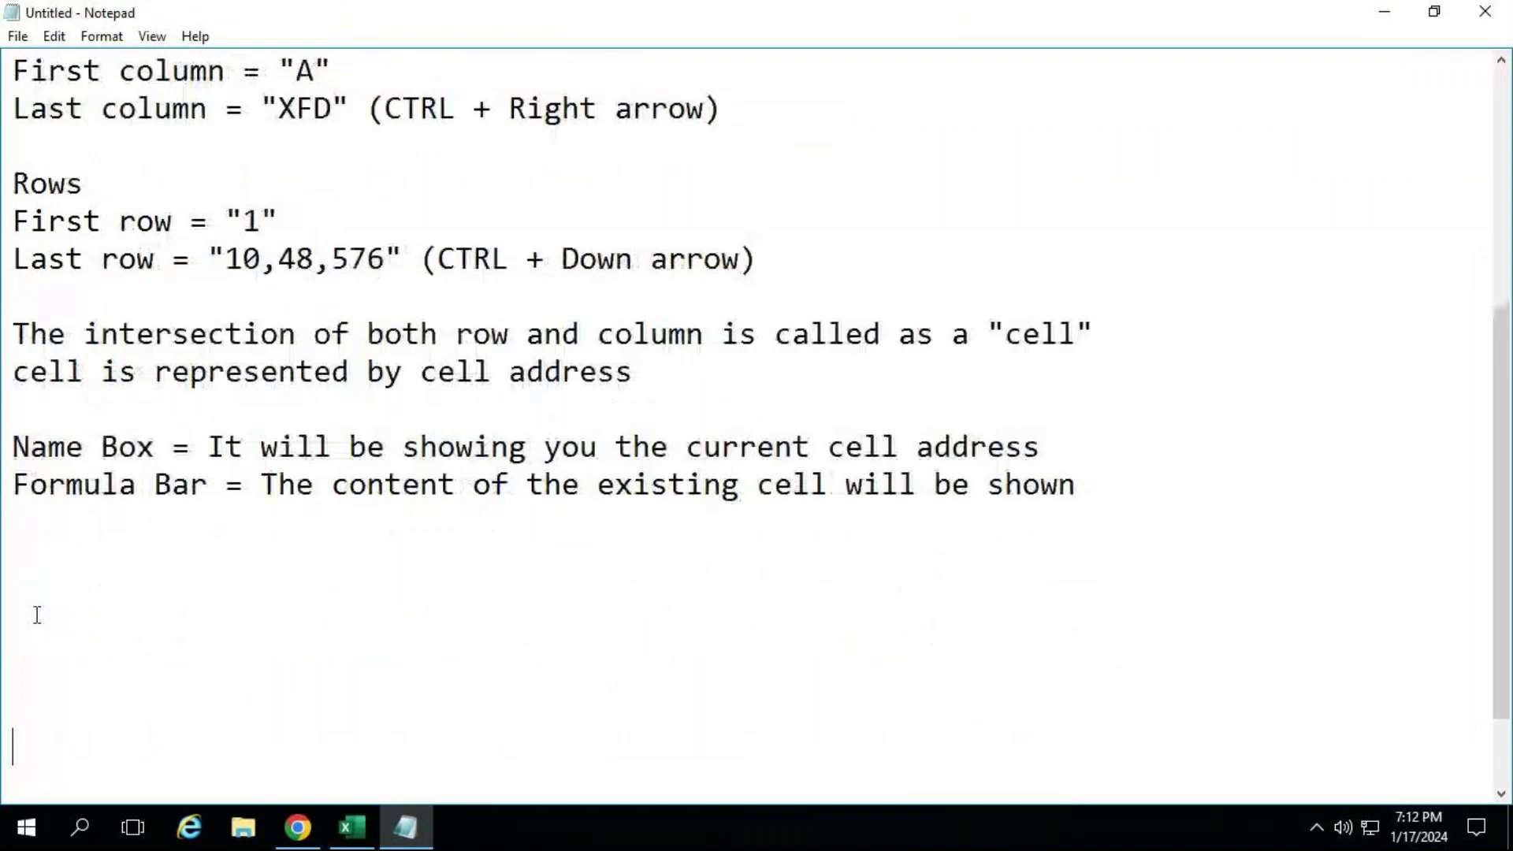
pyautogui.click(118, 564)
pyautogui.write('first cell =')
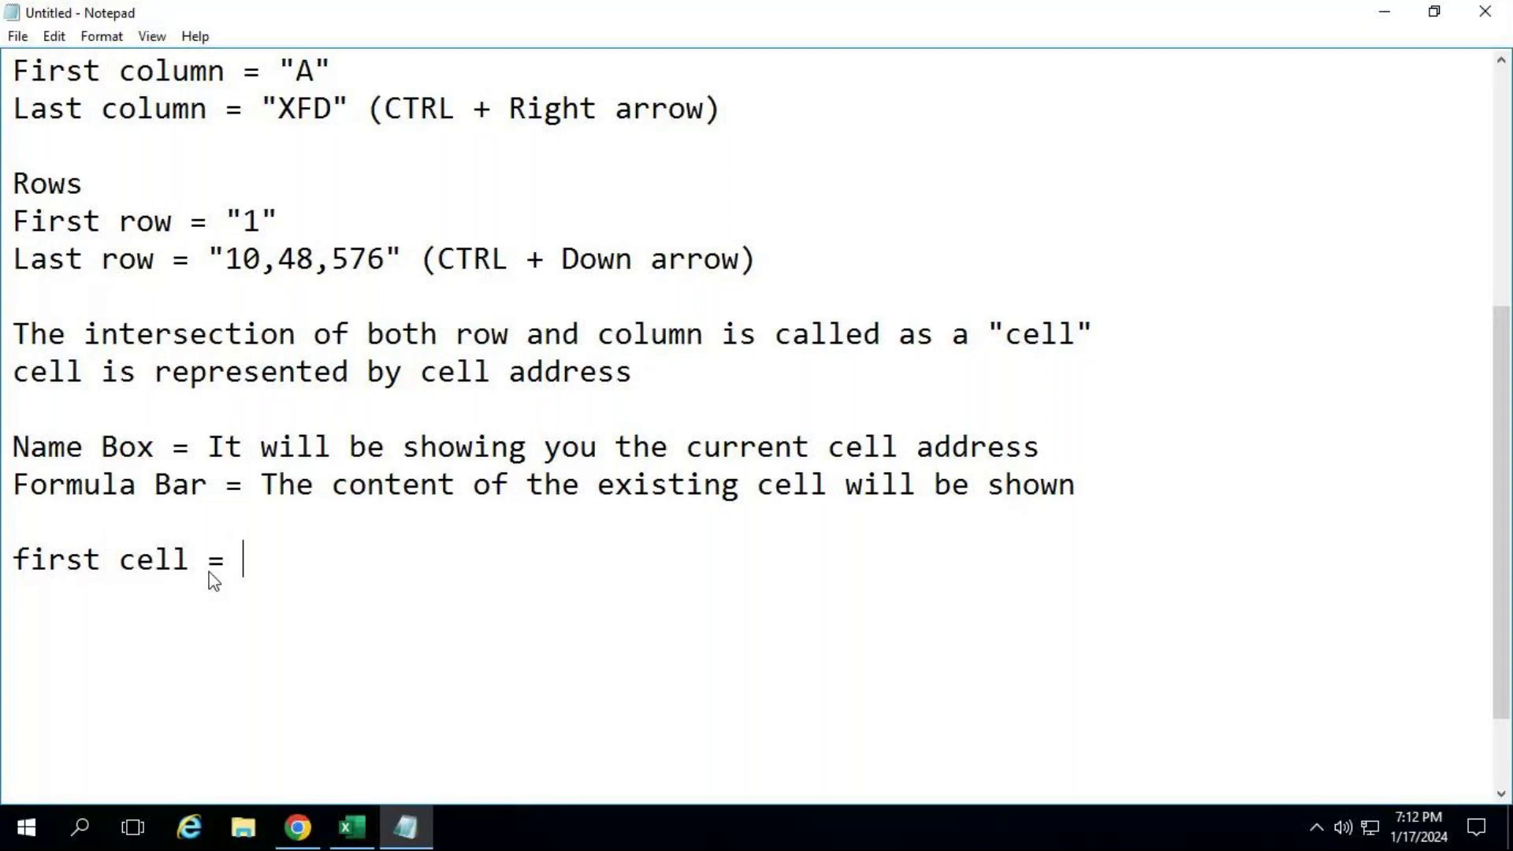
pyautogui.write(' "A1"')
# Write Last cell = "XFD1048576" below the first cell note and capitalise the F in "First cell".
pyautogui.press('Return')
pyautogui.write('Last cel')
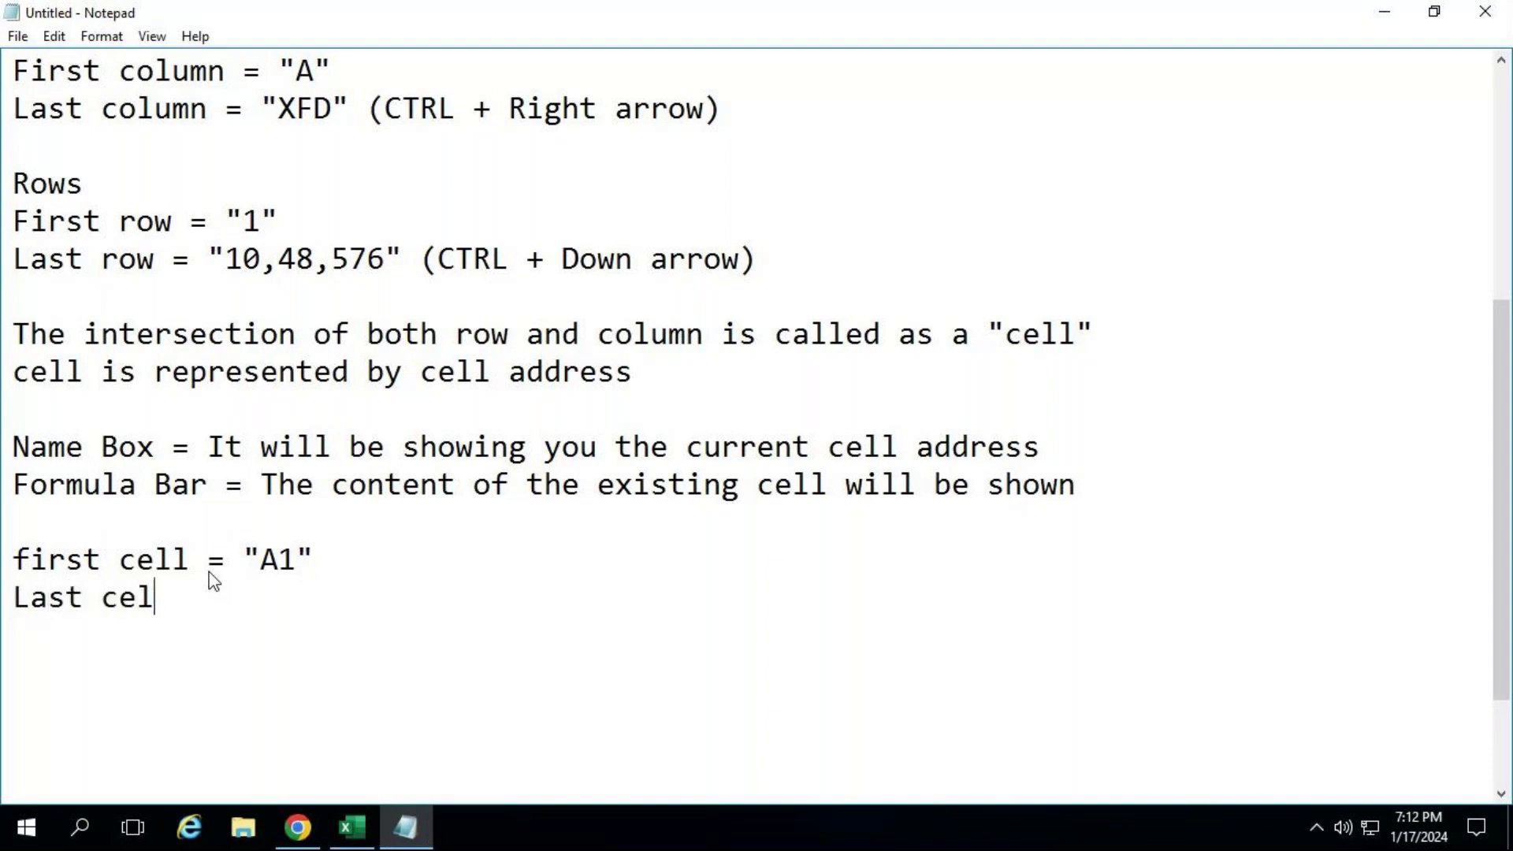
pyautogui.write('l = "XFD10')
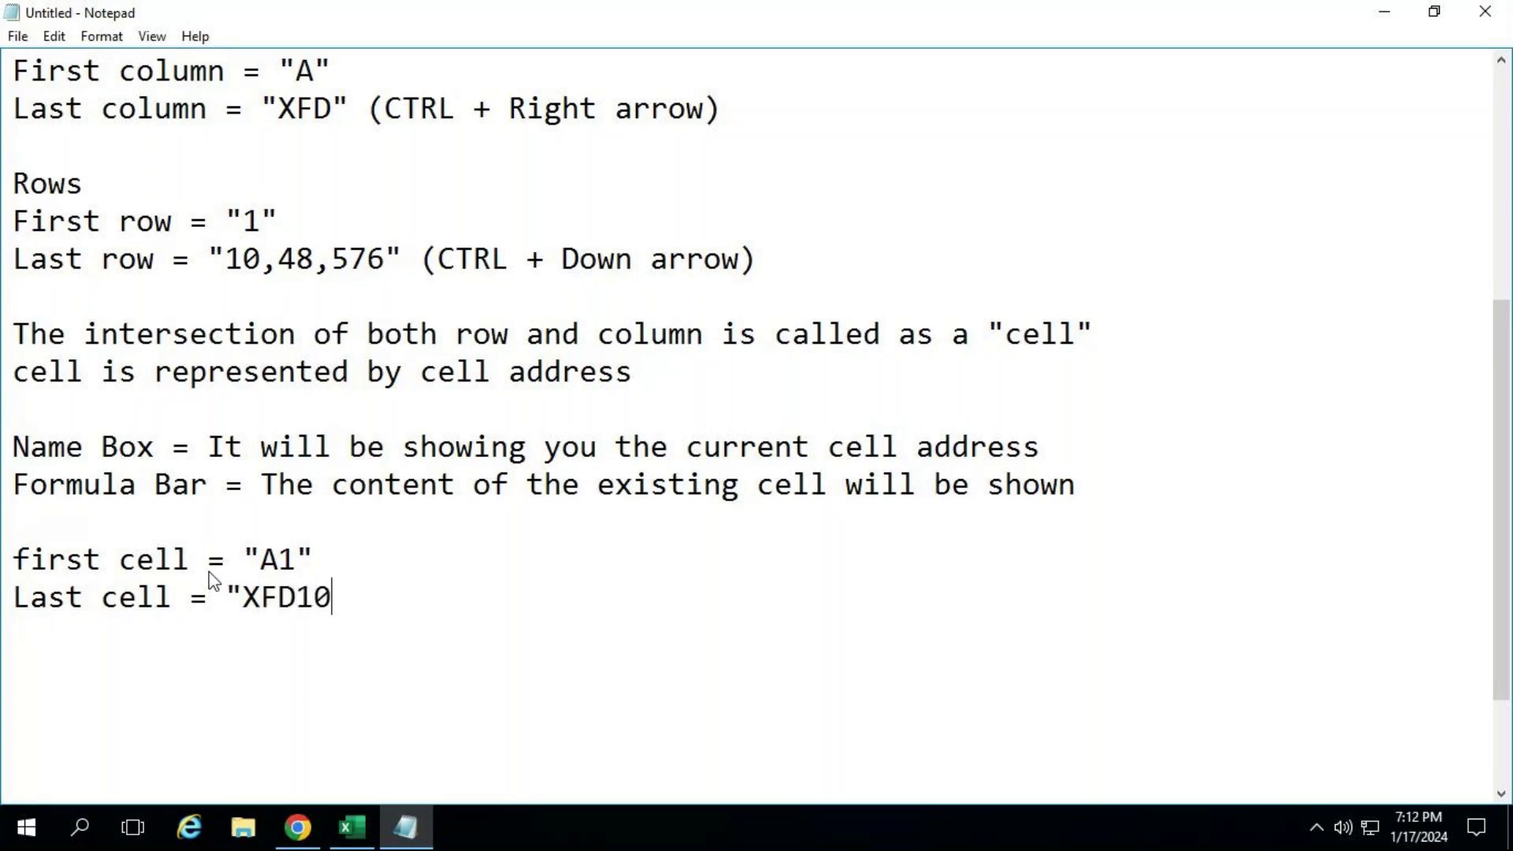
pyautogui.write('4857')
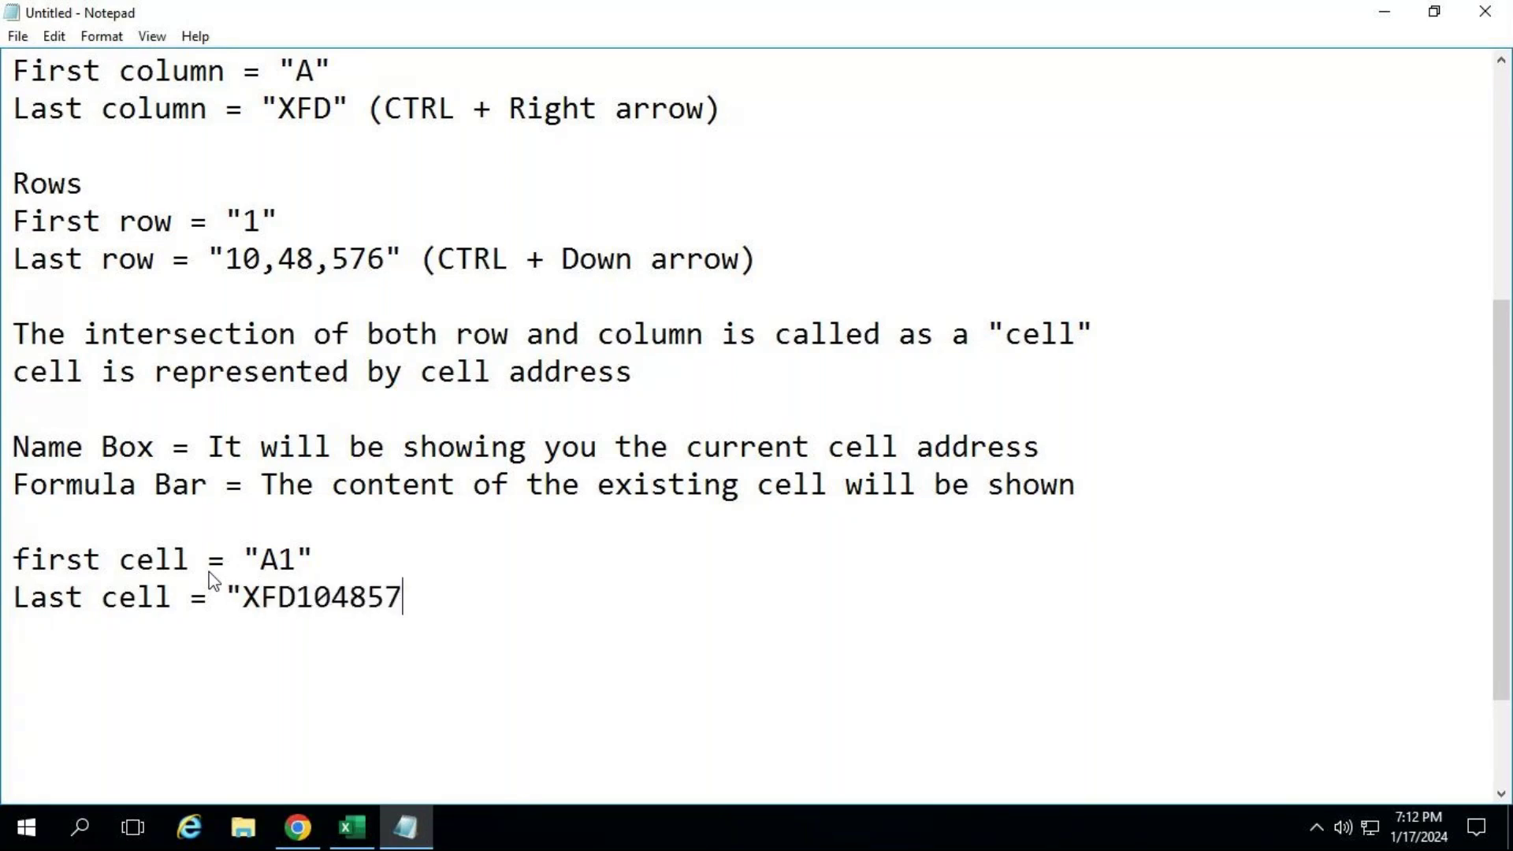
pyautogui.write('6"')
pyautogui.press('Return')
pyautogui.press('Up')
pyautogui.press('Up')
pyautogui.press('Delete')
pyautogui.write('F')
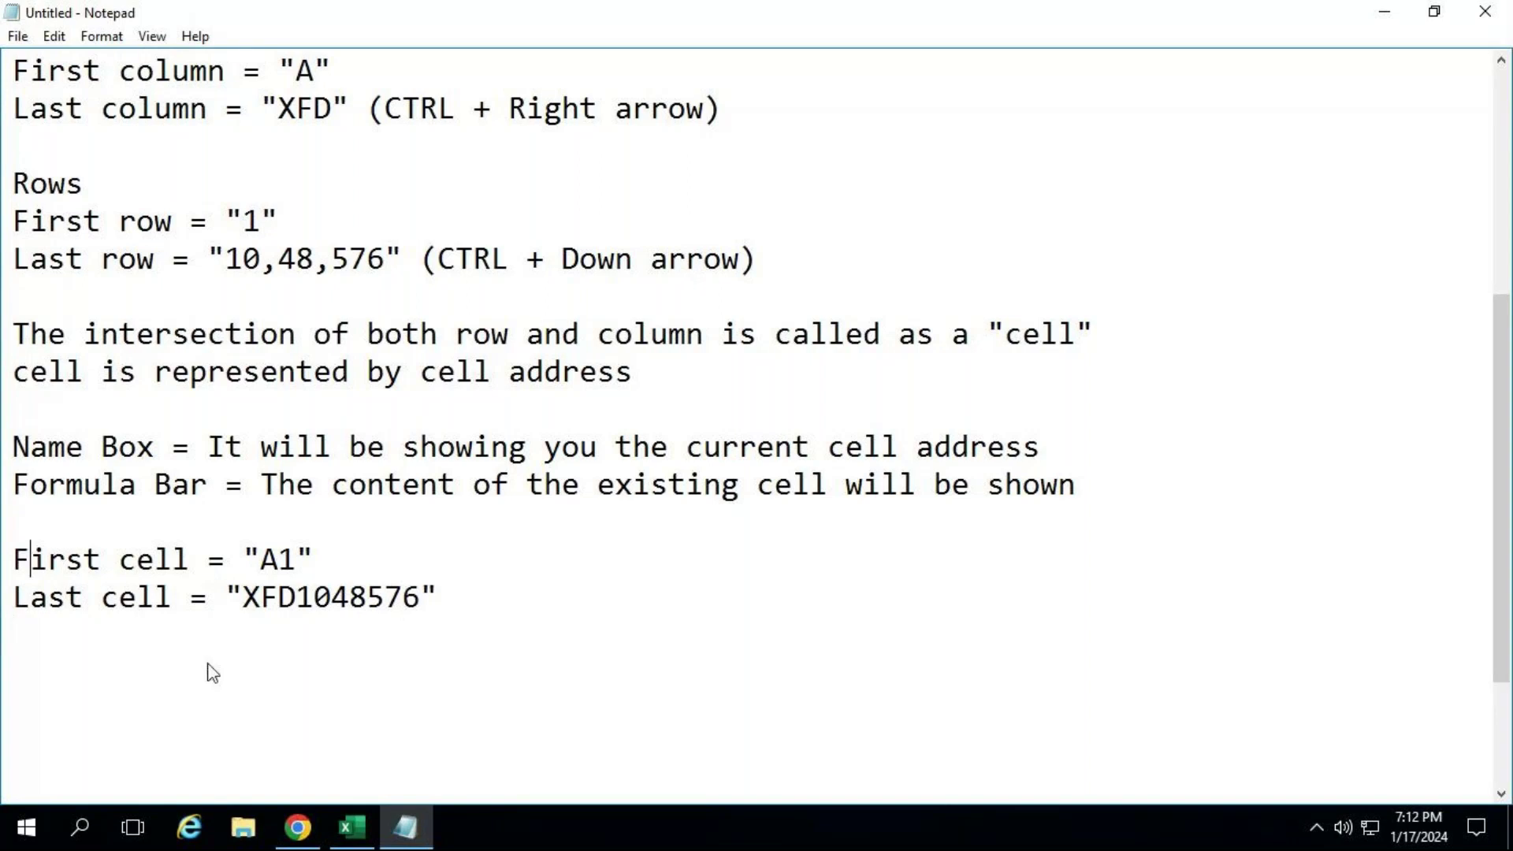
pyautogui.click(578, 666)
# Switch to Excel, select all of Sheet4 and clear the selection by picking cell XEU1048566.
pyautogui.click(352, 827)
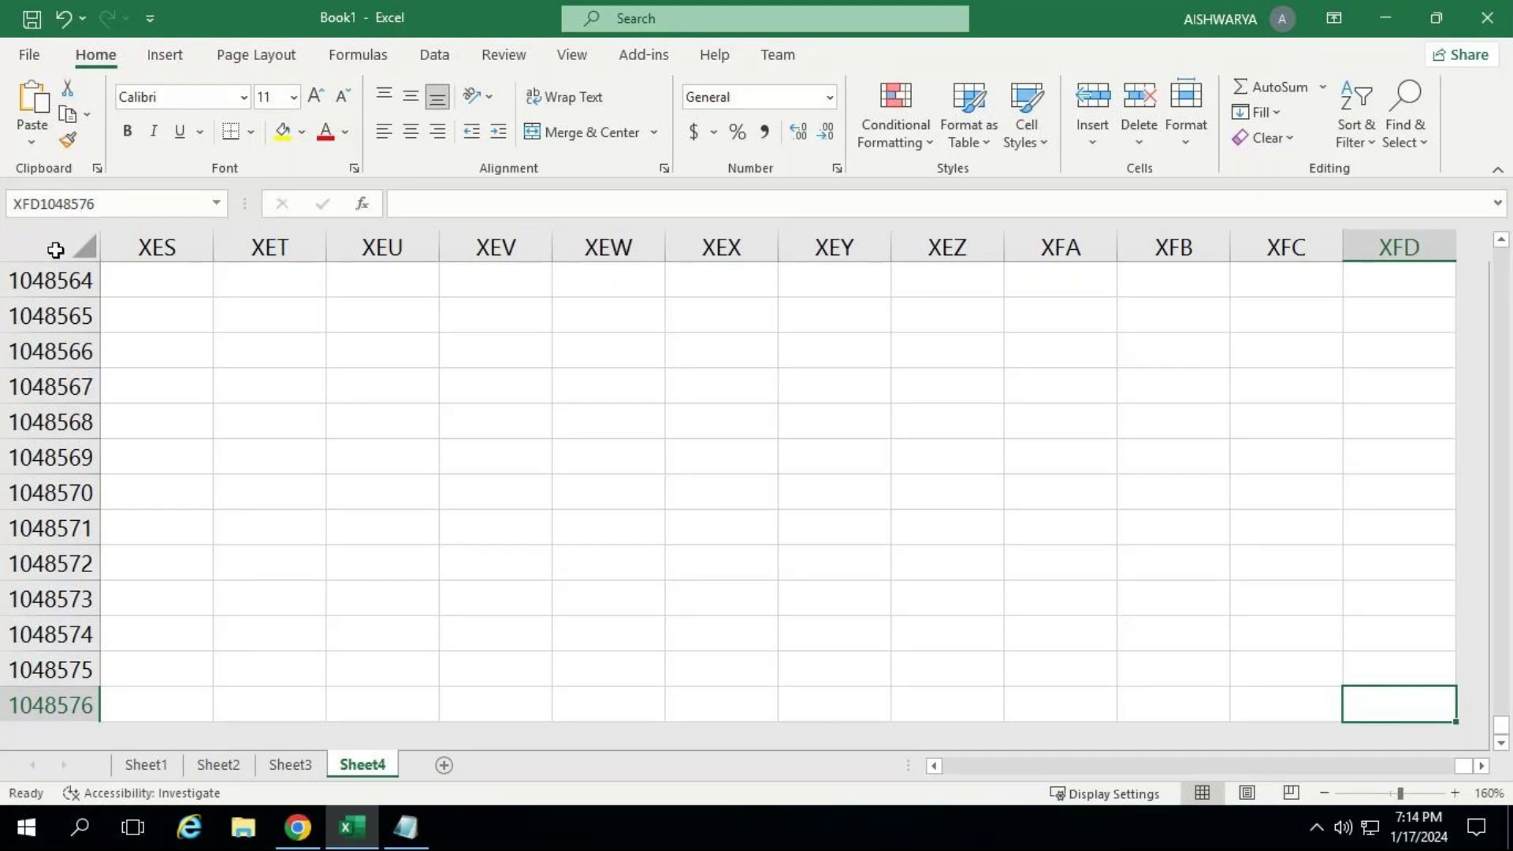
pyautogui.click(55, 250)
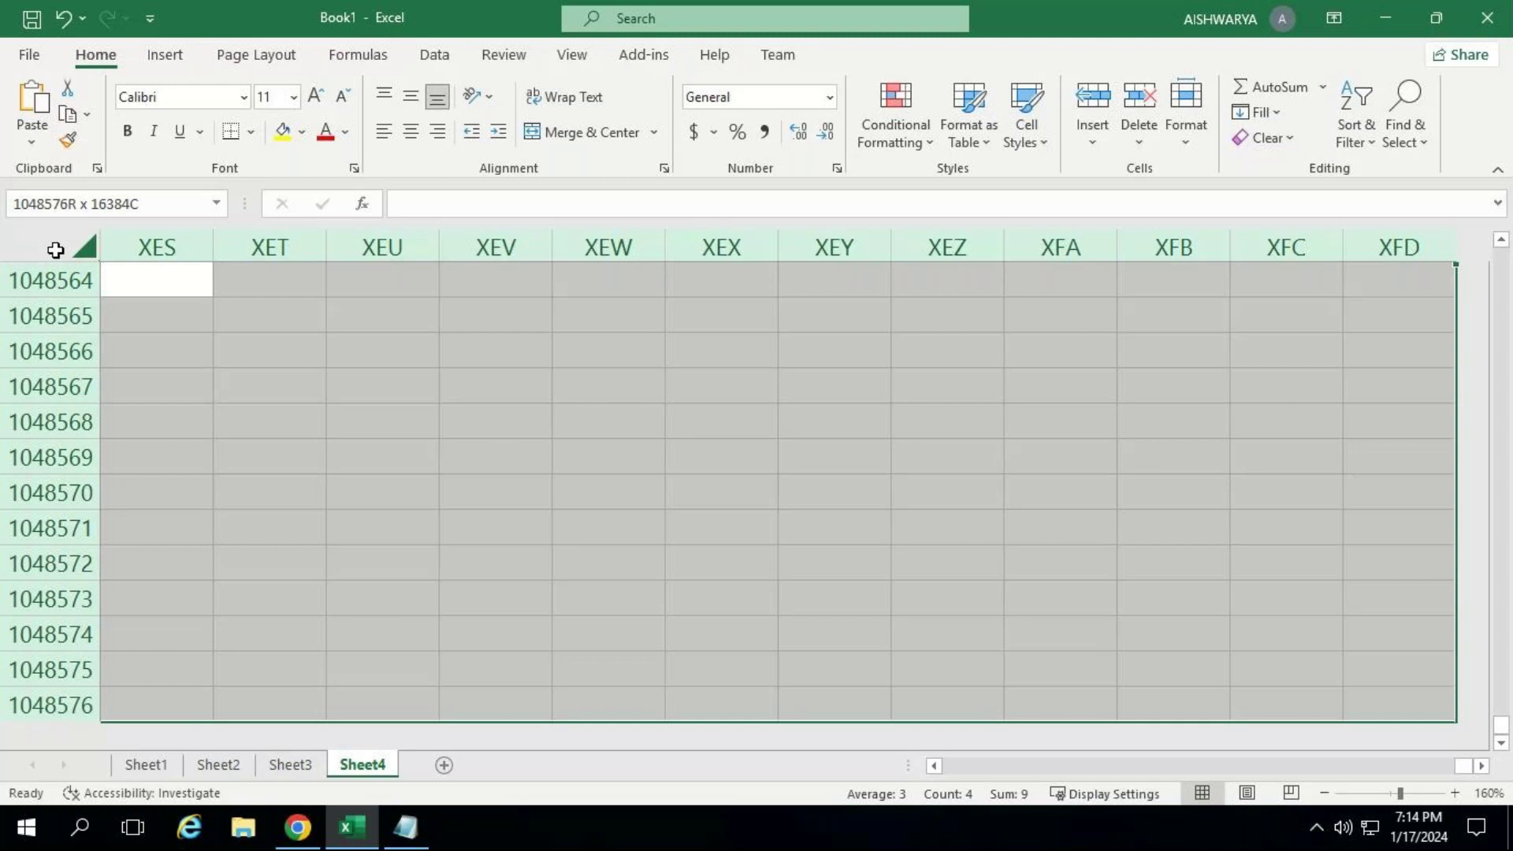
pyautogui.click(382, 351)
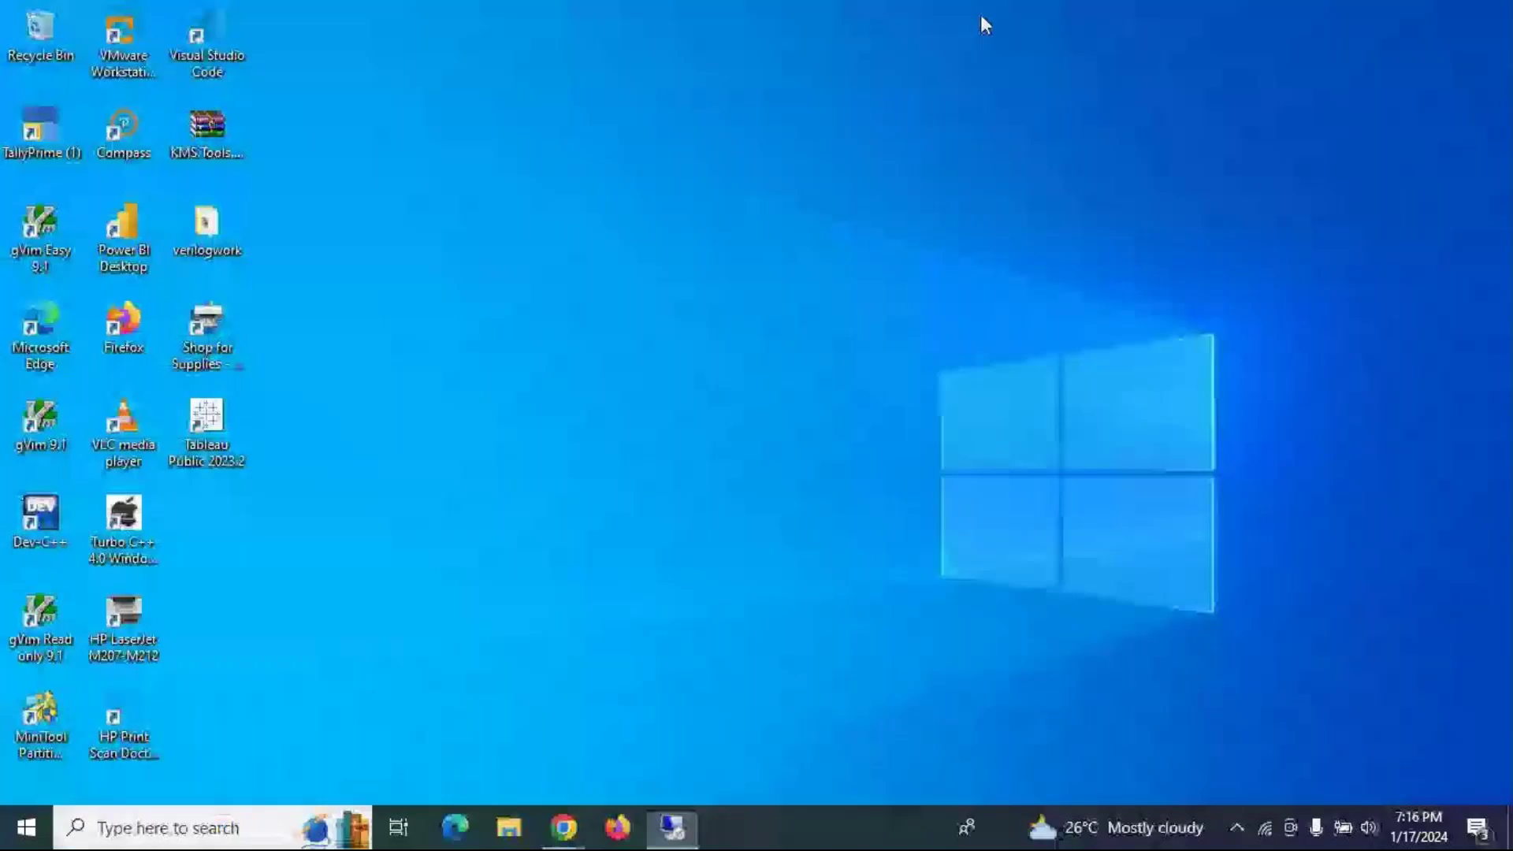
# Check the GoTo meeting window in Chrome, minimise it and return to the workbook.
pyautogui.moveTo(567, 840)
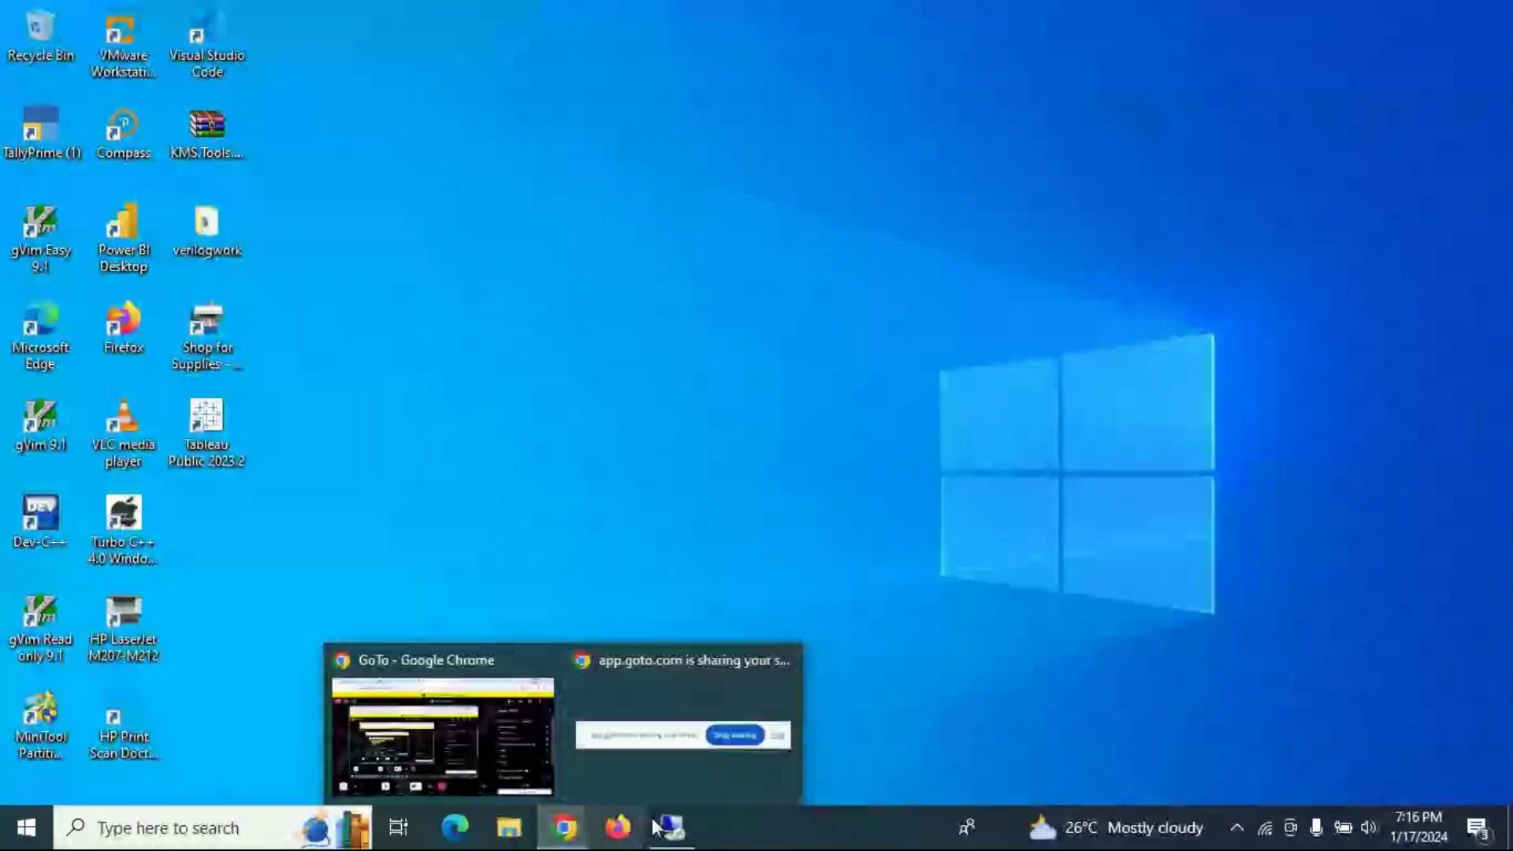
pyautogui.click(693, 829)
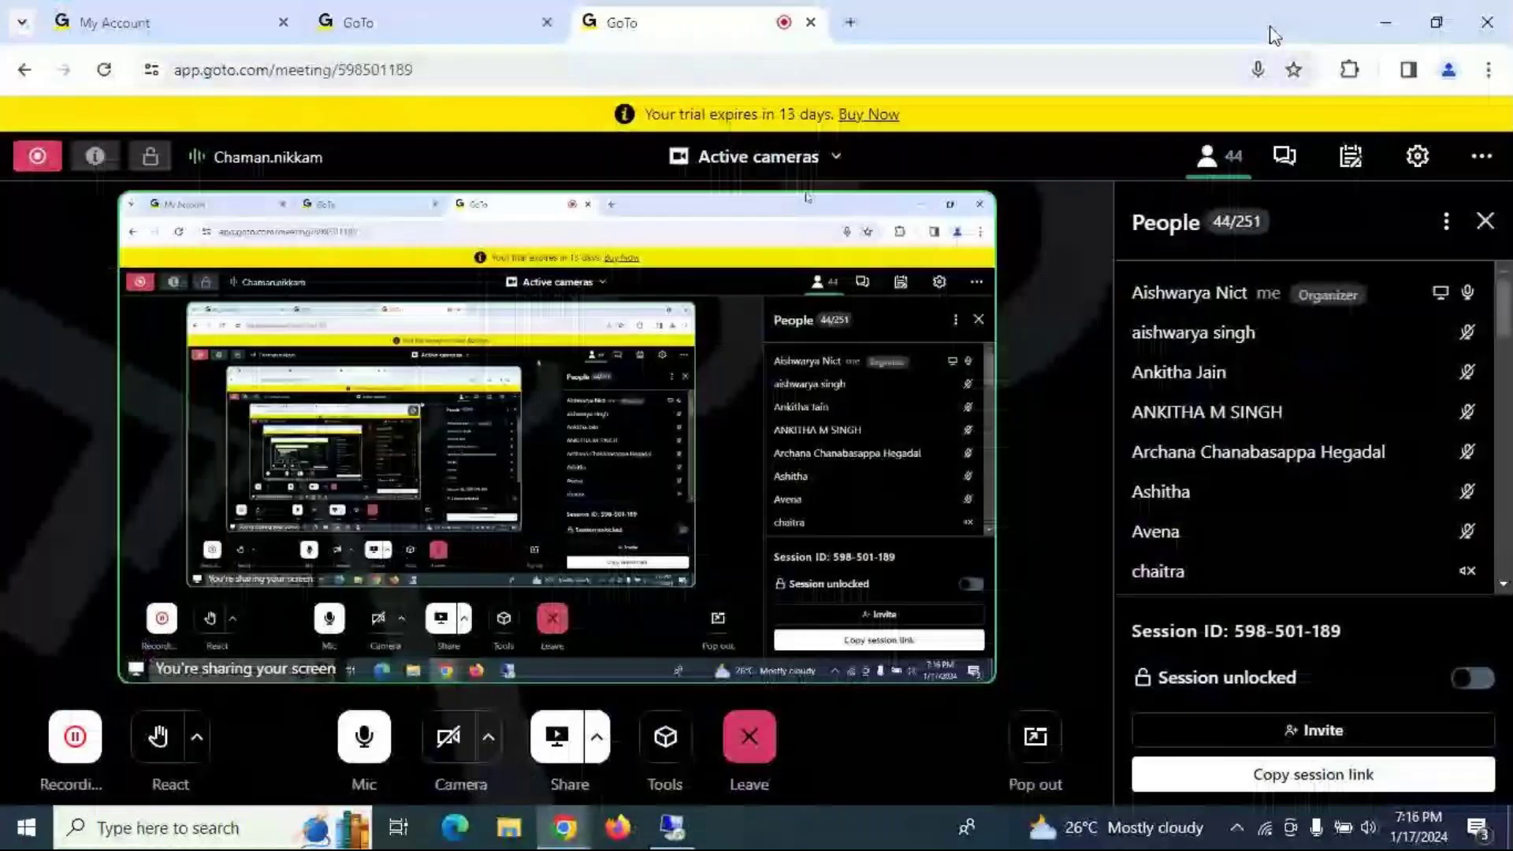
pyautogui.click(1387, 22)
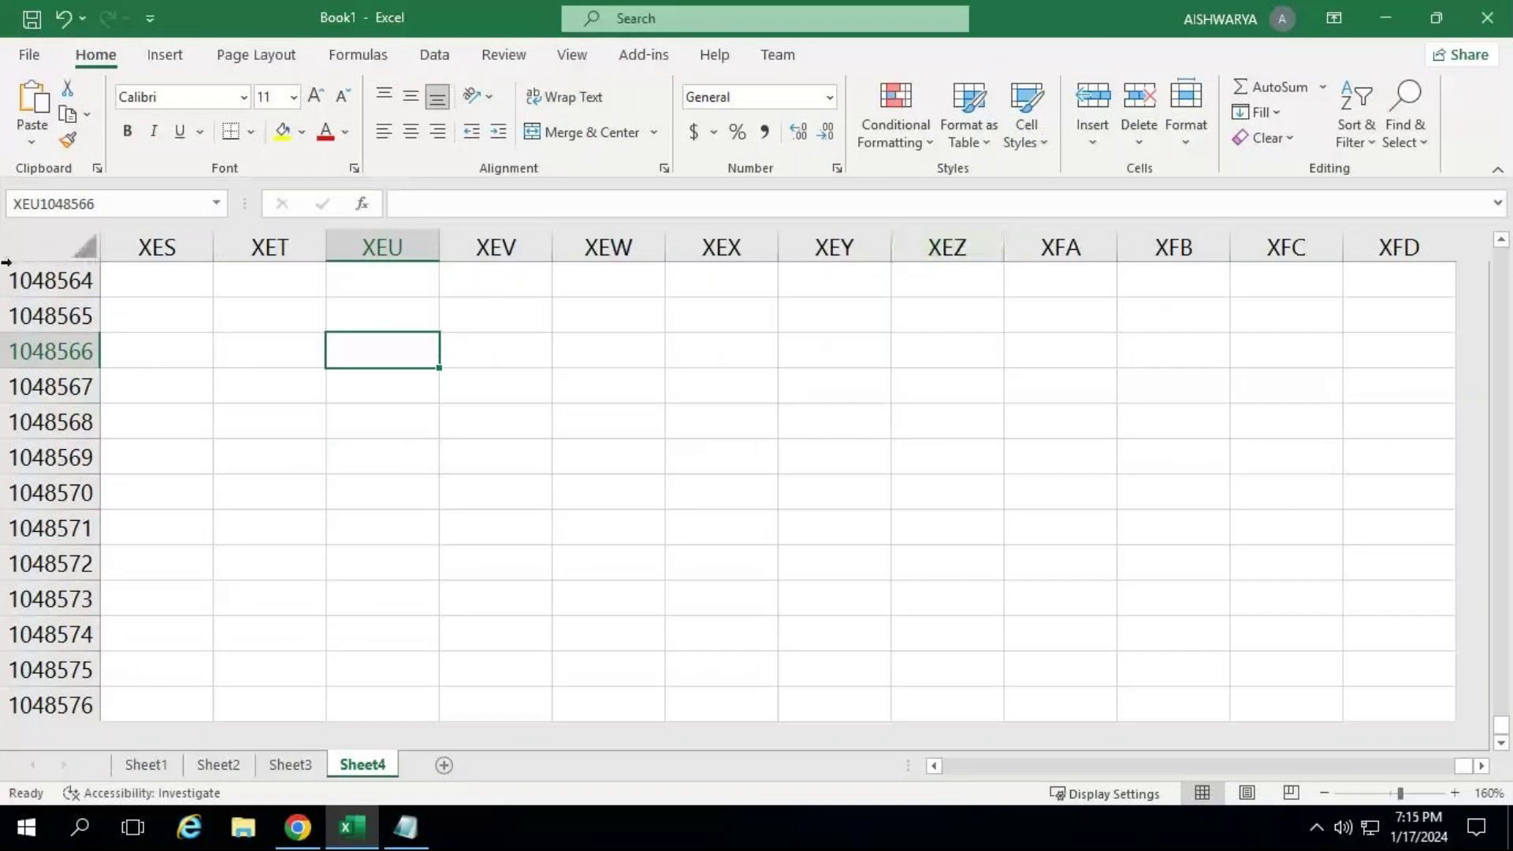
# Select all of Sheet4, pick cells XEV1048568 and XFD1048576, and select the whole sheet again to examine its dimensions.
pyautogui.click(66, 249)
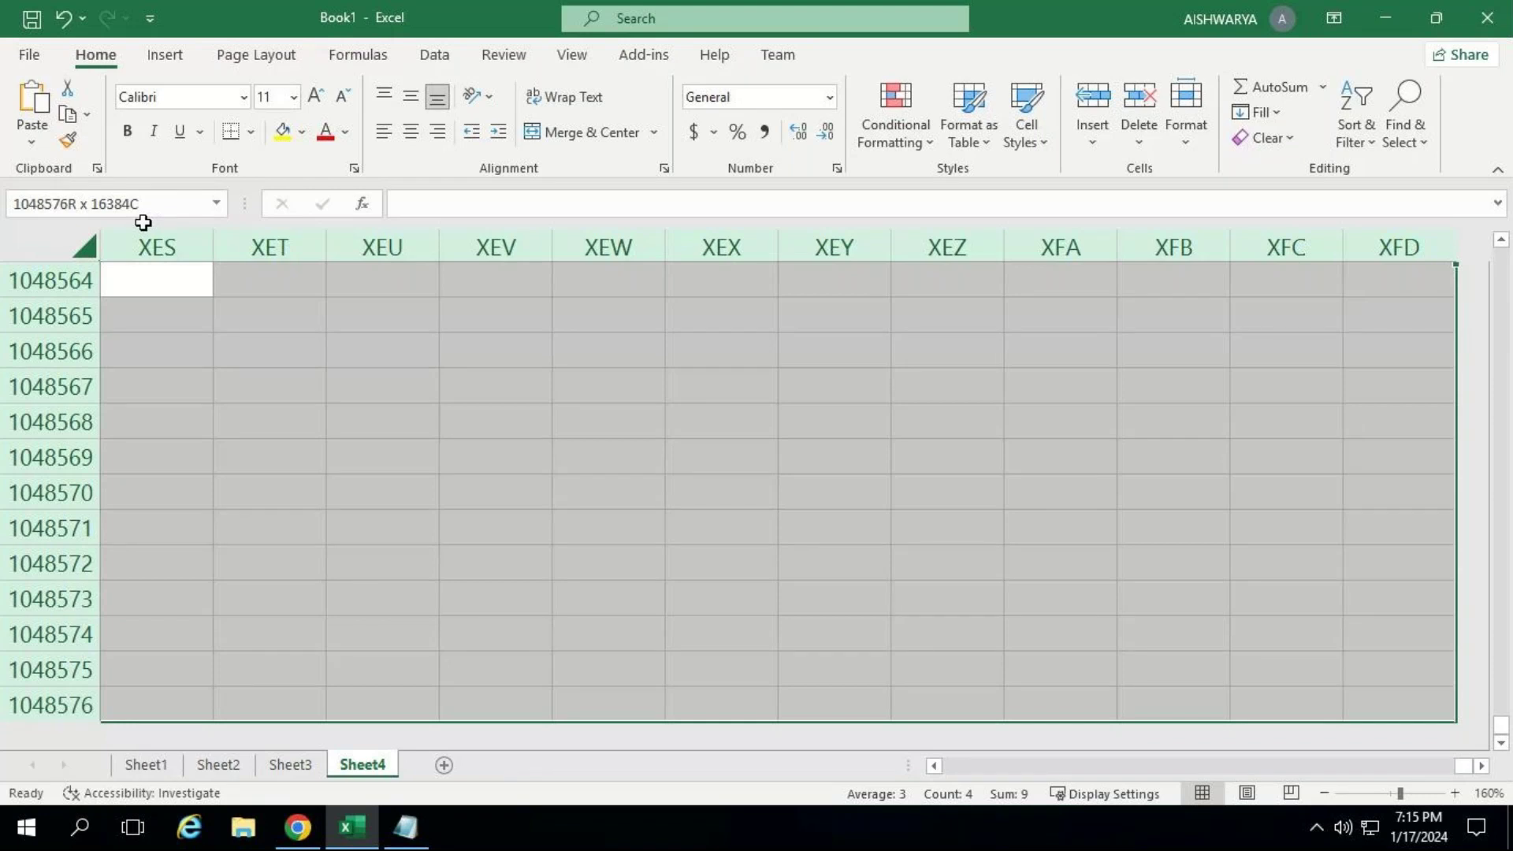
pyautogui.click(495, 421)
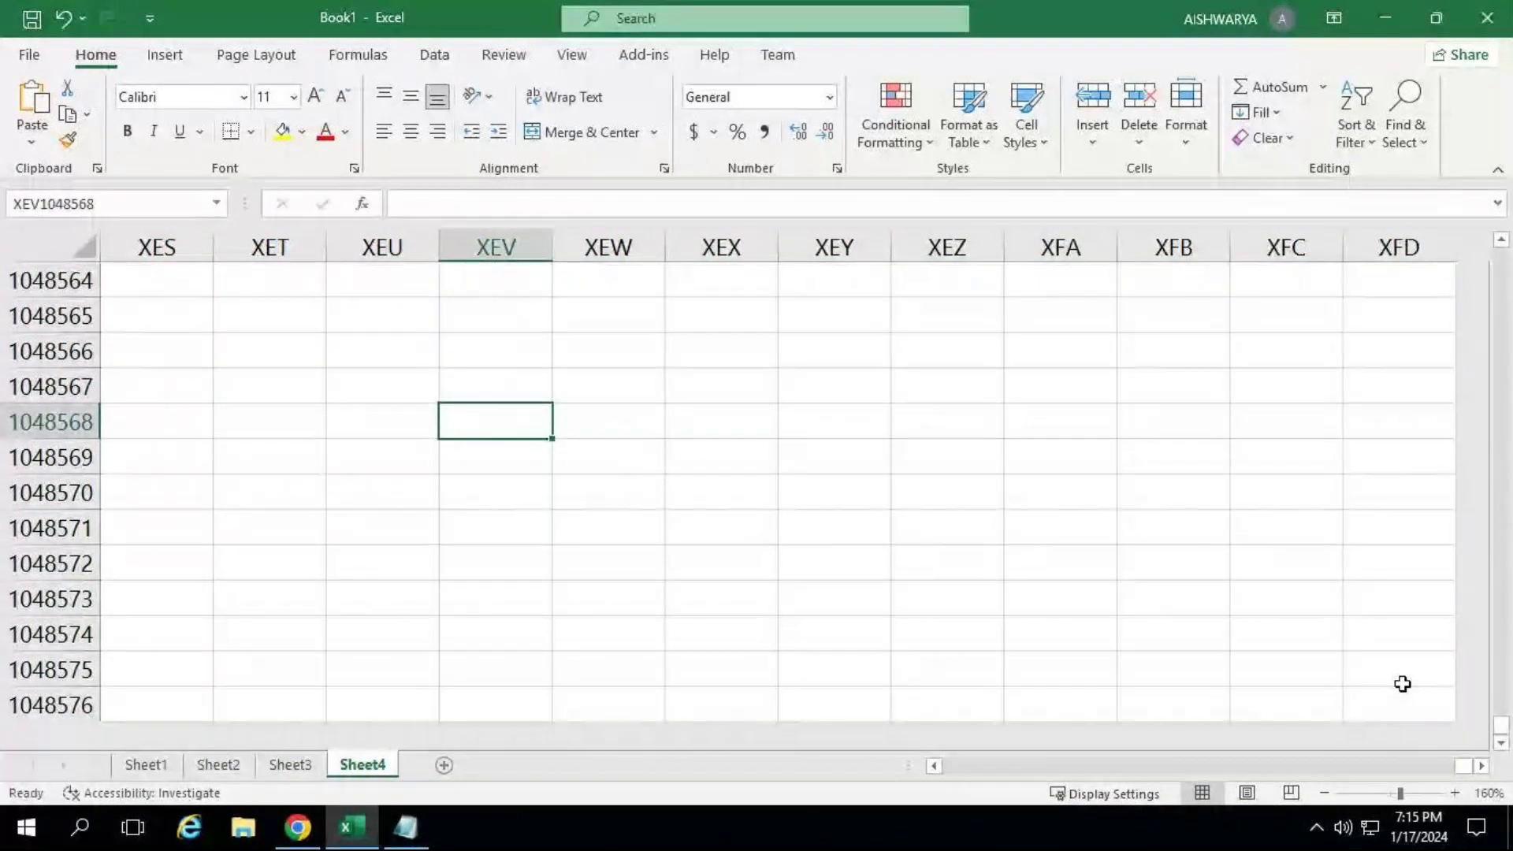
pyautogui.click(1372, 703)
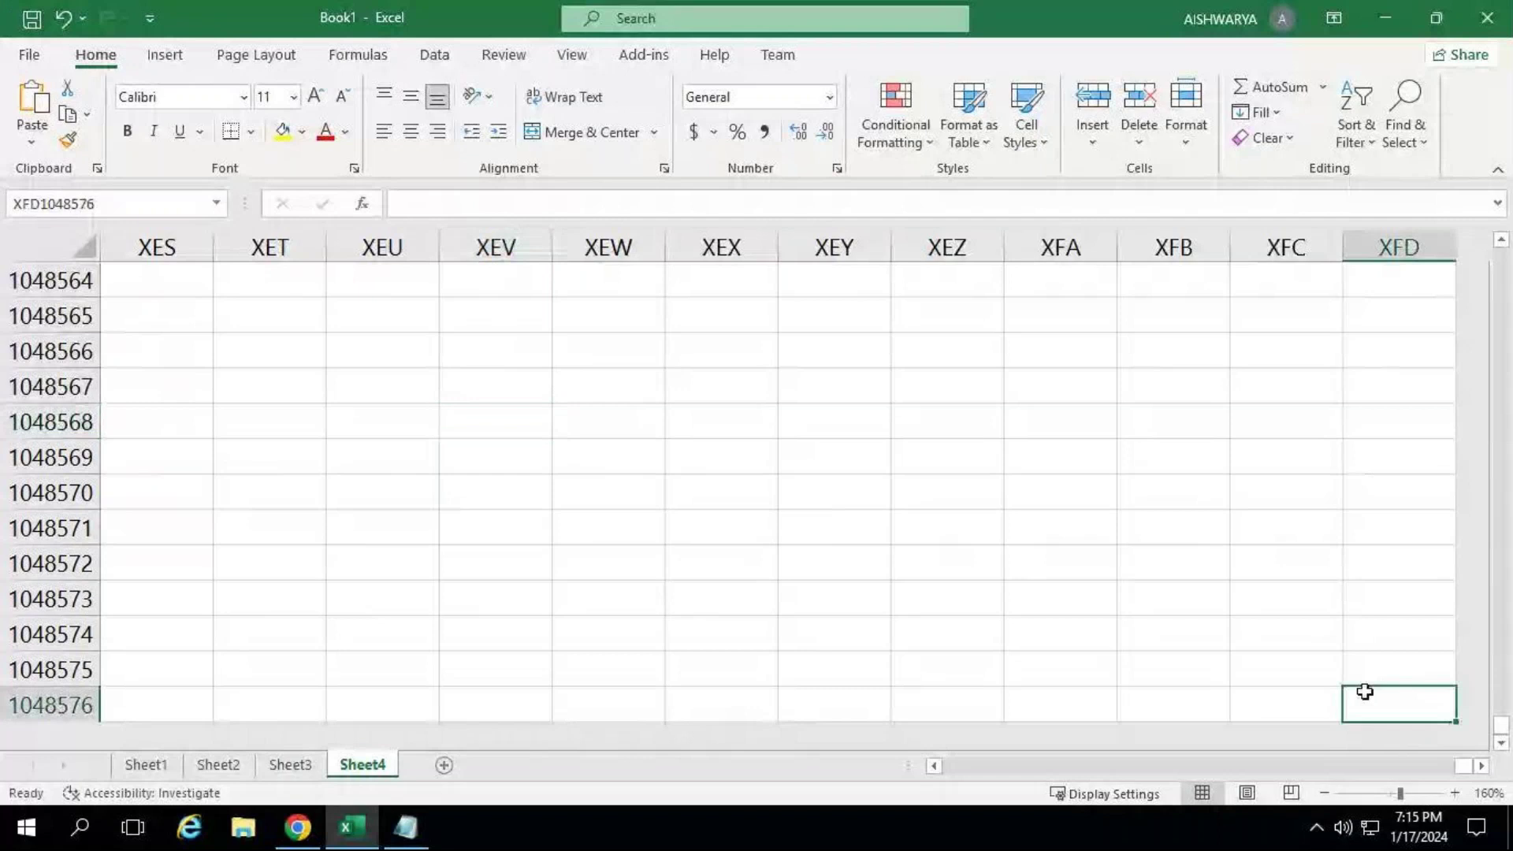
pyautogui.click(57, 245)
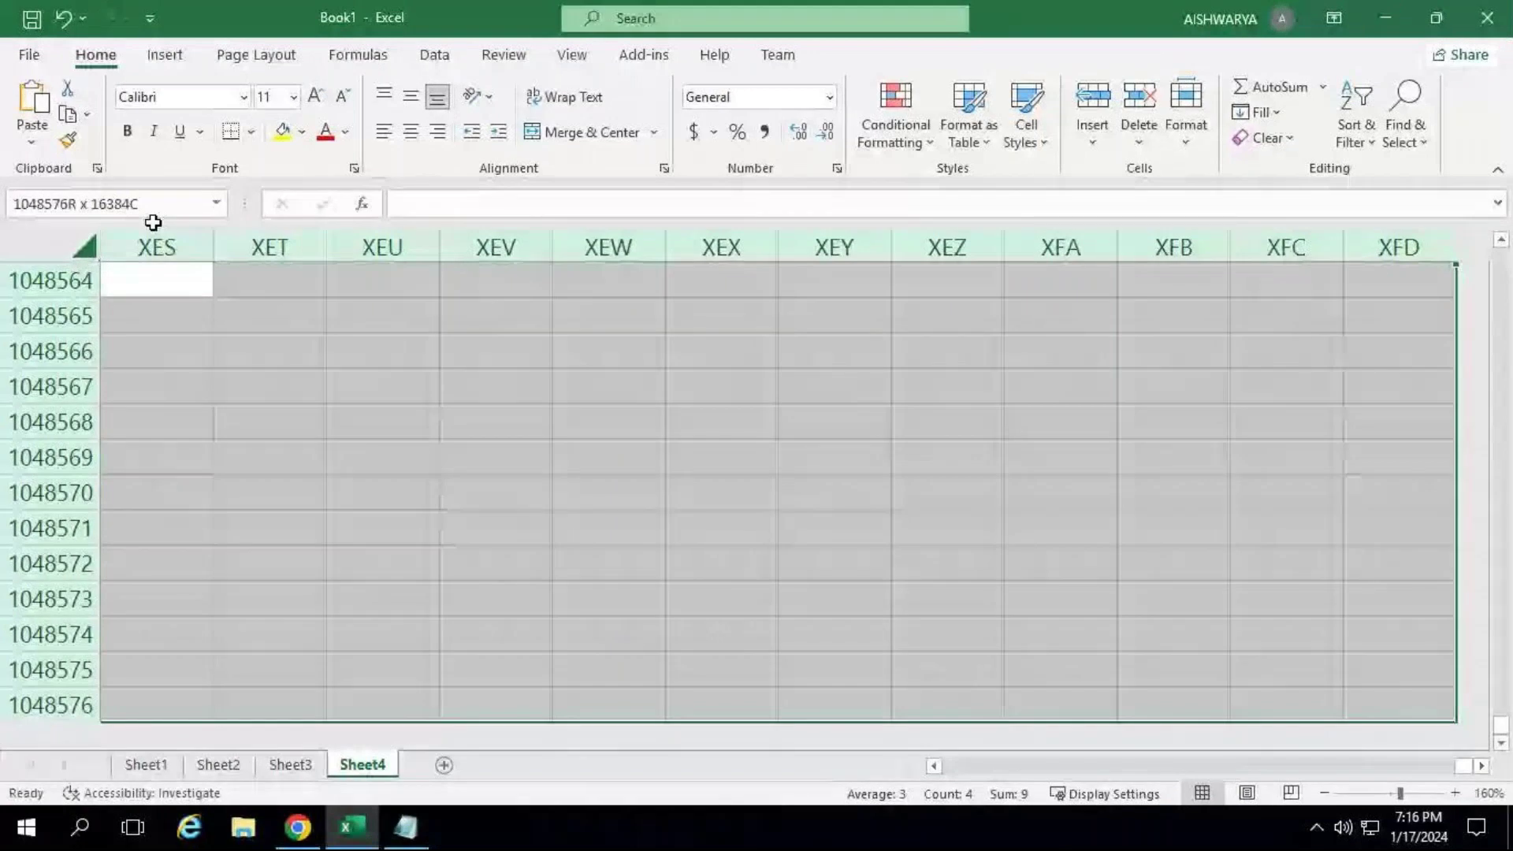
# Switch to Notepad and write "total columns = 16,384" after a blank line below the last cell note.
pyautogui.click(405, 827)
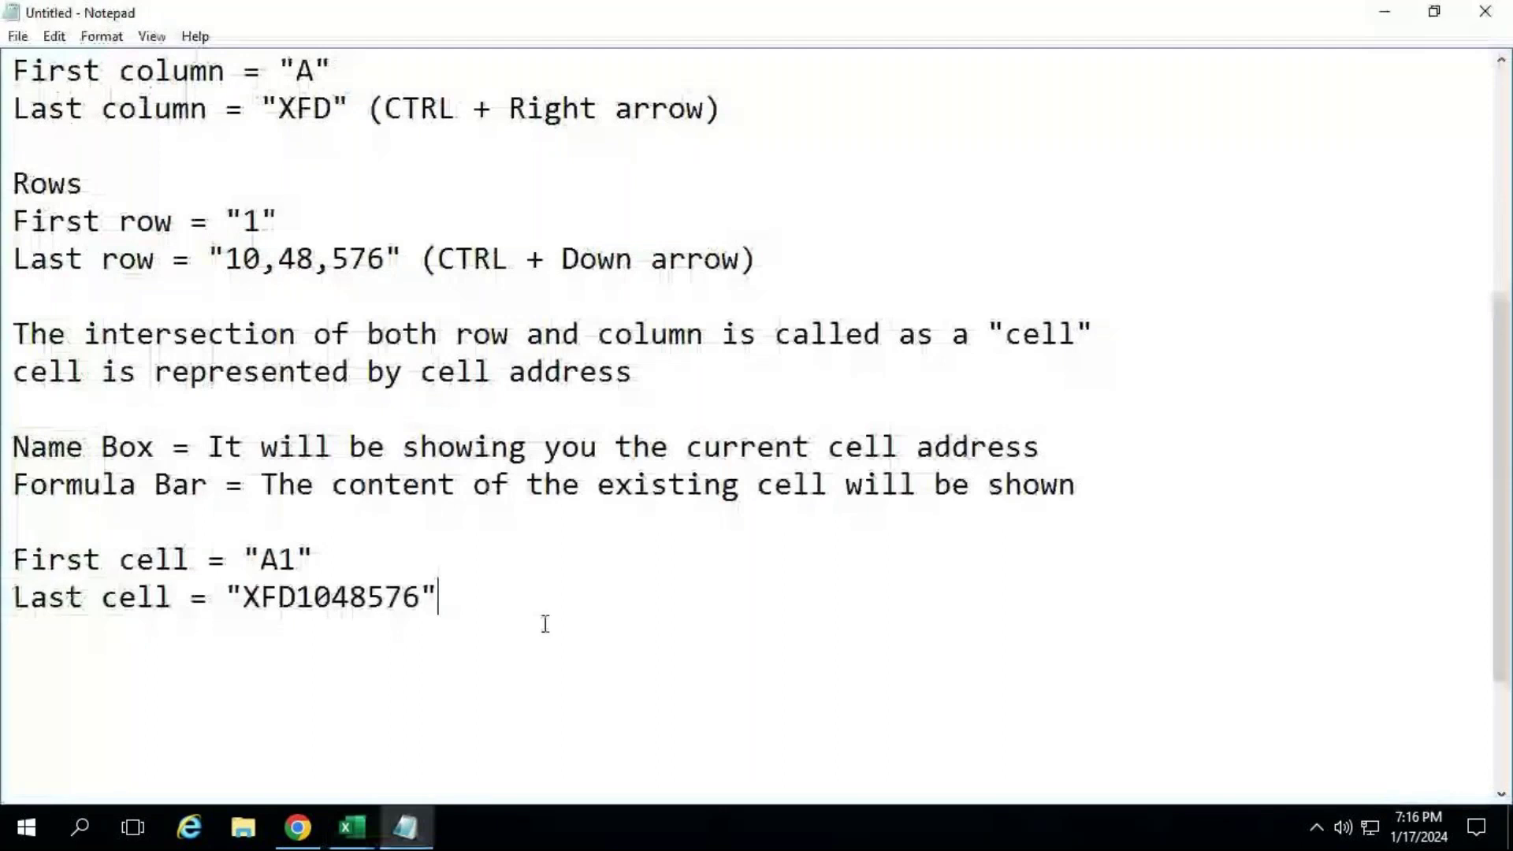
pyautogui.press('Return')
pyautogui.press('Return')
pyautogui.write('total ')
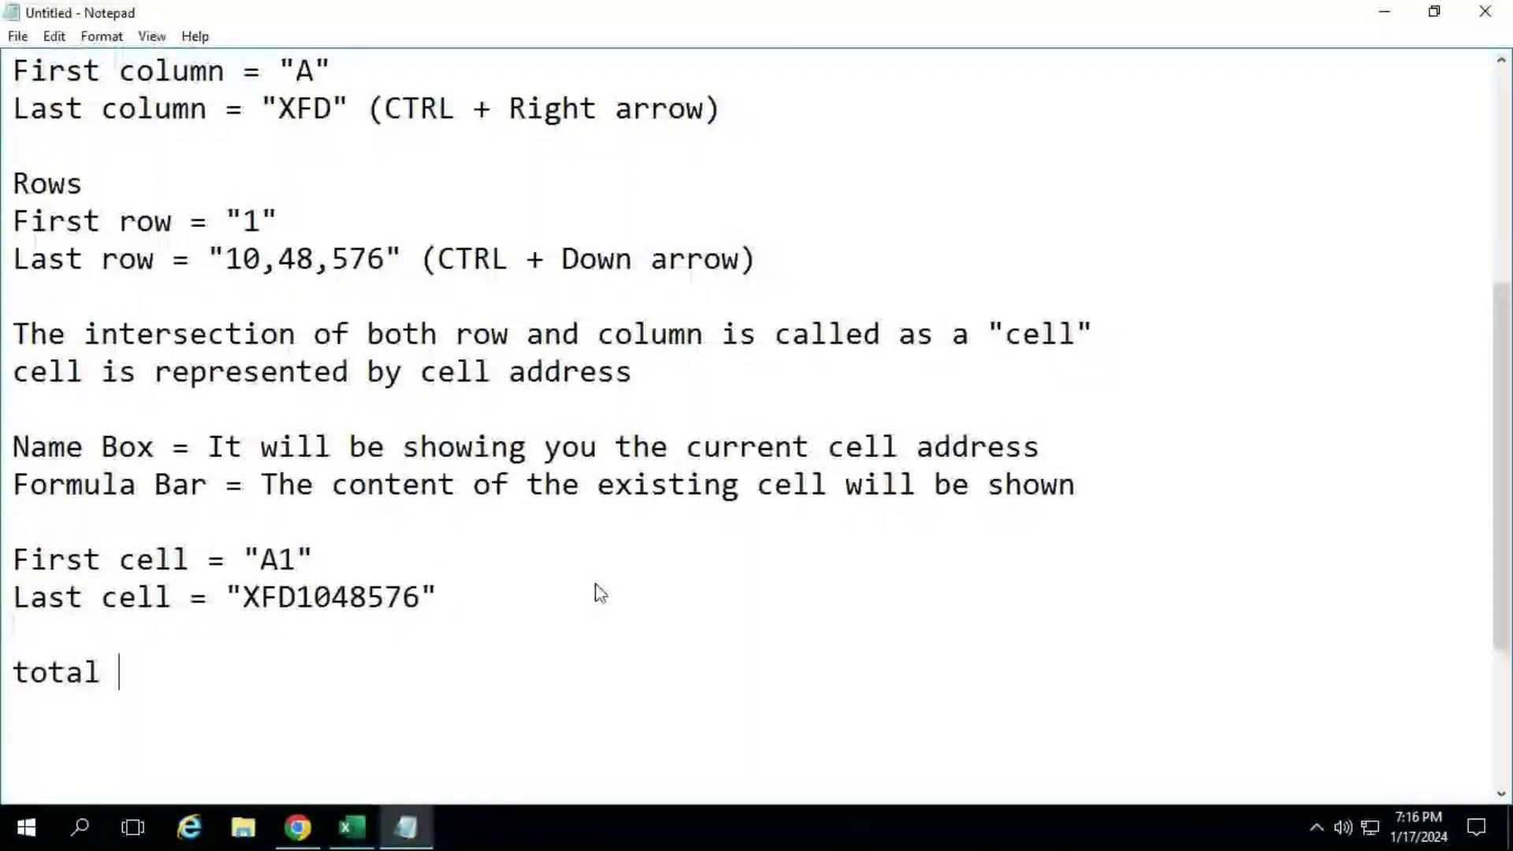
pyautogui.write('columns')
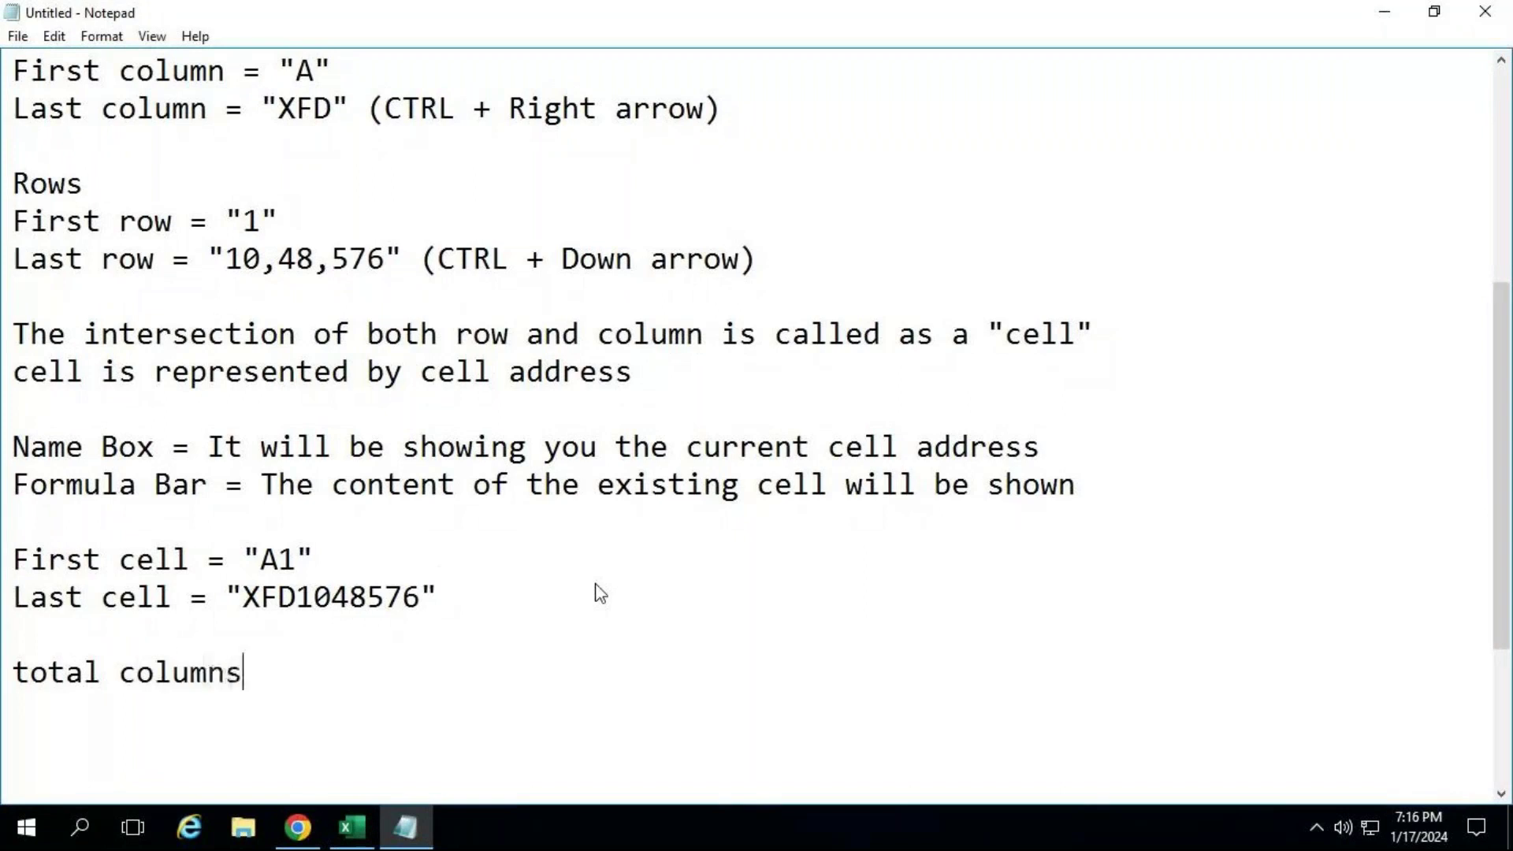
pyautogui.write(' = 16,384')
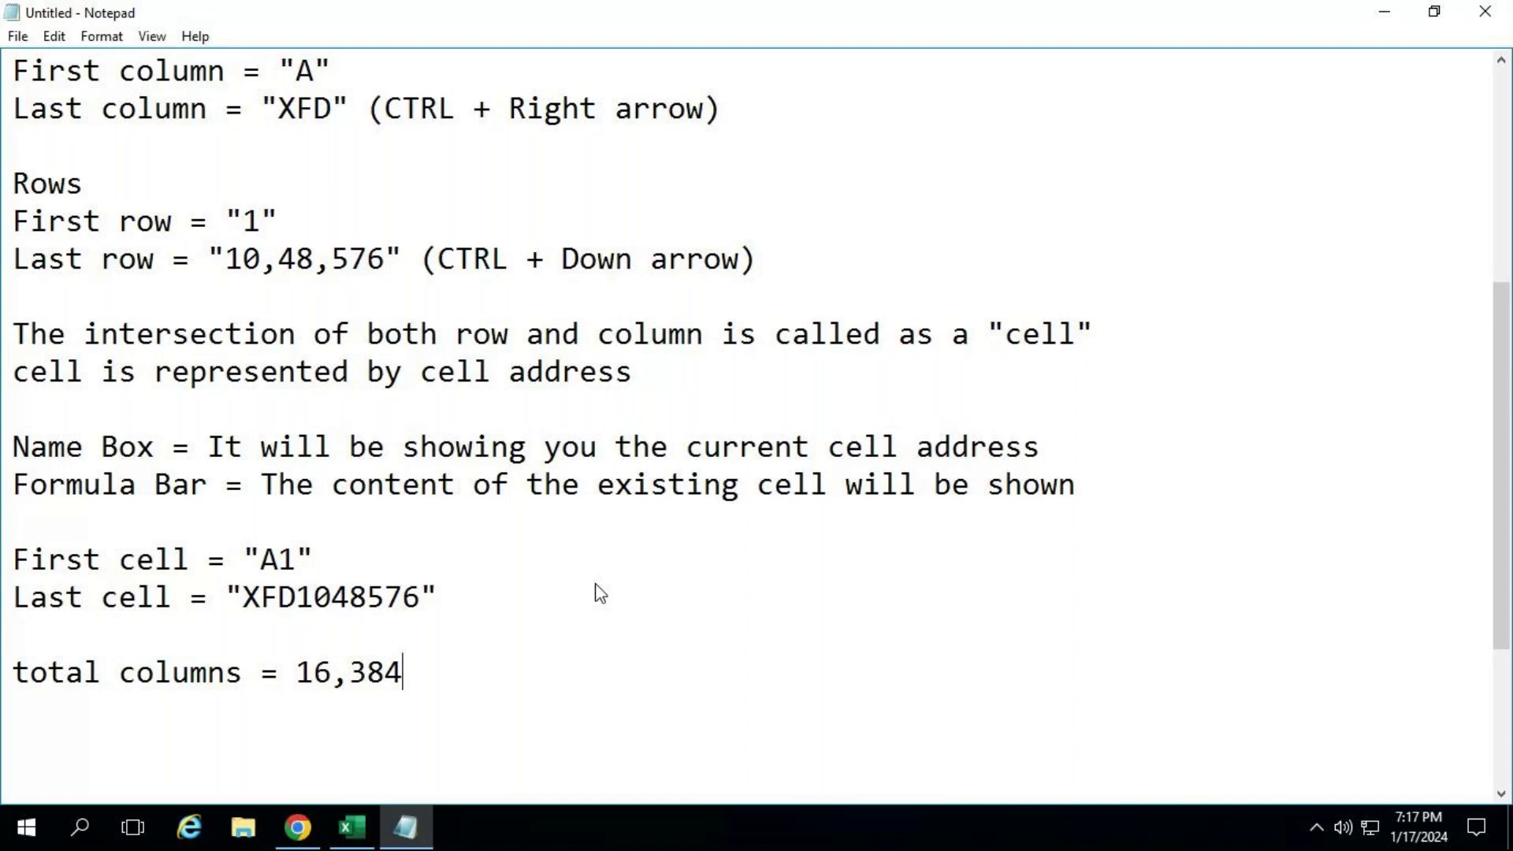
# Switch to Excel, clear the whole-sheet selection on Sheet4 and jump to cell A1 by entering its address in the Name Box.
pyautogui.hotkey('alt', 'Tab')
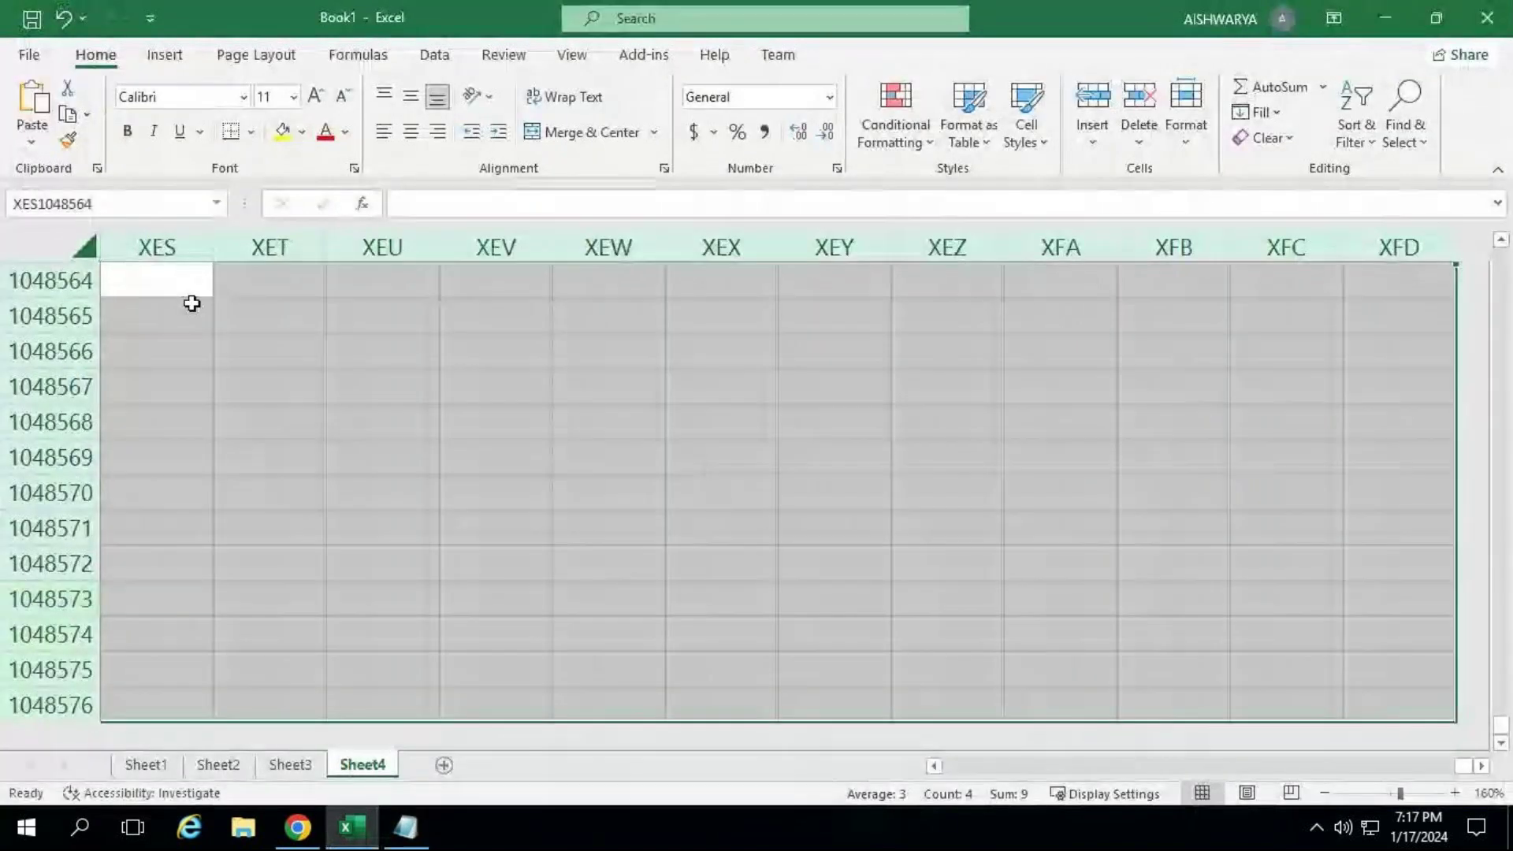
pyautogui.click(192, 286)
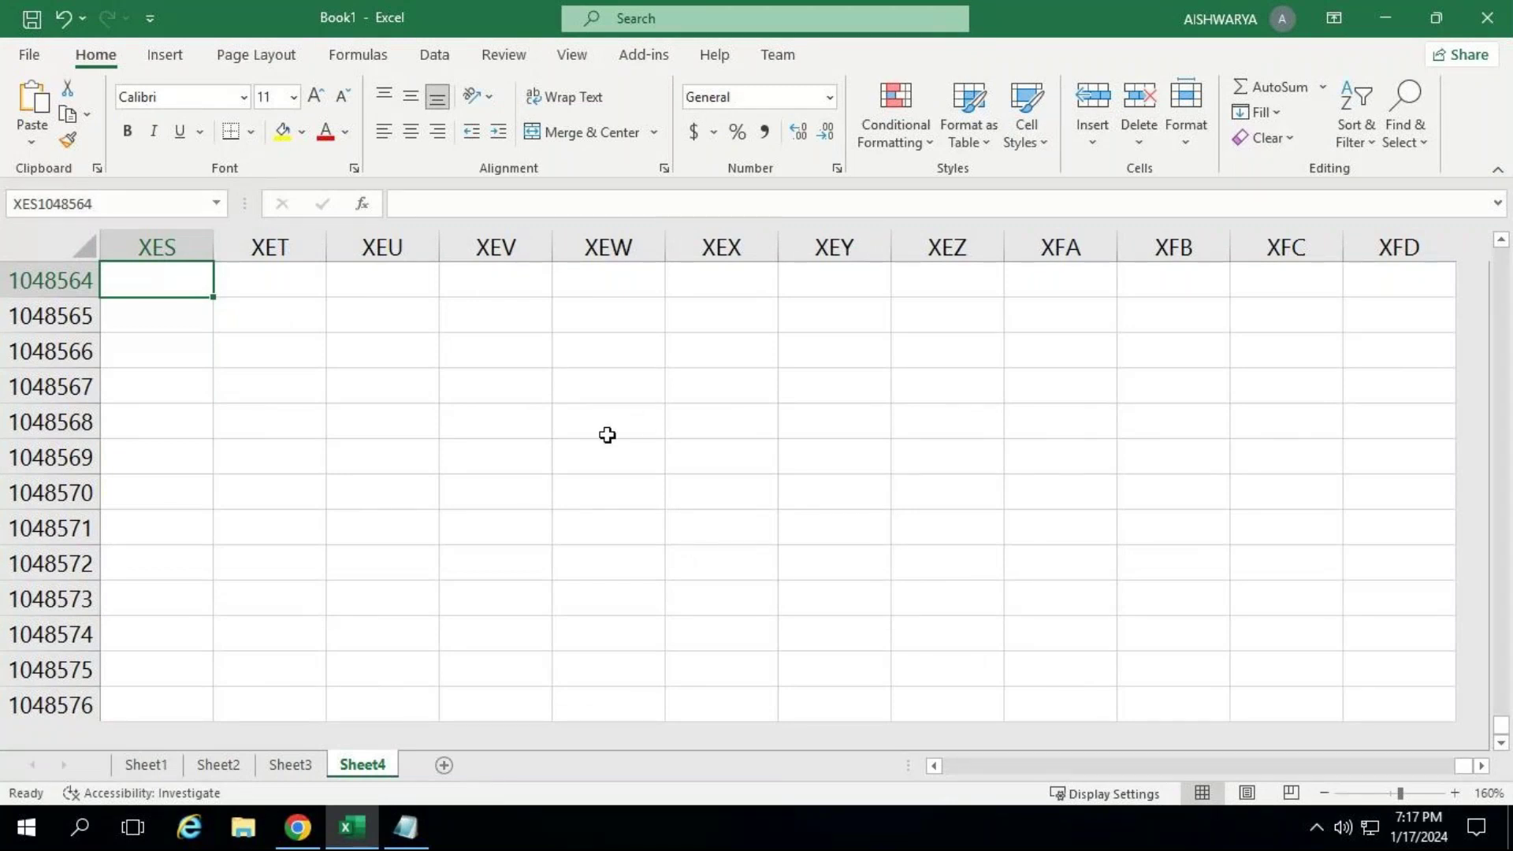
pyautogui.click(118, 204)
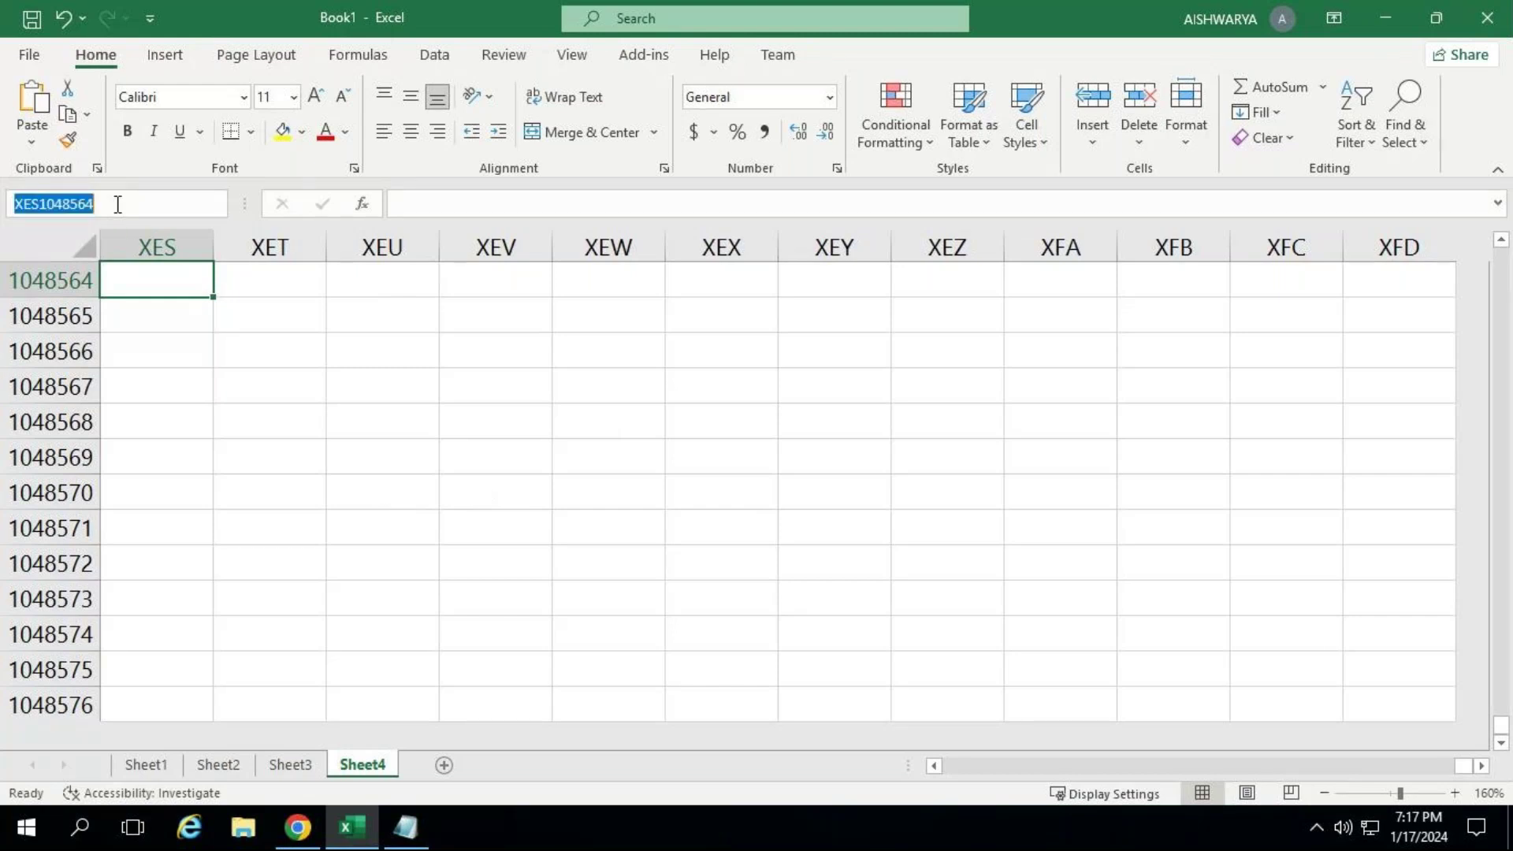
pyautogui.write('a')
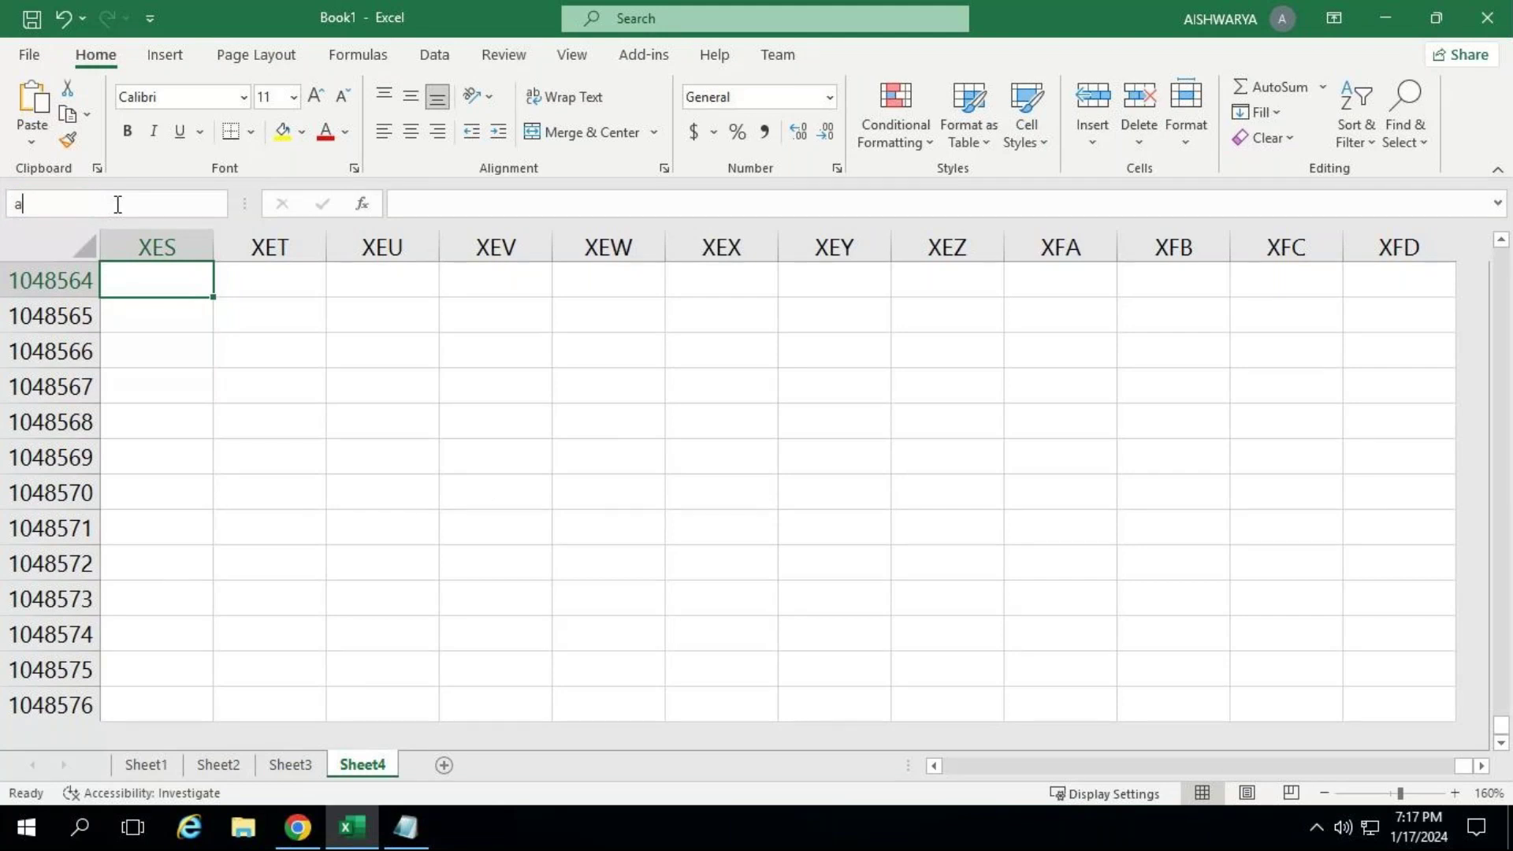
pyautogui.write('1')
pyautogui.press('Return')
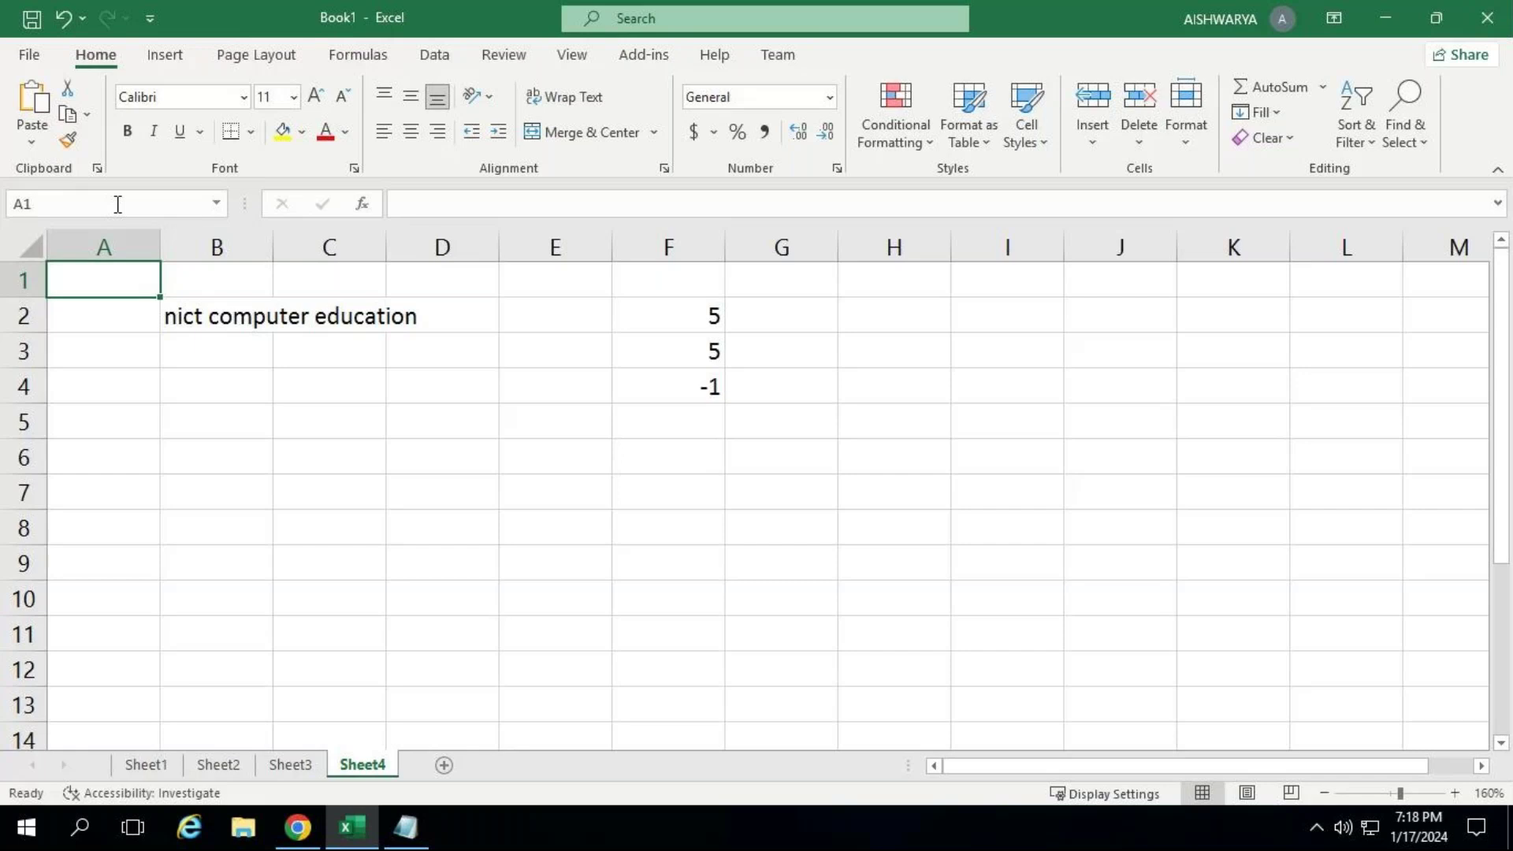
# Jump to cell PQ156 through the Name Box, then highlight column PQ and row 156 in turn and reselect the cell where they meet.
pyautogui.click(51, 205)
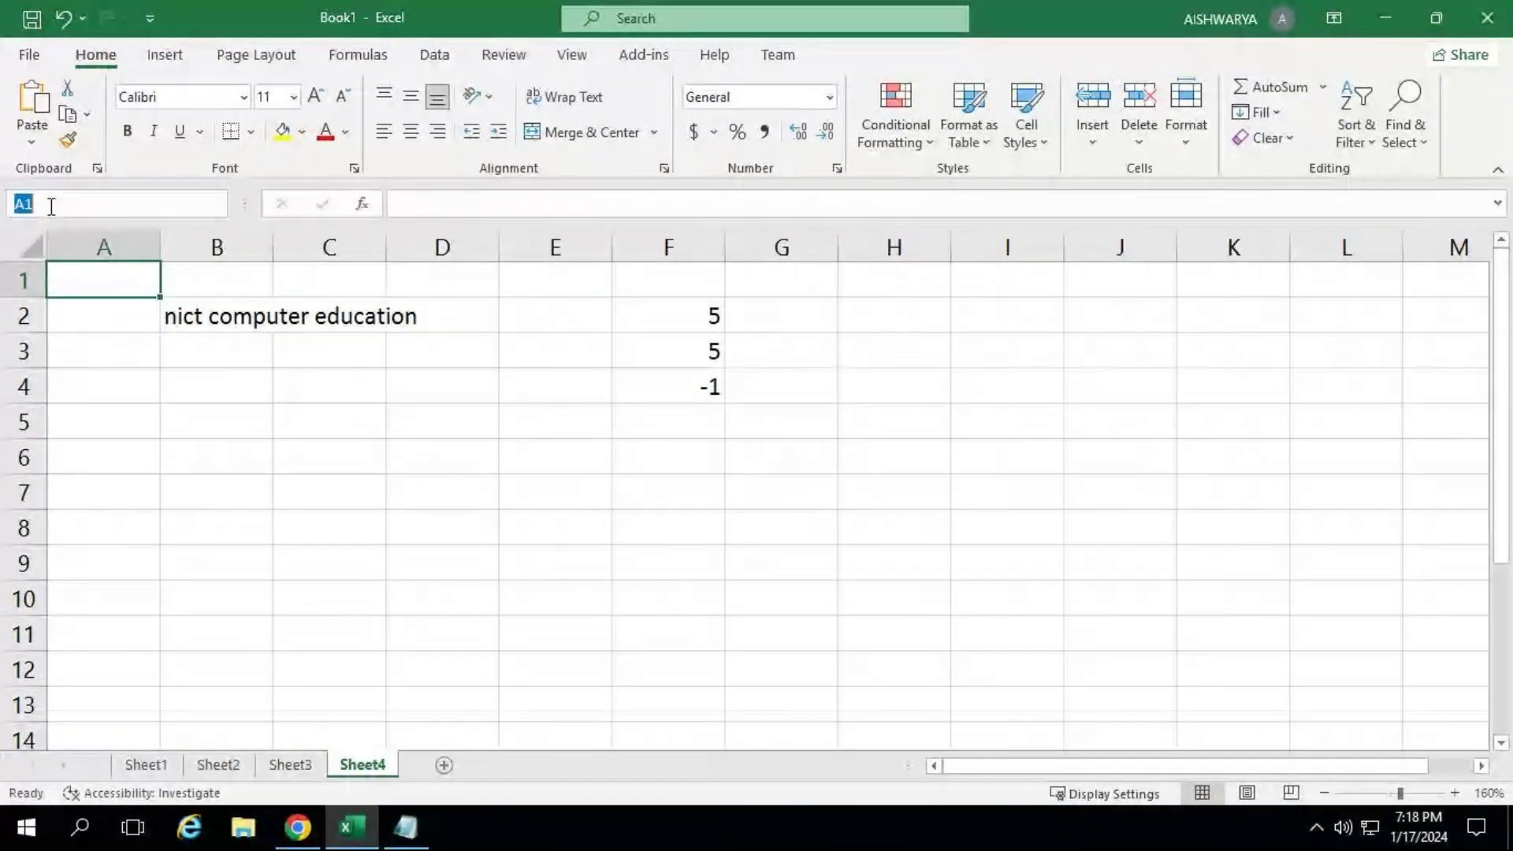
pyautogui.write('p')
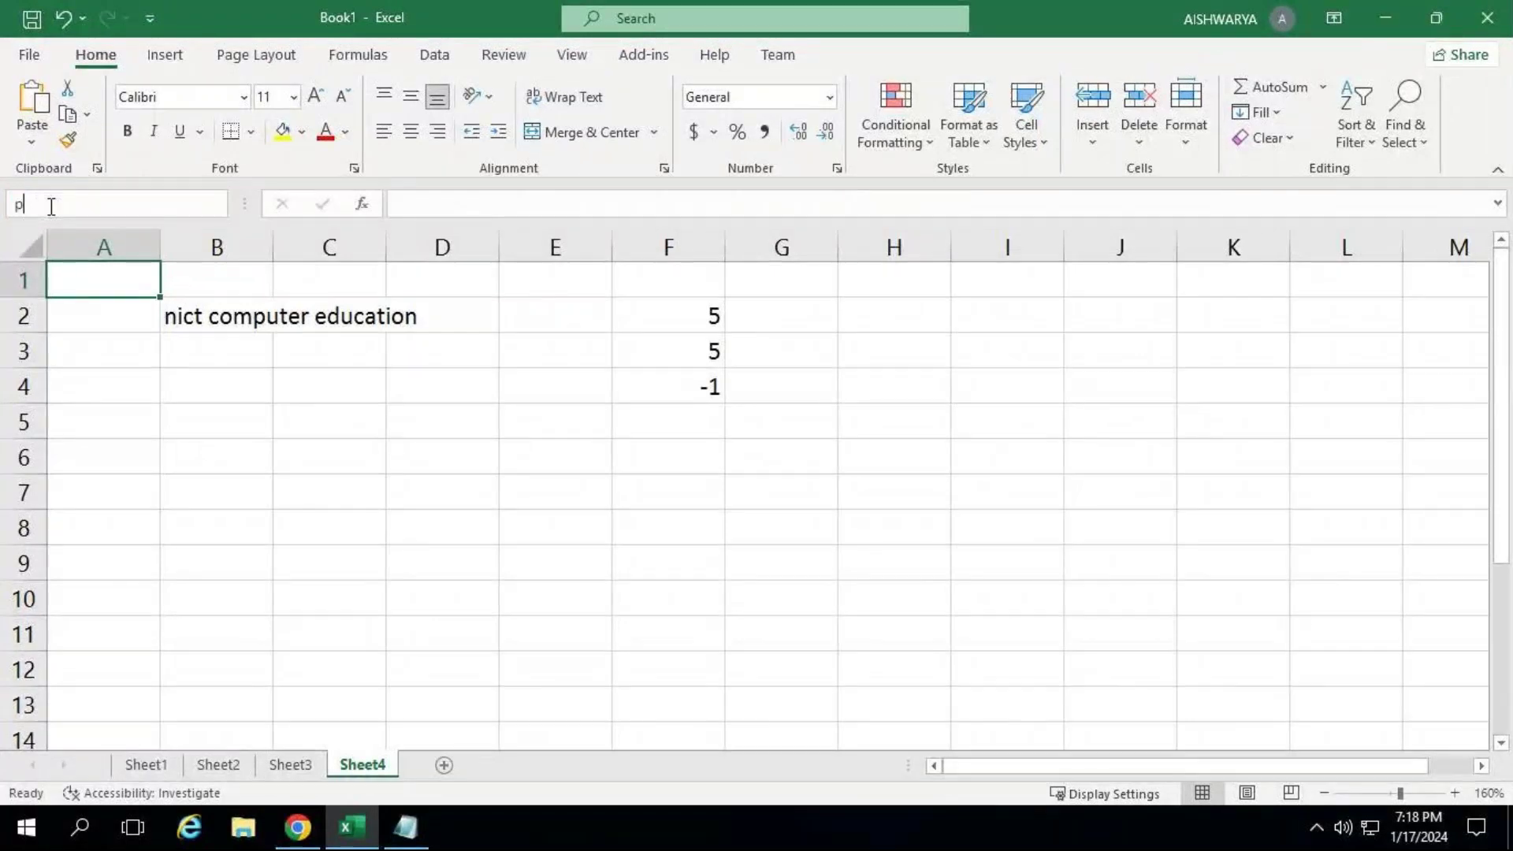
pyautogui.write('q156')
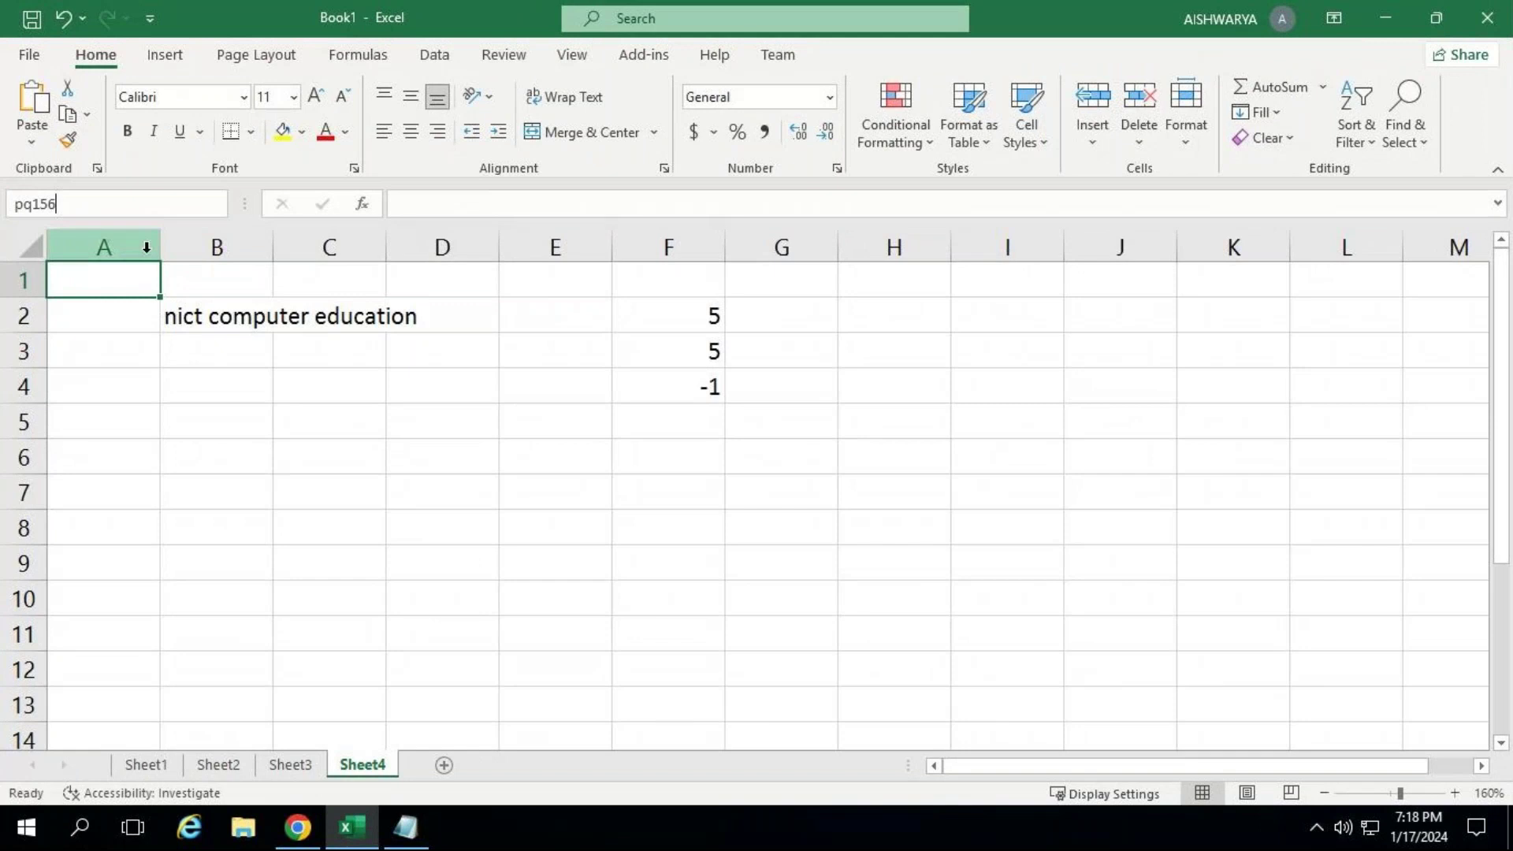
pyautogui.press('Return')
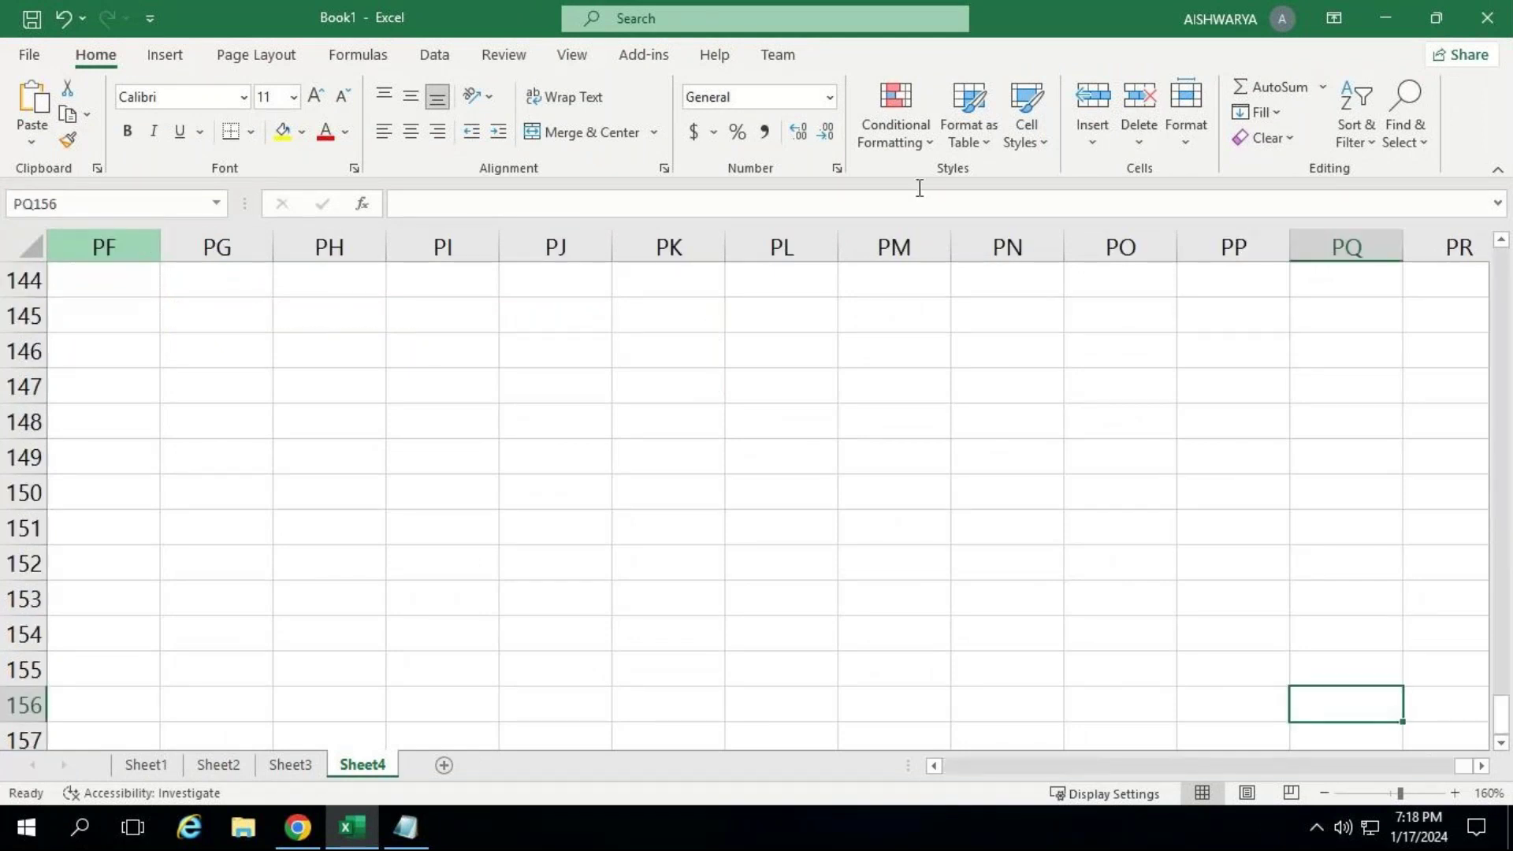
pyautogui.click(1316, 249)
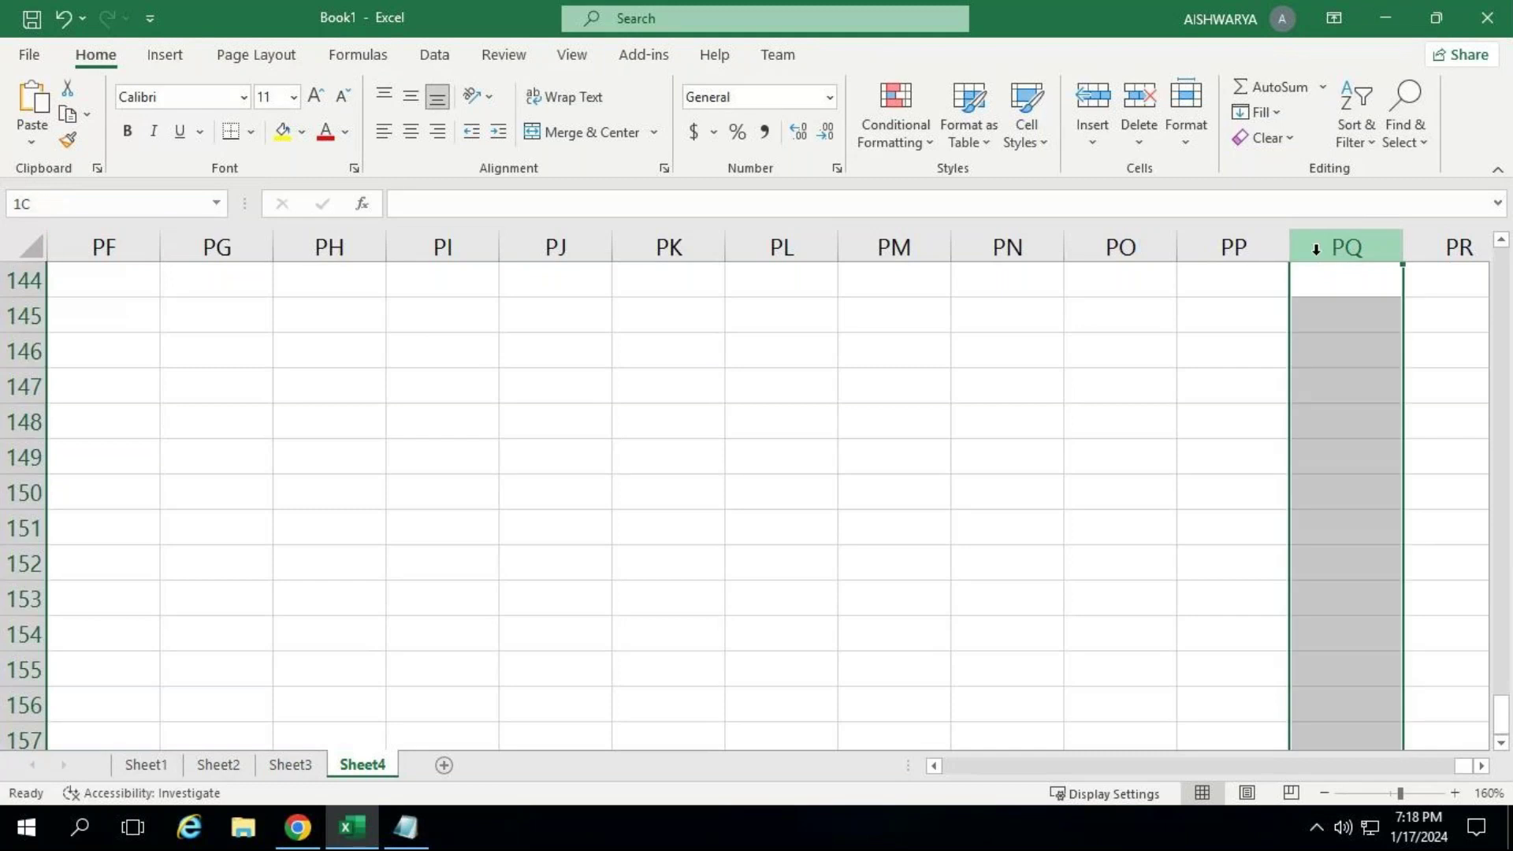
pyautogui.click(24, 705)
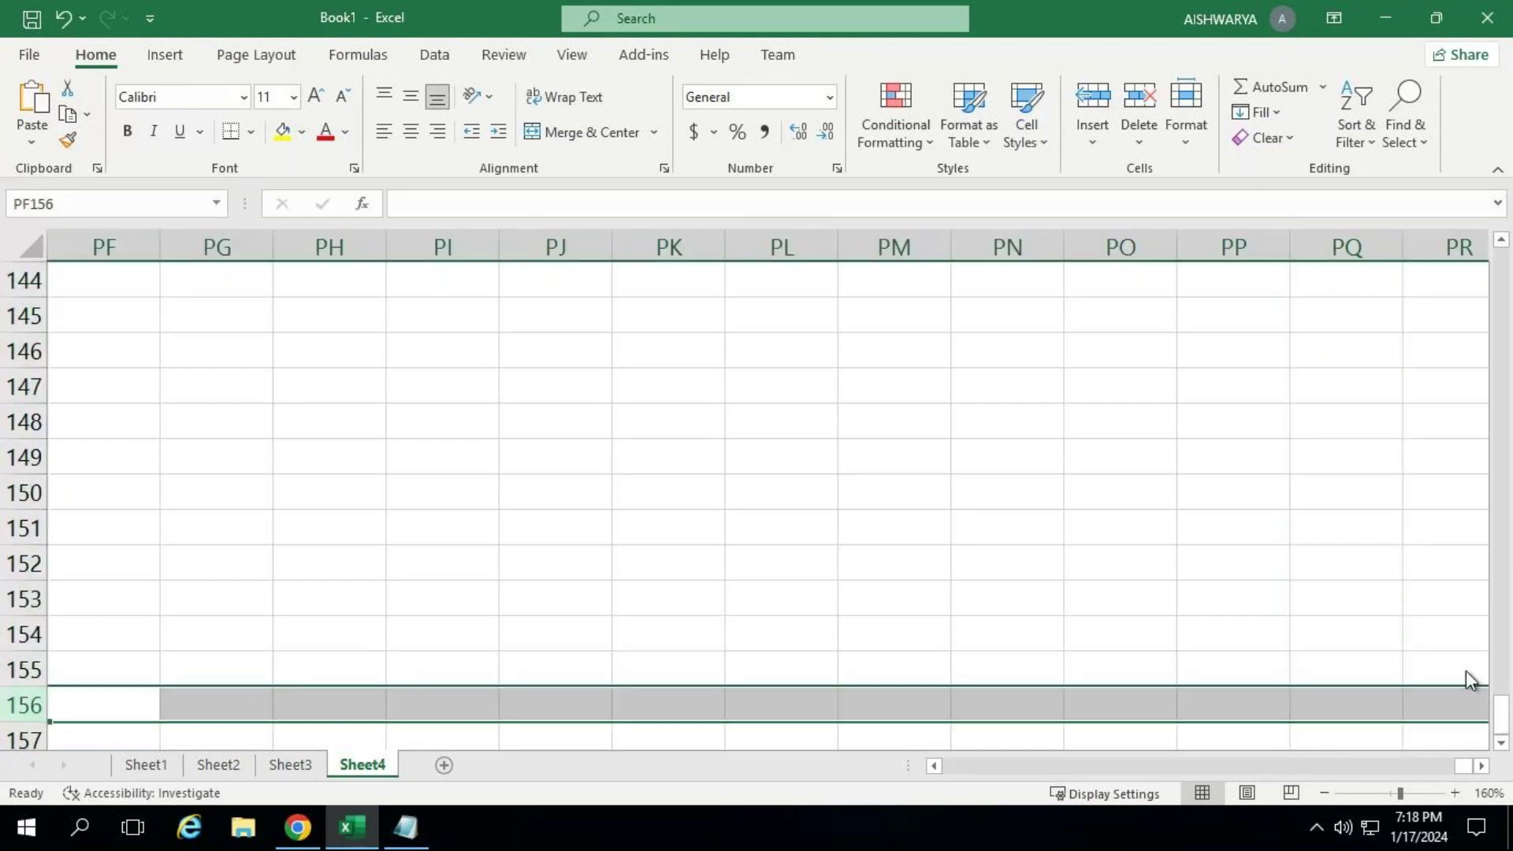
pyautogui.click(1396, 706)
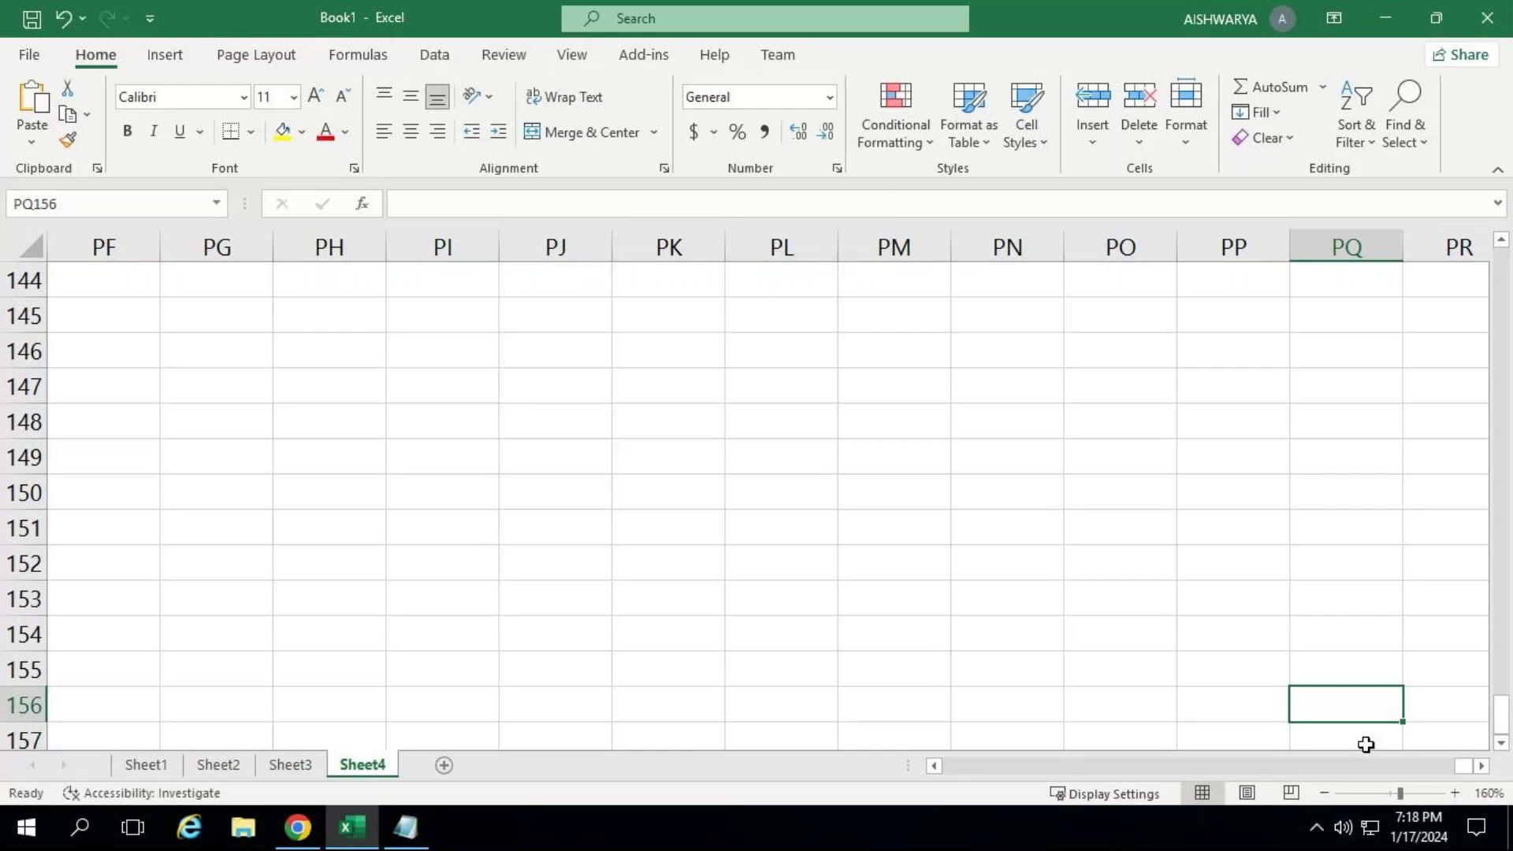
# Return to cell A1, clear the contents of B2:G4 and leave only cell B2 selected.
pyautogui.click(128, 202)
pyautogui.write('a1')
pyautogui.press('Escape')
pyautogui.hotkey('ctrl', 'Home')
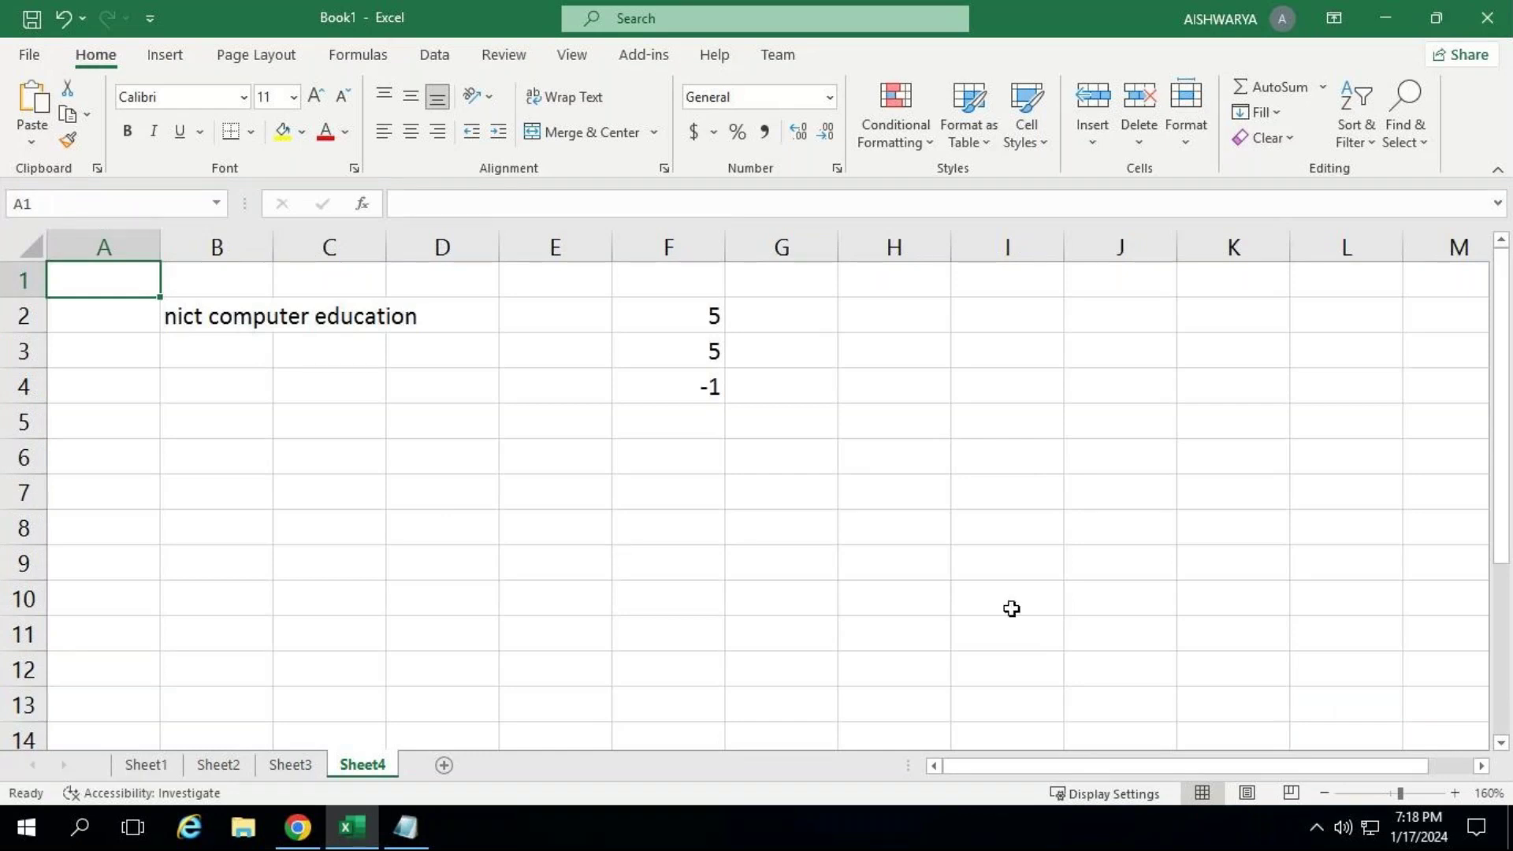
pyautogui.moveTo(230, 318); pyautogui.dragTo(729, 385)
pyautogui.press('Delete')
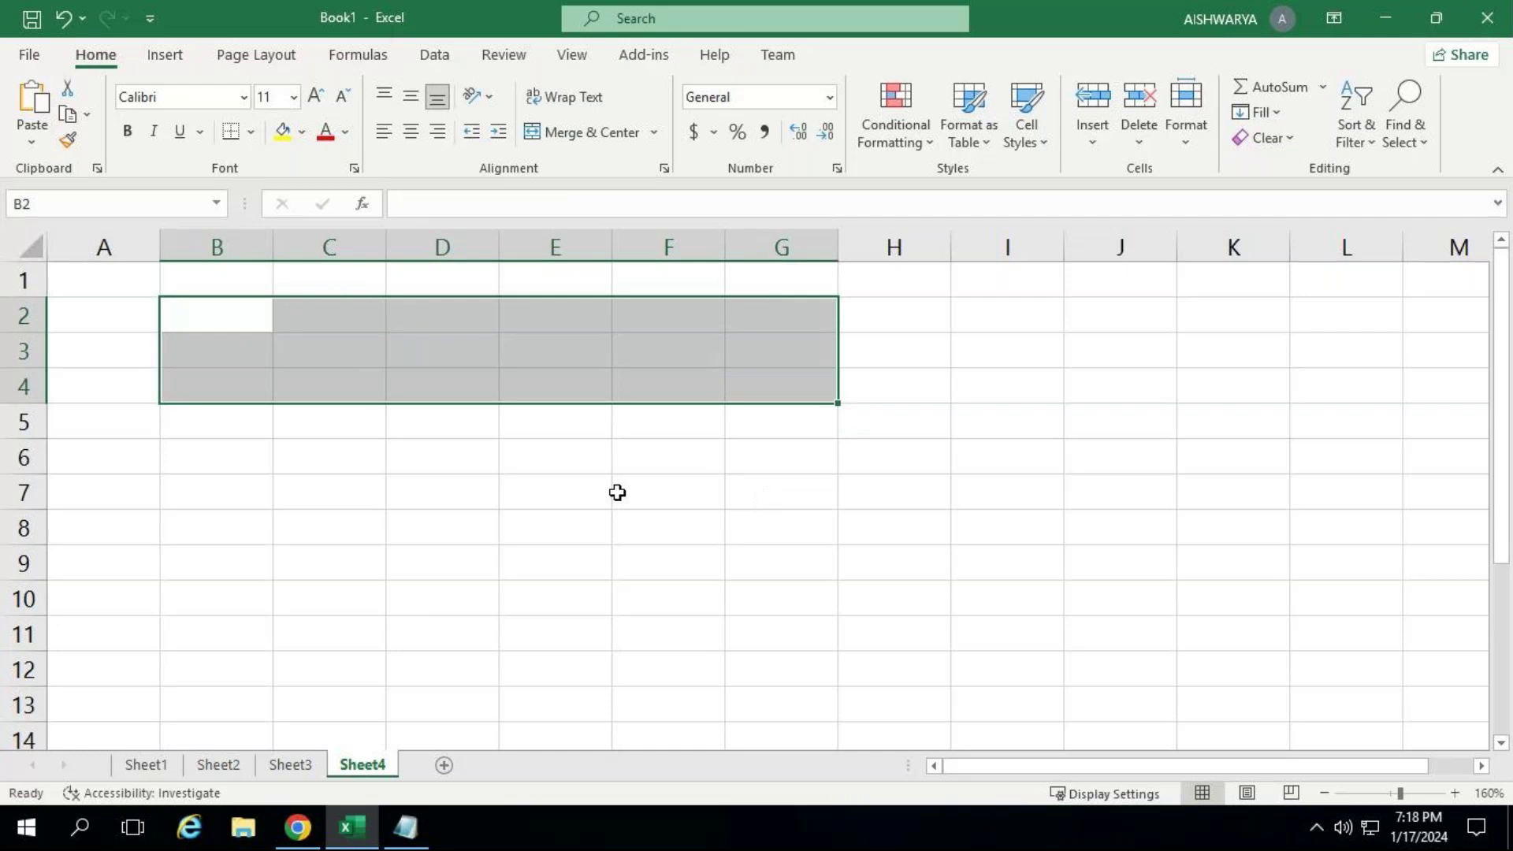
pyautogui.click(250, 316)
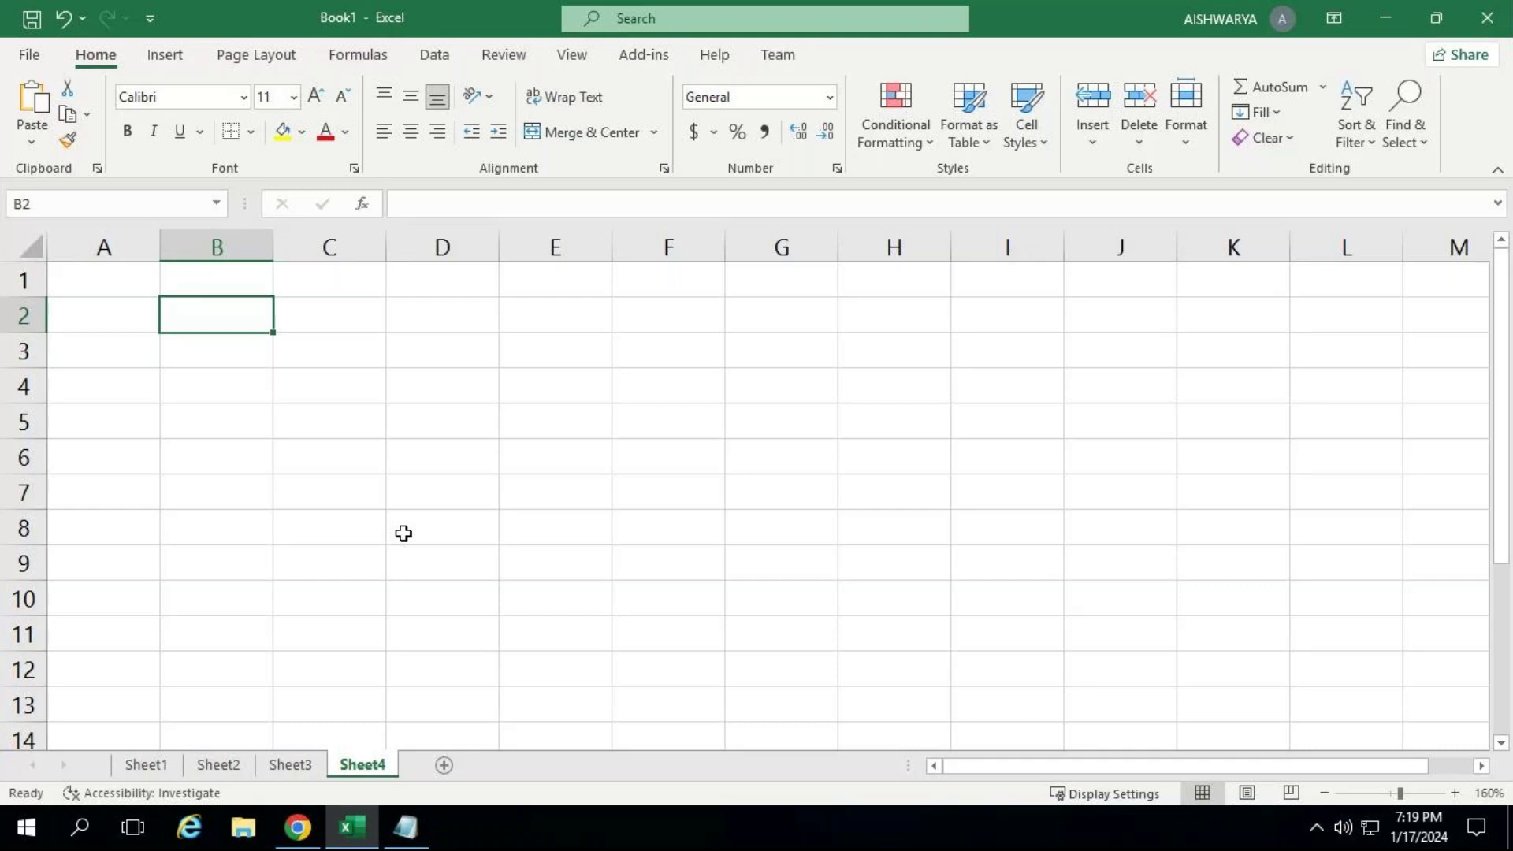
# Enter the heading "sl no" in cell A1, with 1 in A2 and 2 in A3.
pyautogui.press('Left')
pyautogui.press('Up')
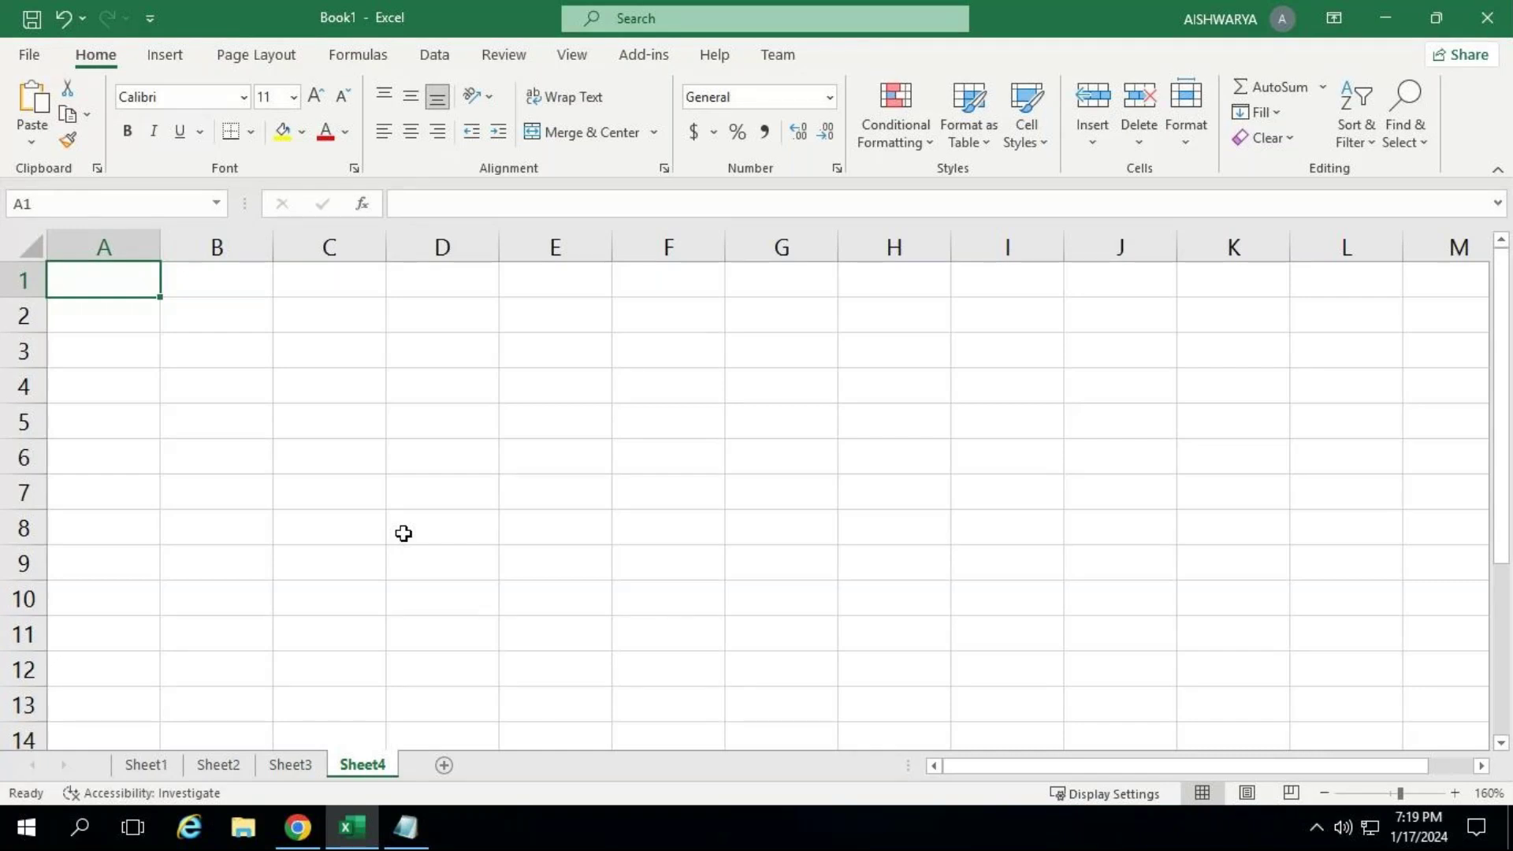
pyautogui.write('sl no')
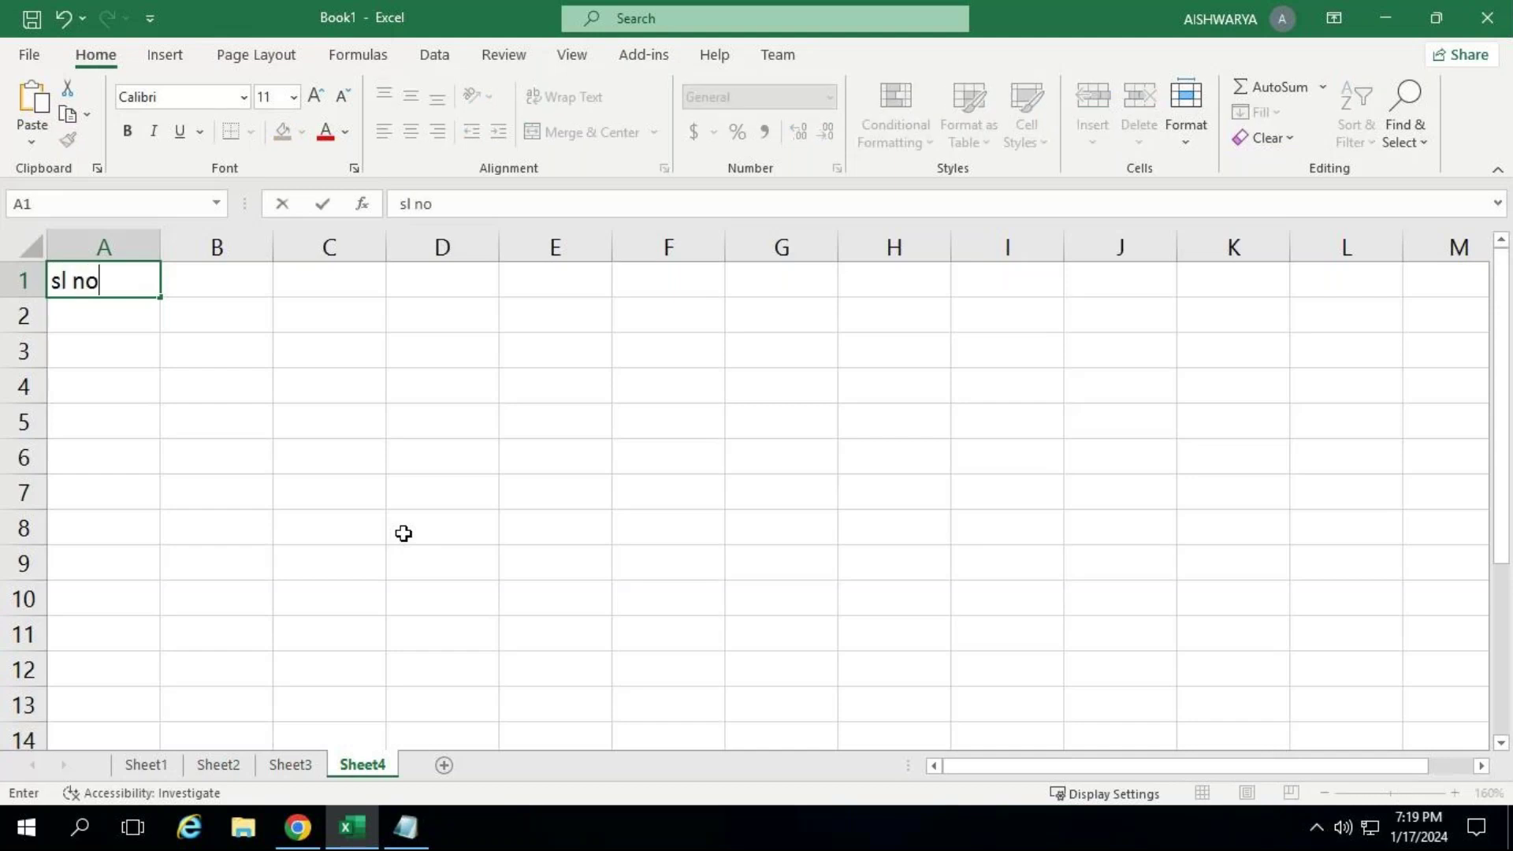
pyautogui.press('Return')
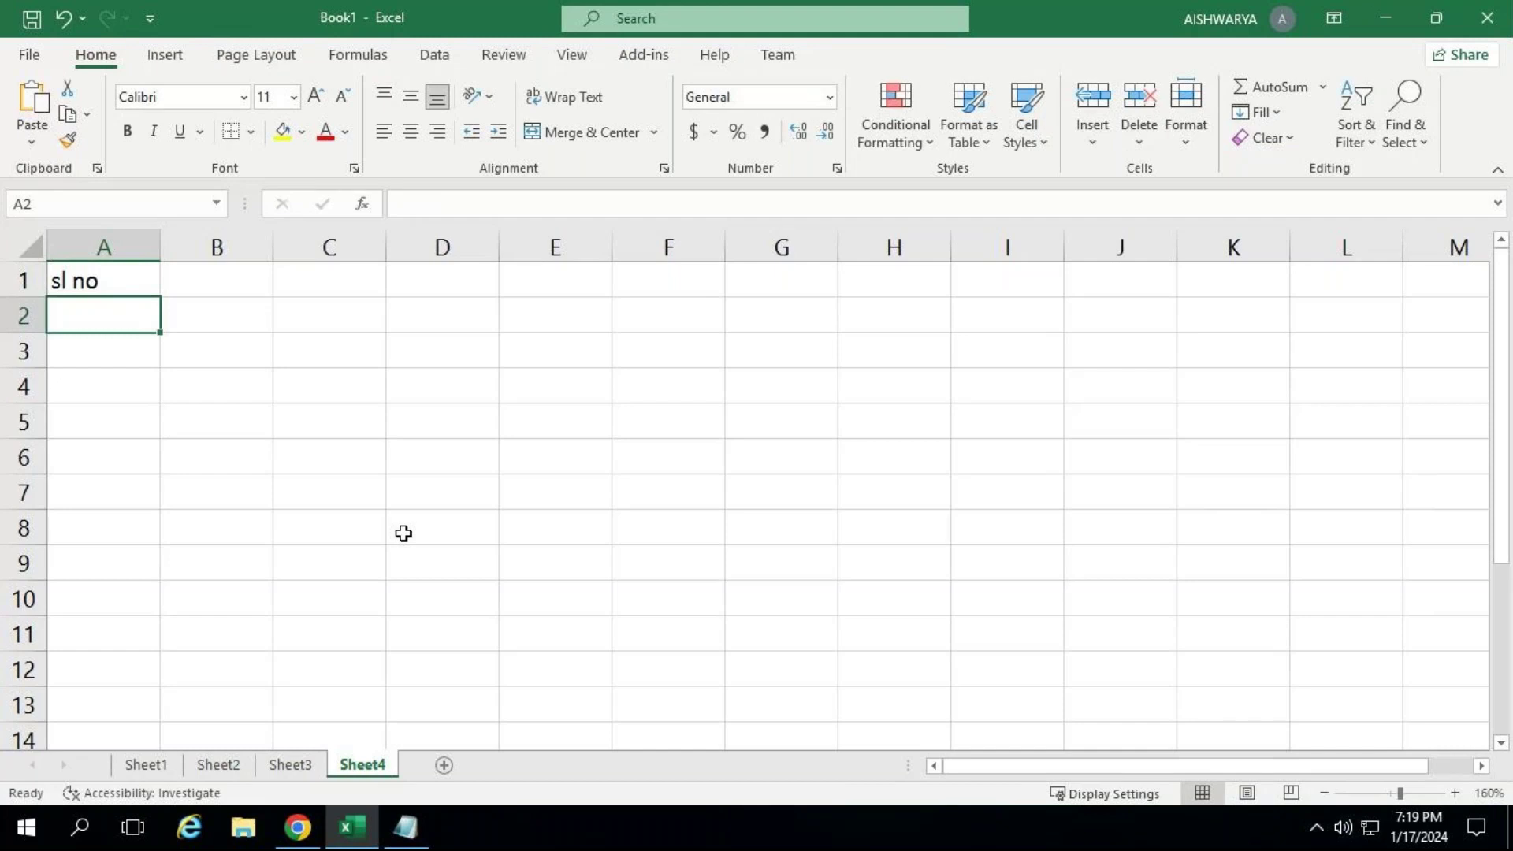
pyautogui.write('1')
pyautogui.press('Return')
pyautogui.write('2')
pyautogui.press('Return')
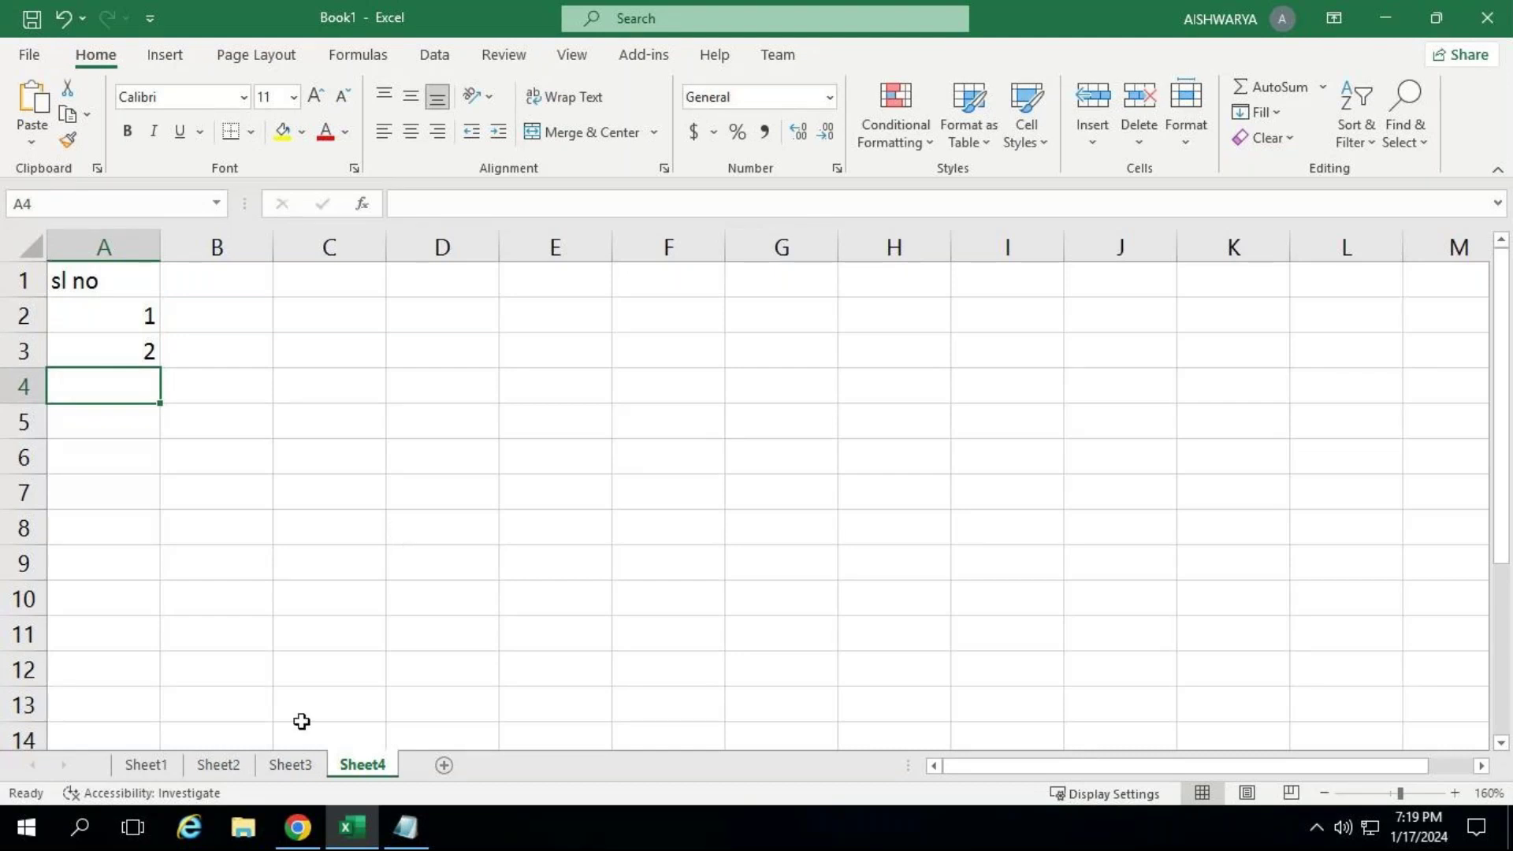
# Extend the serial numbers in A2:A3 down column A to 18 in cell A19 with AutoFill.
pyautogui.moveTo(117, 309); pyautogui.dragTo(112, 344)
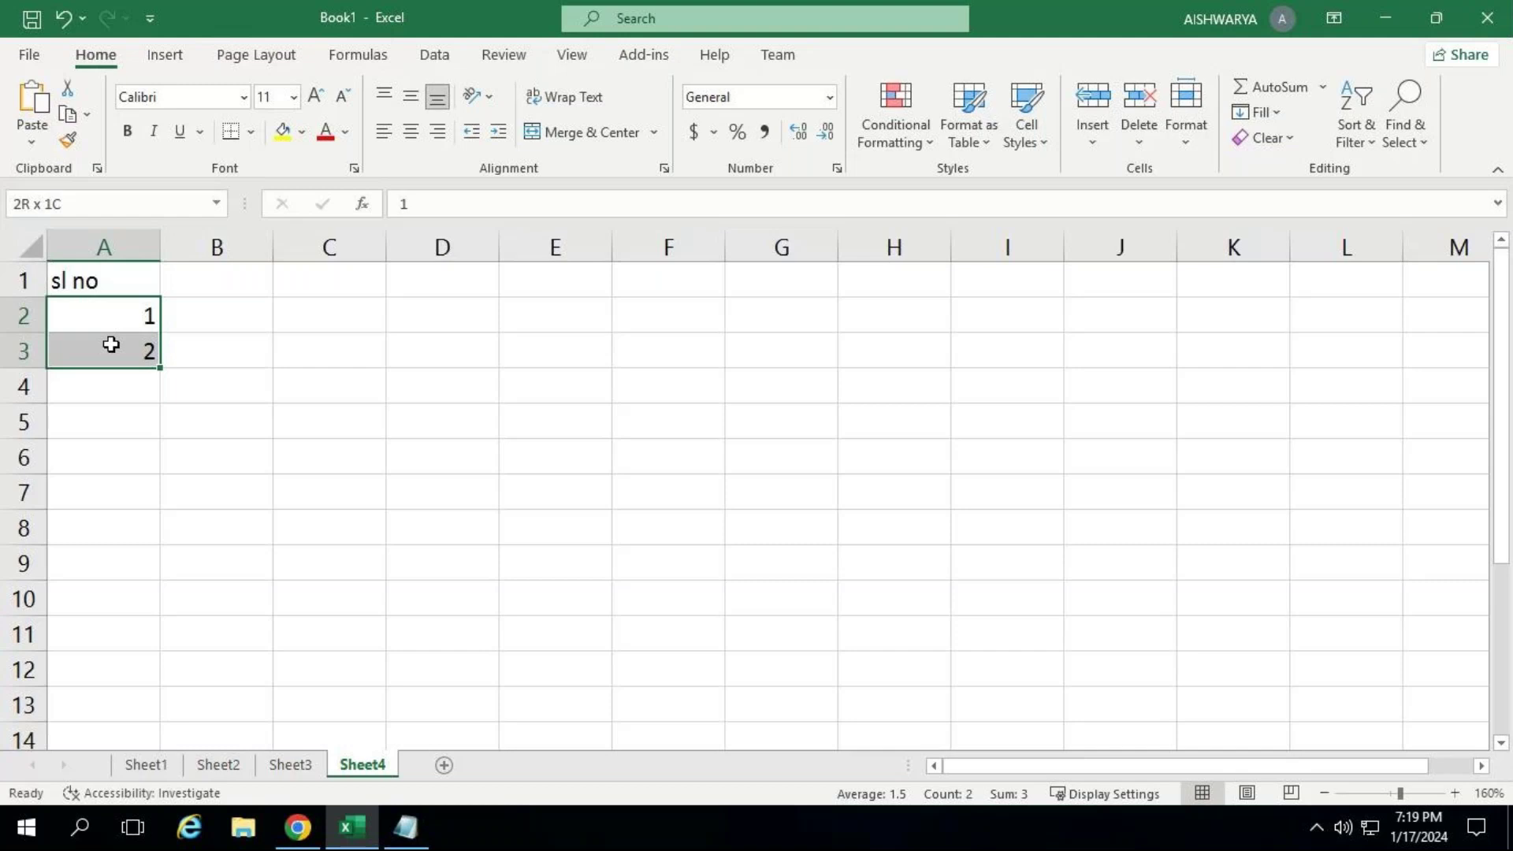
pyautogui.click(98, 315)
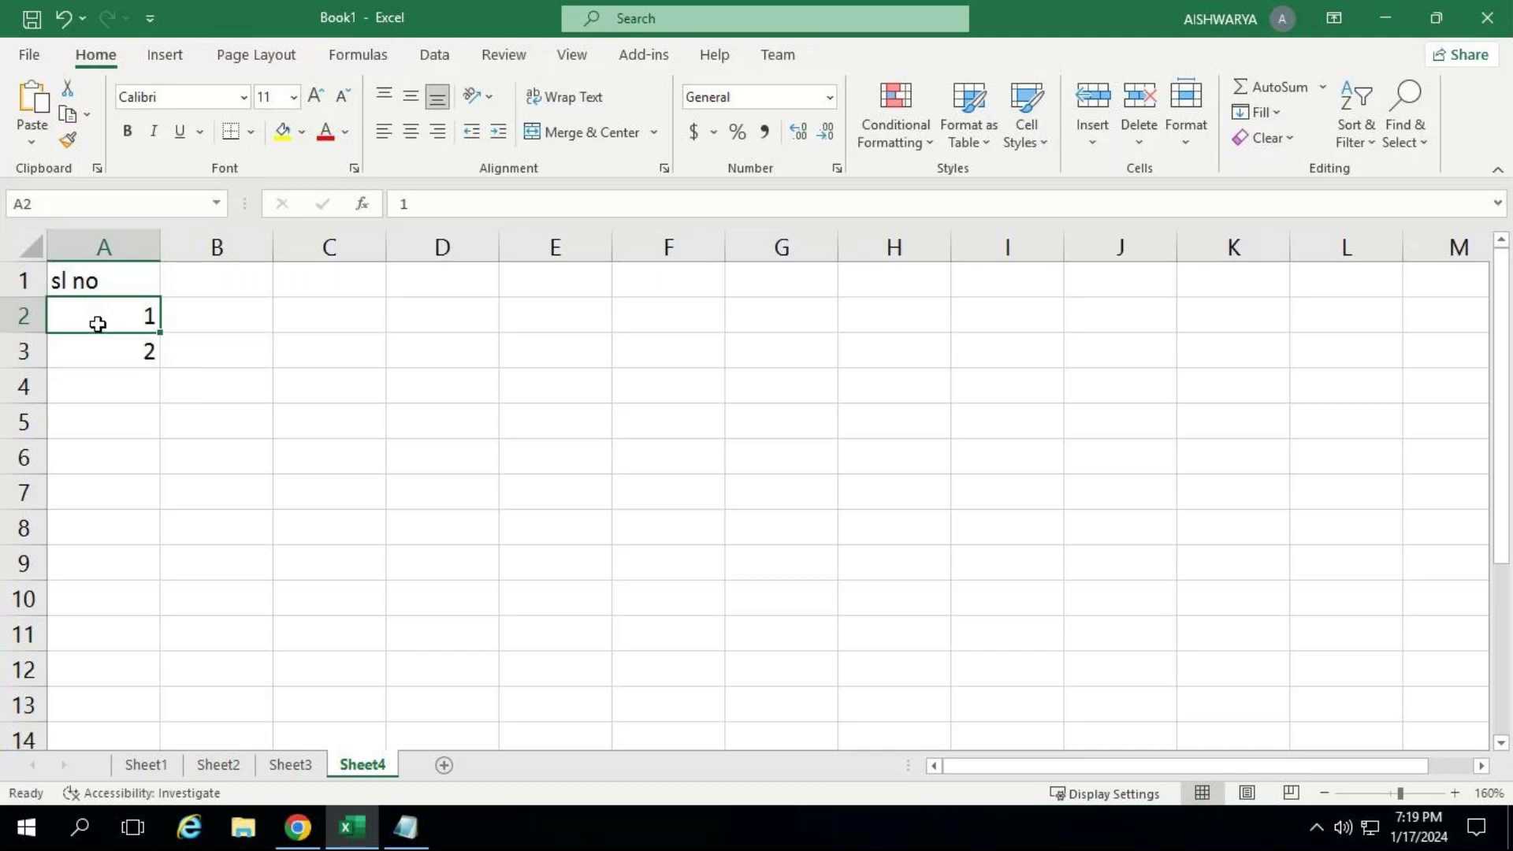
pyautogui.moveTo(98, 324); pyautogui.dragTo(102, 348)
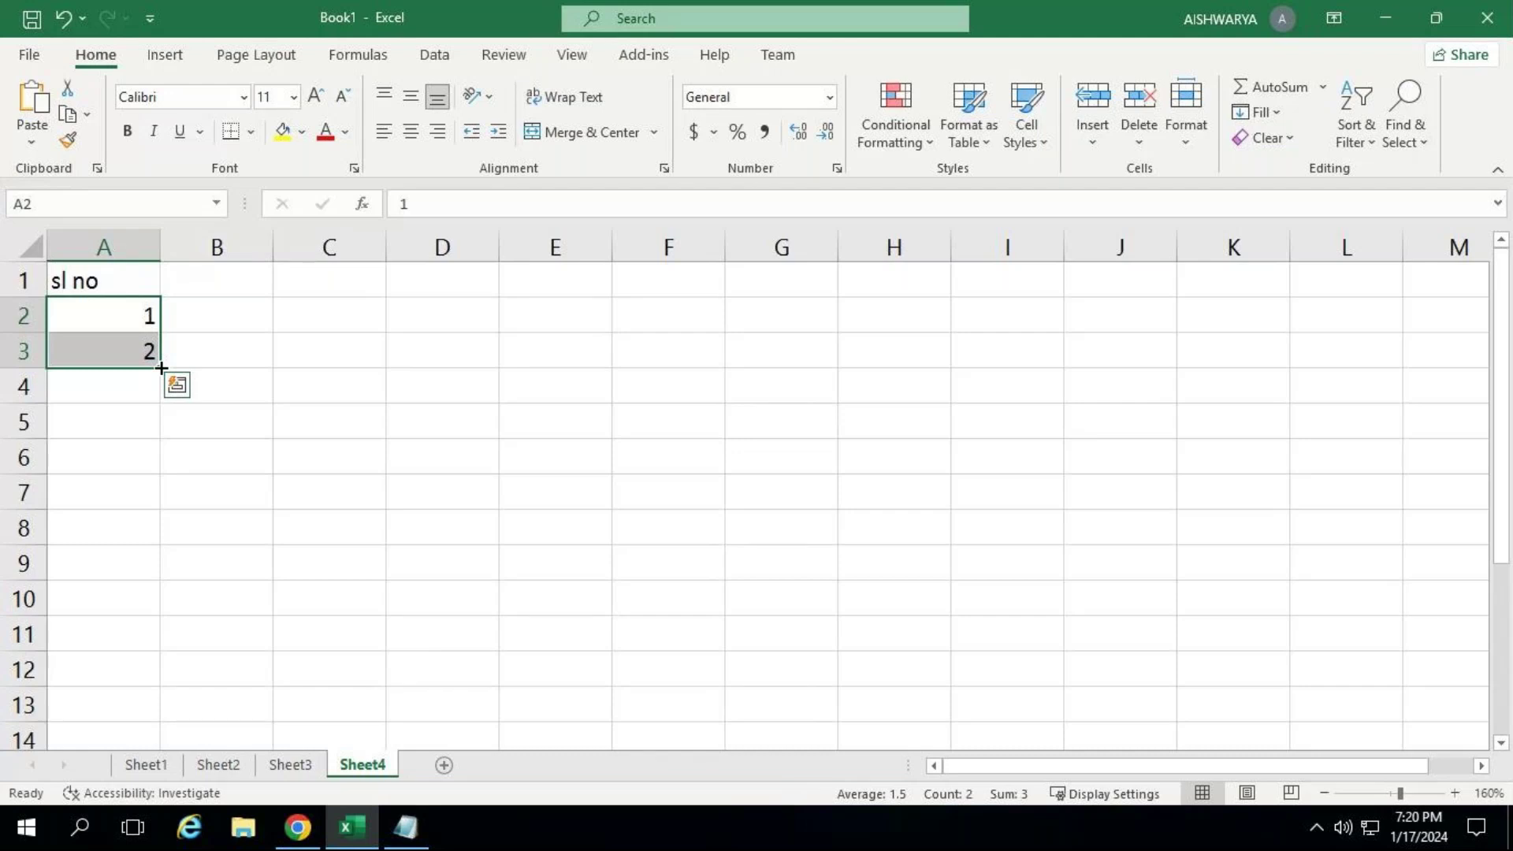
pyautogui.moveTo(160, 368); pyautogui.dragTo(154, 749)
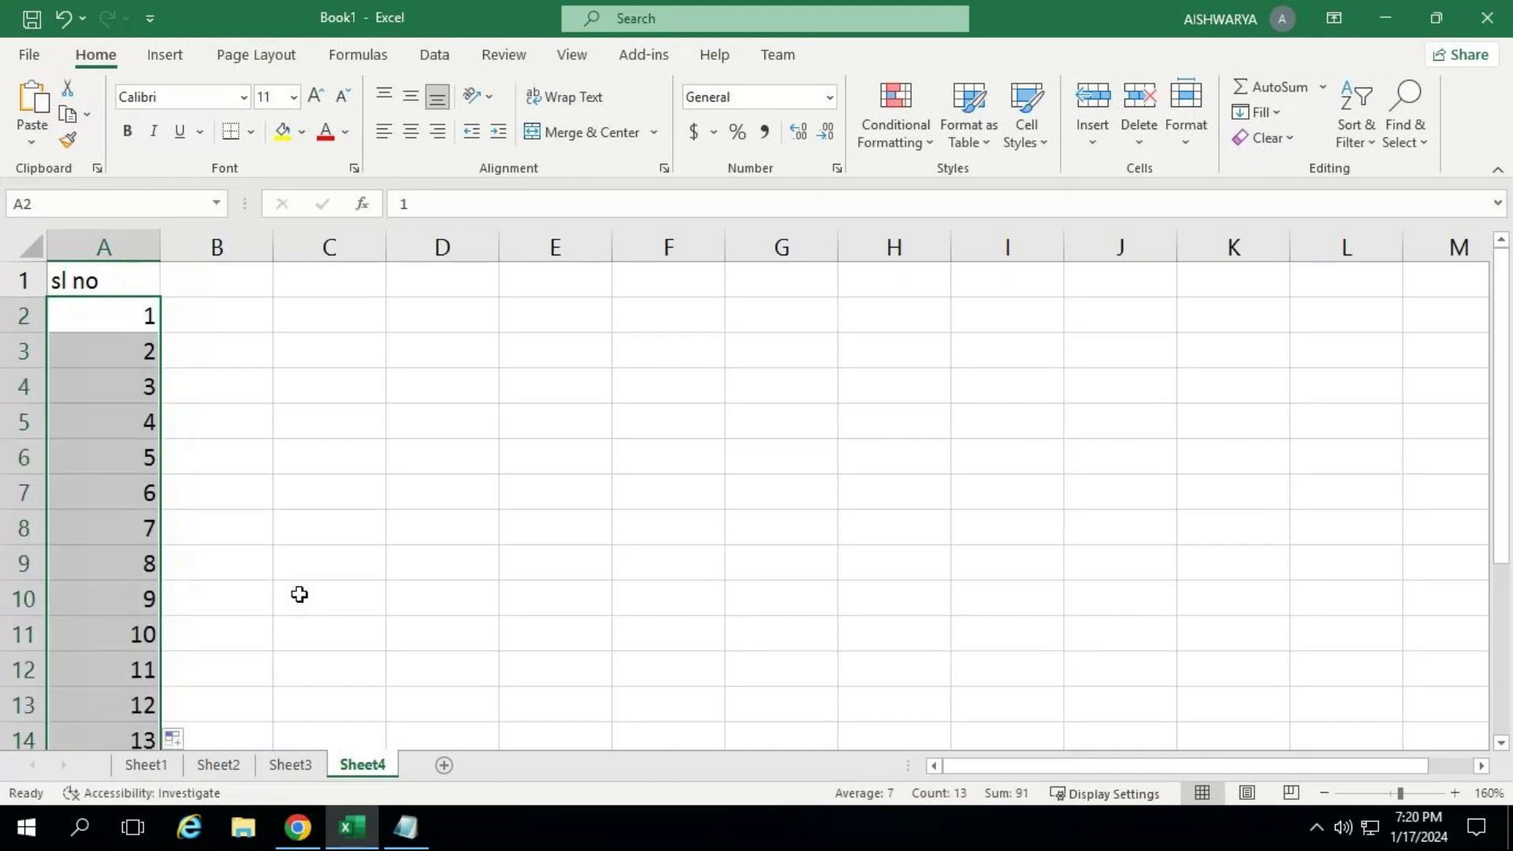
pyautogui.scroll(-3, 299, 594)
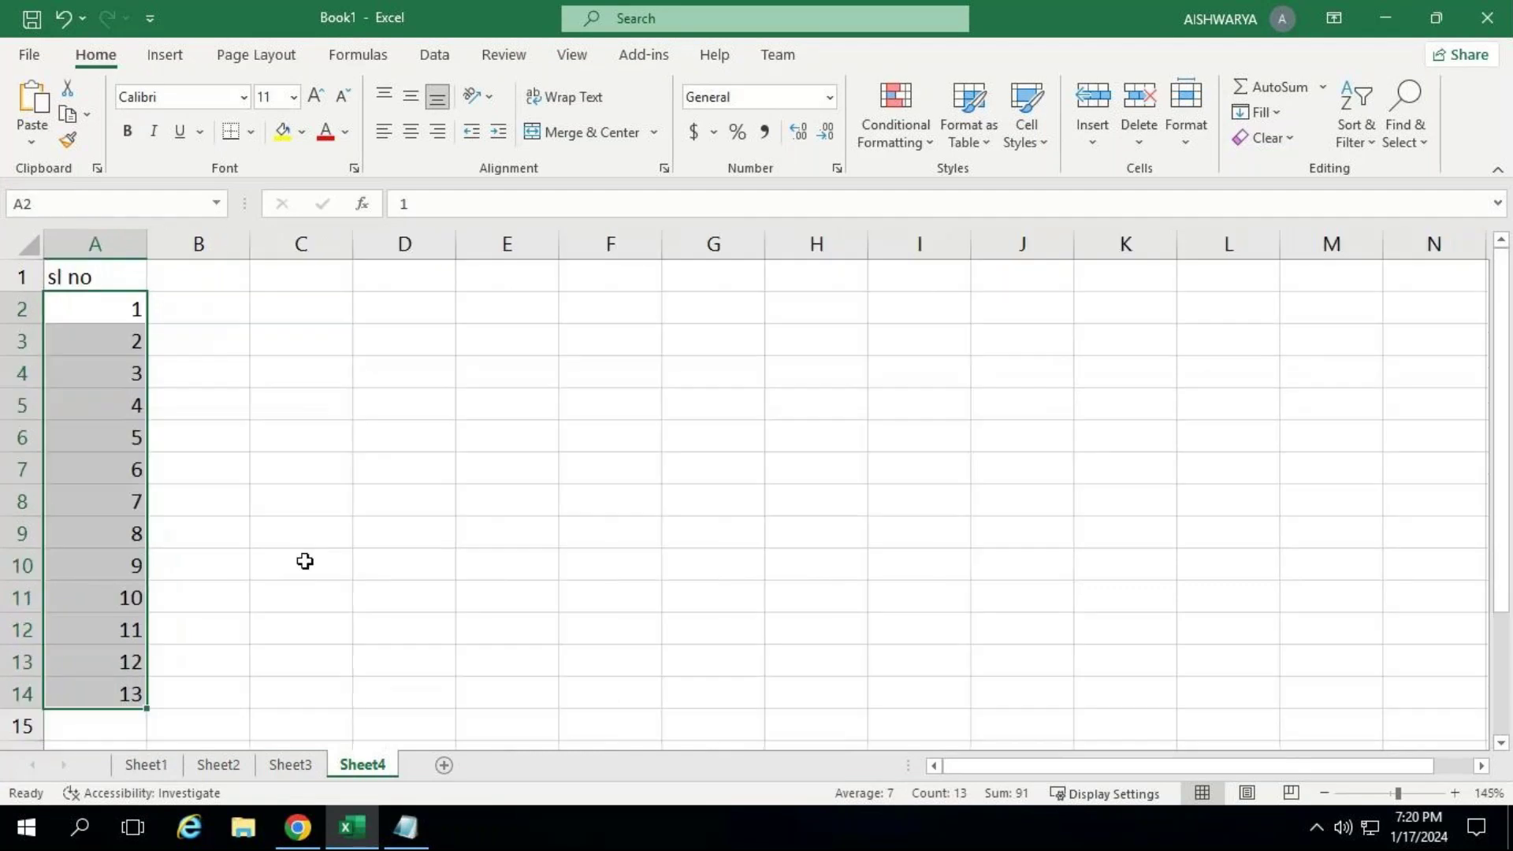
pyautogui.moveTo(118, 610); pyautogui.dragTo(109, 728)
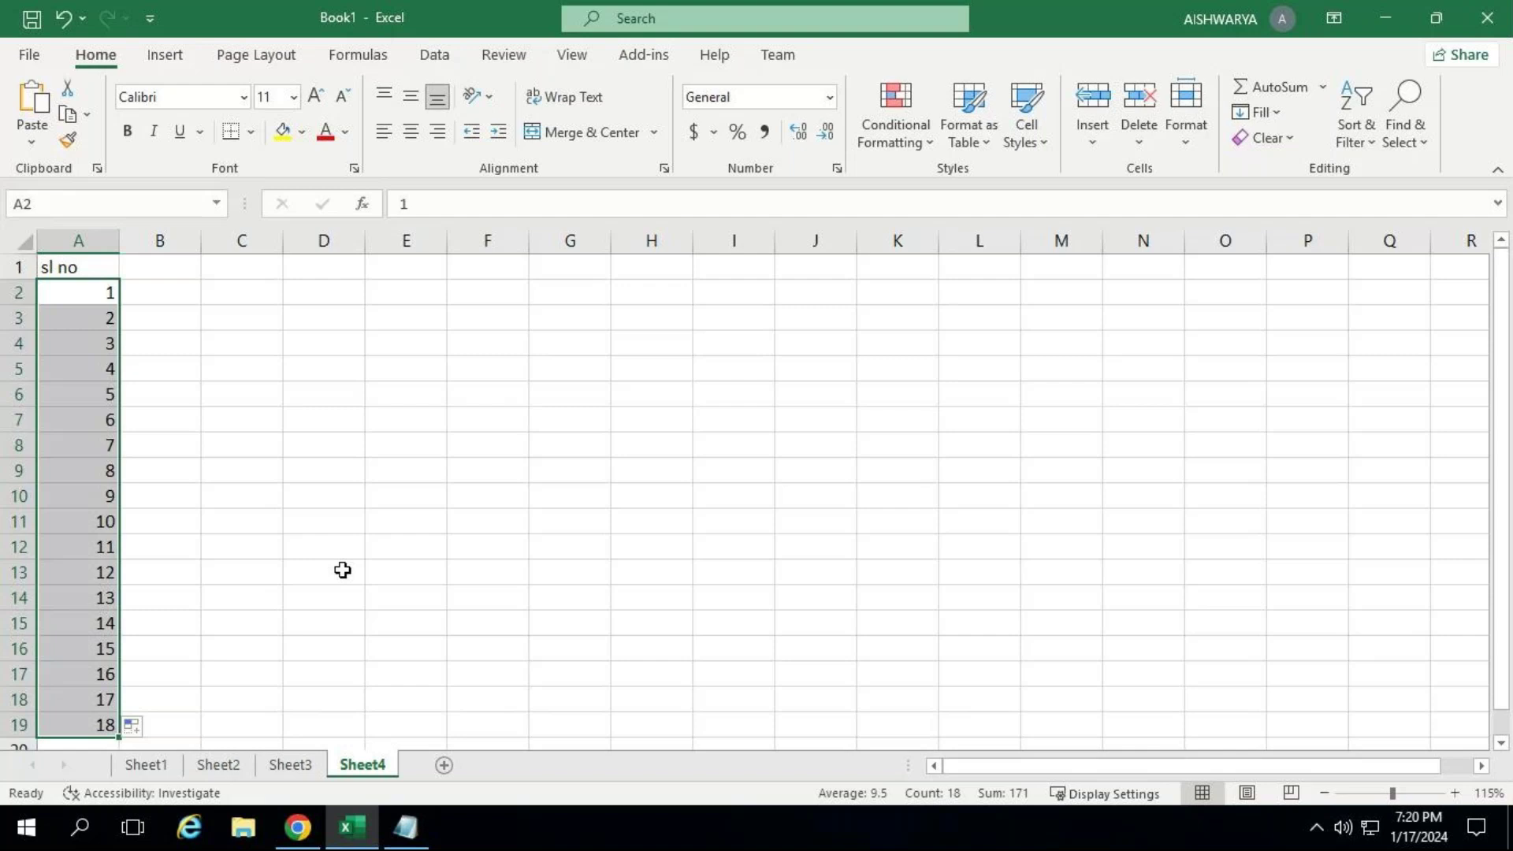
# Enter 2 in cell B2 and 4 in cell B3 beside the serial numbers.
pyautogui.press('Right')
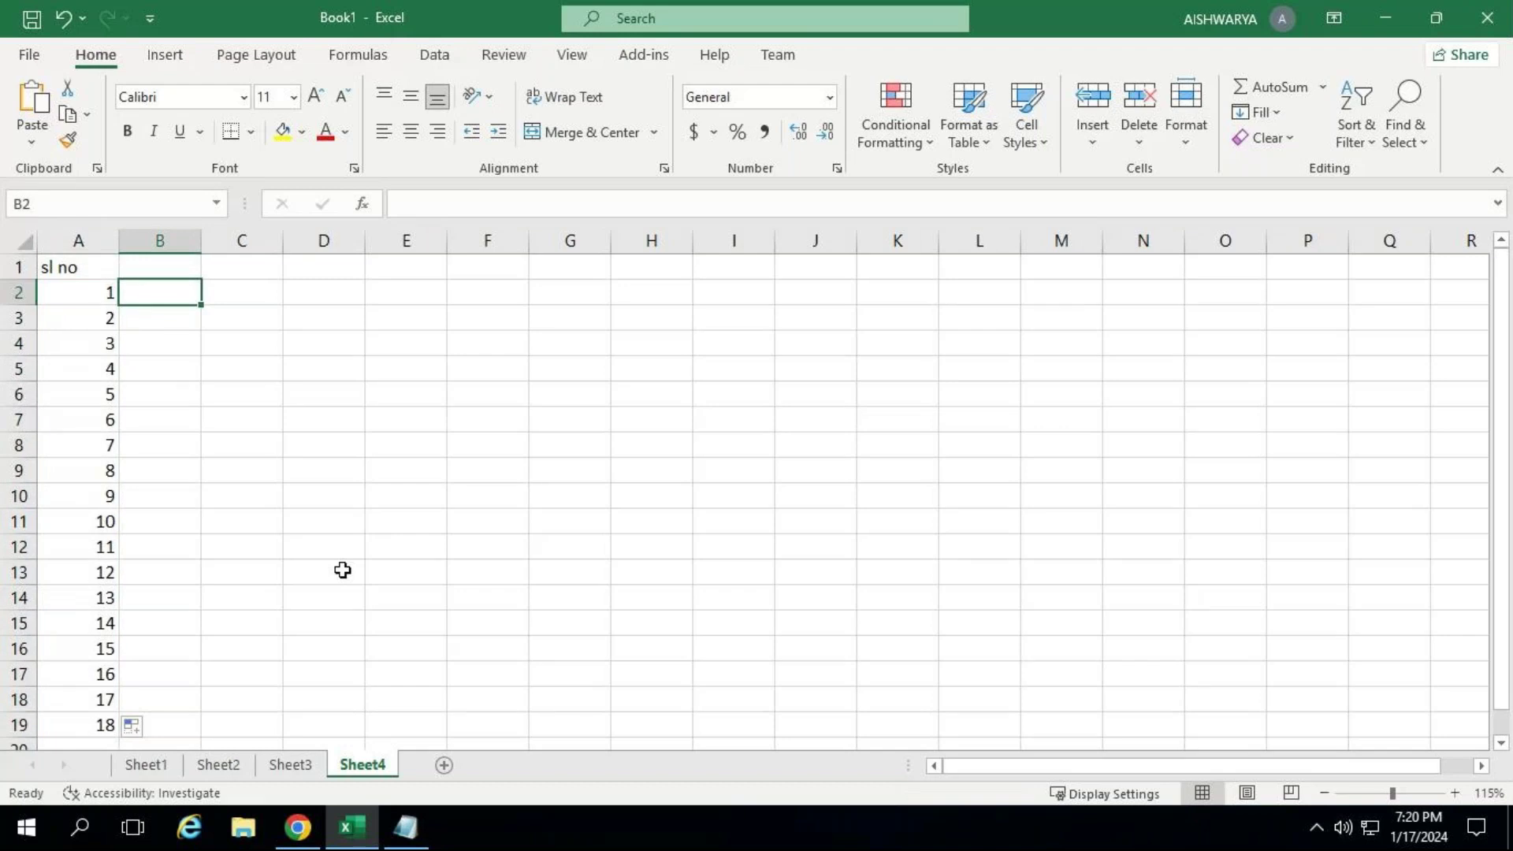
pyautogui.write('2')
pyautogui.press('Return')
pyautogui.write('4')
pyautogui.press('Return')
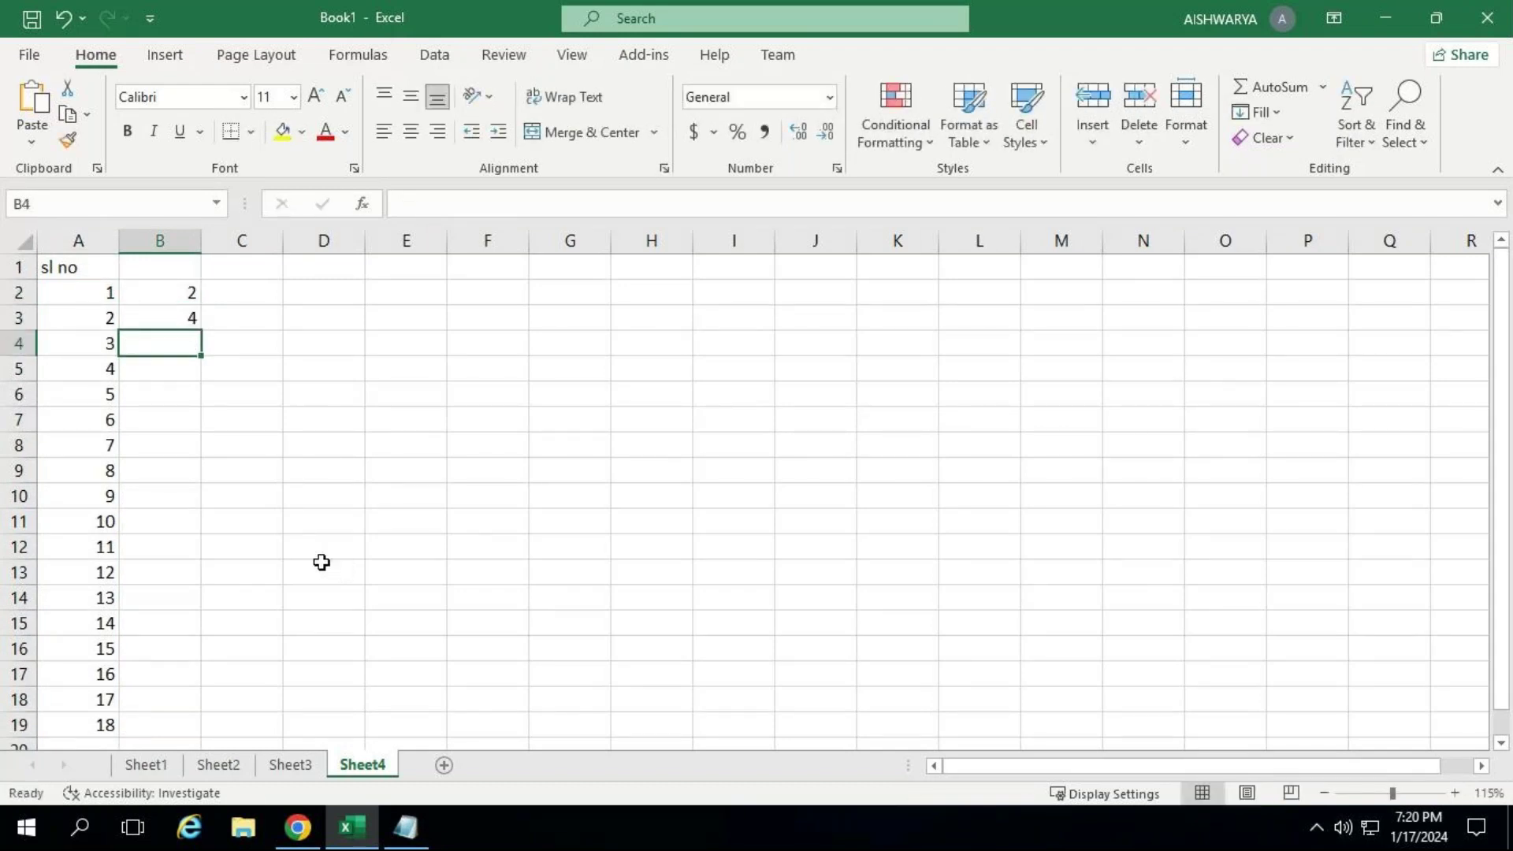
# Extend the even numbers in B2:B3 down column B to 36 in cell B19 with AutoFill.
pyautogui.moveTo(169, 296); pyautogui.dragTo(167, 314)
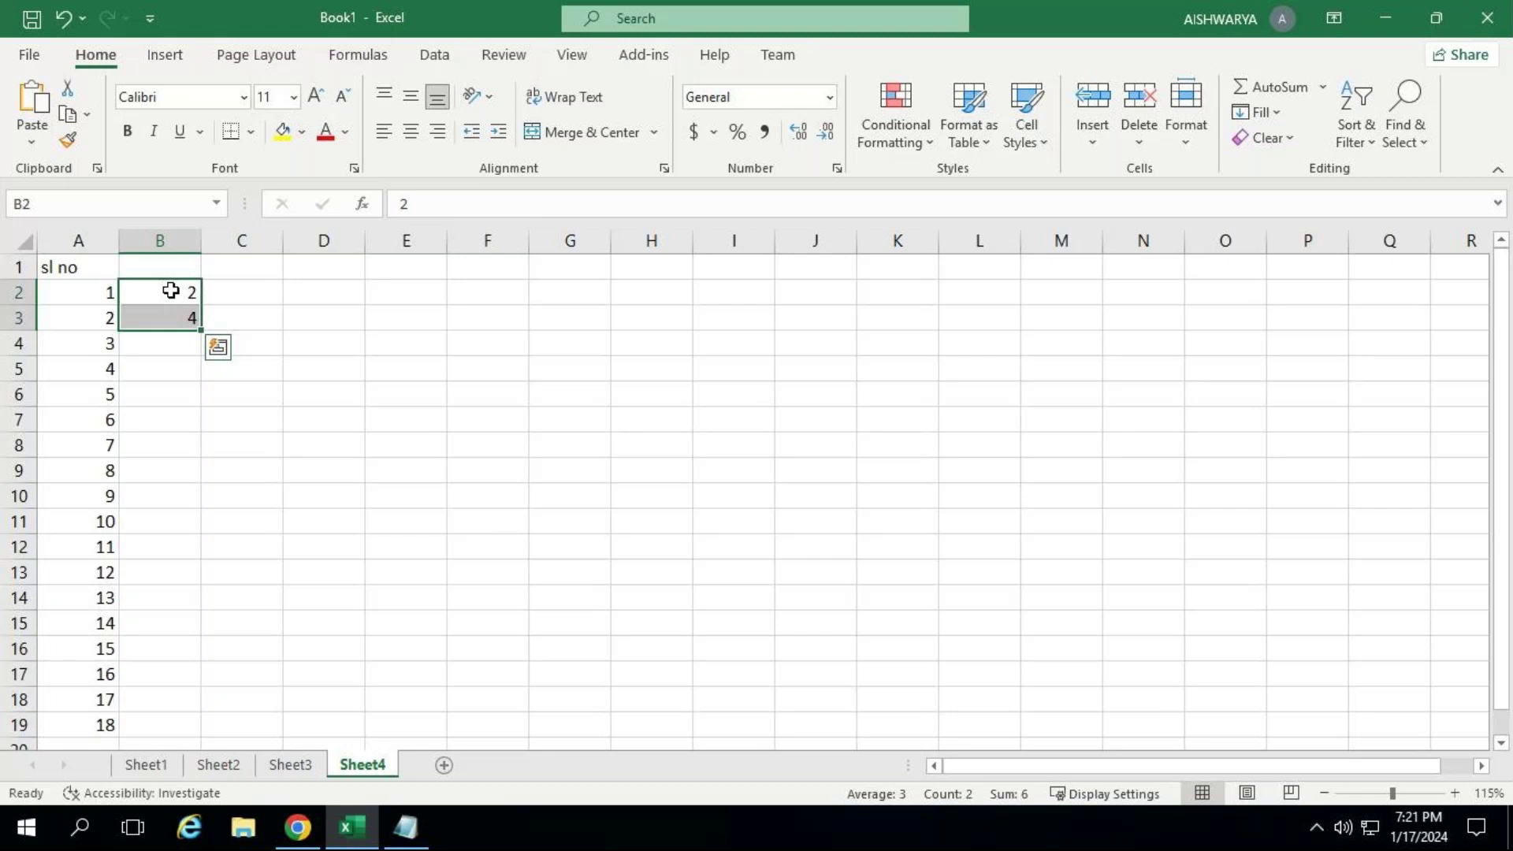
pyautogui.click(163, 290)
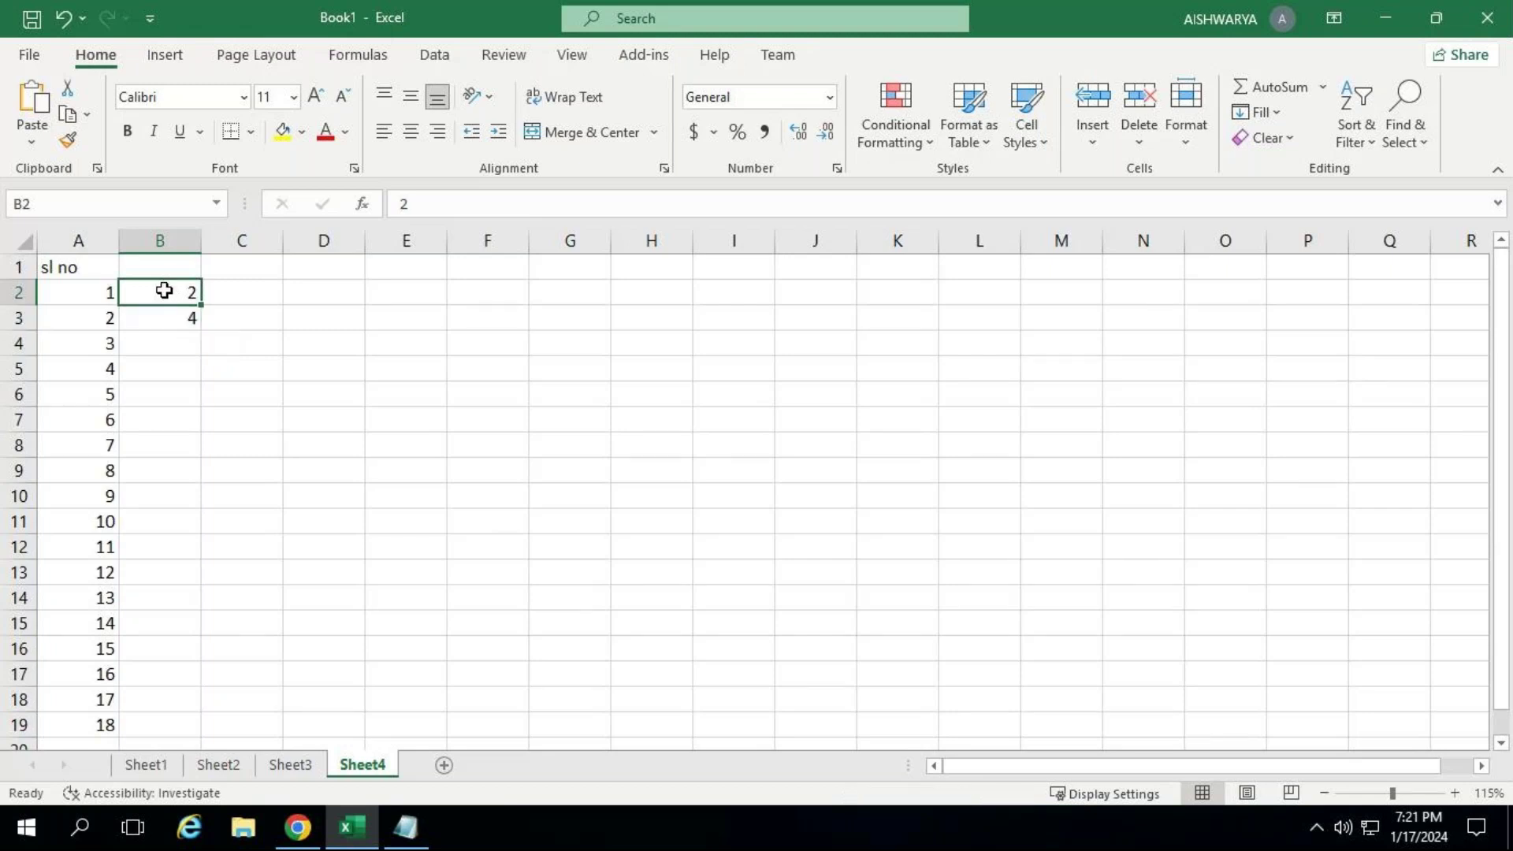
pyautogui.moveTo(162, 294); pyautogui.dragTo(160, 335)
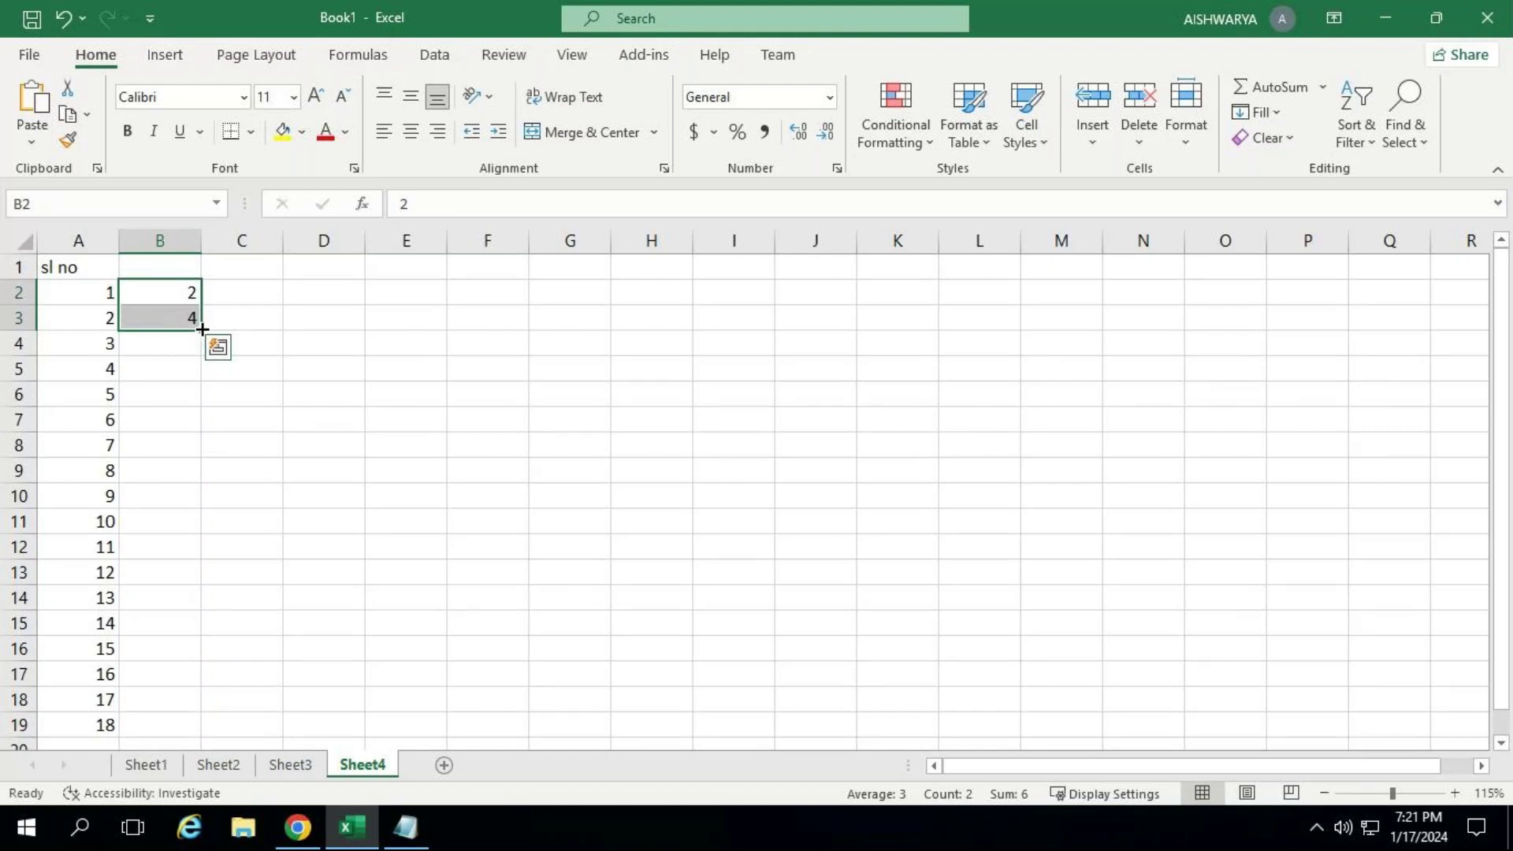
pyautogui.moveTo(203, 329); pyautogui.dragTo(231, 689)
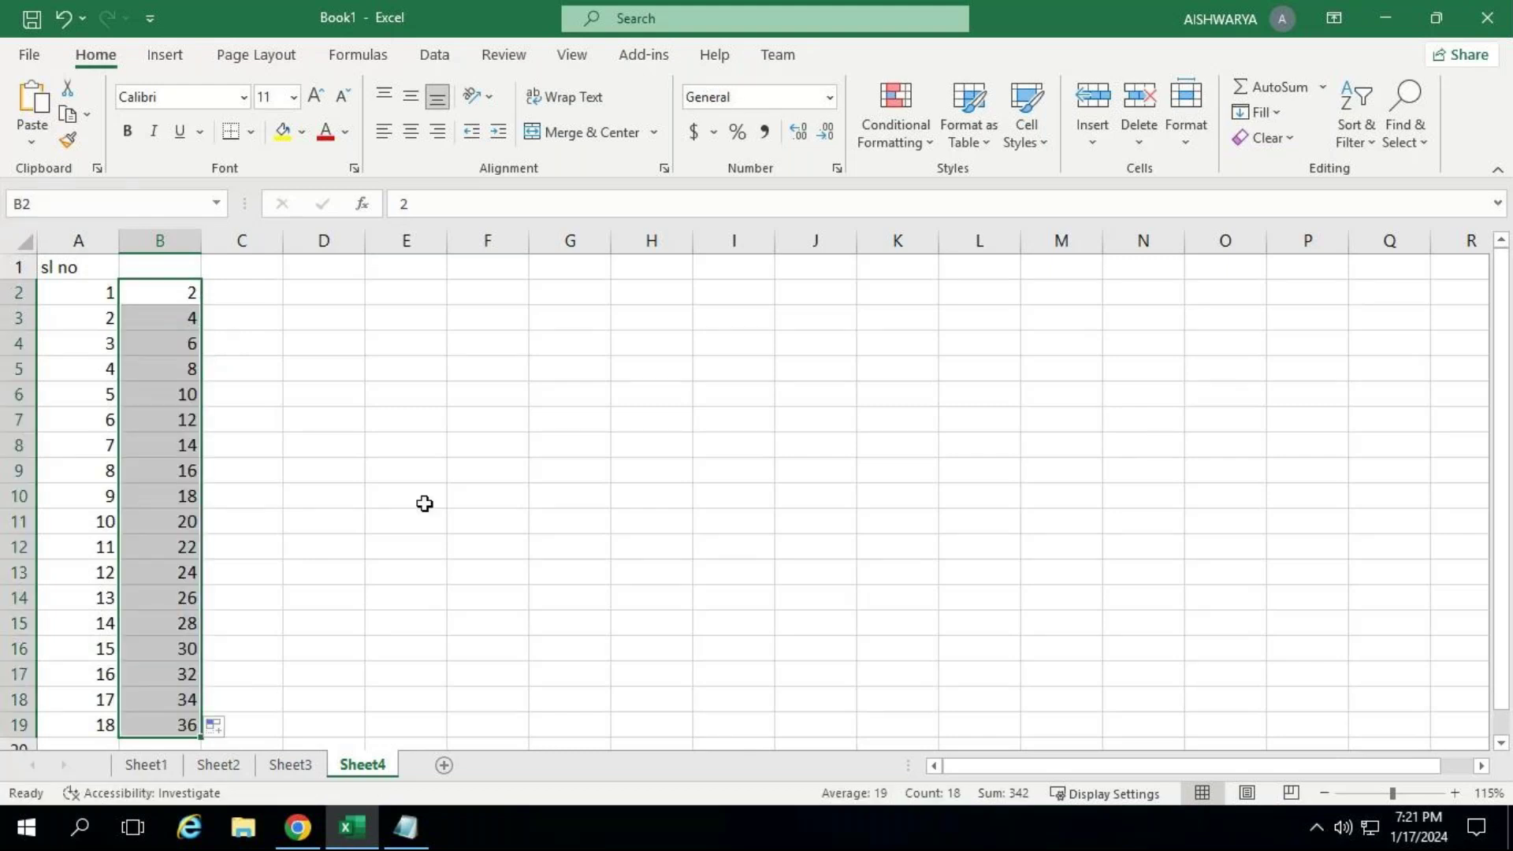
# Enter 1 in cell C2 and 3 in cell C3 beside the even numbers.
pyautogui.click(264, 298)
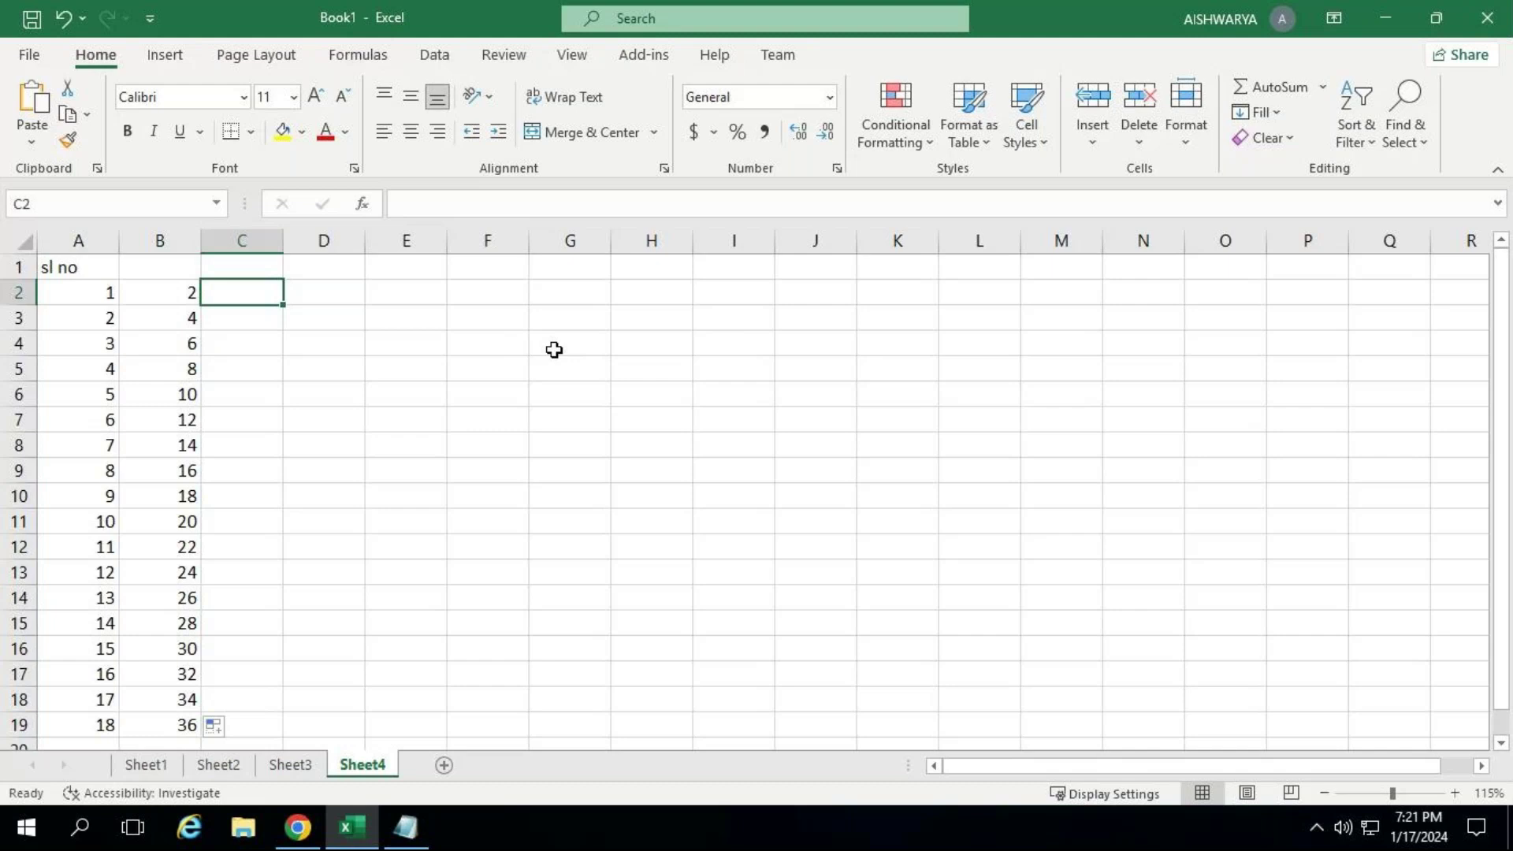
pyautogui.write('1')
pyautogui.press('Return')
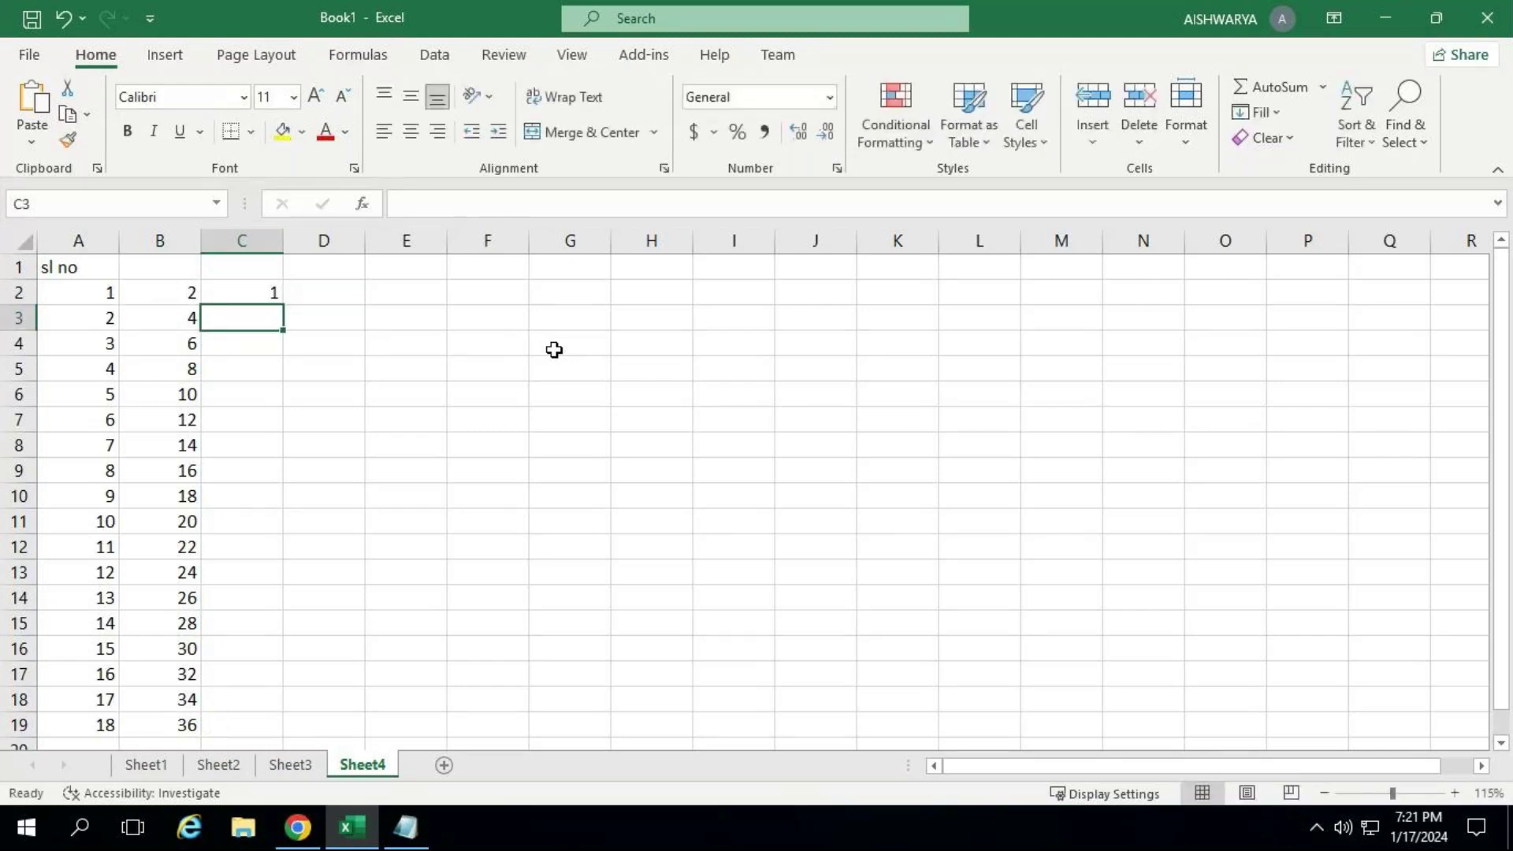
pyautogui.write('3')
pyautogui.press('Return')
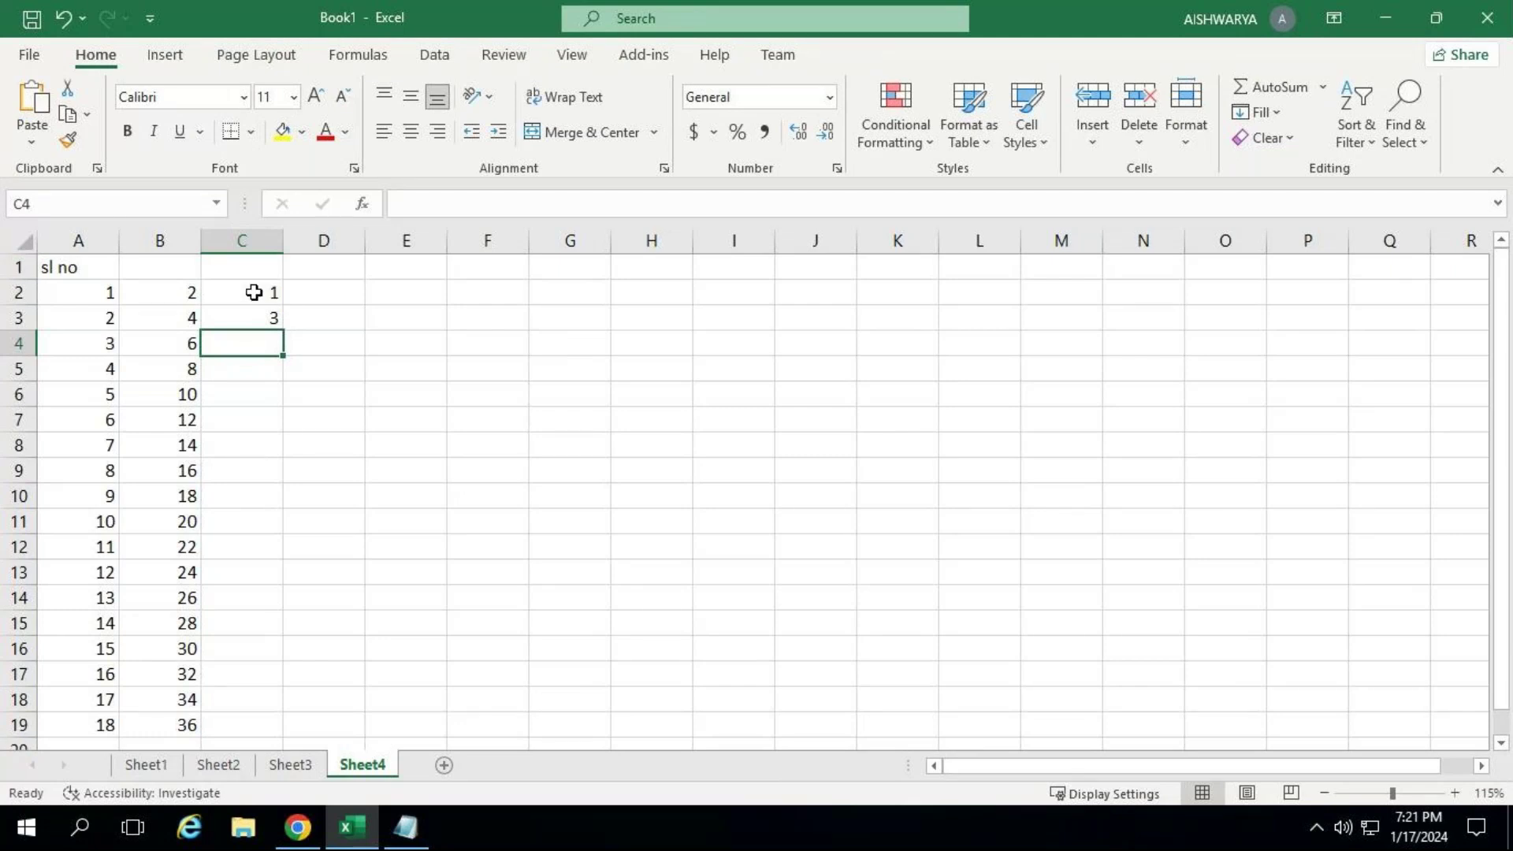
# Extend the odd numbers in C2:C3 down to 35 in cell C19 with AutoFill, and clear column C again.
pyautogui.moveTo(254, 293)
pyautogui.mouseDown()
pyautogui.moveTo(257, 313)
pyautogui.moveTo(269, 309)
pyautogui.mouseUp()
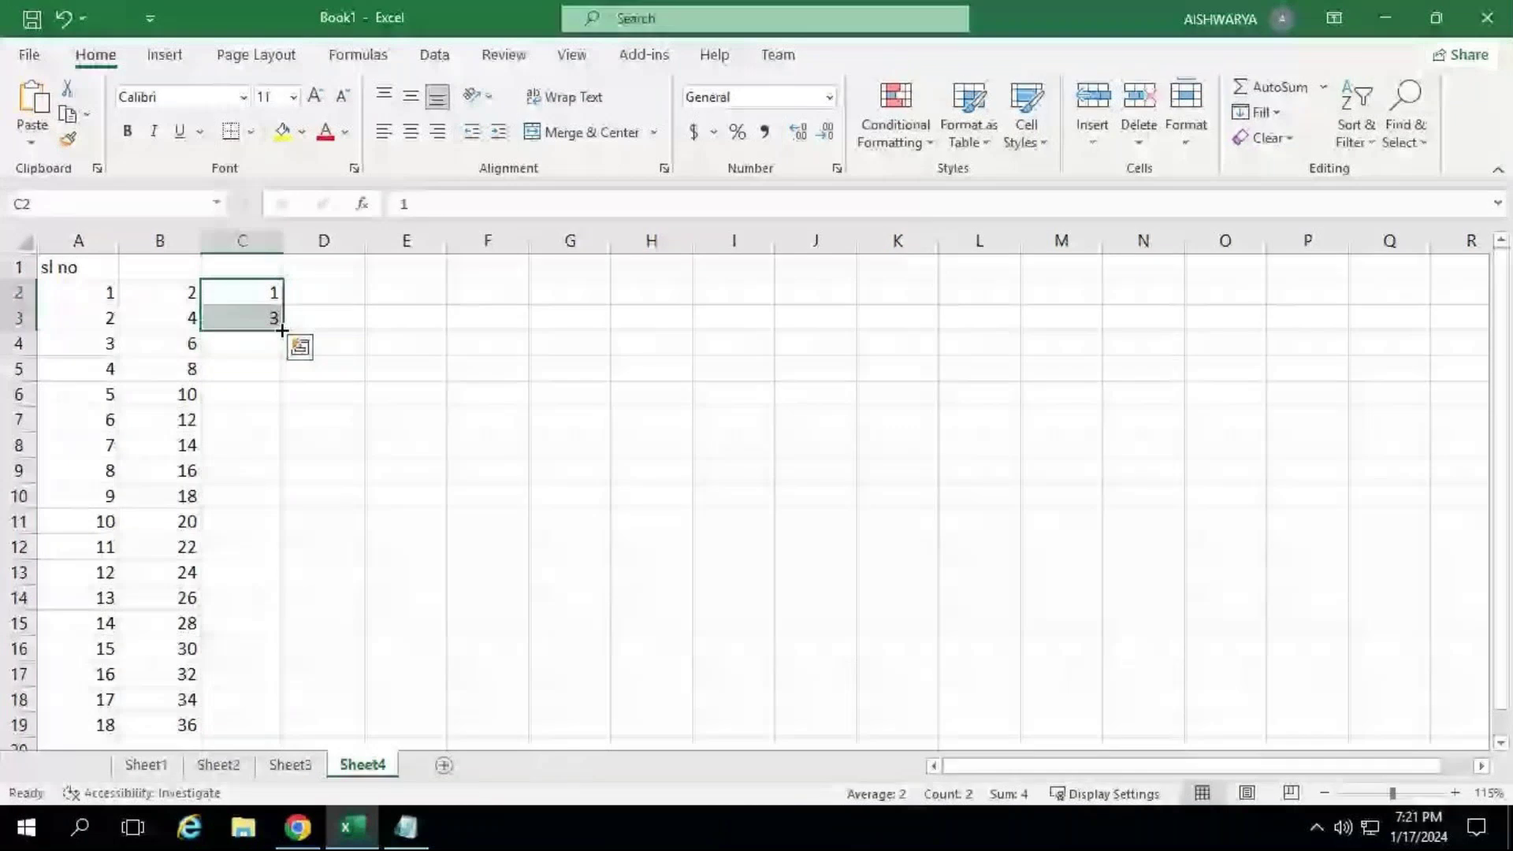
pyautogui.moveTo(282, 331); pyautogui.dragTo(282, 439)
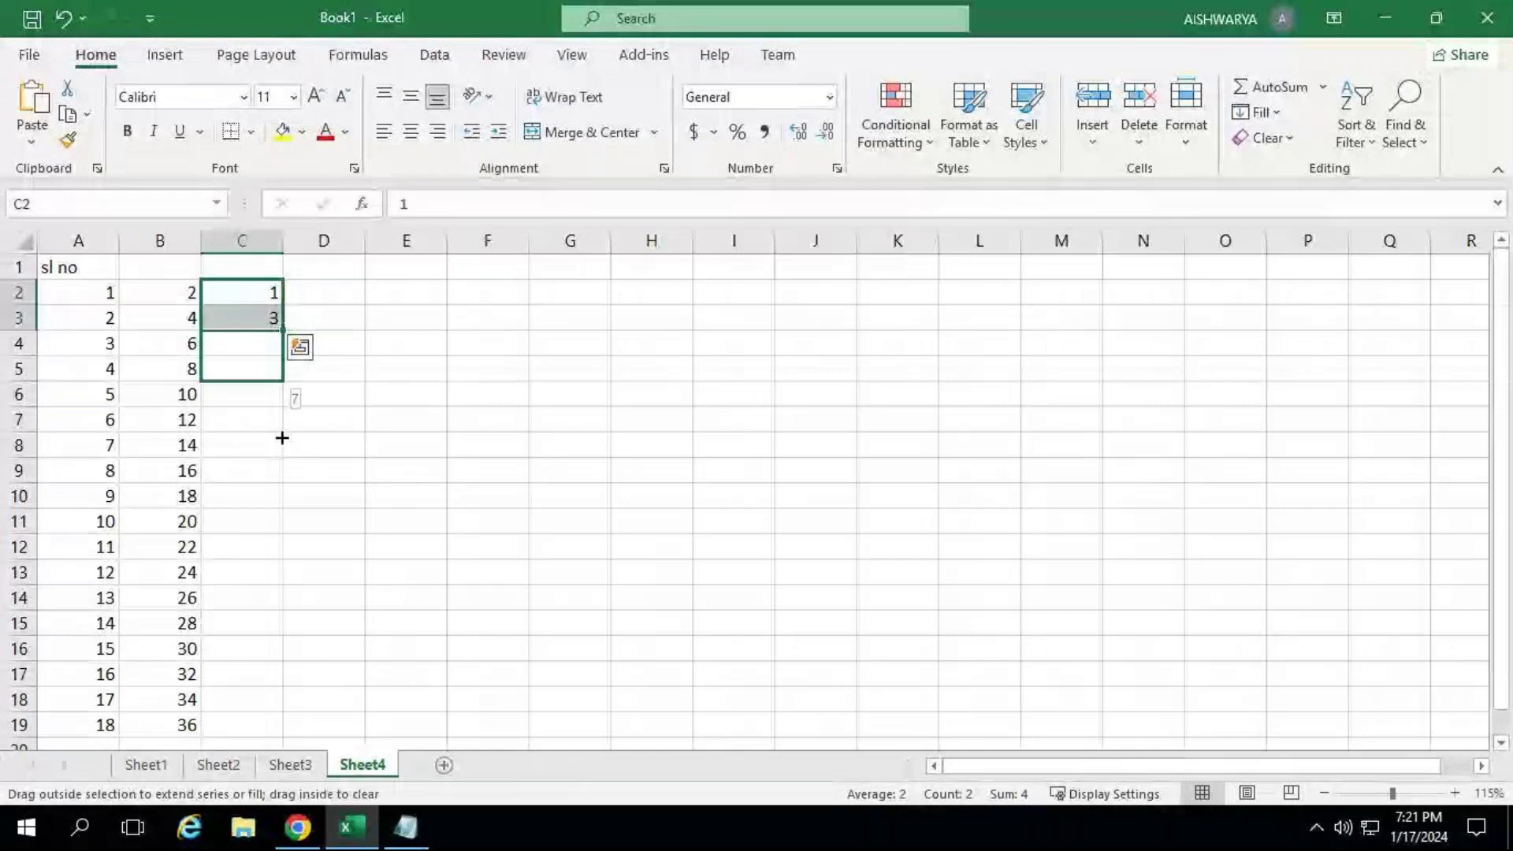
pyautogui.moveTo(282, 438); pyautogui.dragTo(284, 738)
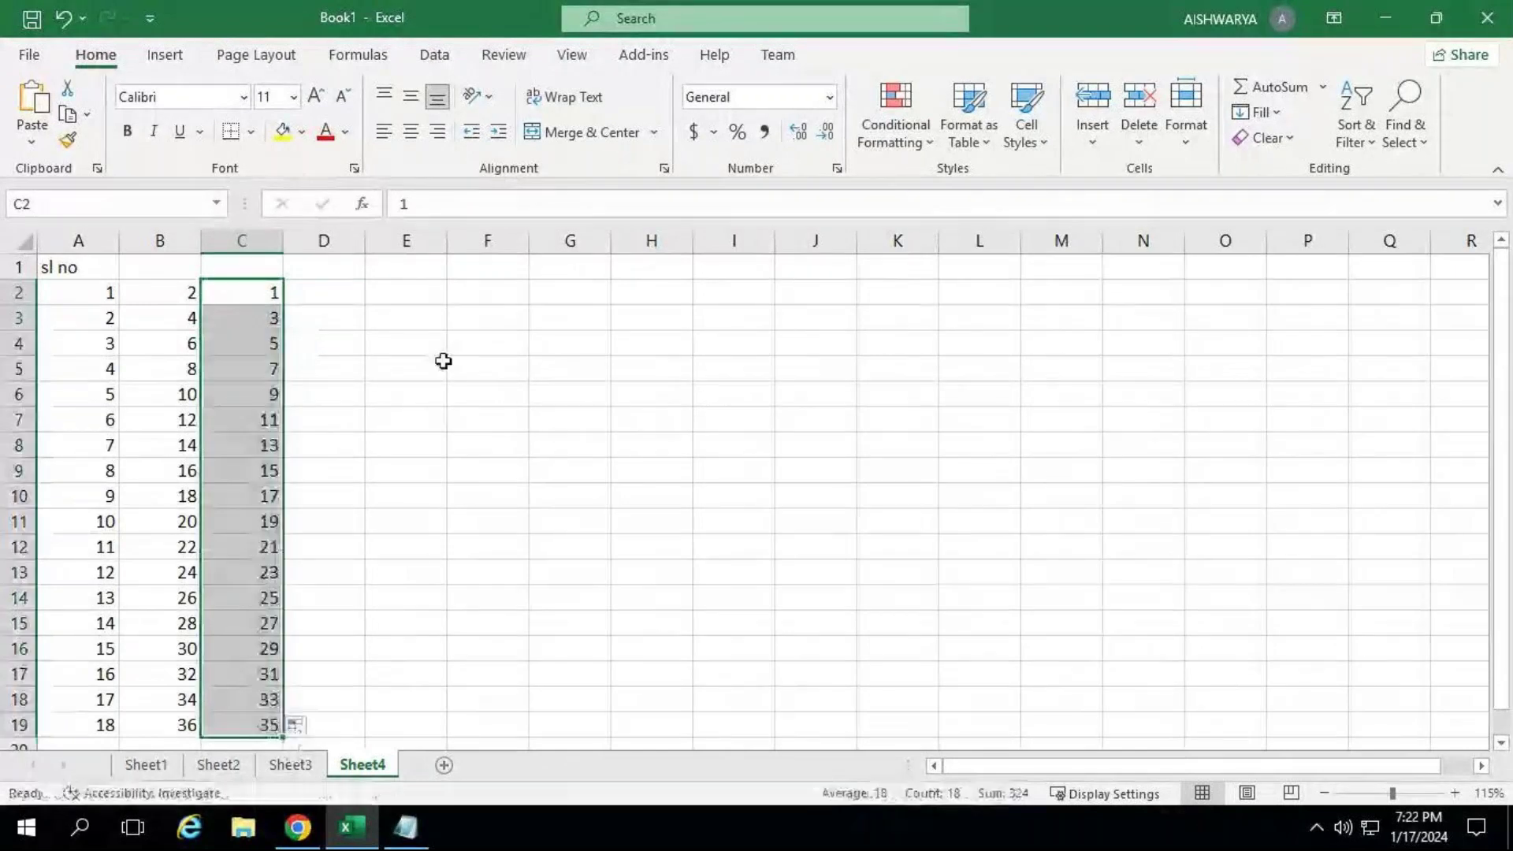
pyautogui.click(338, 295)
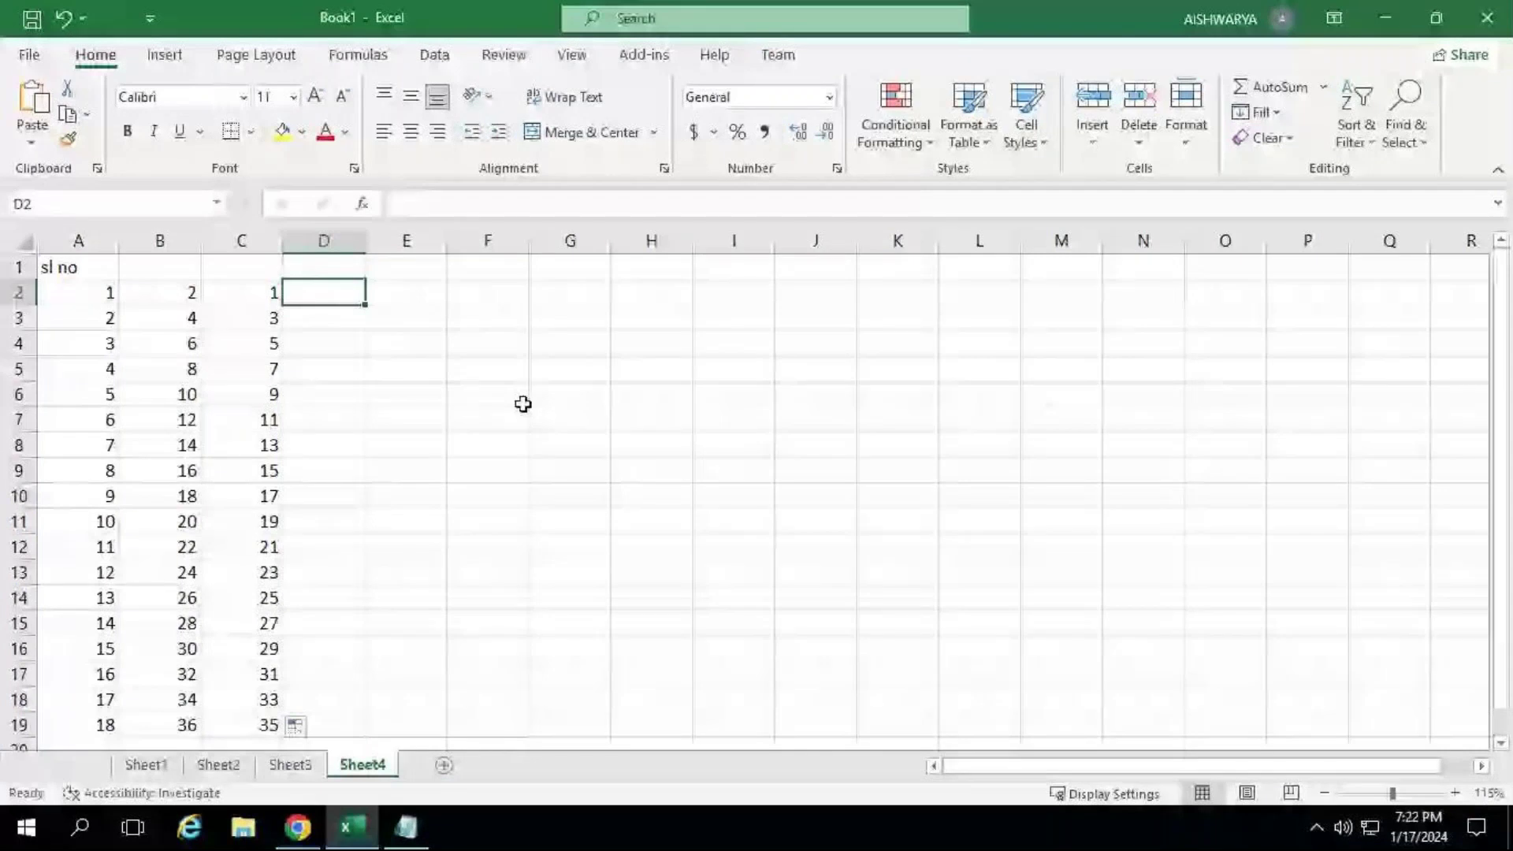
pyautogui.click(241, 241)
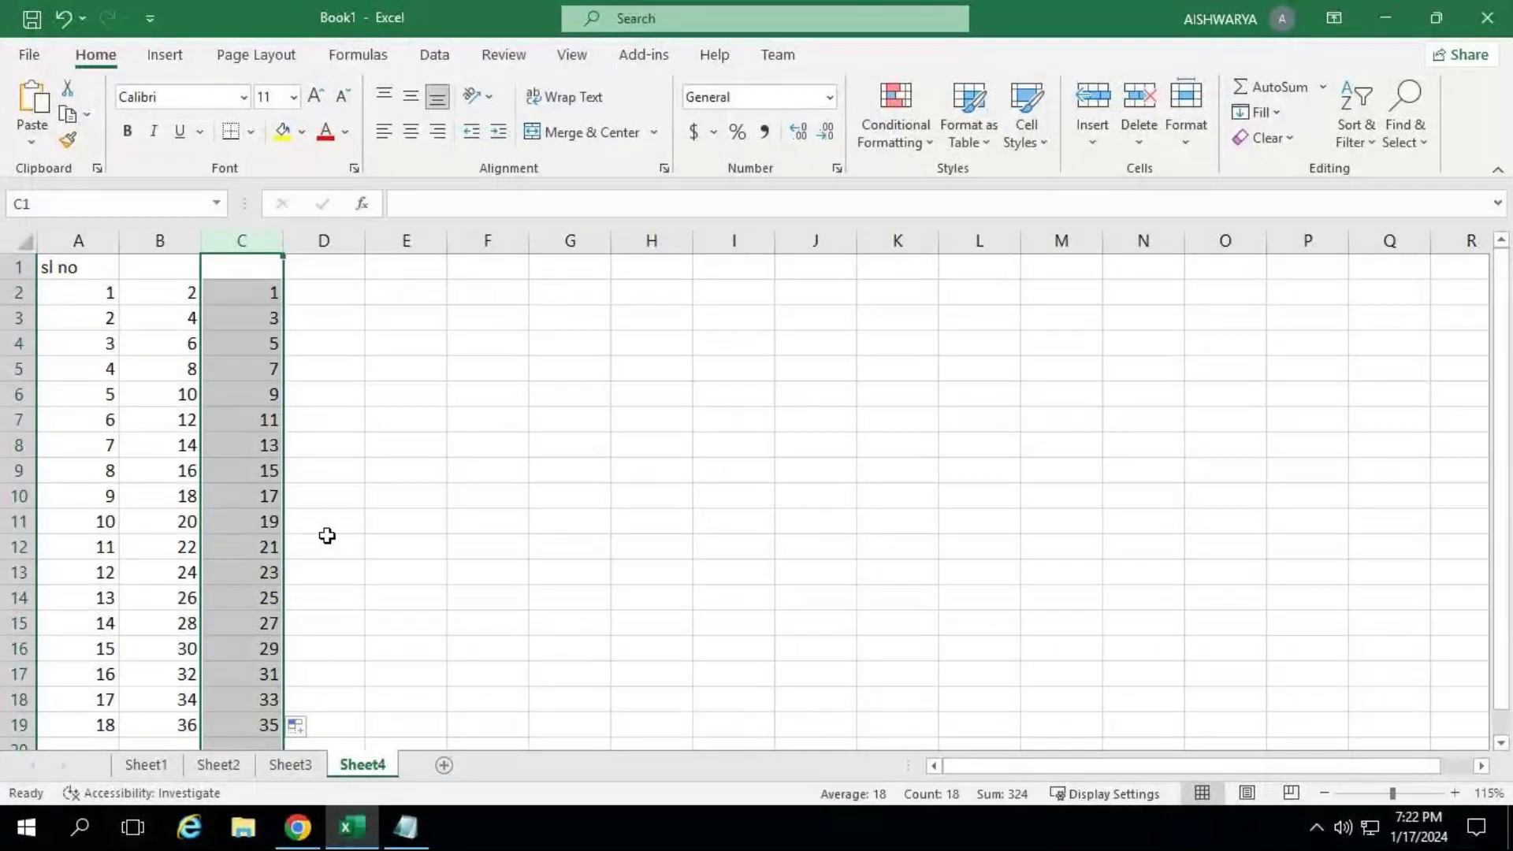
pyautogui.hotkey('ctrl', 'z')
# Enter 1 in C2 and 3 in C3 and extend the odd numbers down column C to 35 in cell C19.
pyautogui.write('1')
pyautogui.press('Return')
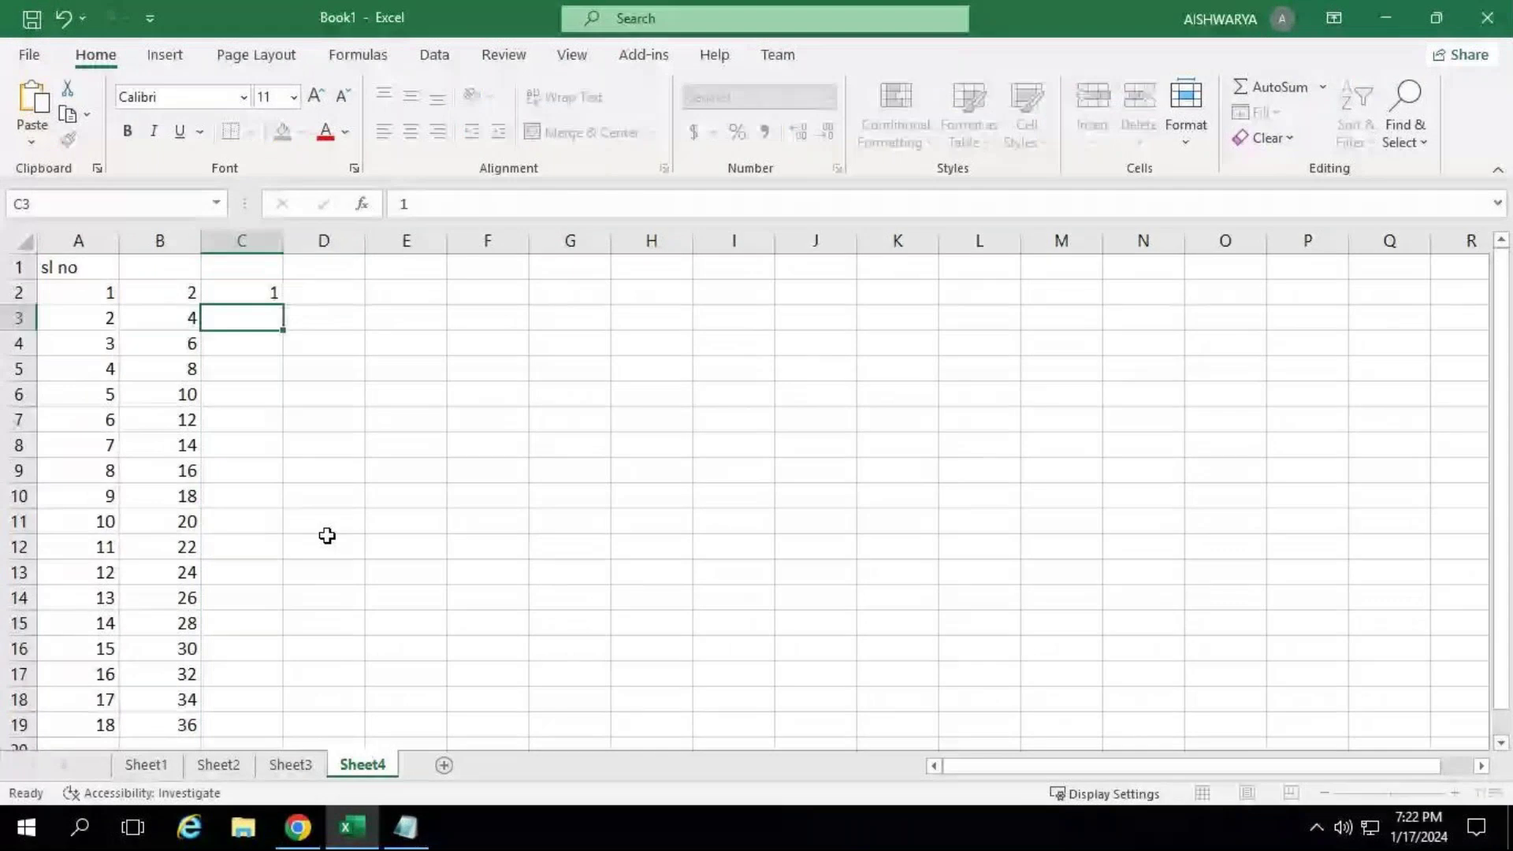
pyautogui.write('3')
pyautogui.click(379, 334)
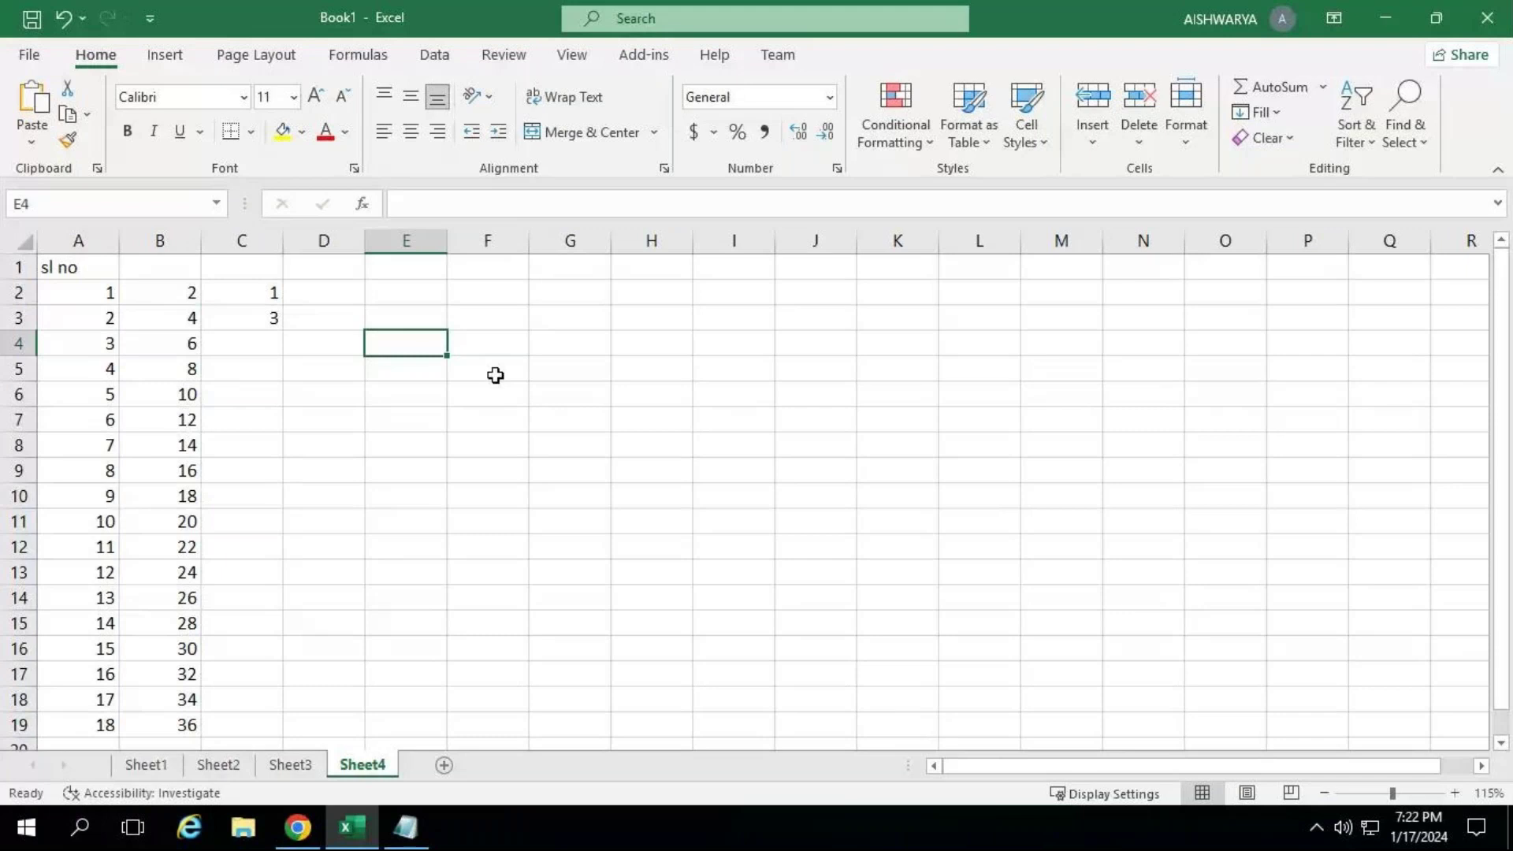
pyautogui.moveTo(253, 293); pyautogui.dragTo(272, 729)
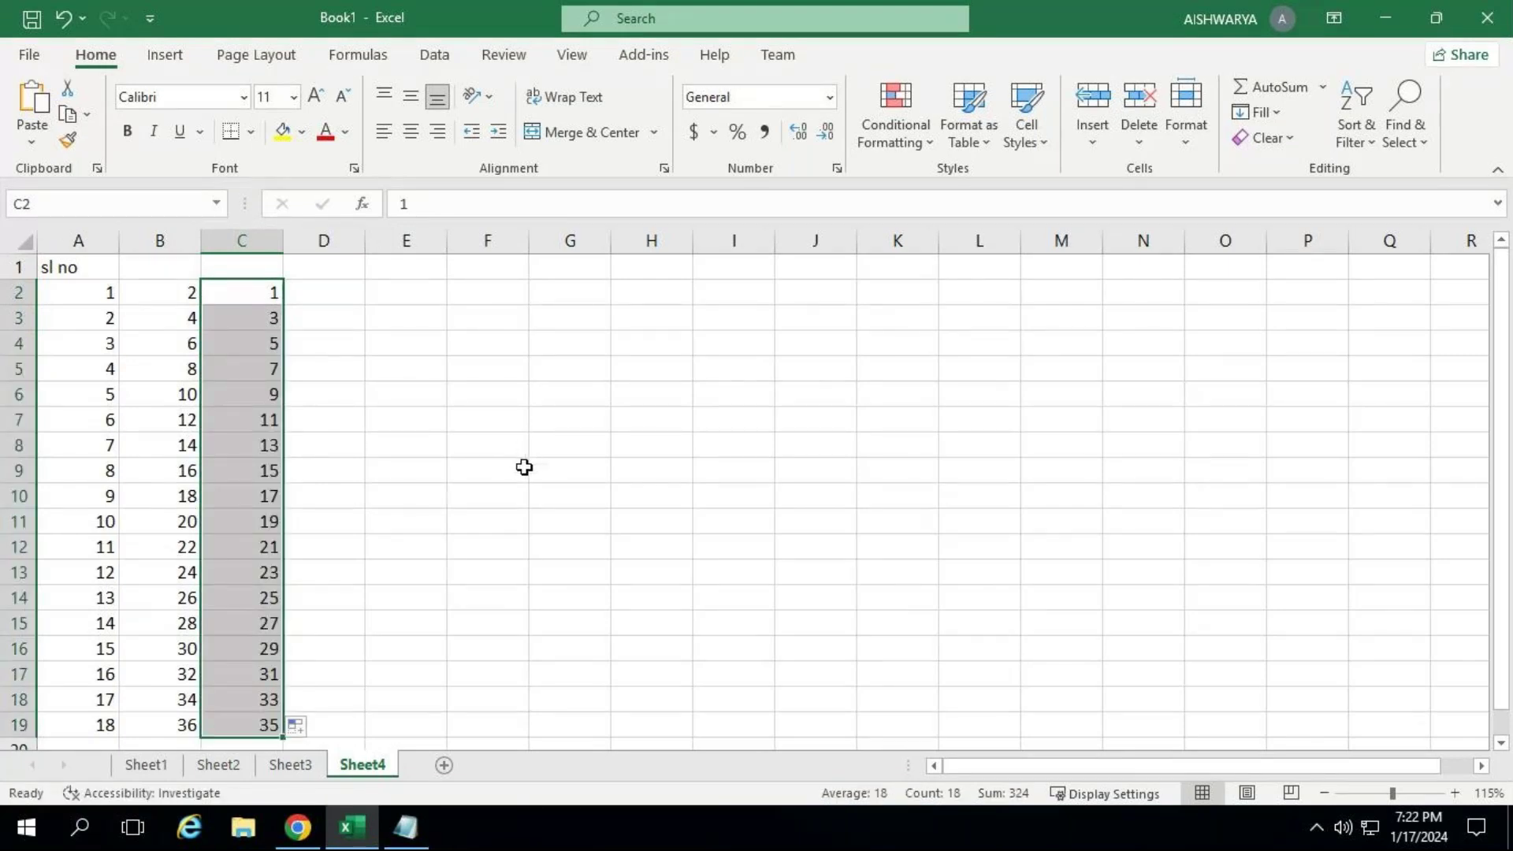
pyautogui.click(335, 290)
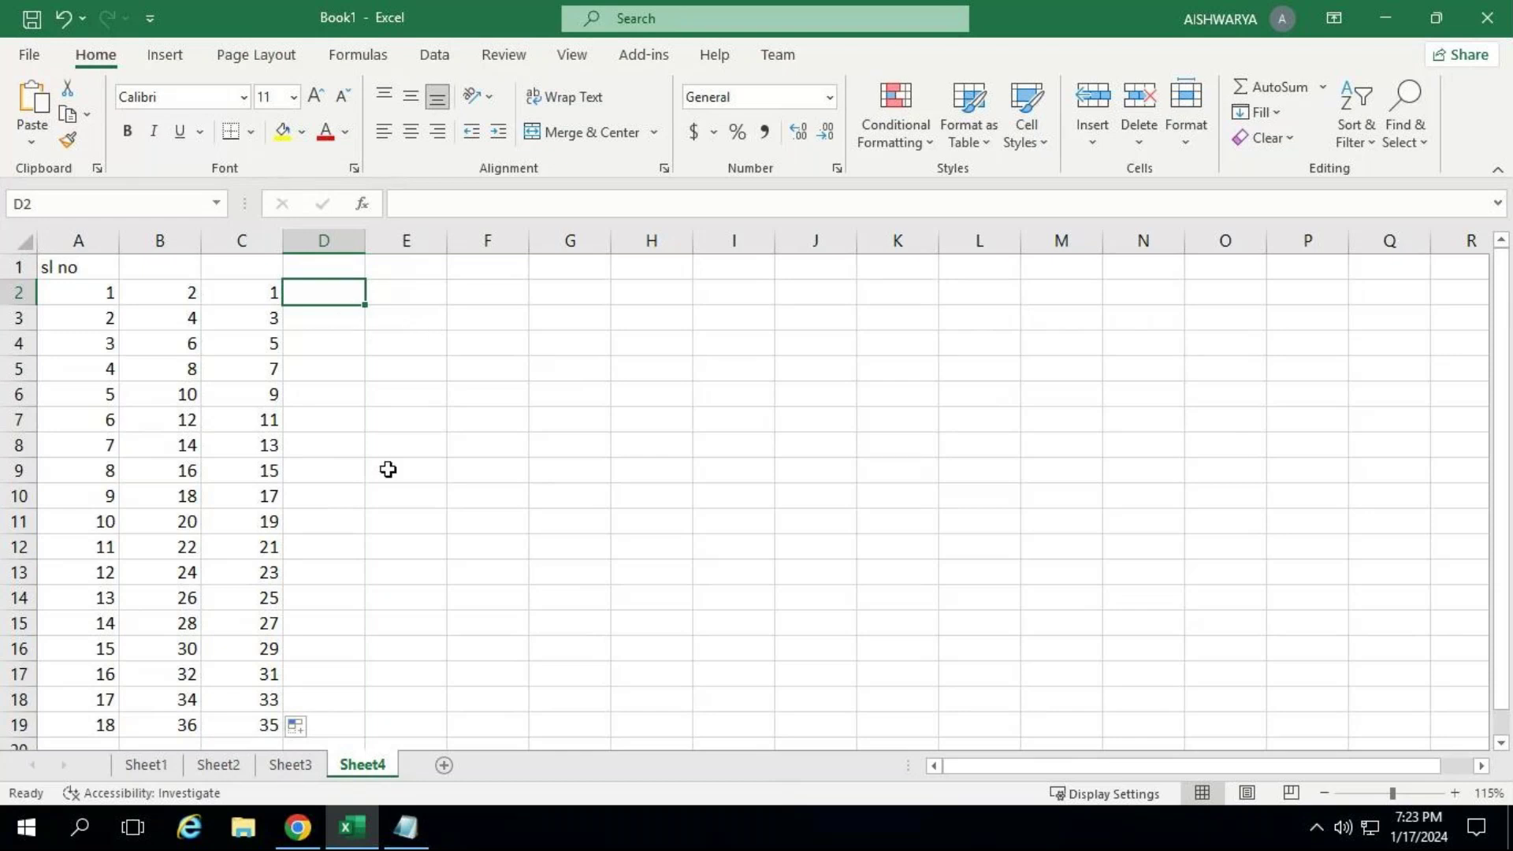
# Enter 1 in cell E2 and 2 in cell E3.
pyautogui.click(424, 296)
pyautogui.write('1')
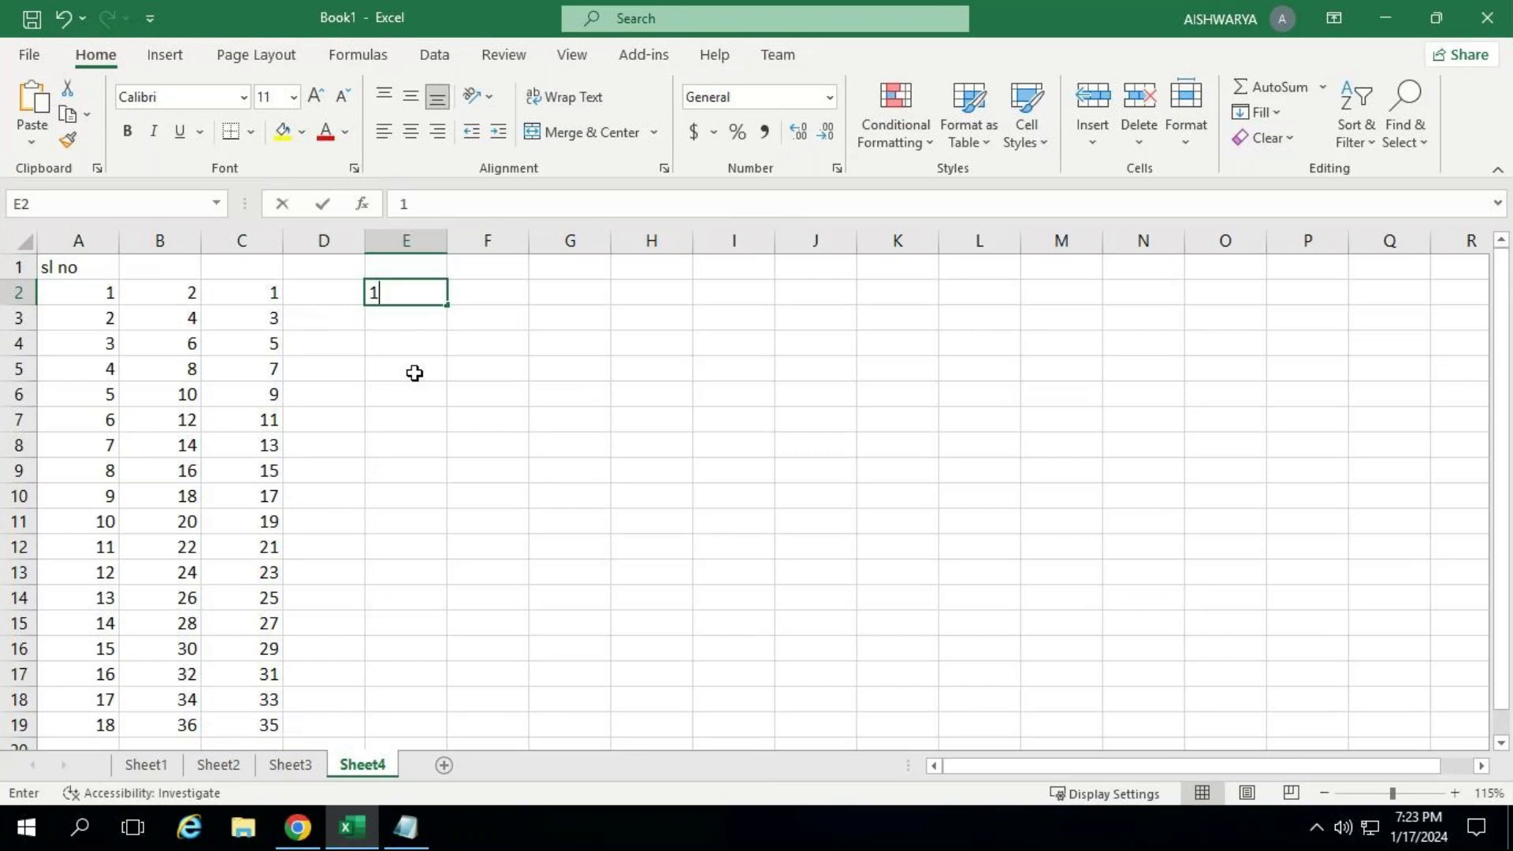
pyautogui.press('Return')
pyautogui.write('2')
pyautogui.press('Return')
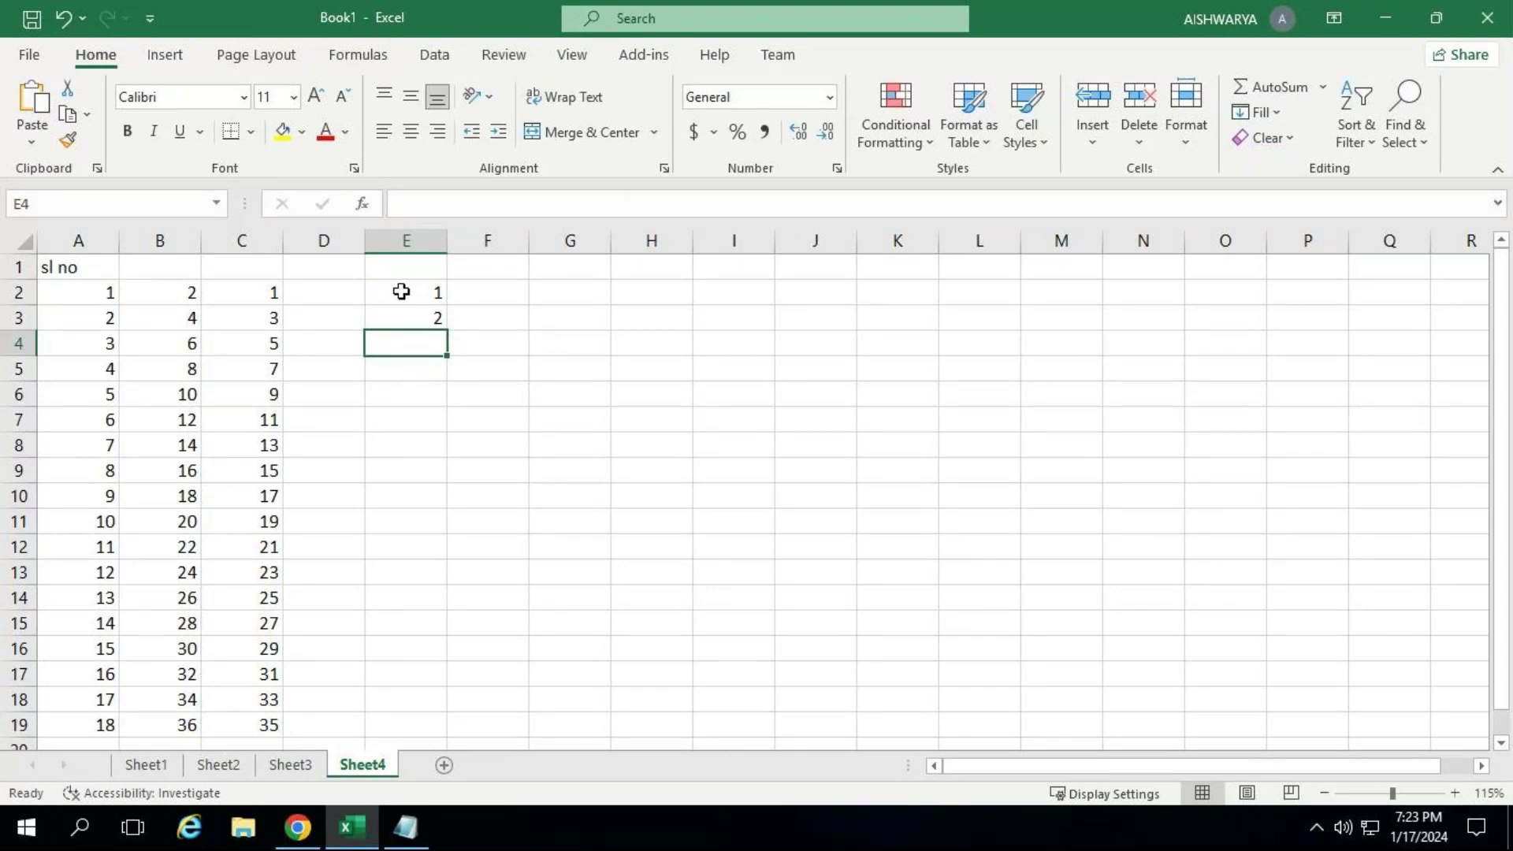
# Extend the numbers in E2:E3 down column E to 18 in cell E19 with AutoFill.
pyautogui.click(401, 292)
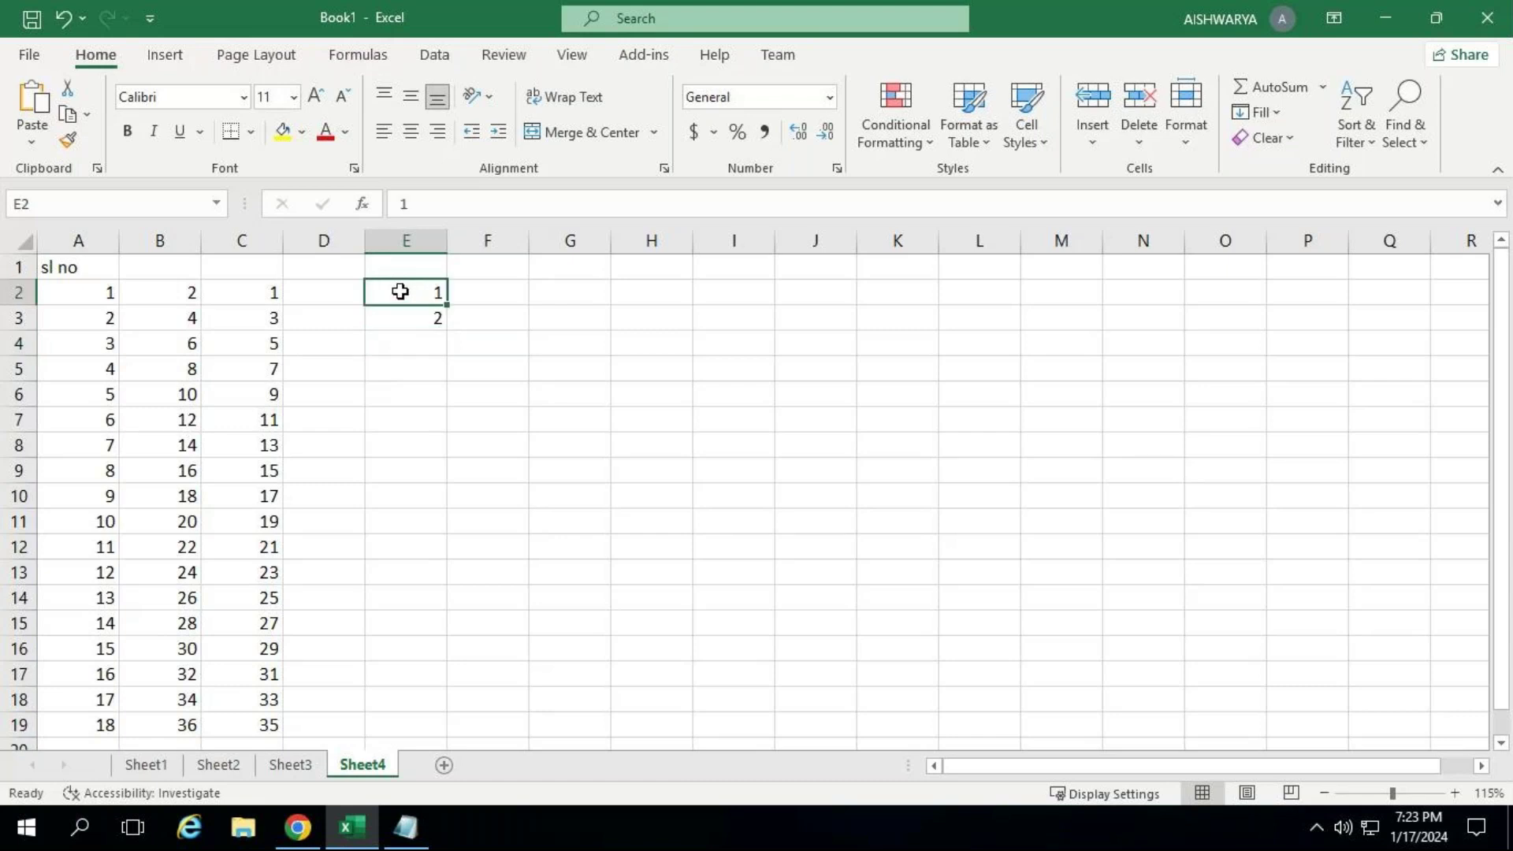
pyautogui.moveTo(400, 291); pyautogui.dragTo(398, 311)
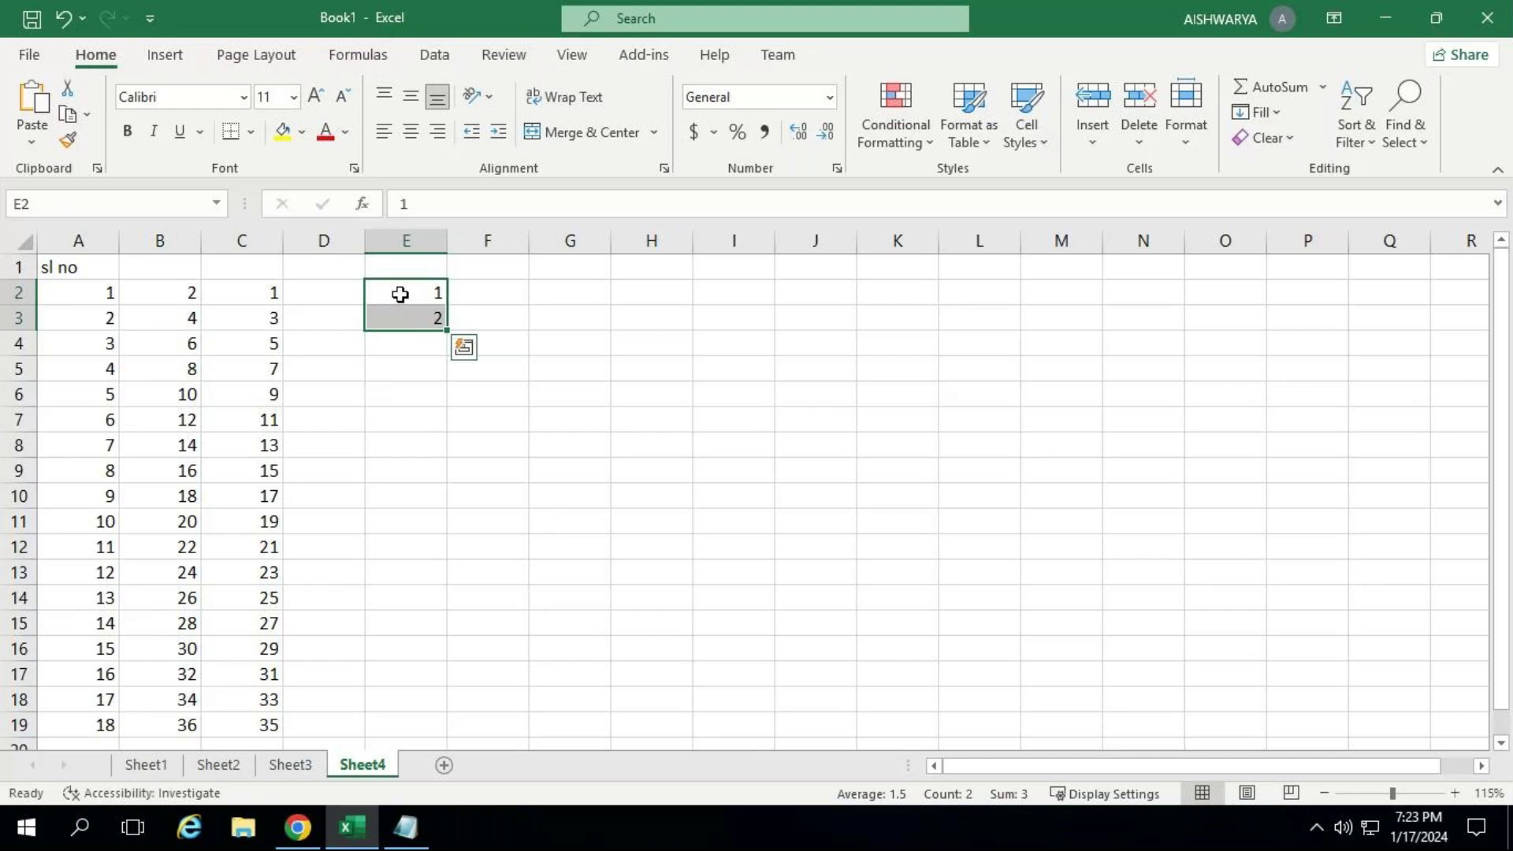
pyautogui.click(400, 294)
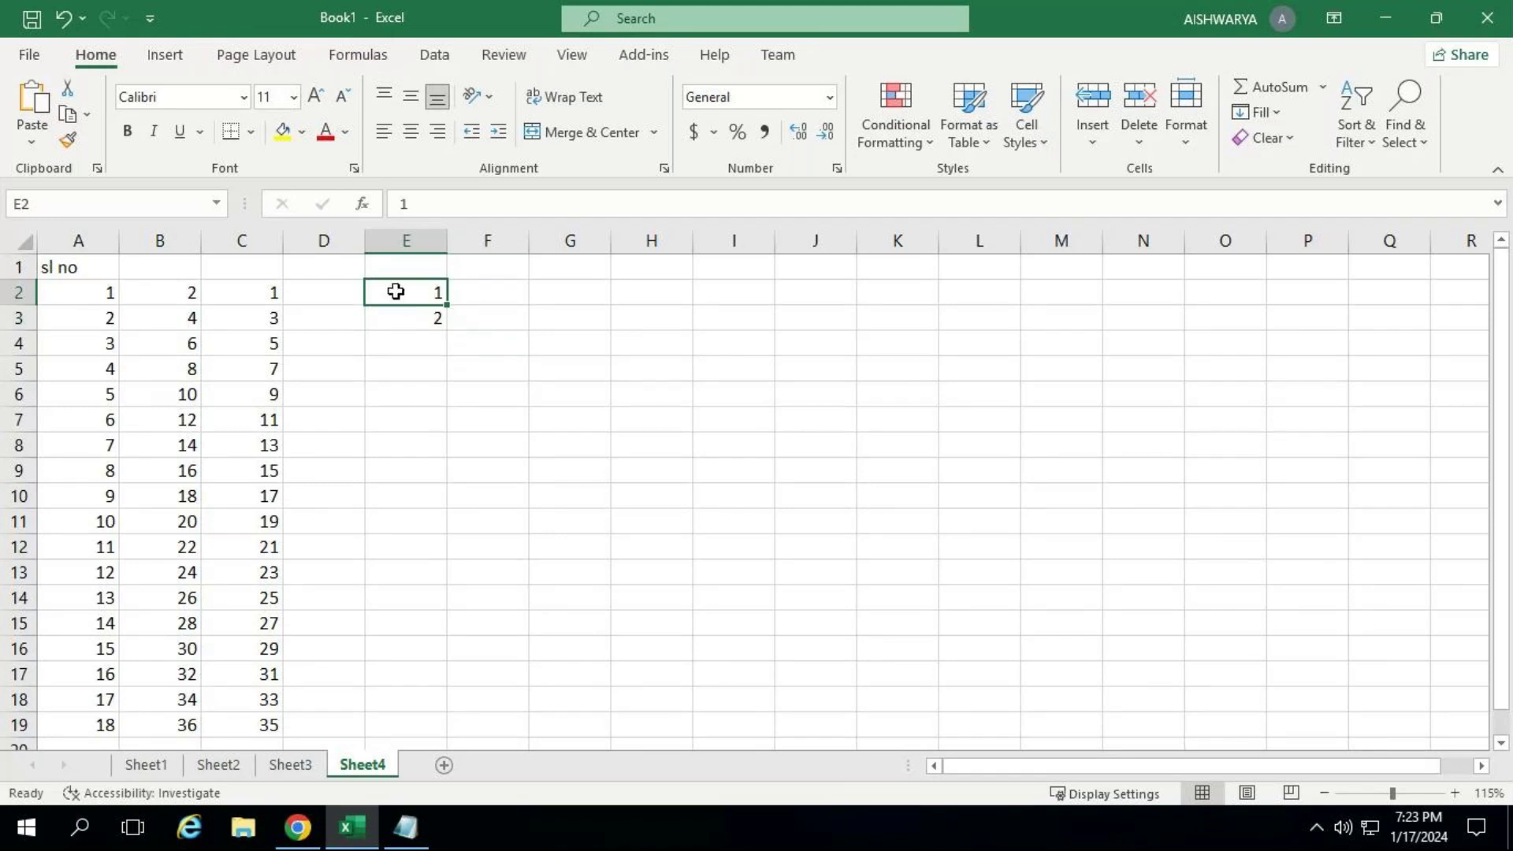
pyautogui.moveTo(398, 304); pyautogui.dragTo(400, 316)
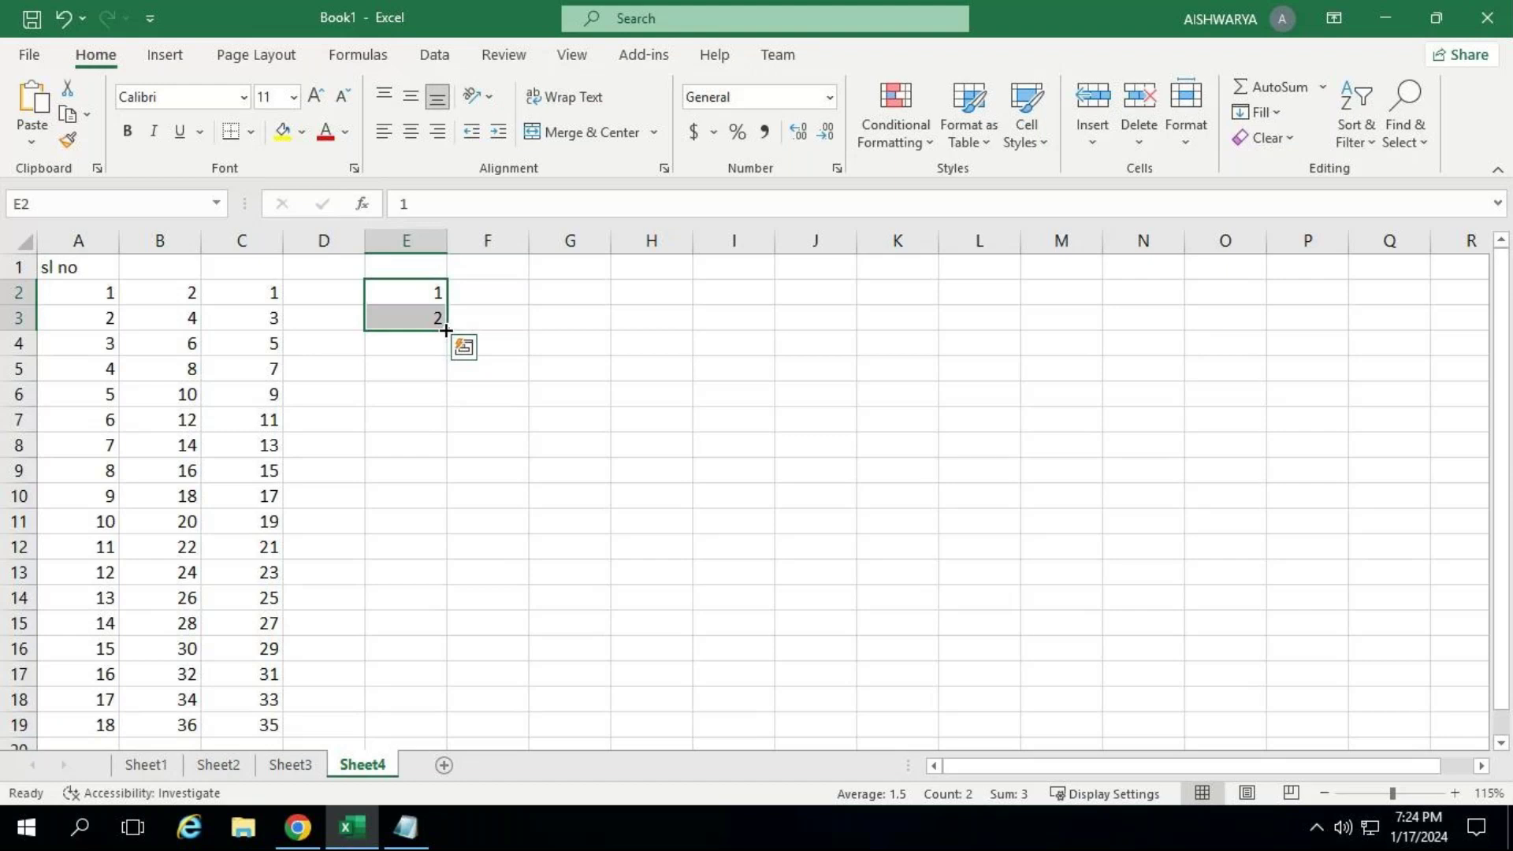
pyautogui.moveTo(446, 331); pyautogui.dragTo(441, 729)
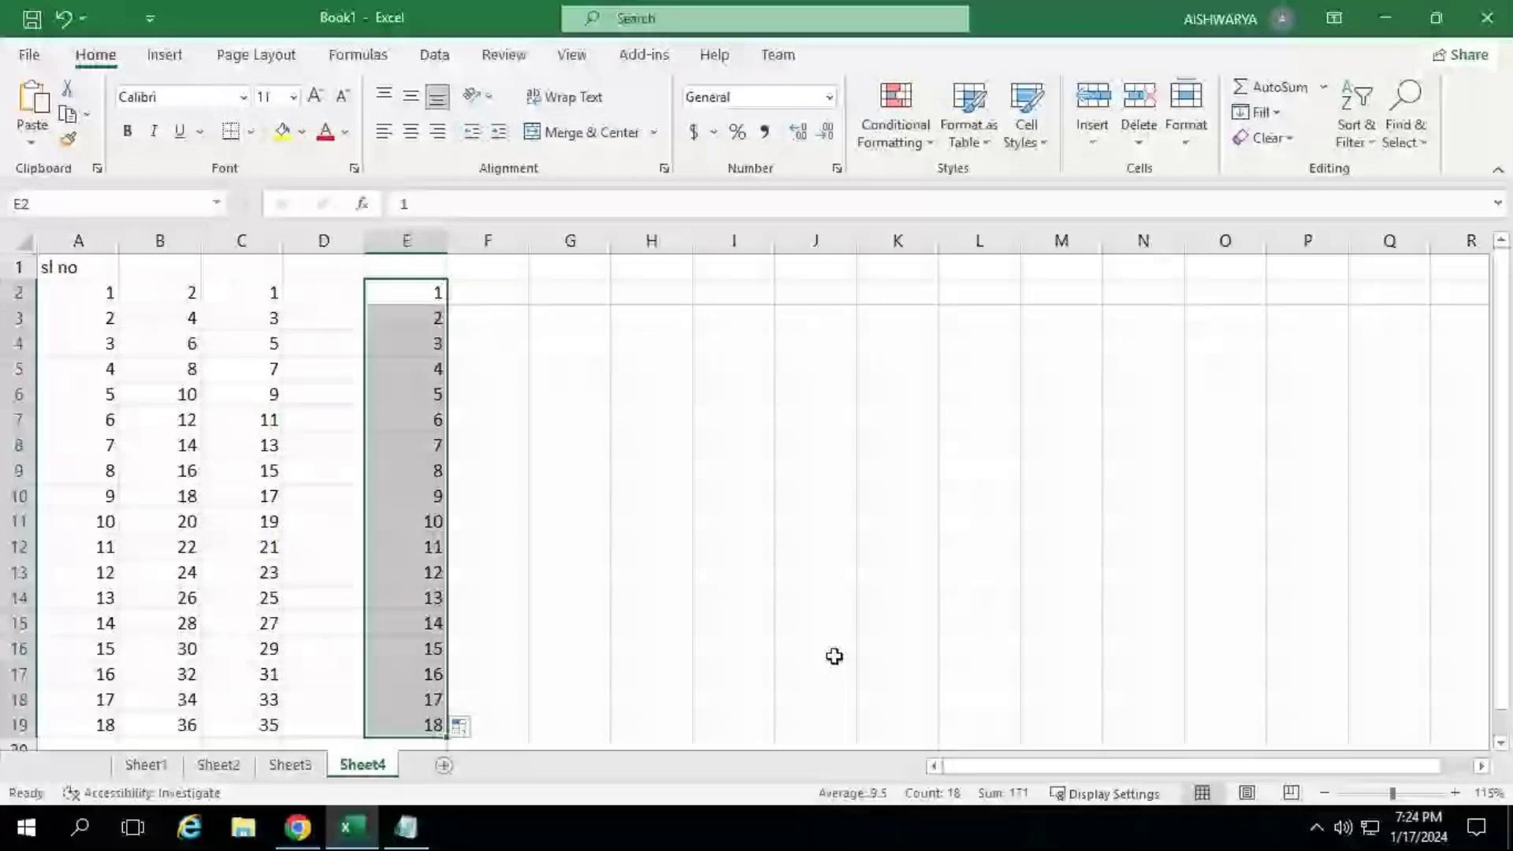
# Enter 2 in cell F2 and extend the numbers in E2:F2 across row 2 to 13 in cell Q2.
pyautogui.press('Right')
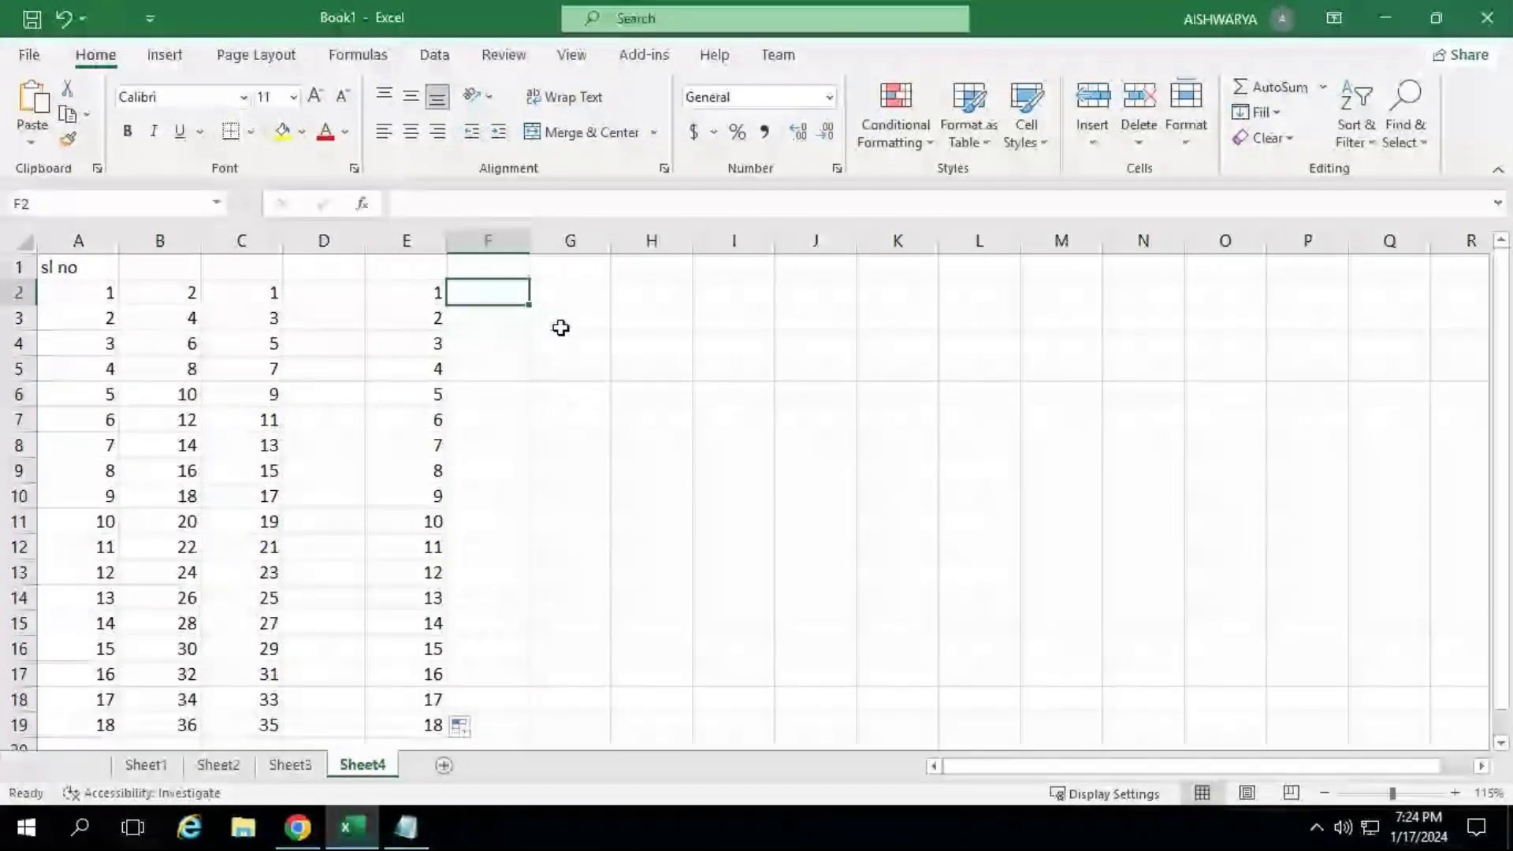
pyautogui.doubleClick(494, 291)
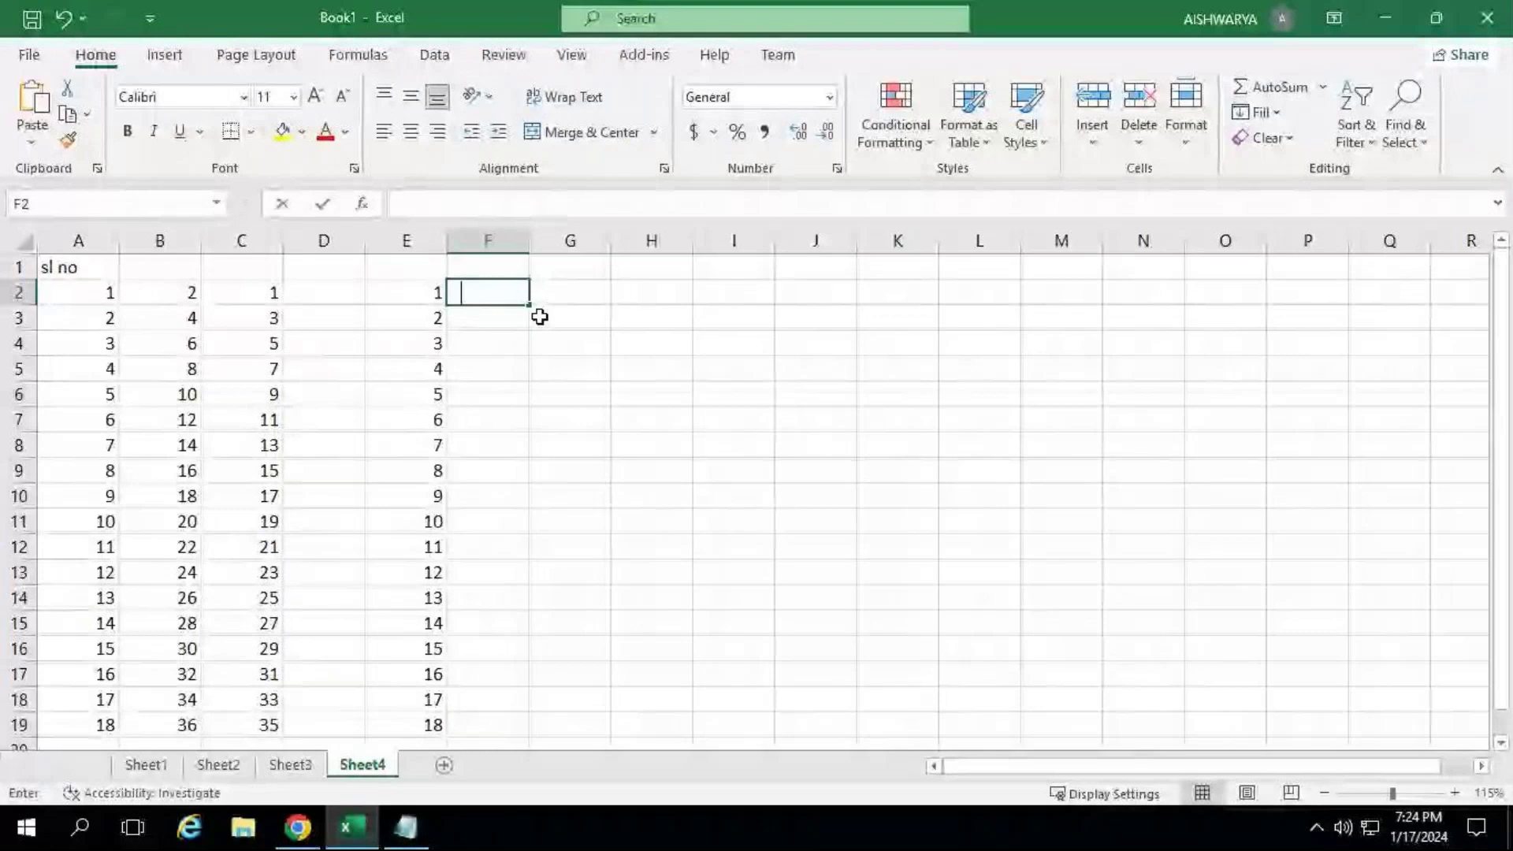
pyautogui.write('2')
pyautogui.press('Return')
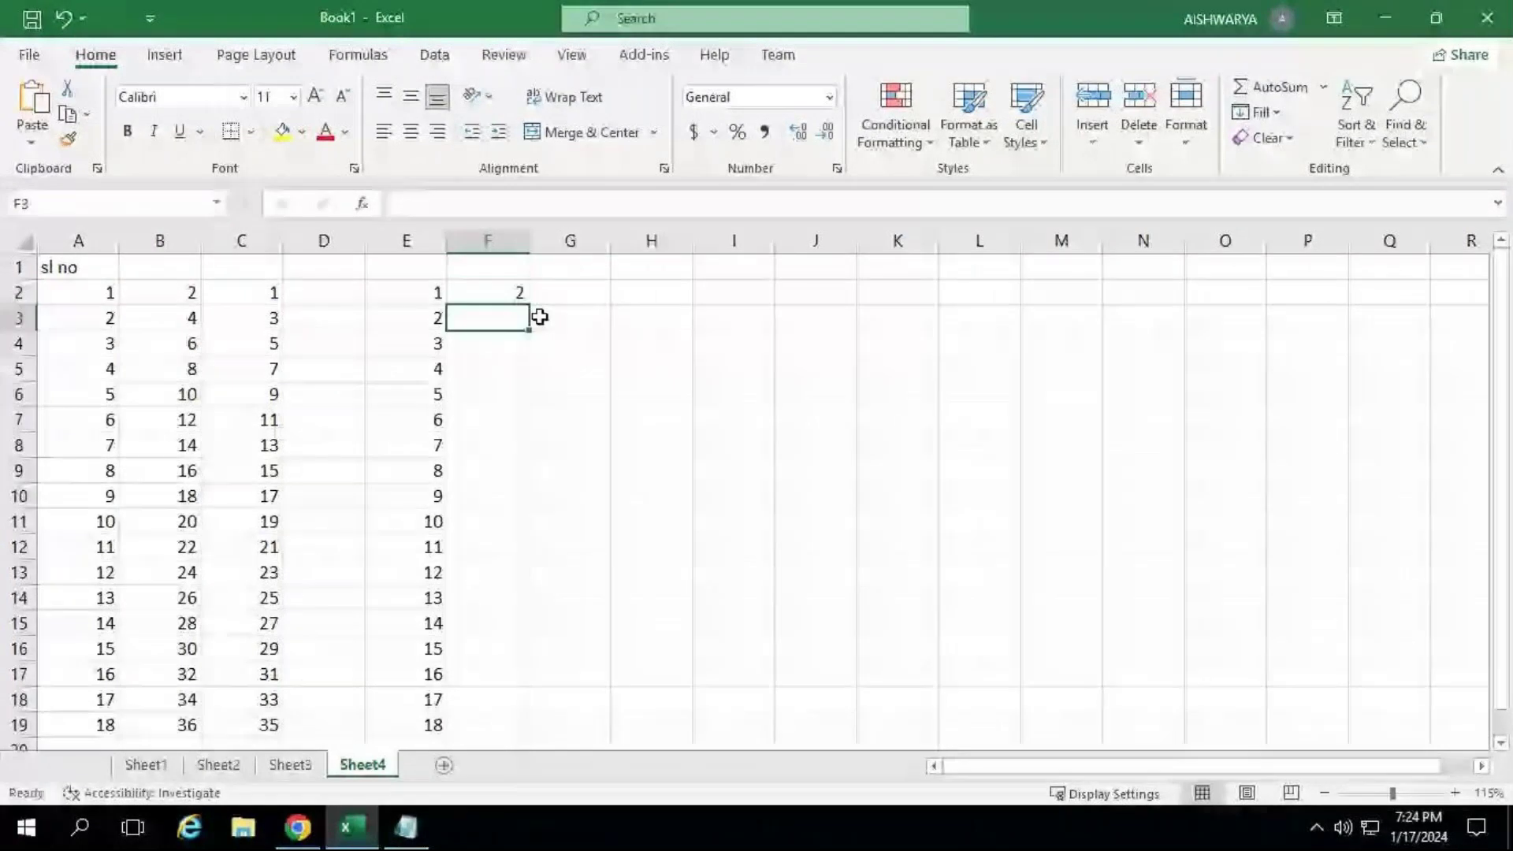
pyautogui.moveTo(406, 292); pyautogui.dragTo(489, 293)
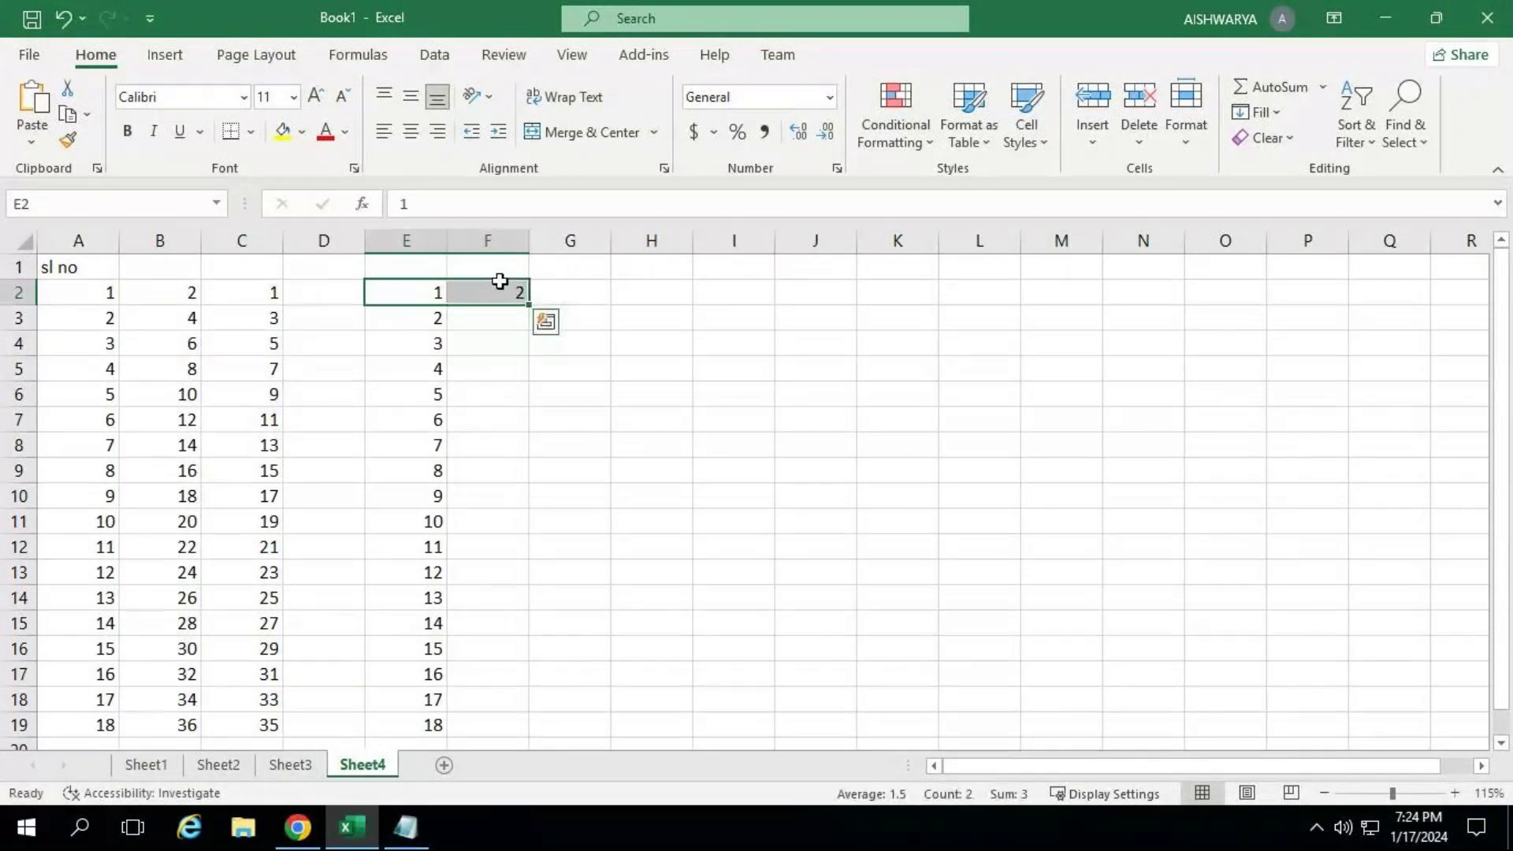
pyautogui.moveTo(529, 305); pyautogui.dragTo(1398, 299)
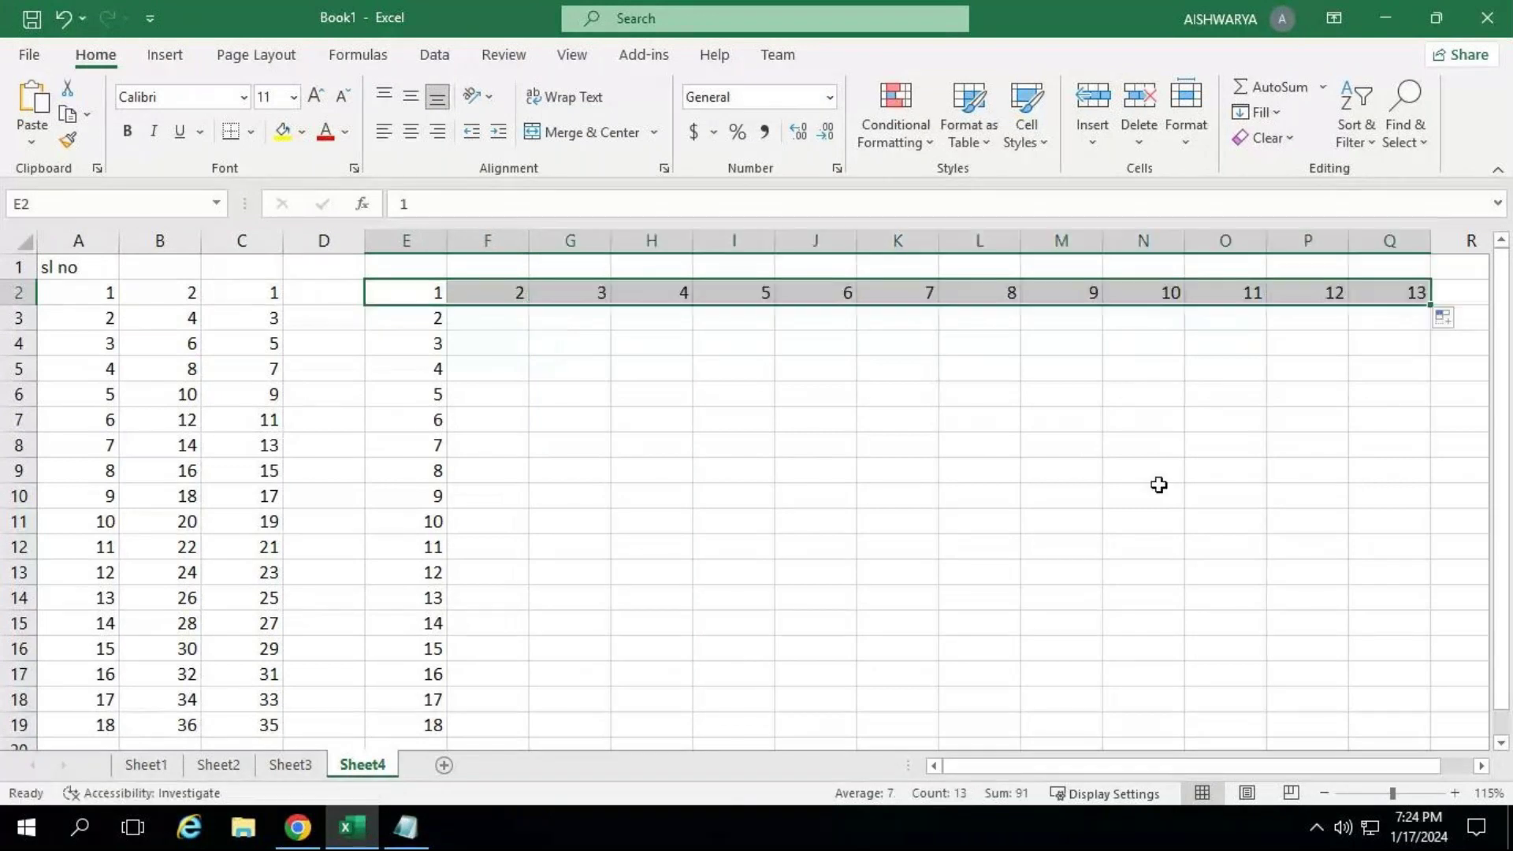
pyautogui.click(981, 446)
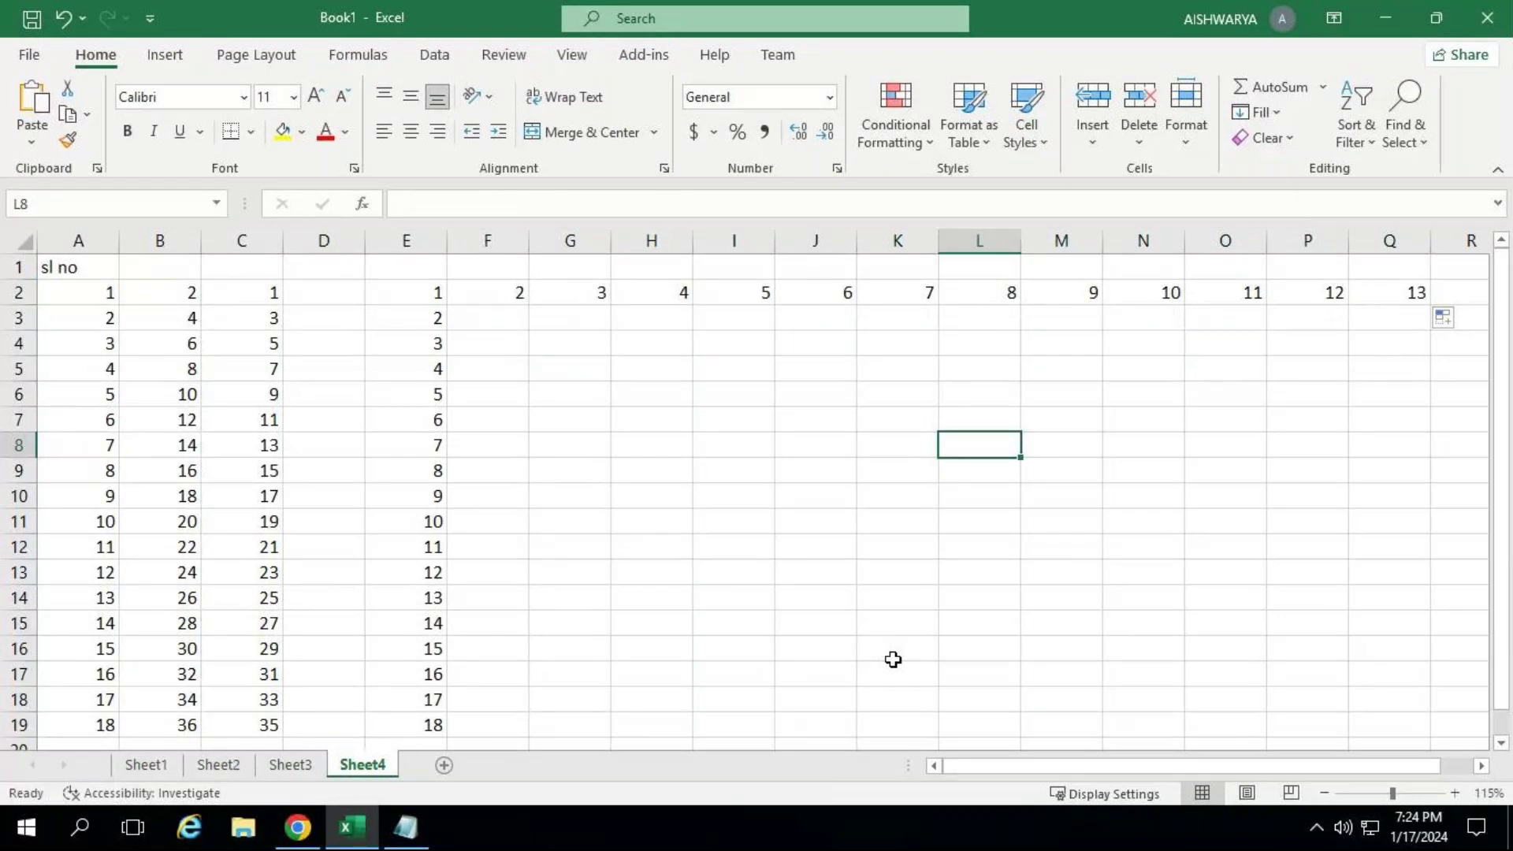
# Delete the horizontal number series in row 2 from cell F2 onward, keeping the 1 in E2.
pyautogui.click(485, 295)
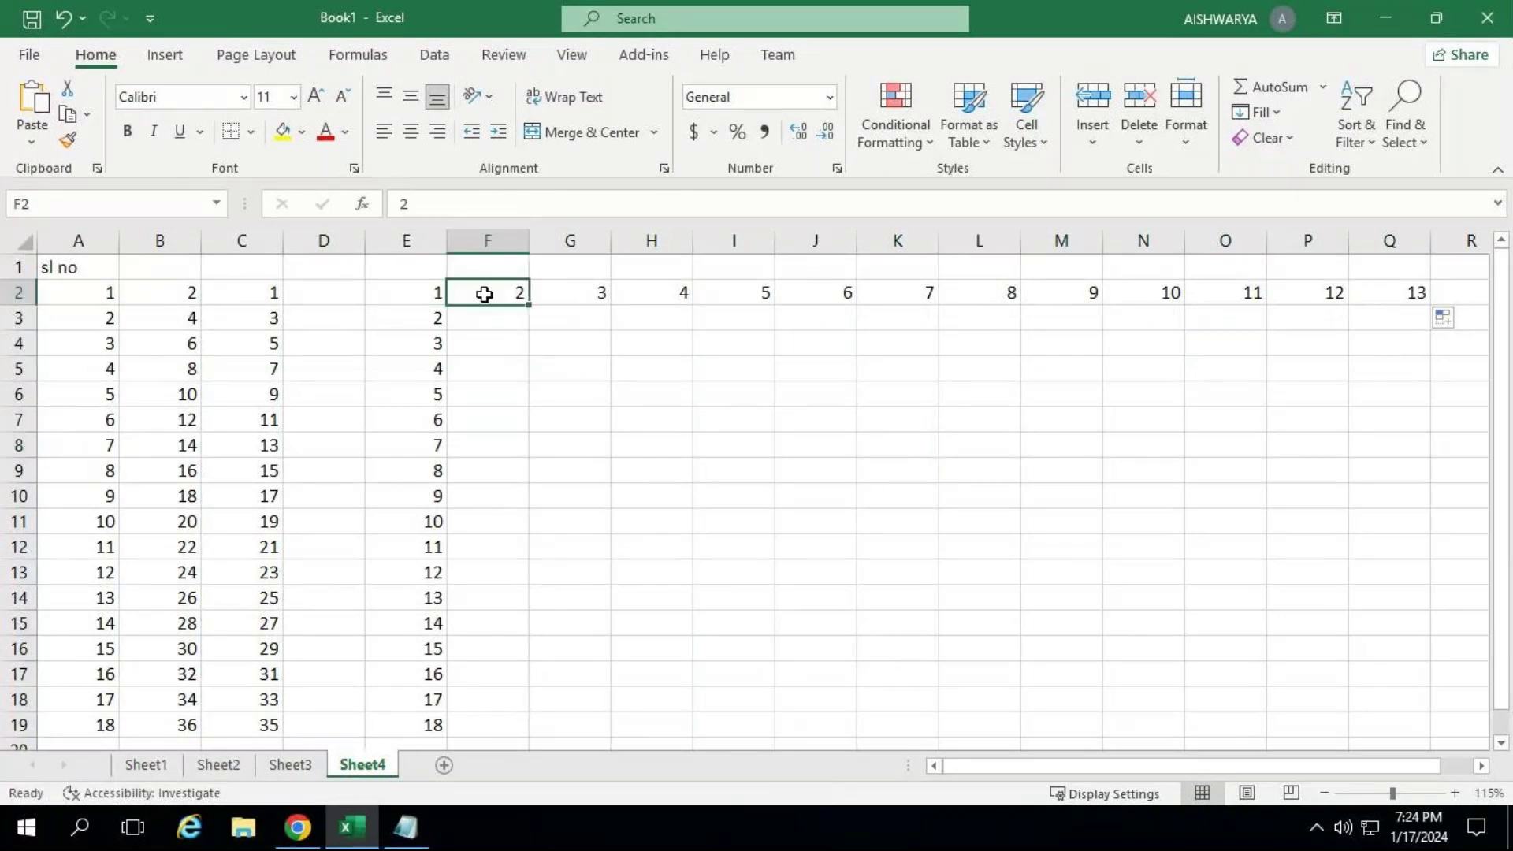
pyautogui.hotkey('ctrl', 'shift', 'Right')
pyautogui.press('Delete')
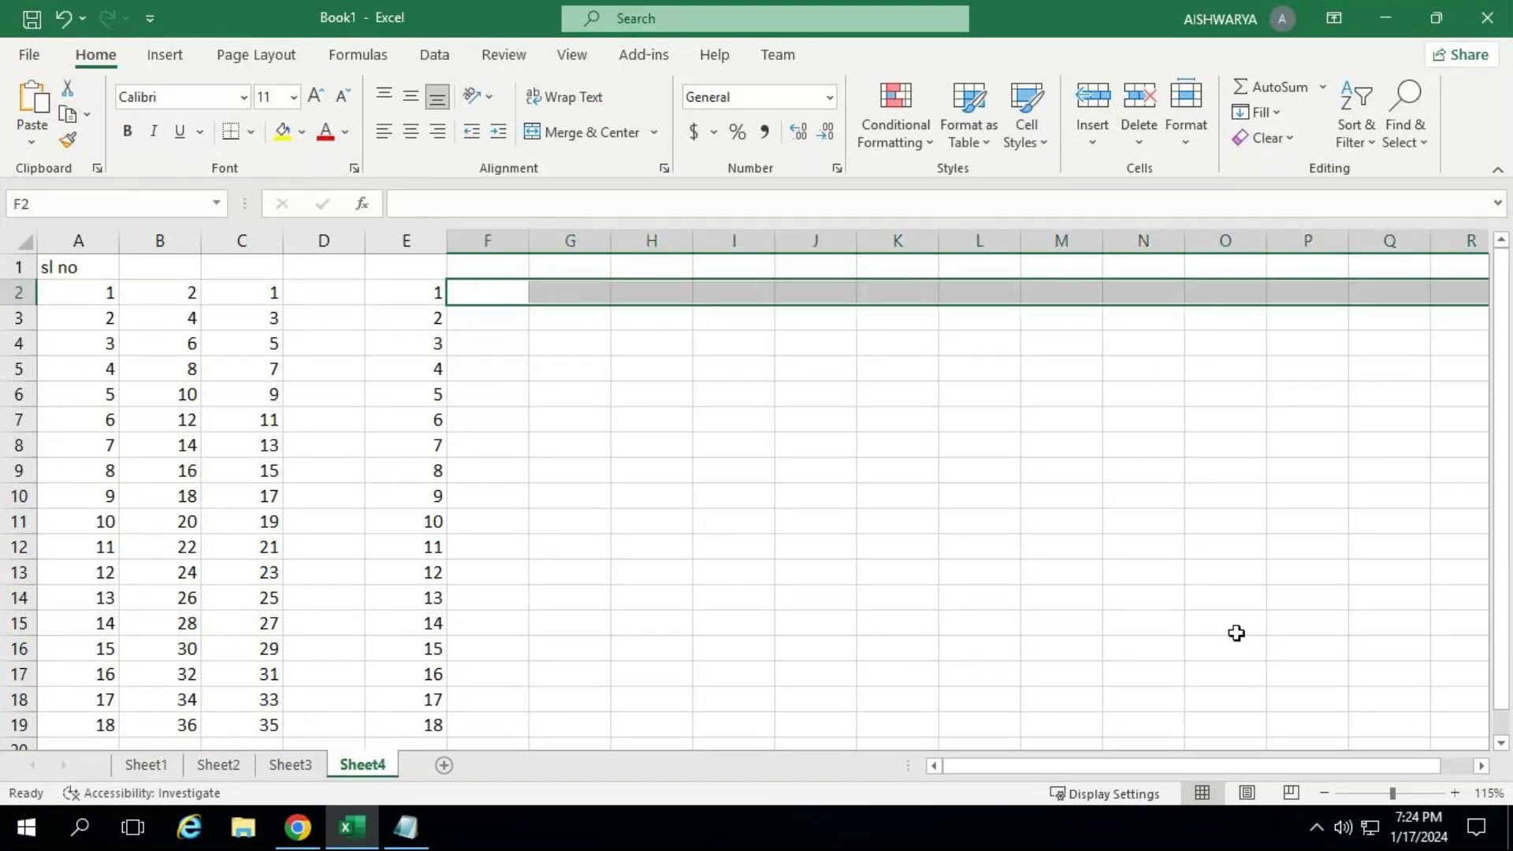
# Enter "monday" in cell F2 and extend the weekday names down column F to Thursday in cell F19 with AutoFill.
pyautogui.click(487, 293)
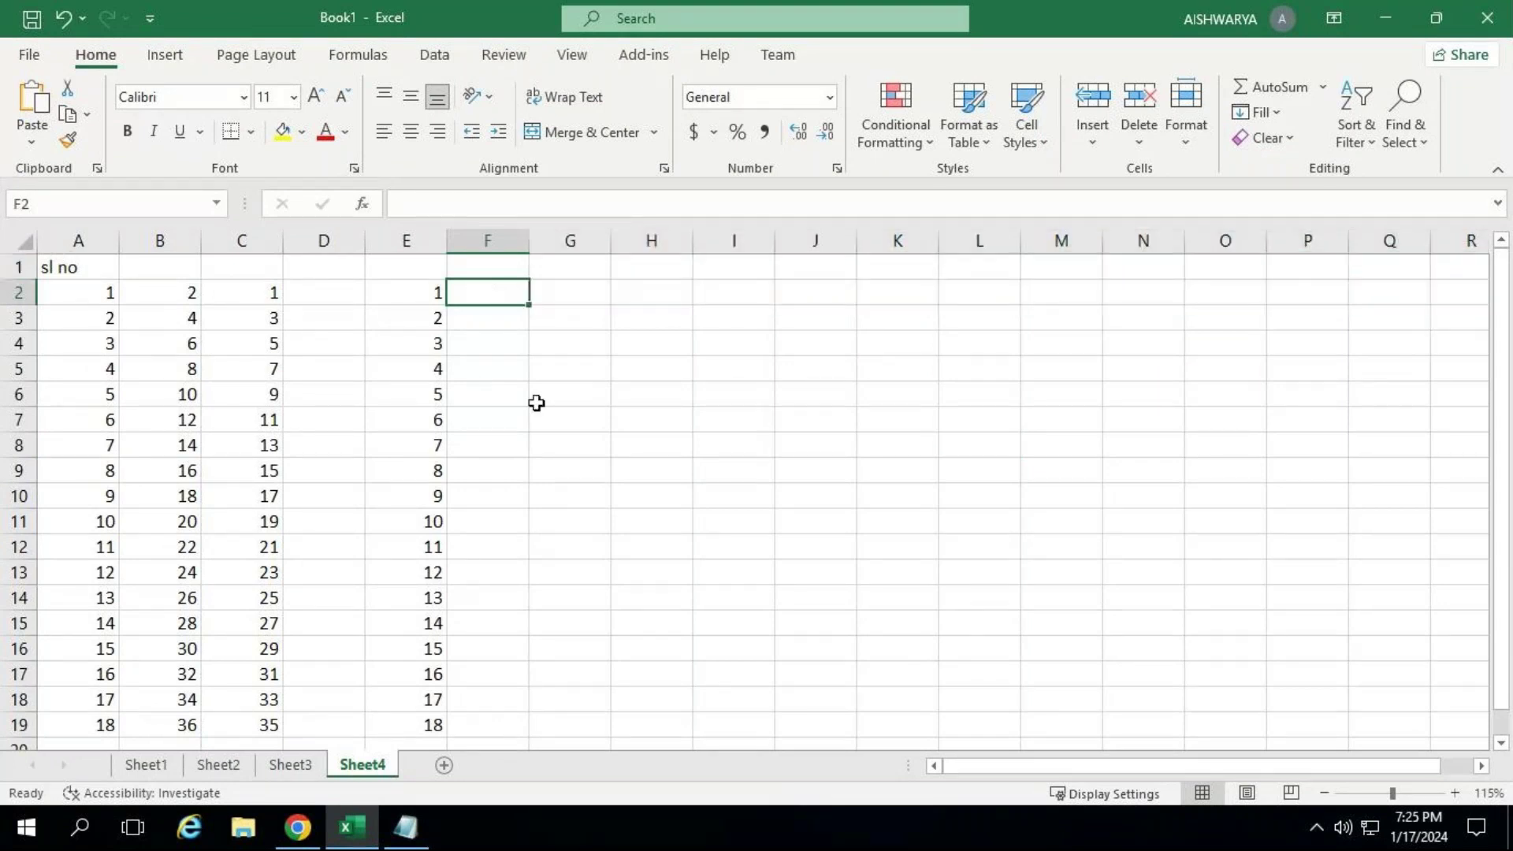
pyautogui.write('monday')
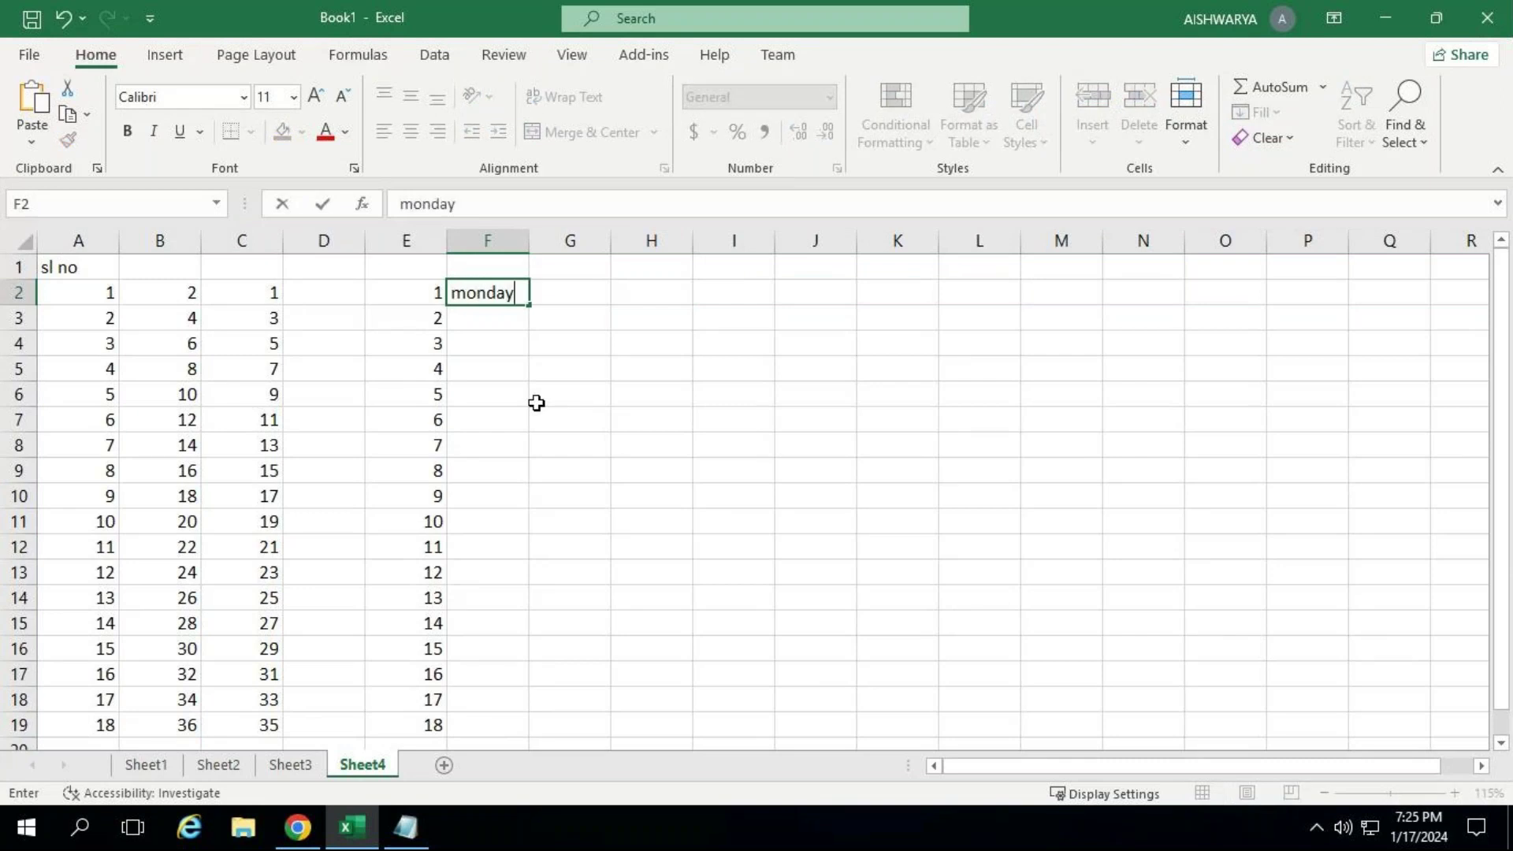
pyautogui.press('Return')
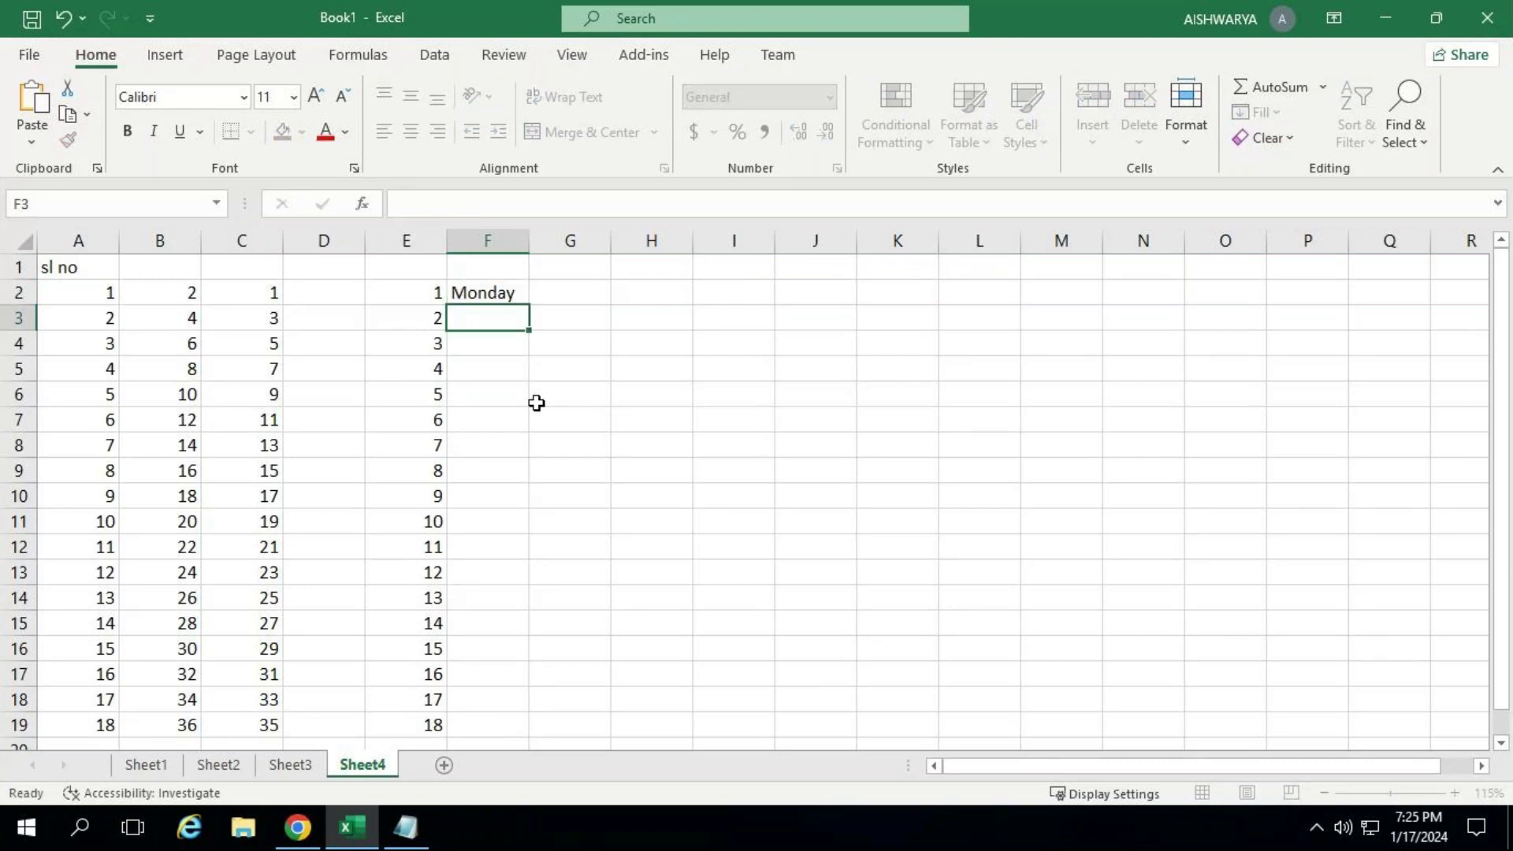
pyautogui.click(520, 297)
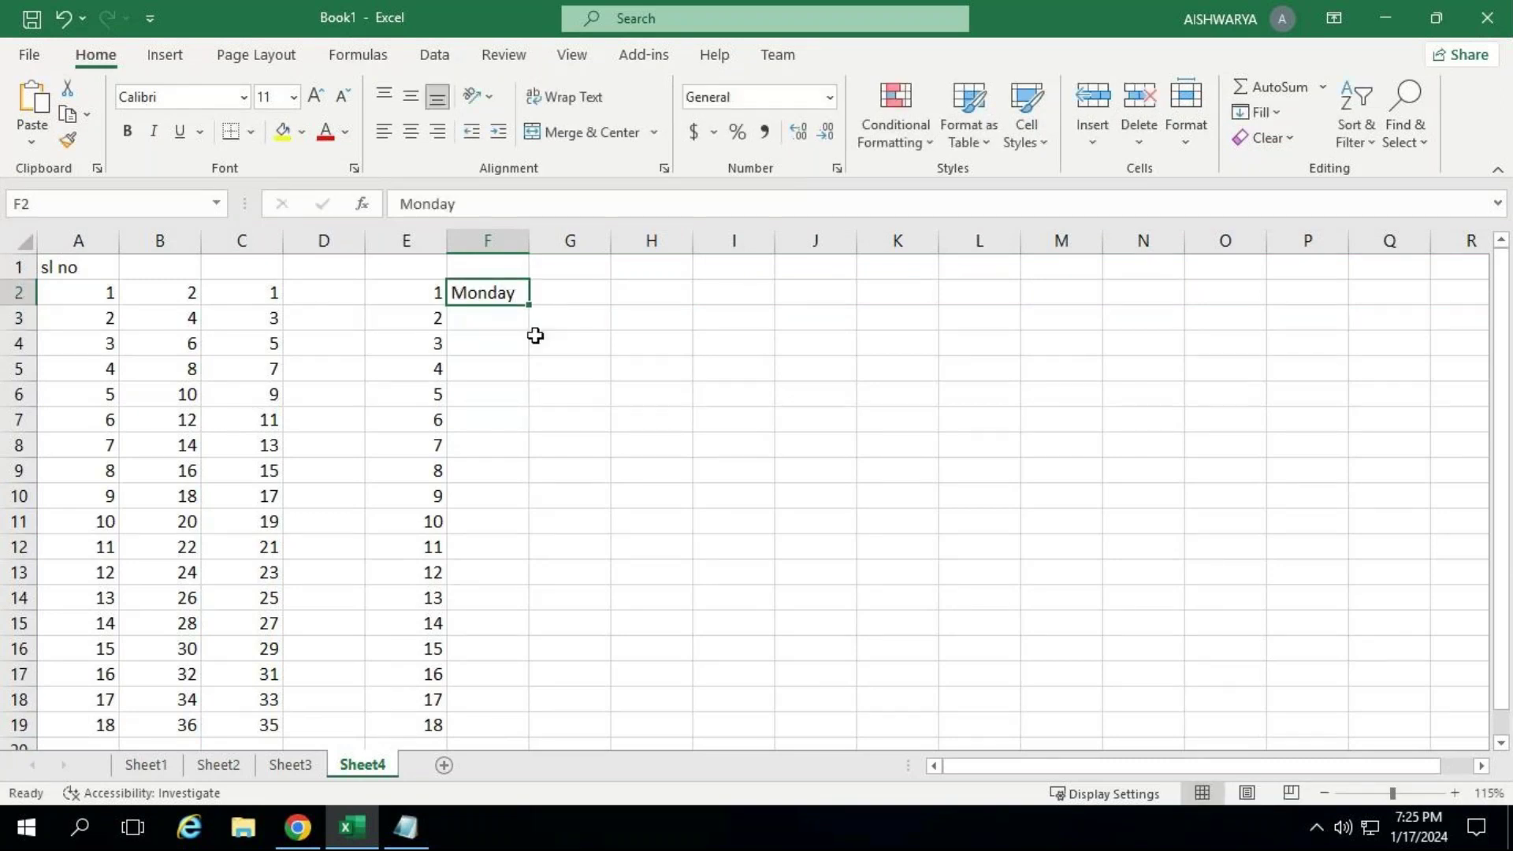
pyautogui.moveTo(534, 305); pyautogui.dragTo(529, 727)
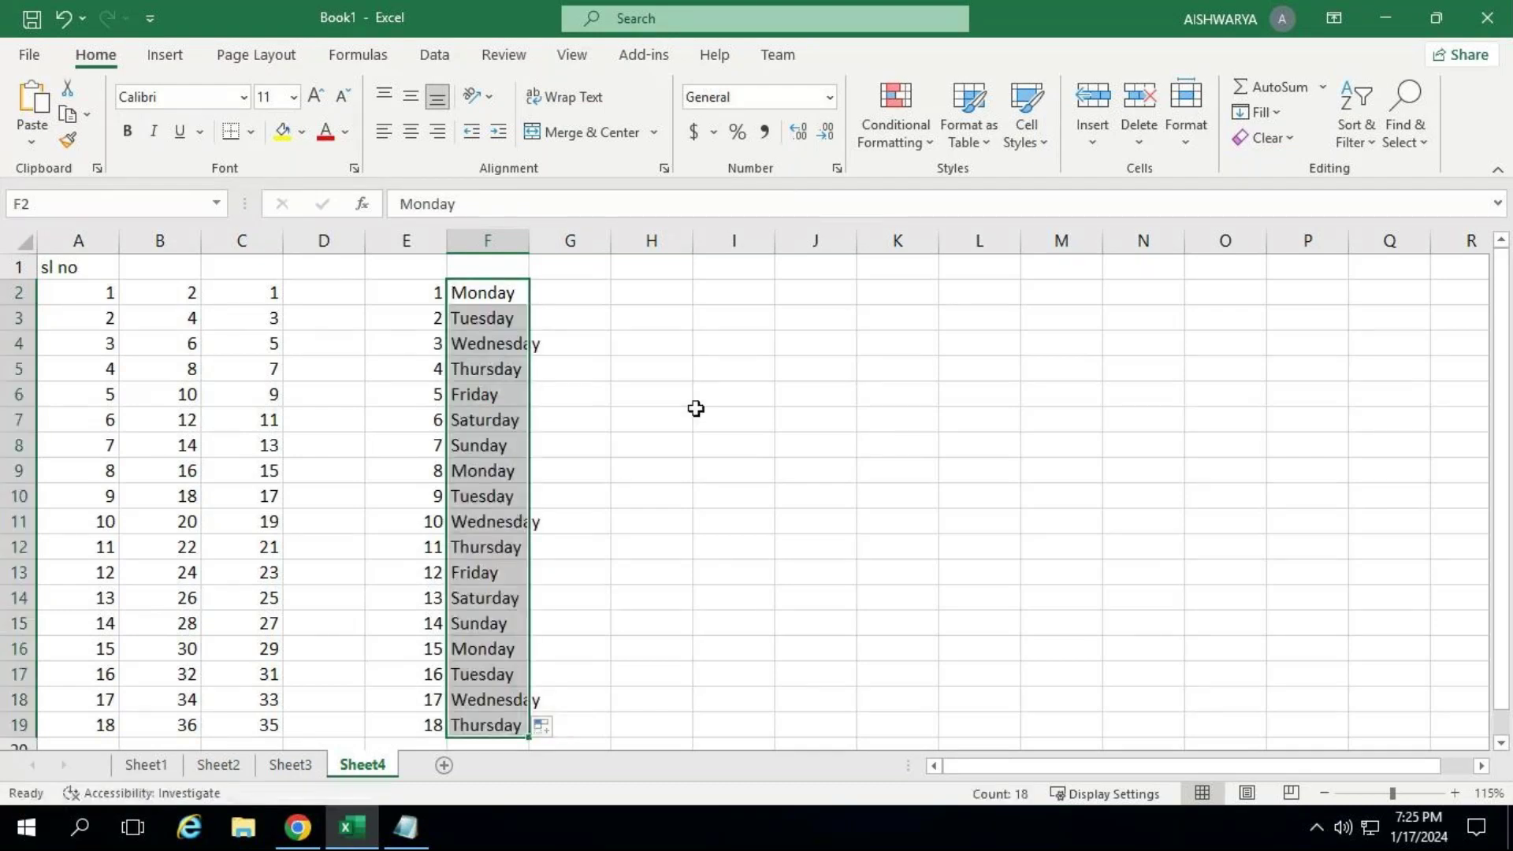
pyautogui.click(653, 387)
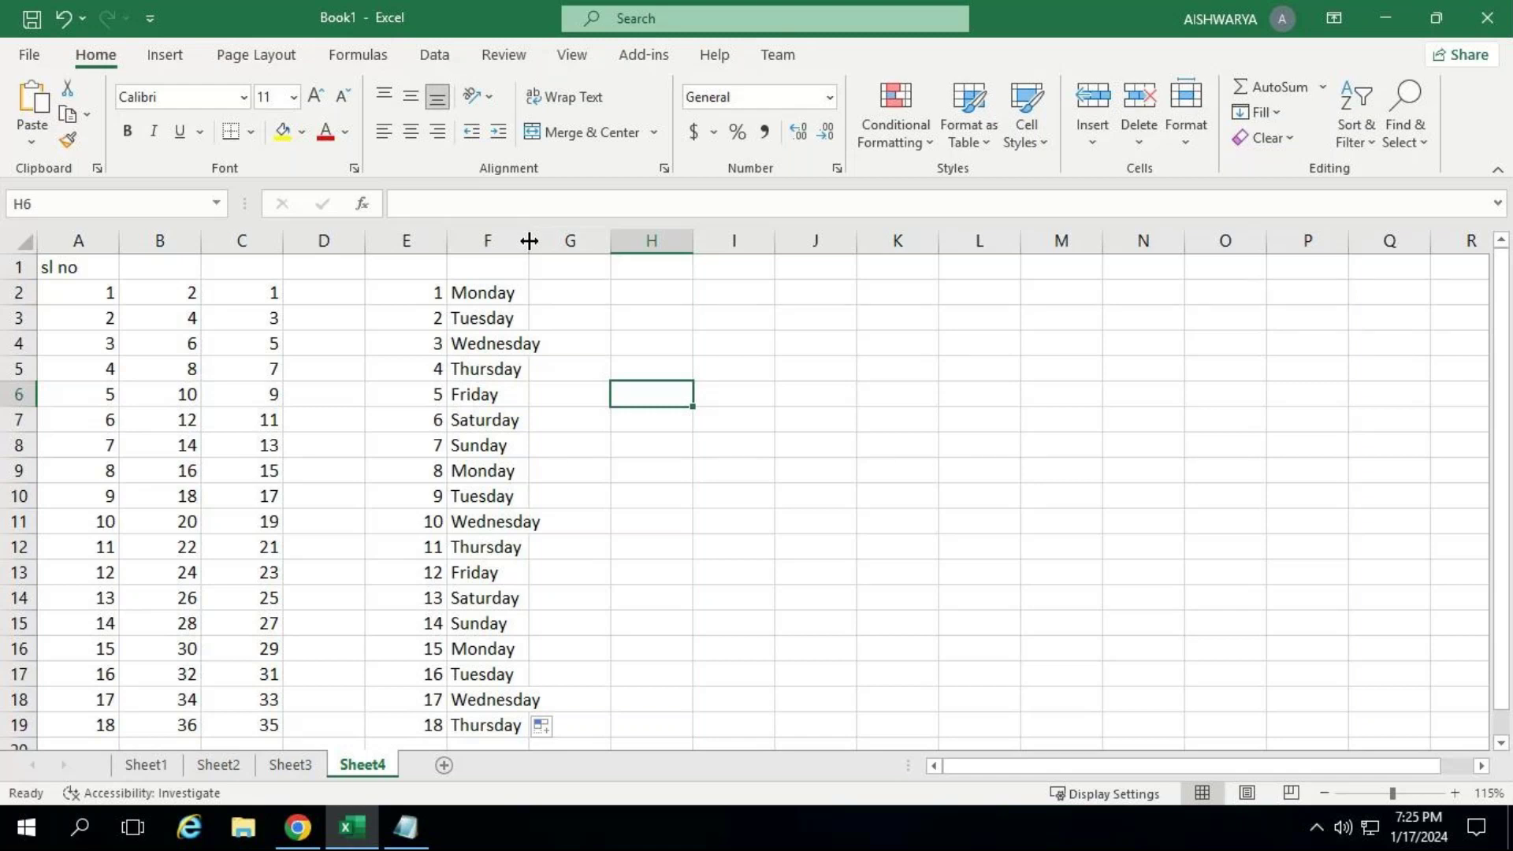
# Widen column F to fit the longest weekday names and select cell H2.
pyautogui.moveTo(528, 240); pyautogui.dragTo(554, 240)
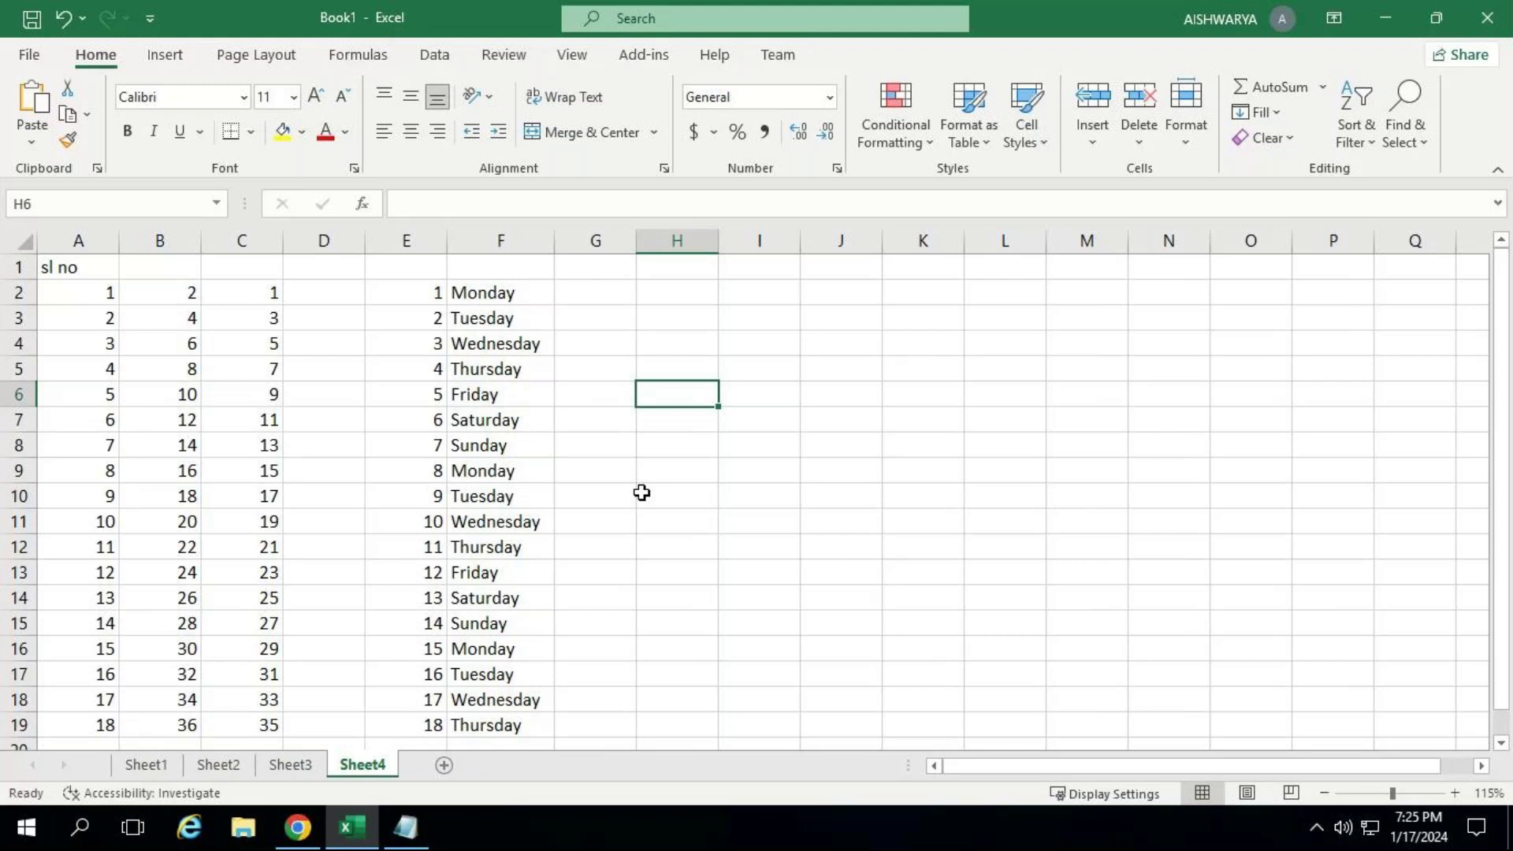
pyautogui.press('Up')
pyautogui.press('Up')
pyautogui.press('Up')
pyautogui.press('Up')
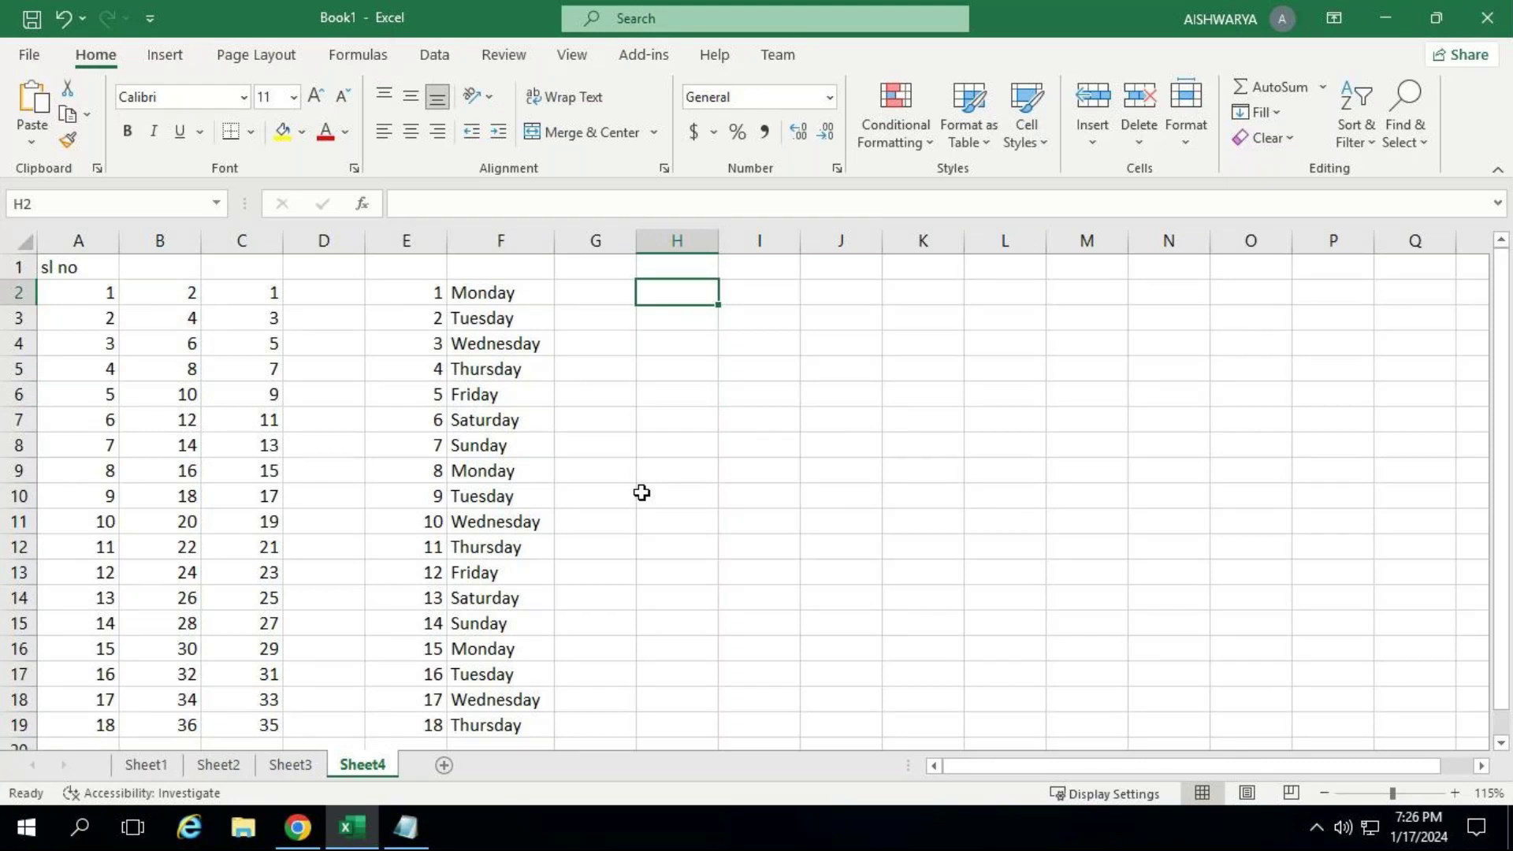
# Enter "january" in cell H2, extend the month names down to june in H19 with AutoFill, and widen column H to fit them.
pyautogui.write('janu')
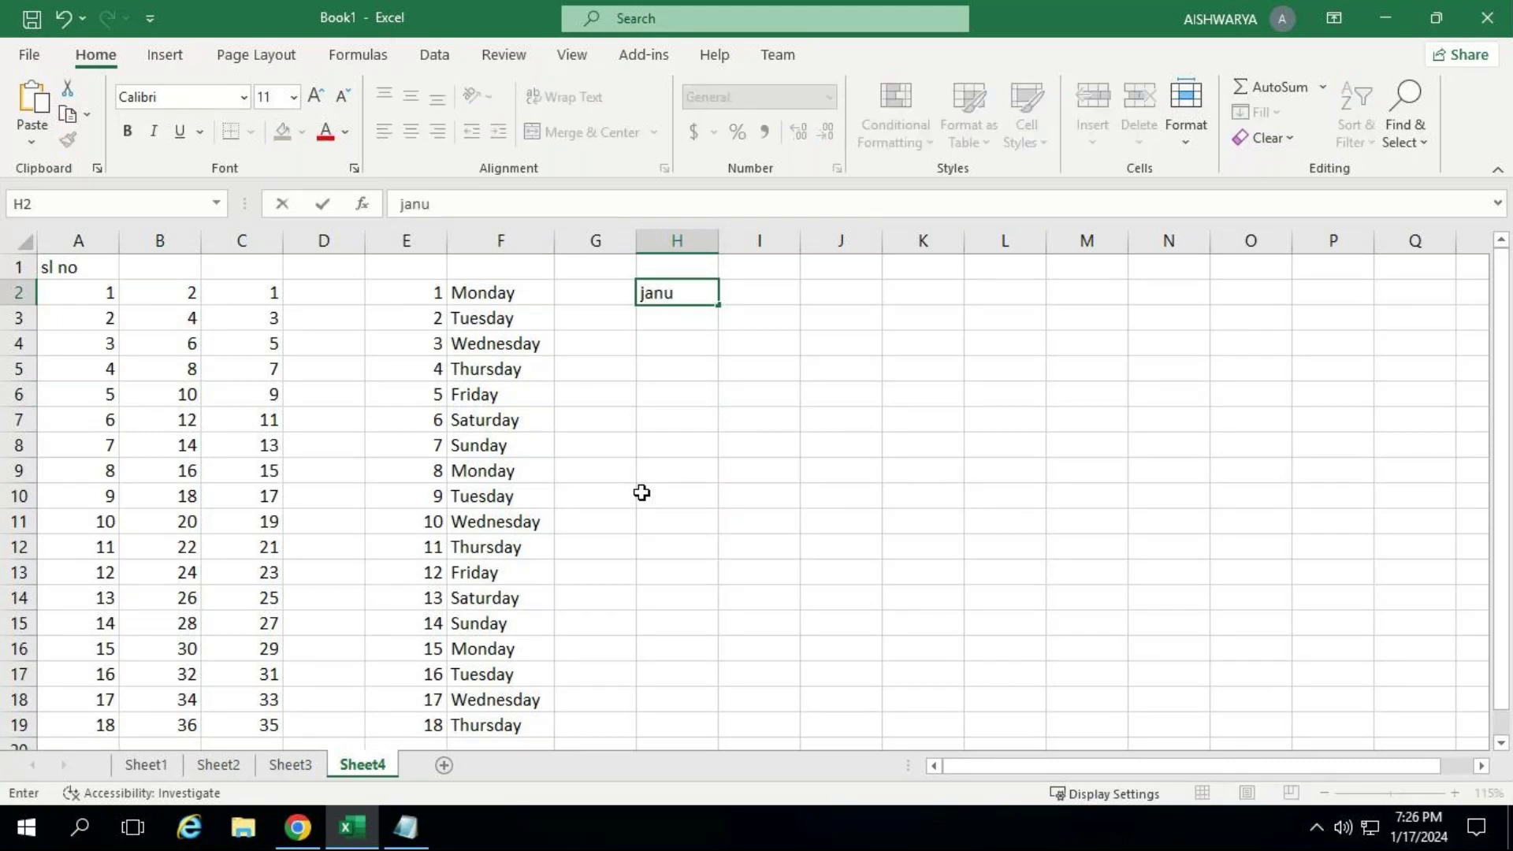
pyautogui.write('ary')
pyautogui.press('Return')
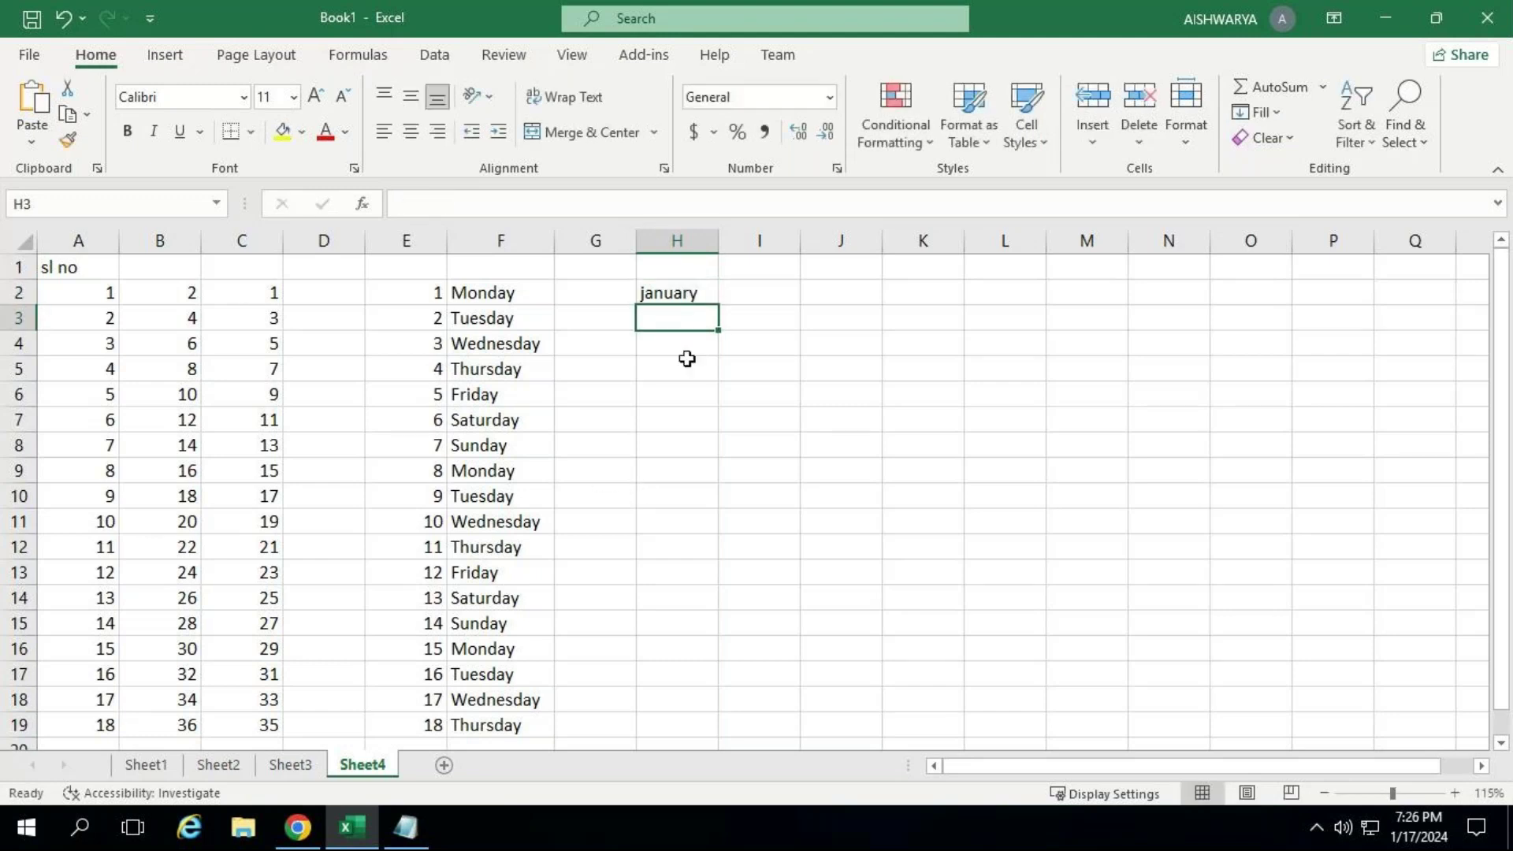
pyautogui.click(712, 284)
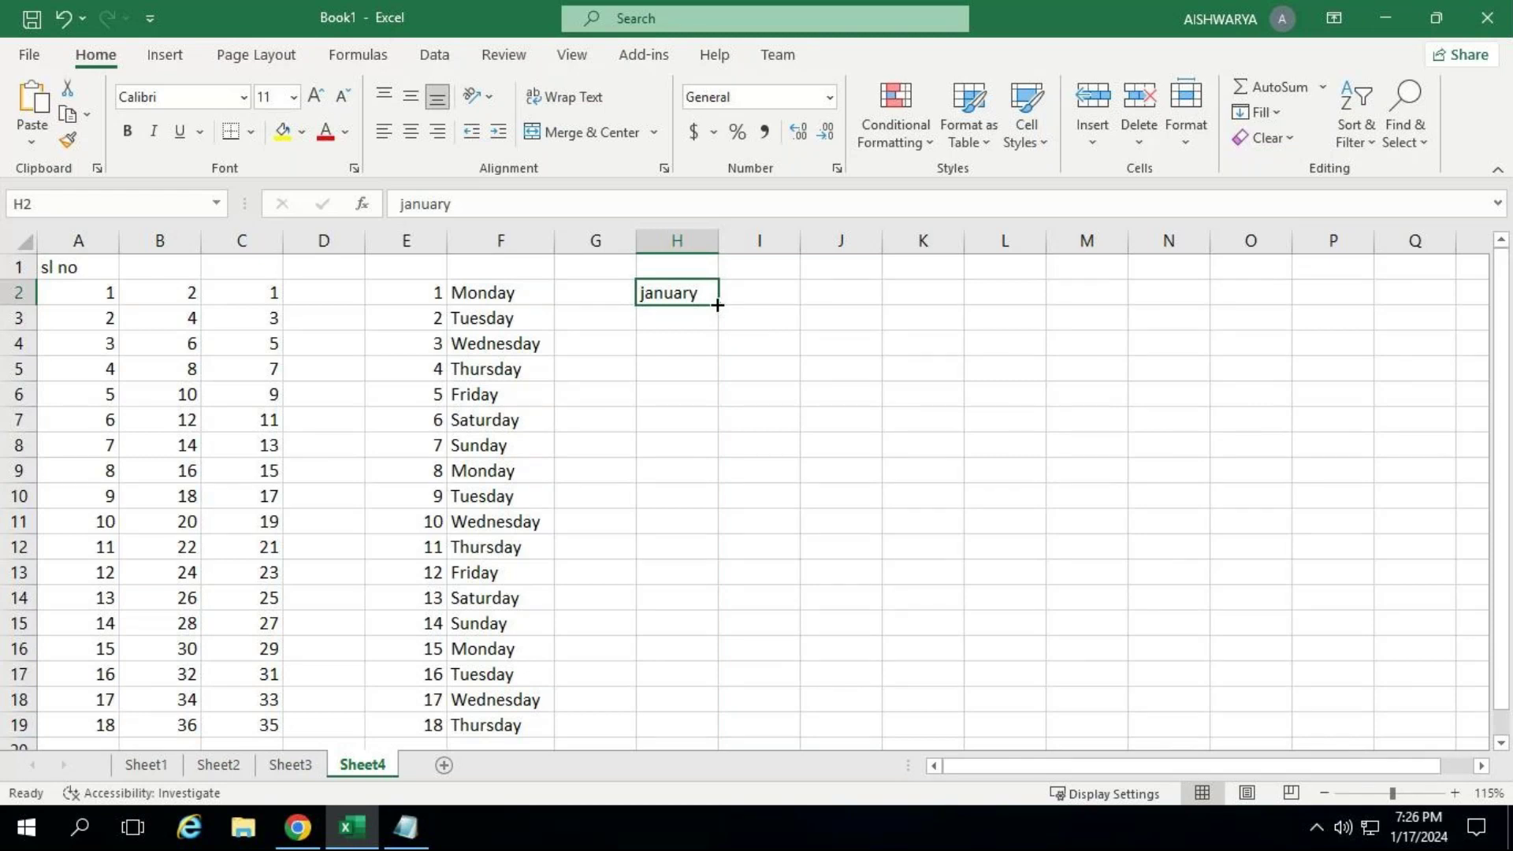
pyautogui.moveTo(717, 304); pyautogui.dragTo(757, 688)
pyautogui.click(808, 445)
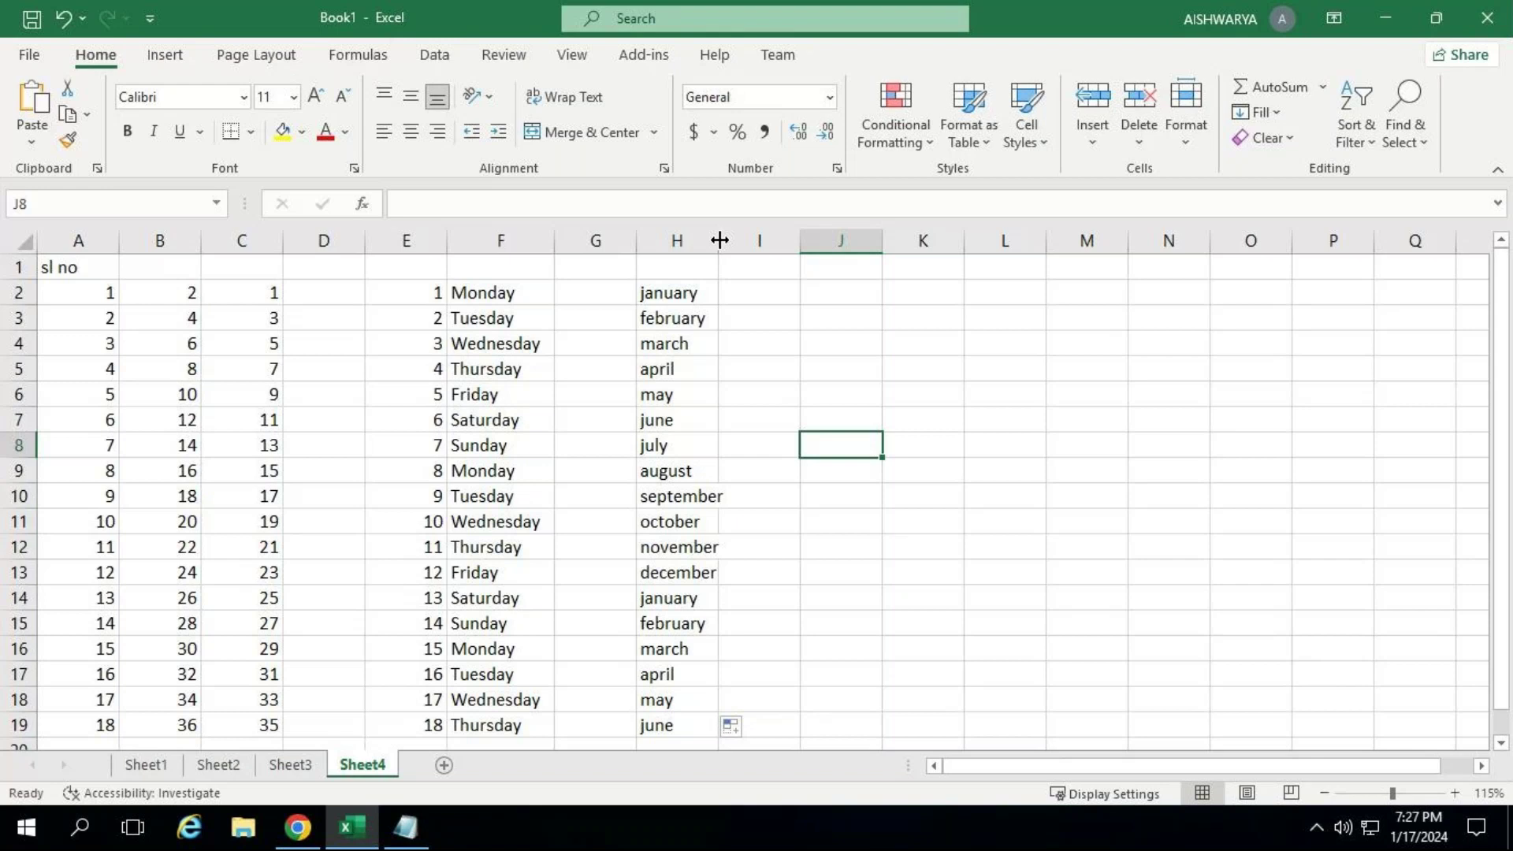
pyautogui.moveTo(719, 240); pyautogui.dragTo(743, 241)
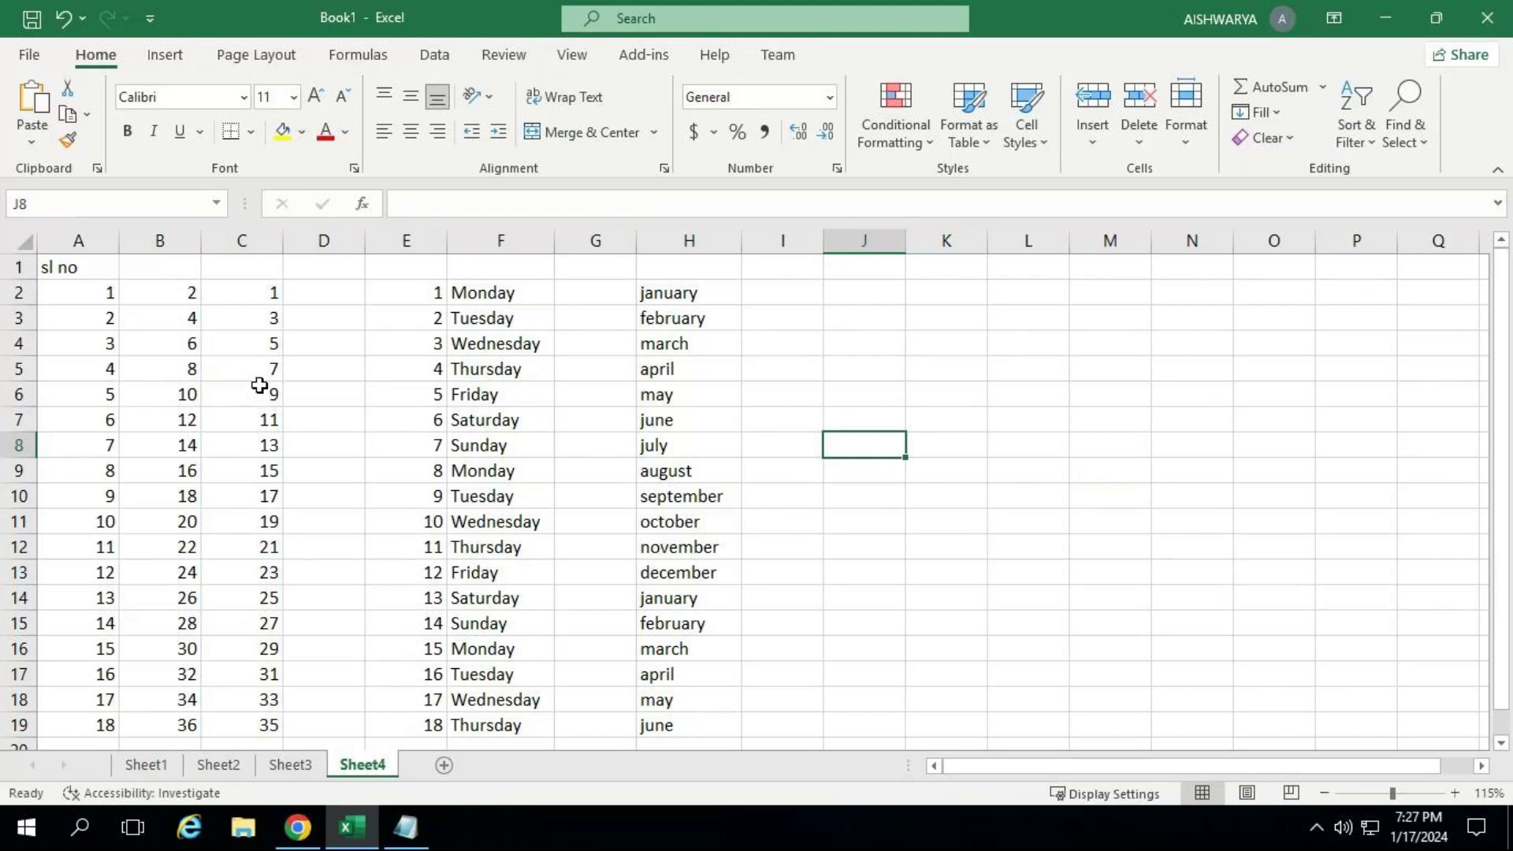
# Enter the letters of the alphabet one per cell down column J, starting with a in cell J2.
pyautogui.click(826, 298)
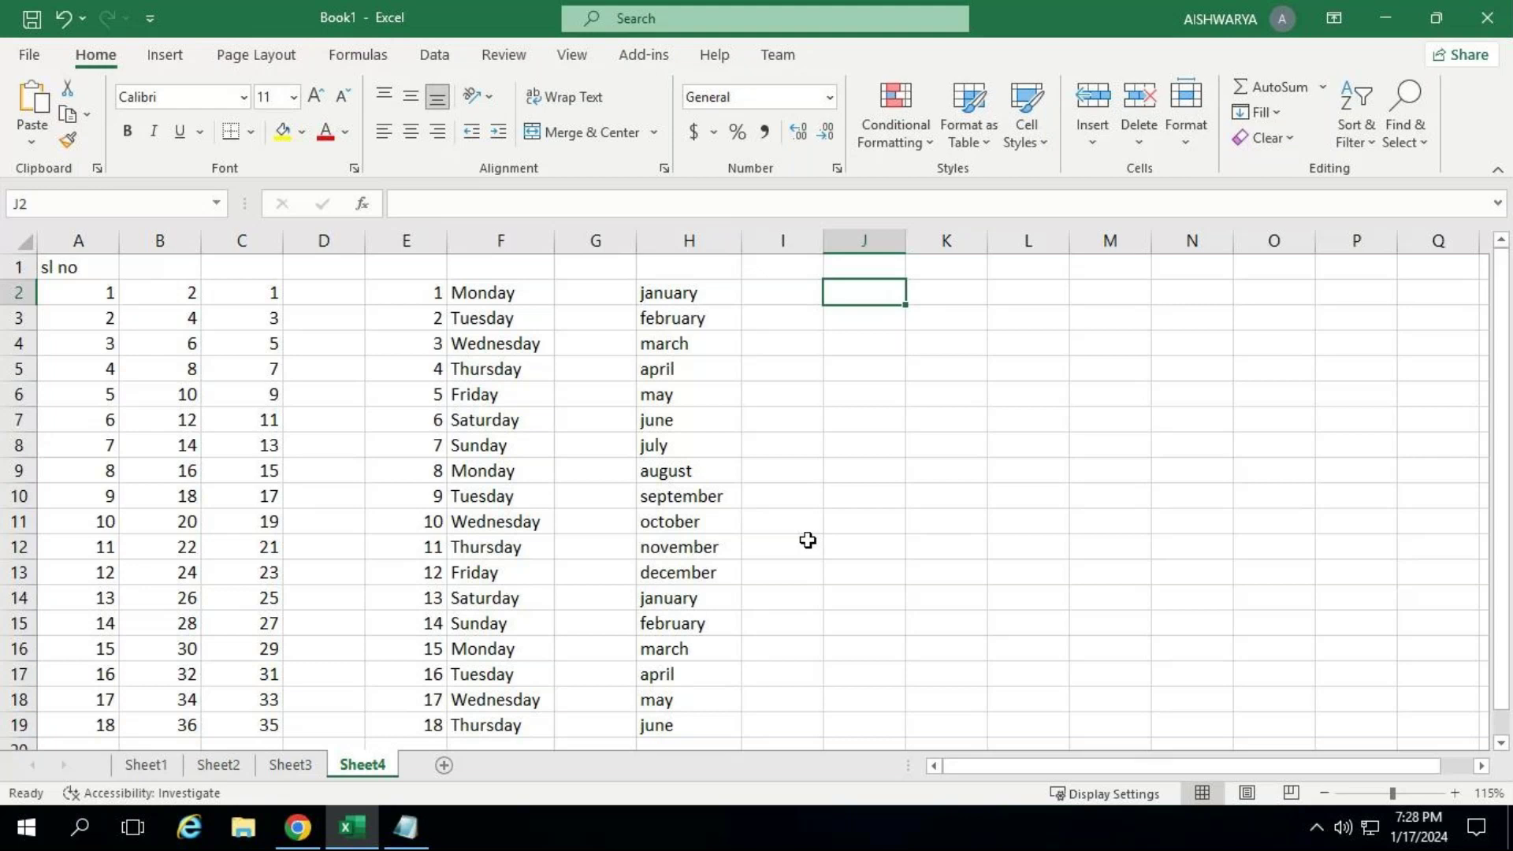
pyautogui.write('a')
pyautogui.press('Return')
pyautogui.write('b')
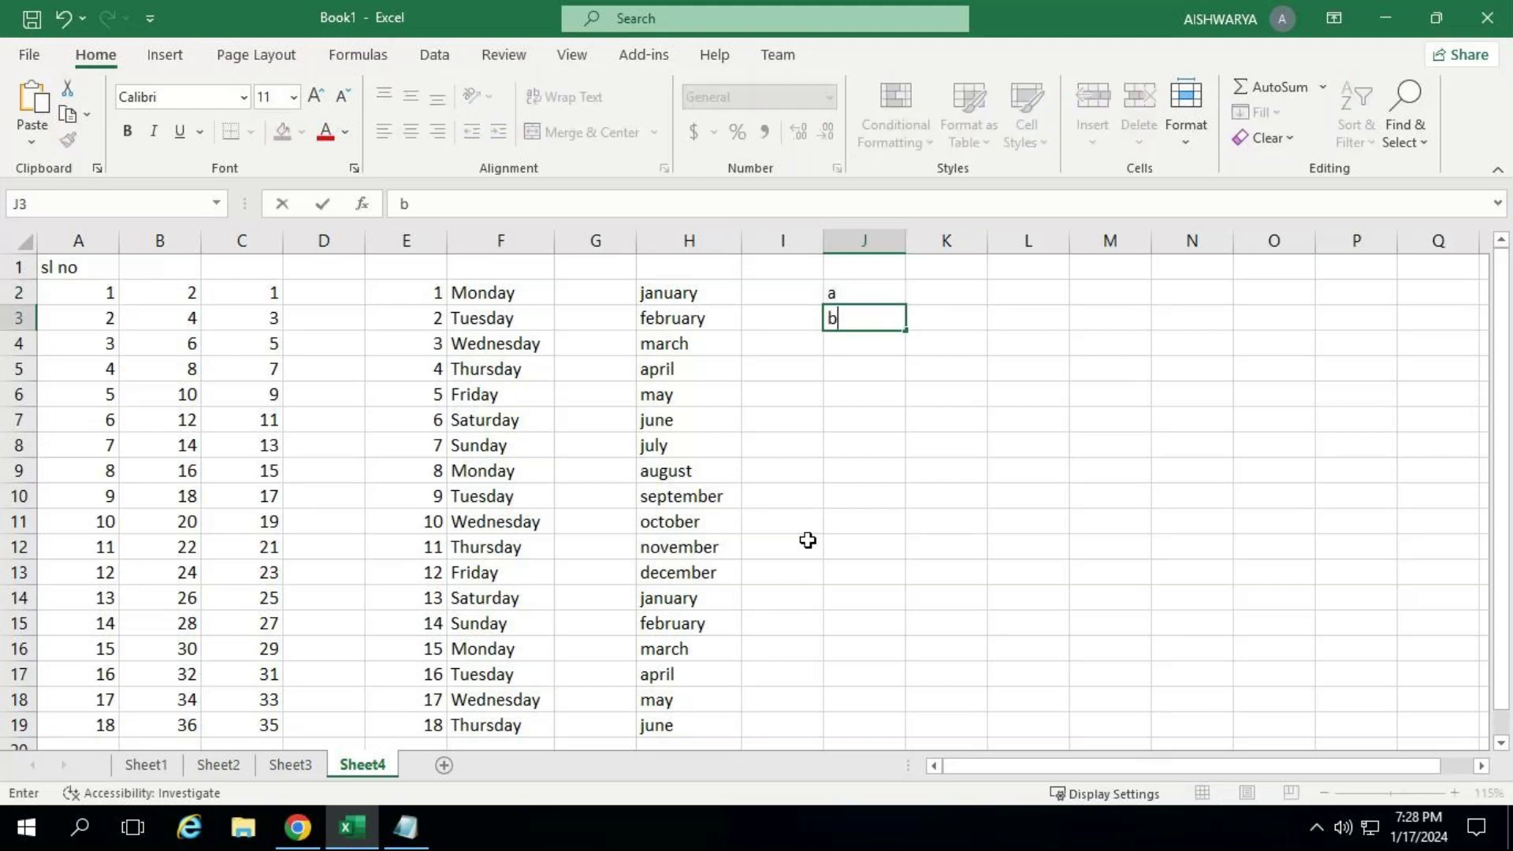
pyautogui.press('Return')
pyautogui.write('c')
pyautogui.press('Return')
pyautogui.write('d')
pyautogui.press('Return')
pyautogui.write('e')
pyautogui.press('Return')
pyautogui.write('f')
pyautogui.press('Return')
pyautogui.write('g')
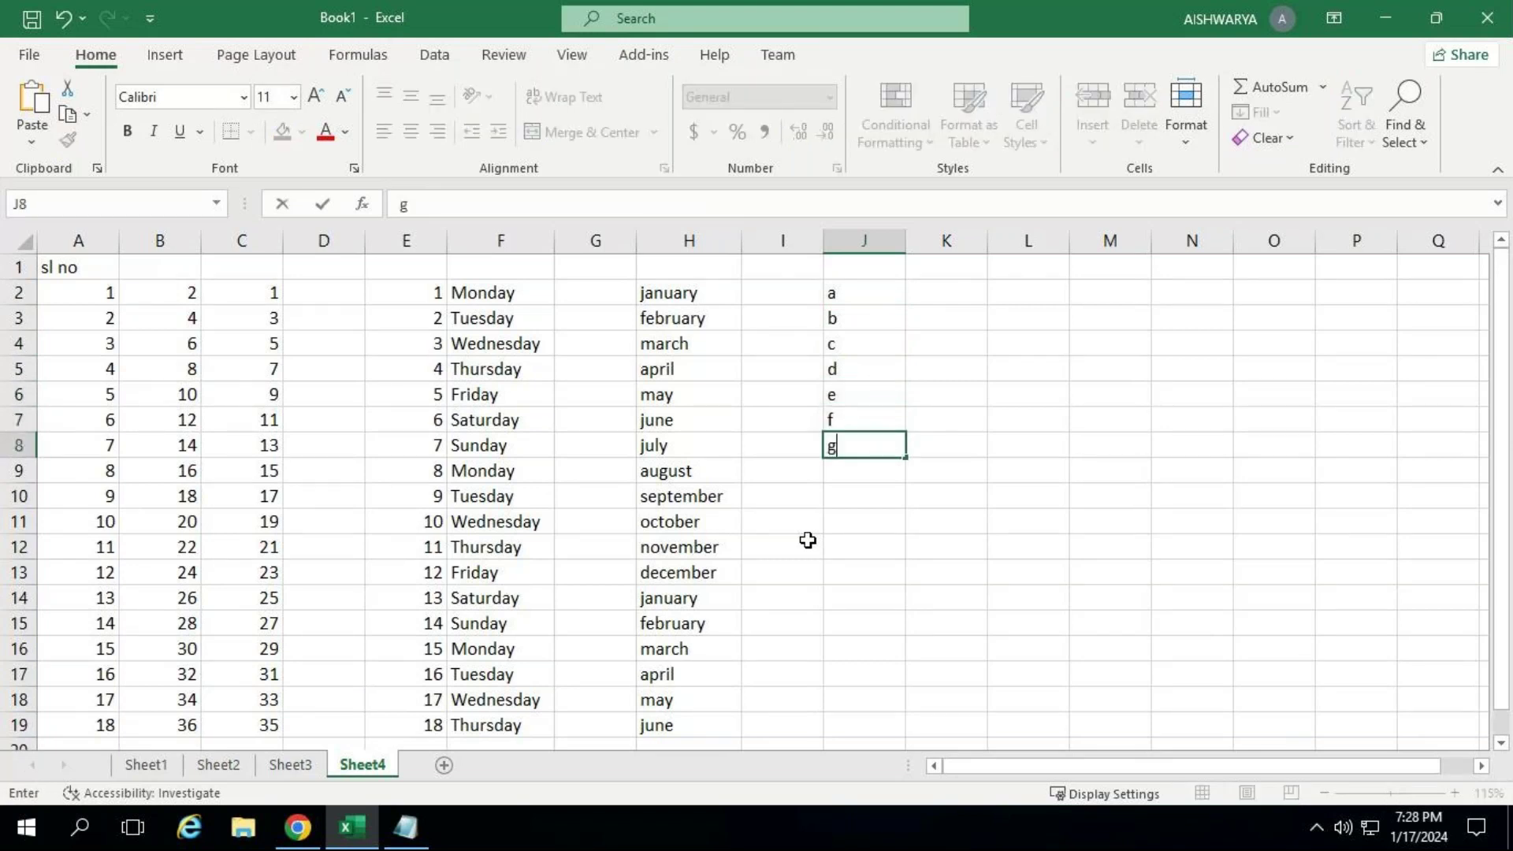
pyautogui.press('Return')
pyautogui.write('h')
pyautogui.press('Return')
pyautogui.write('i')
pyautogui.press('Return')
pyautogui.write('j')
pyautogui.press('Return')
pyautogui.write('k')
pyautogui.press('Return')
pyautogui.write('l')
pyautogui.press('Return')
pyautogui.write('m')
pyautogui.press('Return')
pyautogui.write('n')
pyautogui.press('Return')
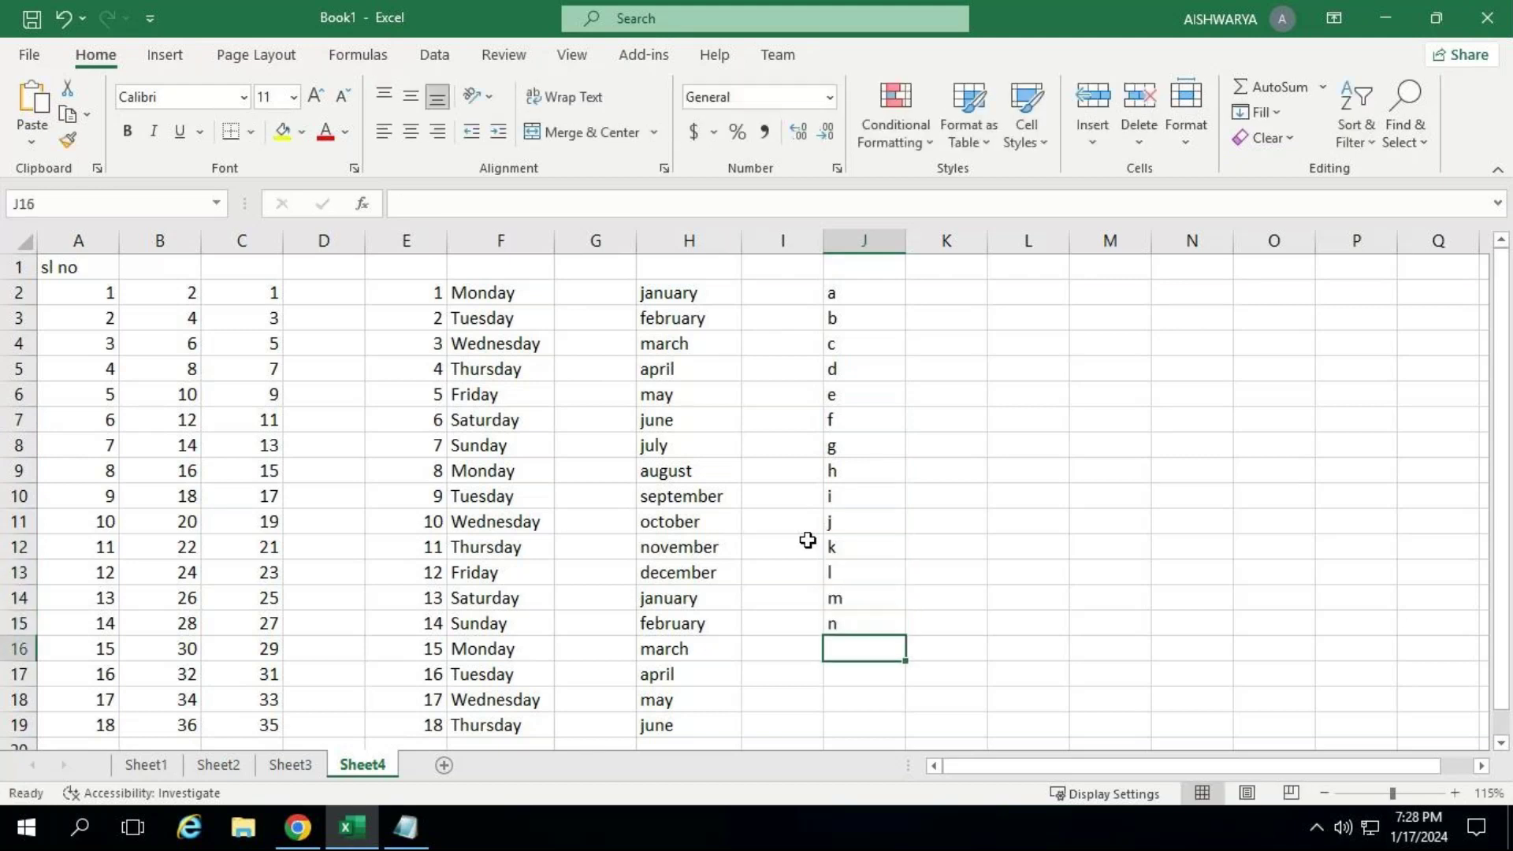
pyautogui.write('o')
pyautogui.press('Return')
pyautogui.write('p')
pyautogui.press('Return')
pyautogui.write('q')
pyautogui.press('Return')
pyautogui.write('r')
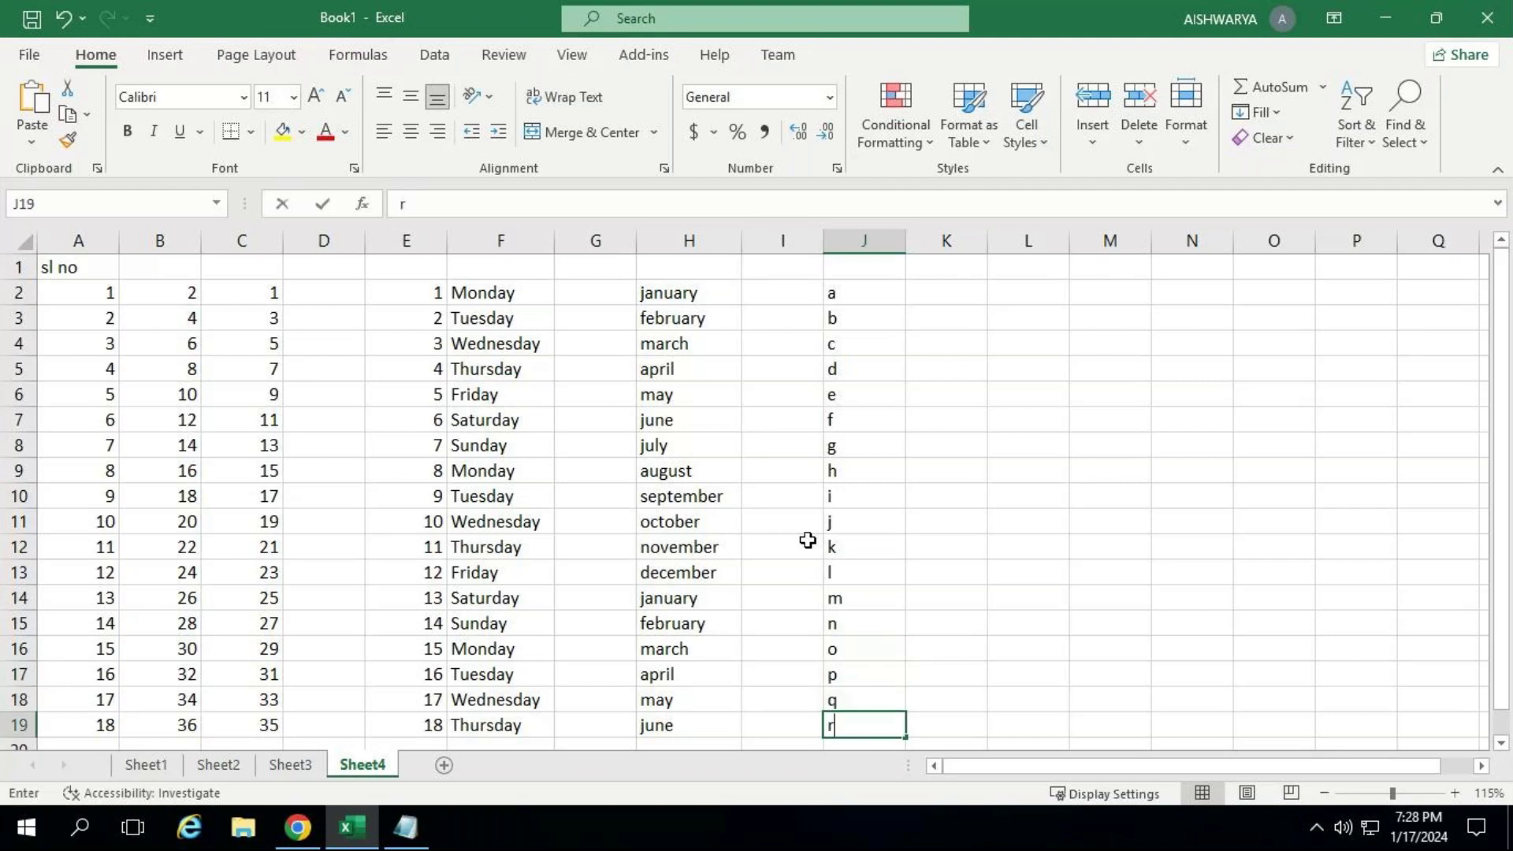
pyautogui.press('Return')
pyautogui.write('s')
pyautogui.press('Return')
pyautogui.write('t')
pyautogui.press('Return')
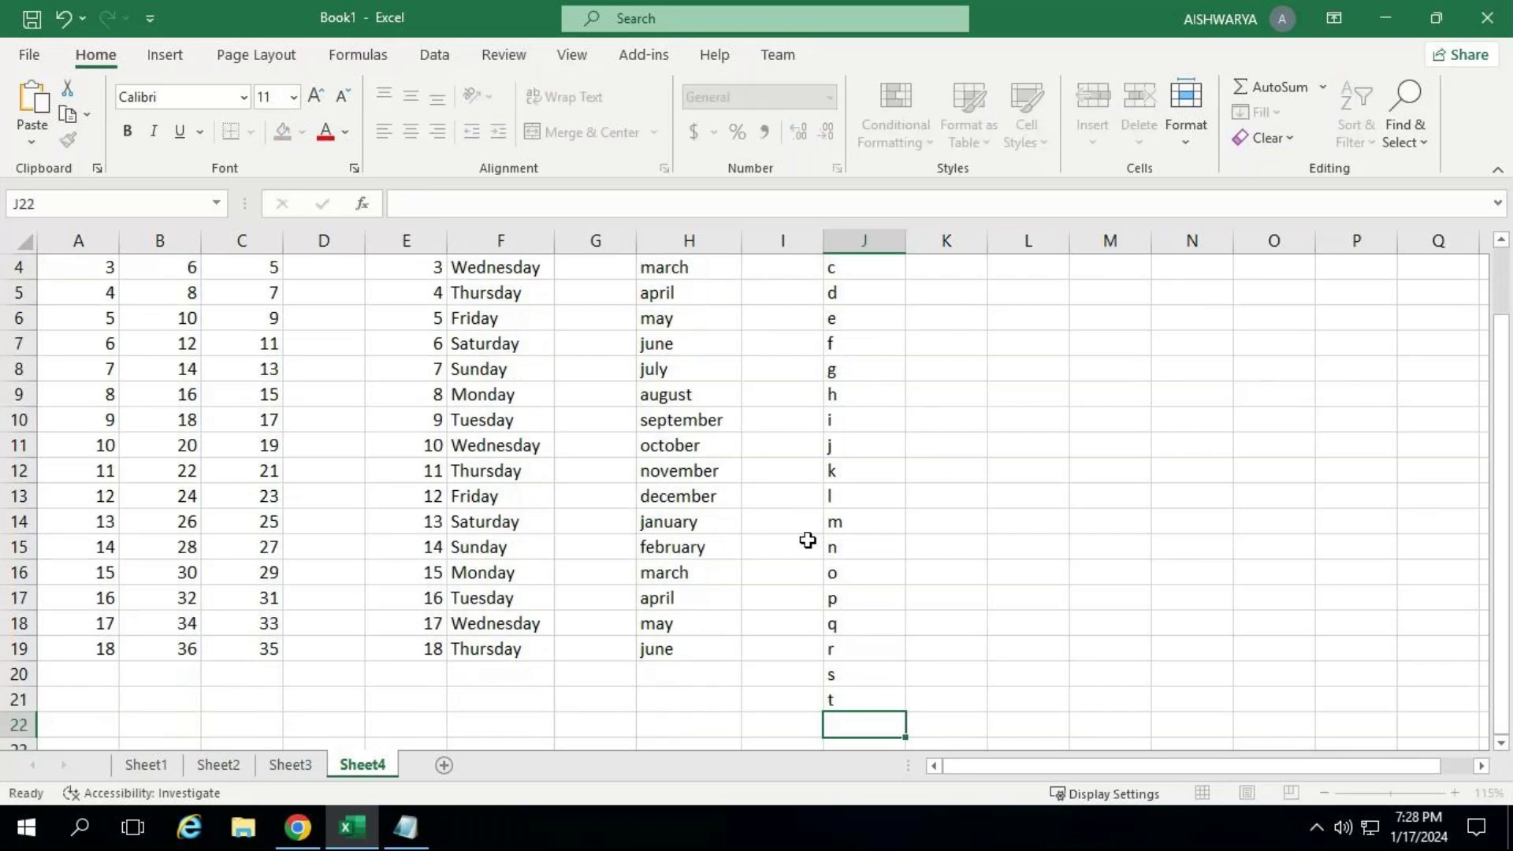
pyautogui.write('u')
pyautogui.press('Return')
pyautogui.write('v')
pyautogui.press('Return')
pyautogui.write('w')
pyautogui.press('Return')
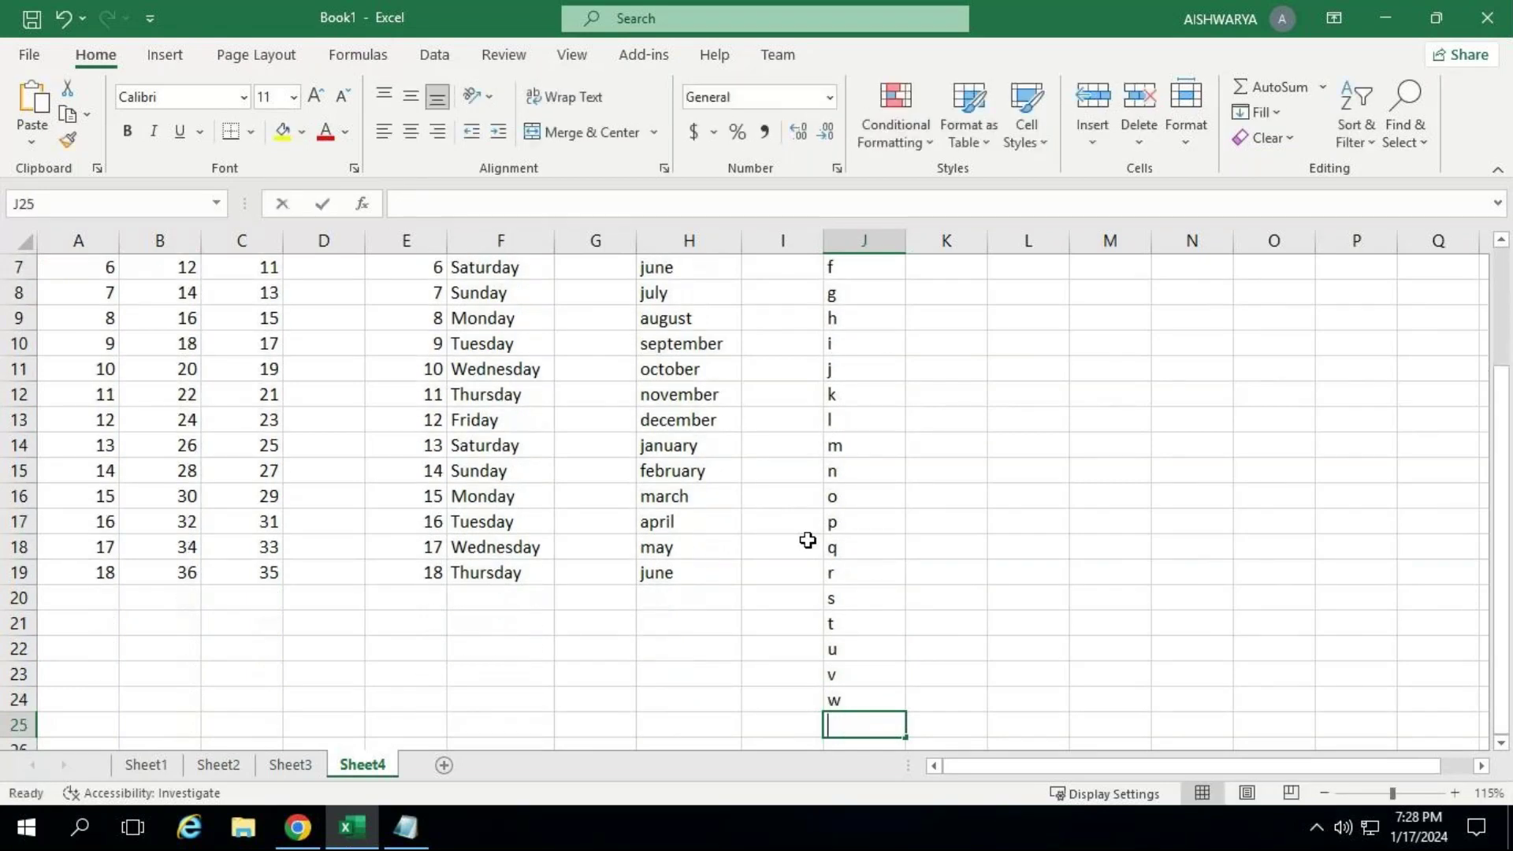
pyautogui.write('x')
pyautogui.press('Return')
pyautogui.press('Return')
pyautogui.write('y')
pyautogui.press('Return')
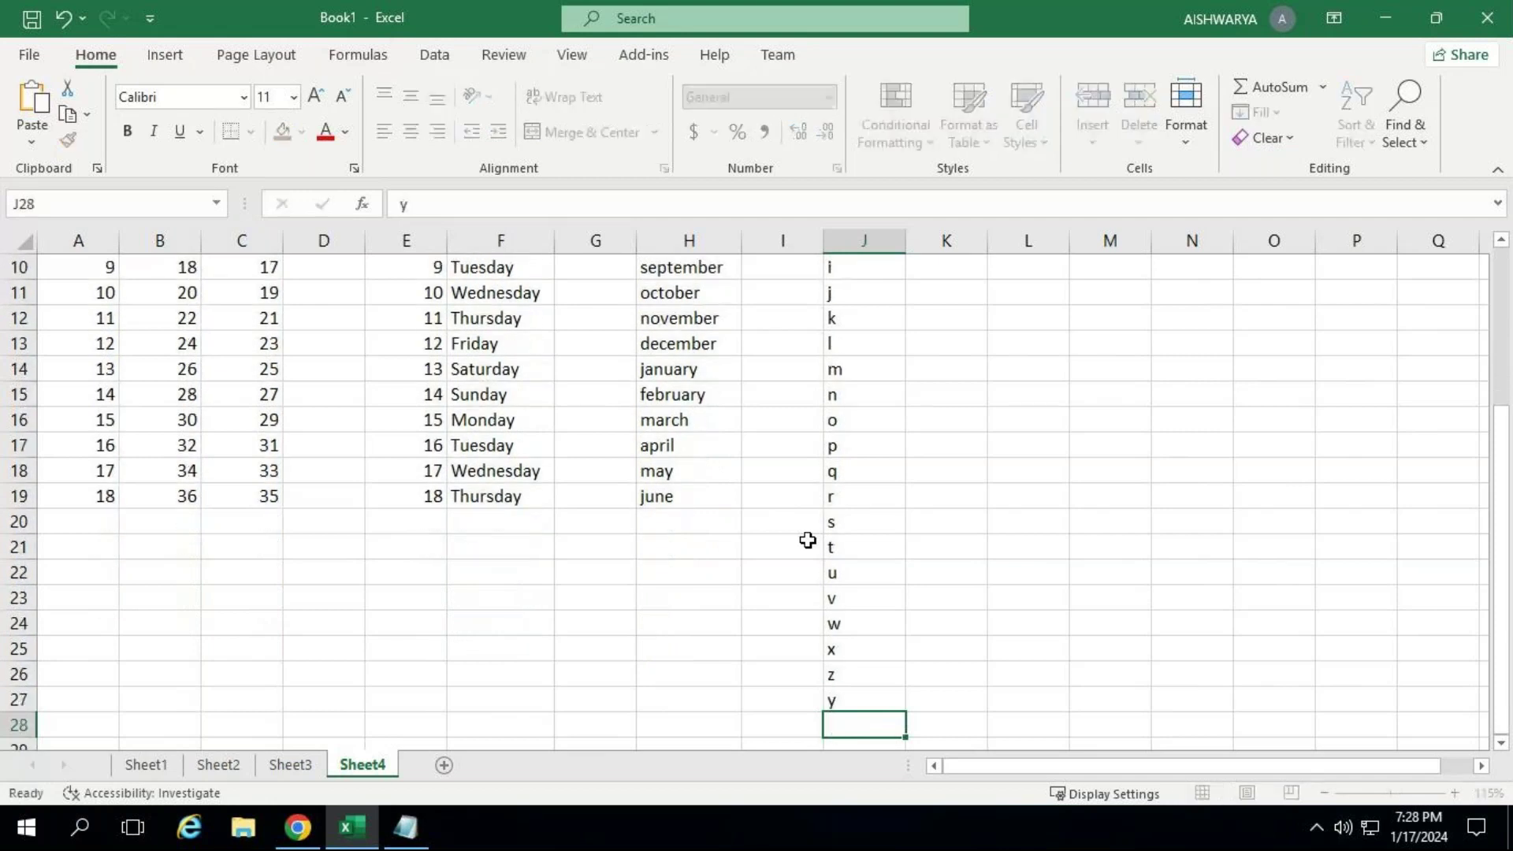
# Correct the last two letters of the alphabet to y in cell J26 and z in cell J27.
pyautogui.press('Up')
pyautogui.press('Up')
pyautogui.write('y')
pyautogui.press('Return')
pyautogui.write('z')
pyautogui.press('Return')
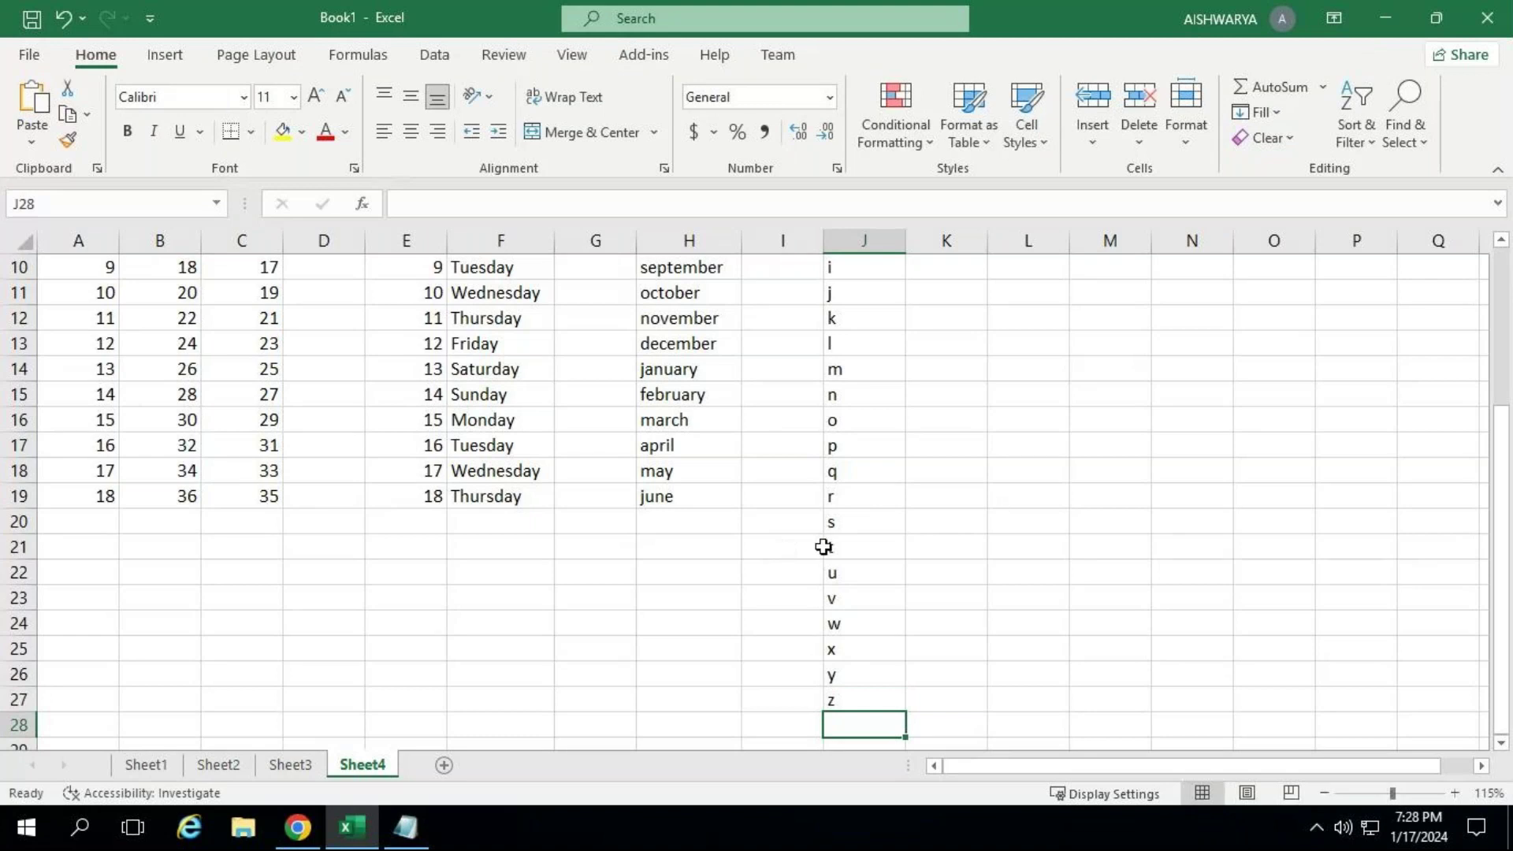
# Select the whole alphabet in column J, from a in J2 to z in J27.
pyautogui.scroll(3, 899, 591)
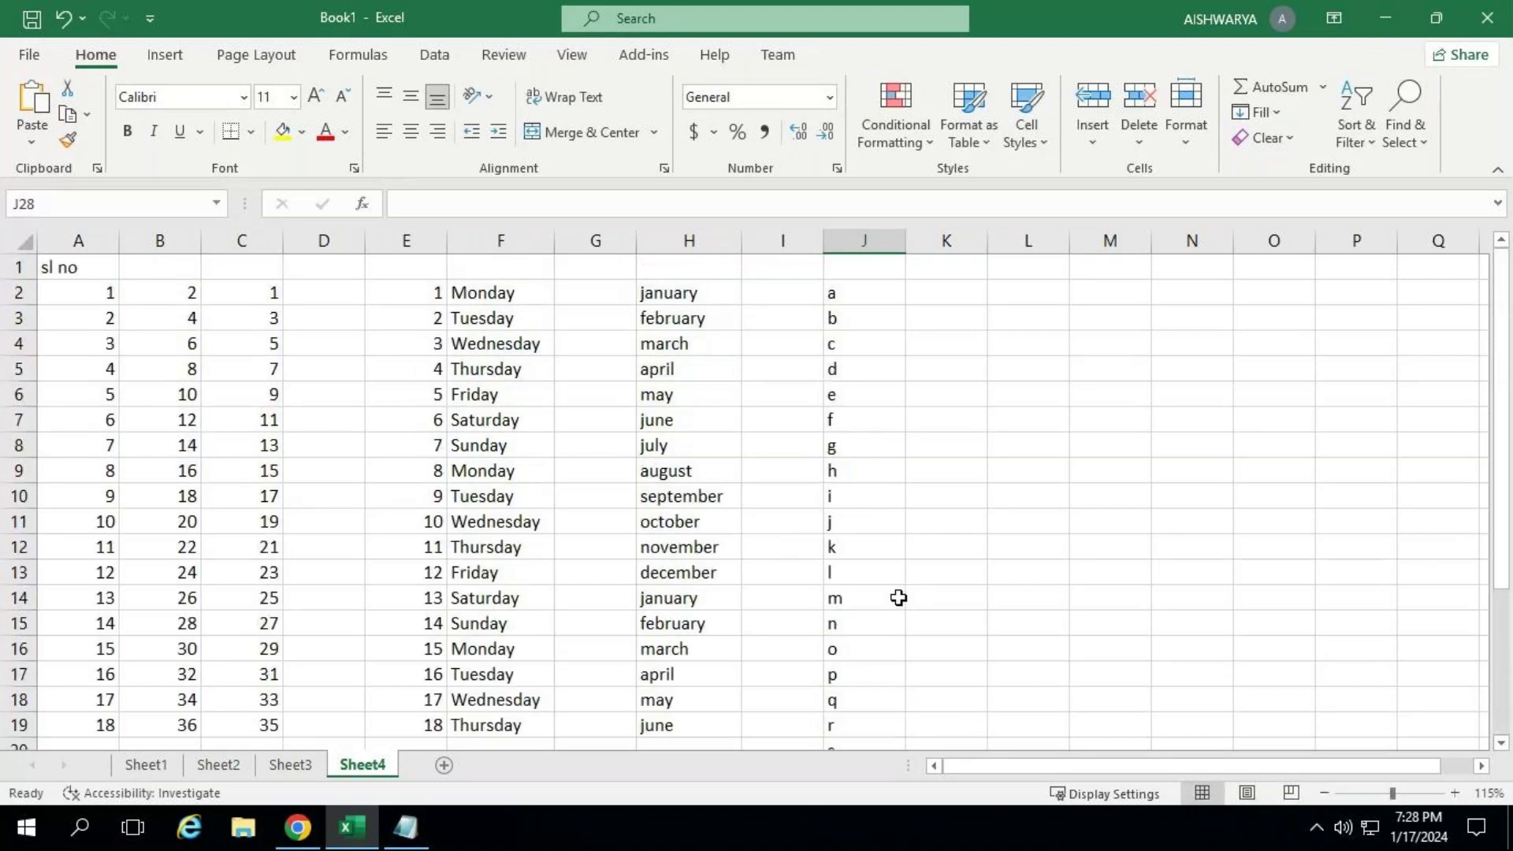
pyautogui.moveTo(875, 293); pyautogui.dragTo(906, 677)
pyautogui.scroll(-2, 874, 611)
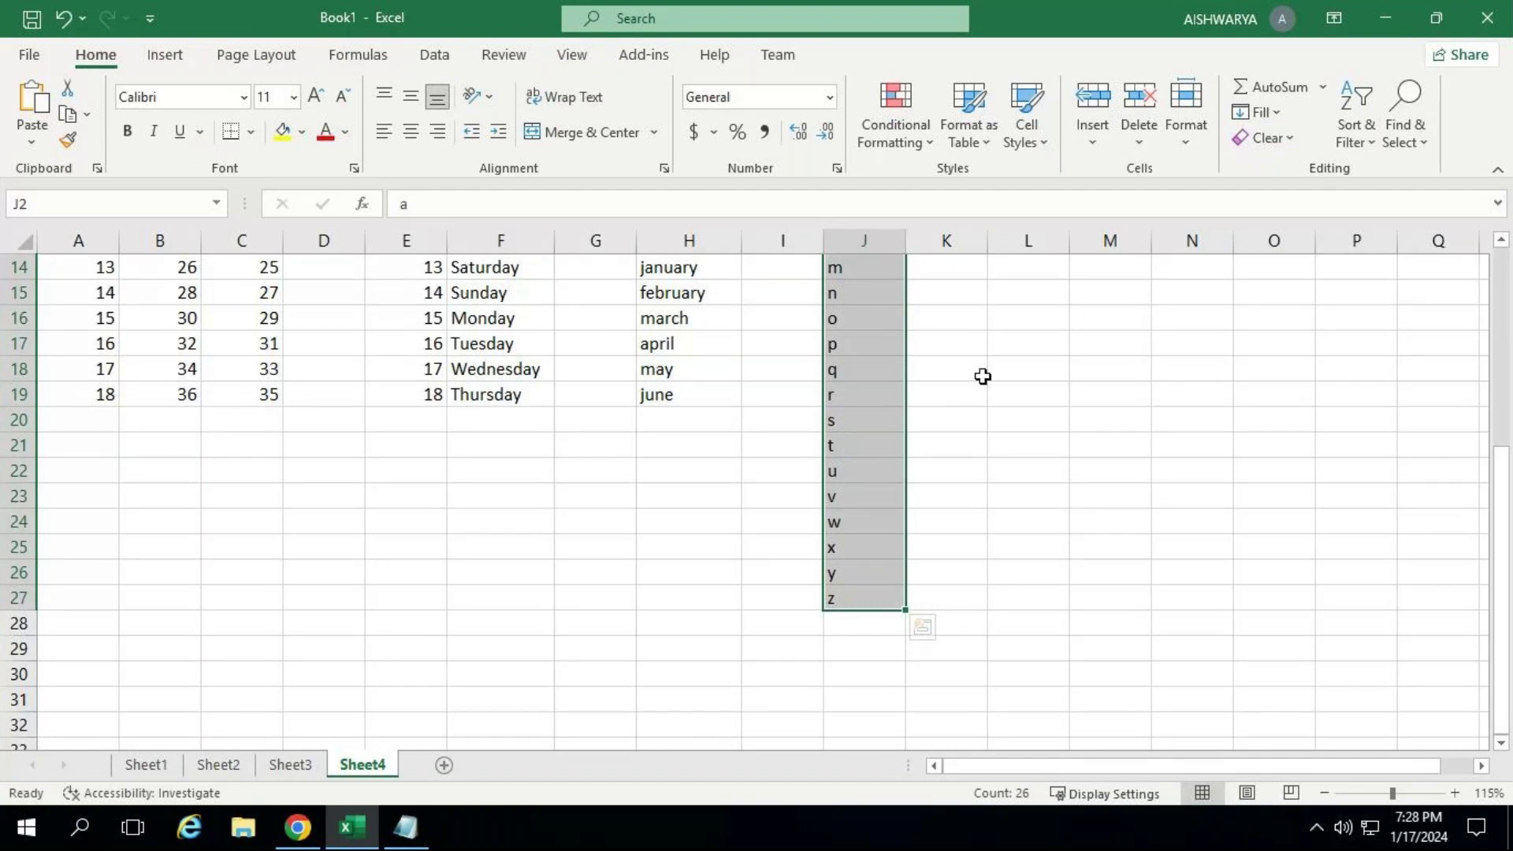
# Open the Custom Lists editor from the General section of the advanced Excel Options.
pyautogui.click(29, 55)
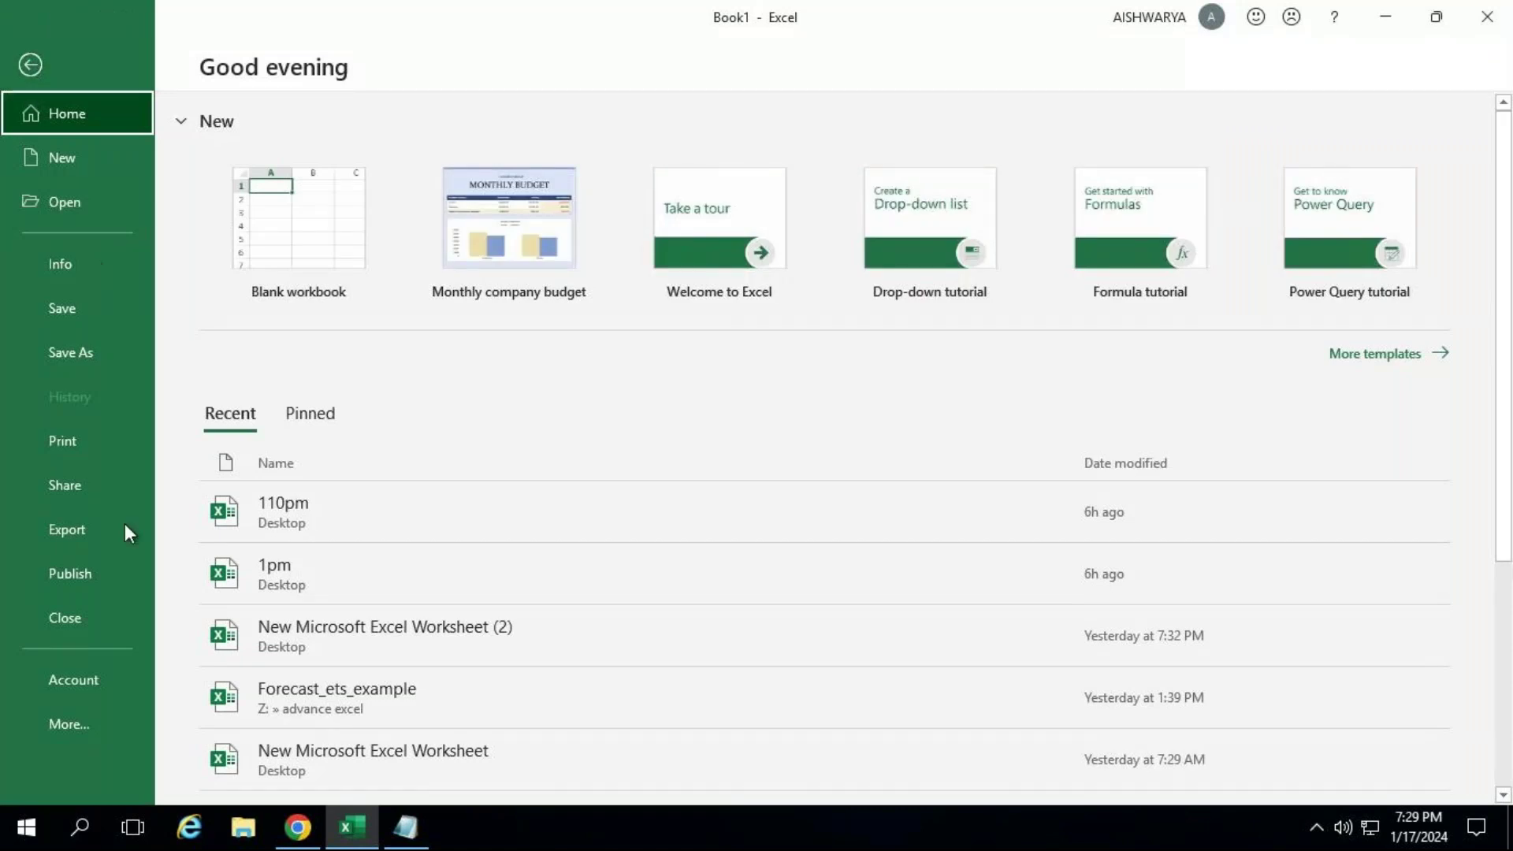
pyautogui.click(76, 722)
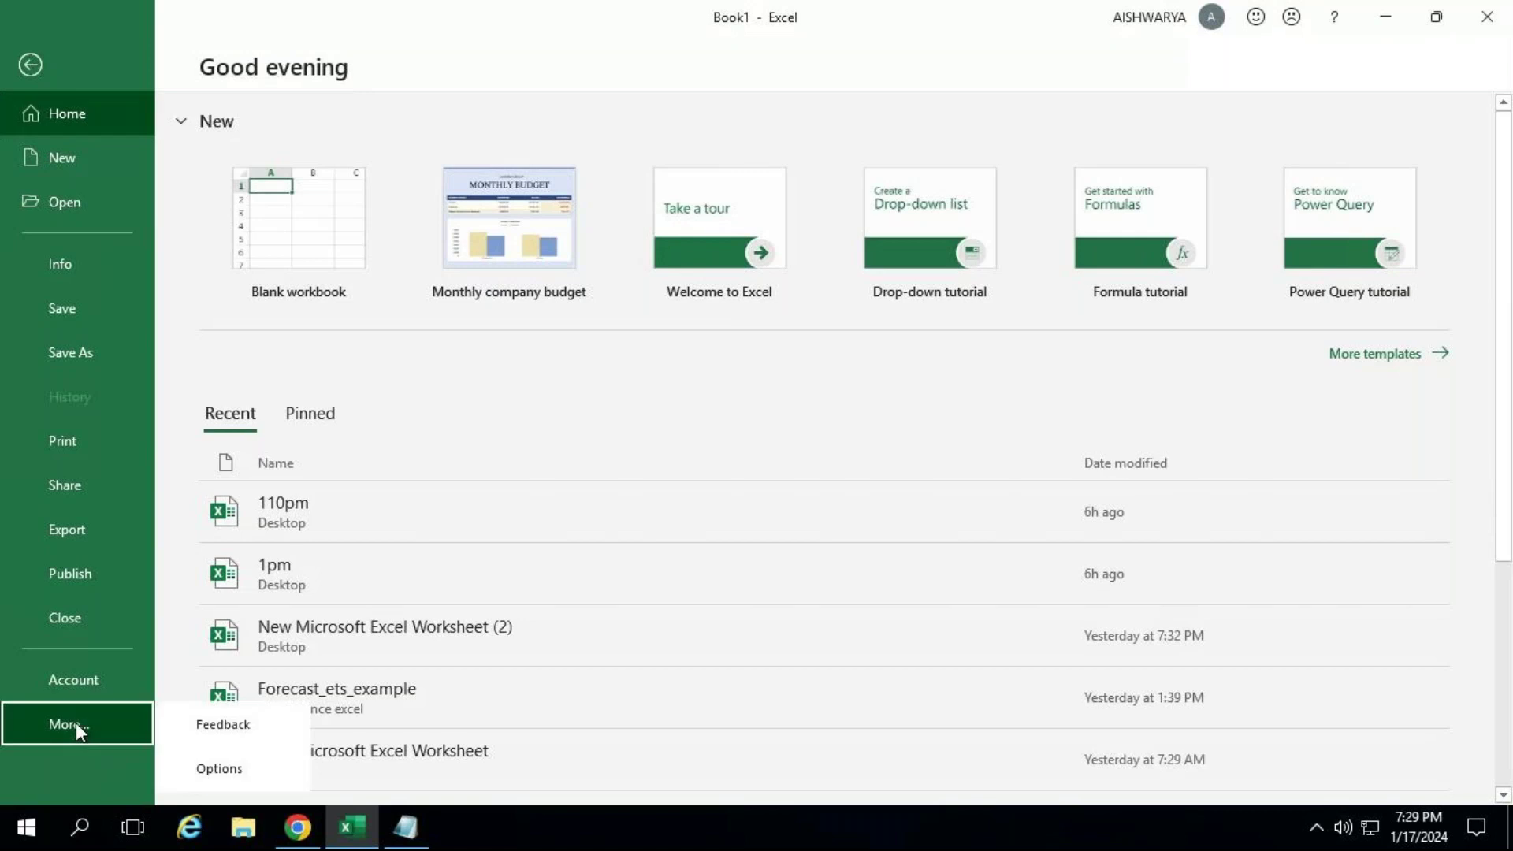
pyautogui.click(246, 771)
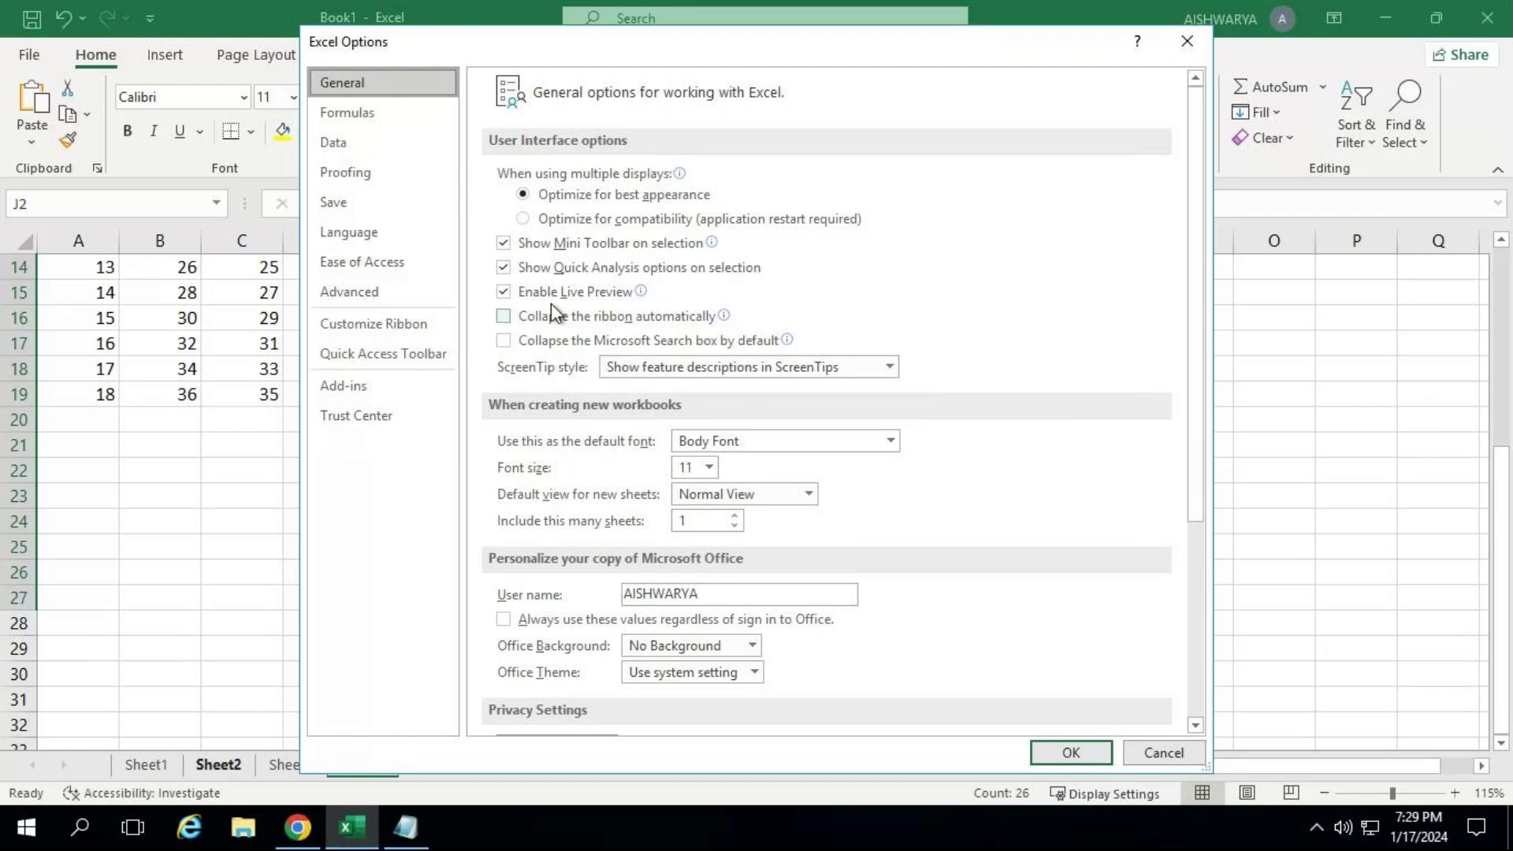
pyautogui.scroll(-5, 890, 542)
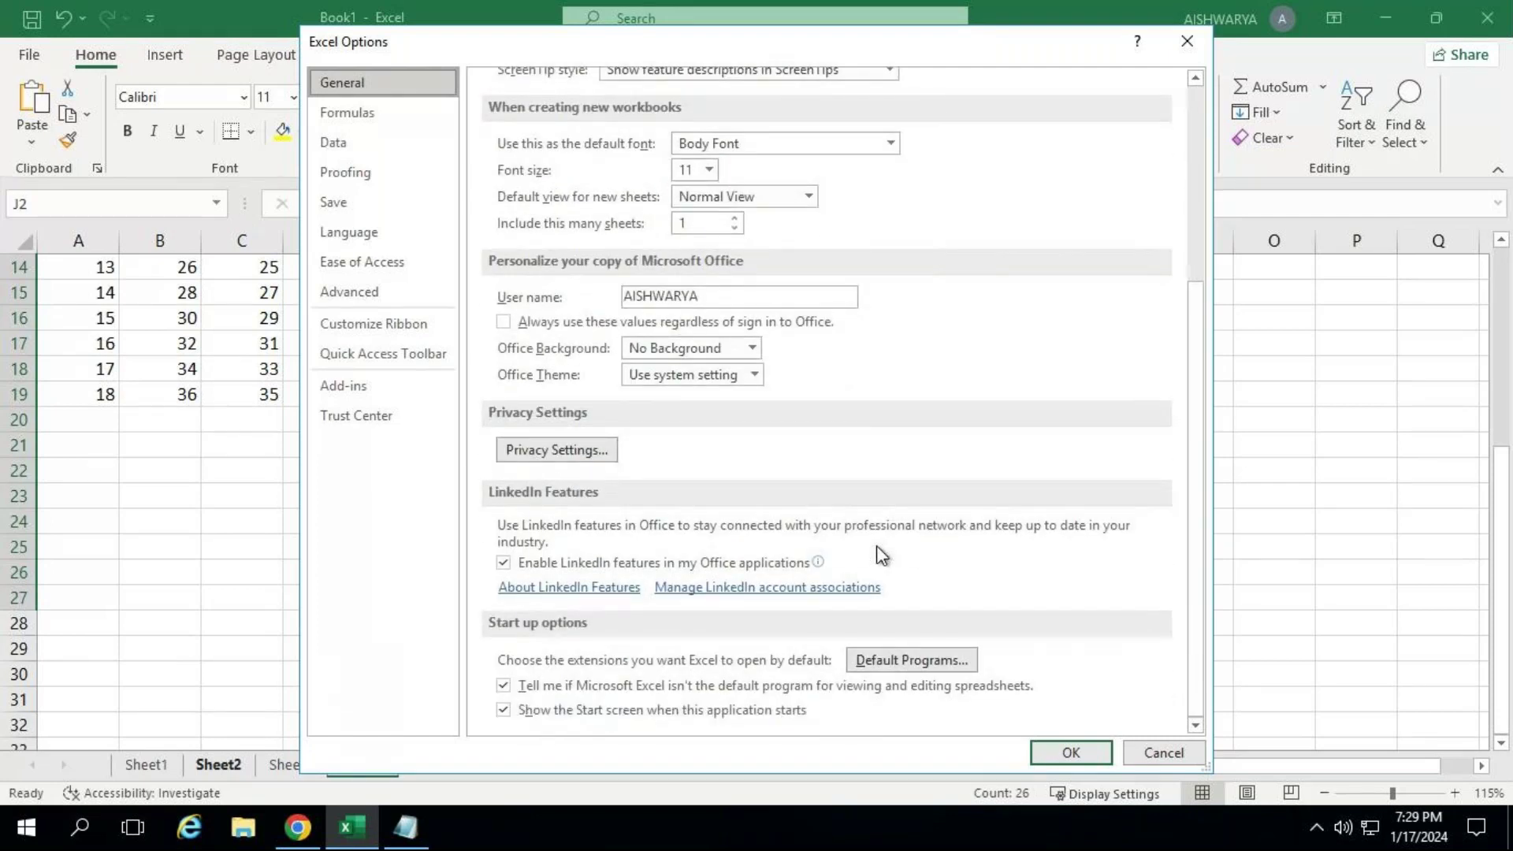
pyautogui.scroll(5, 876, 545)
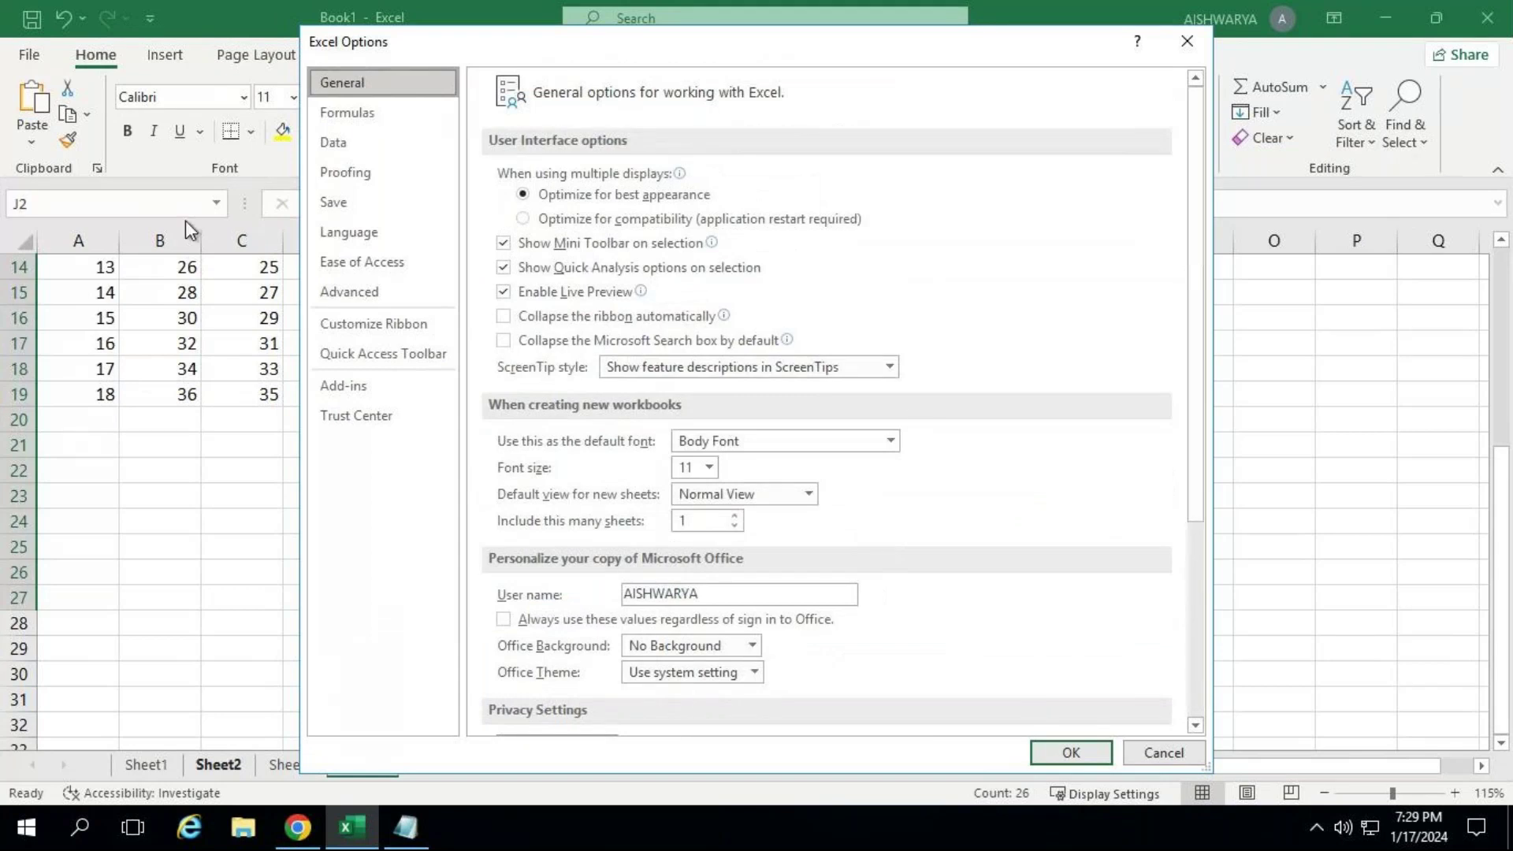
pyautogui.click(406, 296)
pyautogui.scroll(-2, 705, 568)
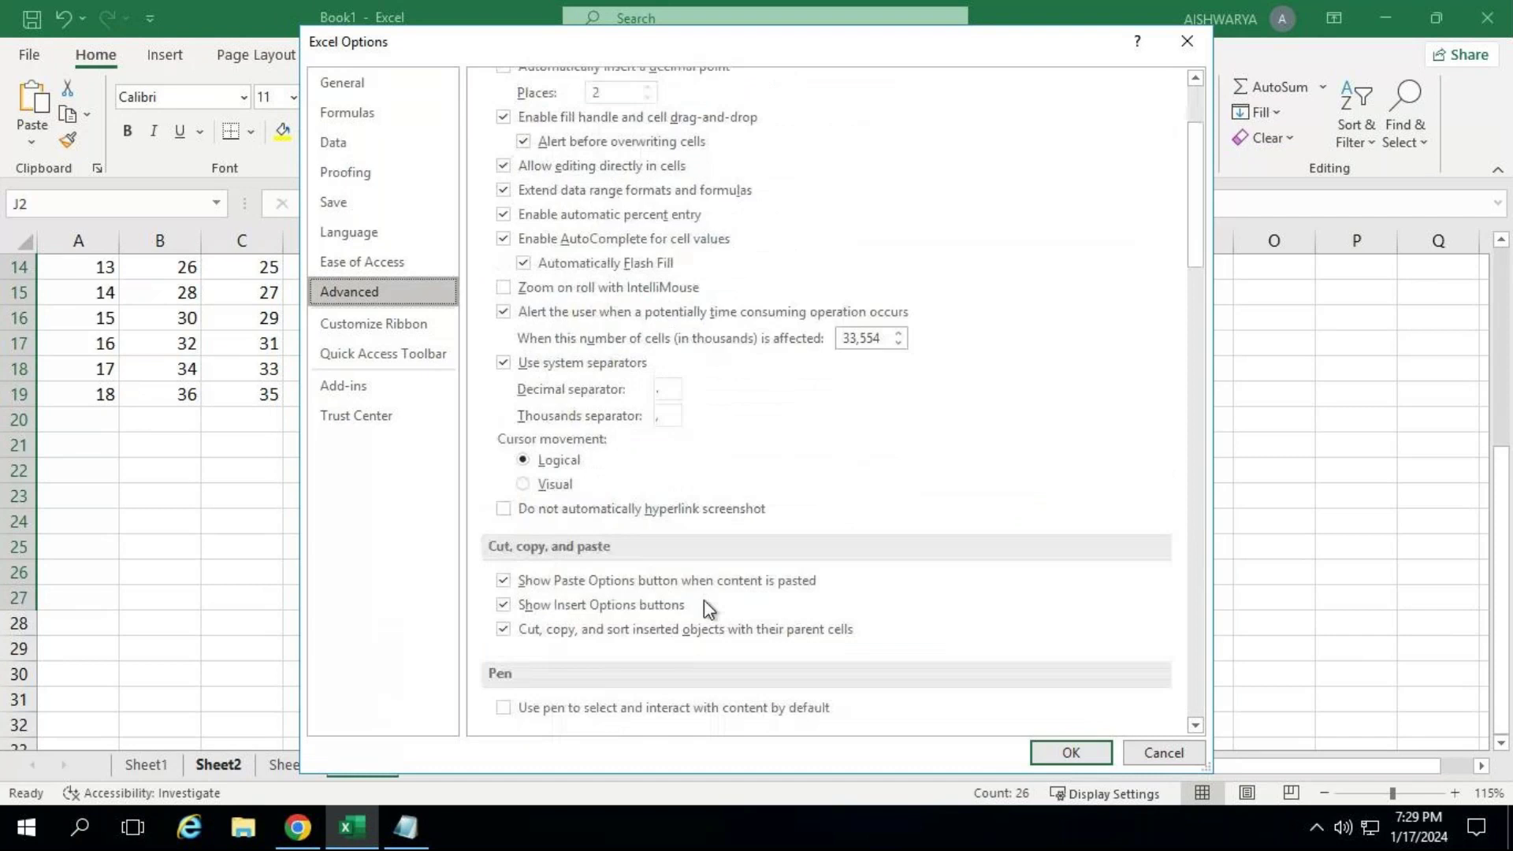
pyautogui.scroll(-8, 707, 594)
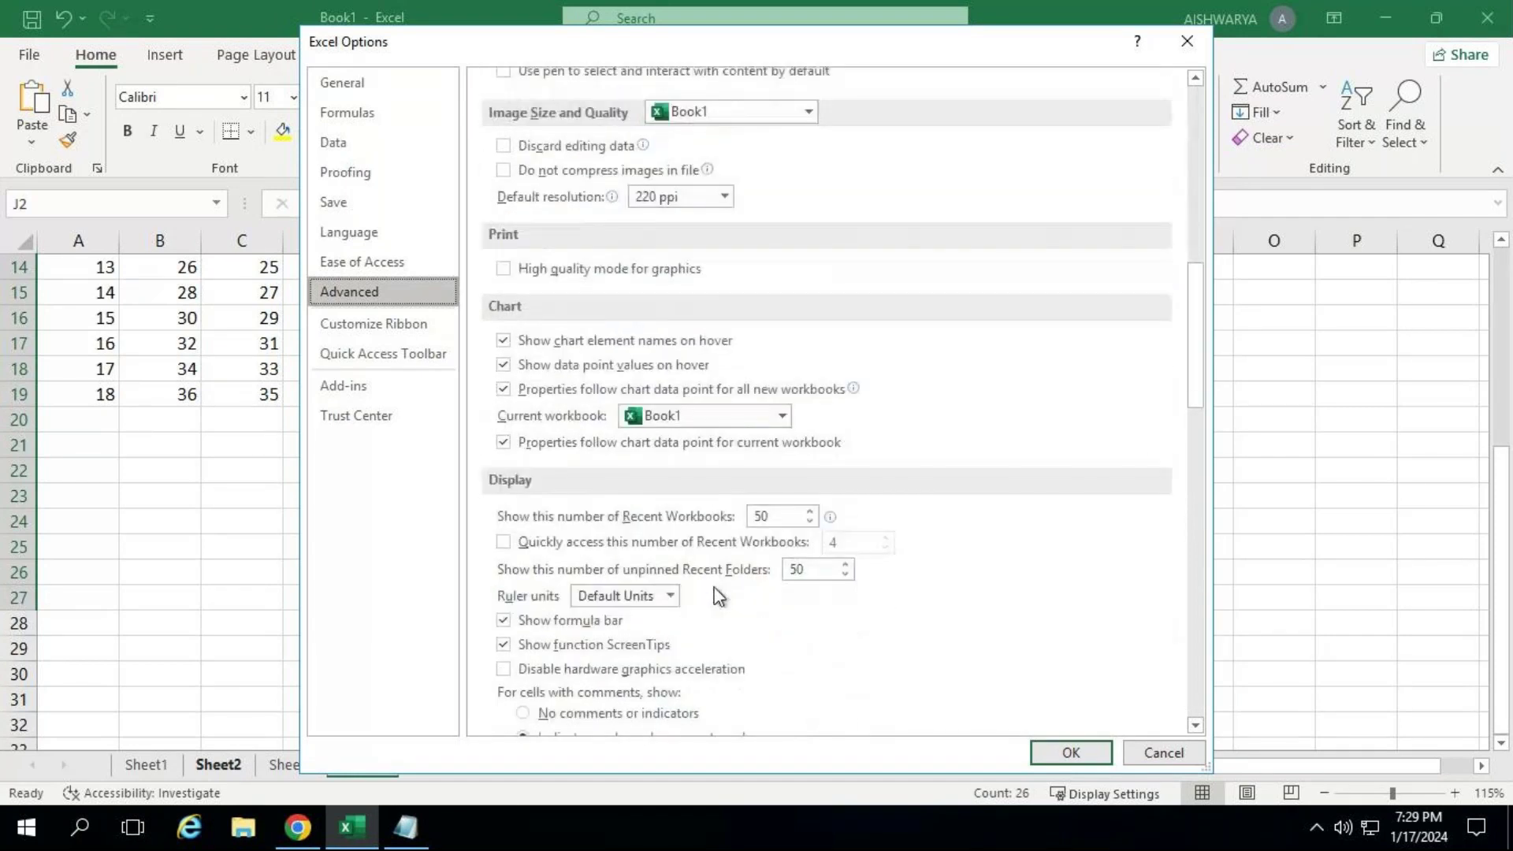
pyautogui.scroll(-10, 718, 586)
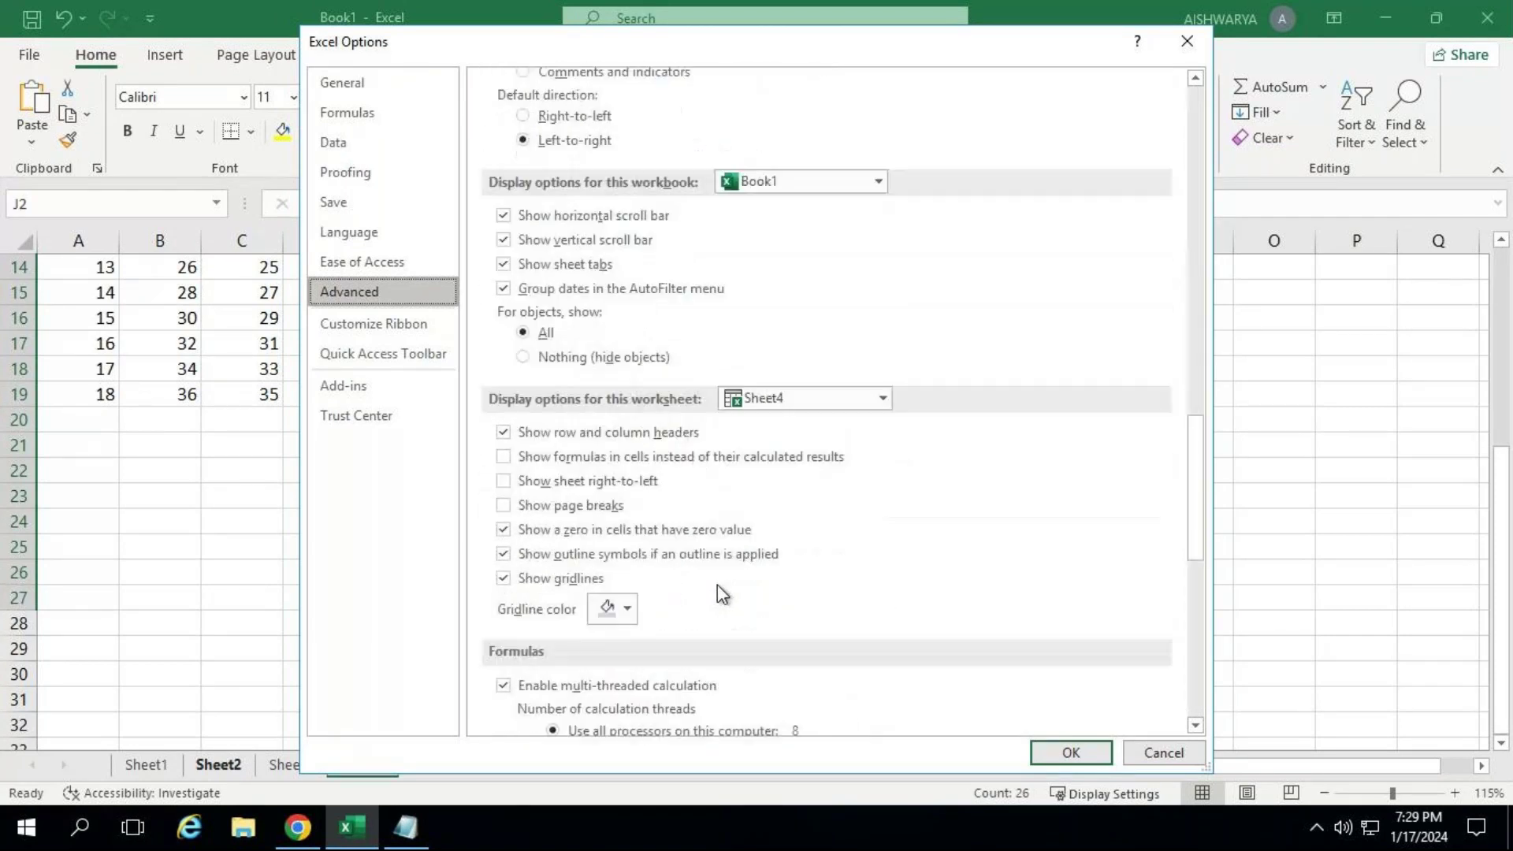
pyautogui.scroll(-2, 723, 586)
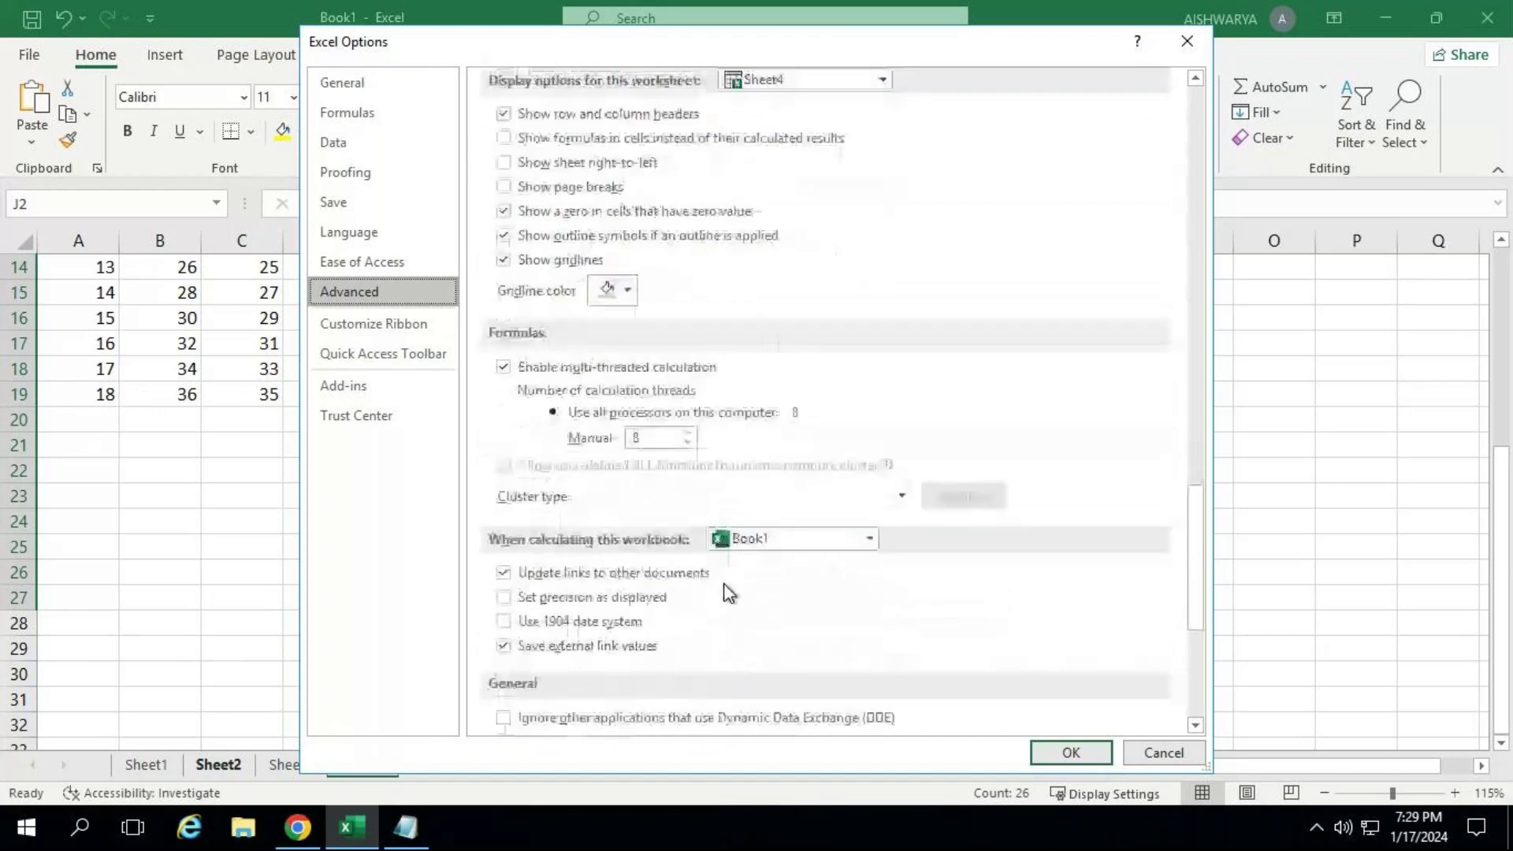
pyautogui.scroll(-3, 729, 592)
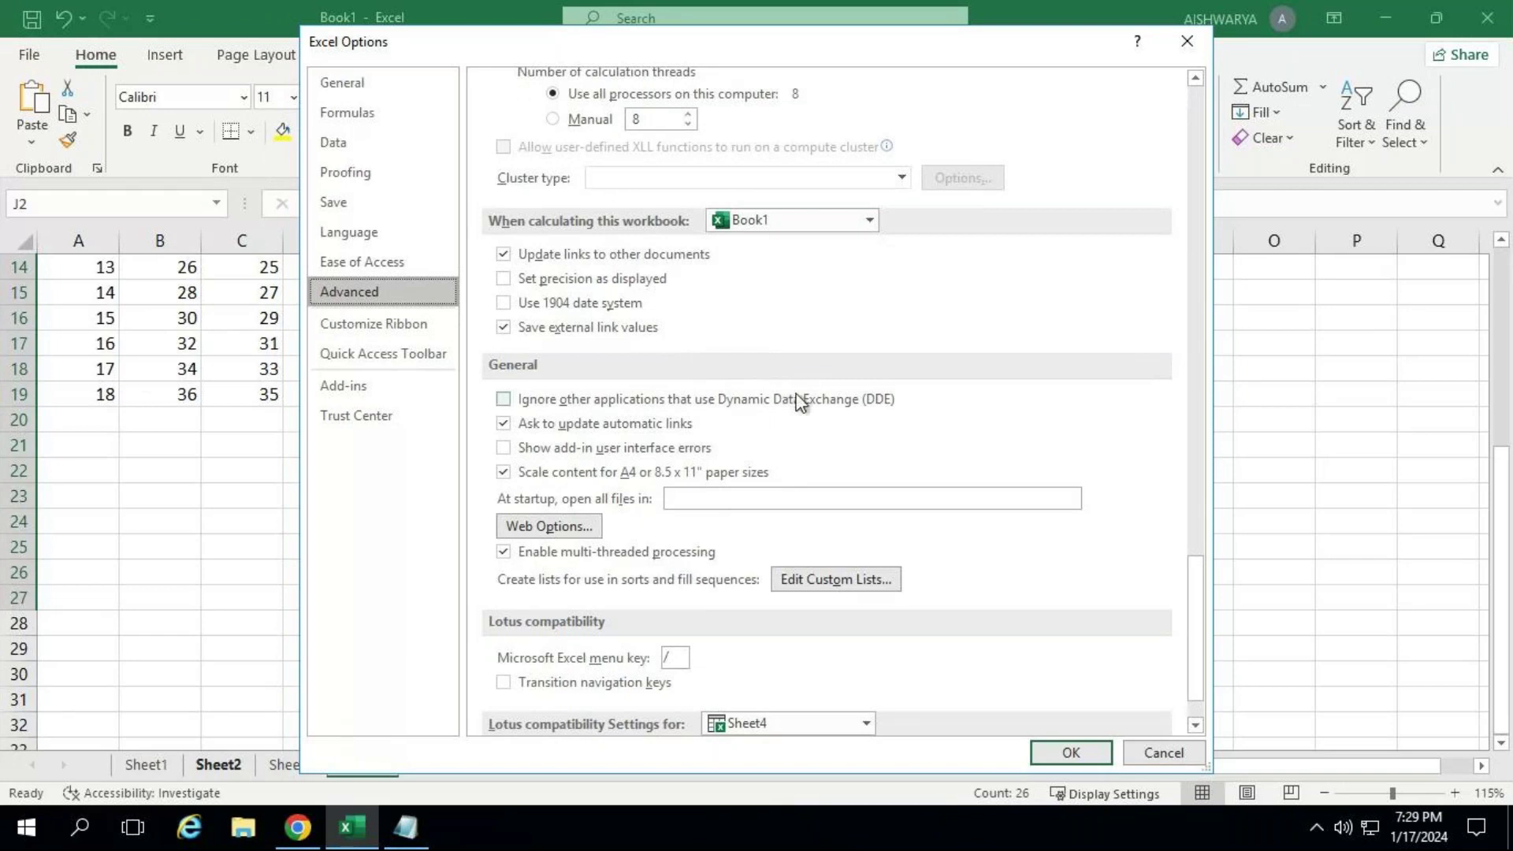
pyautogui.click(838, 581)
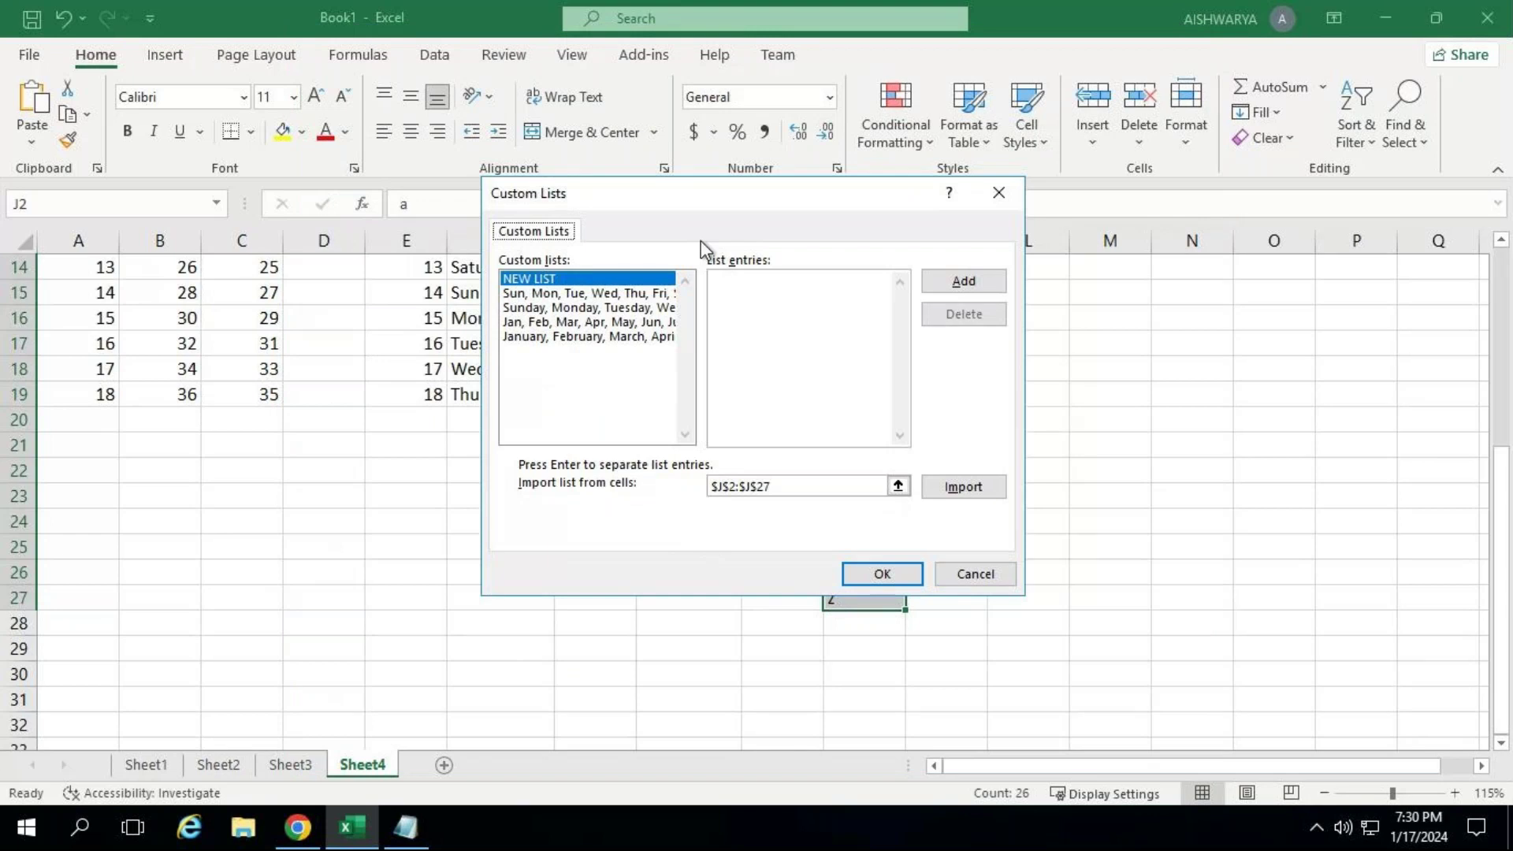
# Import the cells $J$2:$J$27 as a new custom list, add it, and accept the Excel Options.
pyautogui.moveTo(711, 201); pyautogui.dragTo(376, 230)
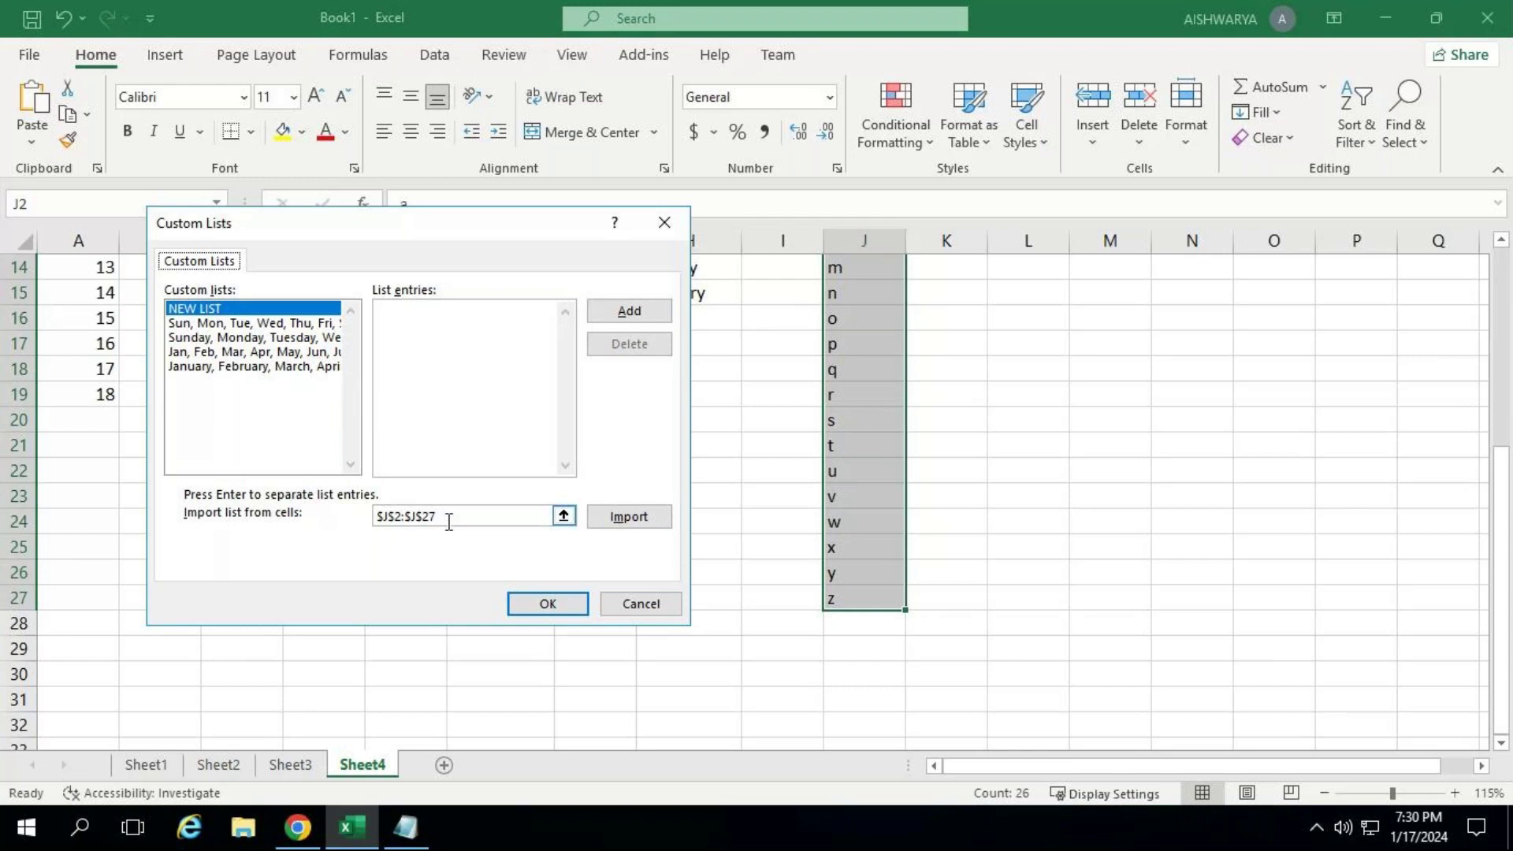
pyautogui.click(623, 520)
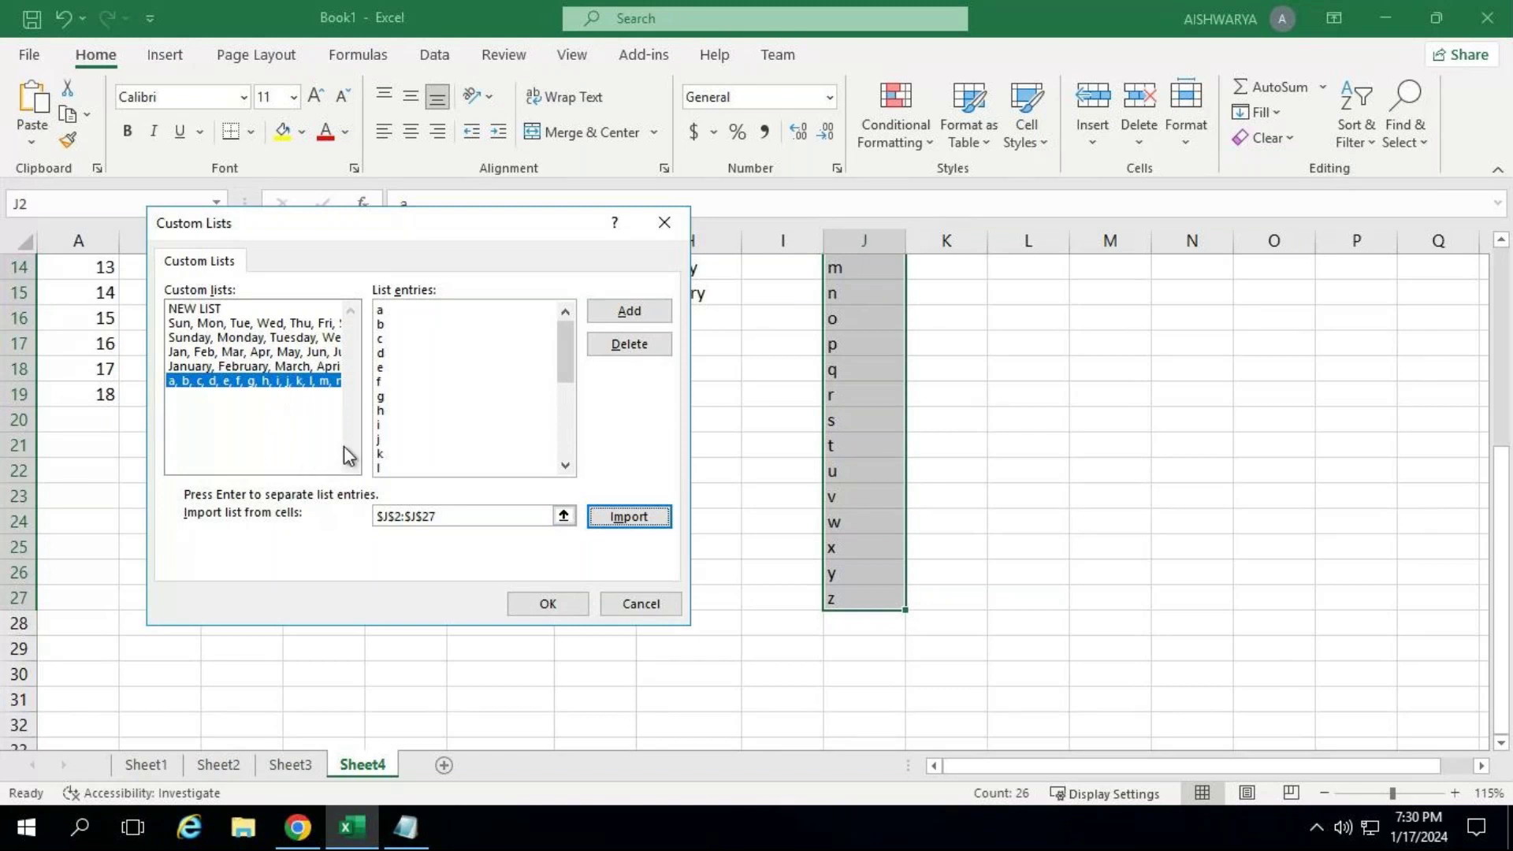
pyautogui.click(650, 310)
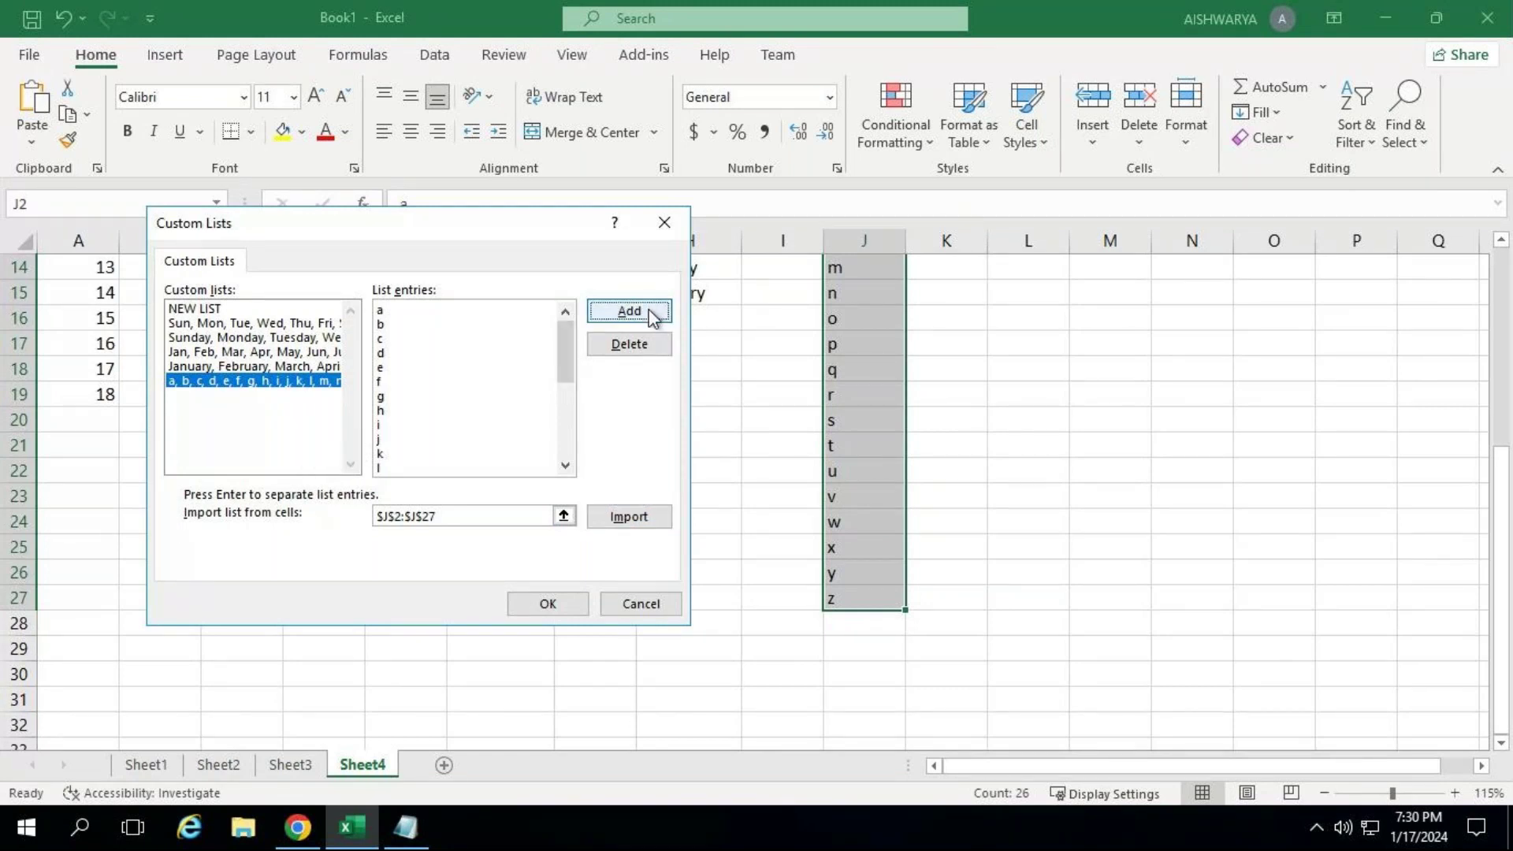
pyautogui.click(570, 602)
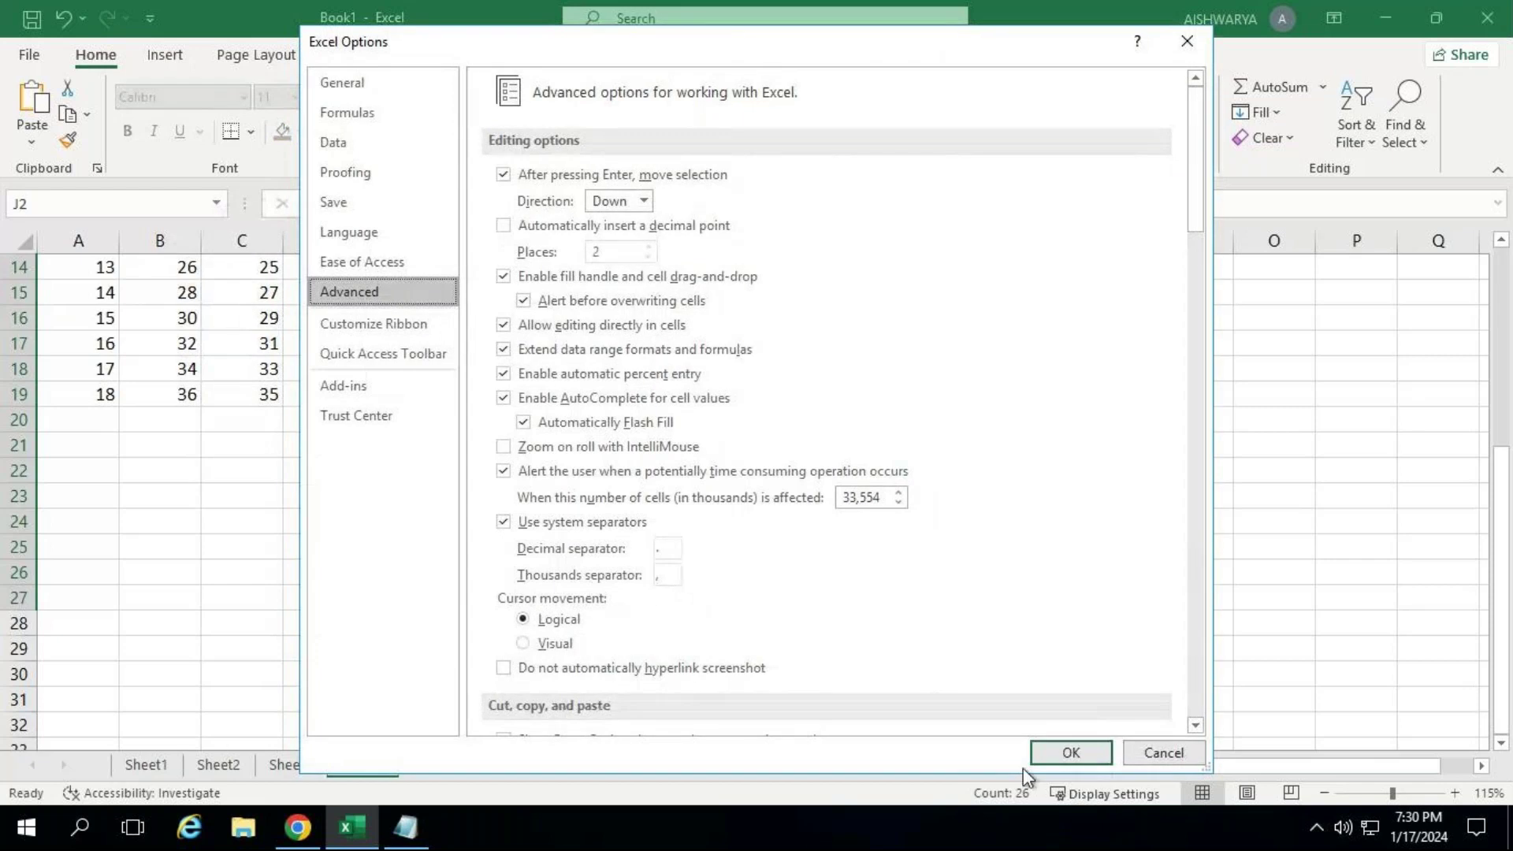
pyautogui.click(1064, 755)
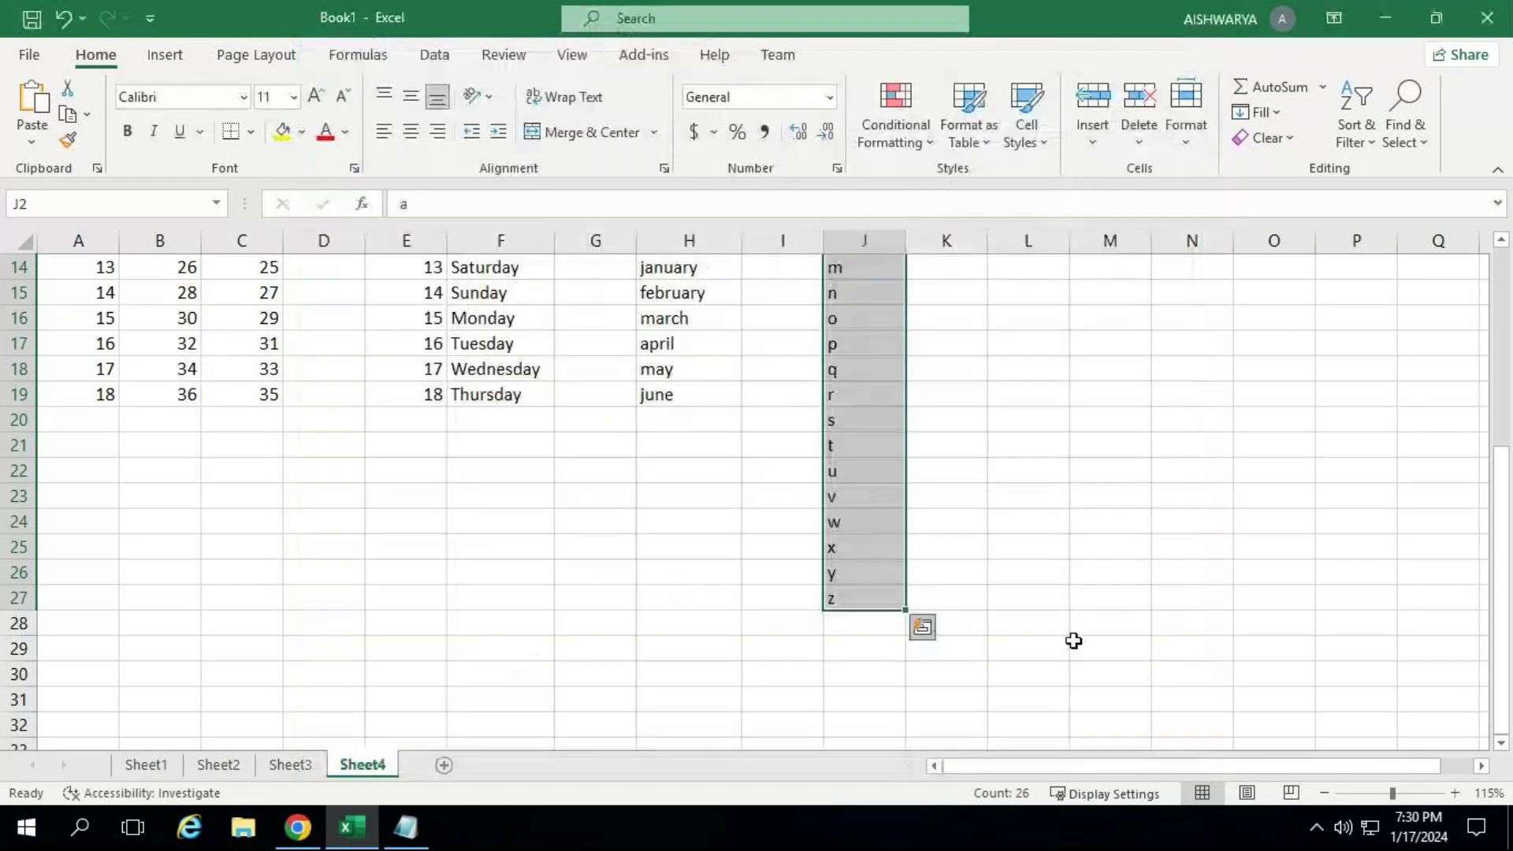
# Check the custom lists stored under the General section of the advanced Excel Options and close without changing them.
pyautogui.scroll(5, 1111, 669)
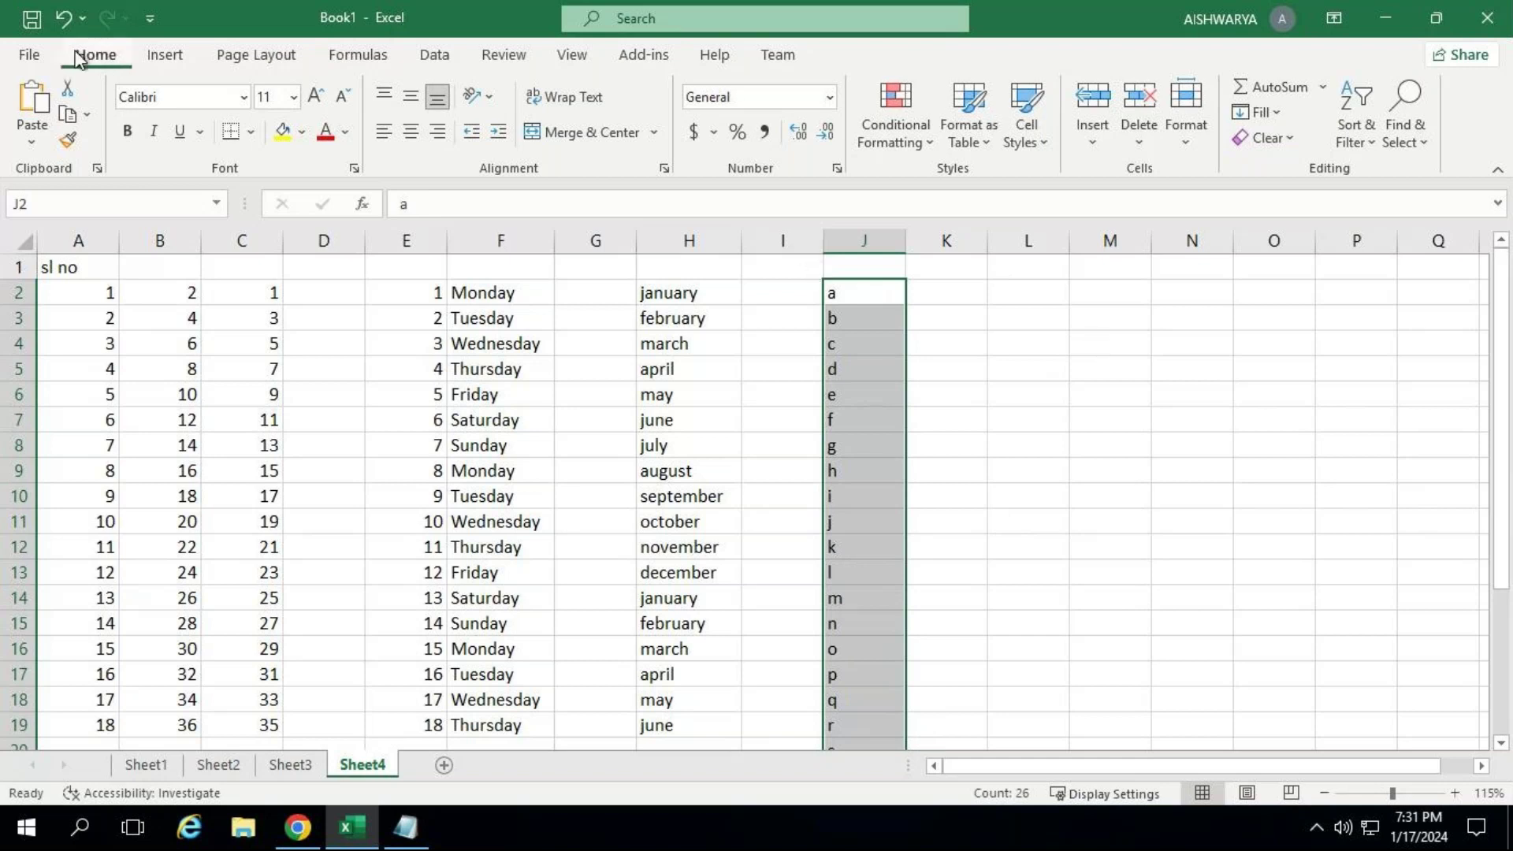
pyautogui.click(32, 55)
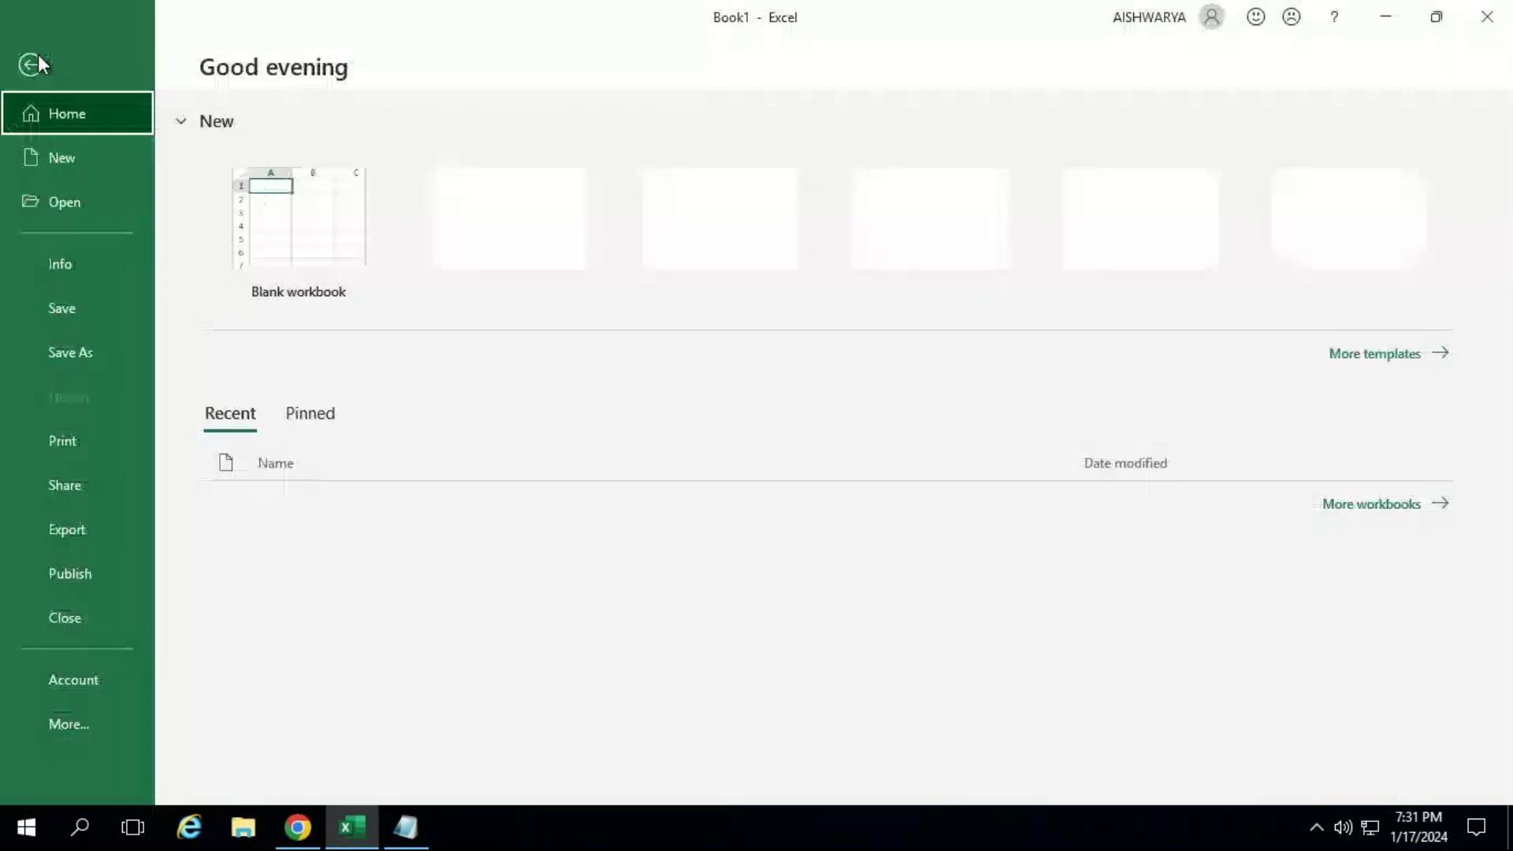
pyautogui.click(77, 723)
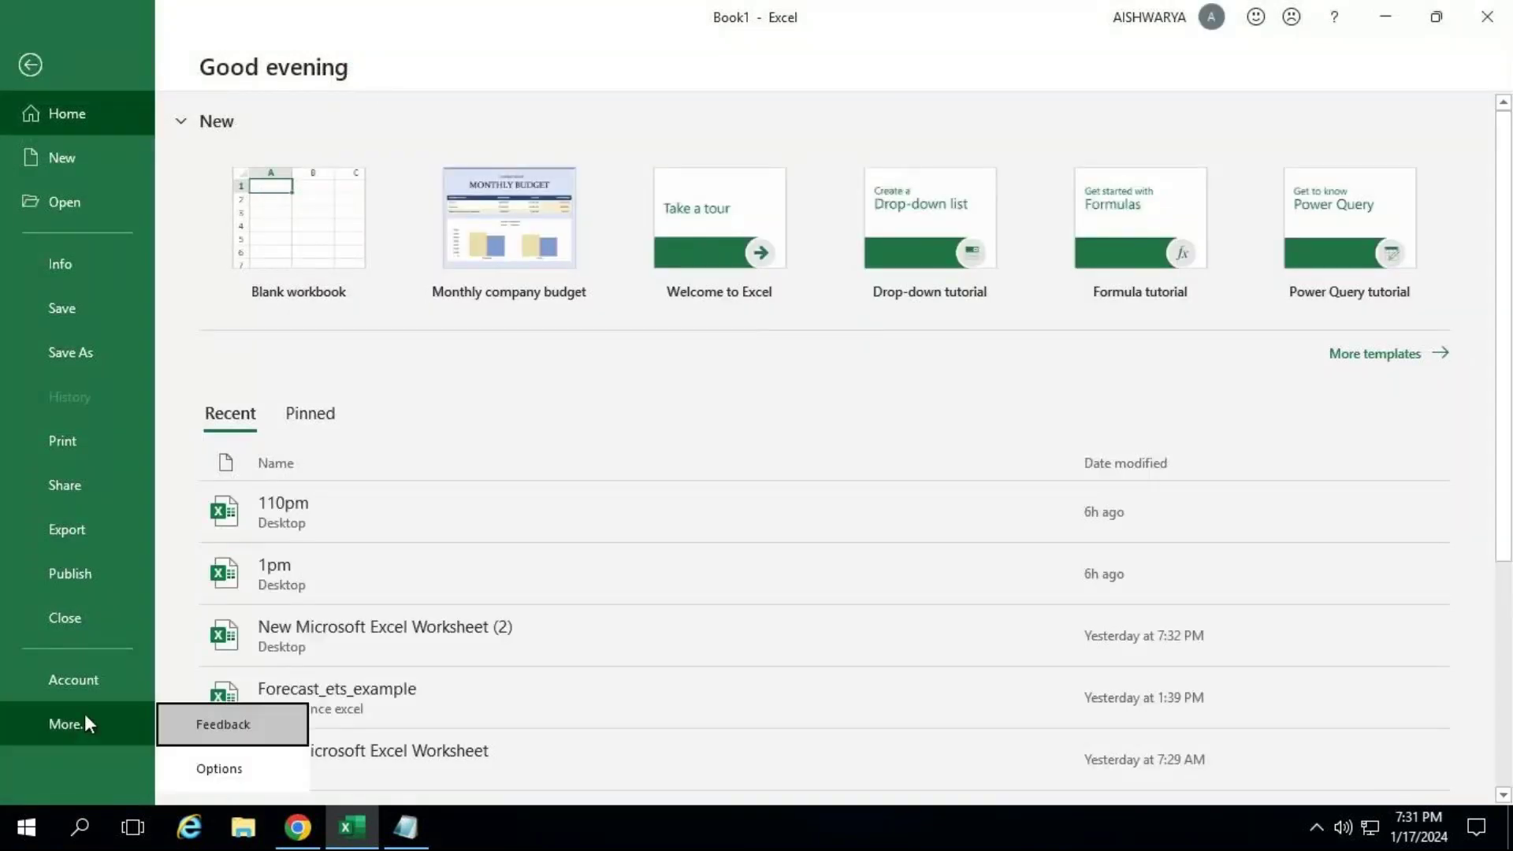
pyautogui.click(256, 773)
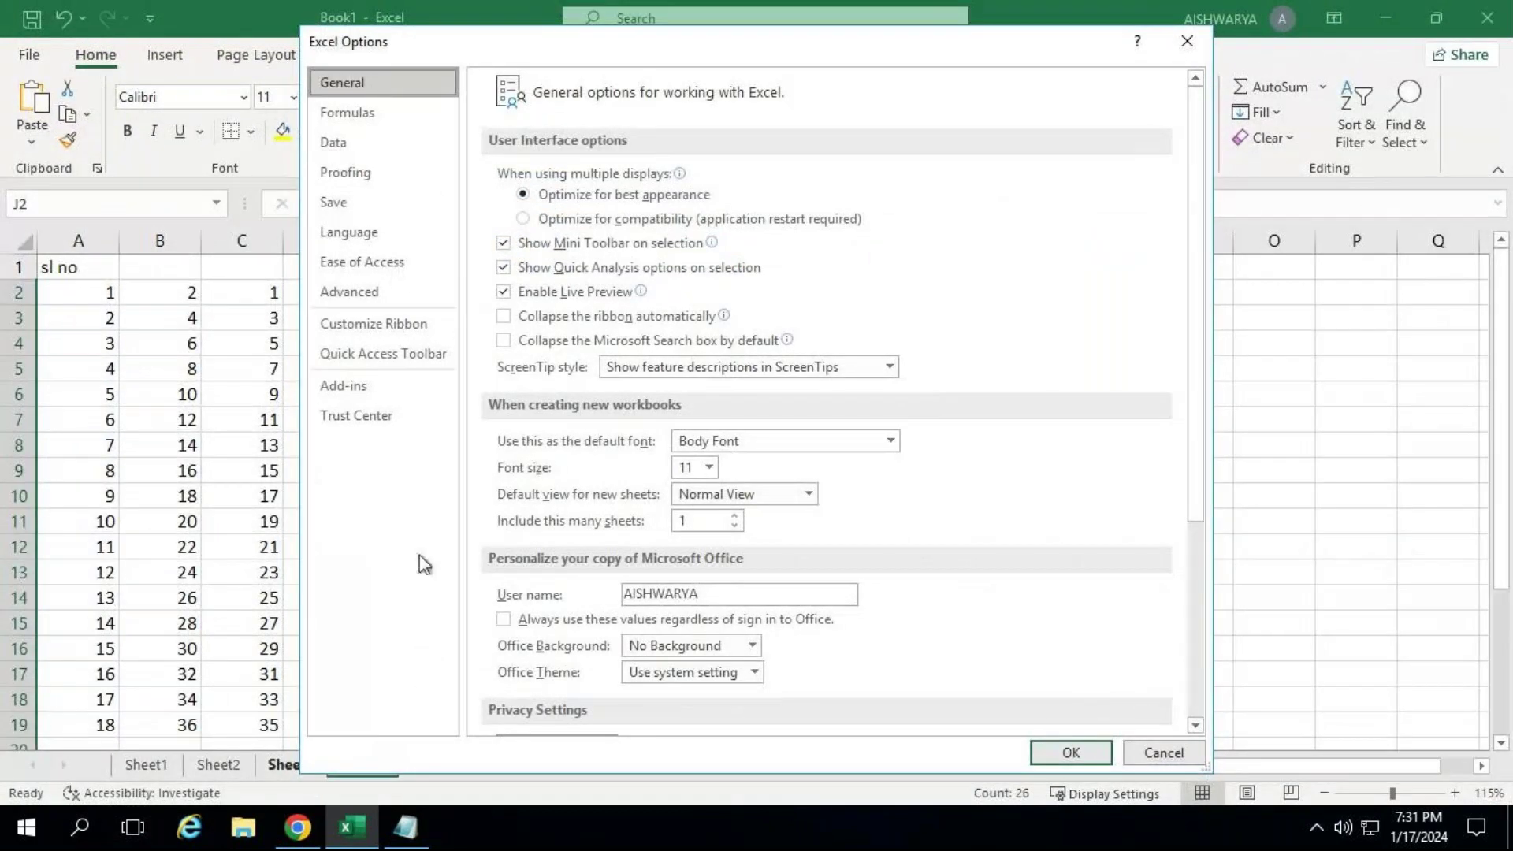
pyautogui.click(399, 294)
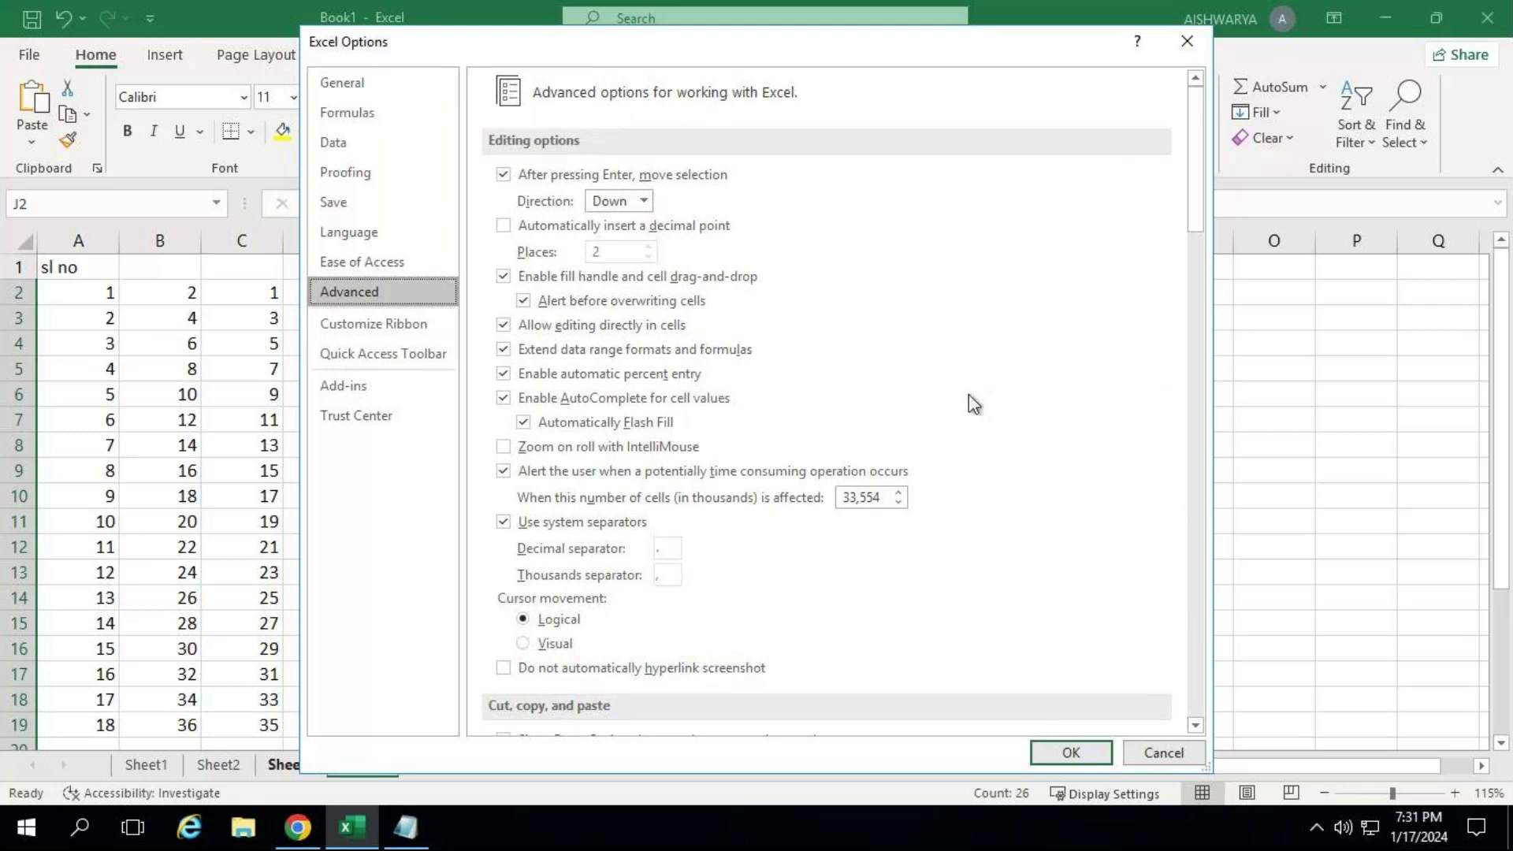
pyautogui.scroll(-7, 968, 394)
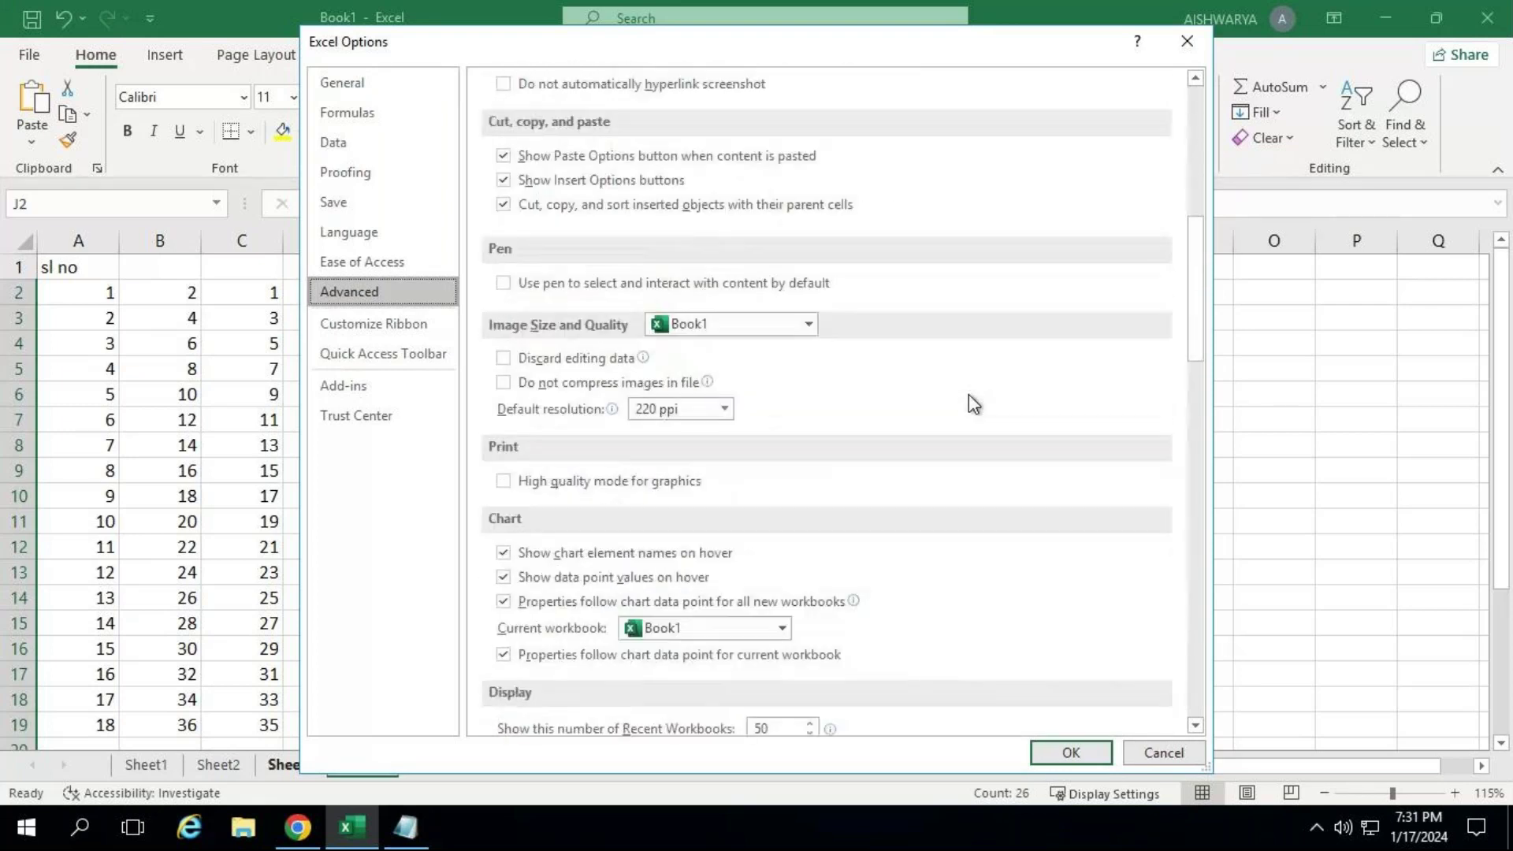
pyautogui.scroll(-1, 967, 394)
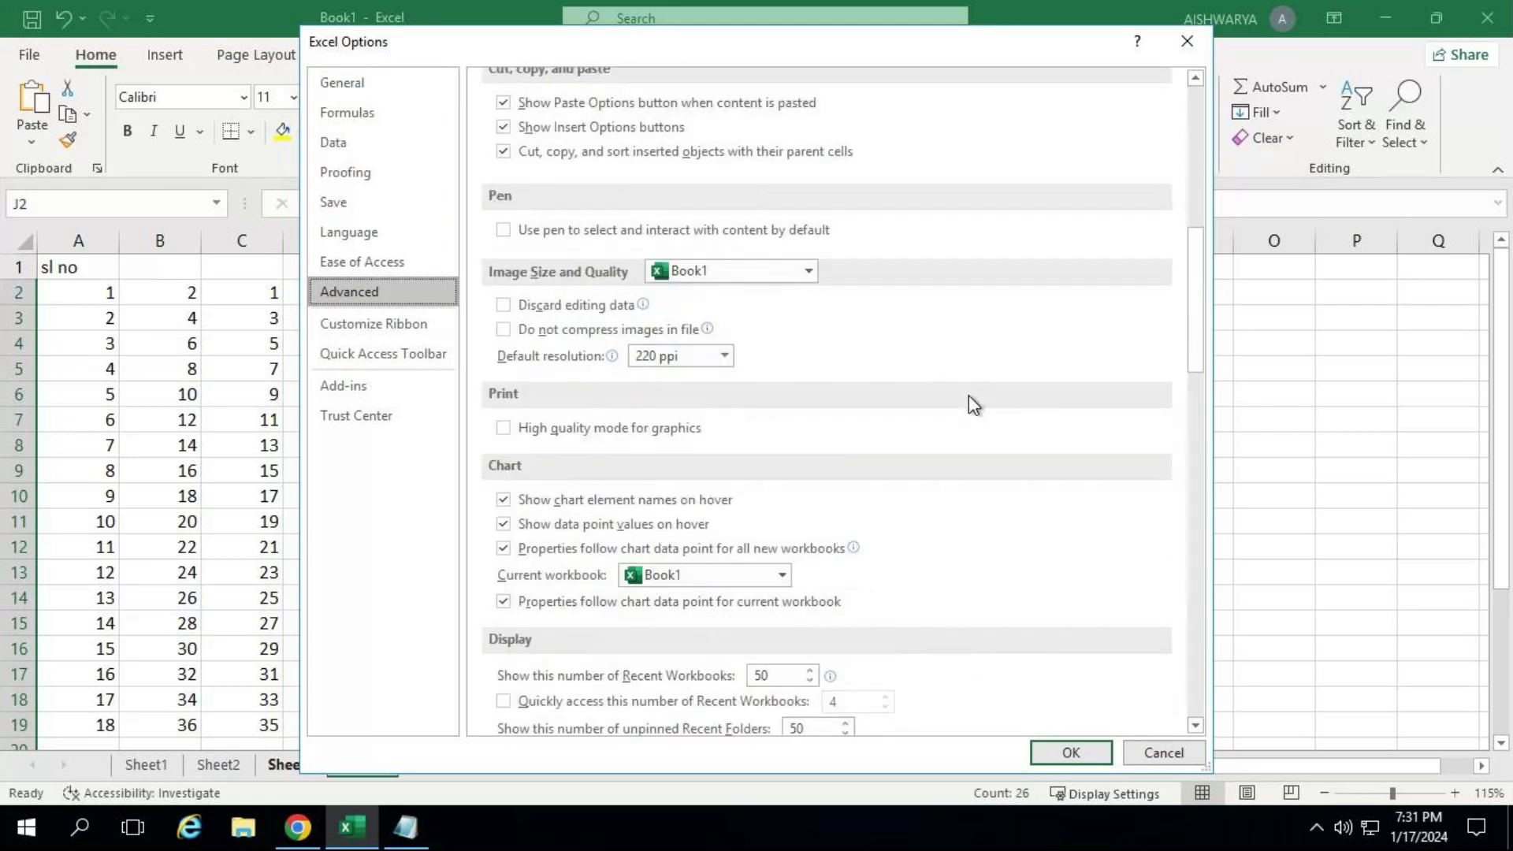
pyautogui.scroll(-1, 968, 395)
pyautogui.scroll(-1, 968, 410)
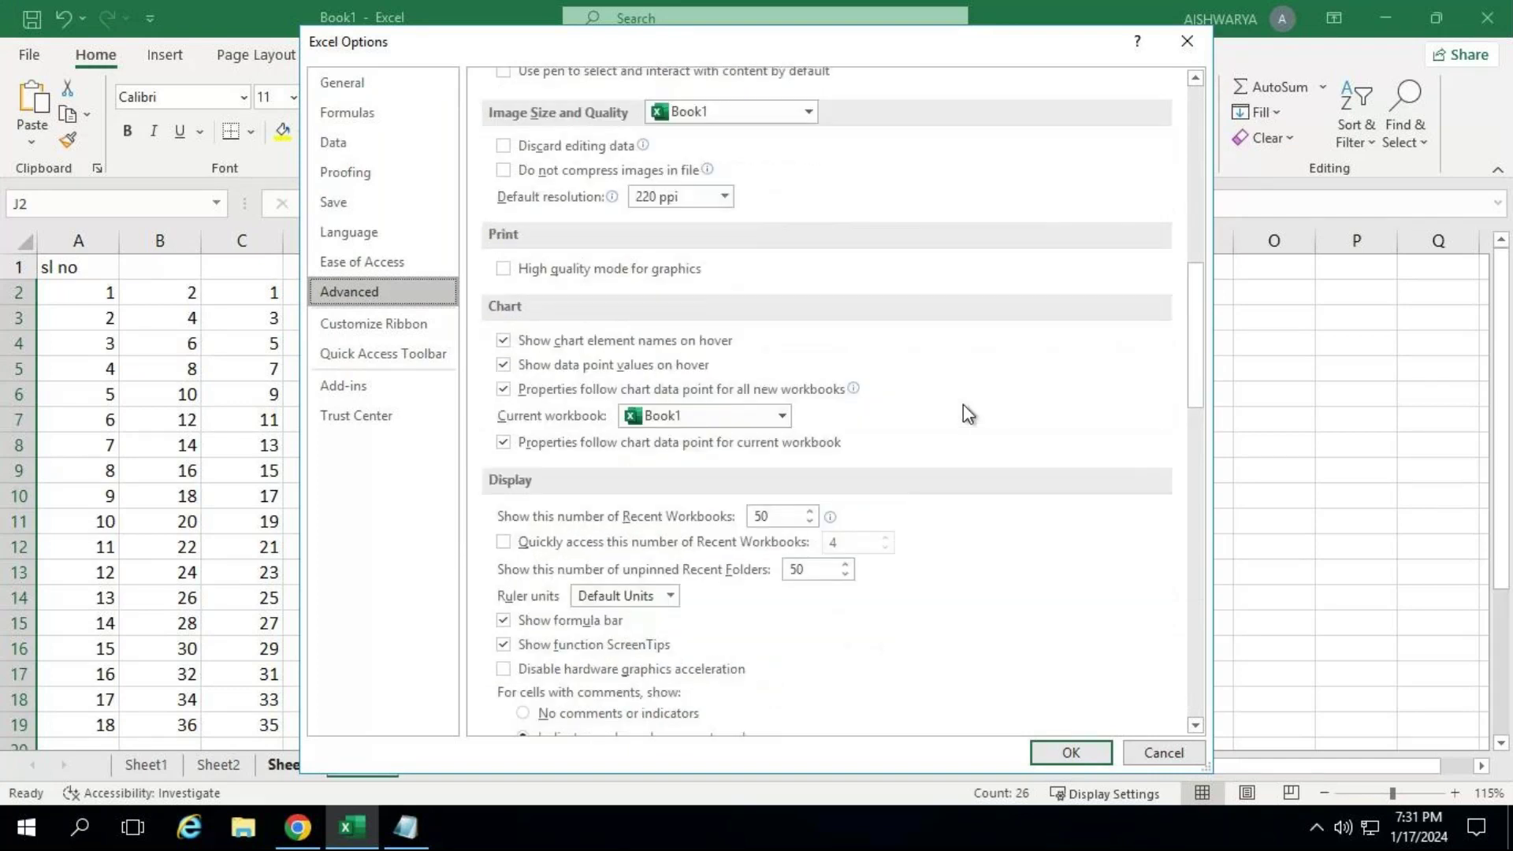
pyautogui.scroll(-10, 968, 410)
pyautogui.scroll(-11, 945, 428)
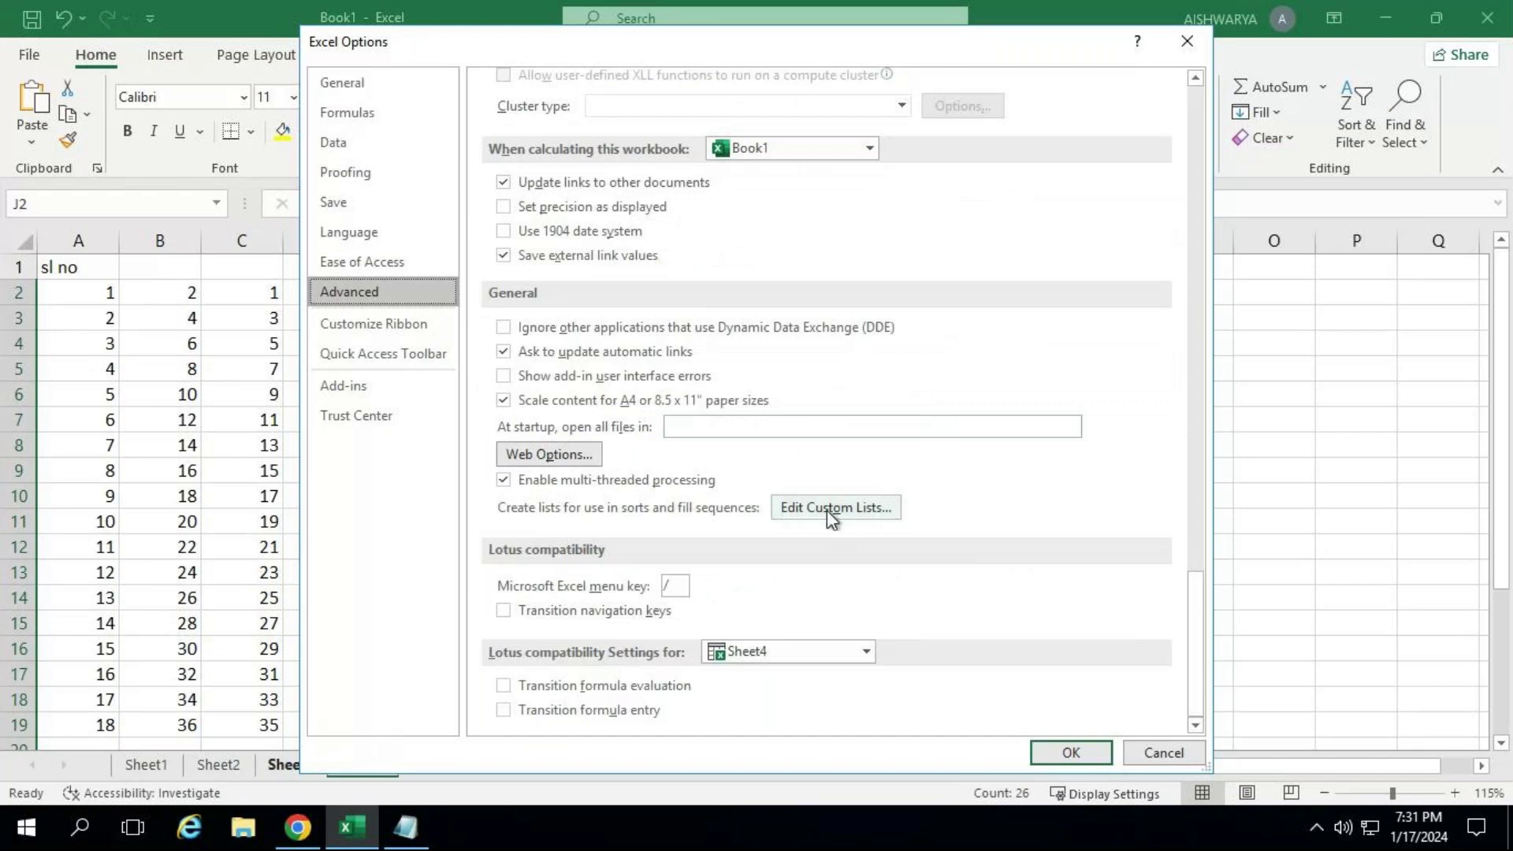
pyautogui.click(829, 511)
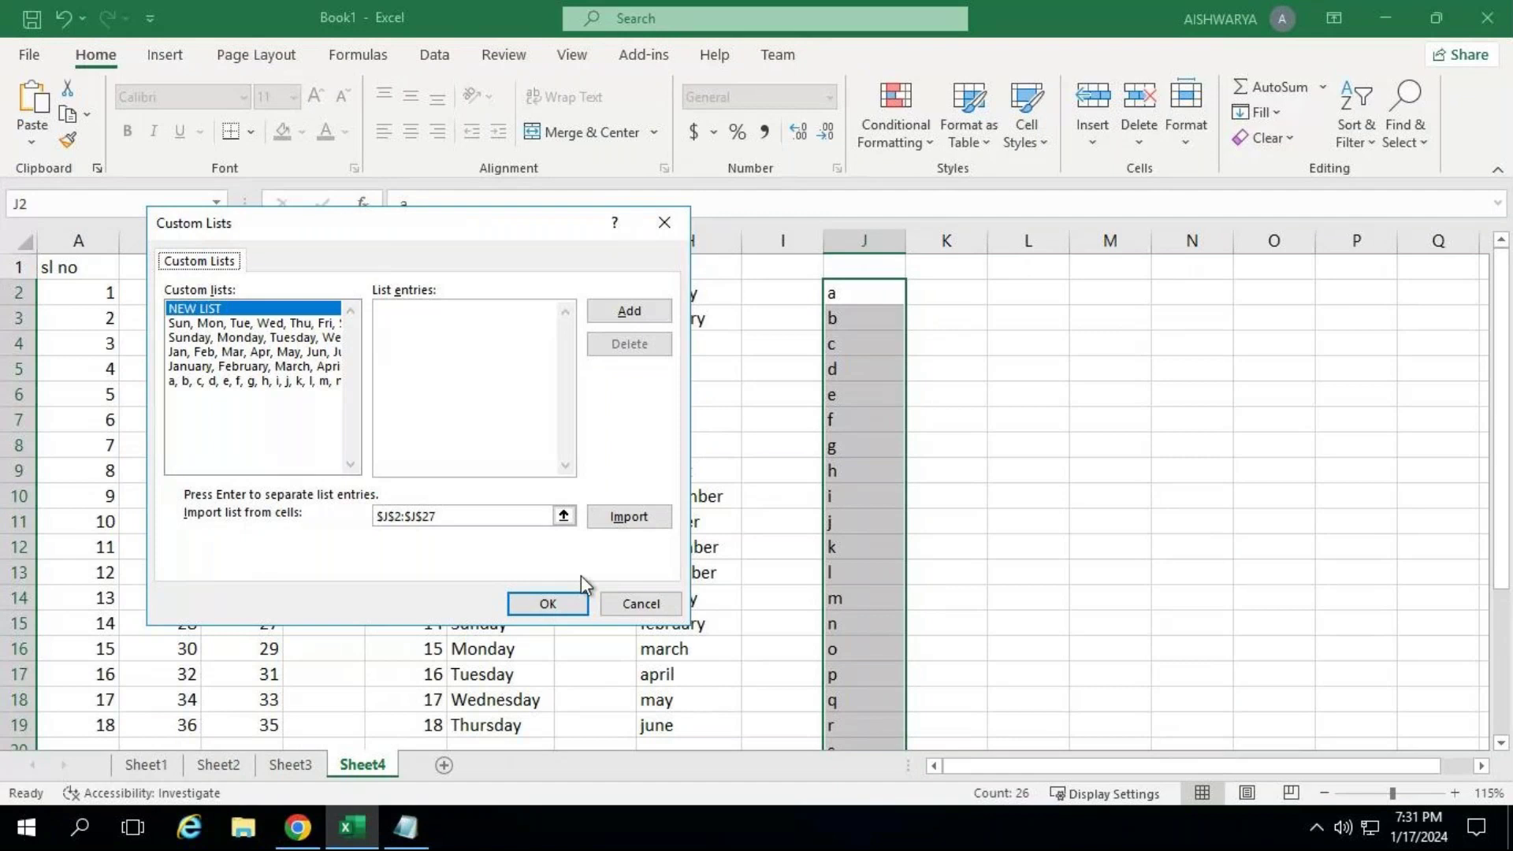
pyautogui.click(642, 603)
pyautogui.click(1150, 752)
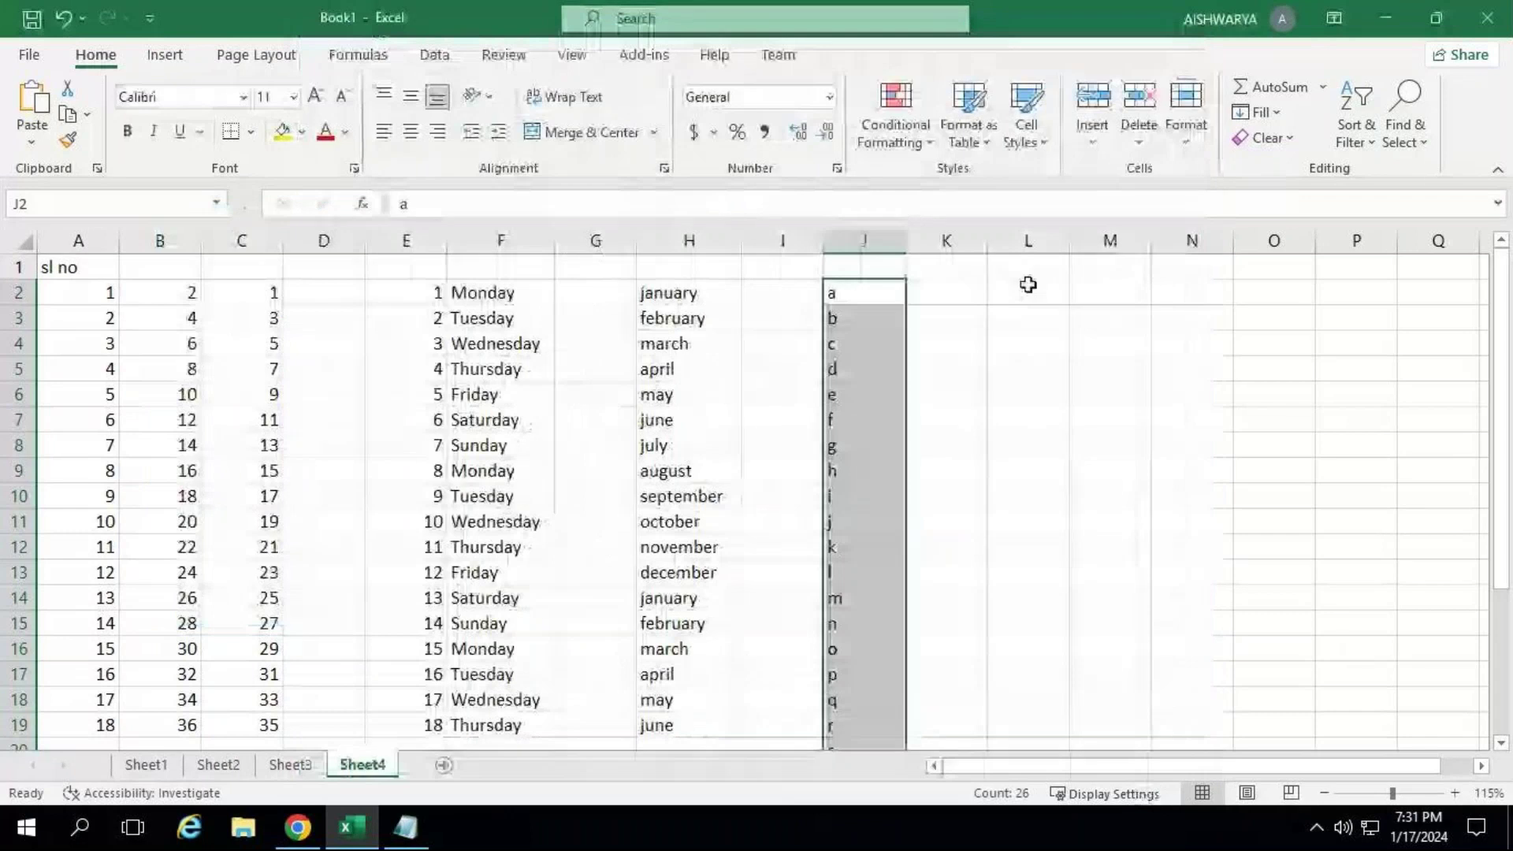
# Enter a in cell L2 and b in cell L3, and AutoFill the alphabet series down to L17.
pyautogui.click(1031, 293)
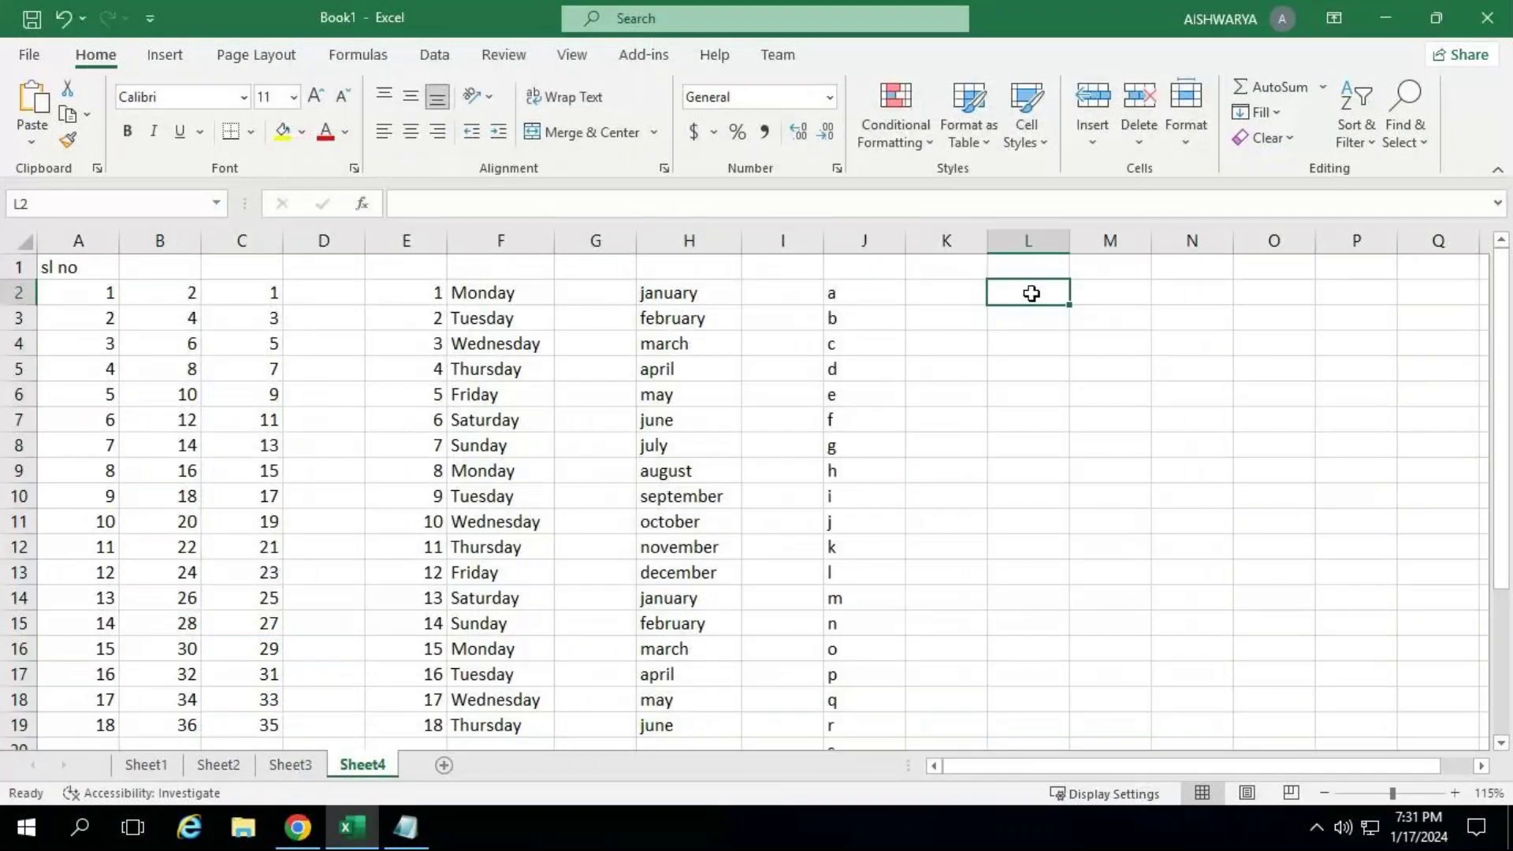
pyautogui.write('a')
pyautogui.press('Return')
pyautogui.write('b')
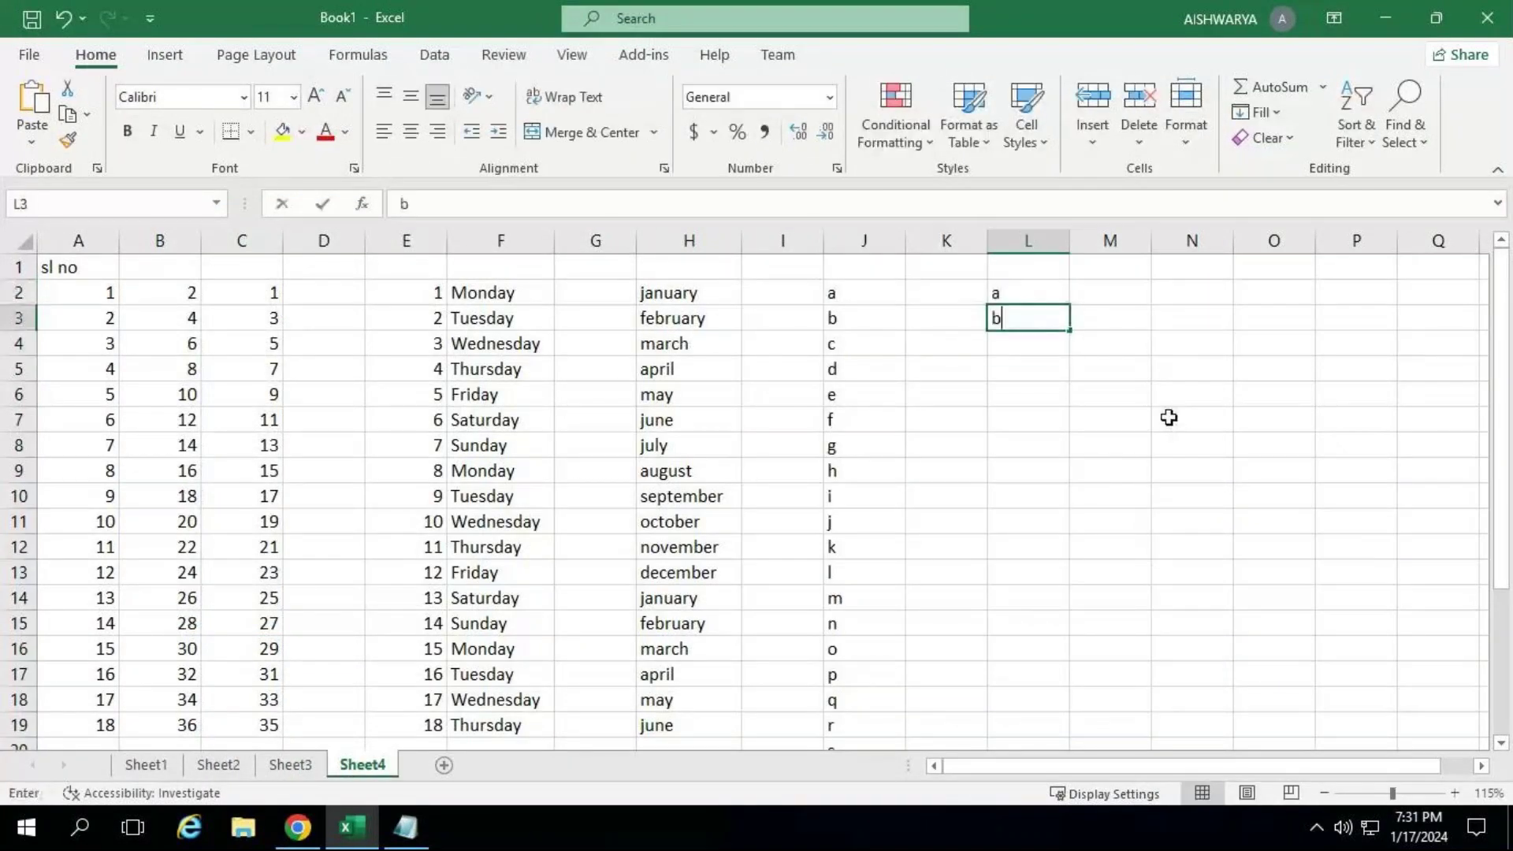
pyautogui.press('Return')
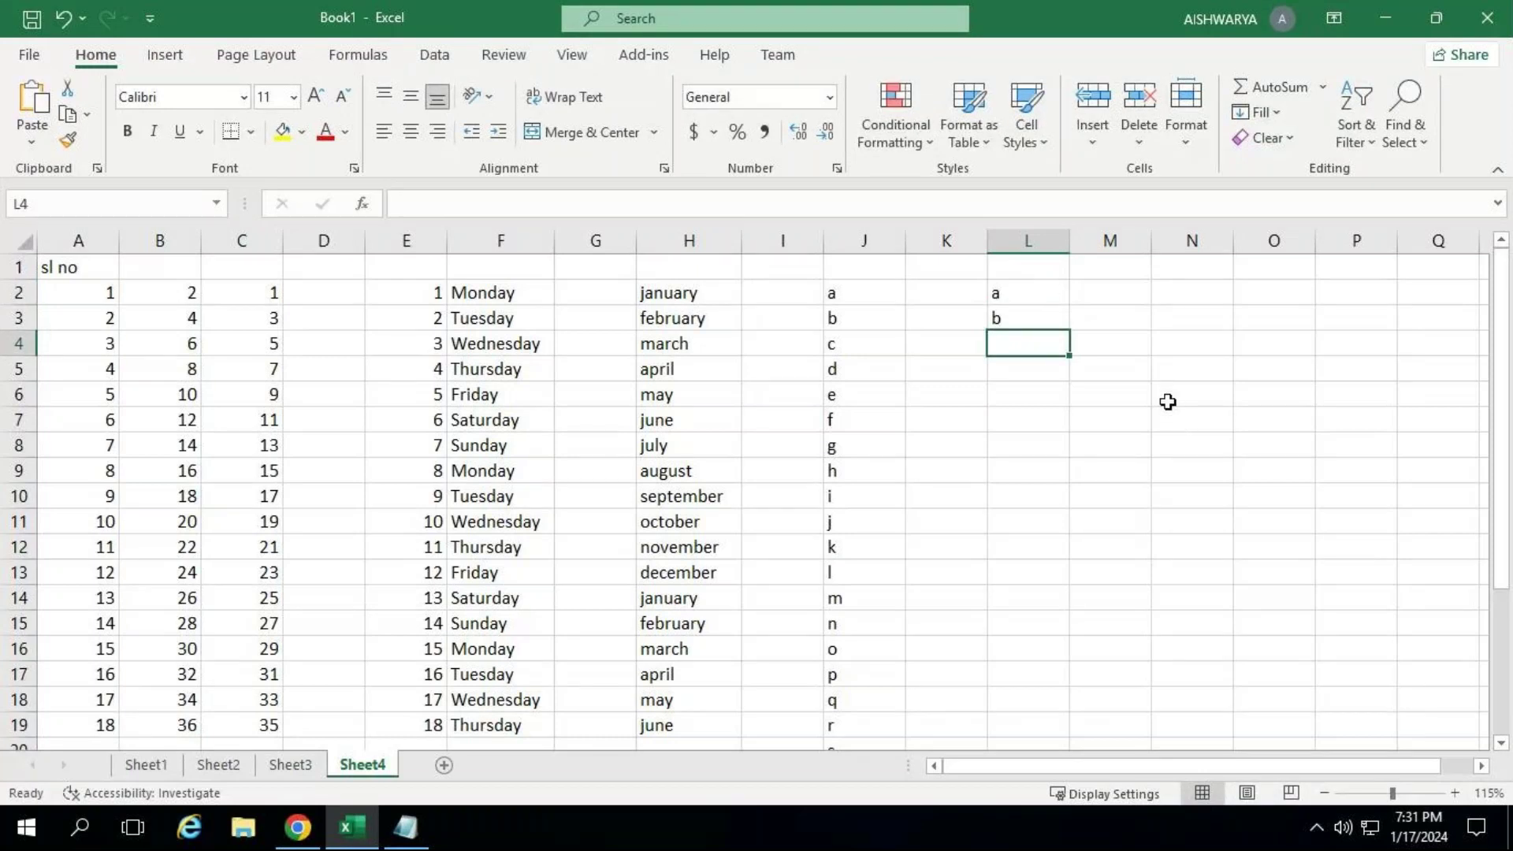
pyautogui.moveTo(1050, 291); pyautogui.dragTo(1063, 681)
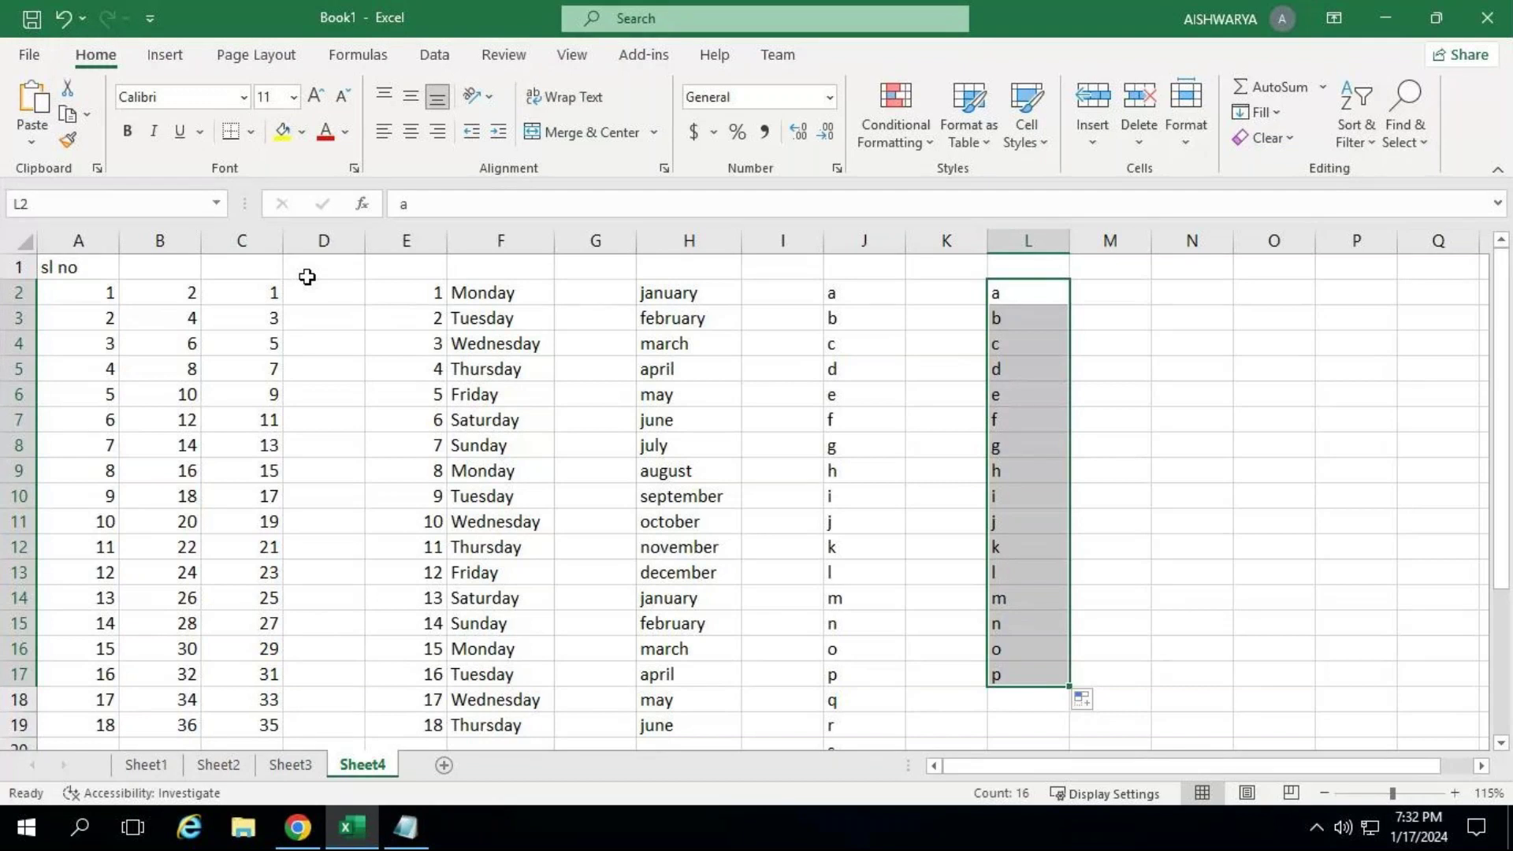
# Select the alphabet in J2:J27, view it as the import range in the Custom Lists editor, and cancel out of the options.
pyautogui.moveTo(876, 293); pyautogui.dragTo(888, 797)
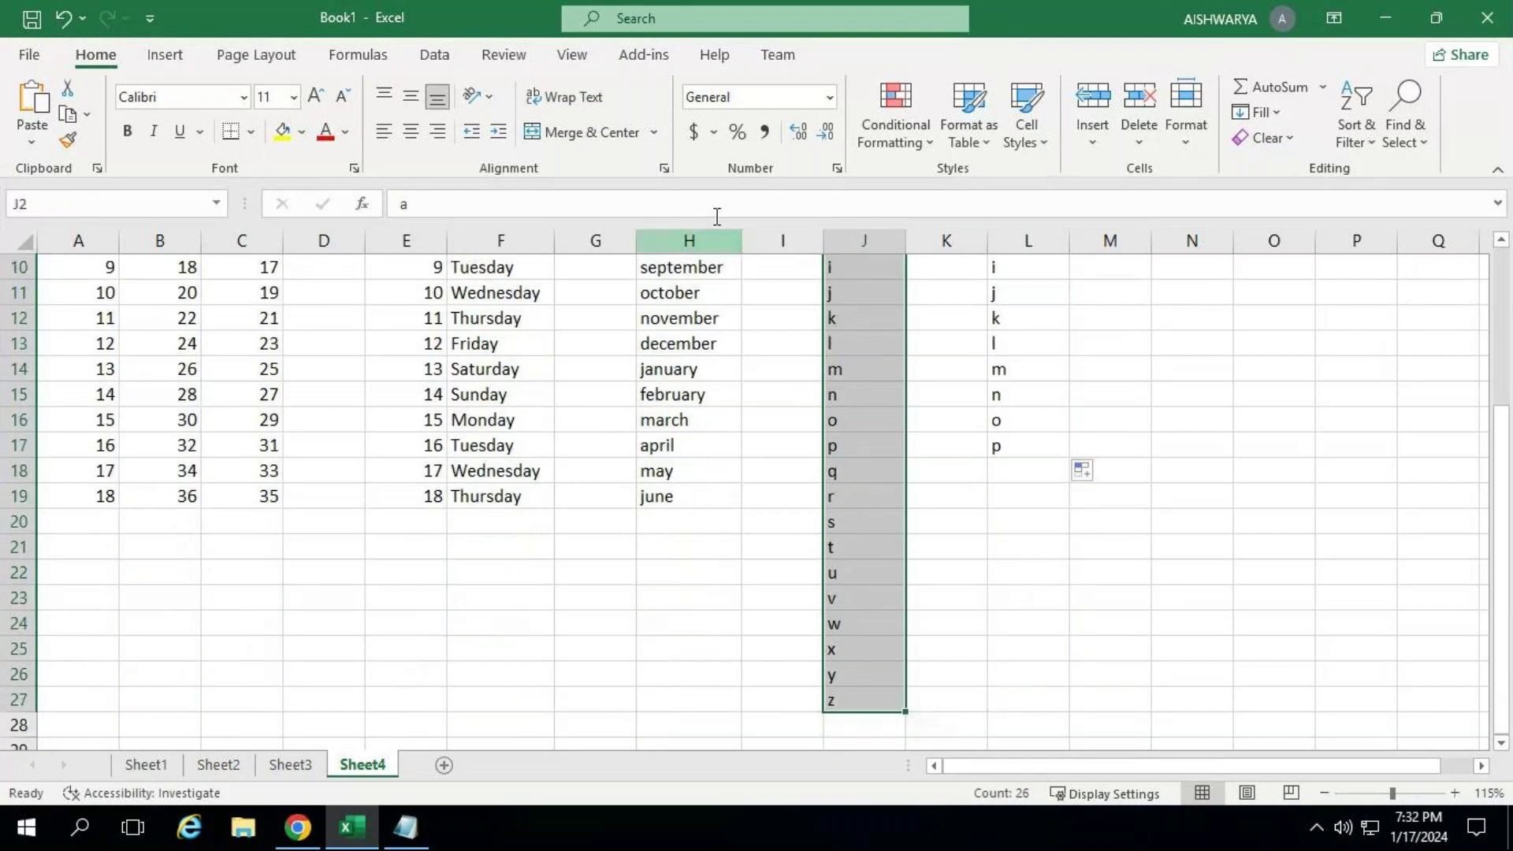
pyautogui.click(35, 60)
pyautogui.click(88, 722)
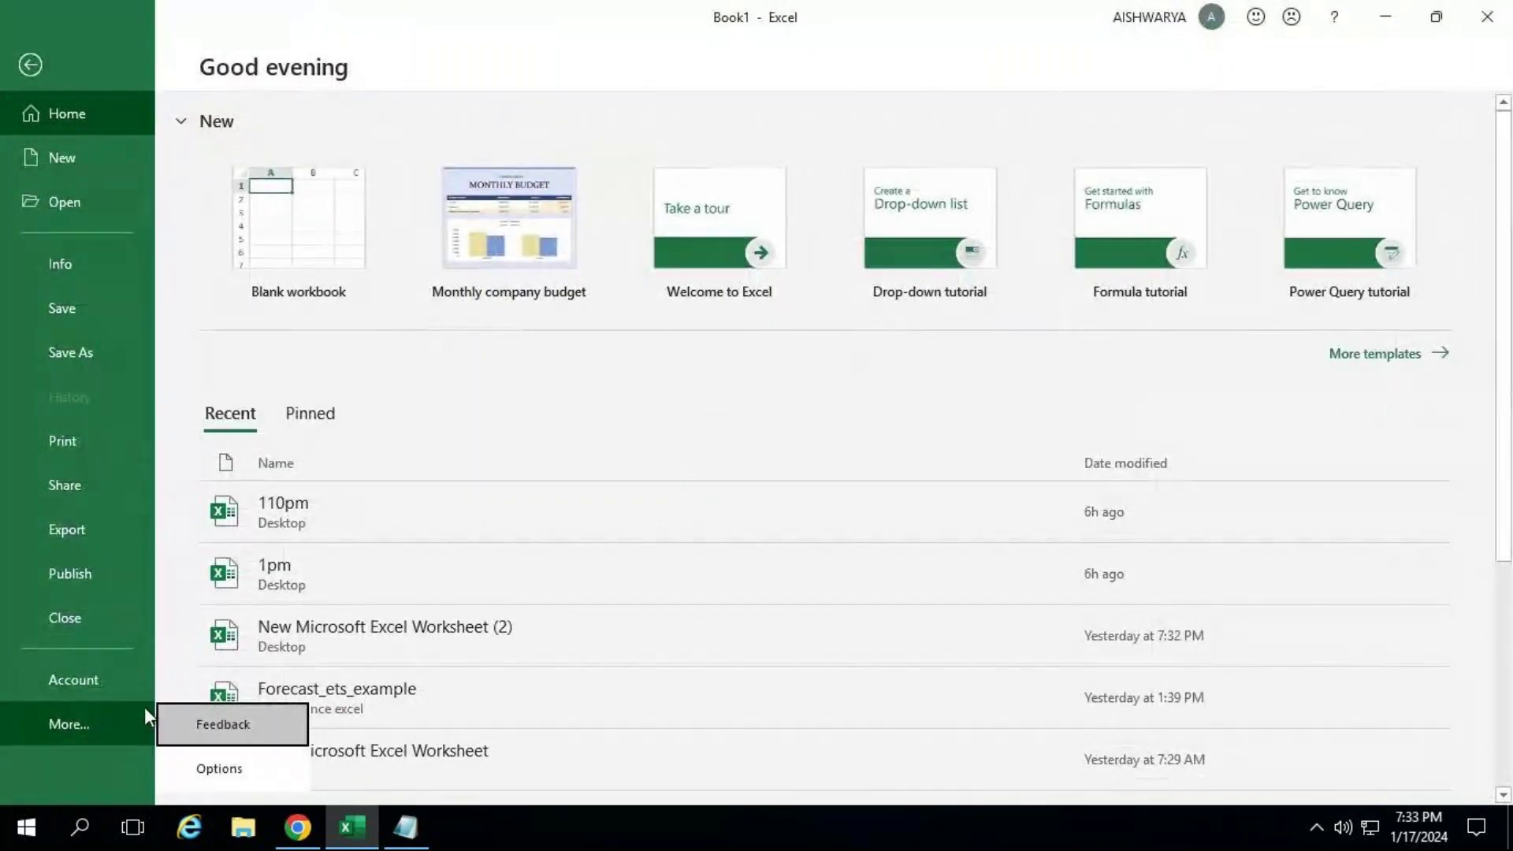
pyautogui.click(261, 776)
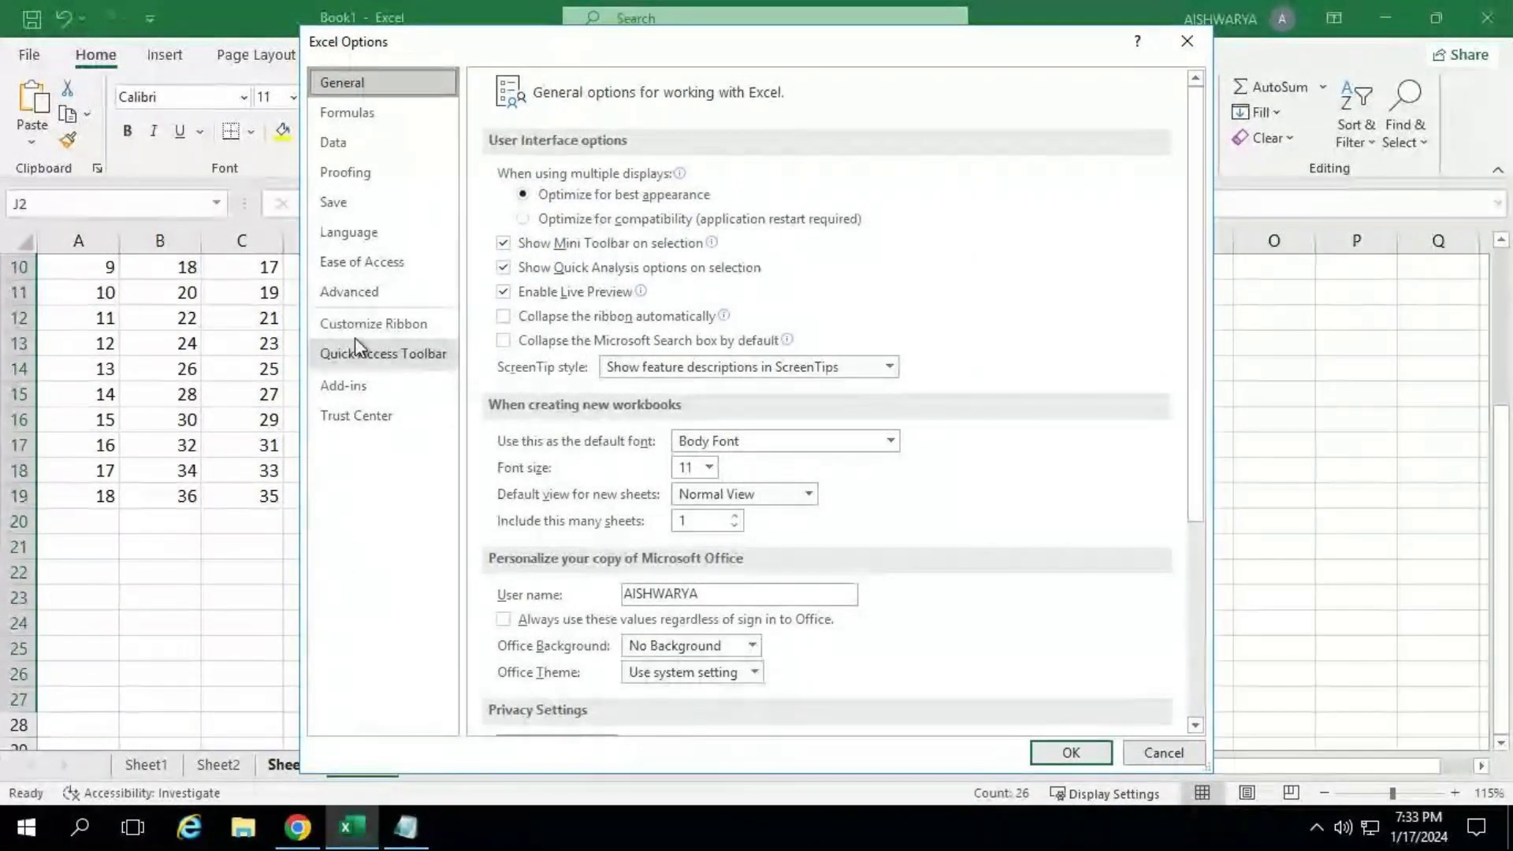
pyautogui.click(396, 295)
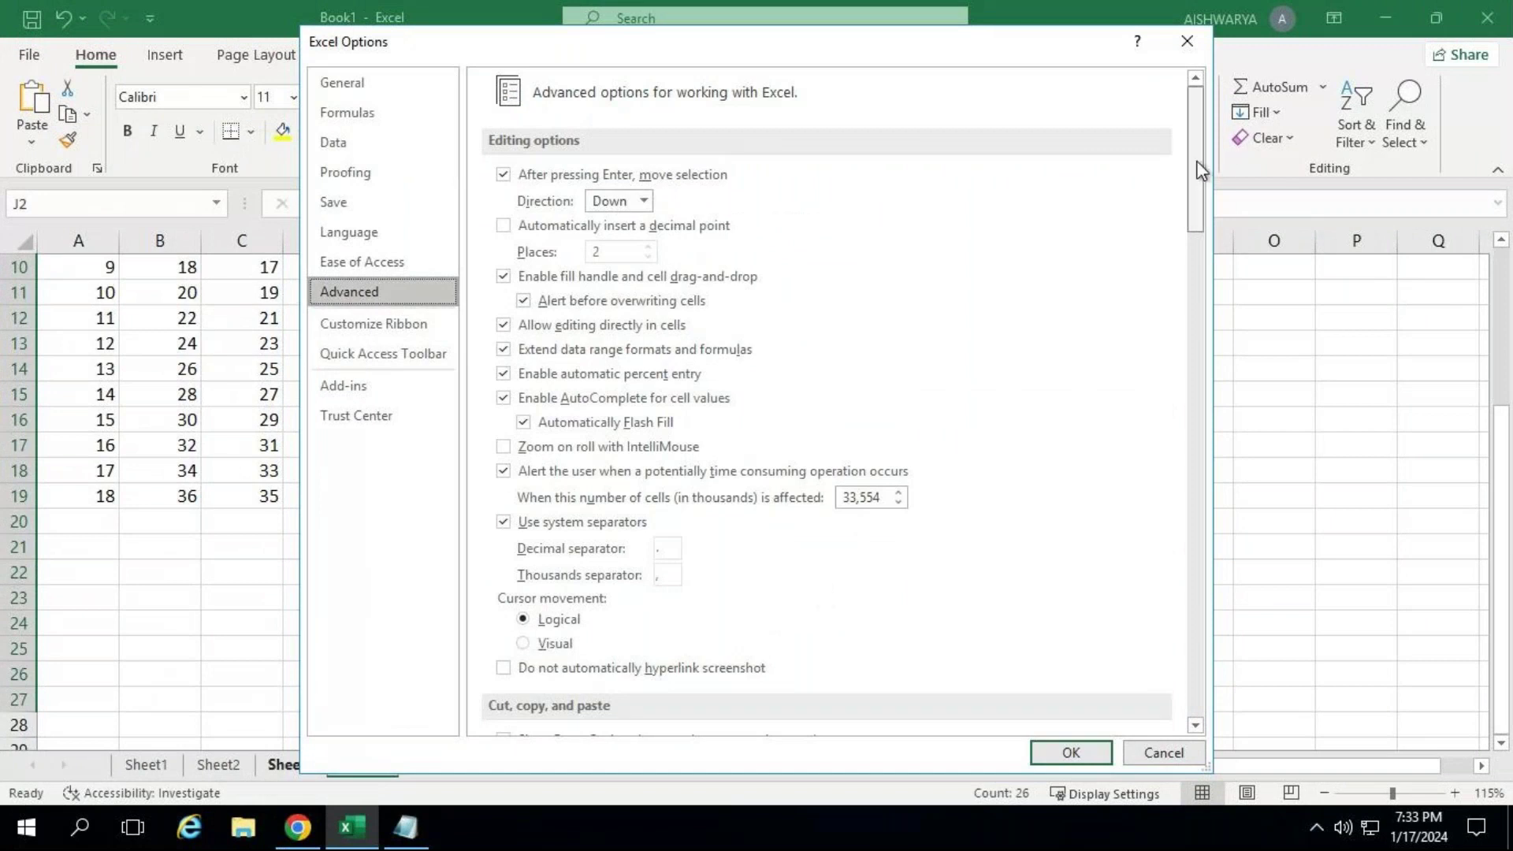
pyautogui.scroll(-1, 1201, 208)
pyautogui.moveTo(1201, 208); pyautogui.dragTo(1206, 661)
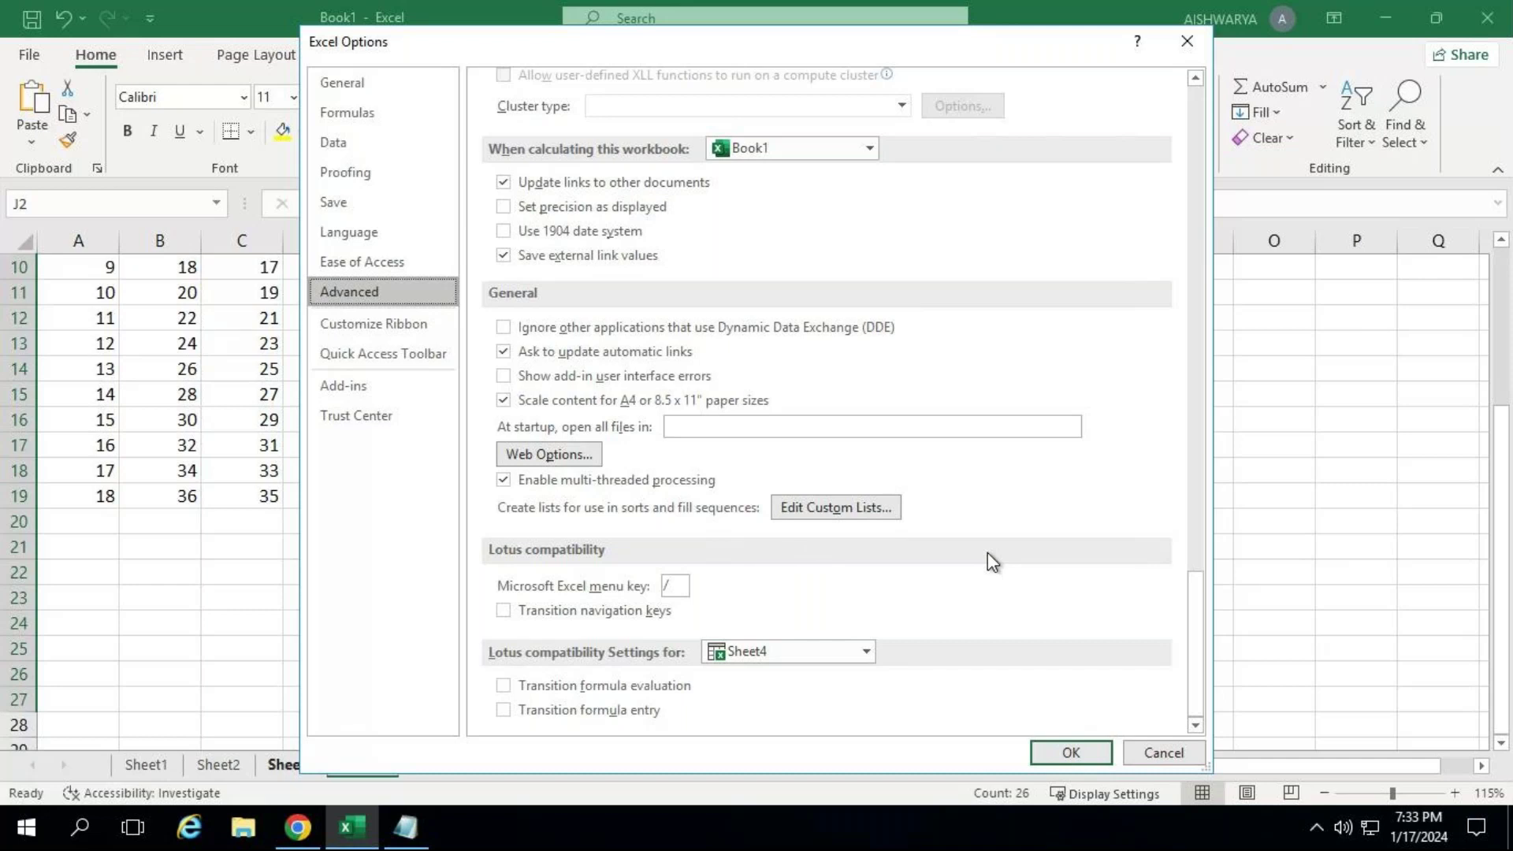
pyautogui.click(820, 516)
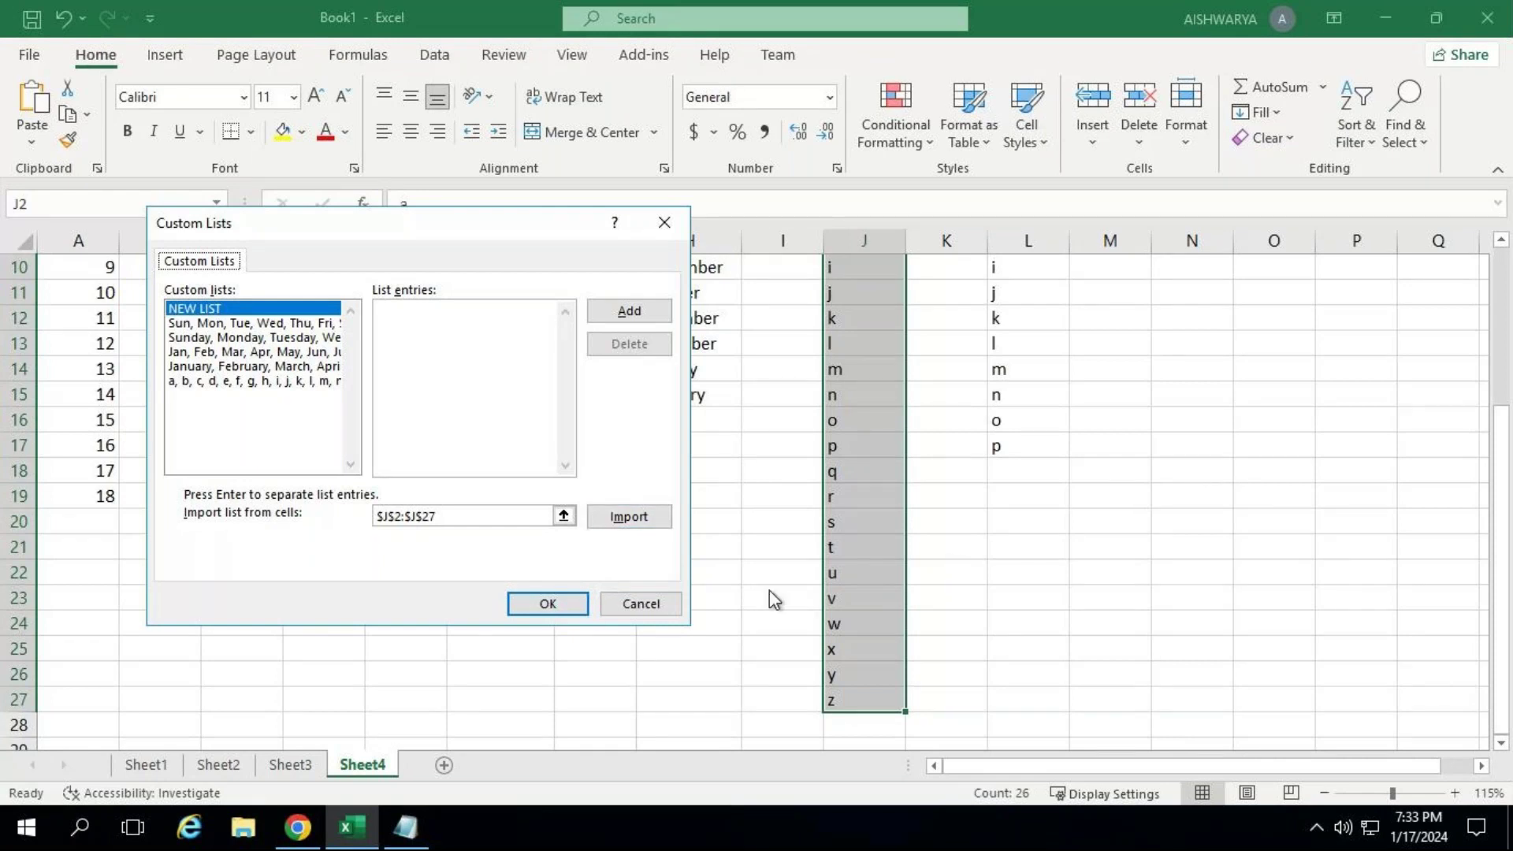
pyautogui.click(640, 605)
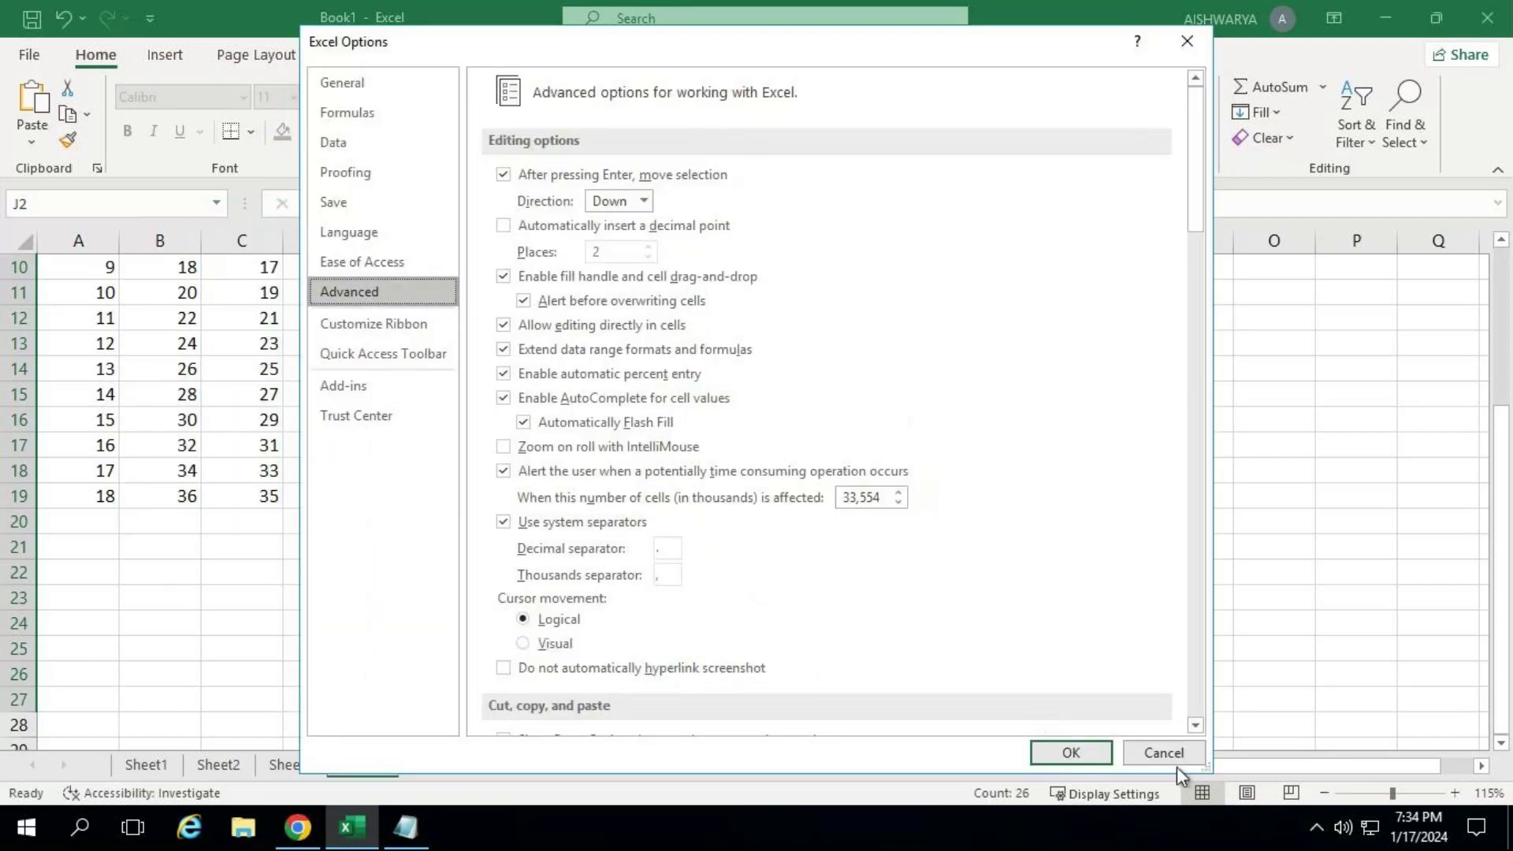
pyautogui.click(1174, 761)
# Review the route through the advanced Excel Options to the Custom Lists editor once more, and close both dialogs.
pyautogui.scroll(3, 1035, 662)
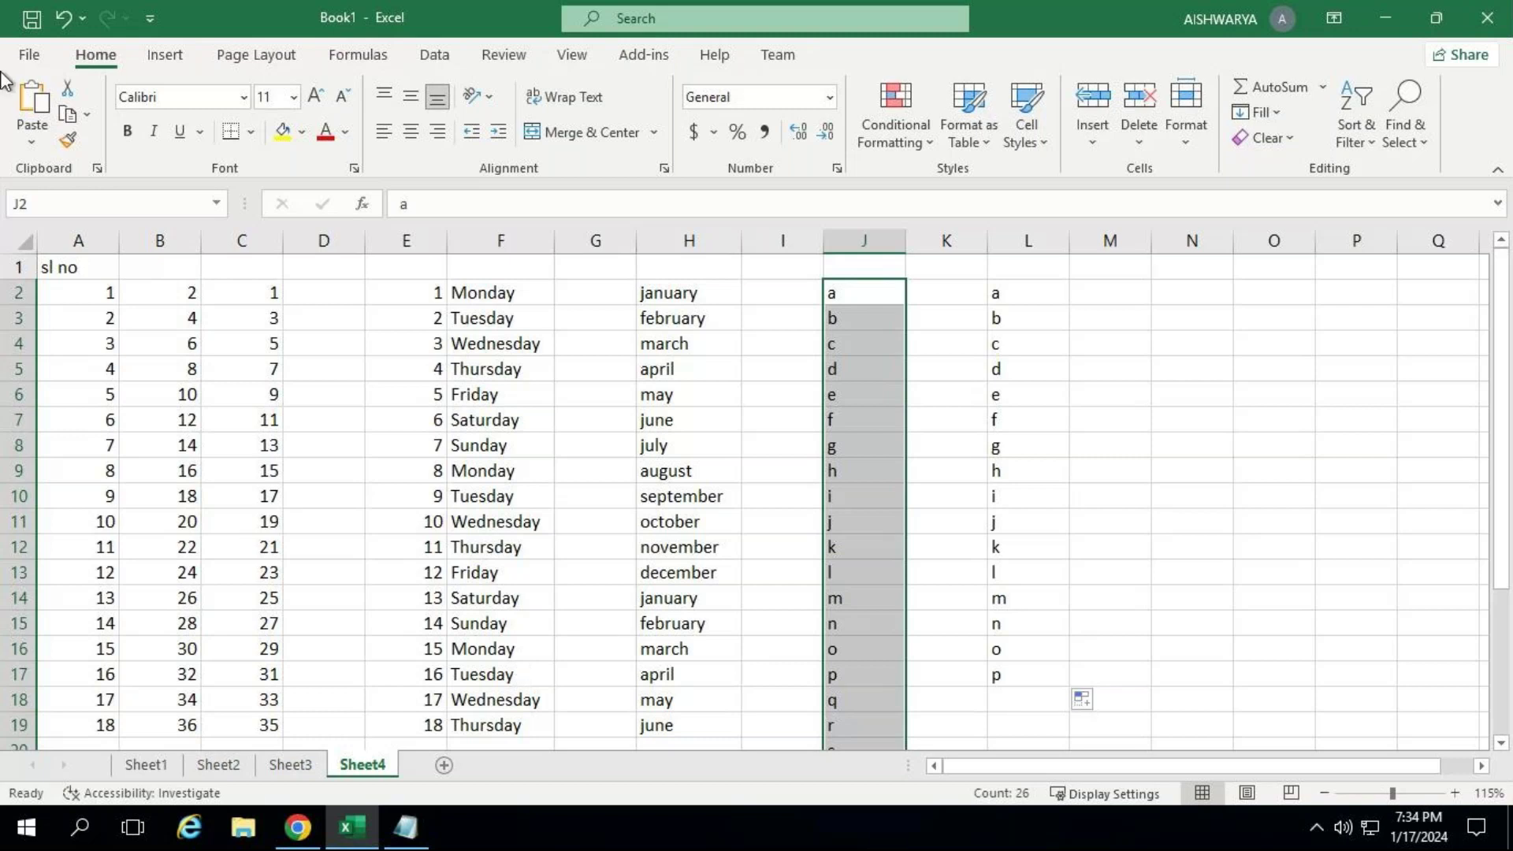
pyautogui.click(30, 61)
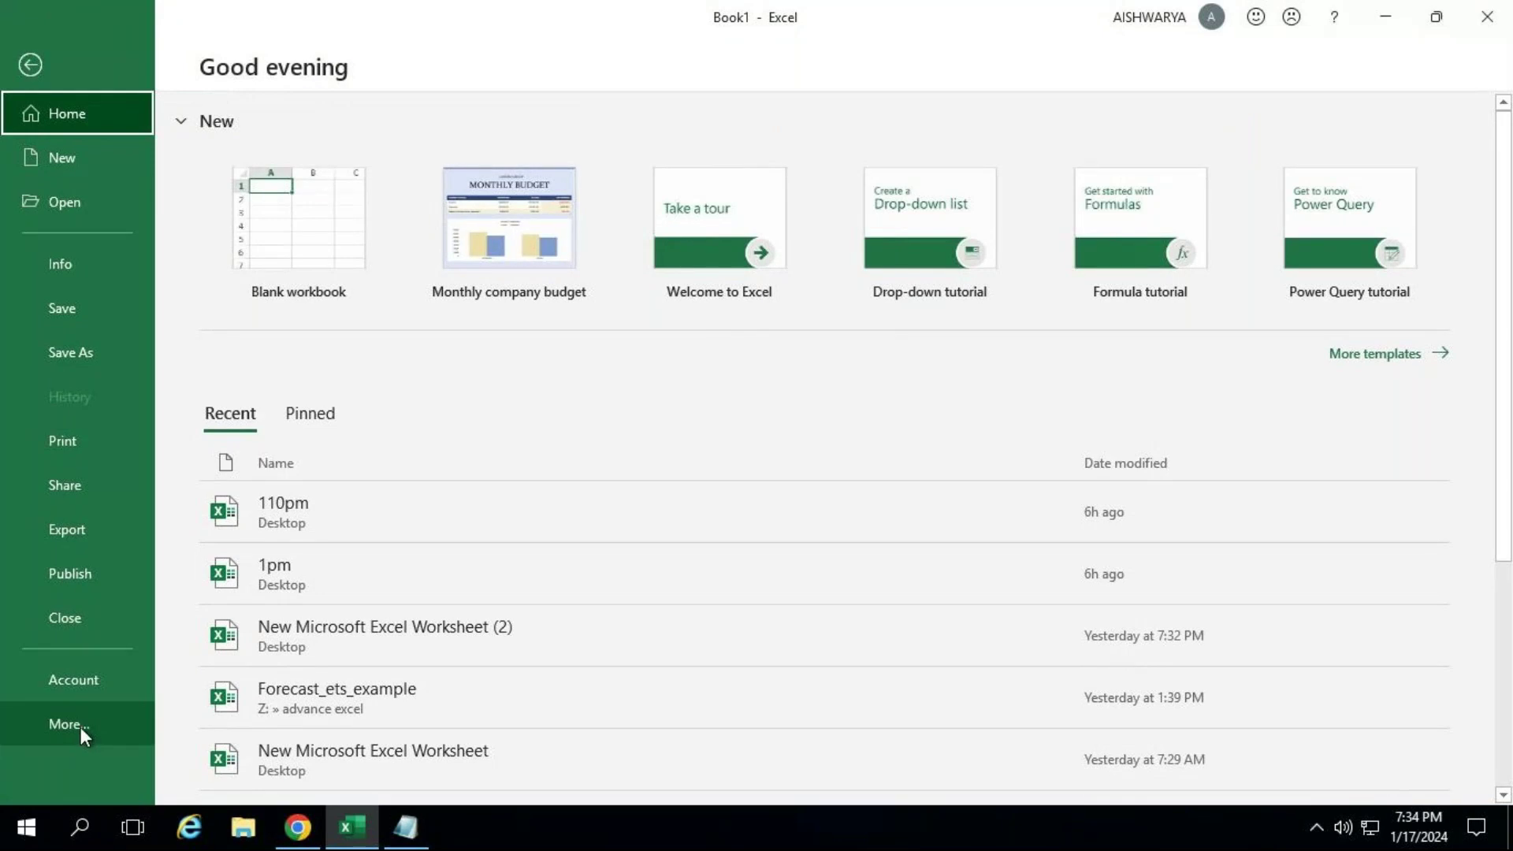
pyautogui.click(91, 715)
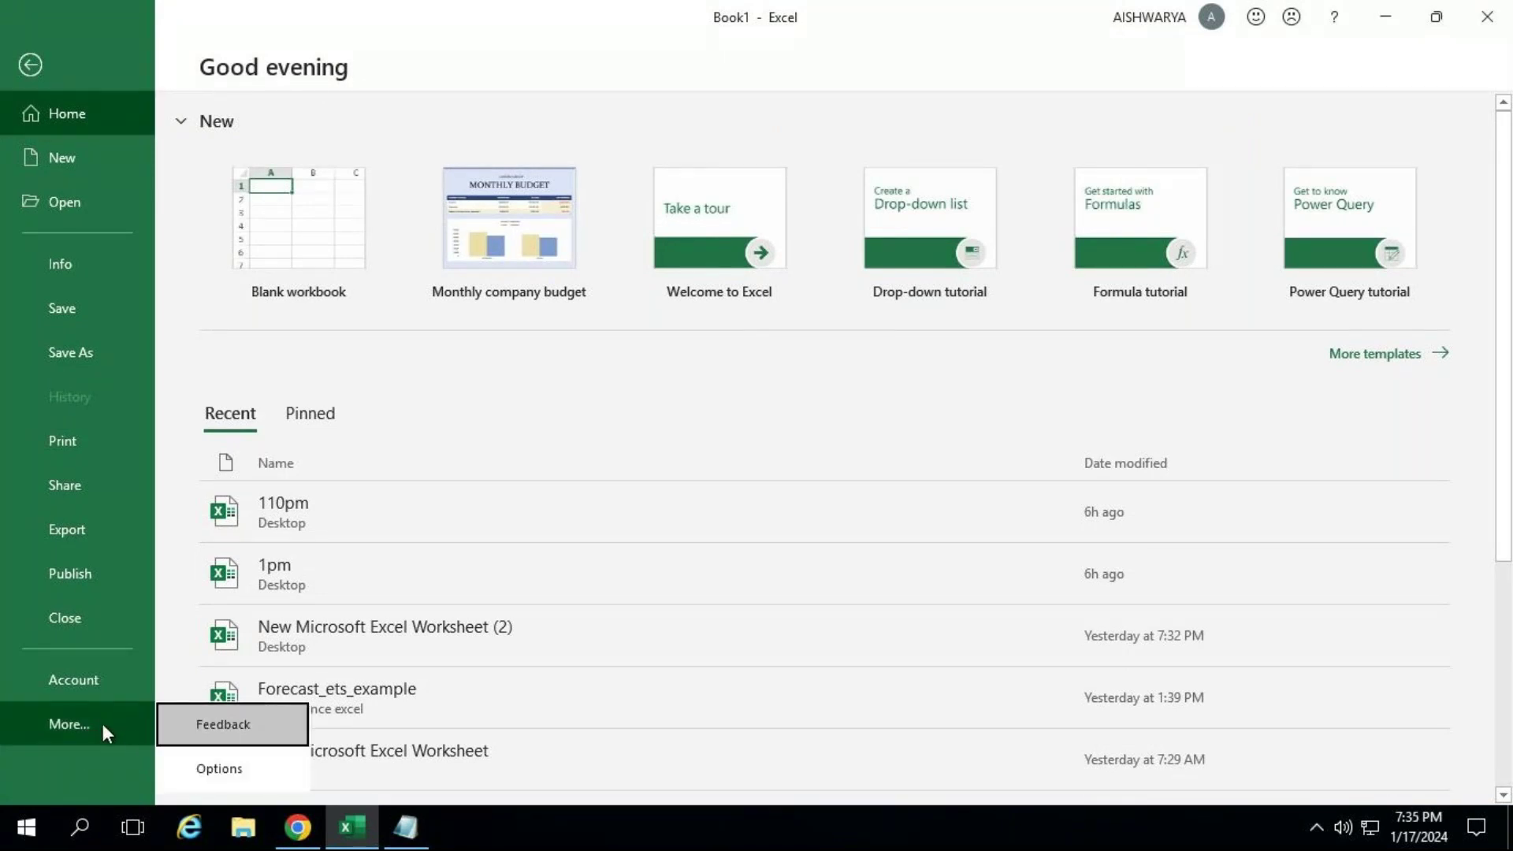
pyautogui.click(238, 771)
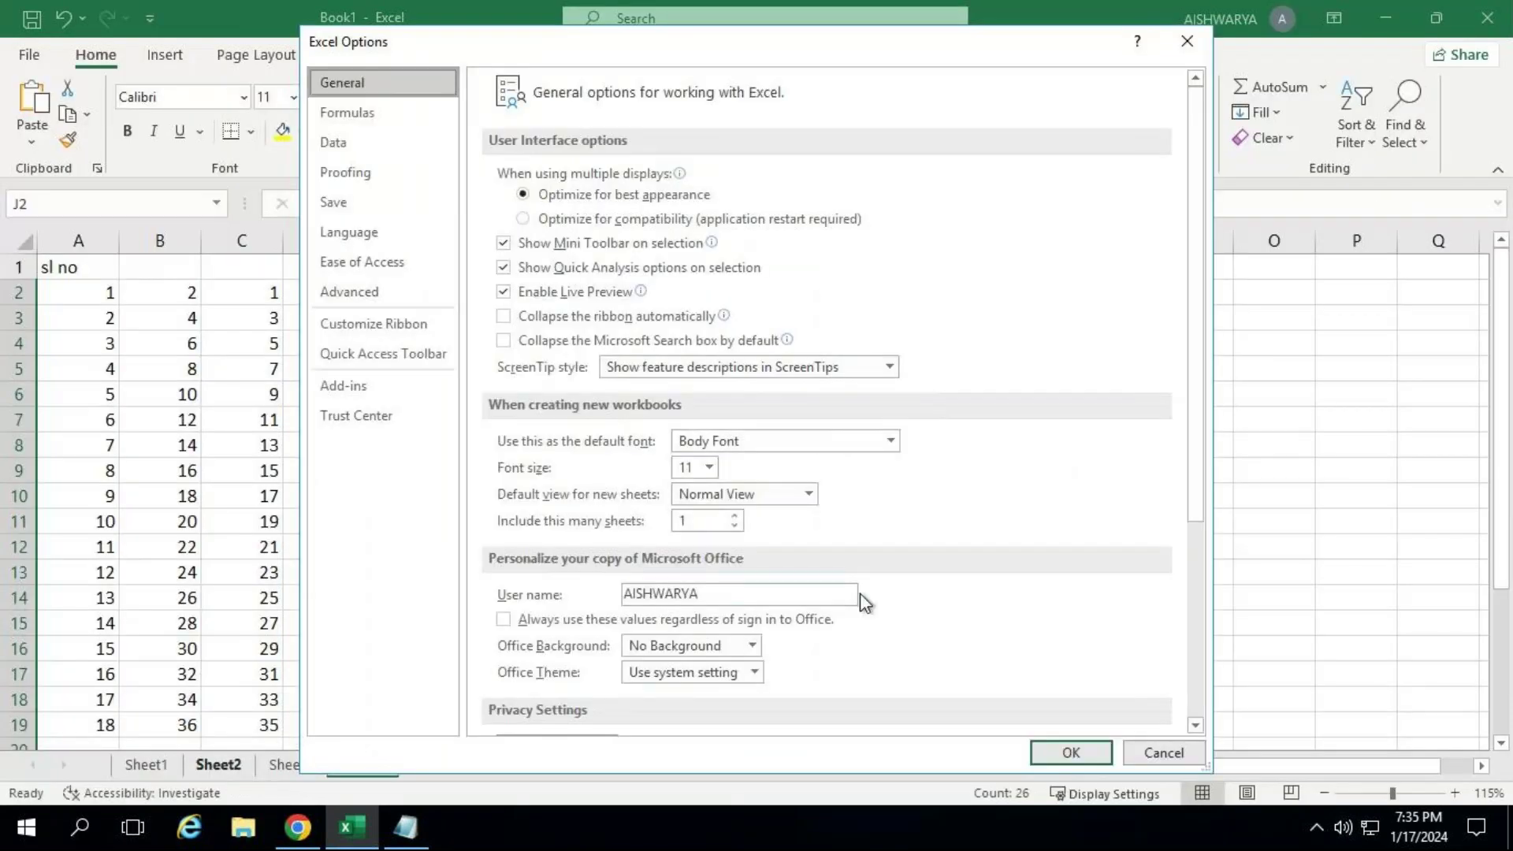
pyautogui.click(378, 294)
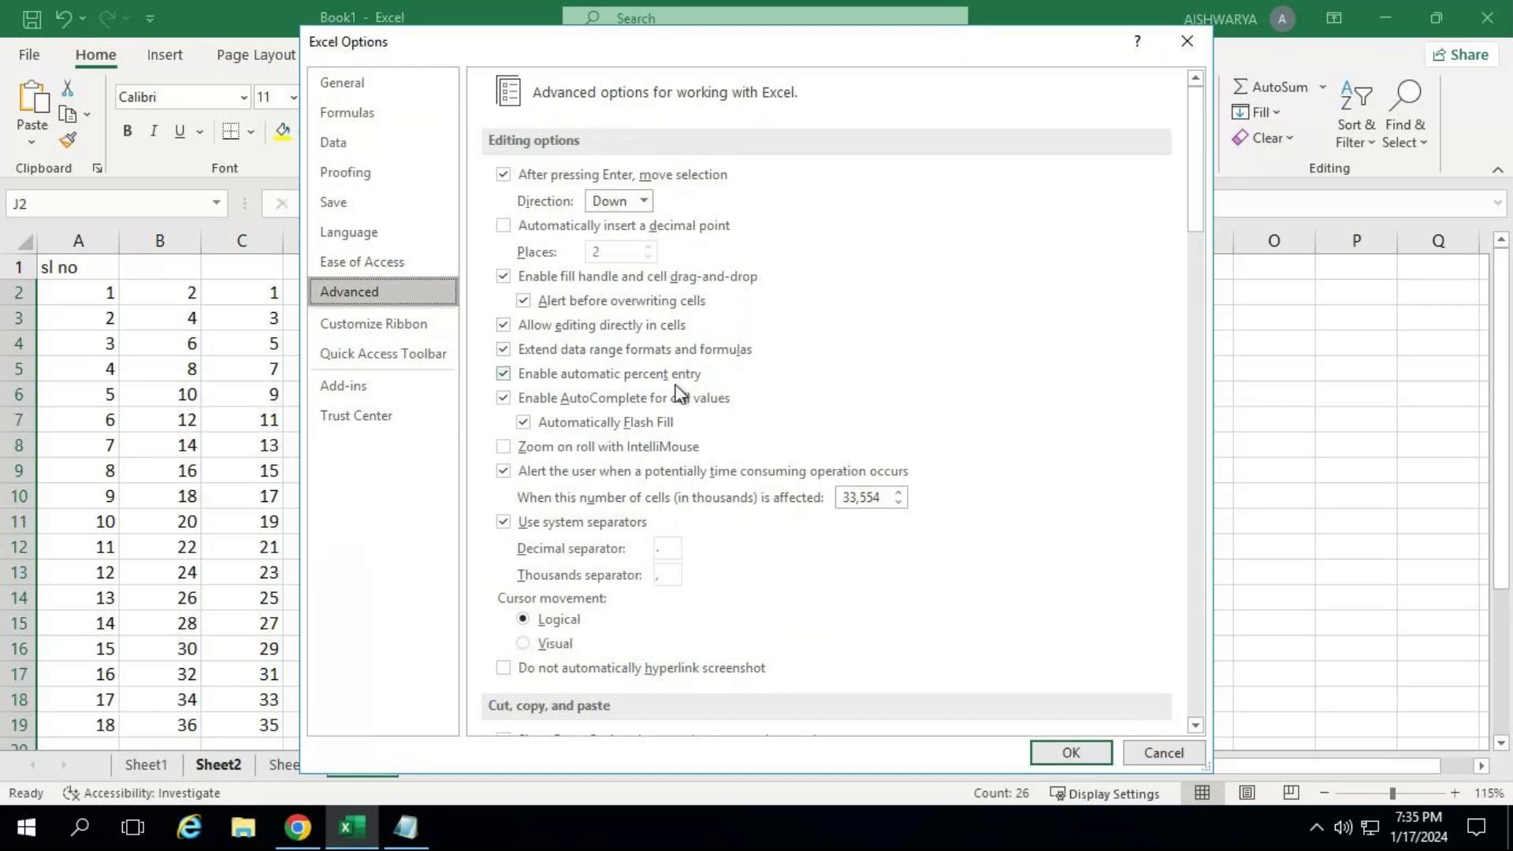
pyautogui.scroll(-2, 700, 439)
pyautogui.scroll(-5, 700, 439)
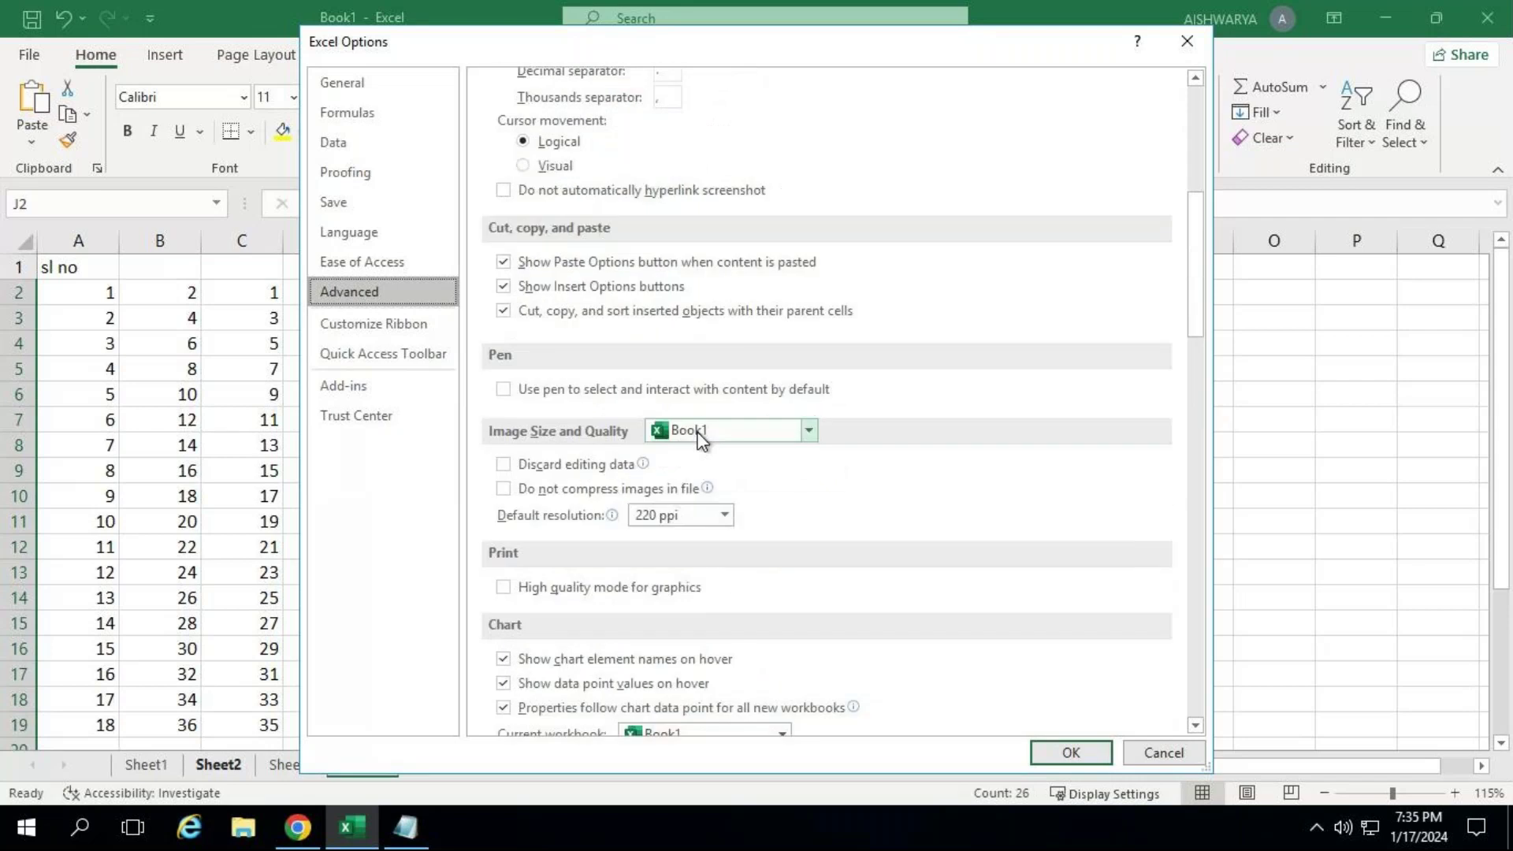
pyautogui.moveTo(1203, 308); pyautogui.dragTo(1214, 657)
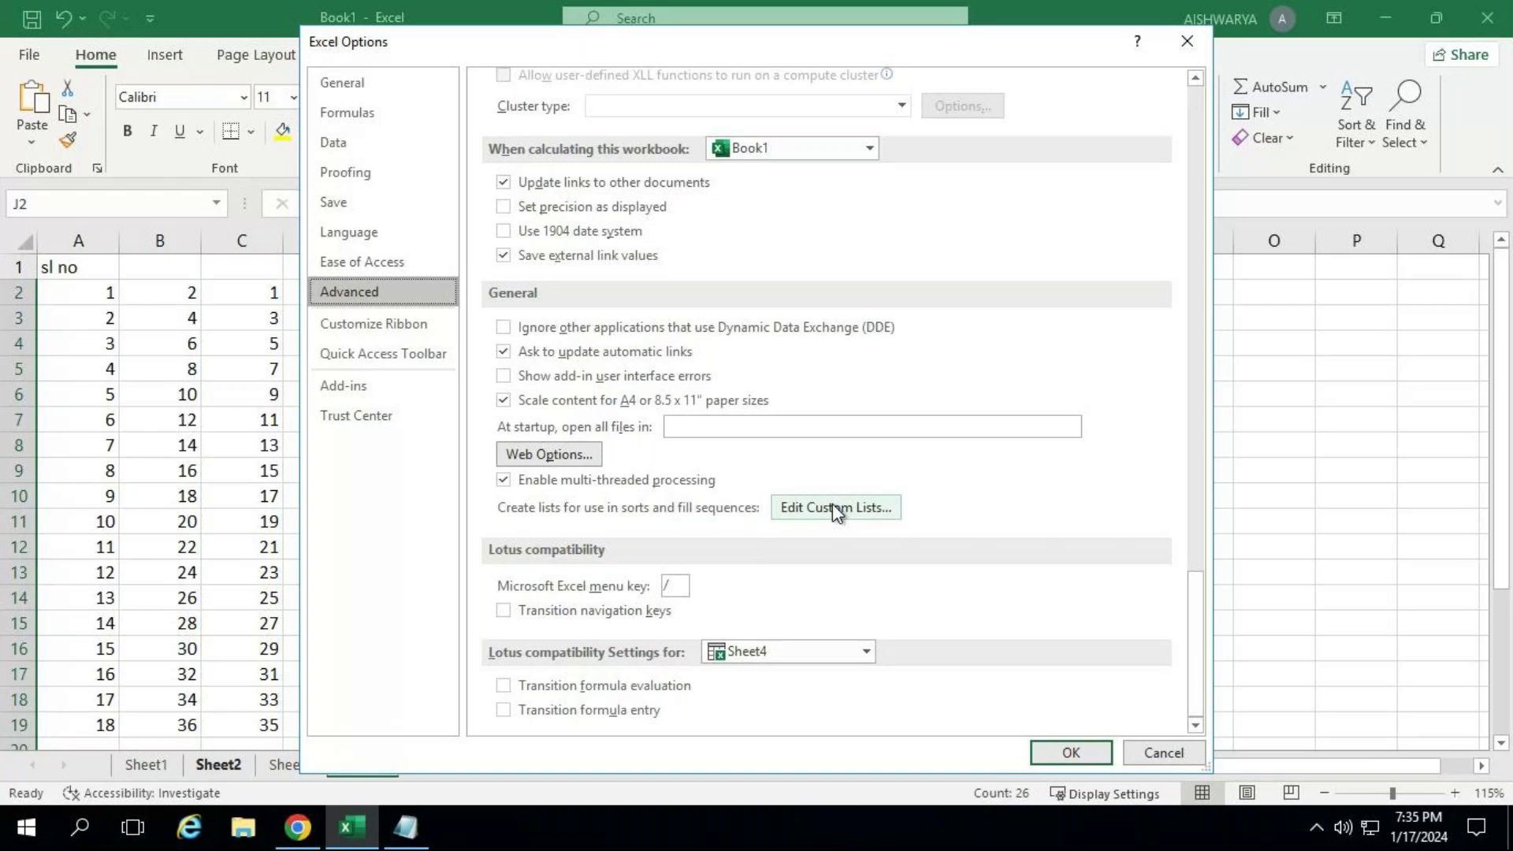
pyautogui.click(835, 509)
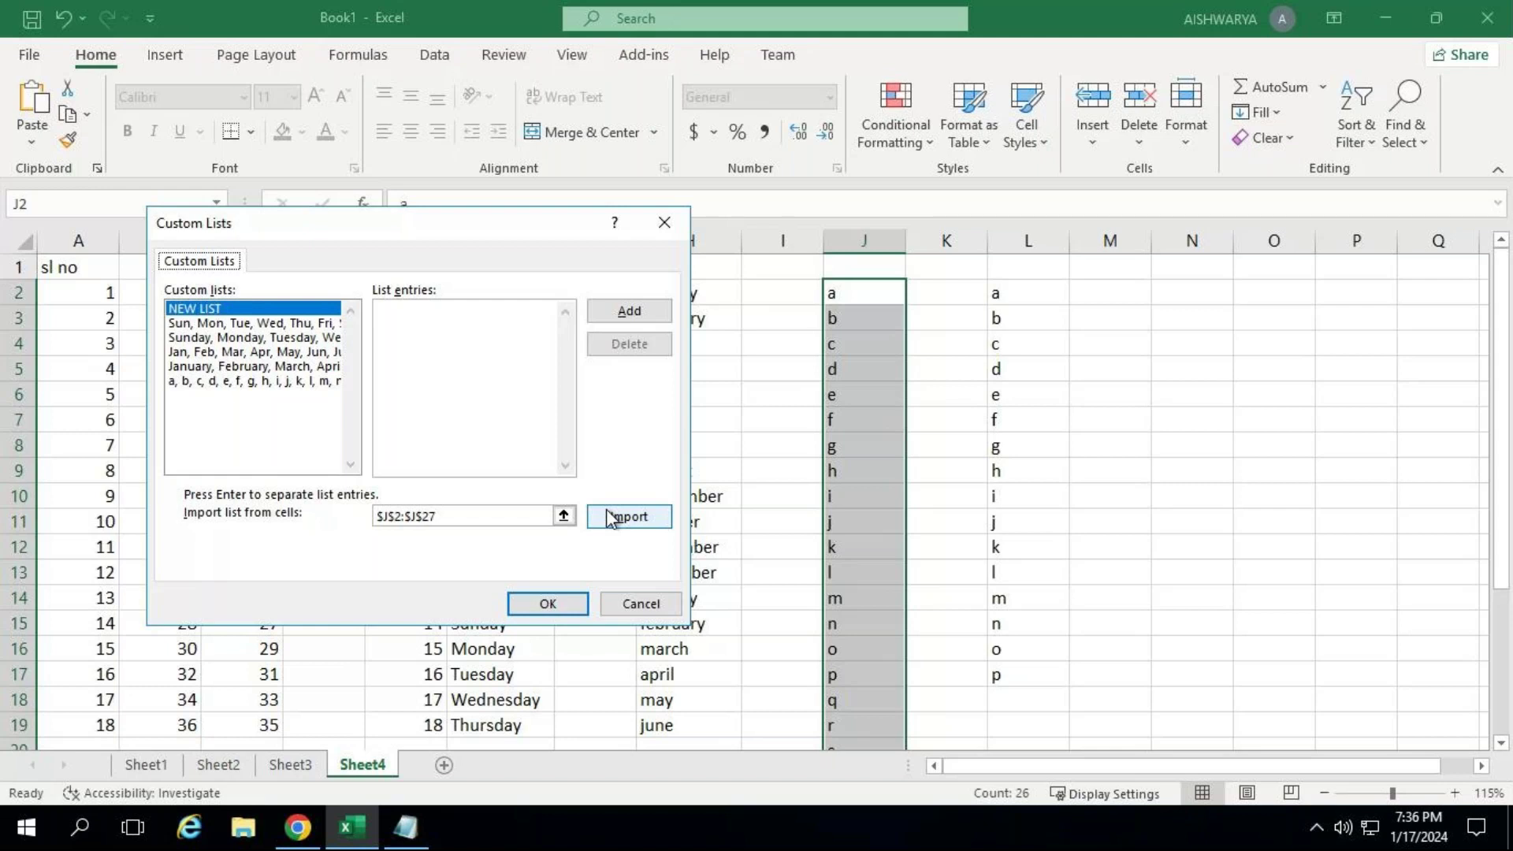
pyautogui.press('Return')
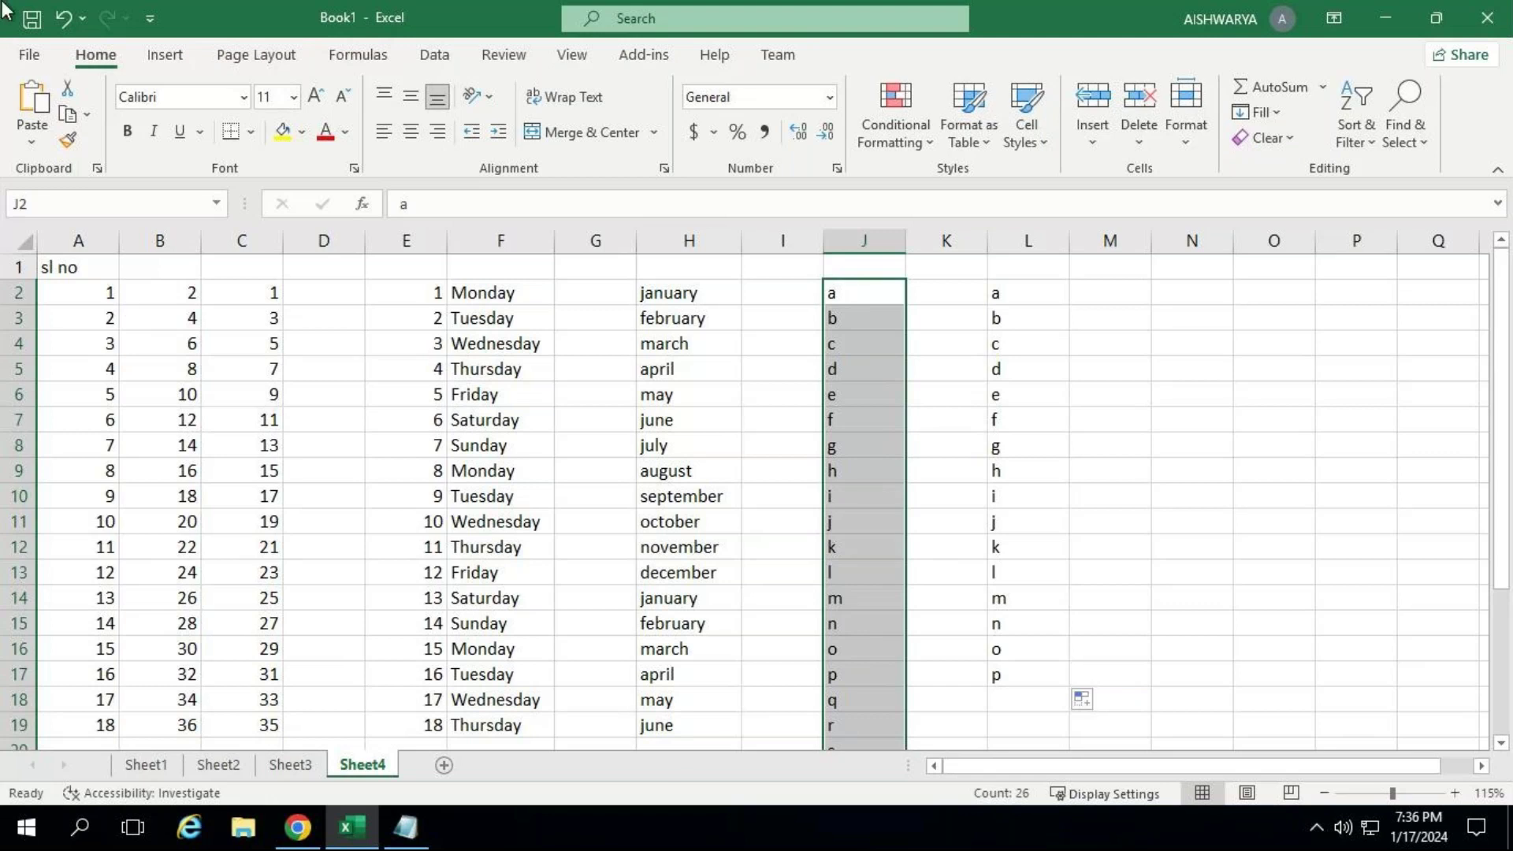
# Return to Sheet1 and select cell B2.
pyautogui.click(38, 52)
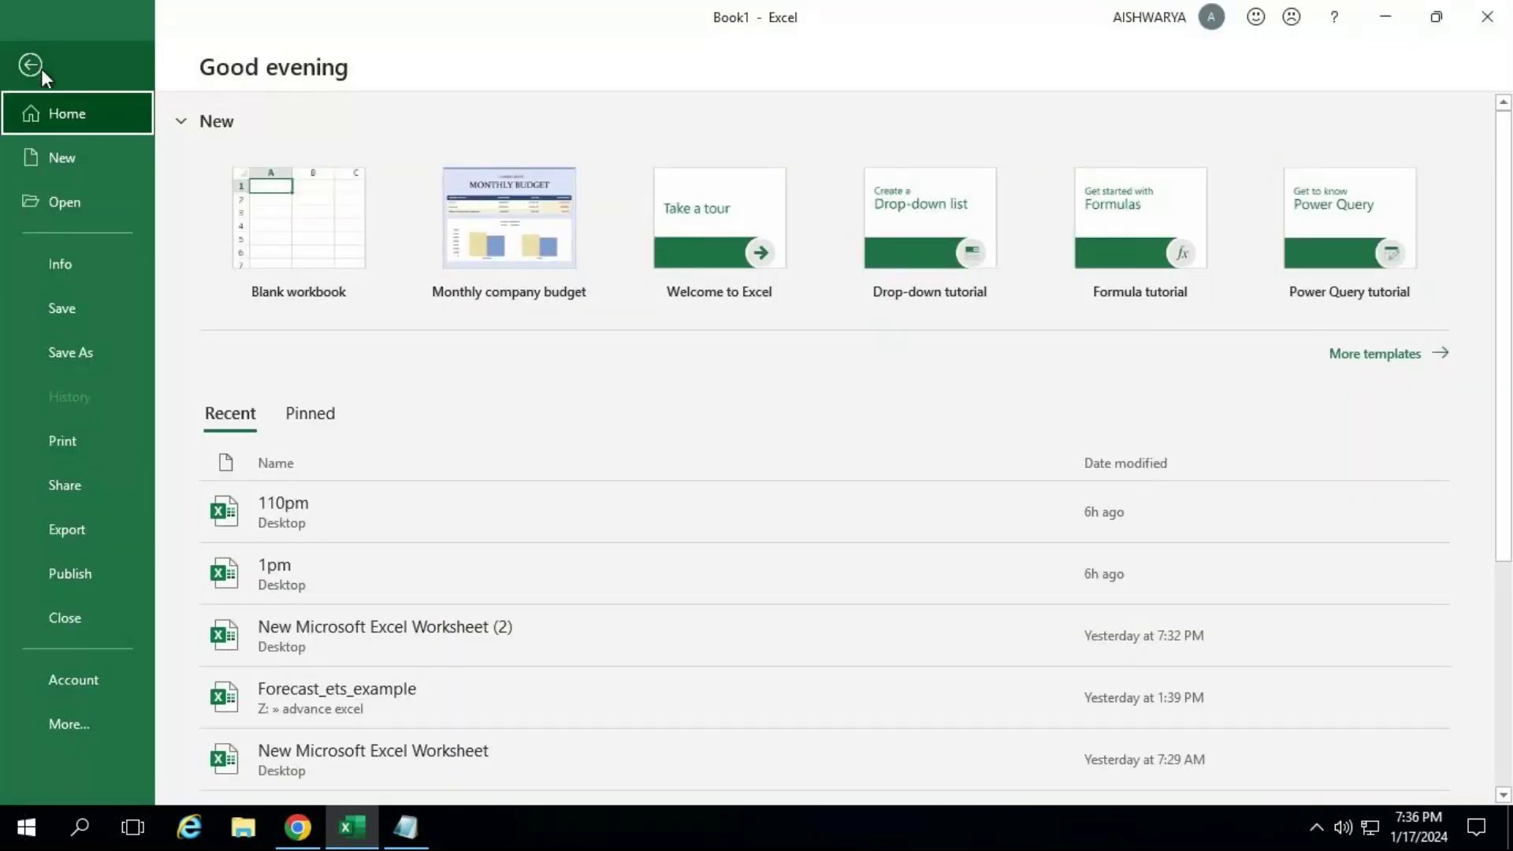
pyautogui.click(32, 65)
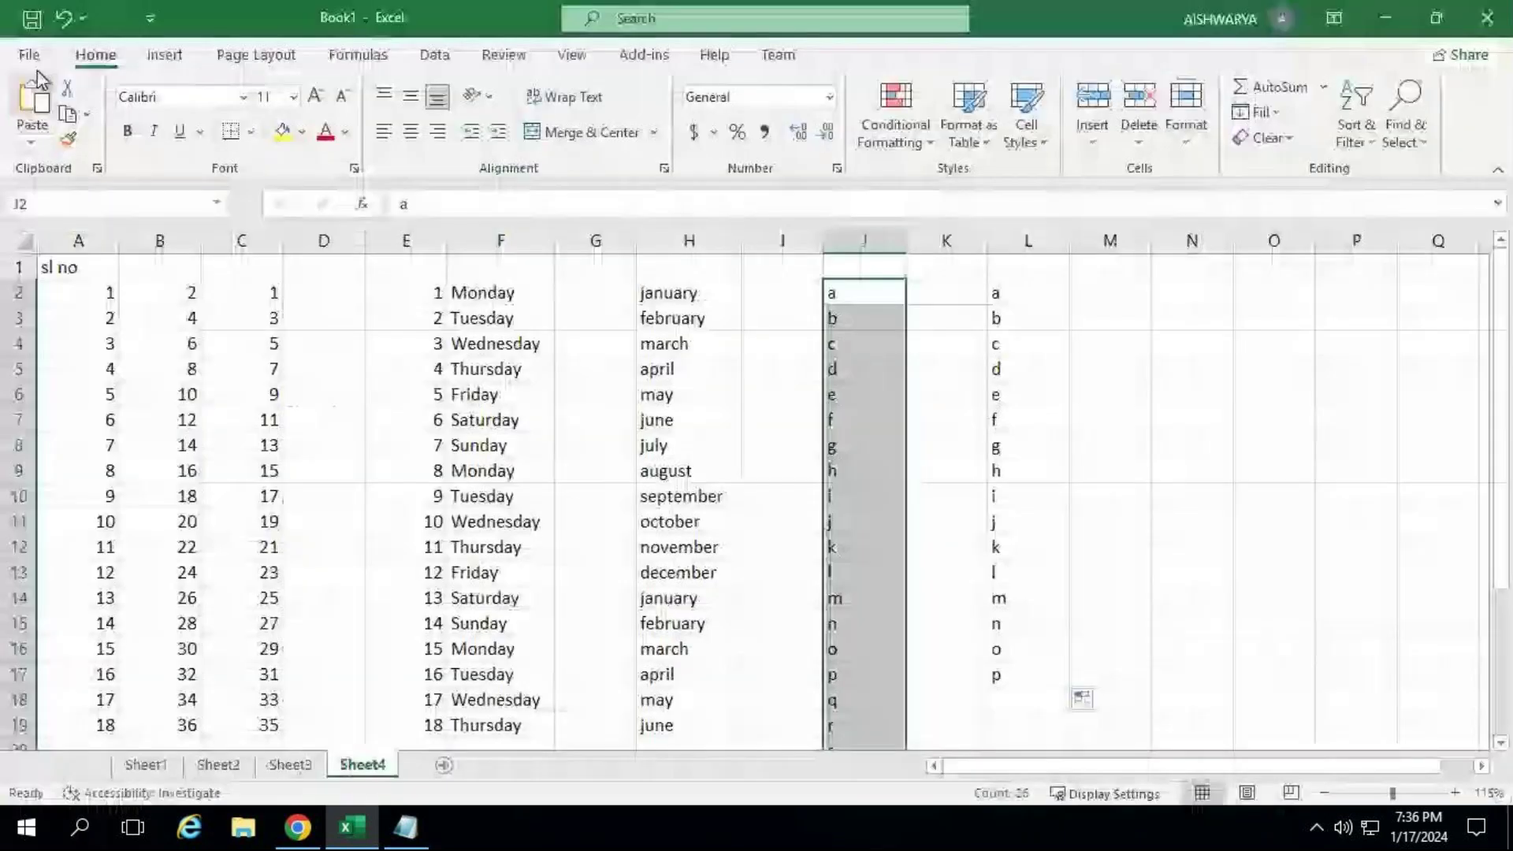
pyautogui.click(976, 469)
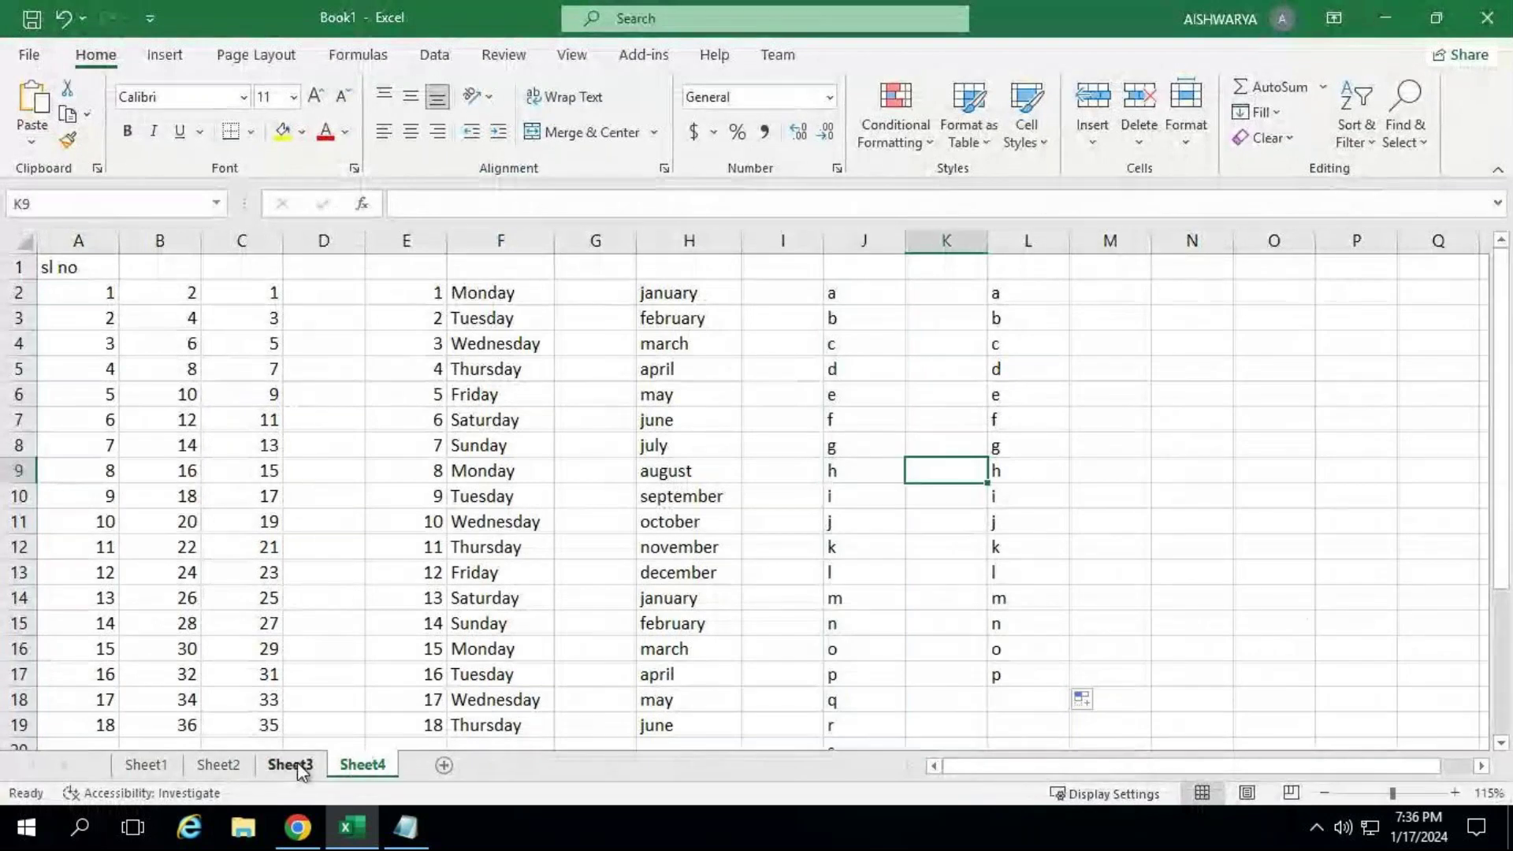
pyautogui.click(147, 766)
pyautogui.click(135, 283)
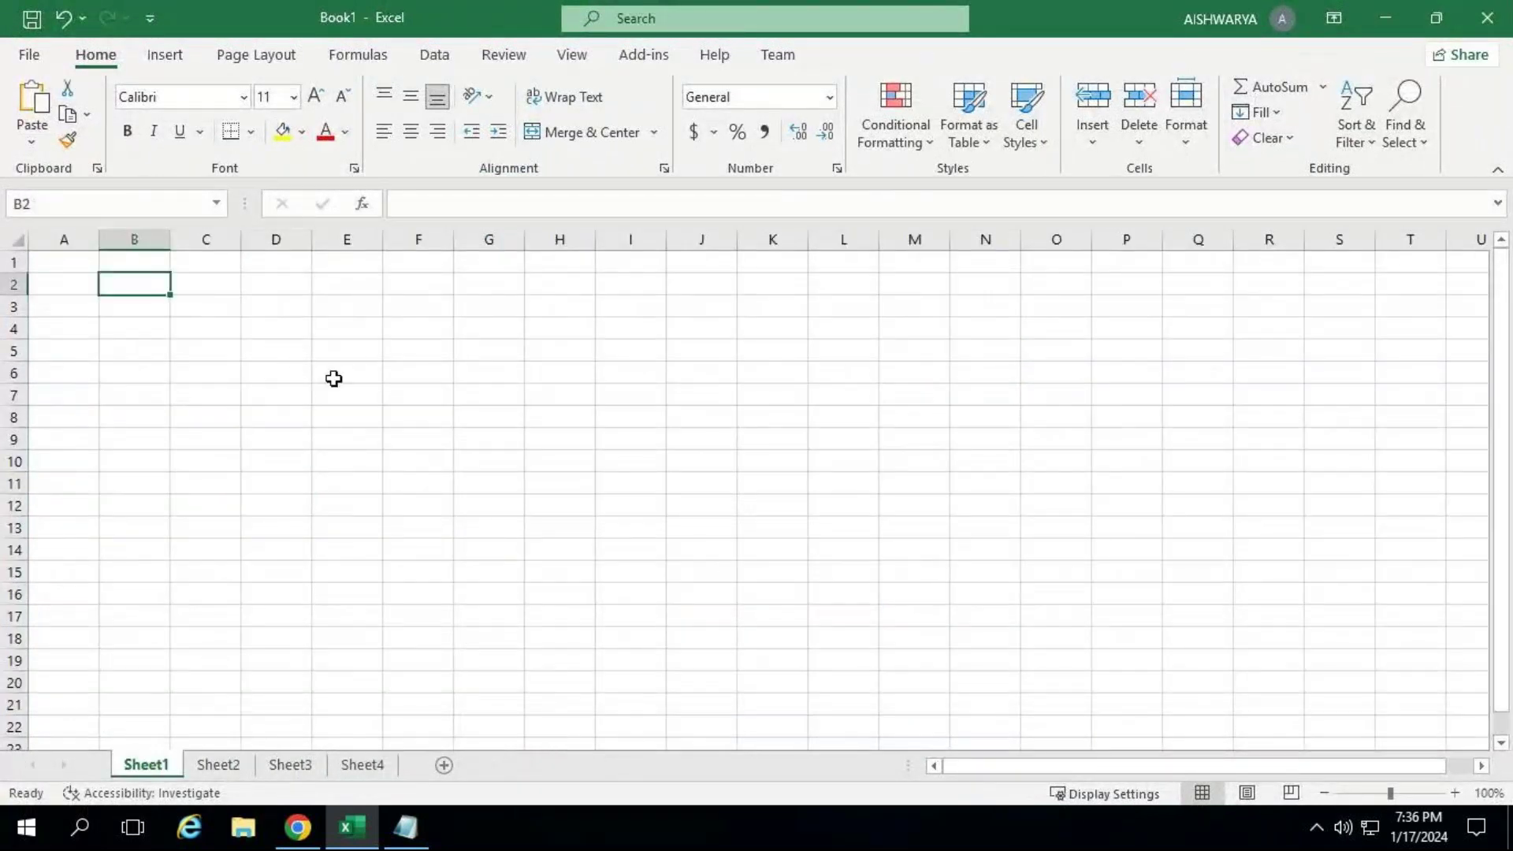
# Open the New workbook page that offers the Excel templates.
pyautogui.keyDown('ctrl'); pyautogui.scroll(6, 394, 383); pyautogui.keyUp('ctrl')
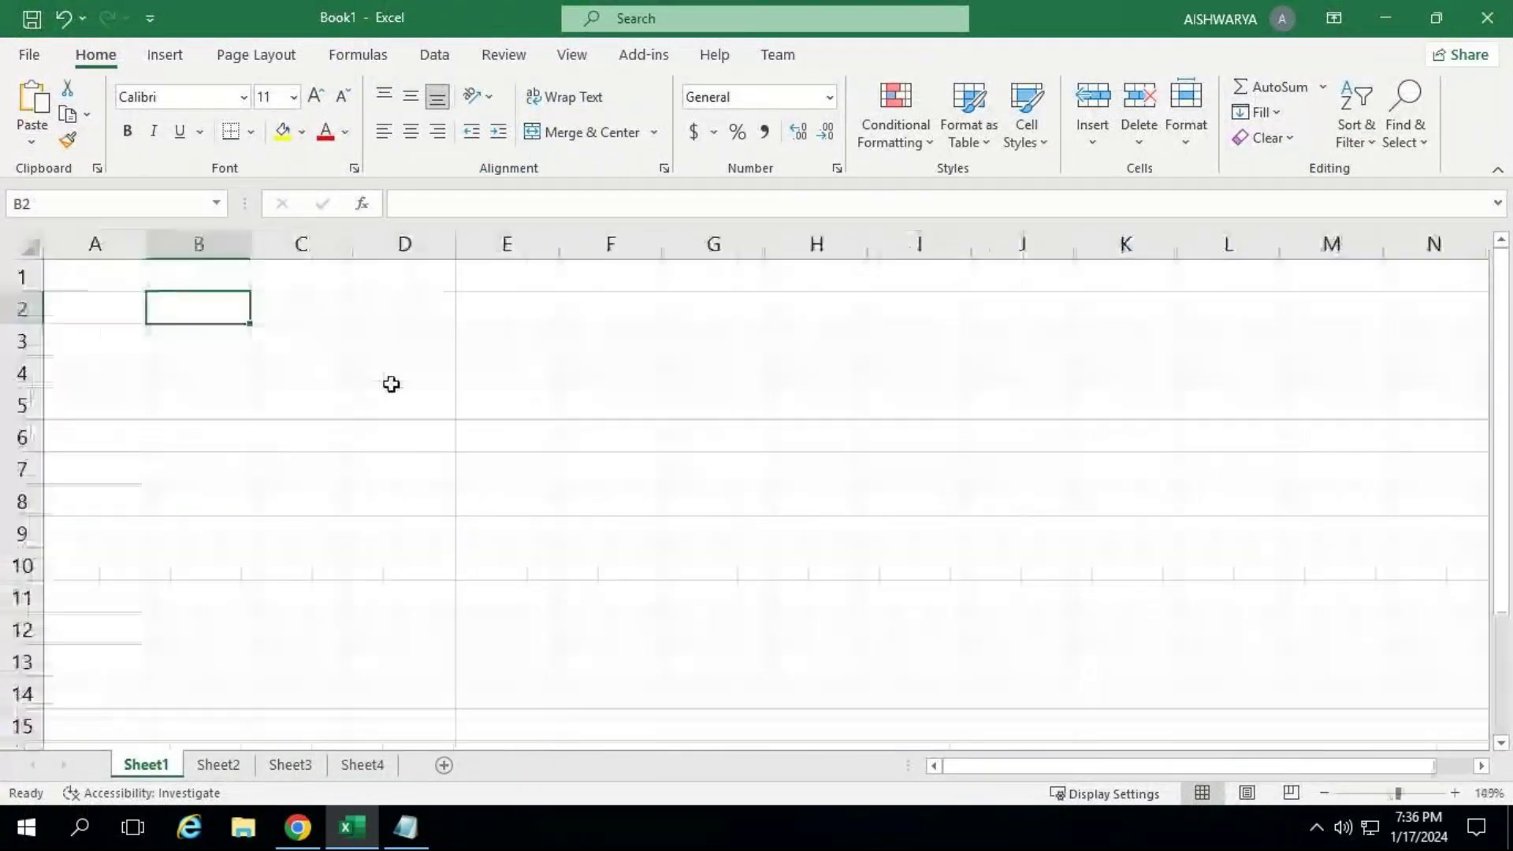
pyautogui.click(41, 58)
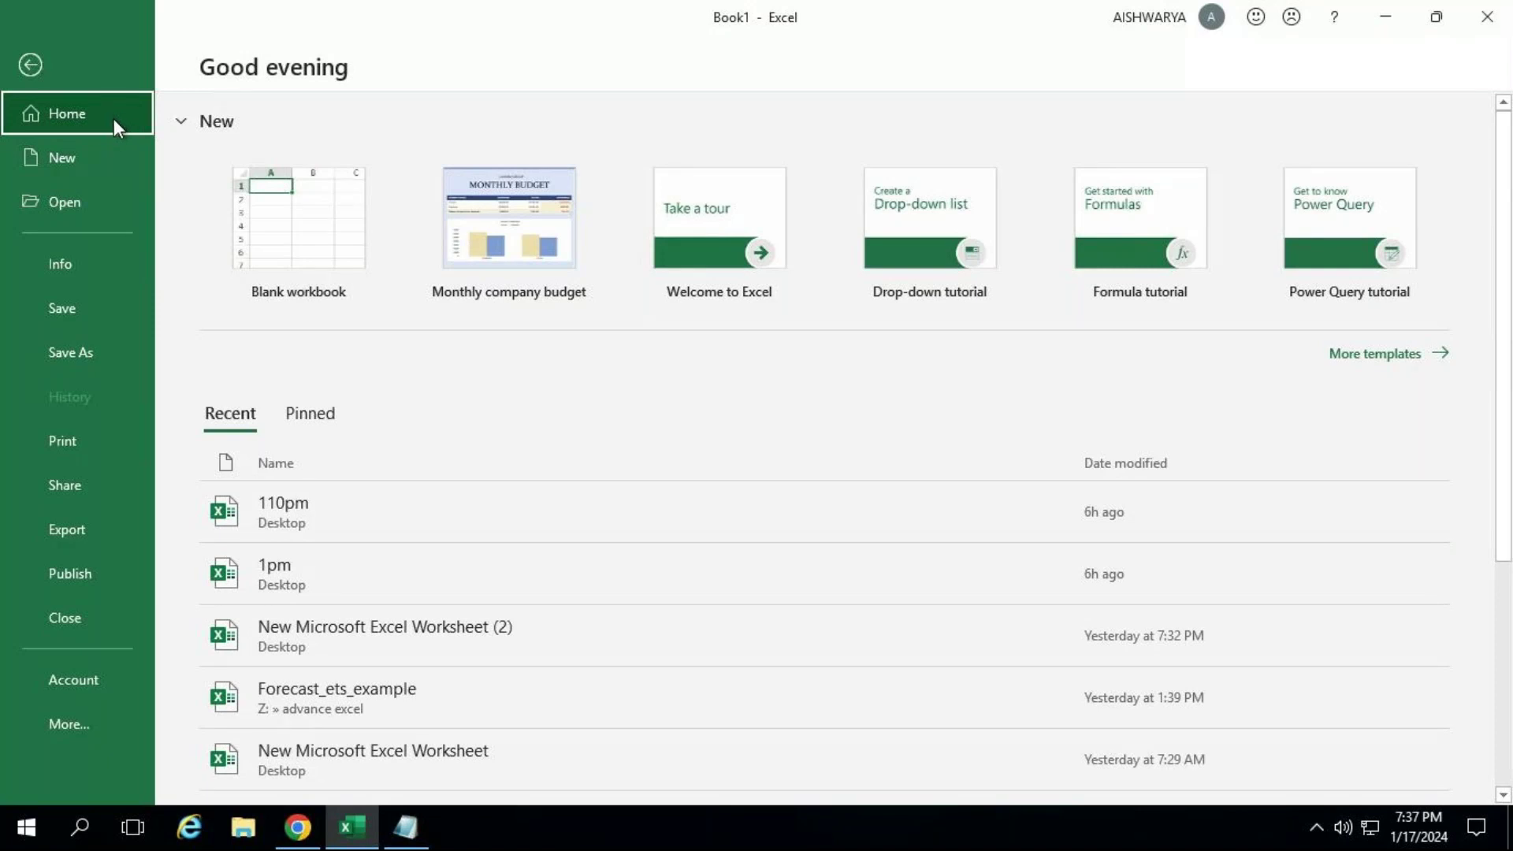
pyautogui.click(76, 159)
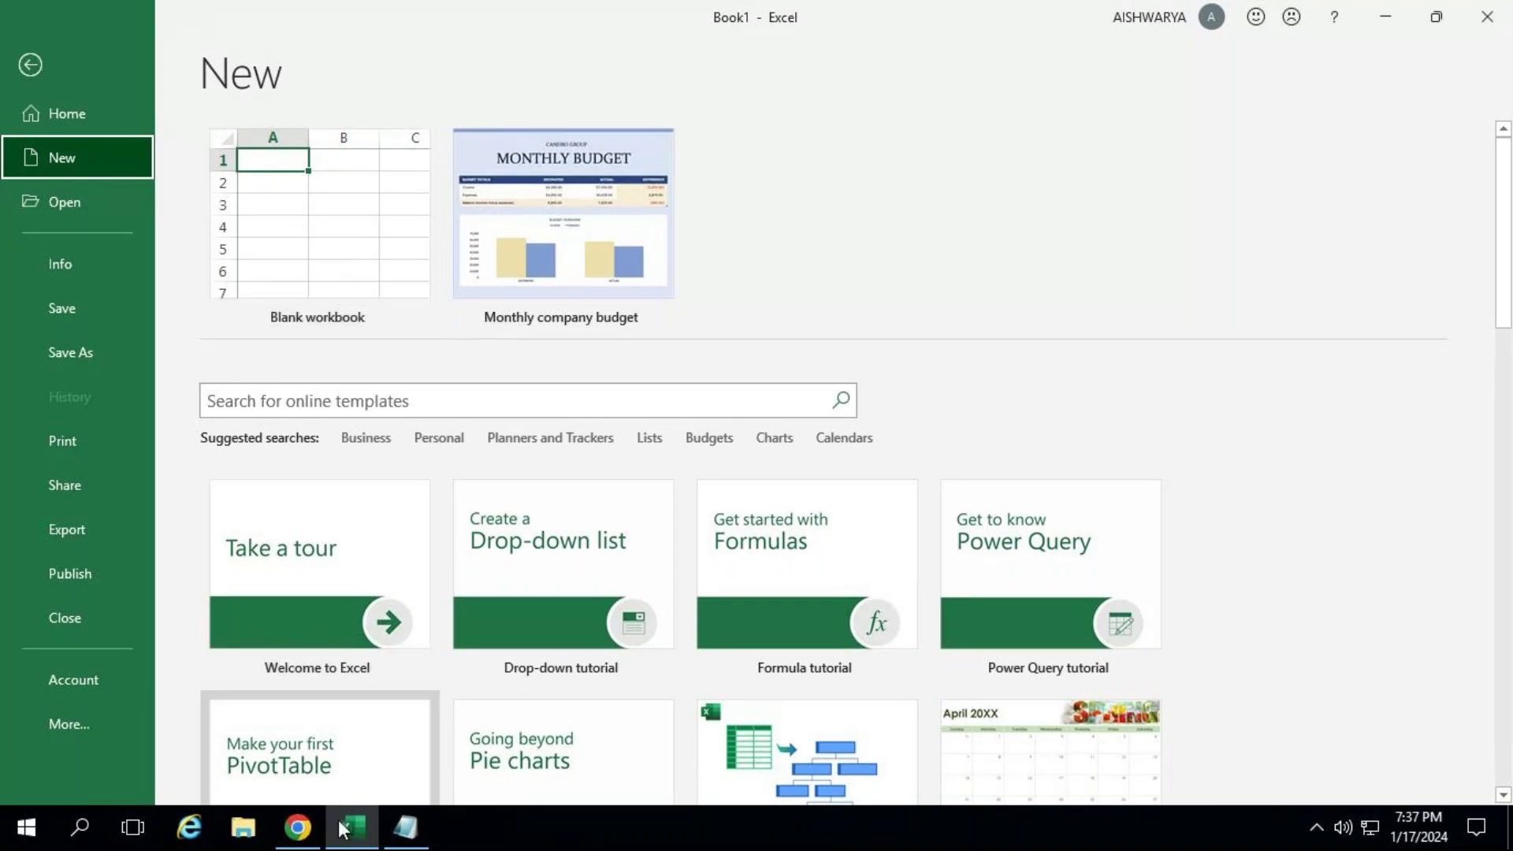
pyautogui.moveTo(343, 834)
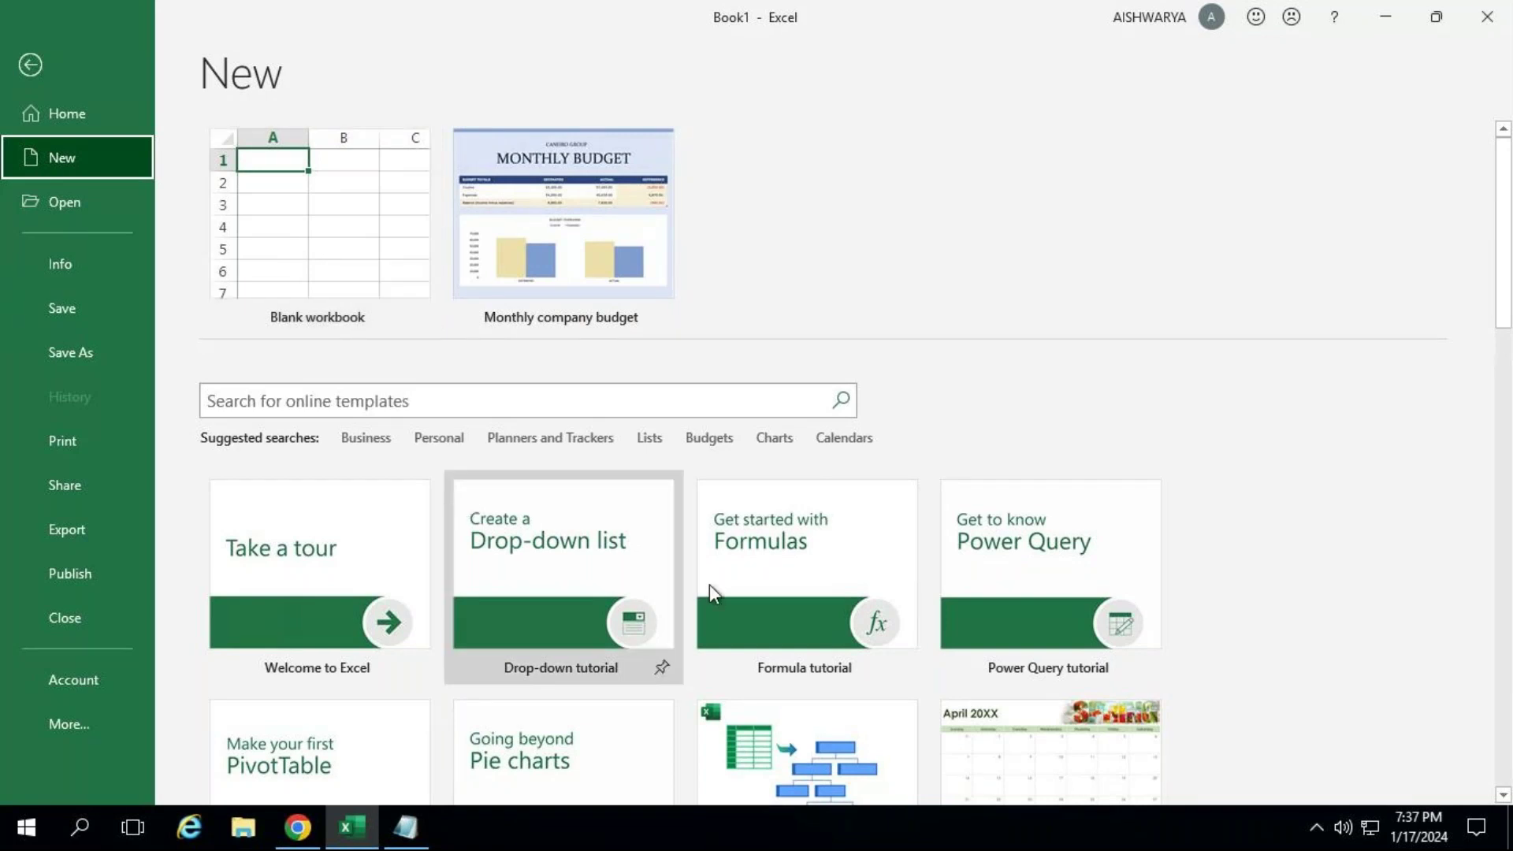
# Switch to Notepad and append the heading "templates" followed by "They are readymade files which are present in the web".
pyautogui.click(405, 827)
pyautogui.scroll(-1, 589, 635)
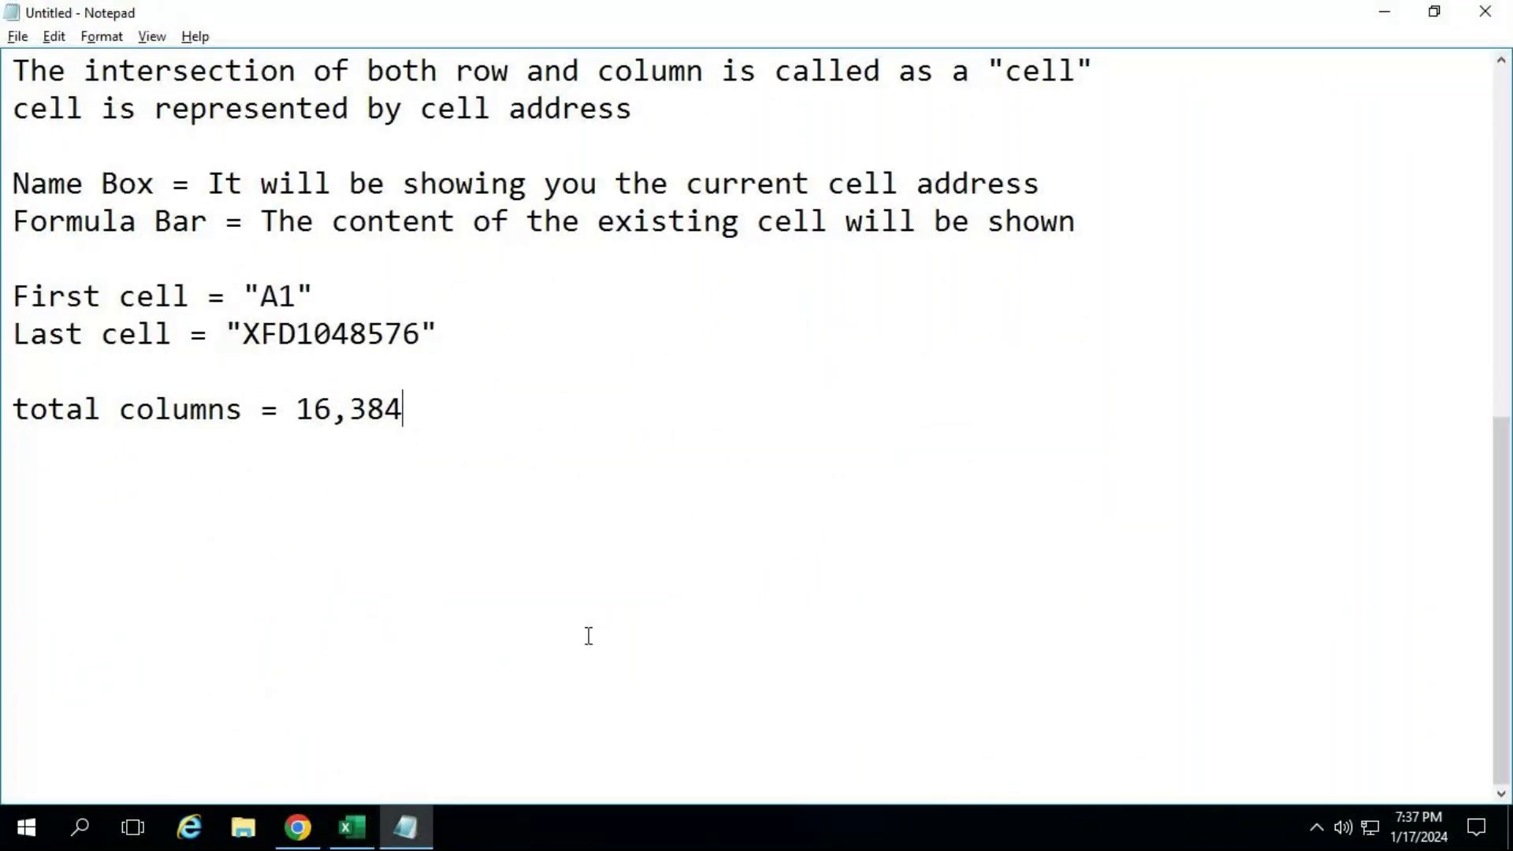
pyautogui.press('Return')
pyautogui.press('Return')
pyautogui.write('templates')
pyautogui.press('Return')
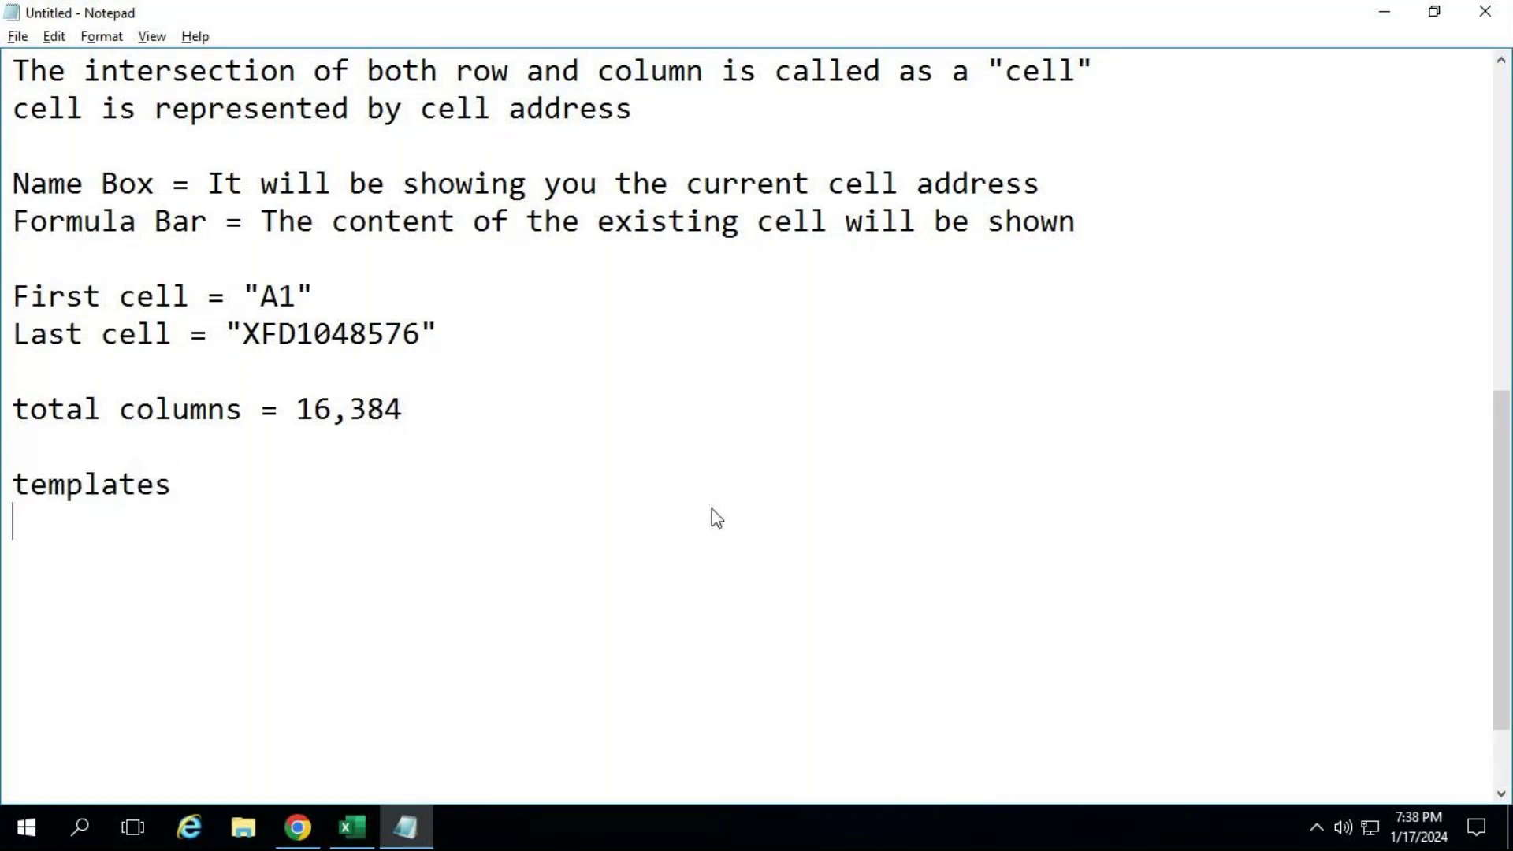
pyautogui.write('They are readymade')
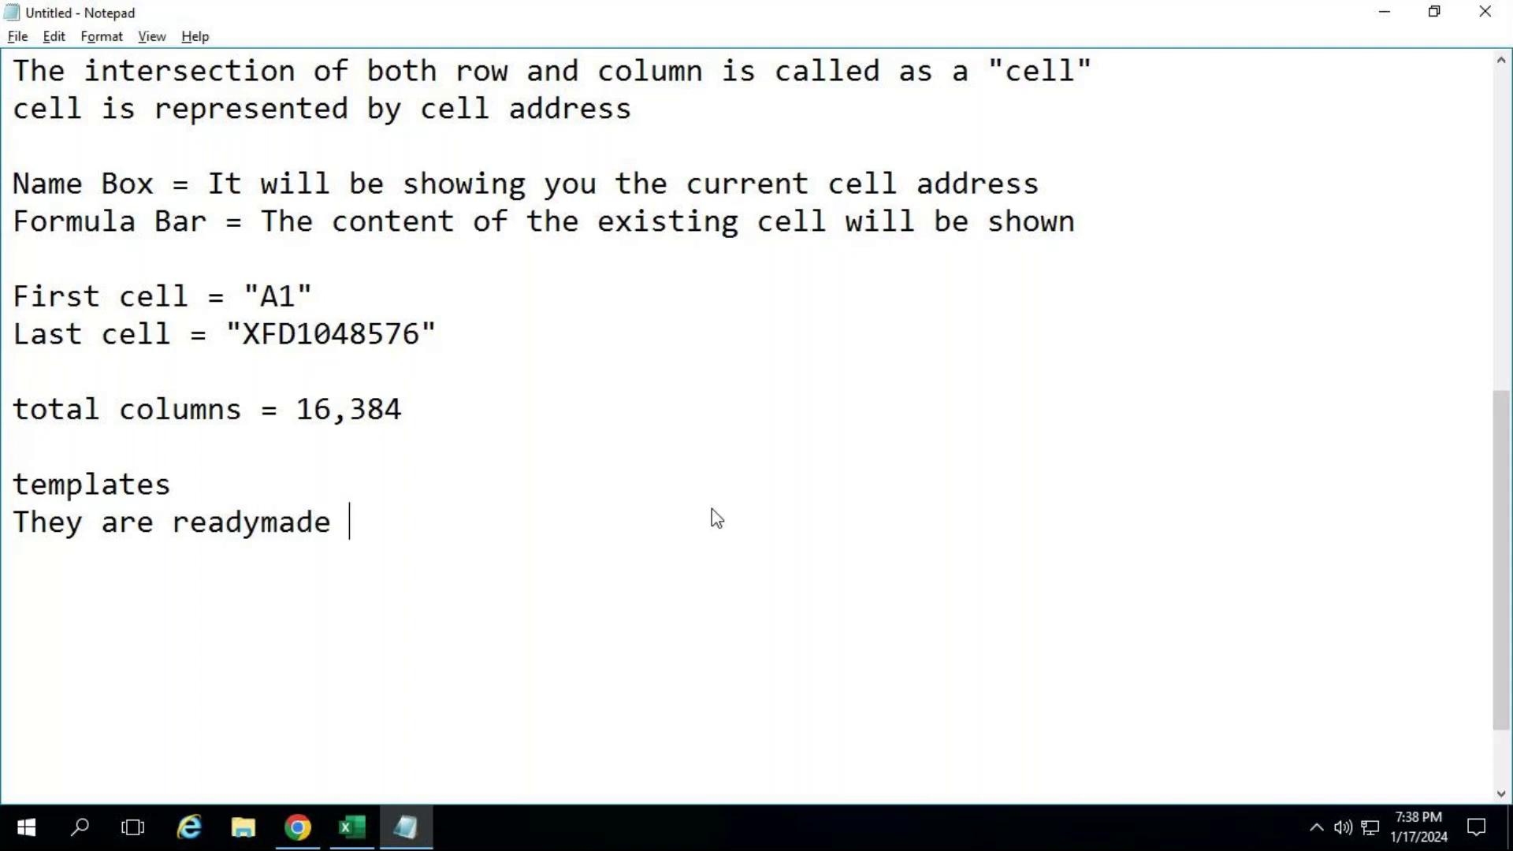
pyautogui.write(' files ')
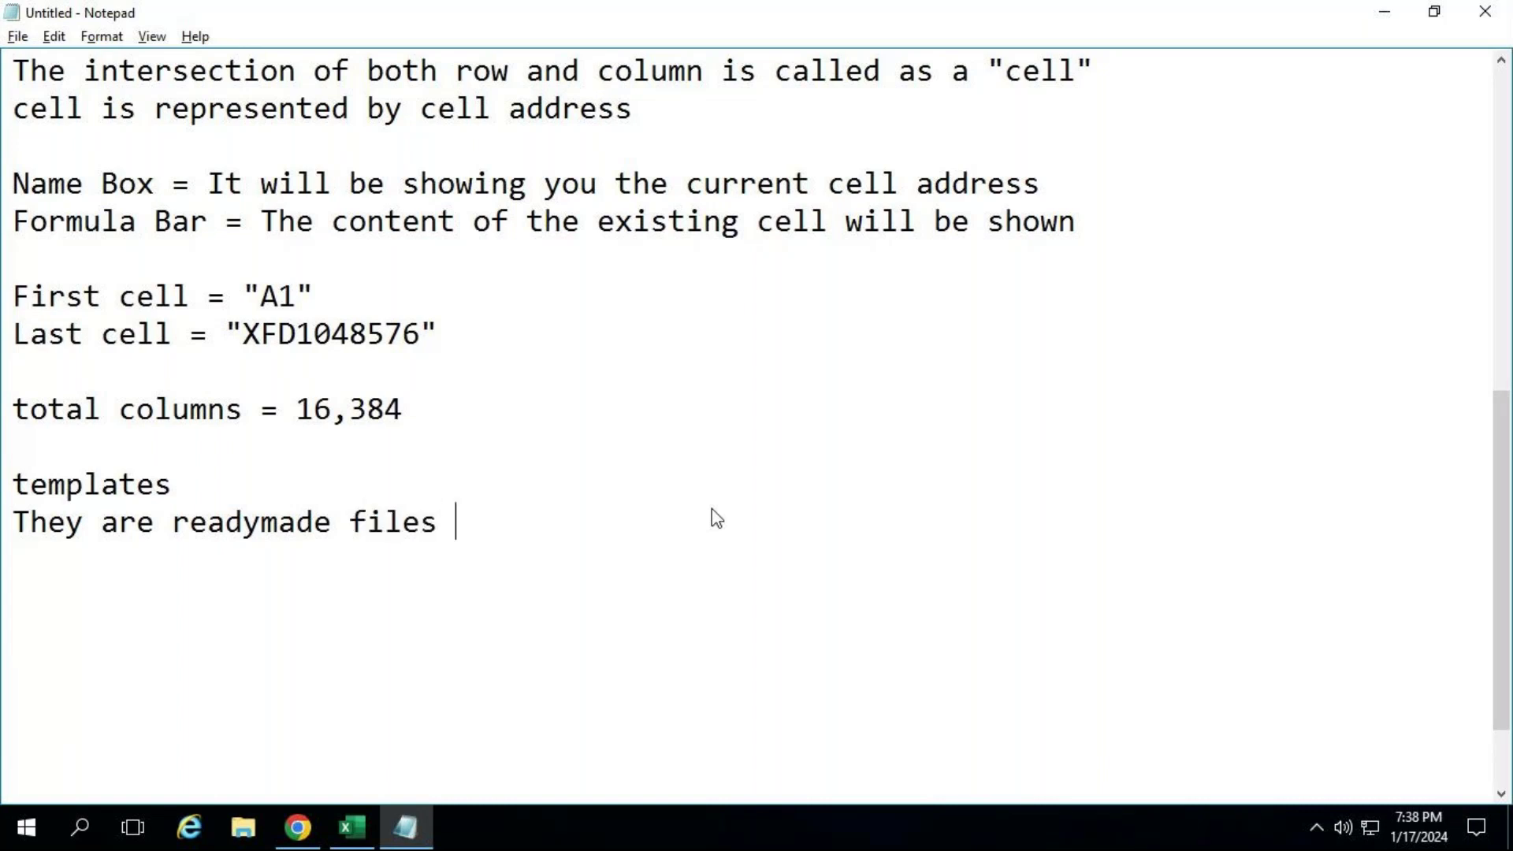
pyautogui.write('which are present in the web')
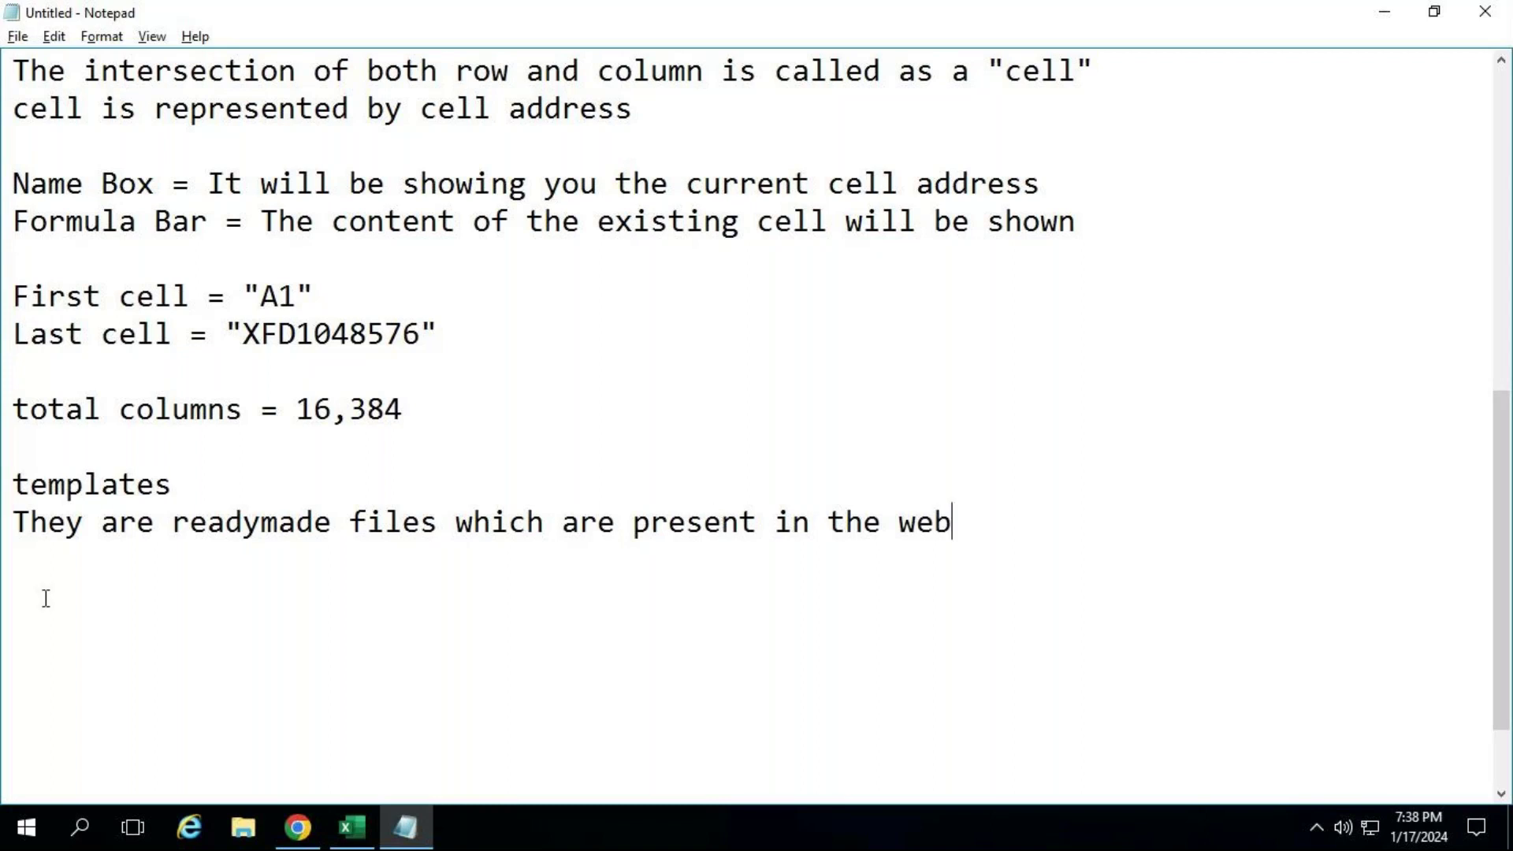
# Capitalize the heading as "Templates" and insert "formatted" before "files" in the line below it.
pyautogui.click(45, 485)
pyautogui.press('BackSpace')
pyautogui.write('T')
pyautogui.click(347, 527)
pyautogui.write('form')
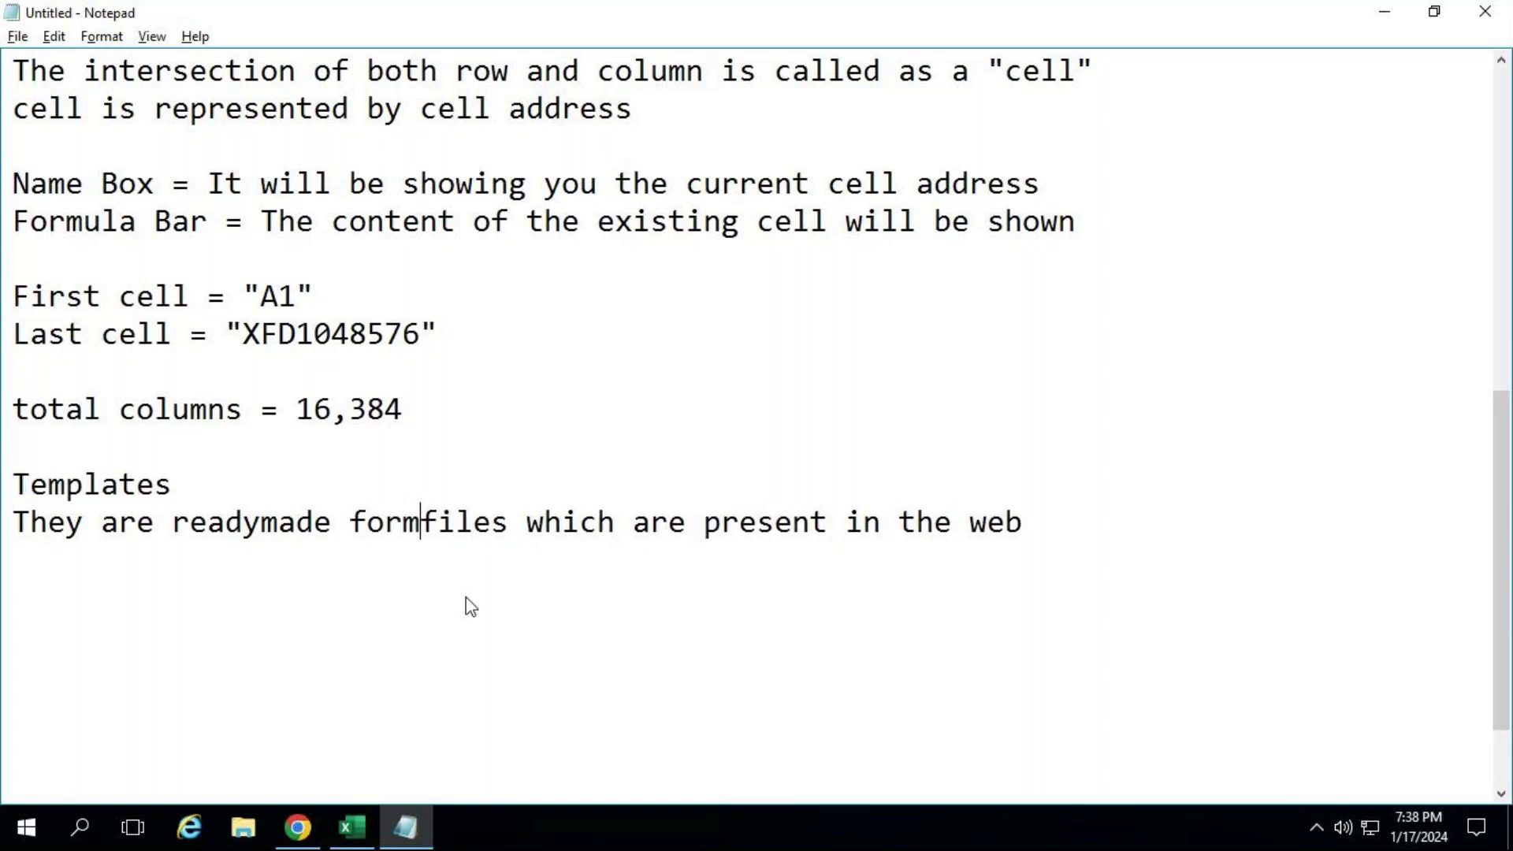
pyautogui.write('atted')
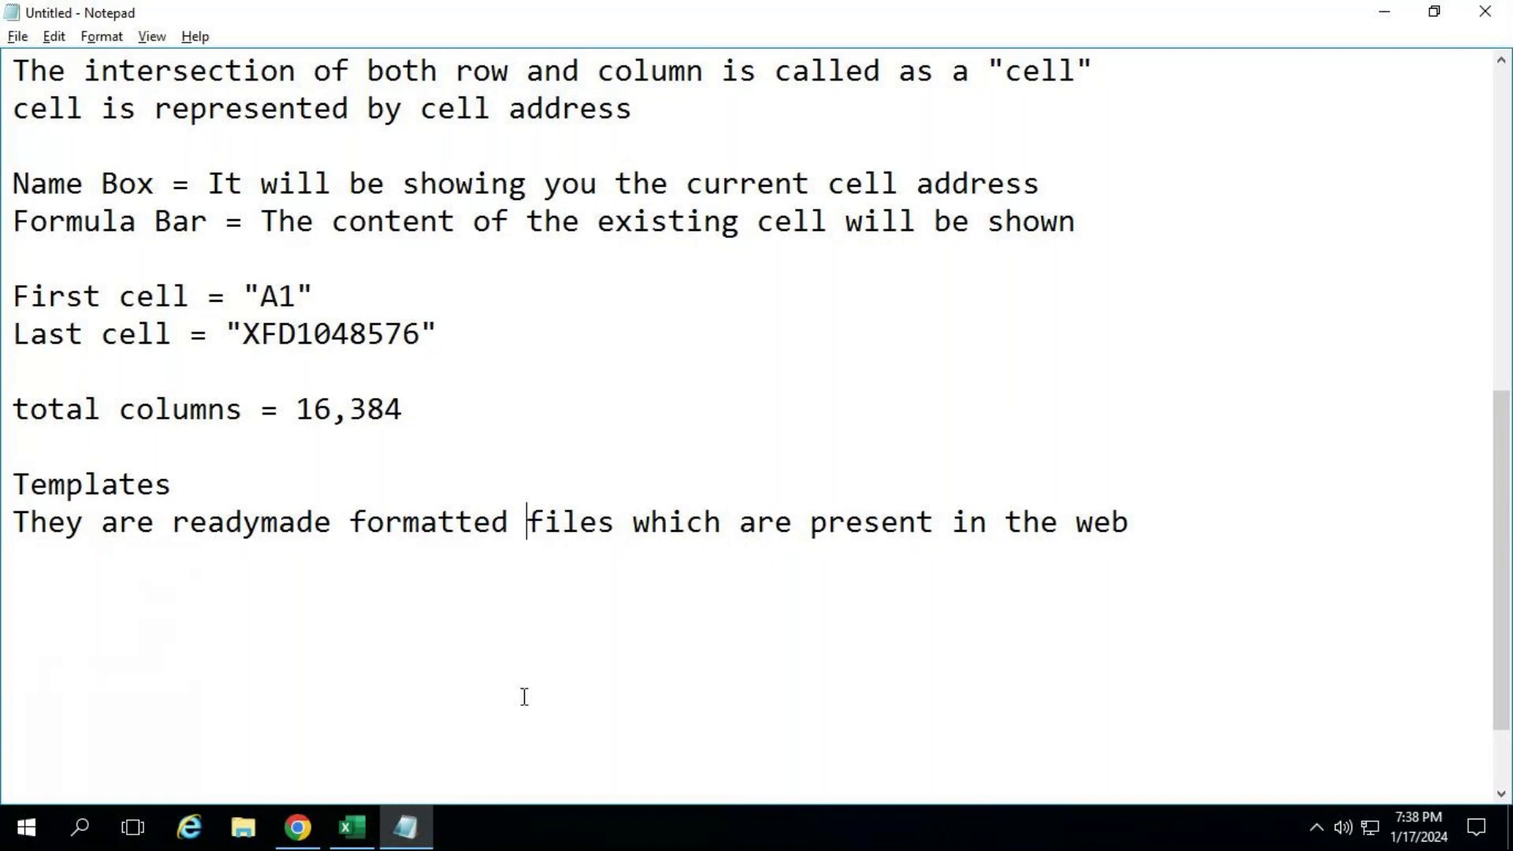
# Switch back to Excel and activate the online template search.
pyautogui.click(357, 843)
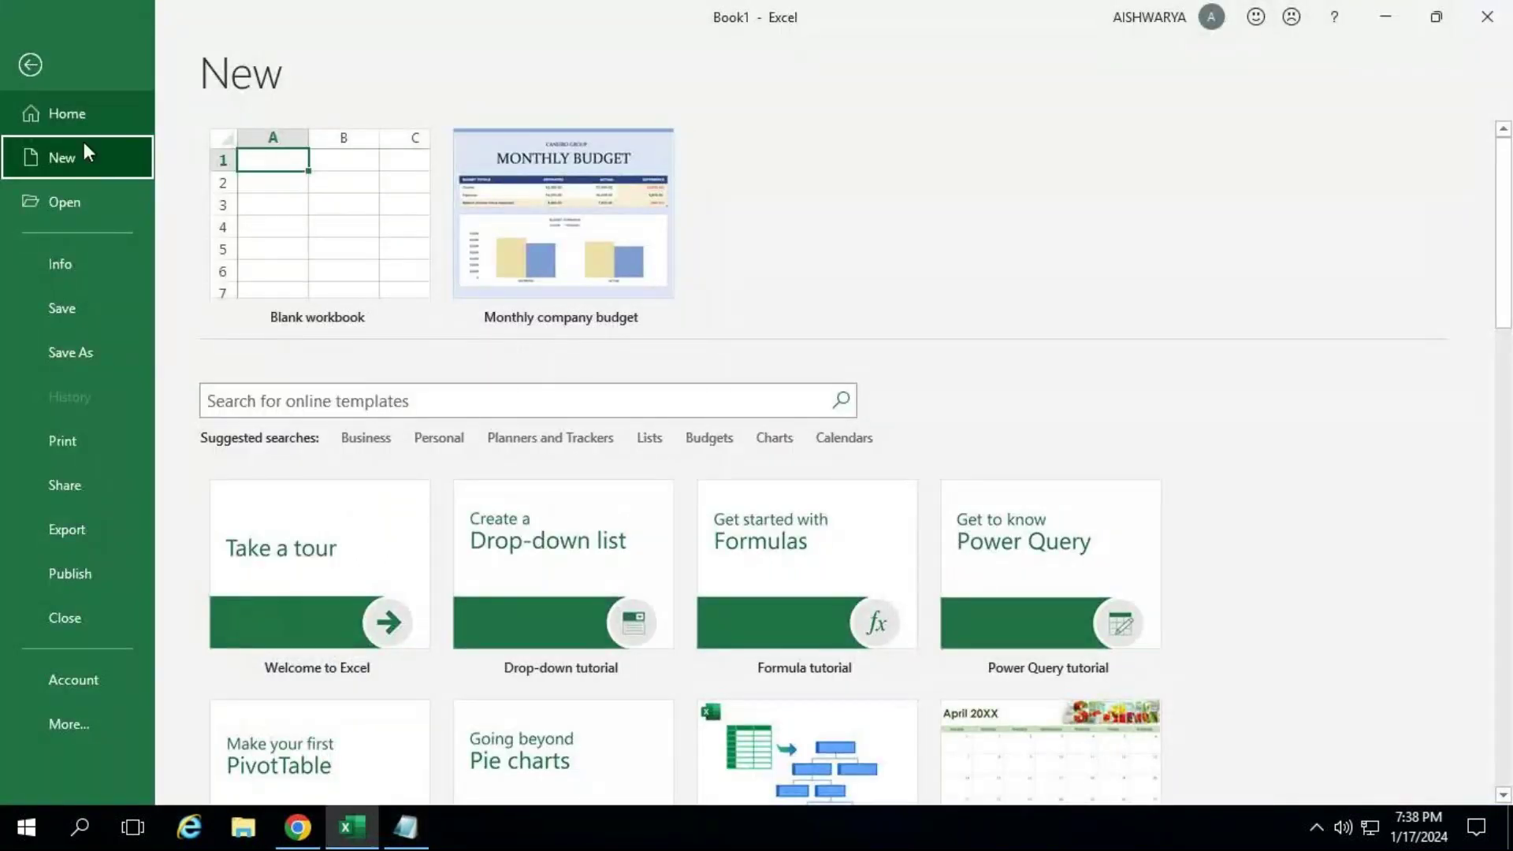
pyautogui.click(432, 403)
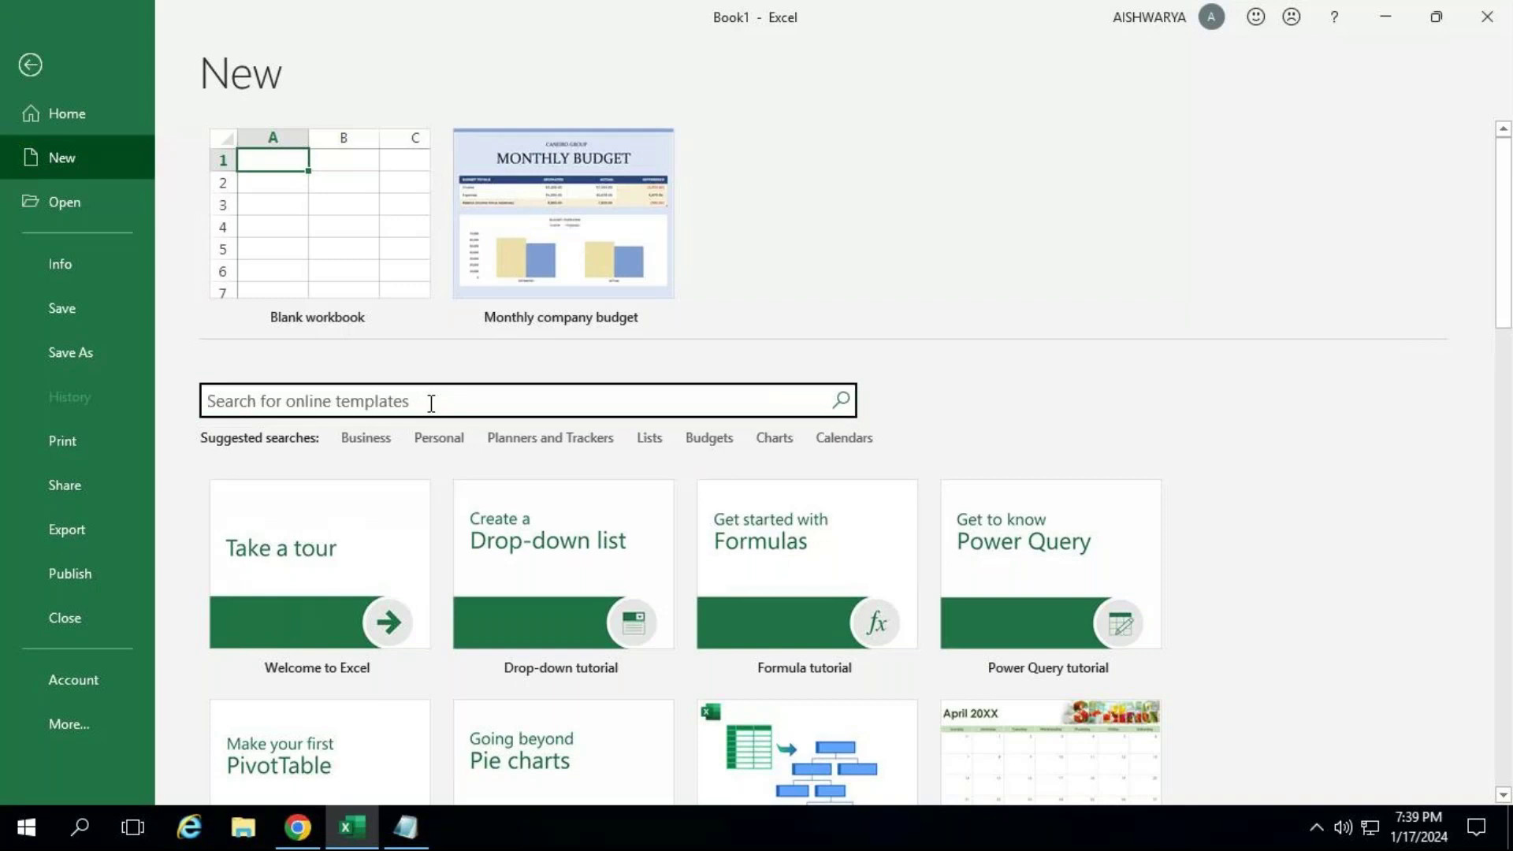
pyautogui.write('cal')
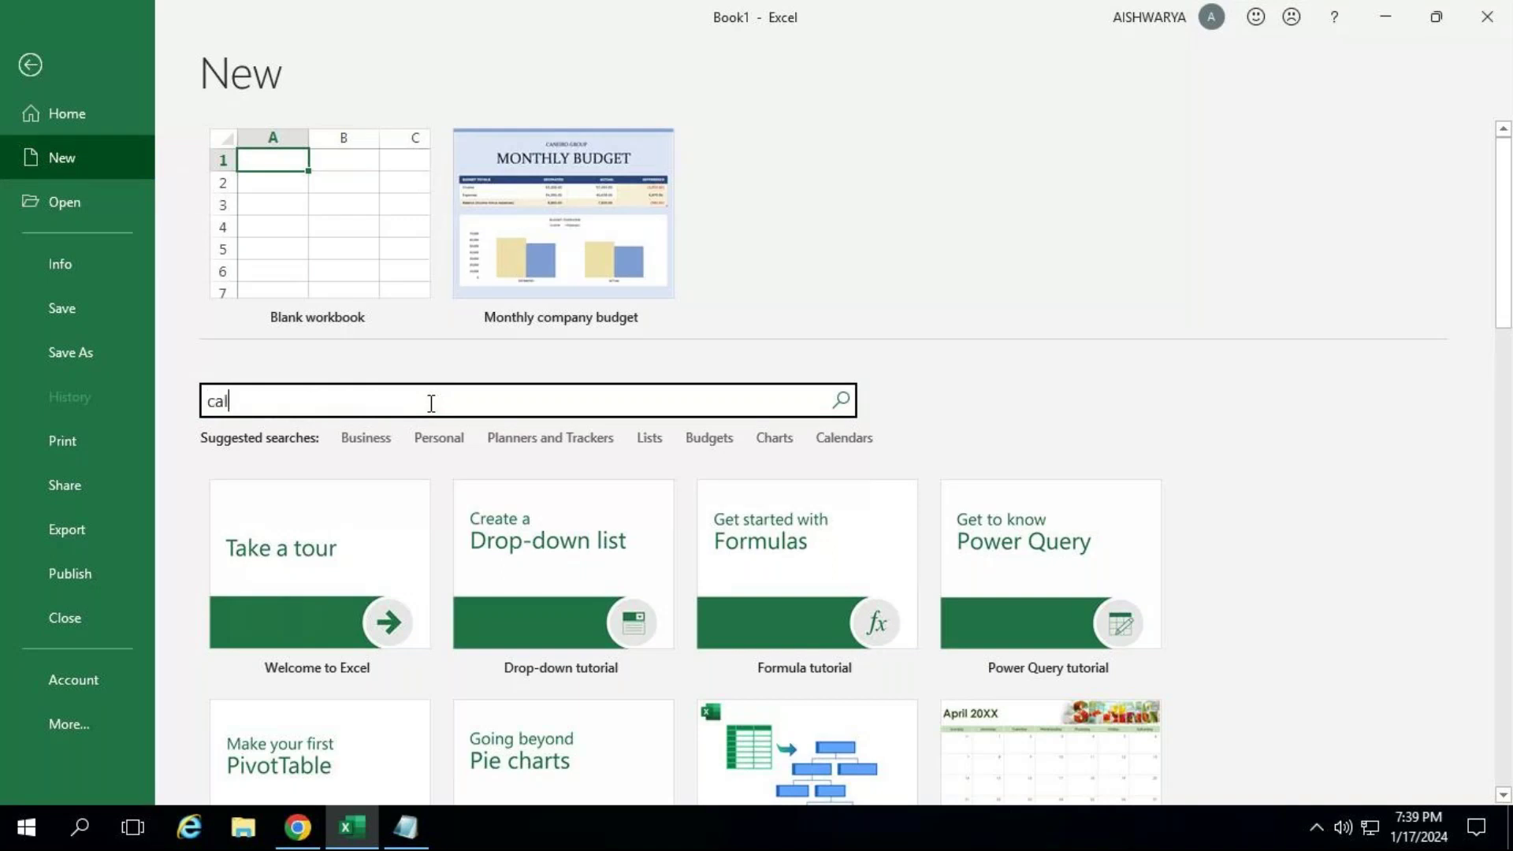
pyautogui.write('endars')
pyautogui.press('BackSpace')
pyautogui.press('BackSpace')
pyautogui.press('BackSpace')
pyautogui.press('BackSpace')
pyautogui.press('BackSpace')
pyautogui.press('BackSpace')
pyautogui.press('BackSpace')
pyautogui.press('BackSpace')
pyautogui.press('BackSpace')
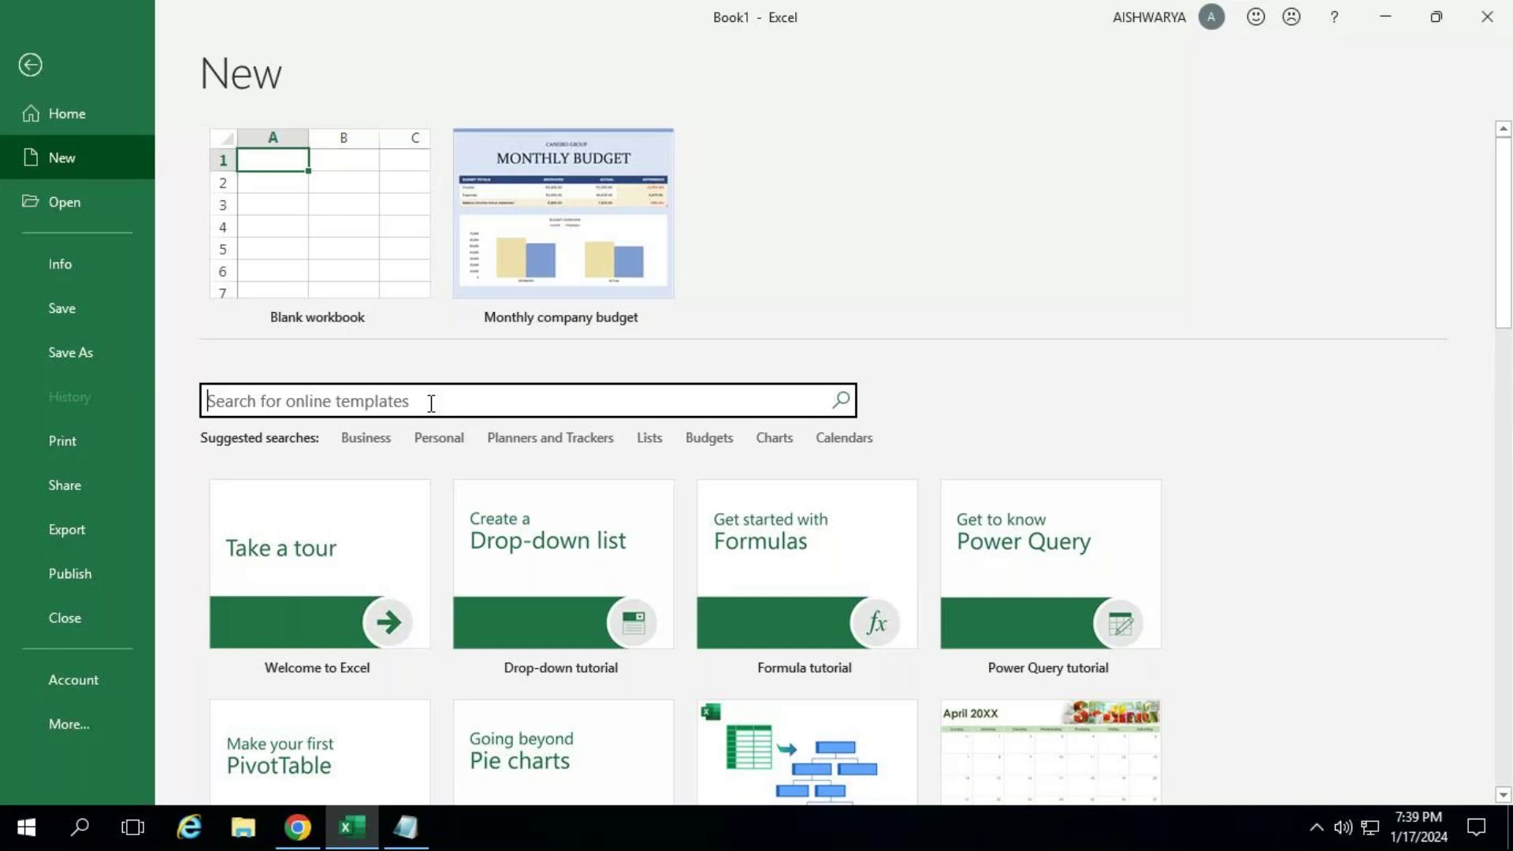
# Search the online templates for "budget plan".
pyautogui.write('budget ')
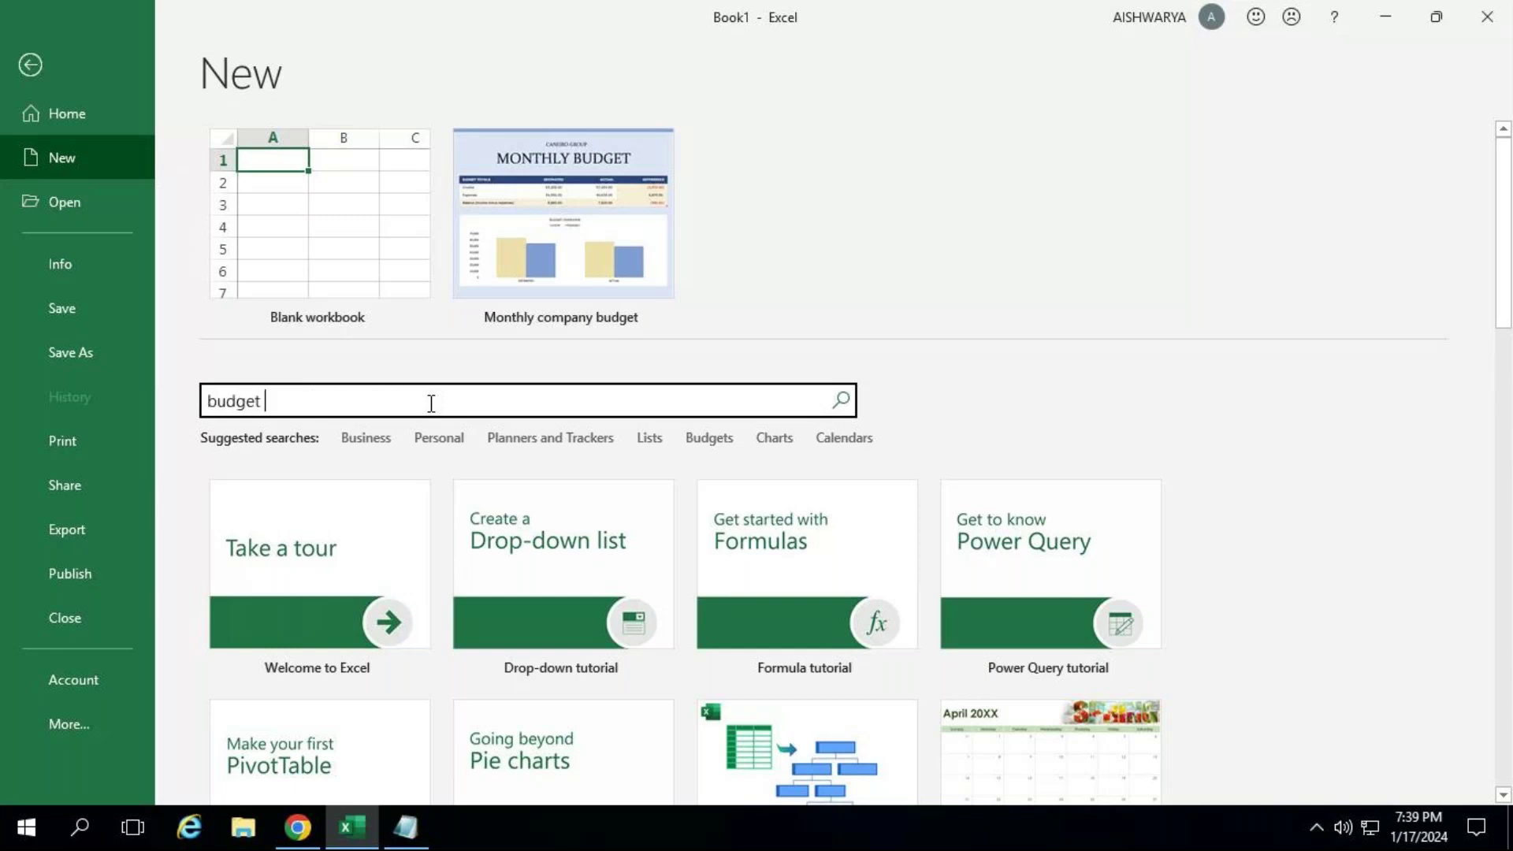
pyautogui.write('plan')
pyautogui.press('Return')
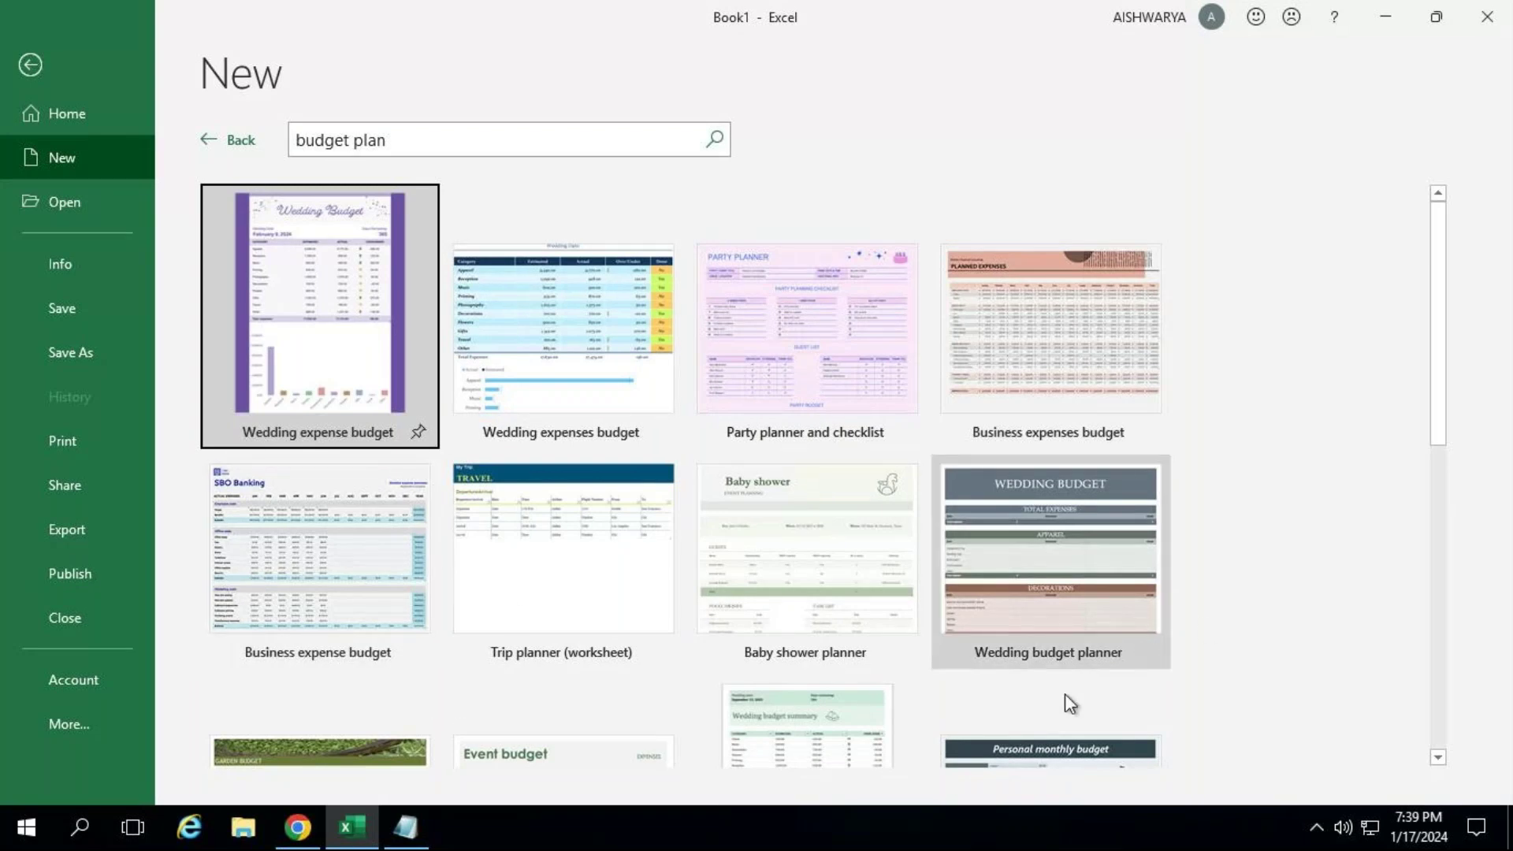
# Create a workbook from the Personal monthly budget spreadsheet template among the search results.
pyautogui.scroll(-1, 1069, 703)
pyautogui.scroll(-4, 1064, 694)
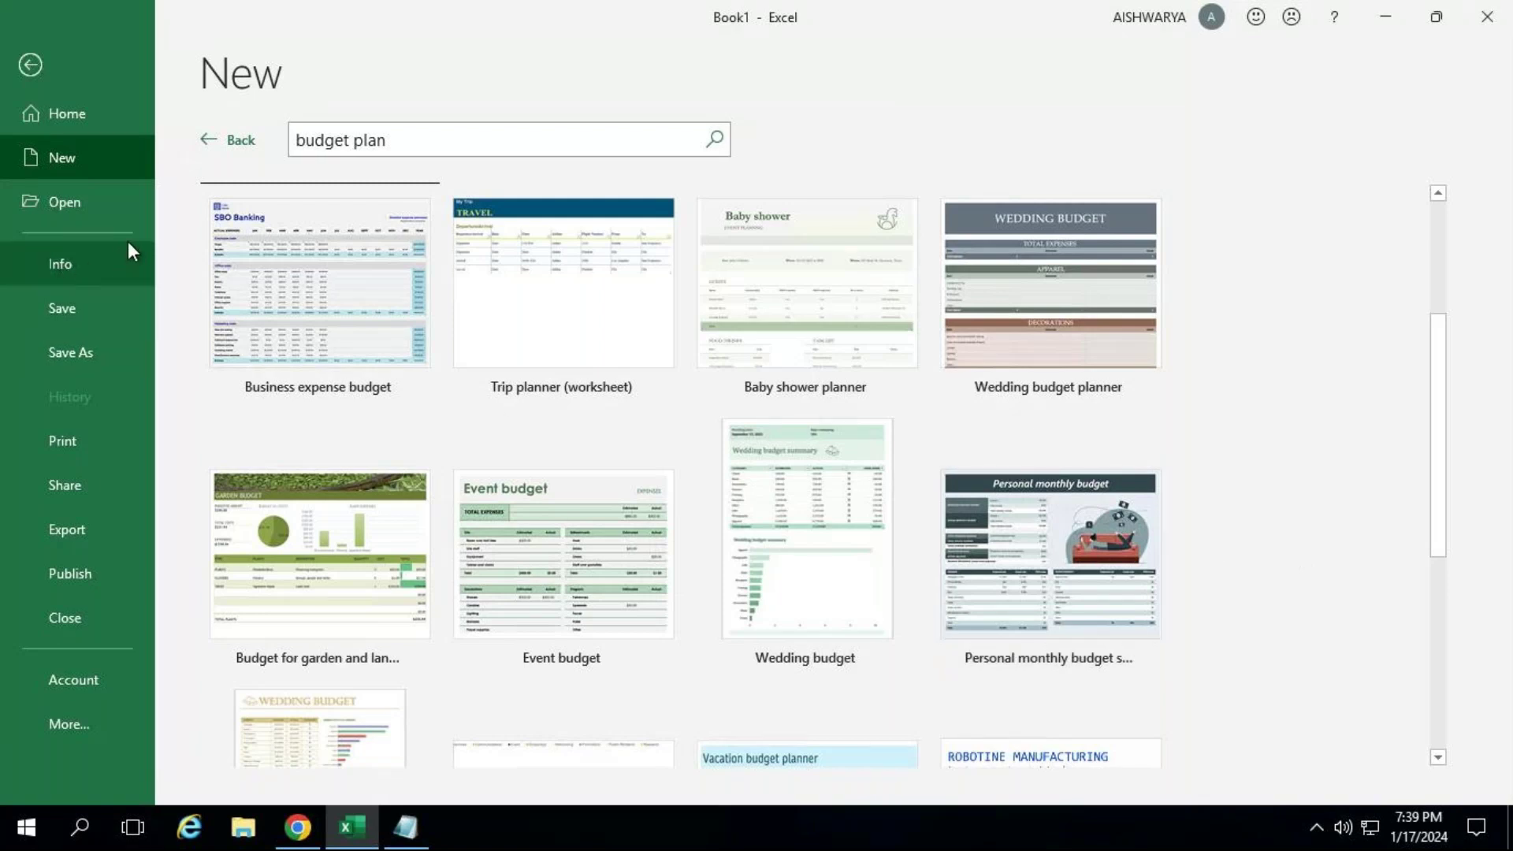
pyautogui.scroll(-1, 859, 656)
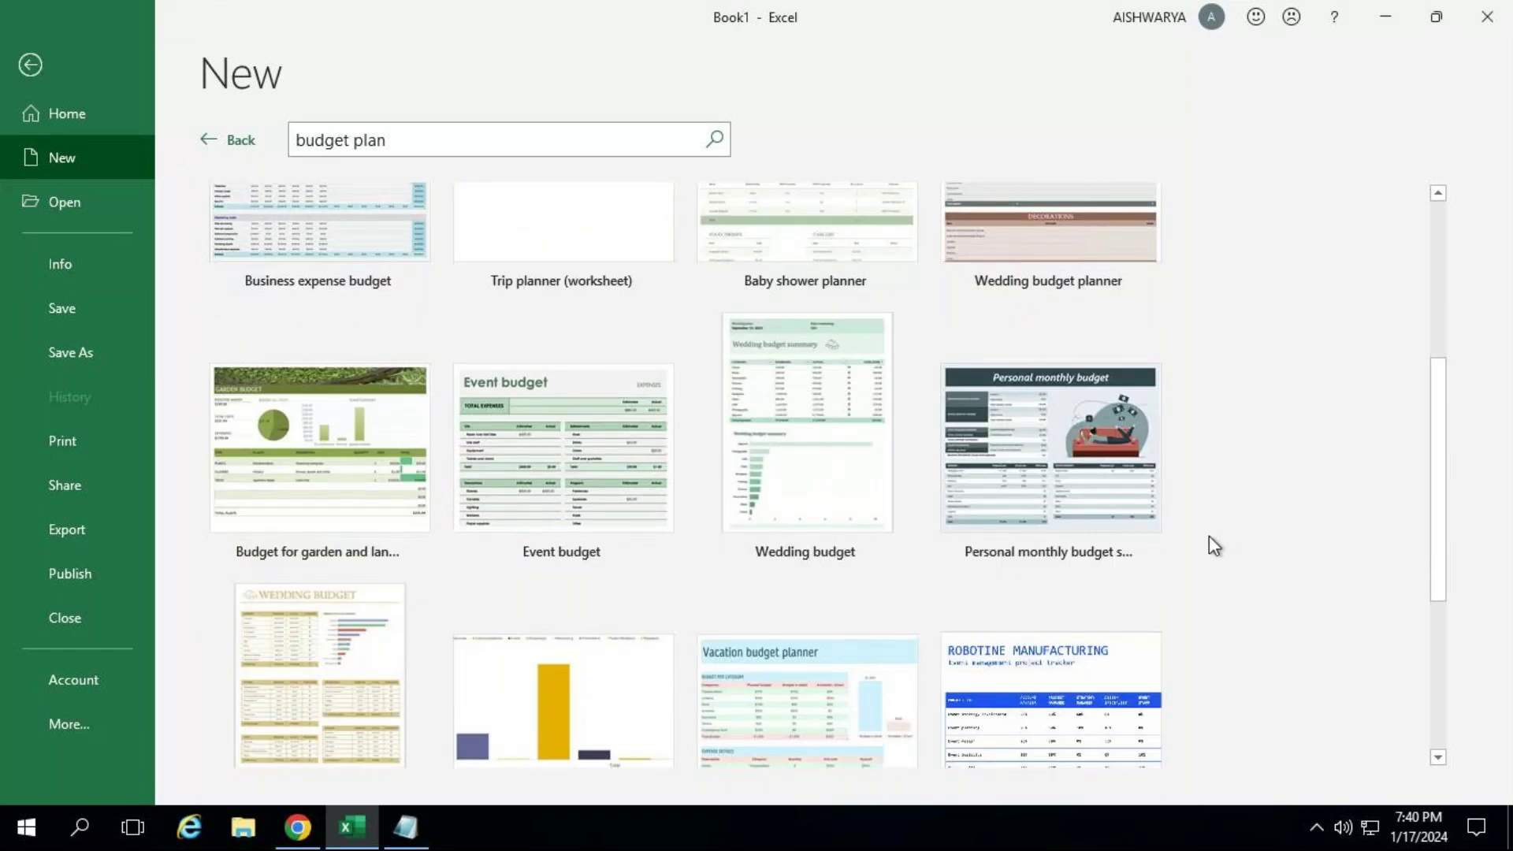
pyautogui.scroll(-1, 1118, 575)
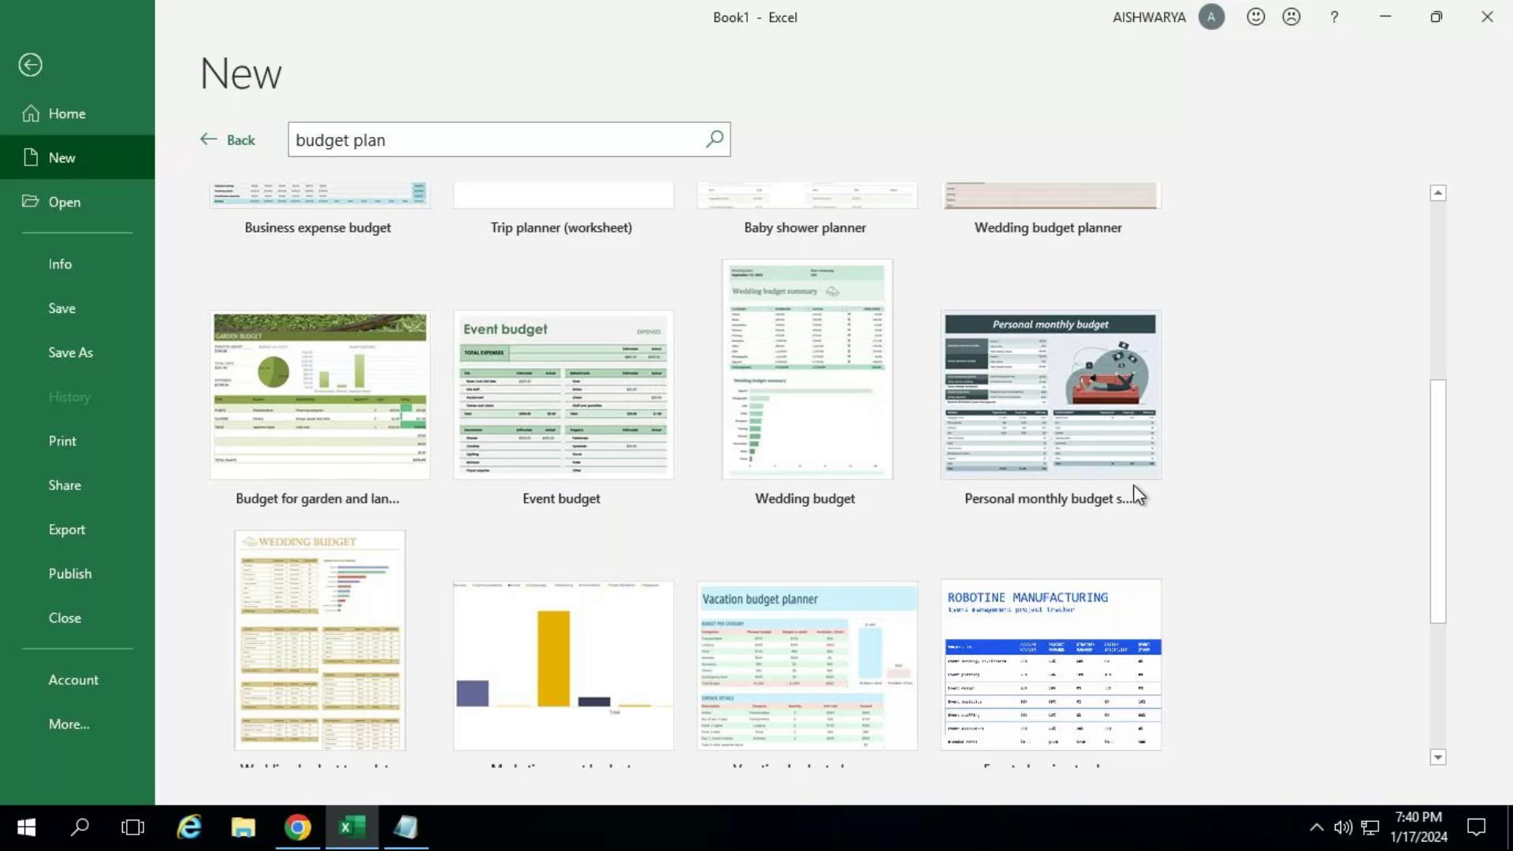
pyautogui.click(1099, 438)
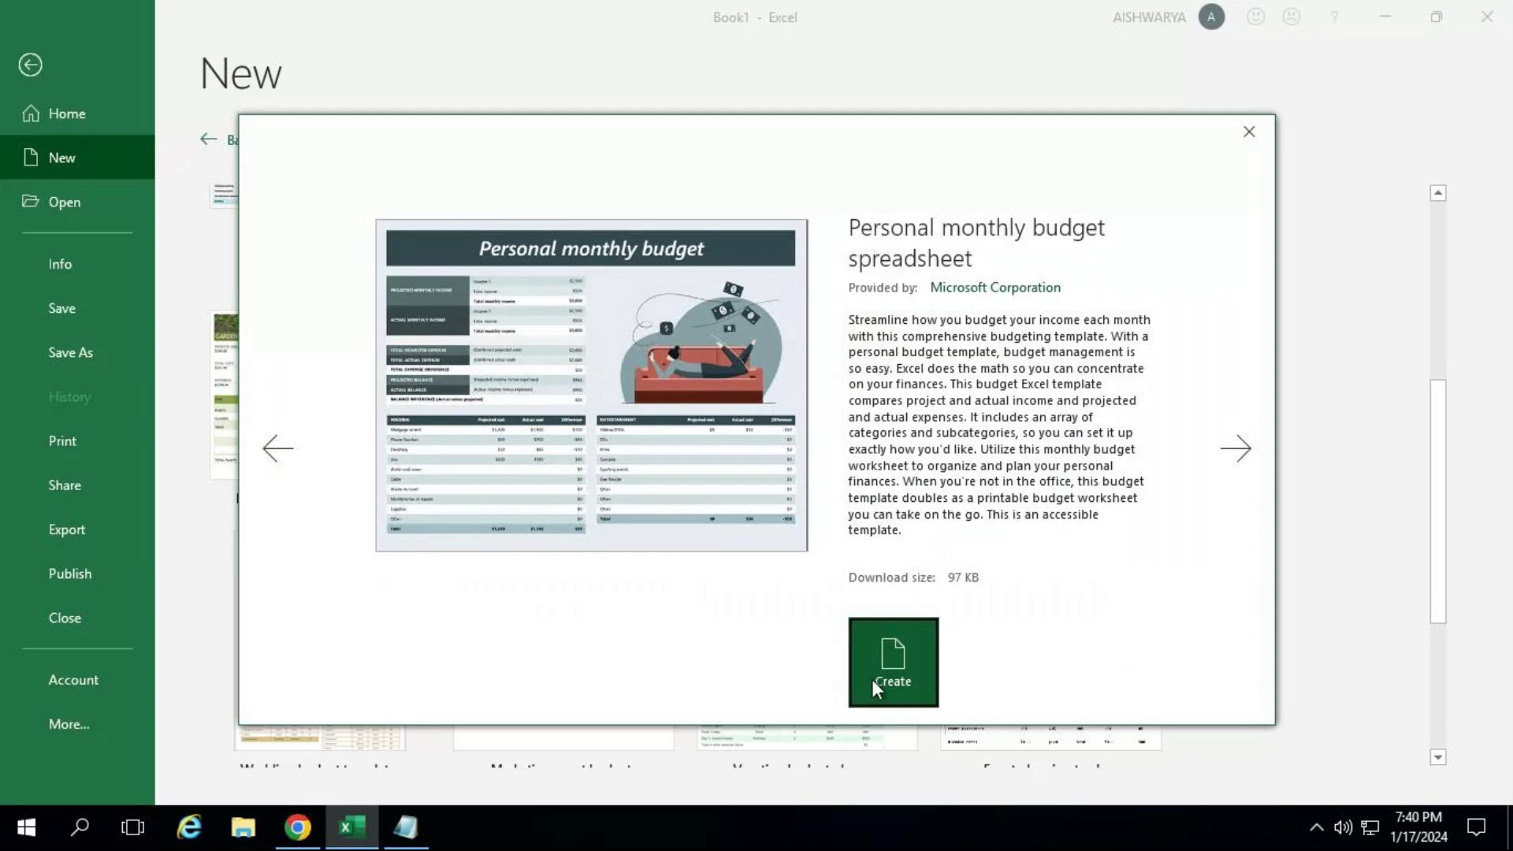
pyautogui.click(877, 670)
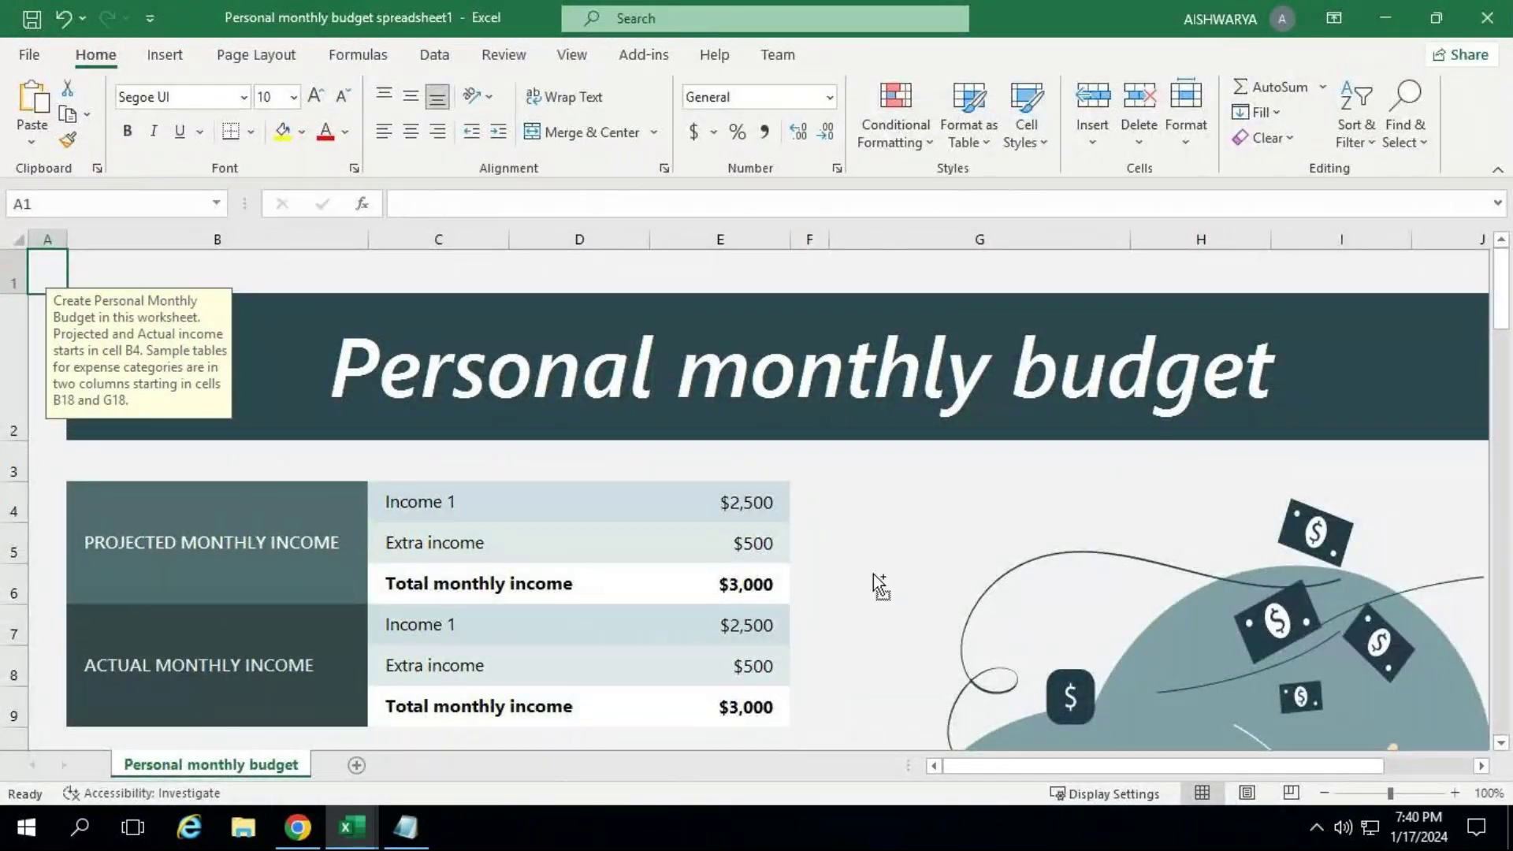
# Examine the projected monthly income section, including its labels and the total formula in cell E6.
pyautogui.keyDown('ctrl'); pyautogui.scroll(-2, 873, 574); pyautogui.keyUp('ctrl')
pyautogui.keyDown('ctrl'); pyautogui.scroll(1, 819, 578); pyautogui.keyUp('ctrl')
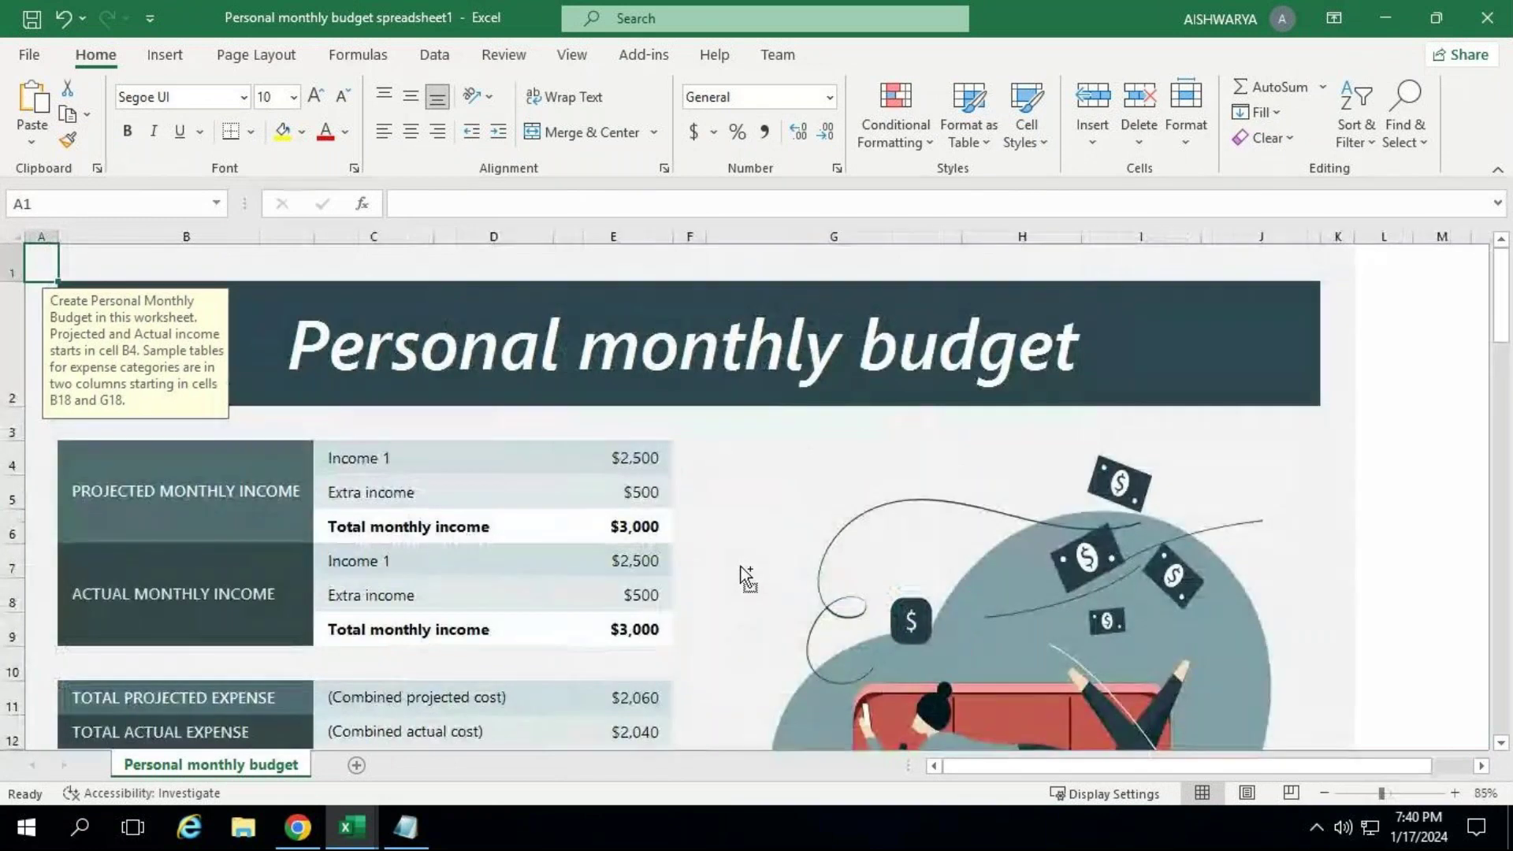
pyautogui.click(404, 500)
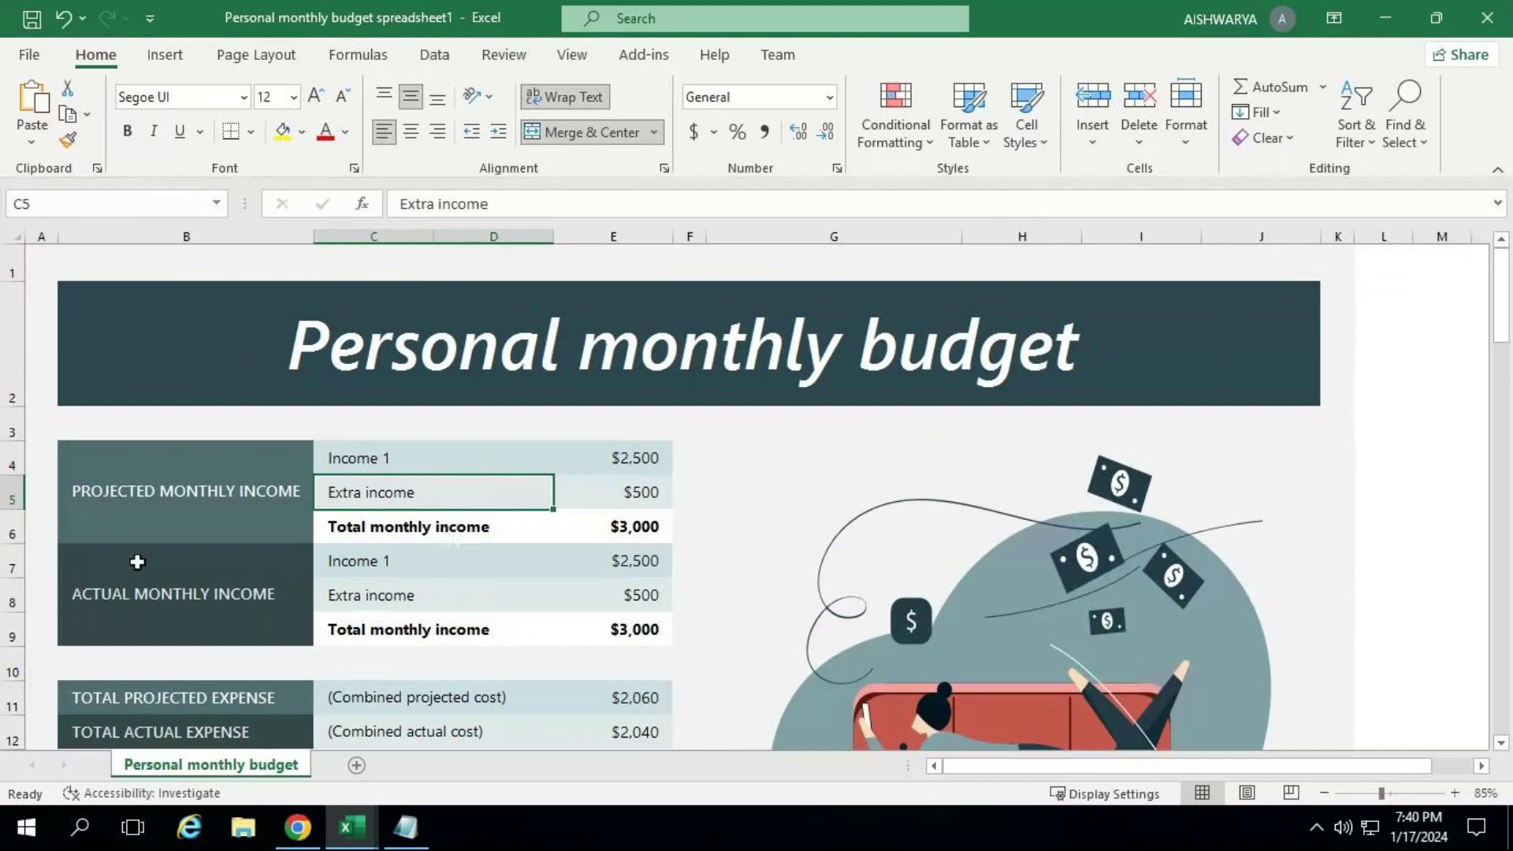
pyautogui.press('Left')
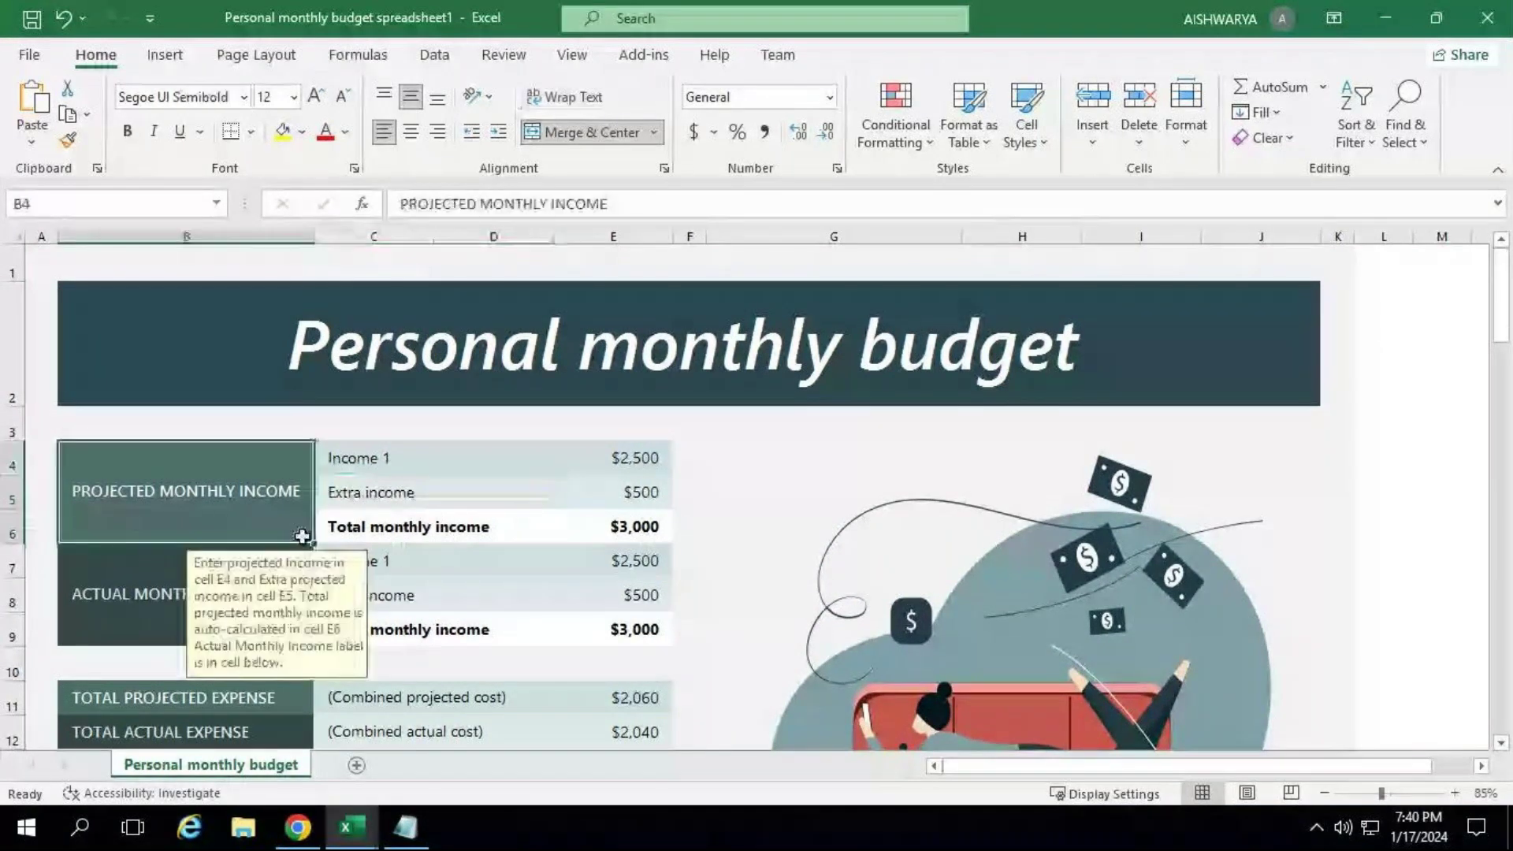
pyautogui.click(638, 530)
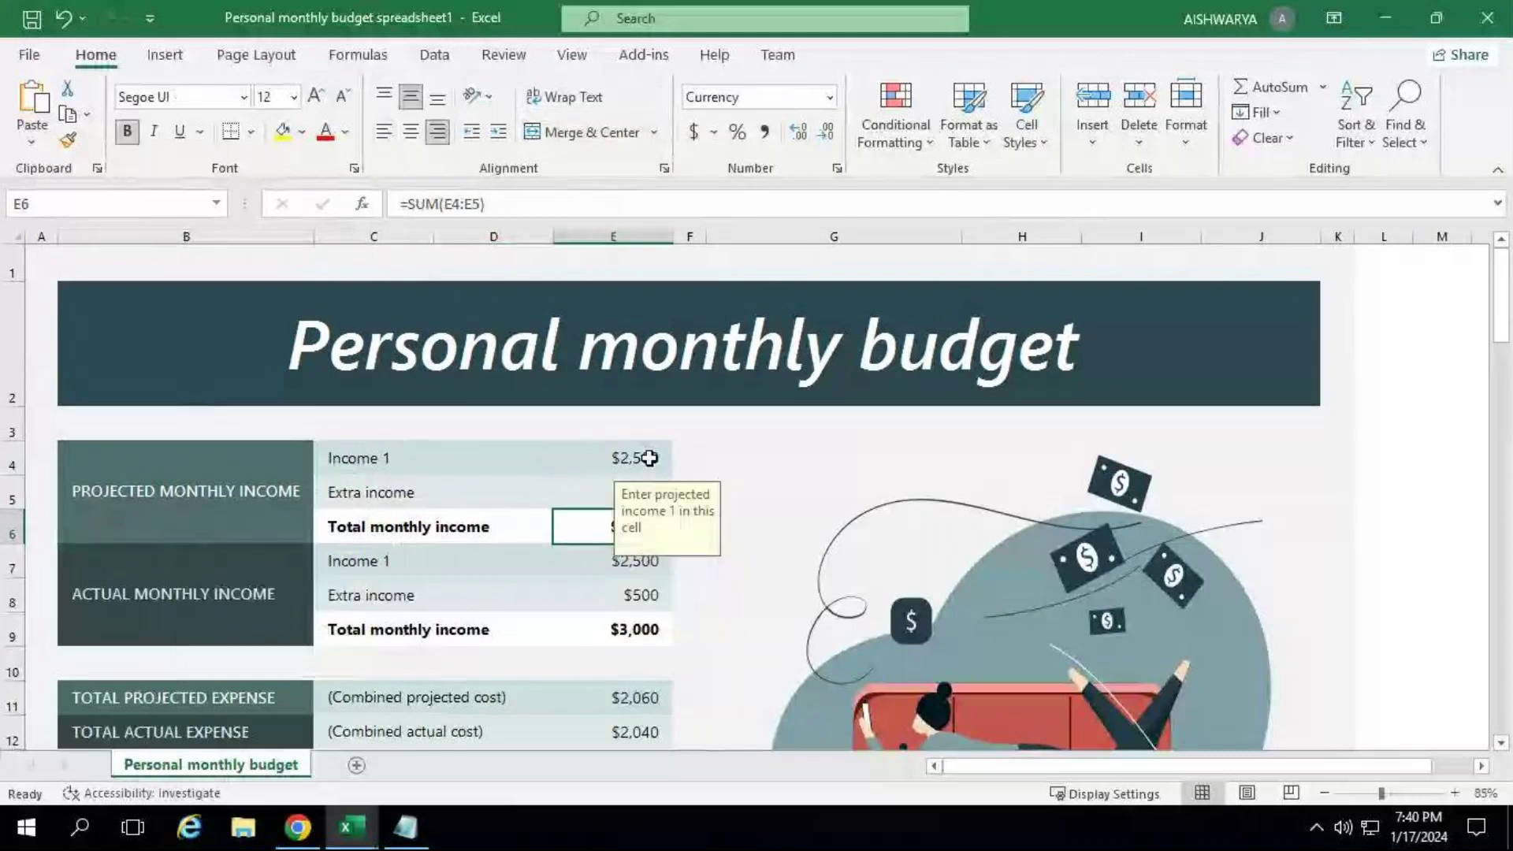